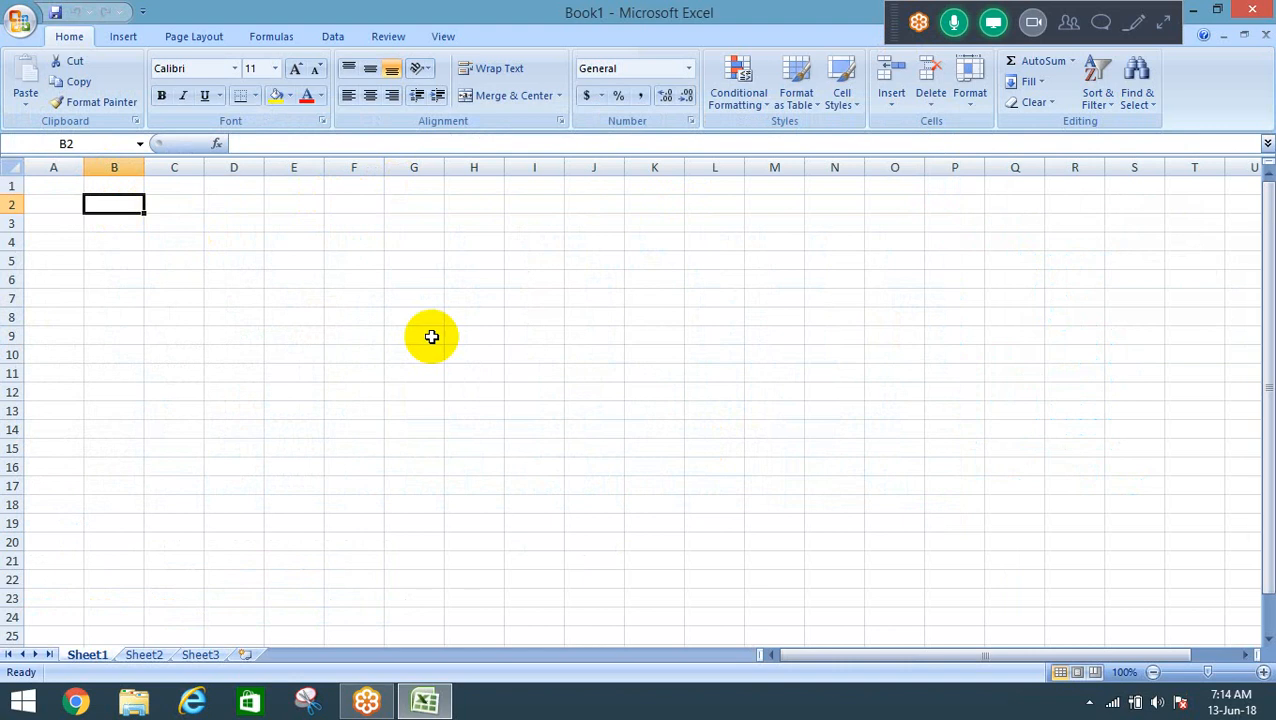
Enter the title "Cost center planning" in cell B2.
text(Cos)
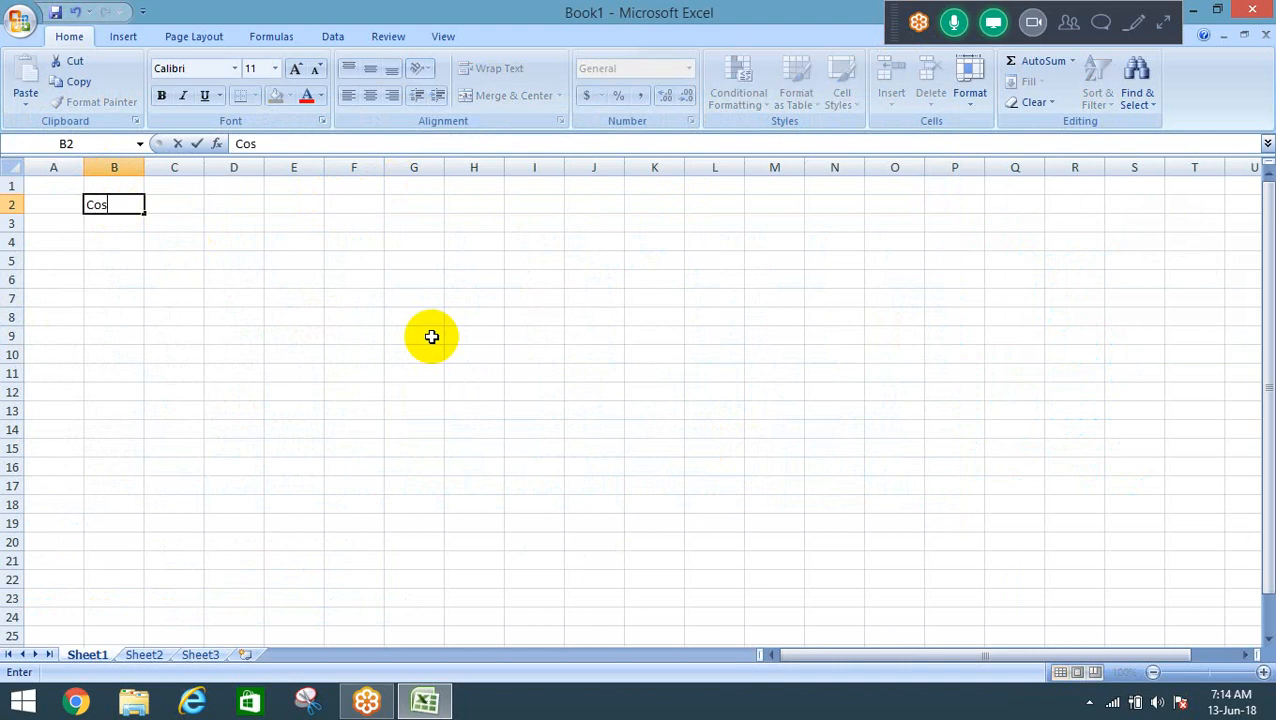
text(t center planning)
key(Return)
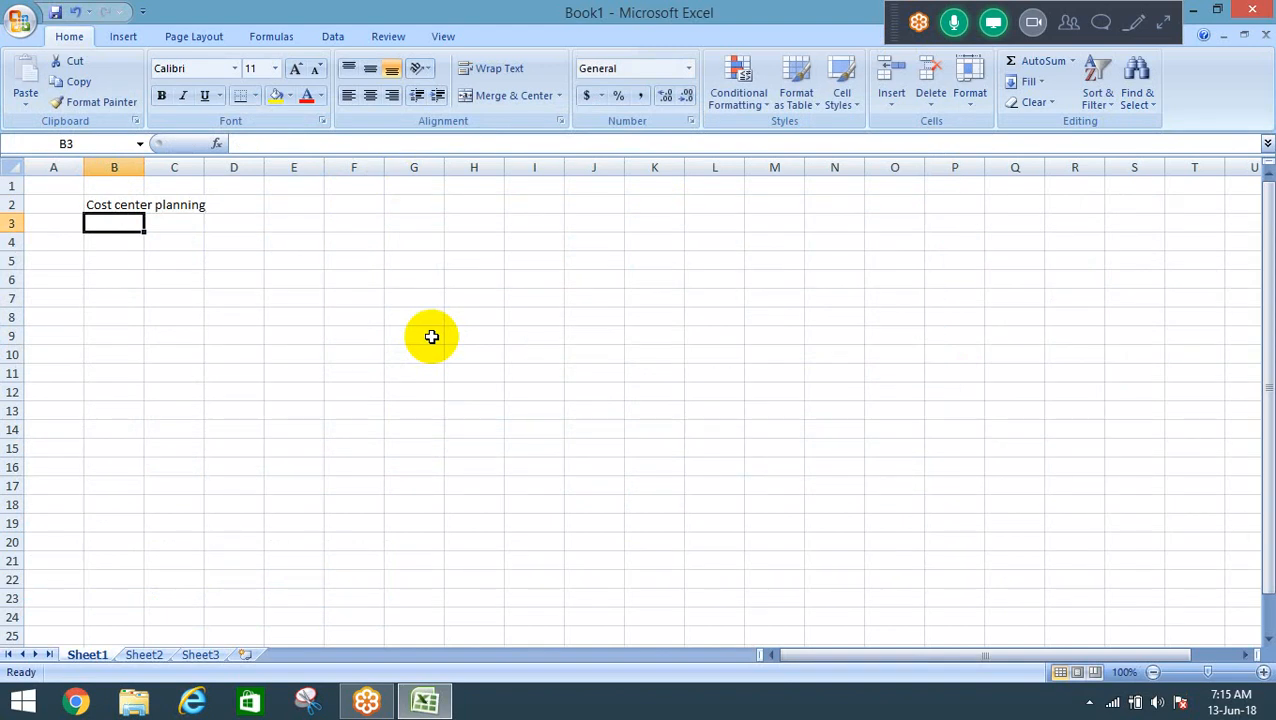
Enter the label "Input planning" in cell C4, correcting any misspelling of the second word.
key(Down)
key(Right)
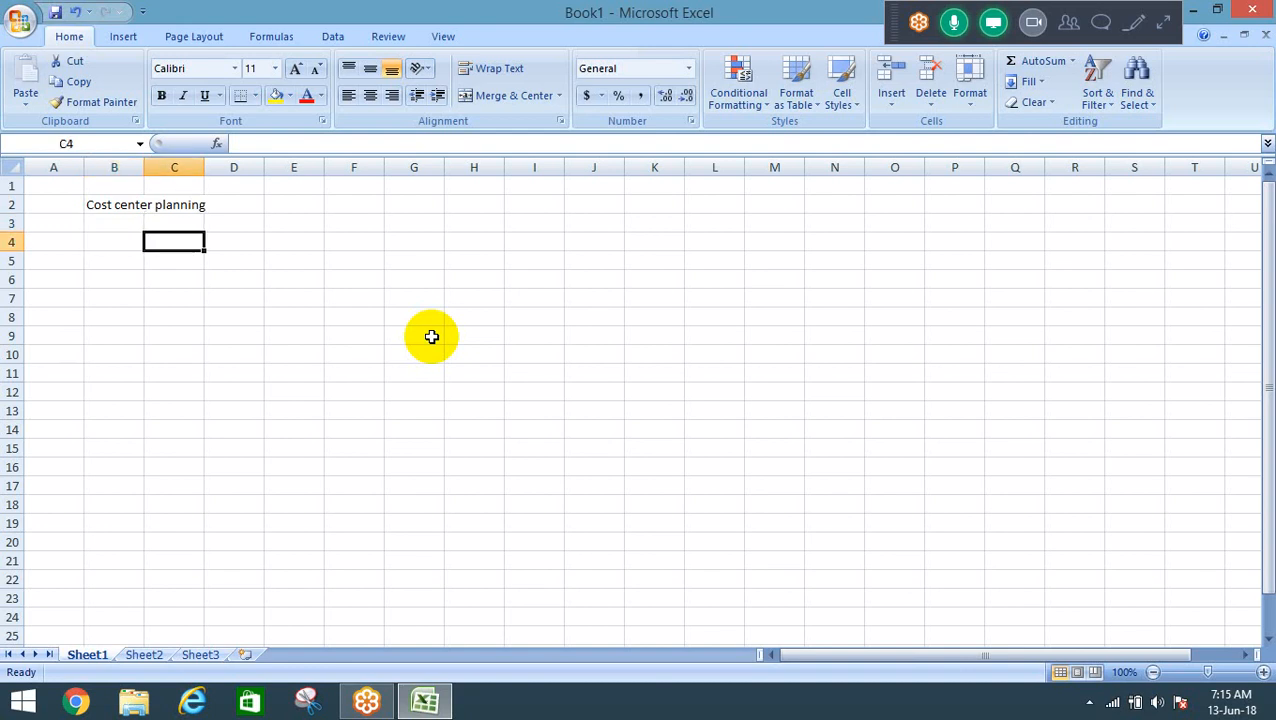
key(Left)
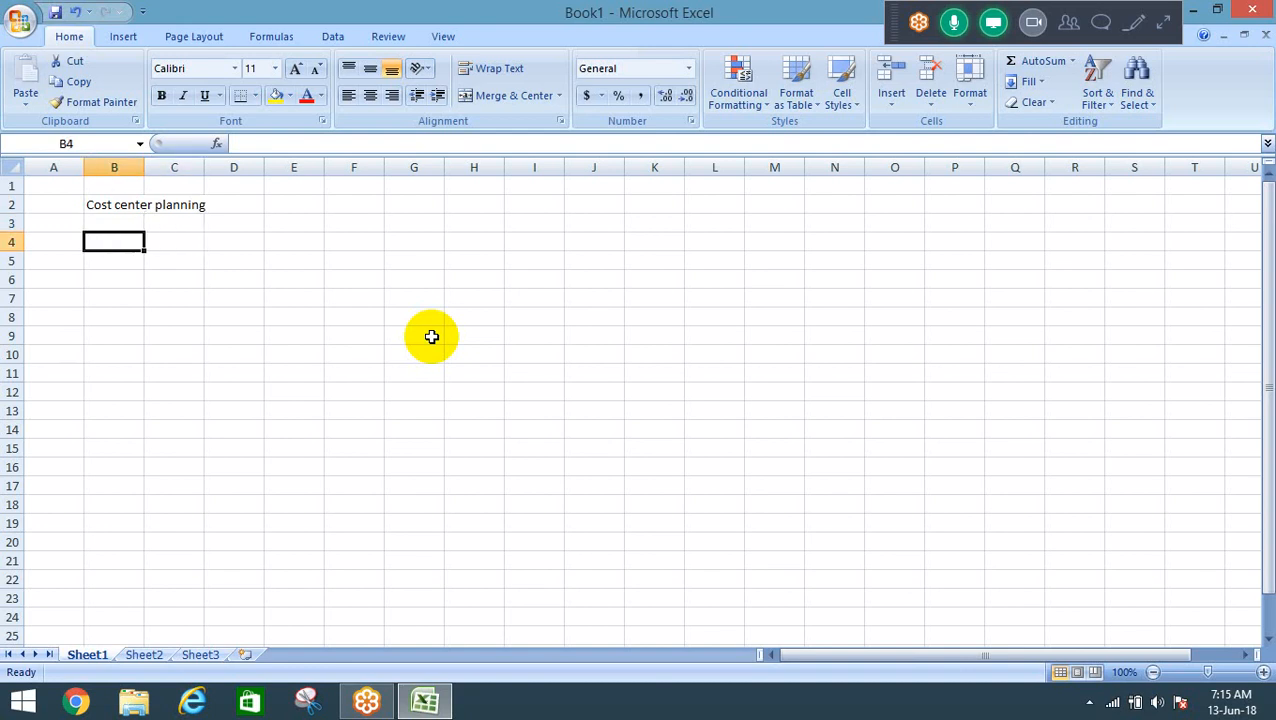
key(Right)
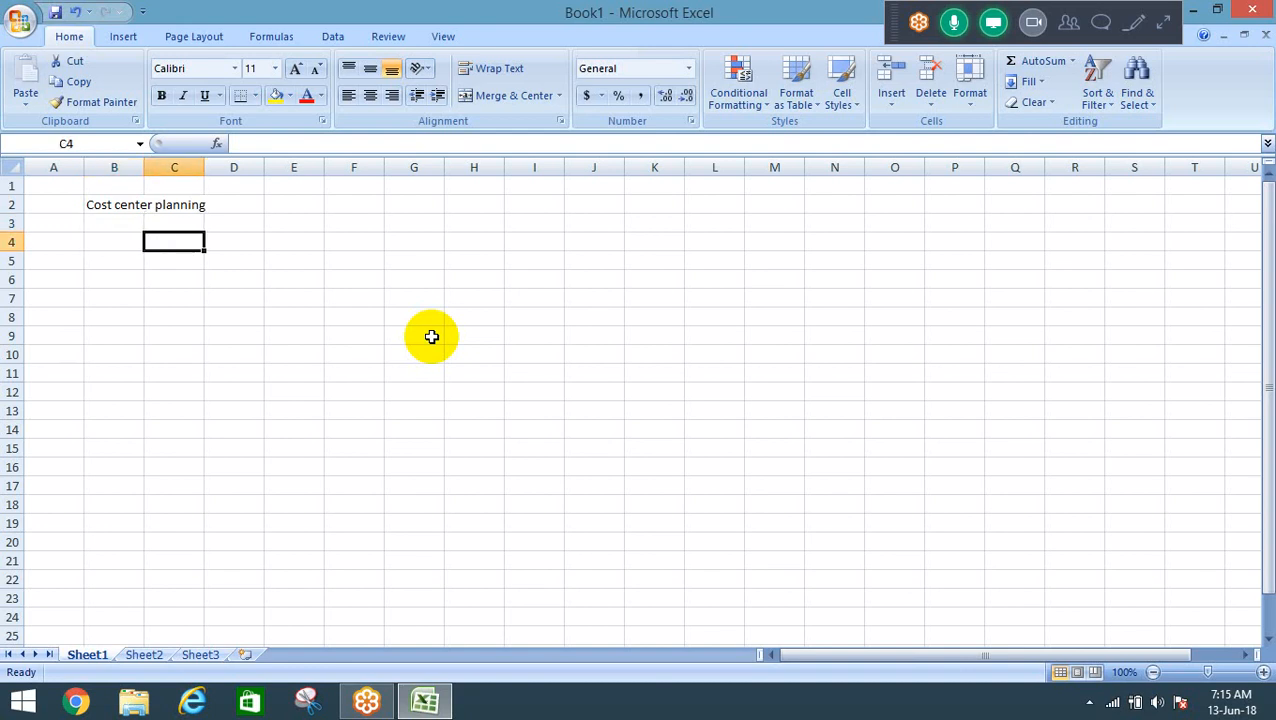
text(Input plss)
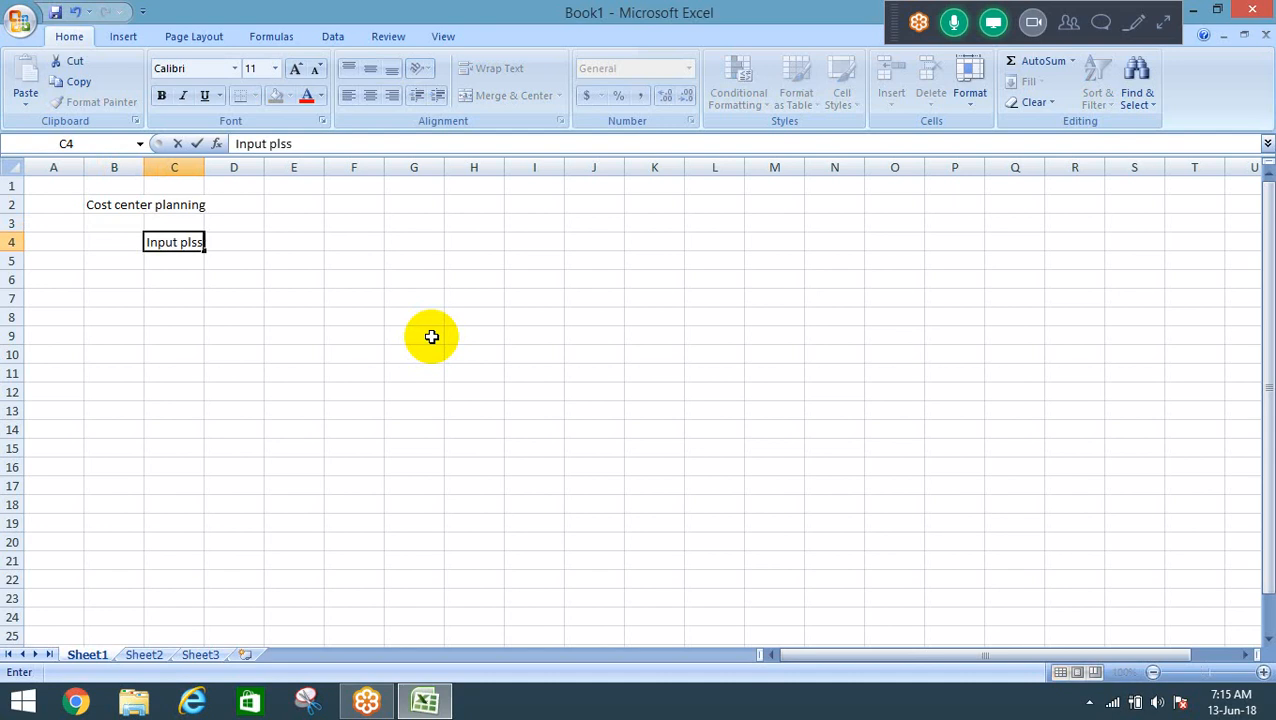
text(nning)
key(Return)
key(Up)
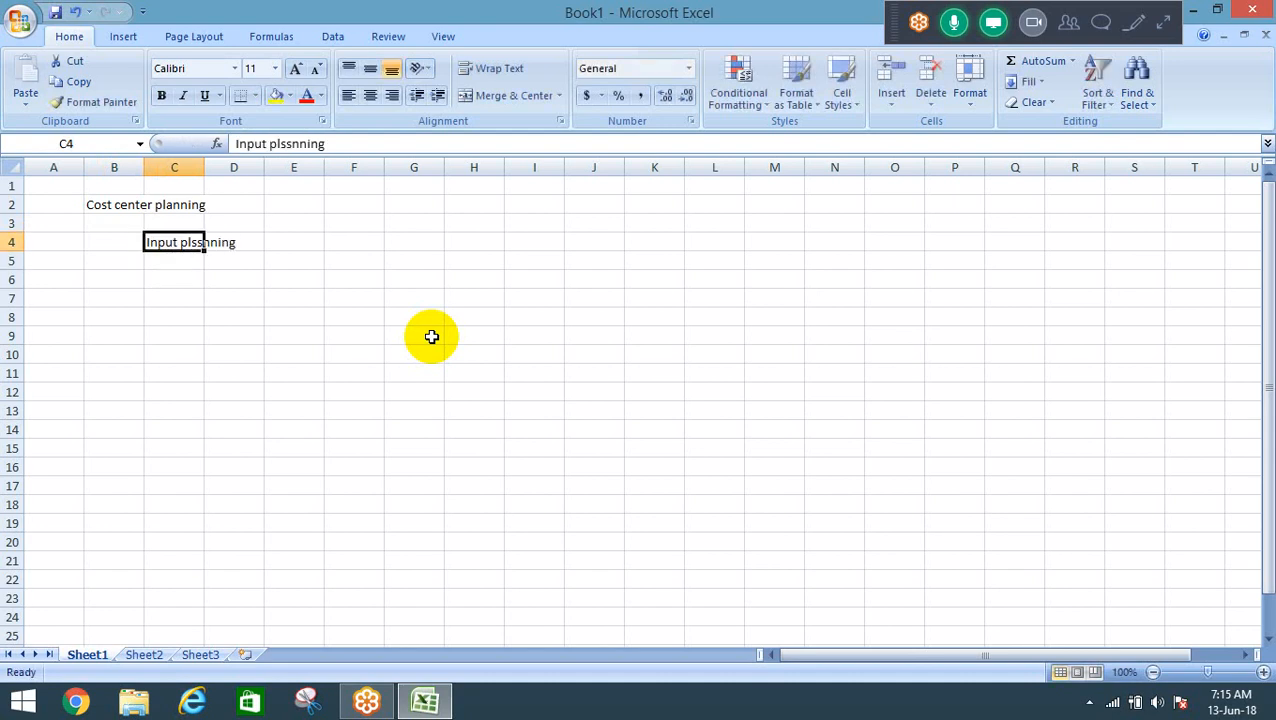
key(F2)
key(Left)
key(Left)
key(Left)
key(Left)
key(Left)
key(BackSpace)
key(BackSpace)
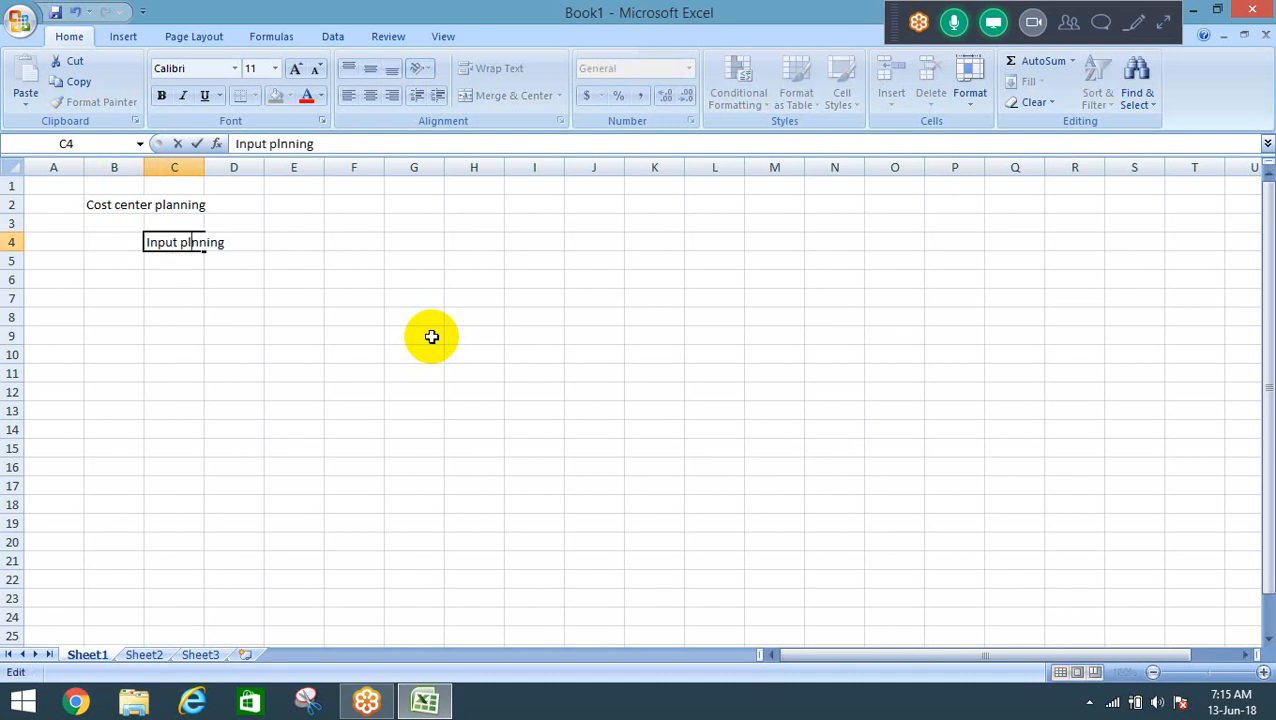
text(aa)
key(BackSpace)
key(Return)
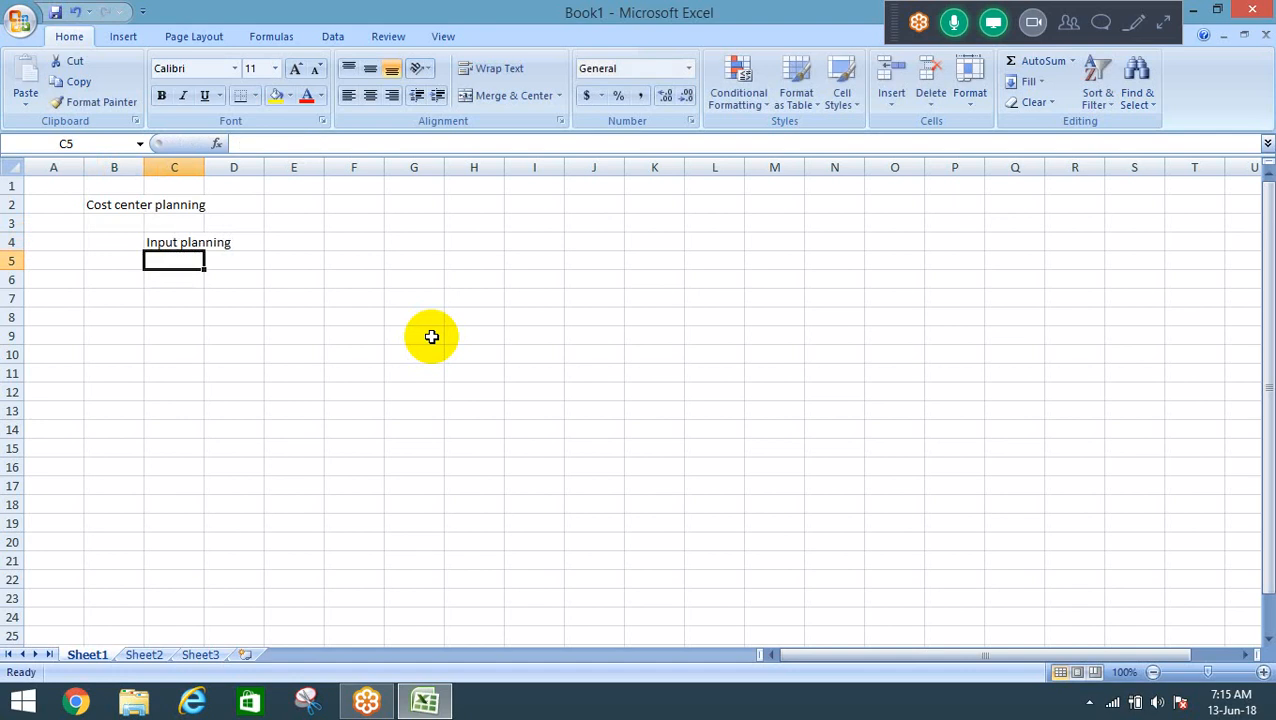
Enter the label "Output planning" in cell C5, directly below the input planning label.
text(Out)
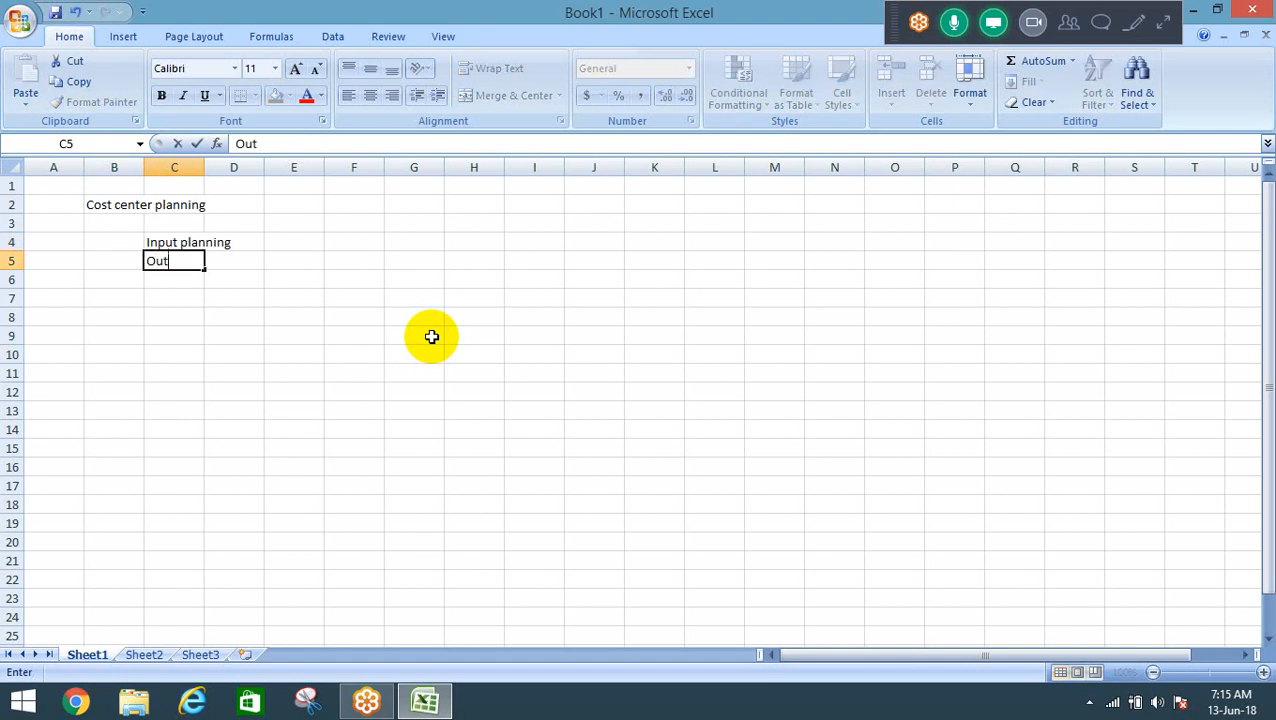
text(put planning)
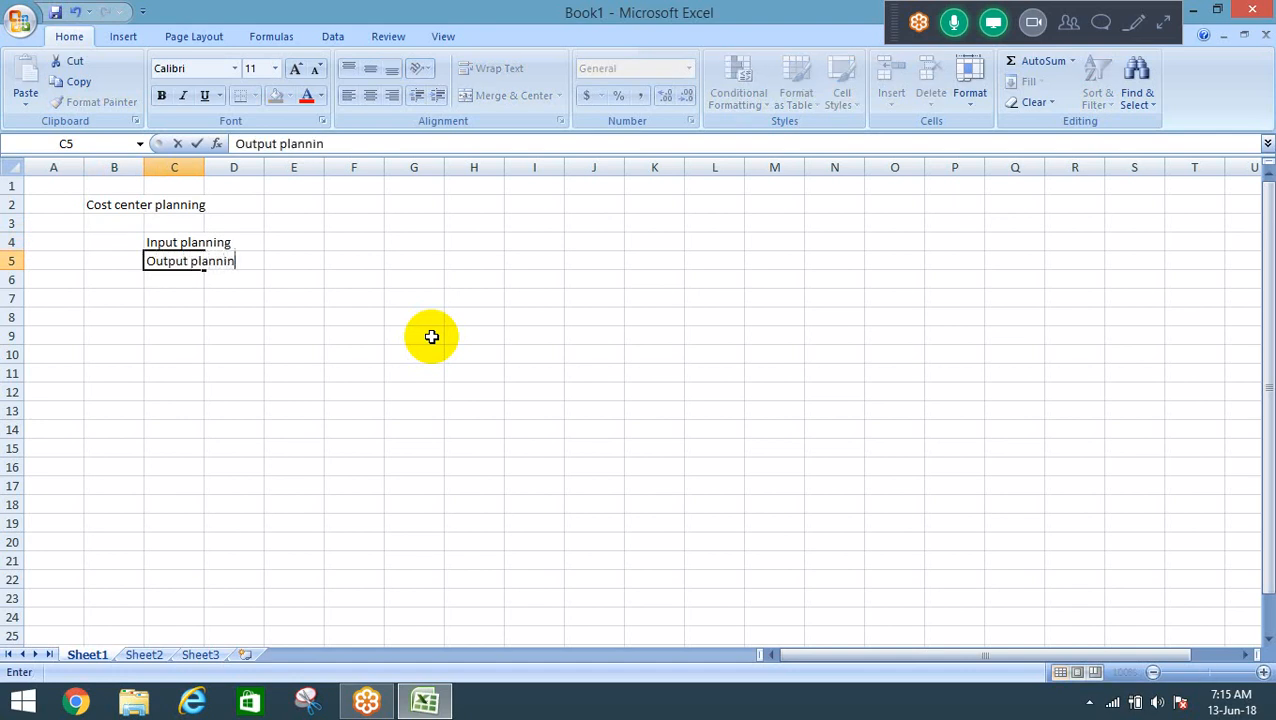
key(Return)
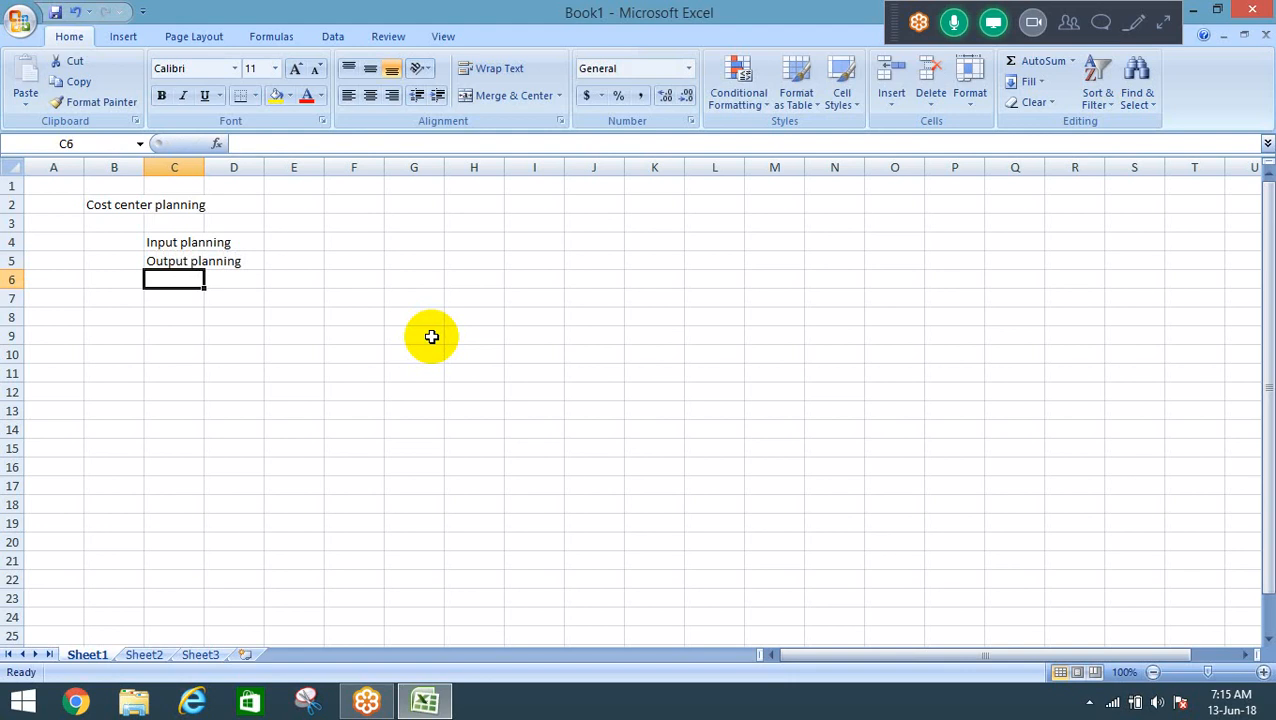
key(Up)
key(Up)
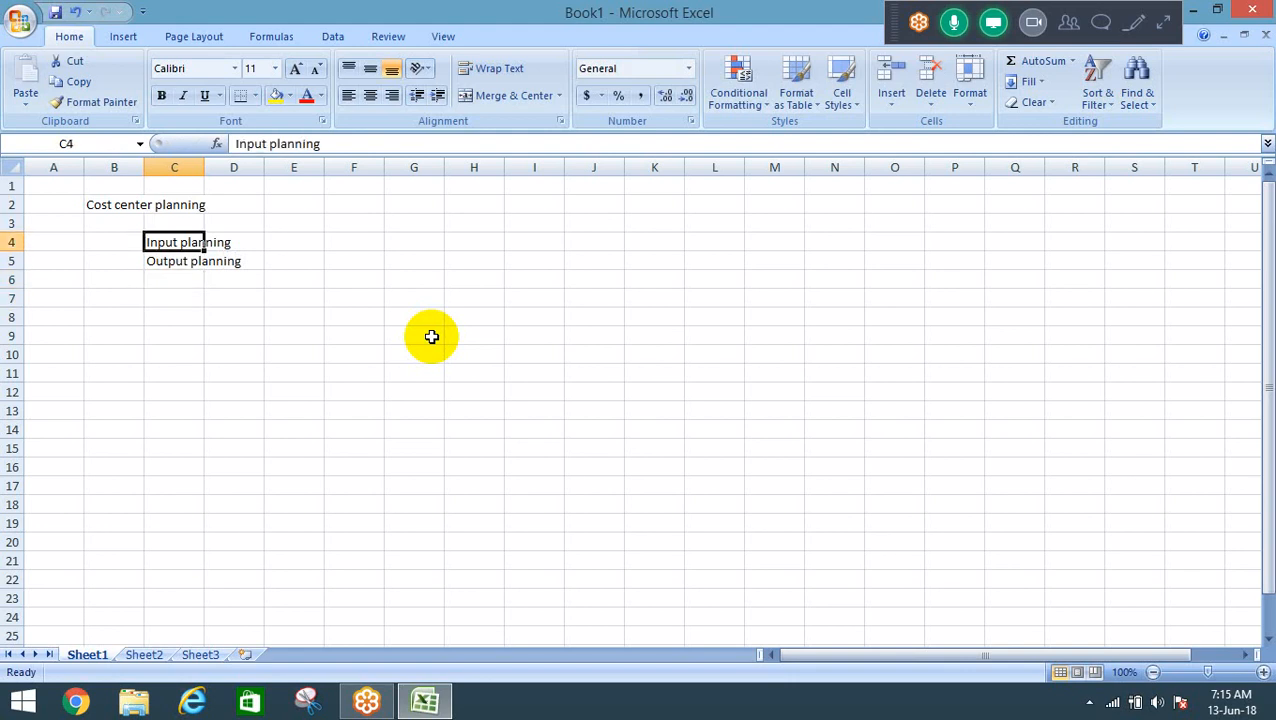
key(Up)
key(Up)
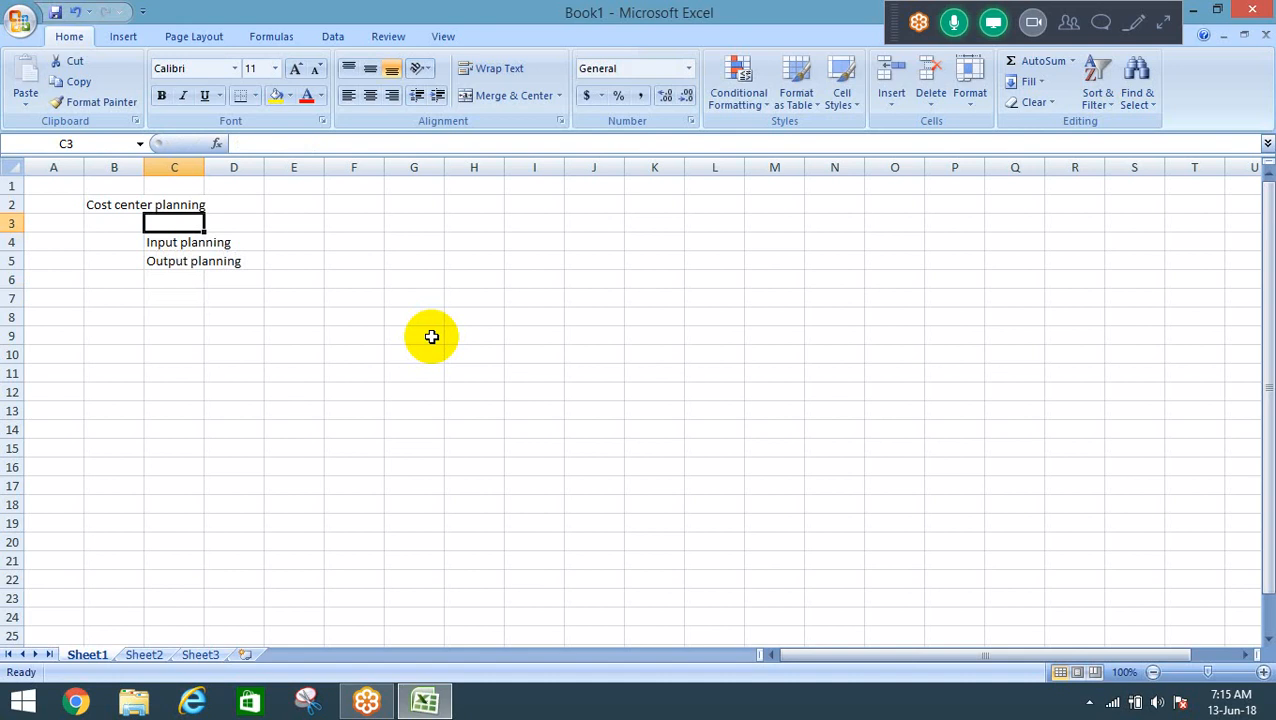
key(Left)
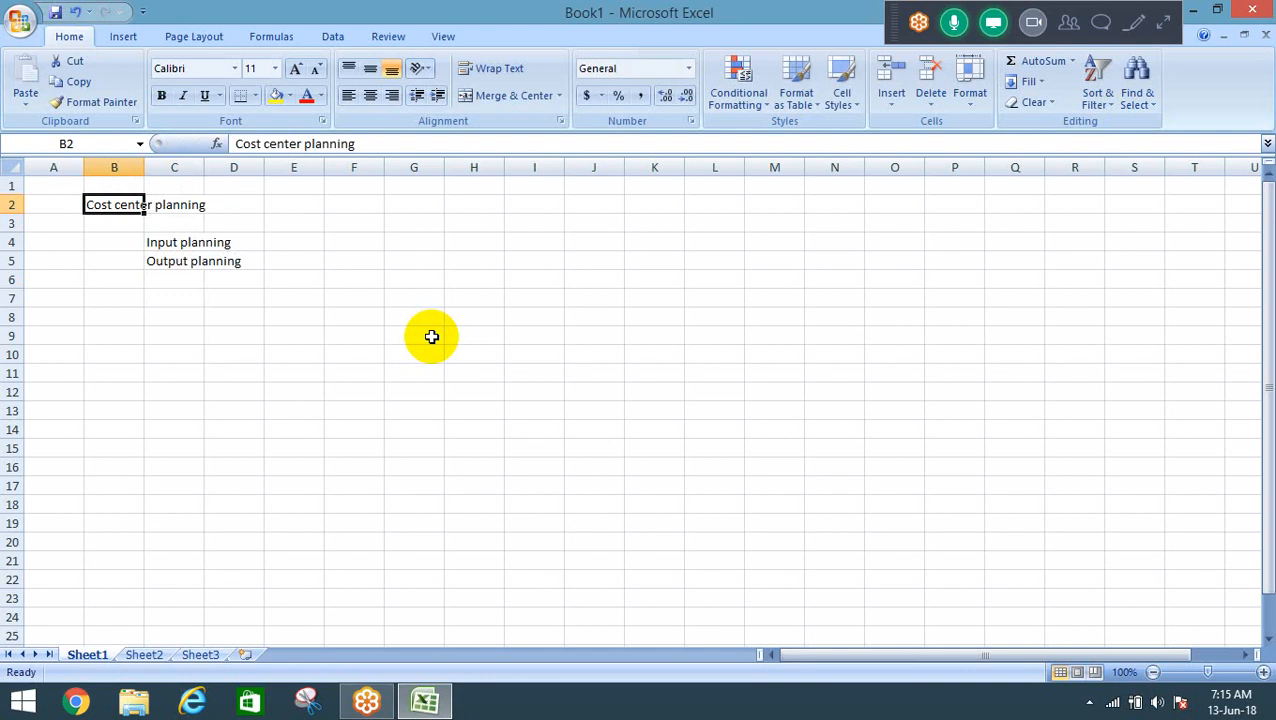
Enter the cost center heading "PRESSSHOP" in cell C8, below the planning labels.
key(Down)
key(Down)
key(Down)
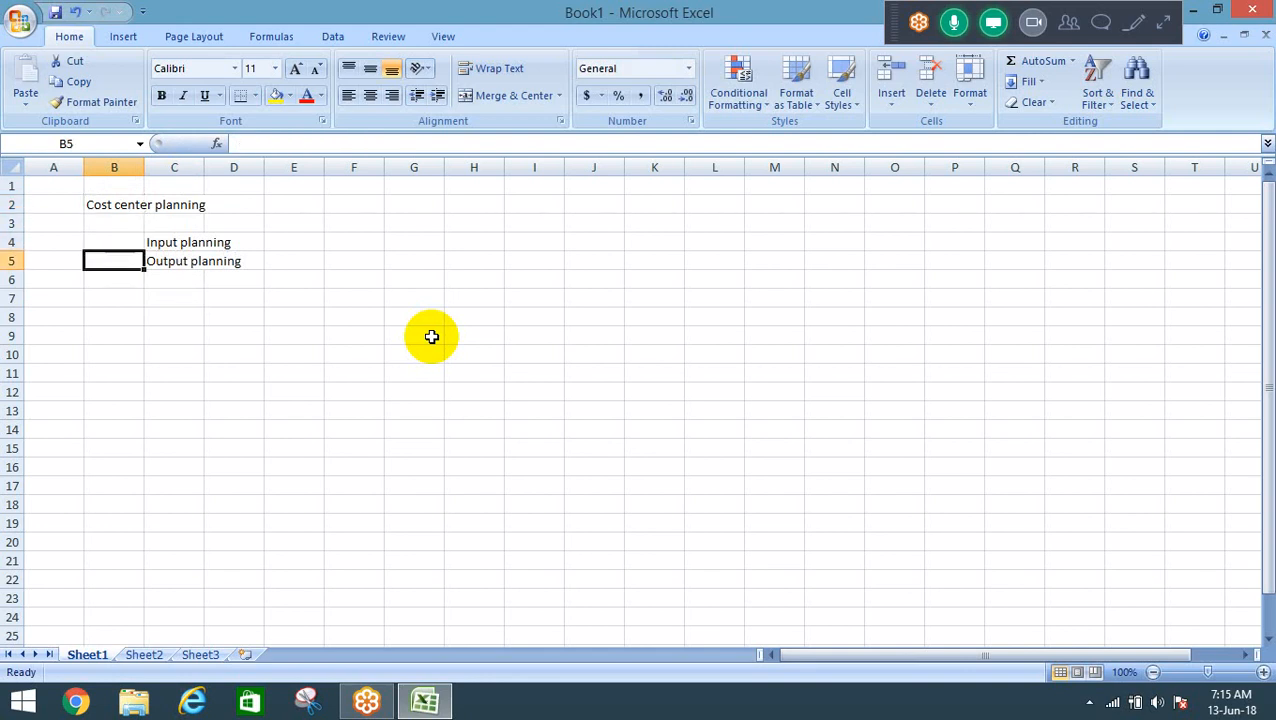
key(Down)
key(Down)
key(Right)
key(Down)
text(PR)
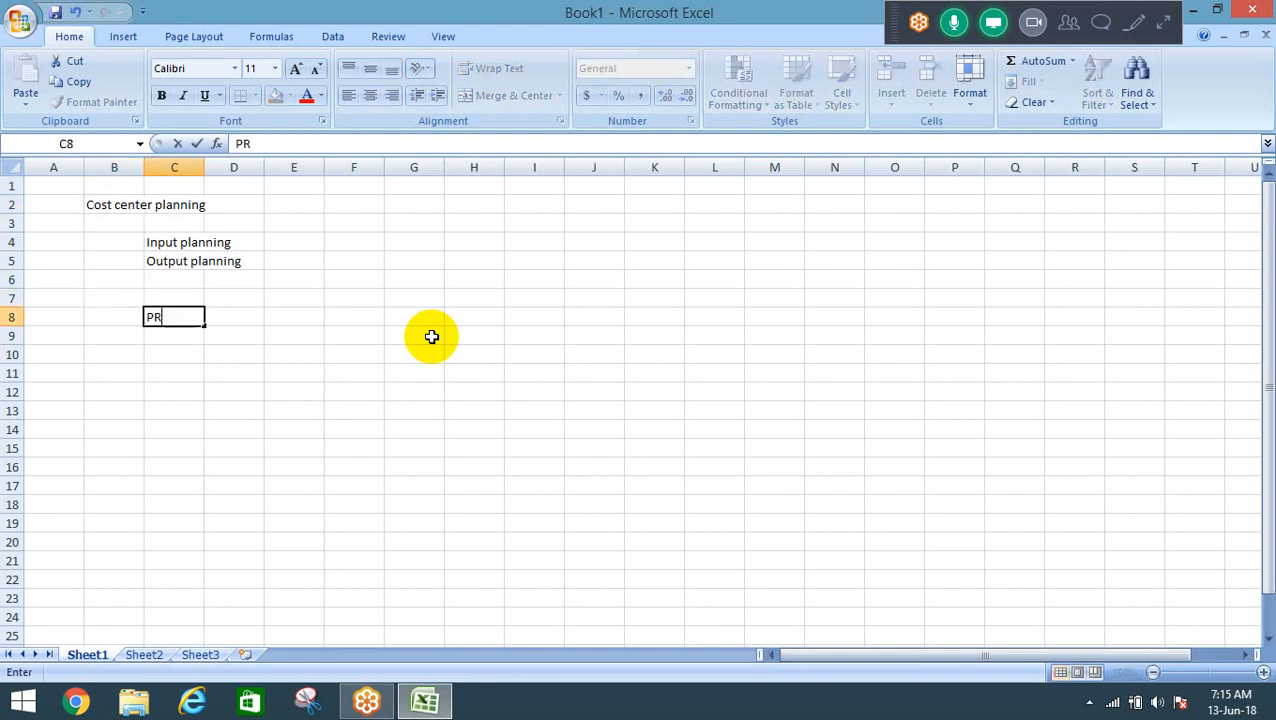
text(ESSSHOP)
key(Return)
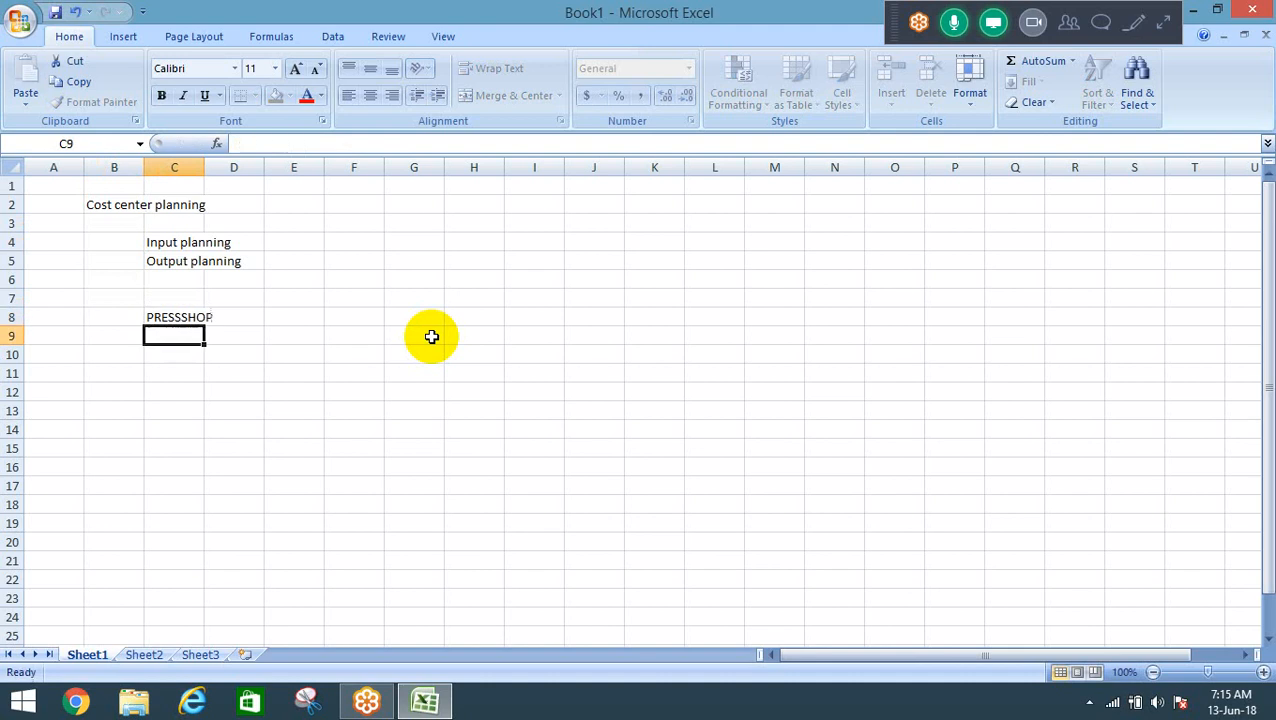
Enter the cost item "Labour" in cell B9, one row below the cost center heading.
key(Left)
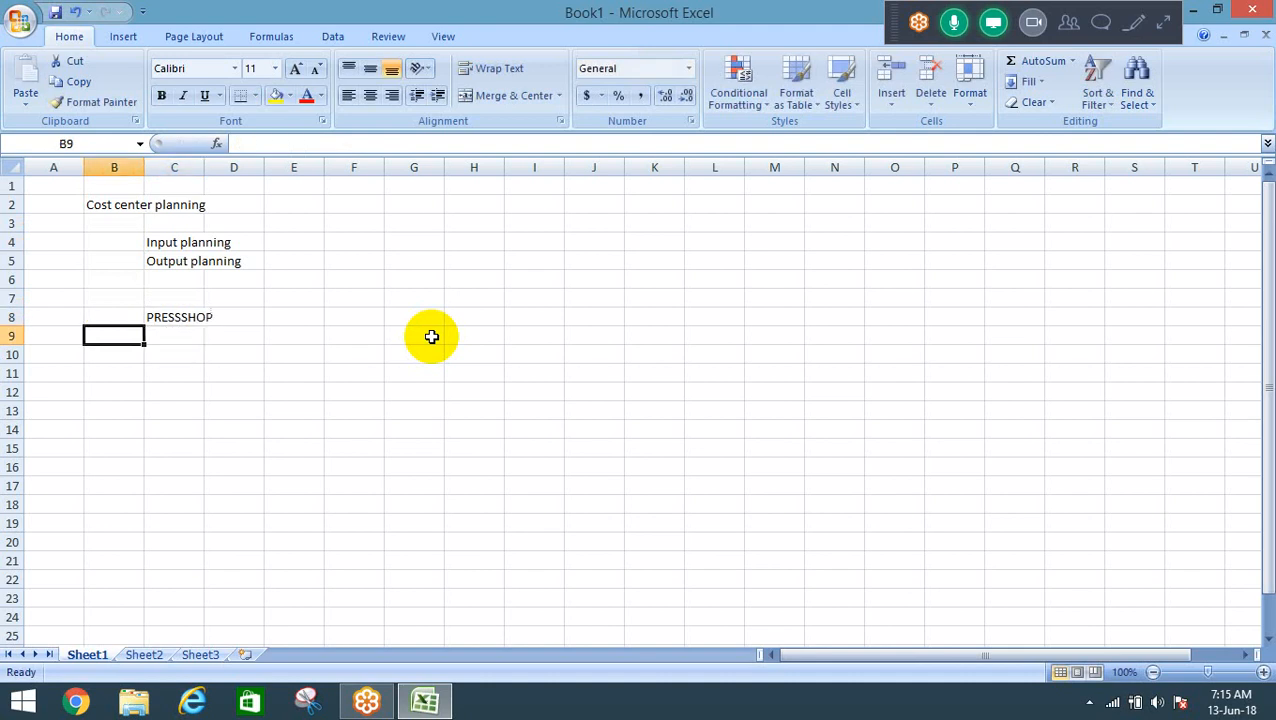
text(La)
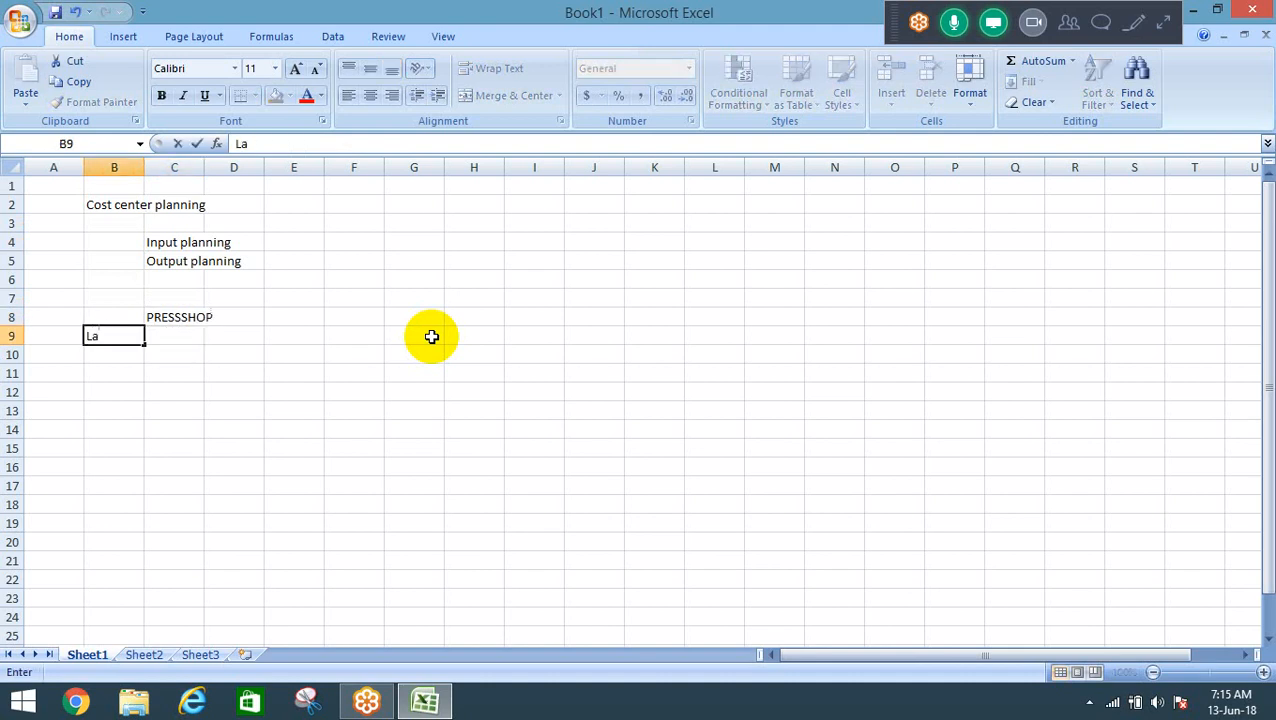
text(bour)
key(BackSpace)
text(r)
key(Return)
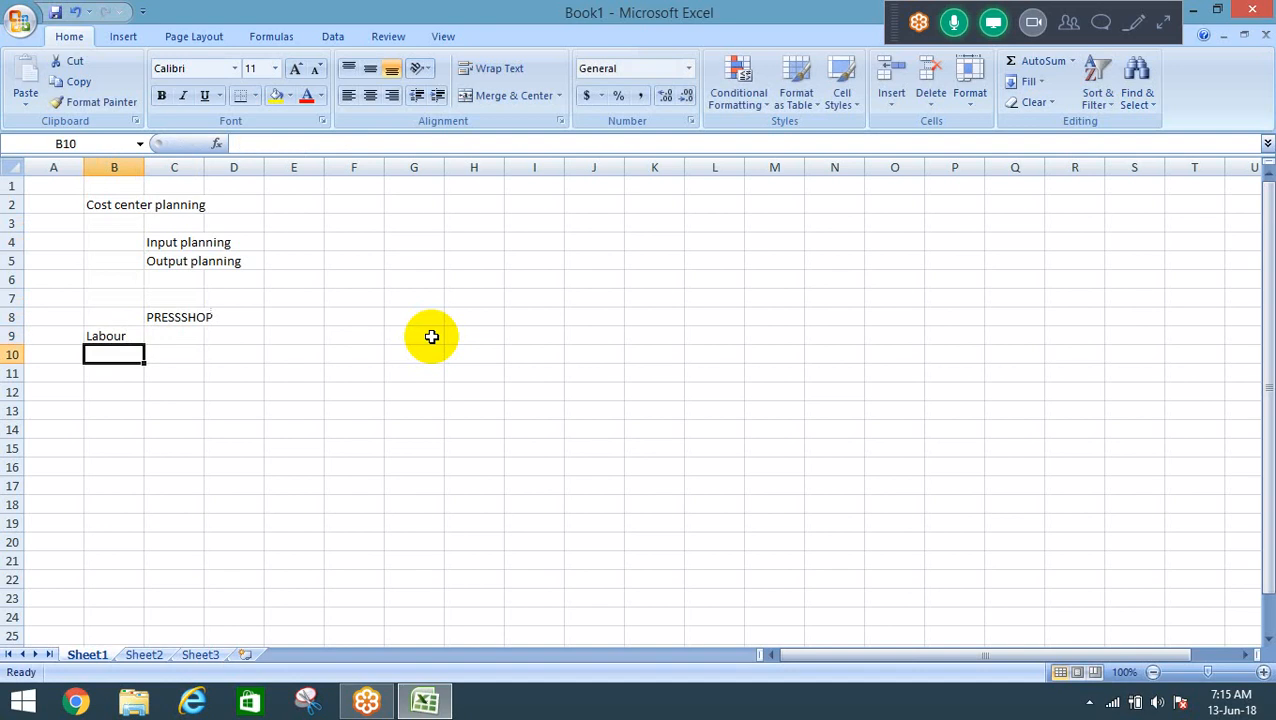
Add the cost items "Labour welfare" in cell B10 and "Dep" in cell B11.
text(Labour )
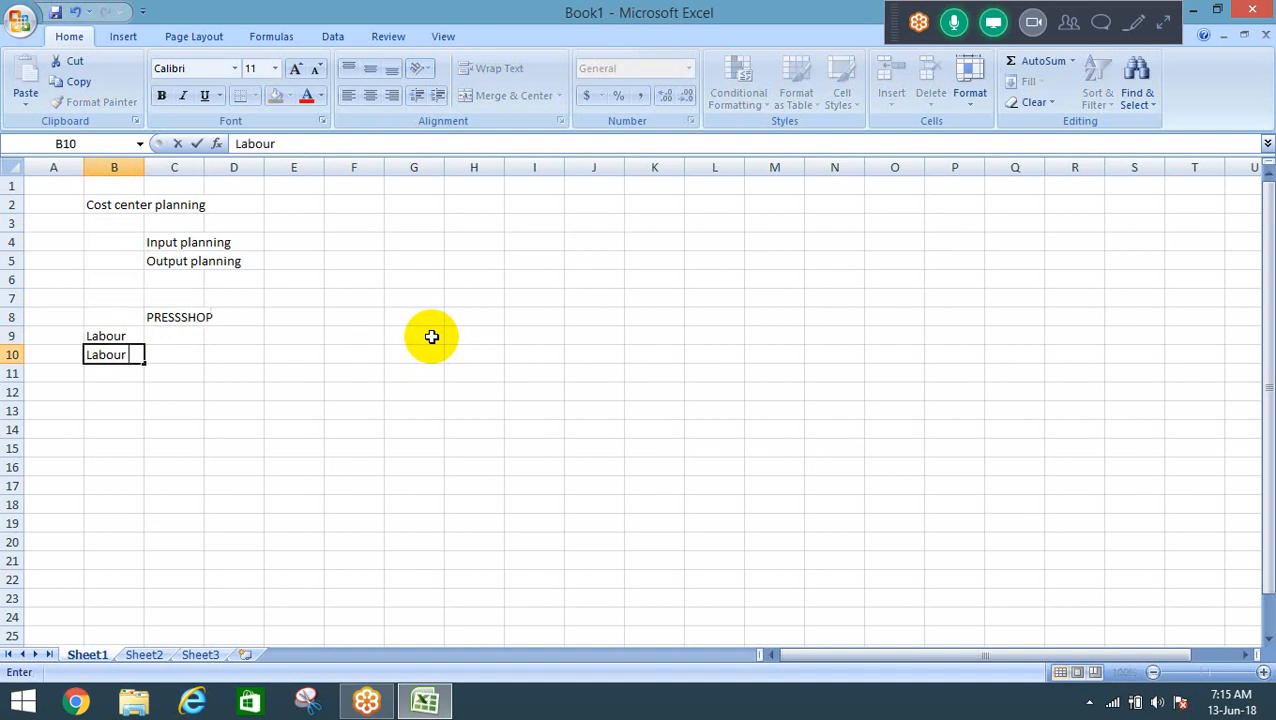
text(welfare)
key(Return)
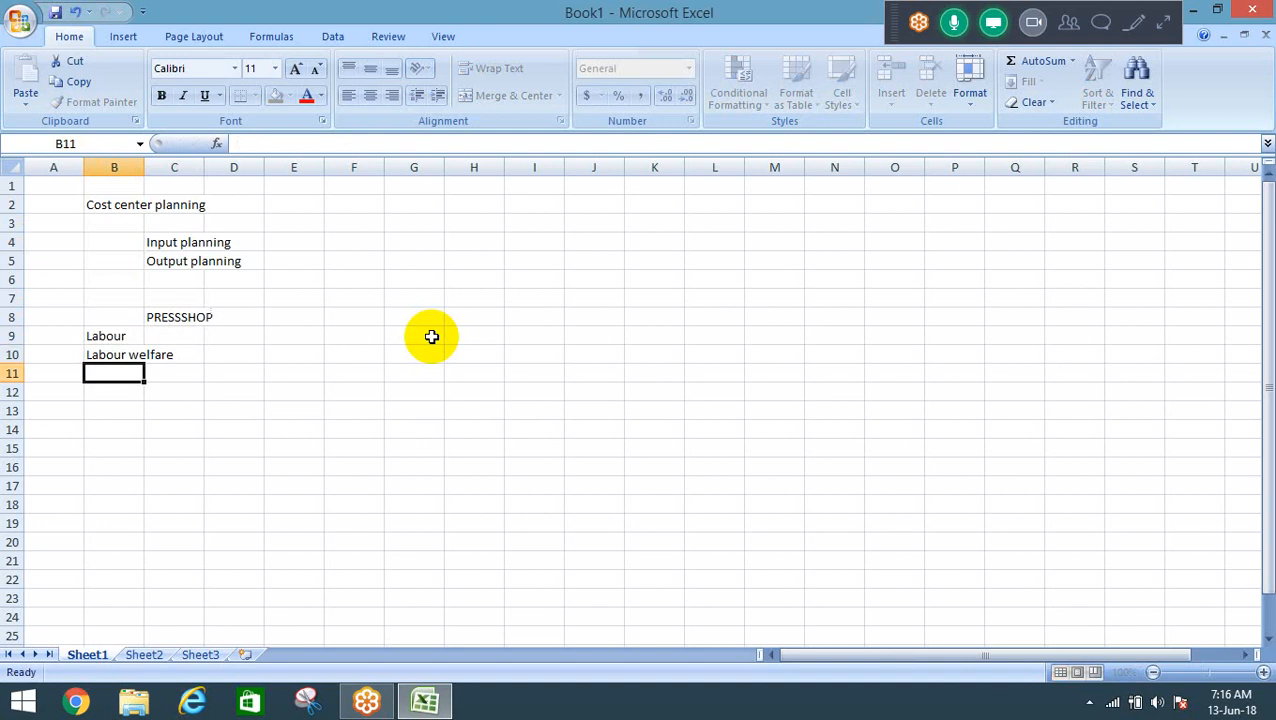
text(Dep)
key(Return)
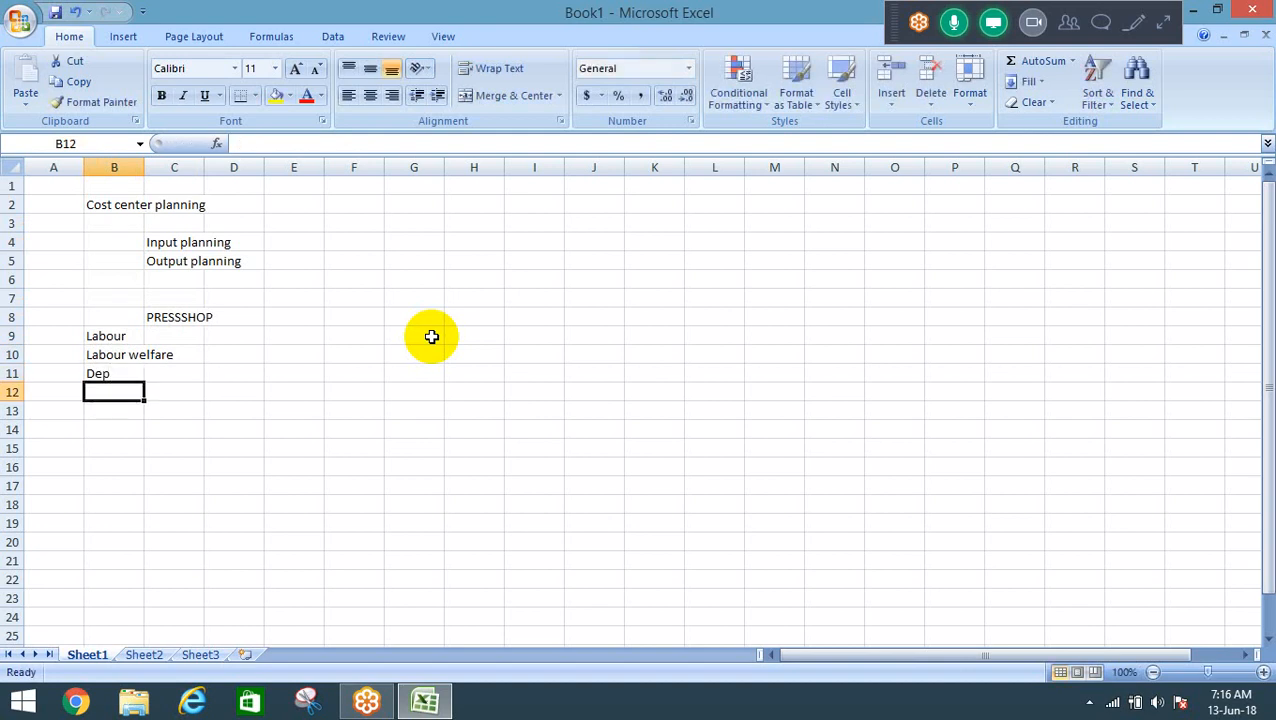
key(Up)
key(Up)
key(Up)
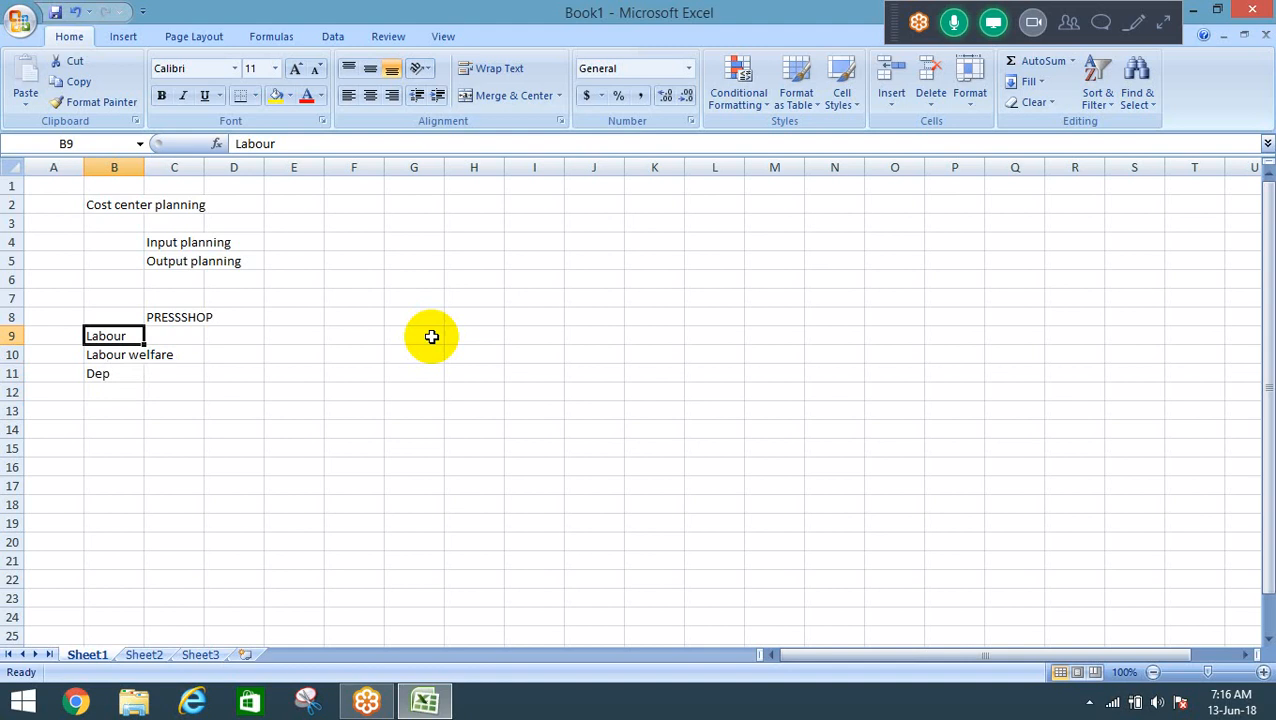
key(Down)
key(Down)
key(Down)
key(Down)
key(Down)
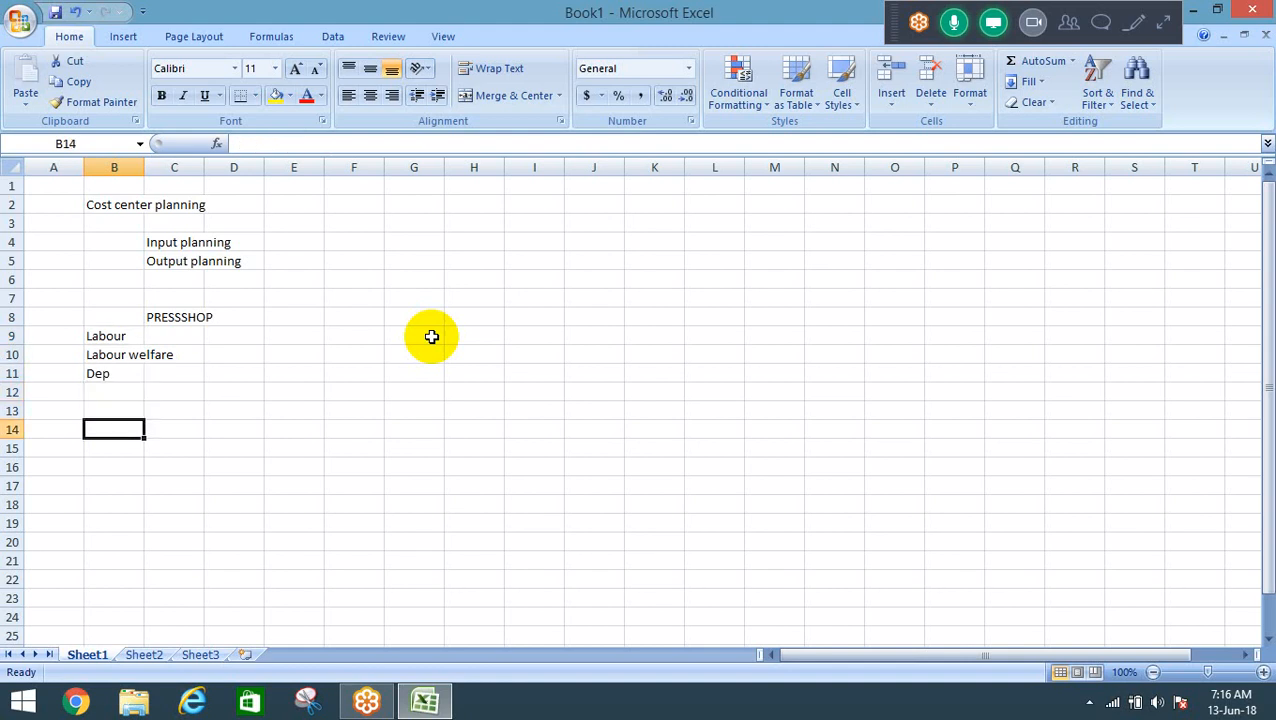
key(Up)
key(Up)
key(Up)
key(Up)
key(Up)
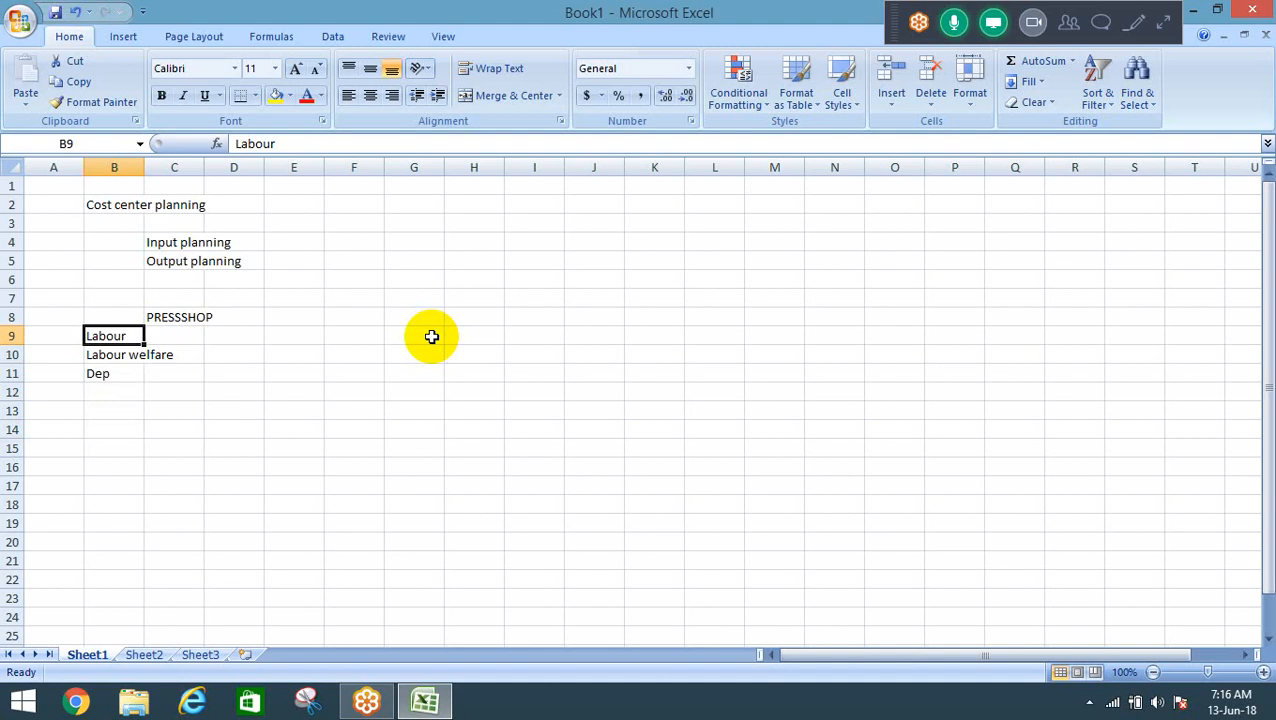
key(shift+Down)
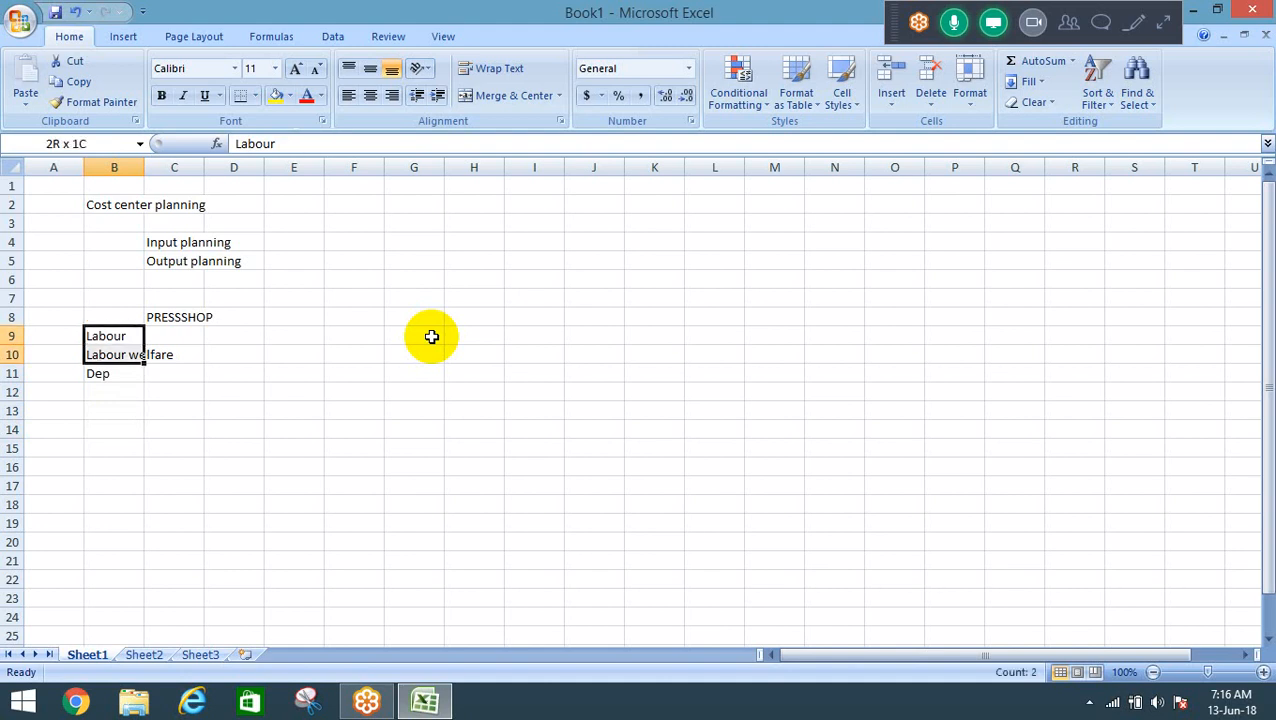
key(Down)
key(Down)
key(Down)
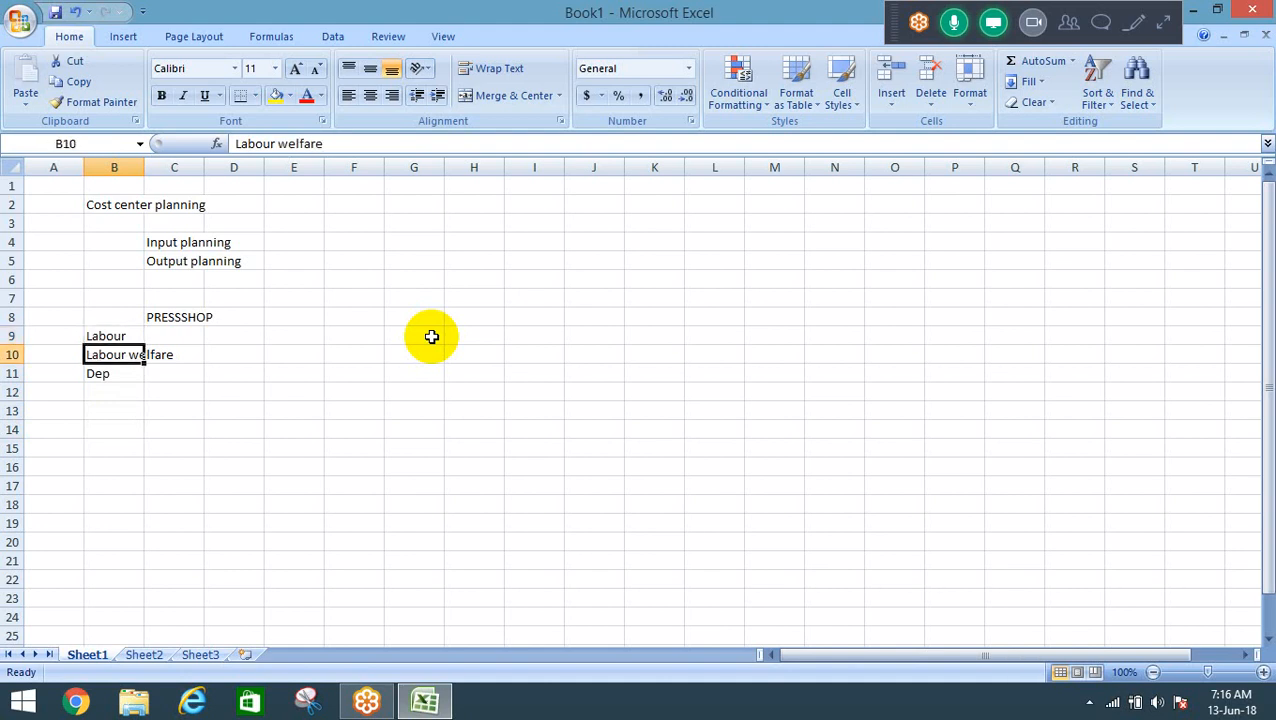
key(Up)
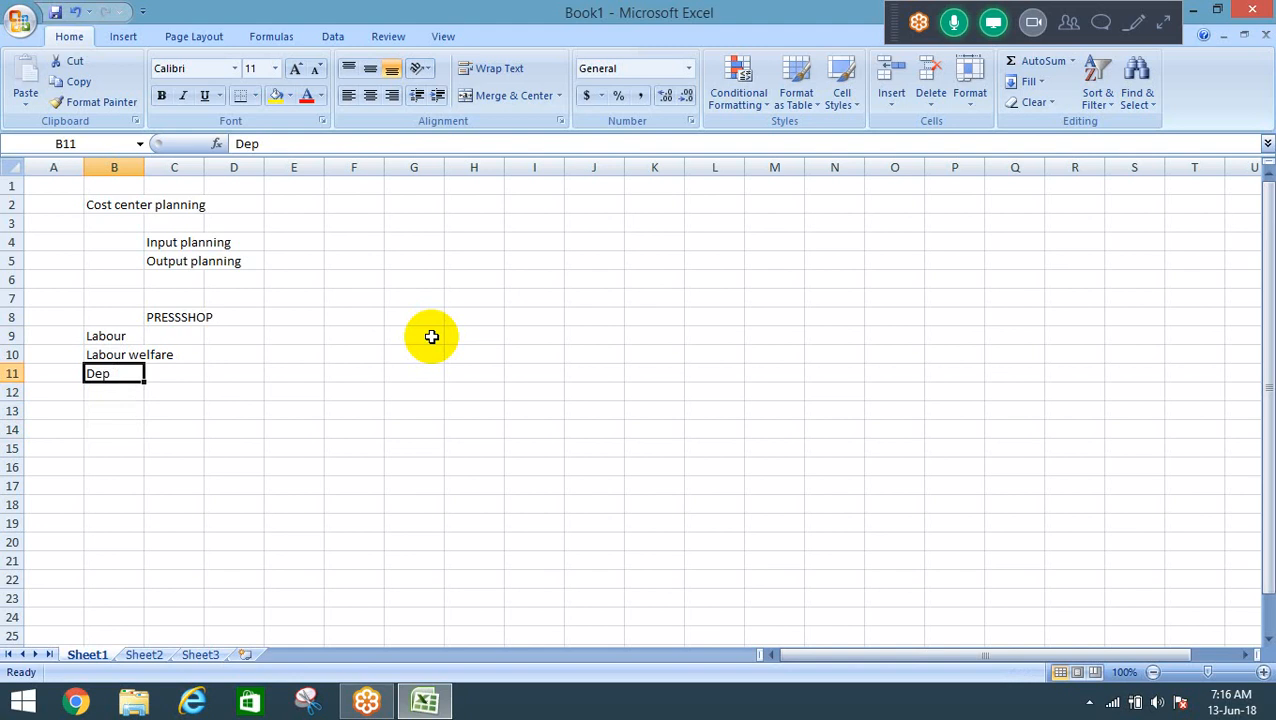
key(Up)
key(Up)
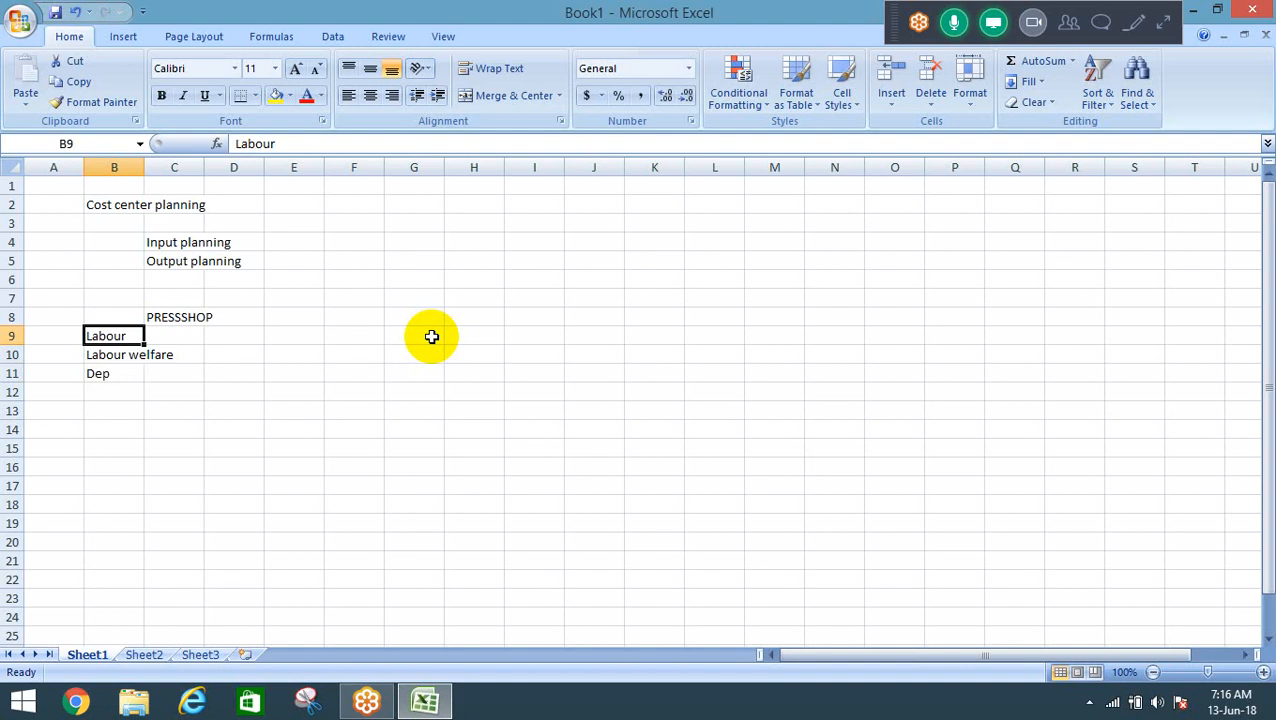
key(Down)
key(Down)
key(Down)
key(Down)
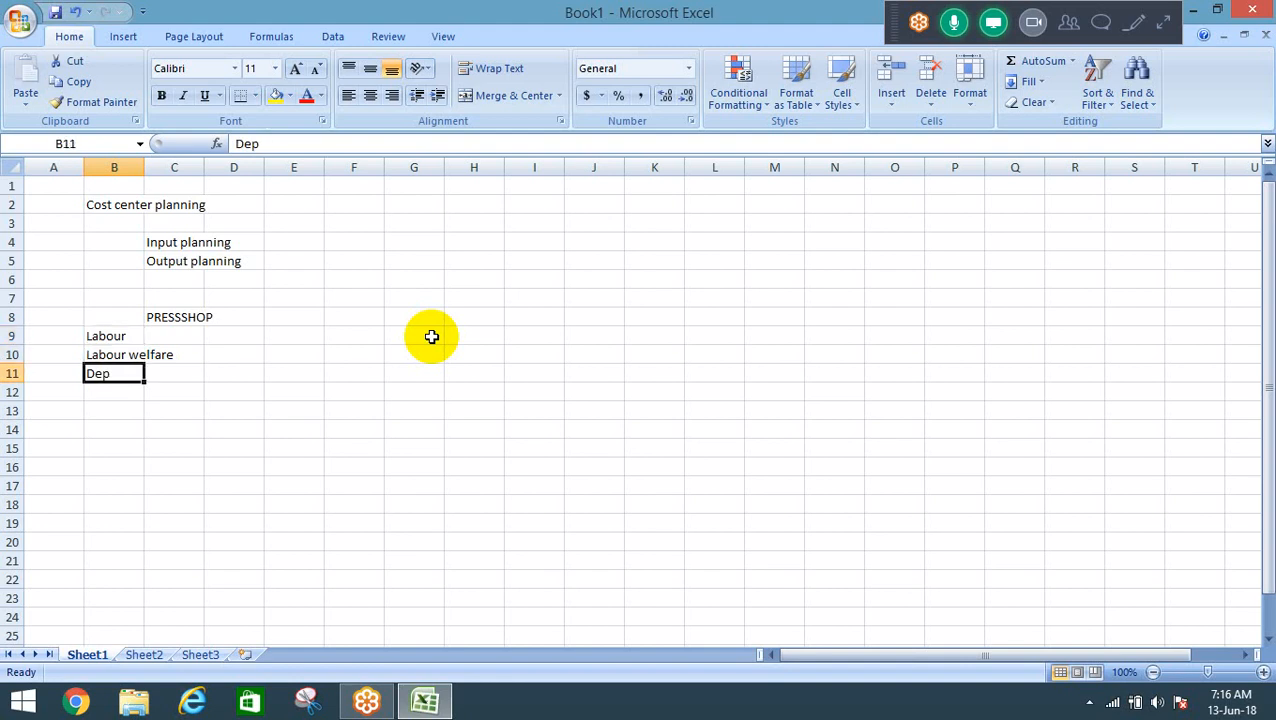
key(Down)
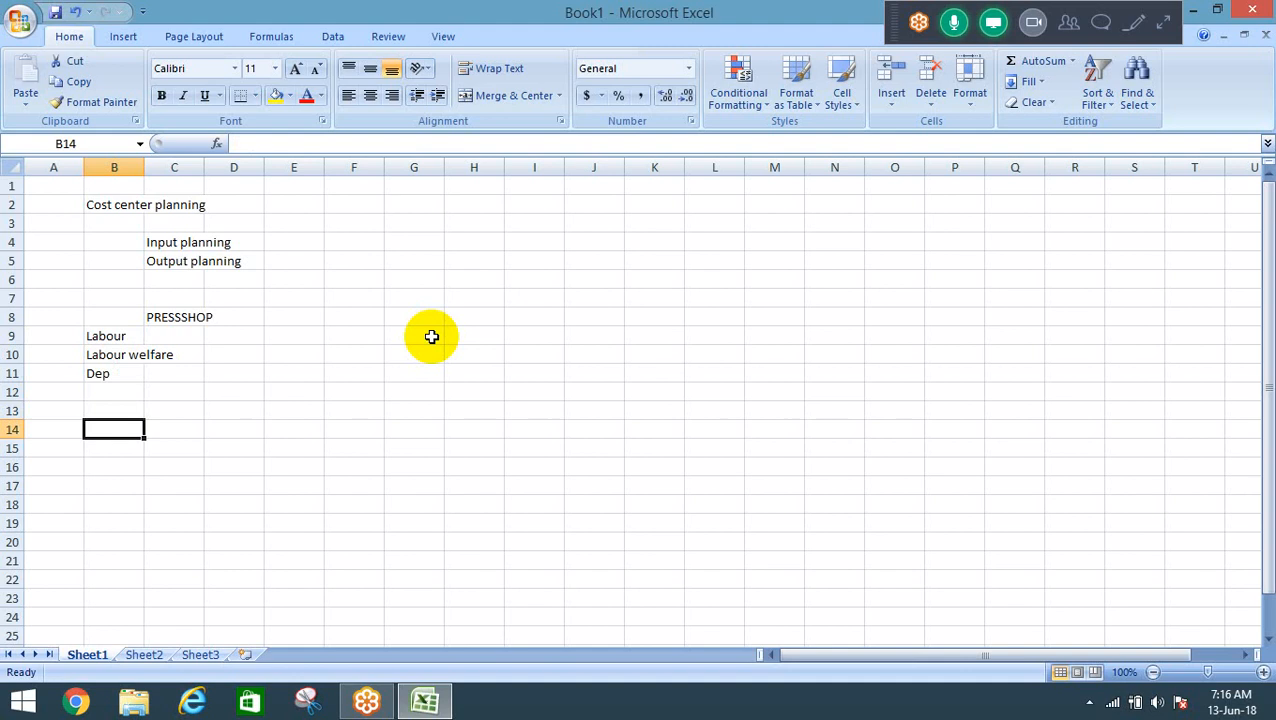
Add the cost item "Repairs" in cell B12, at the end of the cost item list.
key(Up)
key(Up)
key(Down)
key(Down)
key(Up)
key(Up)
text(Repairs)
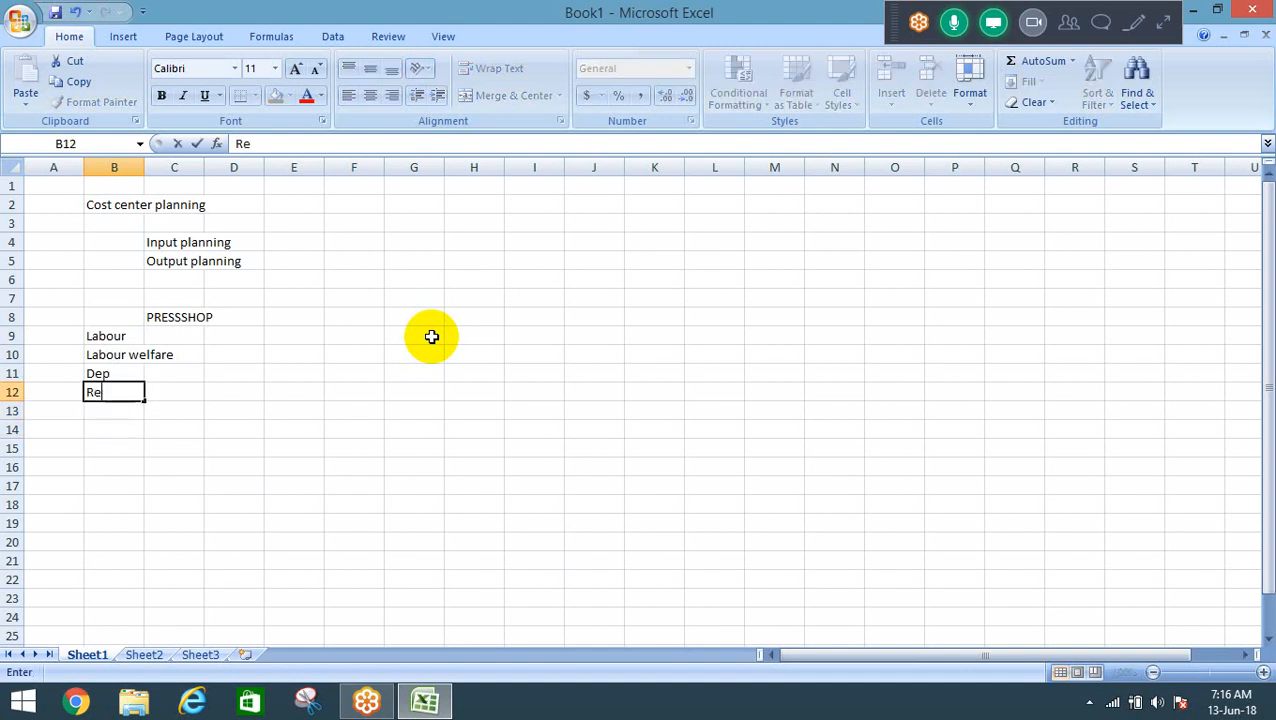
key(Return)
key(Up)
key(Up)
key(Up)
key(Up)
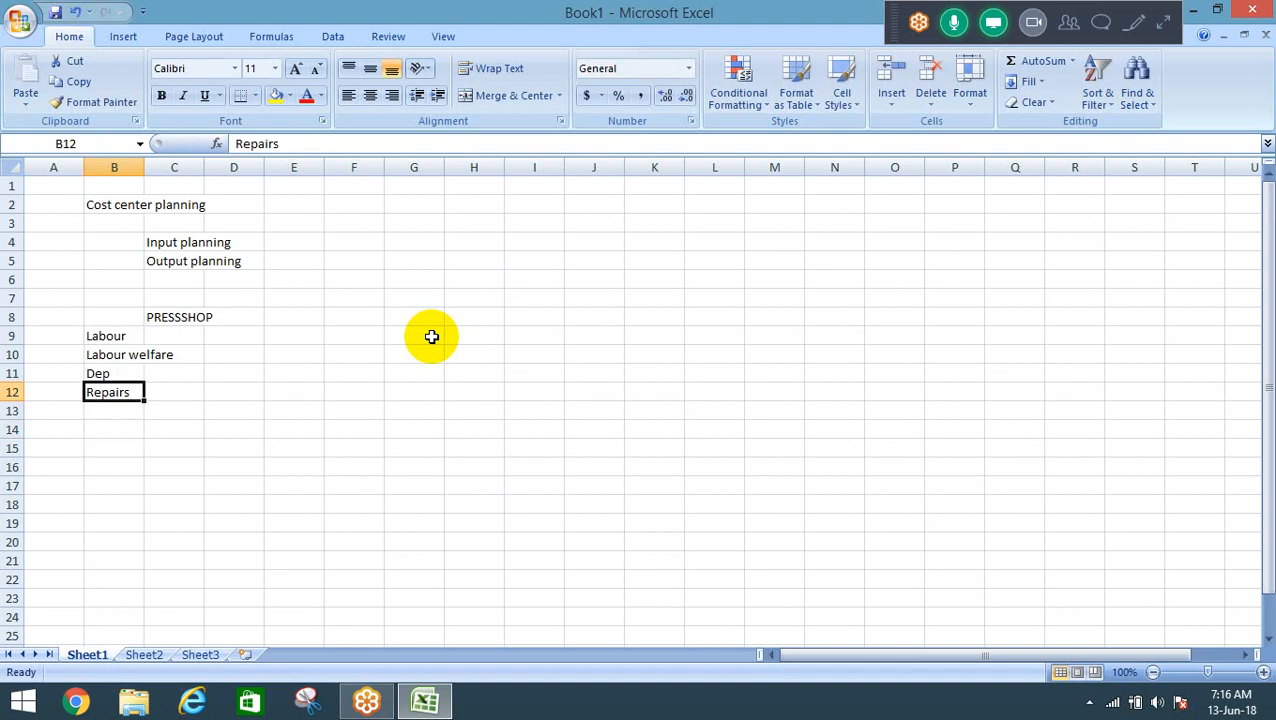
AutoFit the width of column B to the cost item labels in B9:B12.
key(shift+Down)
key(shift+Down)
key(shift+Down)
key(alt+o)
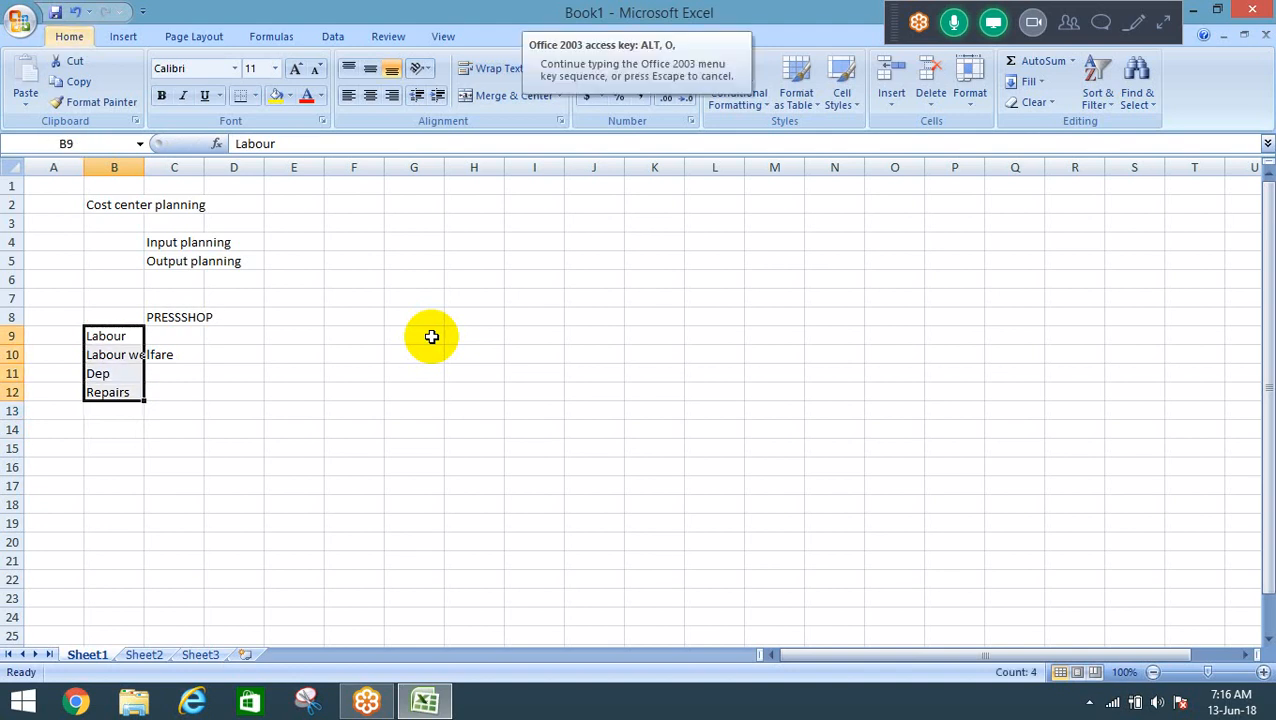
key(c)
key(a)
Enter the amounts 10000 for Labour, 1000 for Labour welfare, 20000 for Dep and 1200 for Repairs in C9:C12.
key(Right)
text(10000)
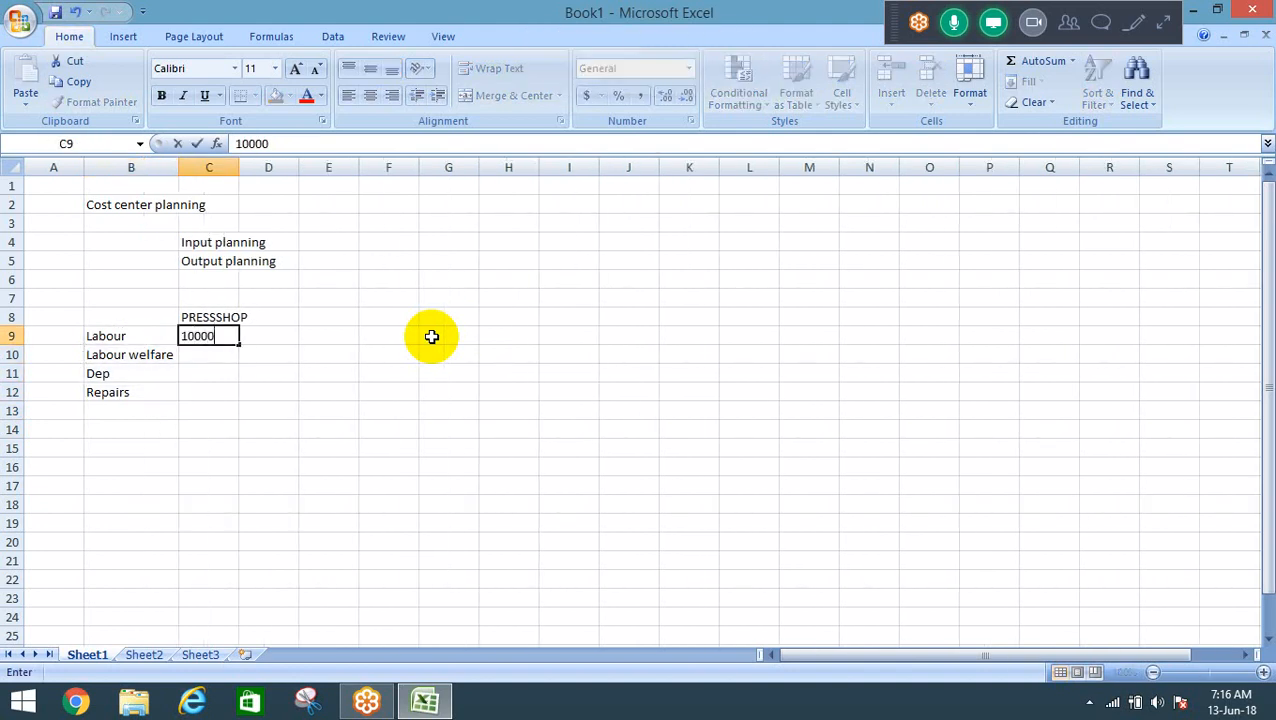
key(Return)
text(1000)
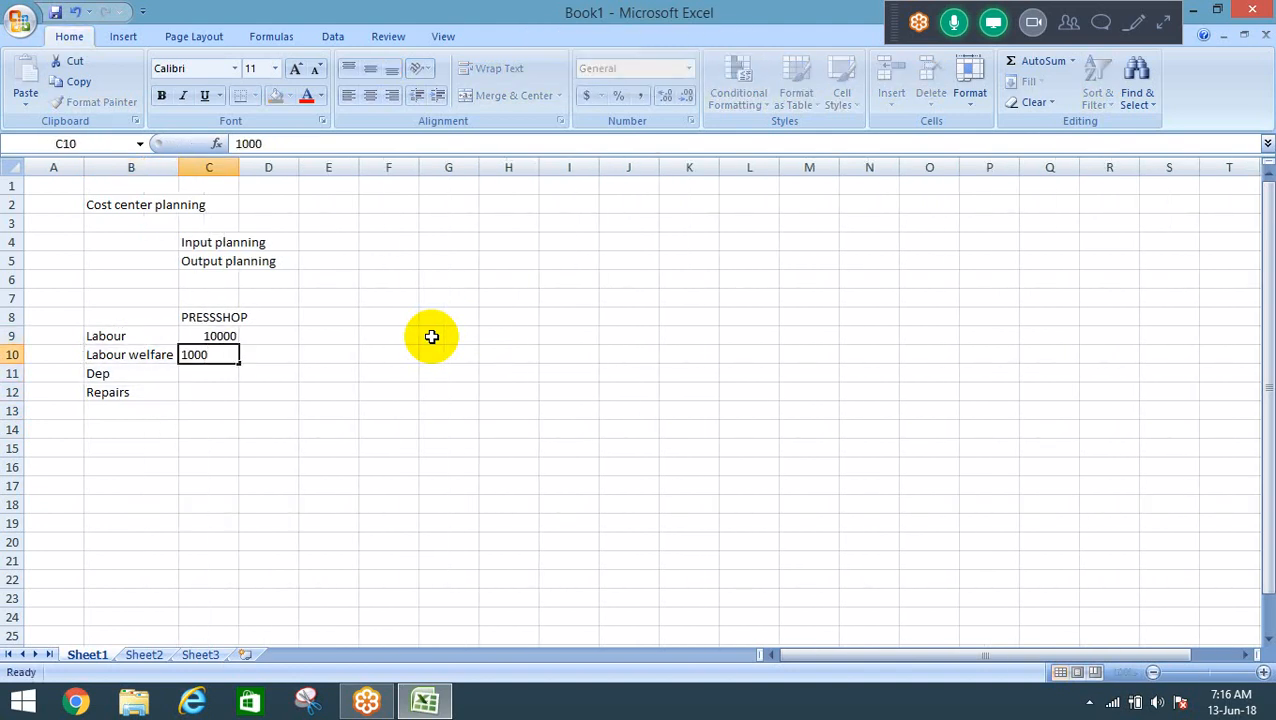
key(Return)
text(20000)
key(Return)
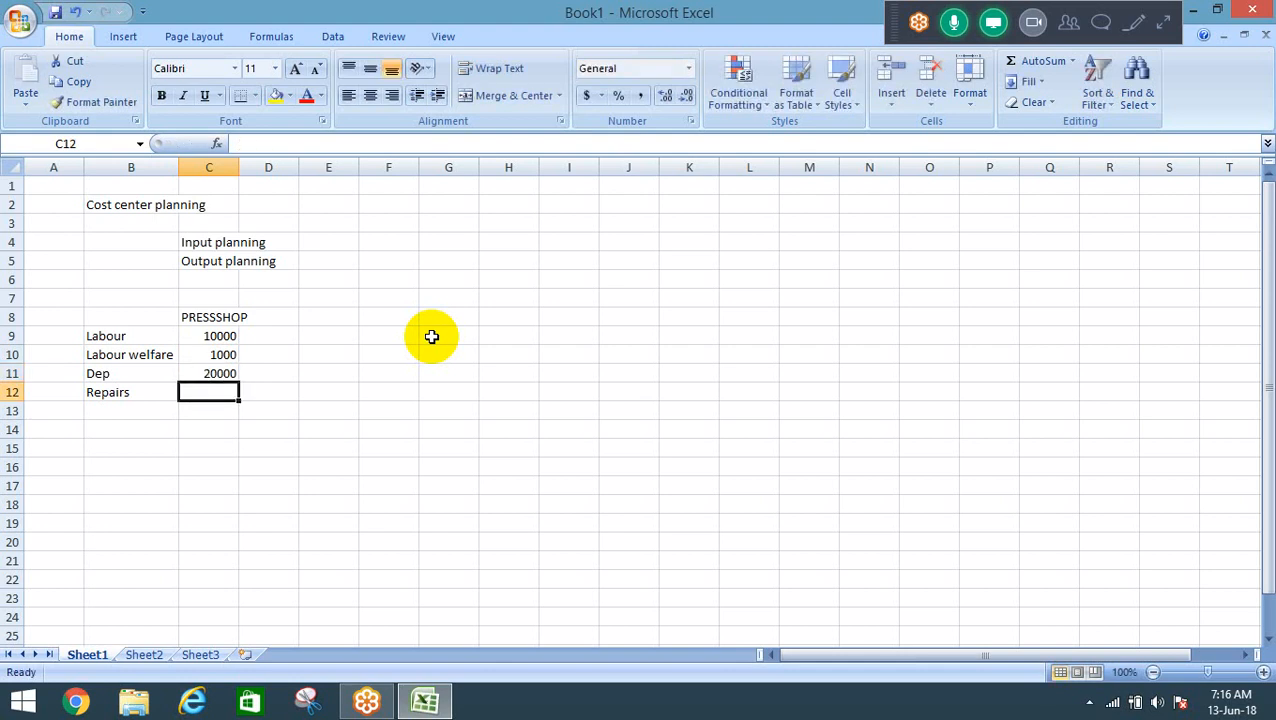
text(1200)
key(Return)
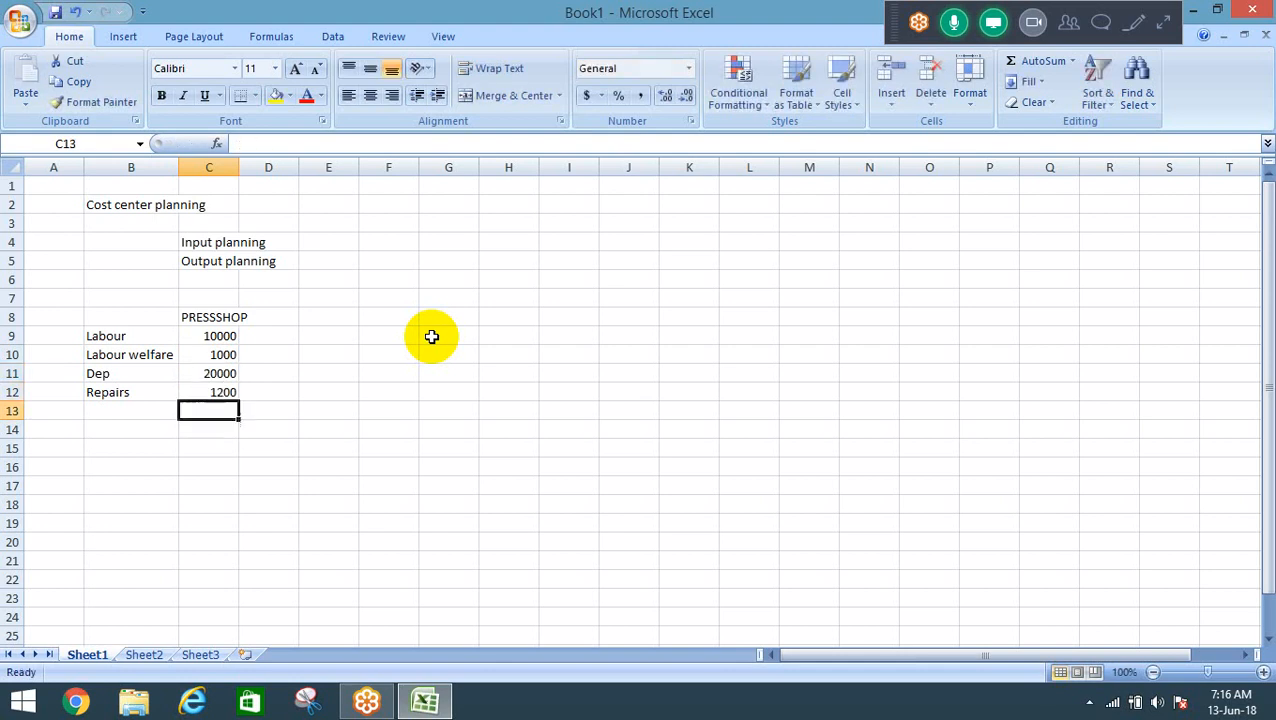
Add the output labels "Labour" in cell B15 and "Machine" in cell B16, below the cost items.
key(Down)
key(Left)
key(Down)
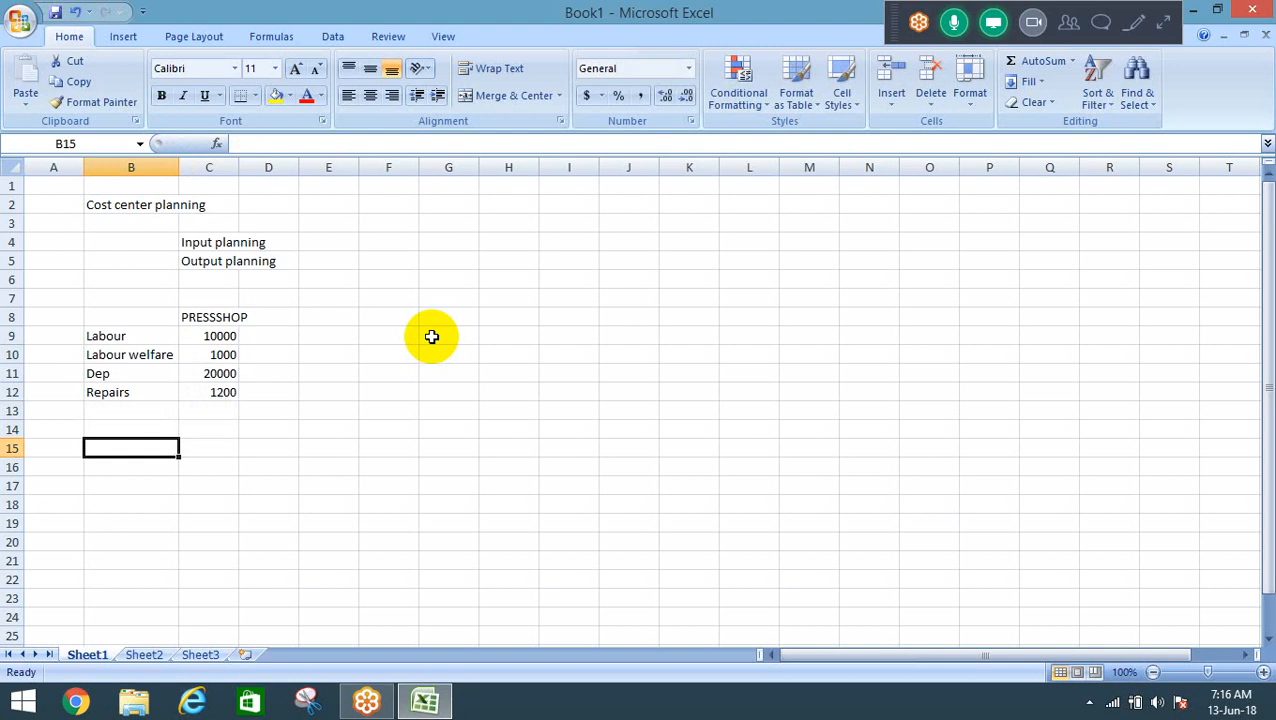
text(Labour)
key(Return)
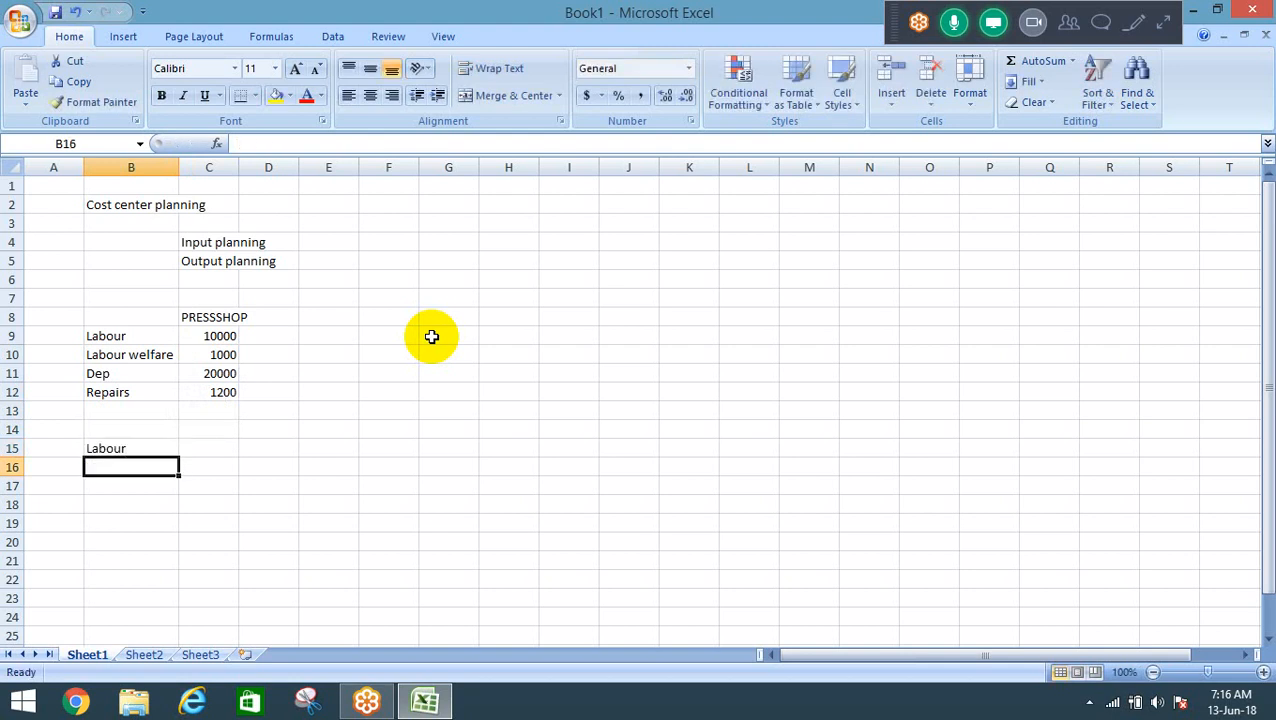
text(Machine)
key(Return)
Enter the output quantities 100 for Labour in C15 and 120 for Machine in C16.
key(Up)
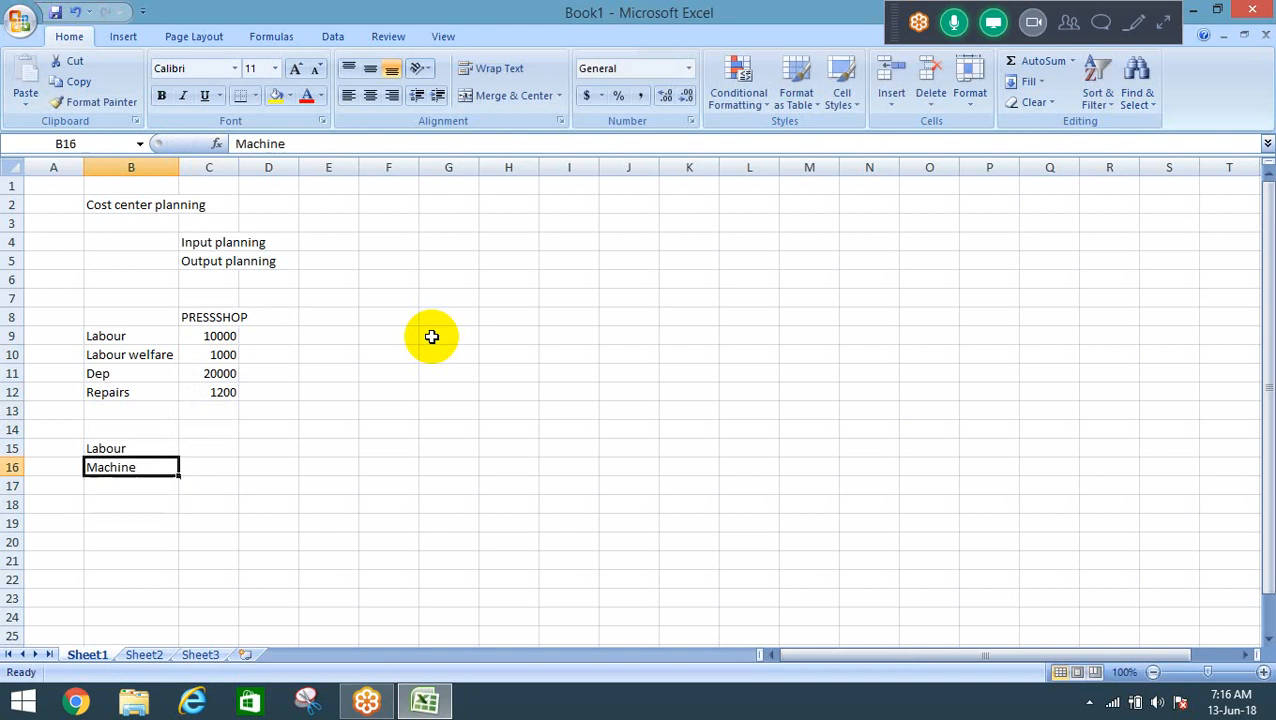
key(Up)
key(Right)
text(100)
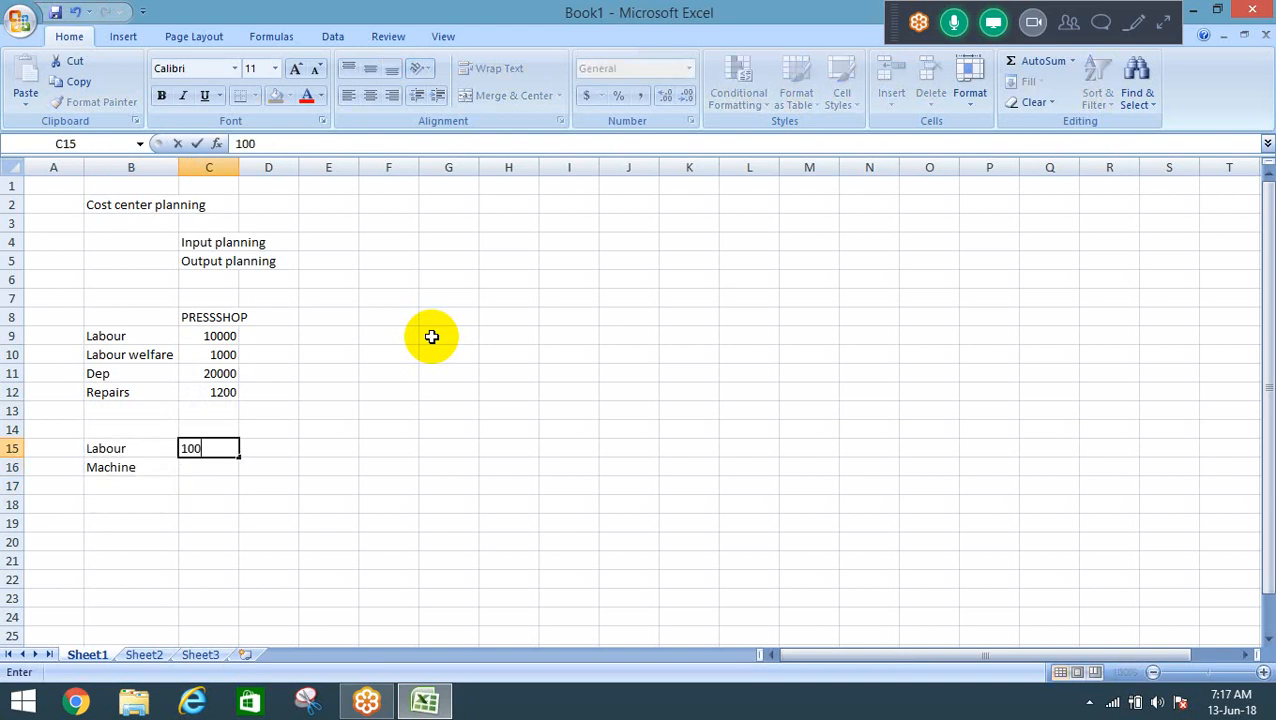
key(Return)
text(120)
key(Return)
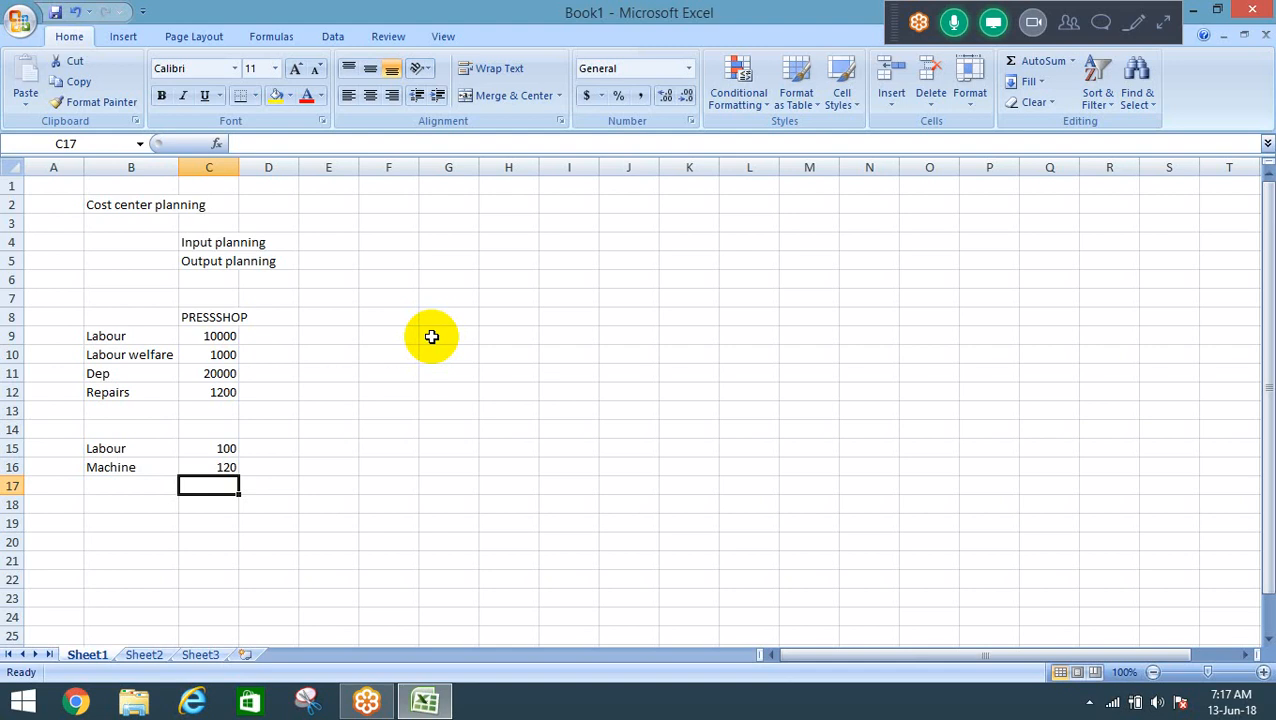
Compare the cost amounts in C9:C12 with the output quantities in C15:C16.
key(Up)
key(shift+Up)
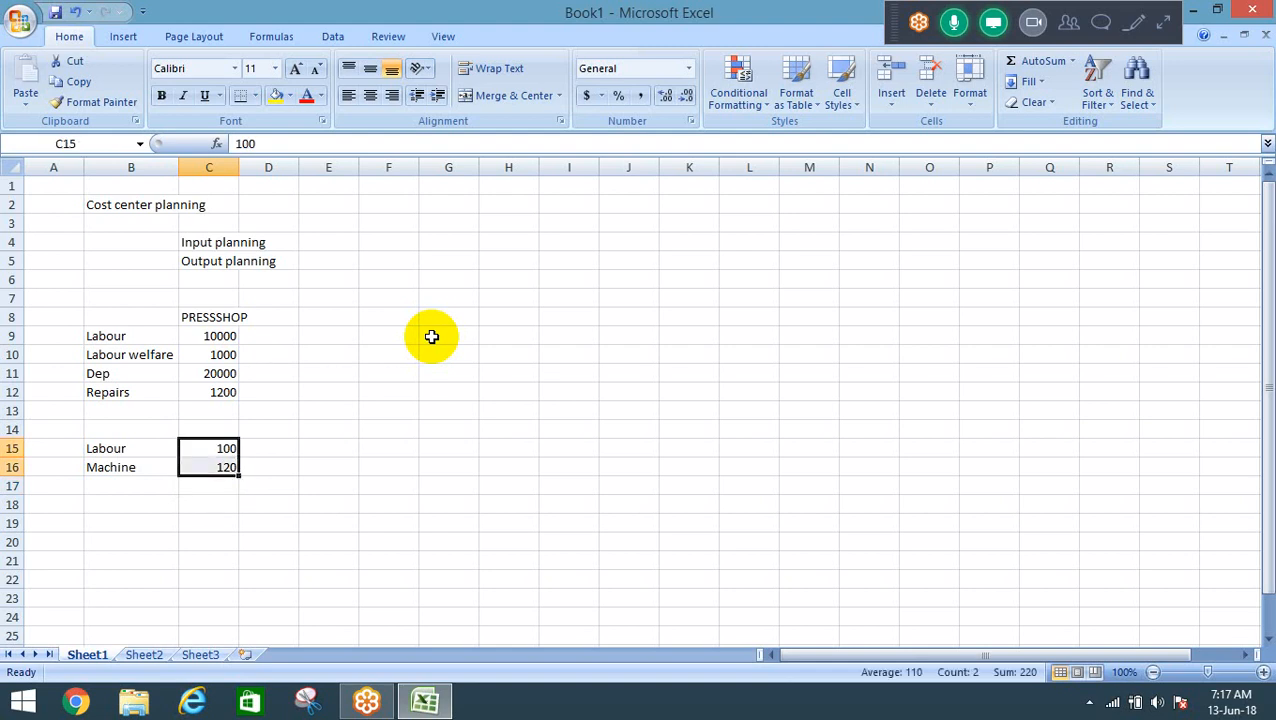
key(Up)
key(Up)
key(Up)
key(Up)
key(Up)
key(Up)
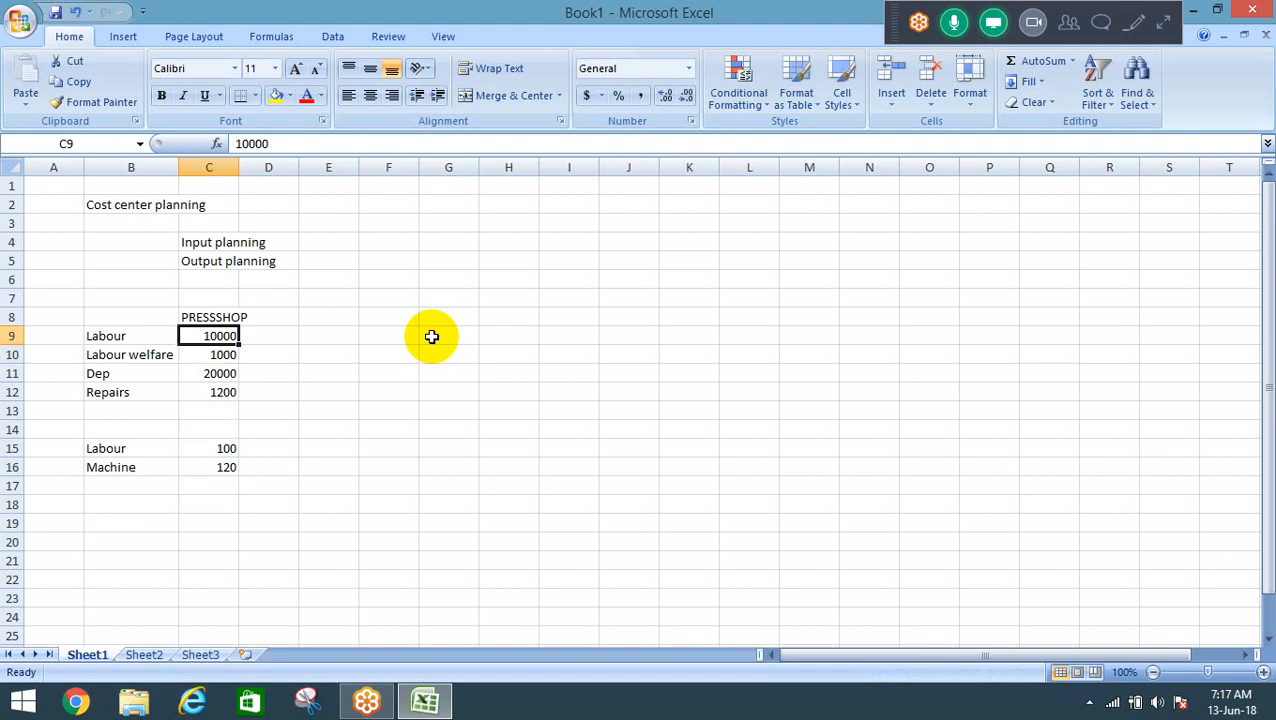
key(Down)
key(Down)
key(Down)
key(Up)
key(Up)
key(Up)
key(shift+Down)
key(shift+Down)
key(shift+Down)
key(Down)
key(Down)
key(Down)
key(Down)
key(Down)
key(Down)
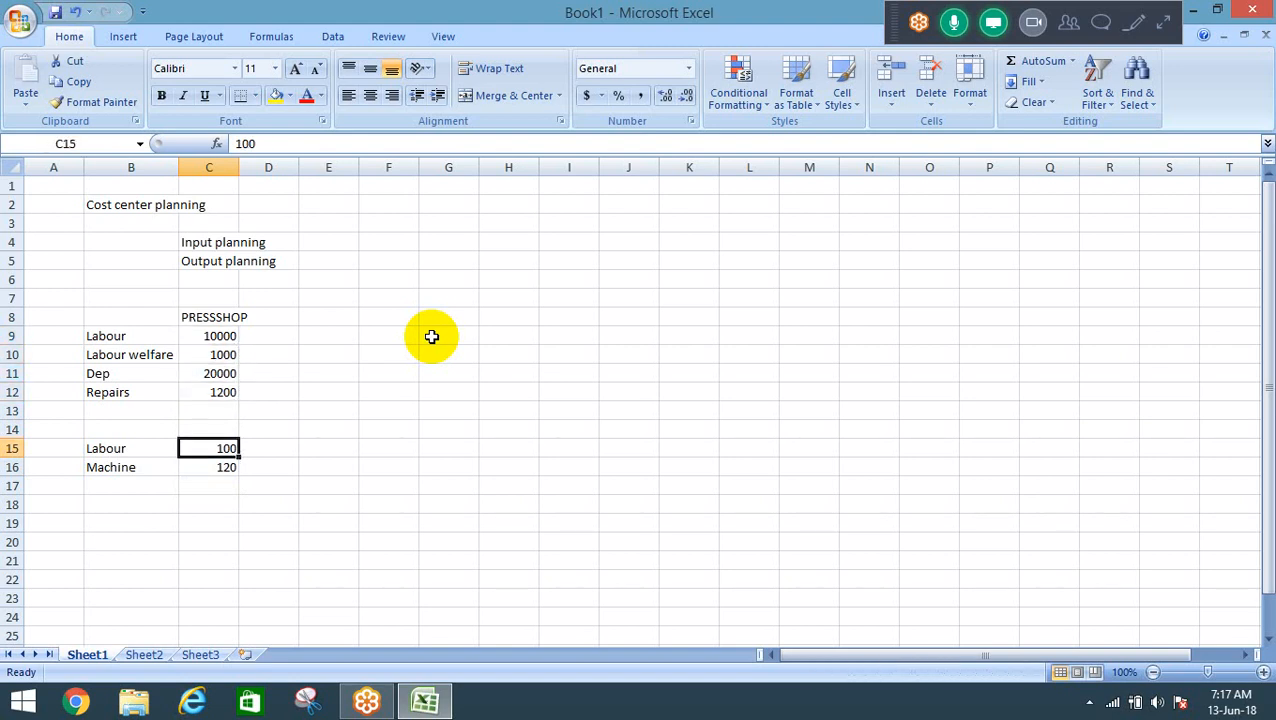
key(shift+Down)
Examine the Labour and Labour welfare amounts in C9:C10 against the Labour quantity in C15.
key(Up)
key(Up)
key(Up)
key(Up)
key(Up)
key(Up)
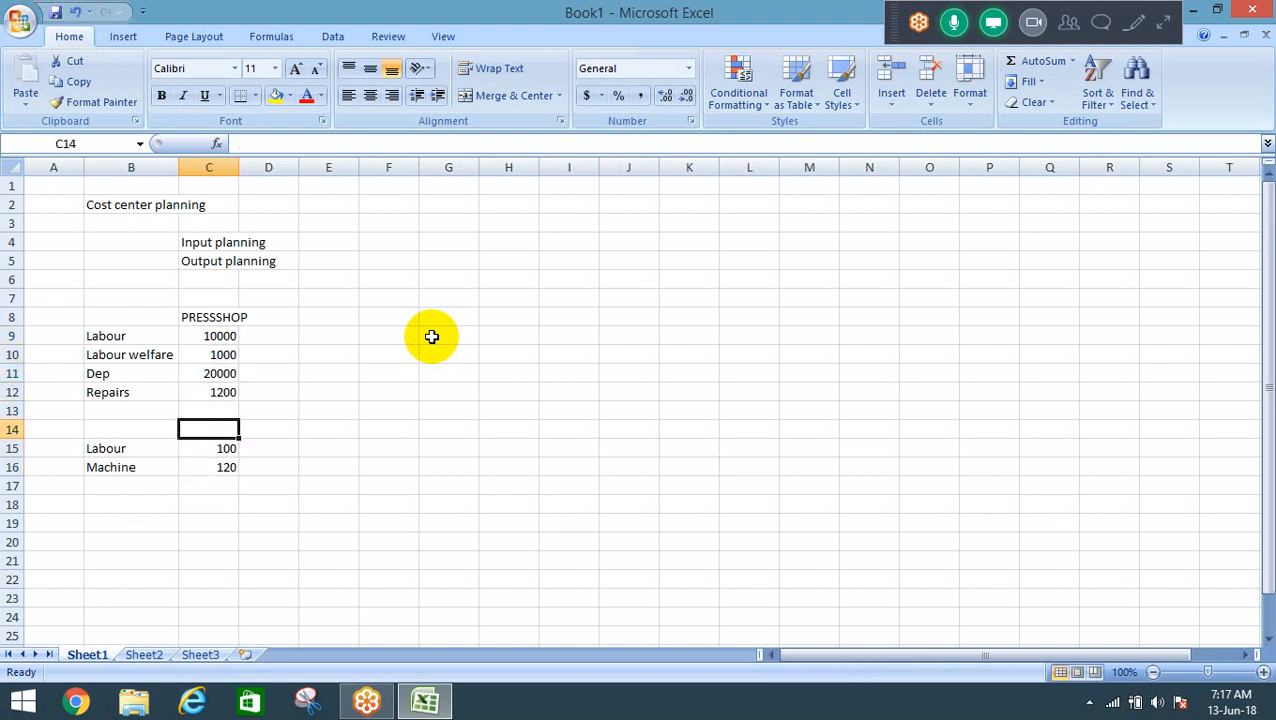
key(shift+Down)
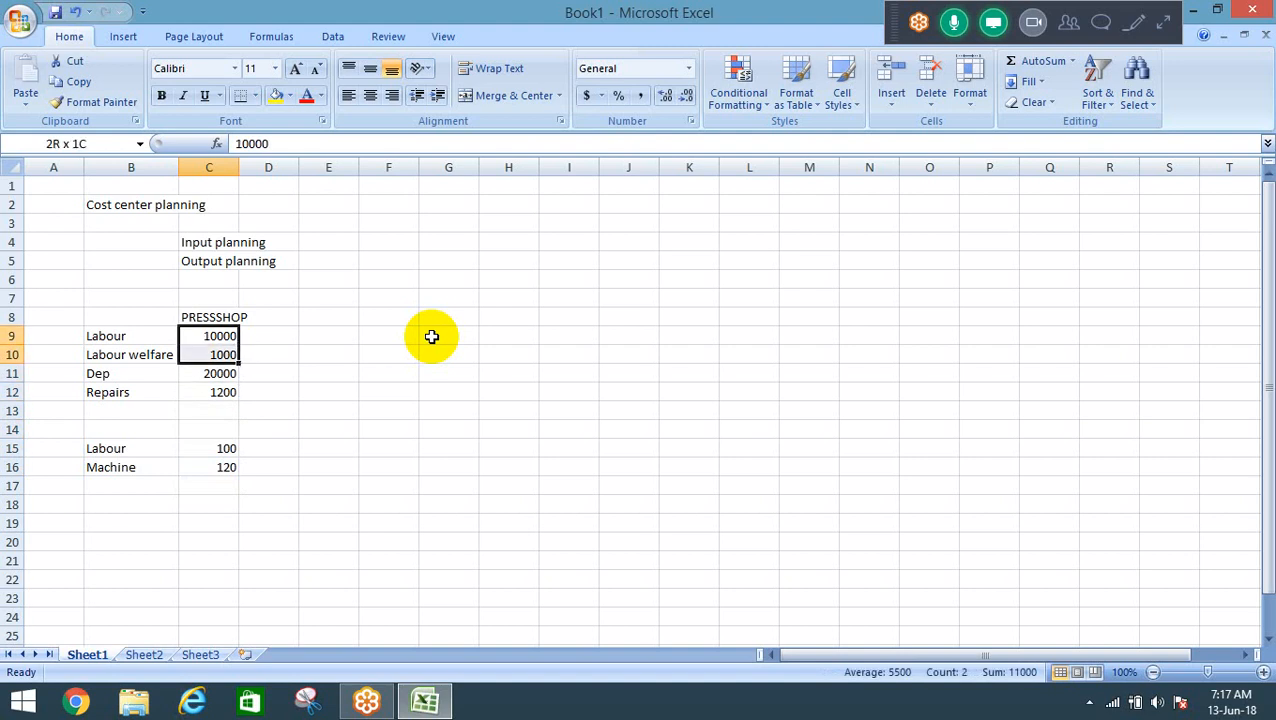
key(Down)
key(Down)
key(Down)
key(Down)
key(Down)
key(Down)
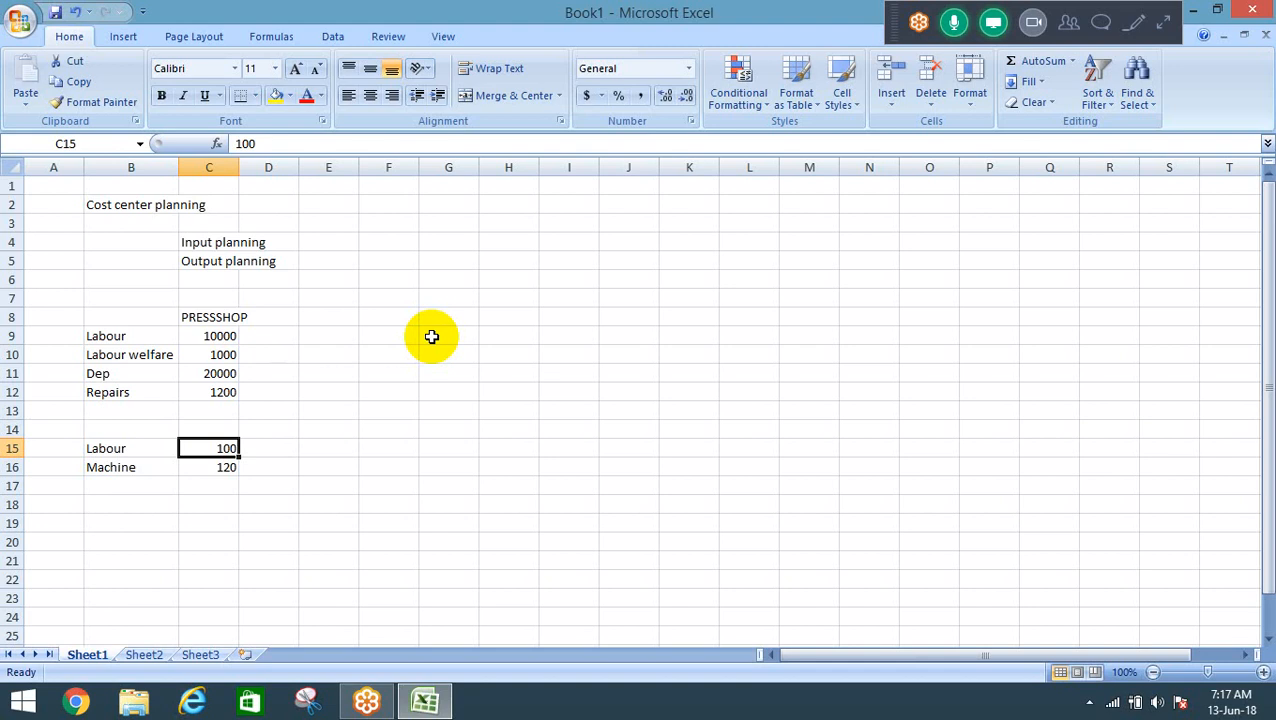
Examine the Dep and Repairs amounts in C11:C12 against the Machine quantity in C16.
key(Up)
key(Up)
key(Up)
key(Up)
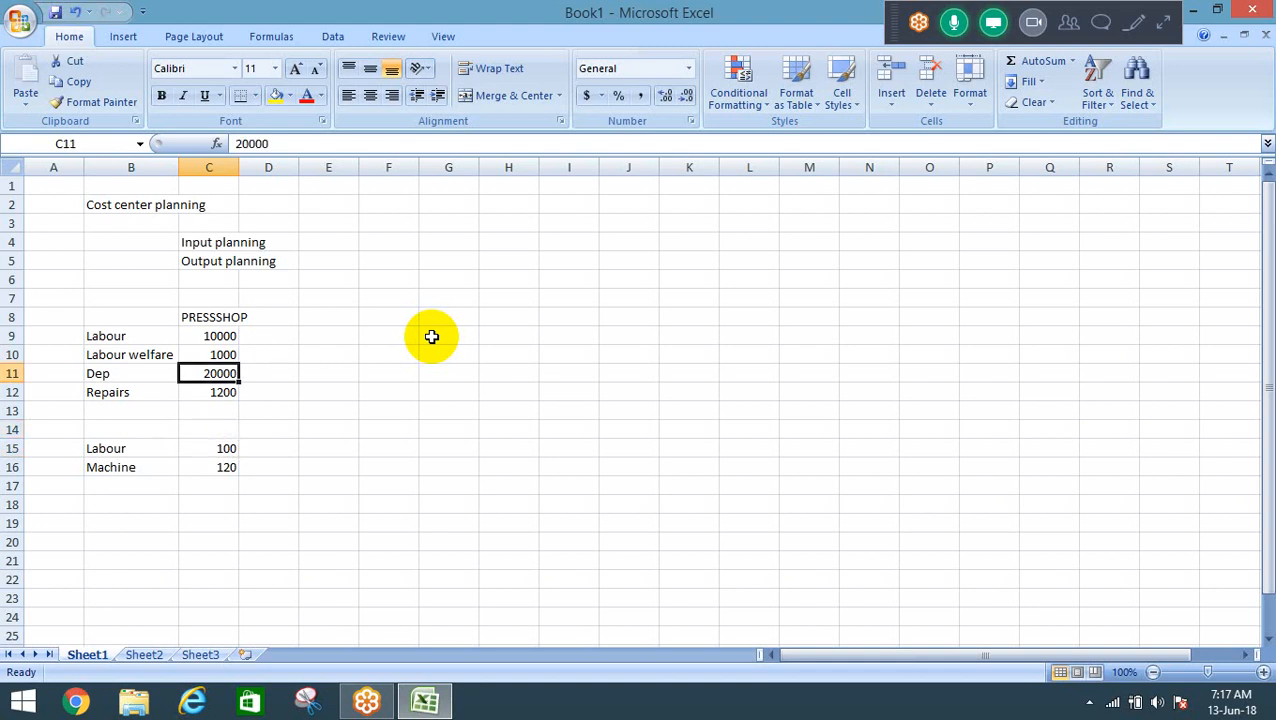
key(shift+Down)
key(Down)
key(Down)
key(Down)
key(Down)
key(Down)
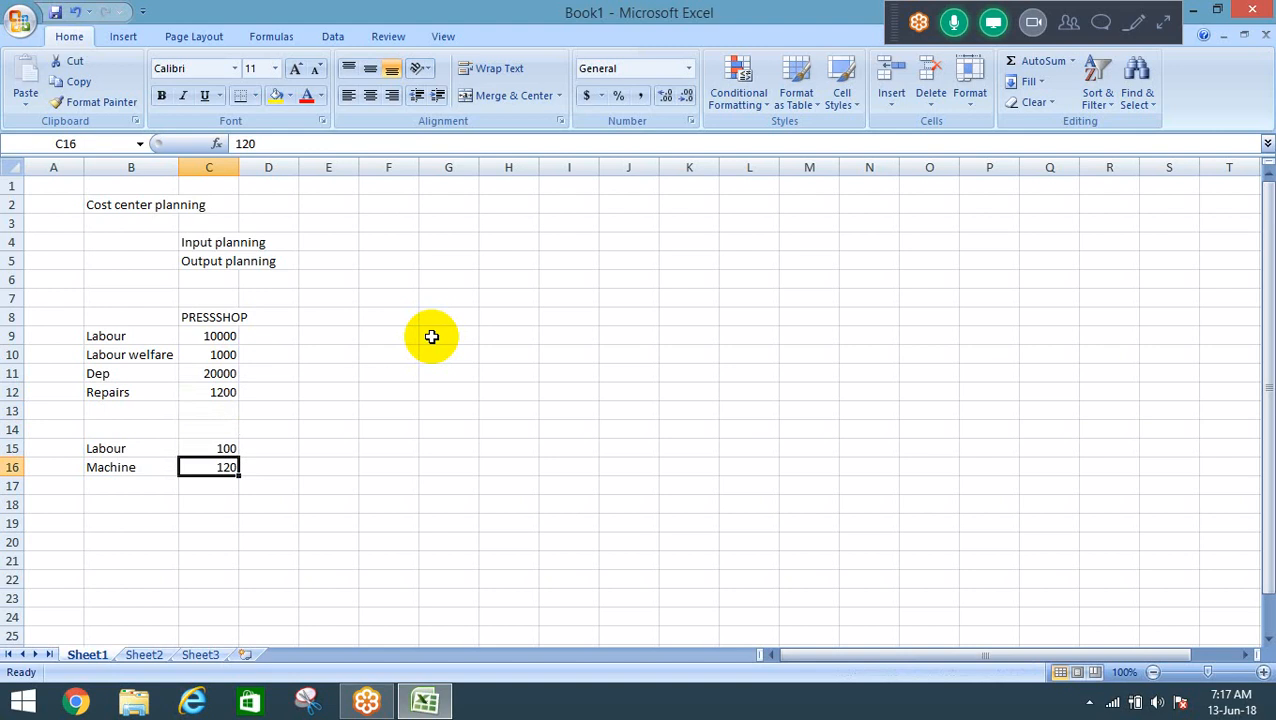
Review the PRESSSHOP heading in C8 and the cost amounts listed beneath it.
key(Up)
key(Up)
key(Up)
key(Up)
key(Up)
key(Up)
key(Up)
key(Up)
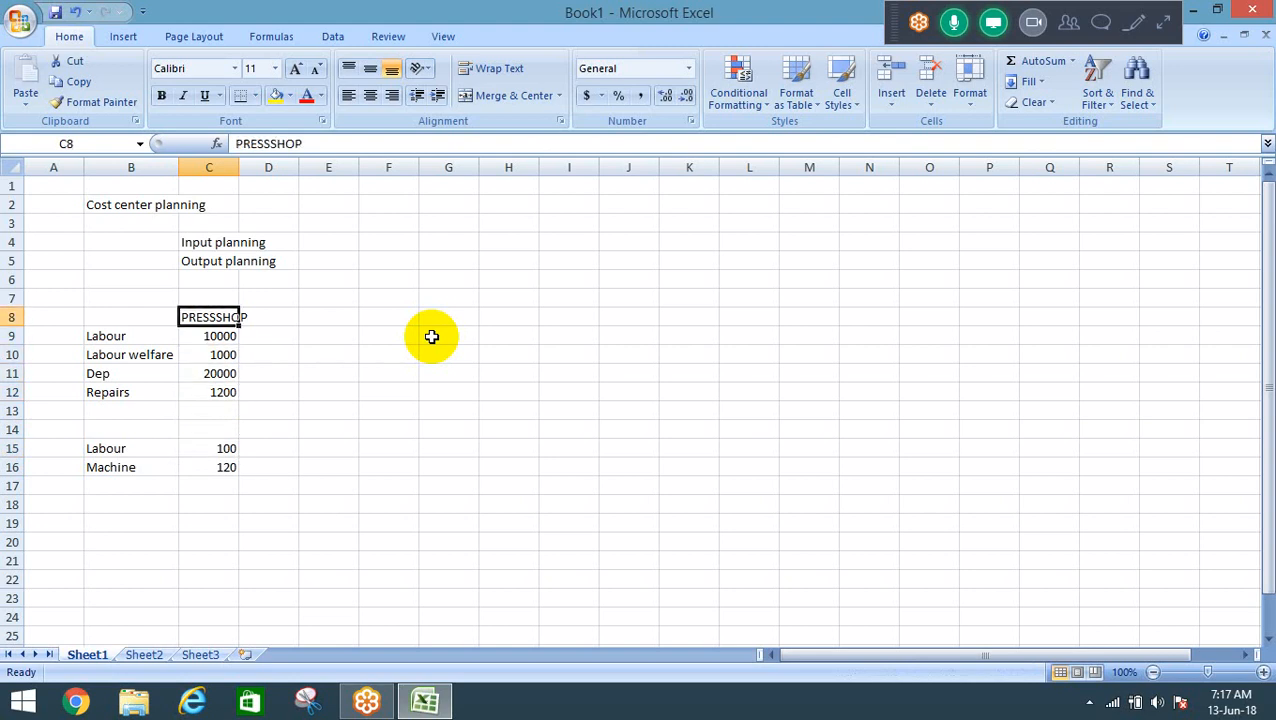
key(Up)
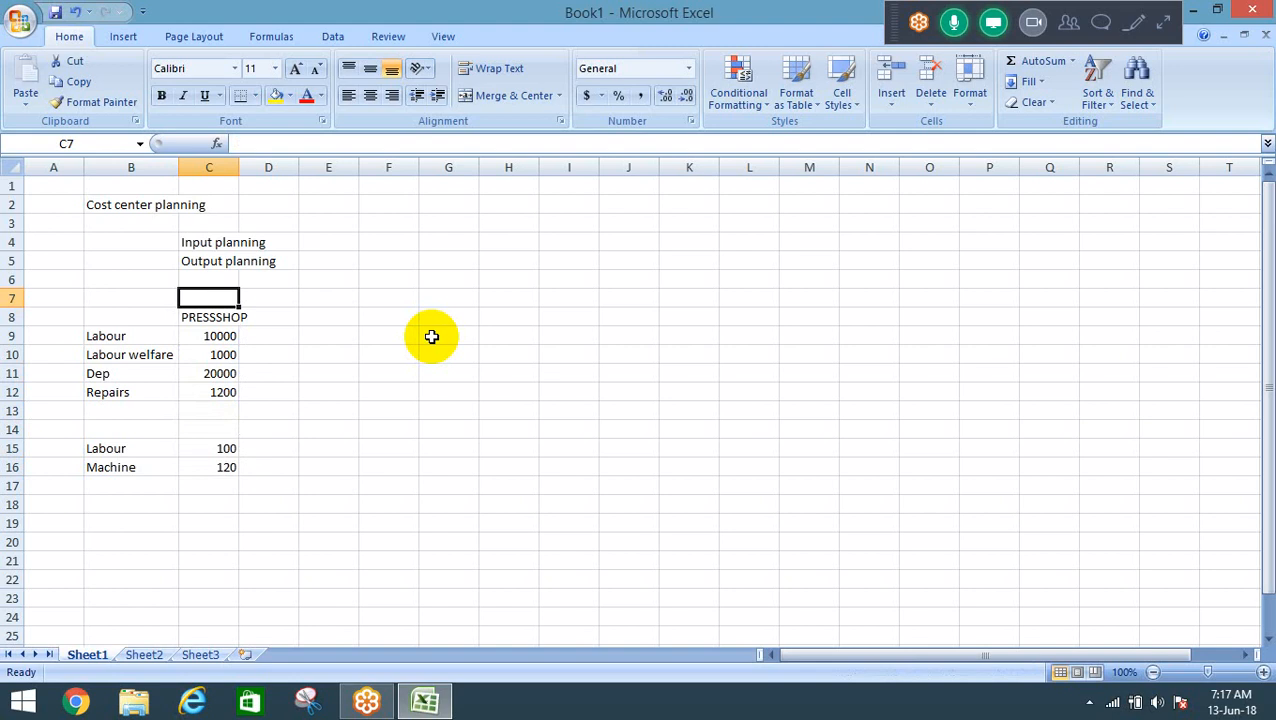
key(Down)
key(Down)
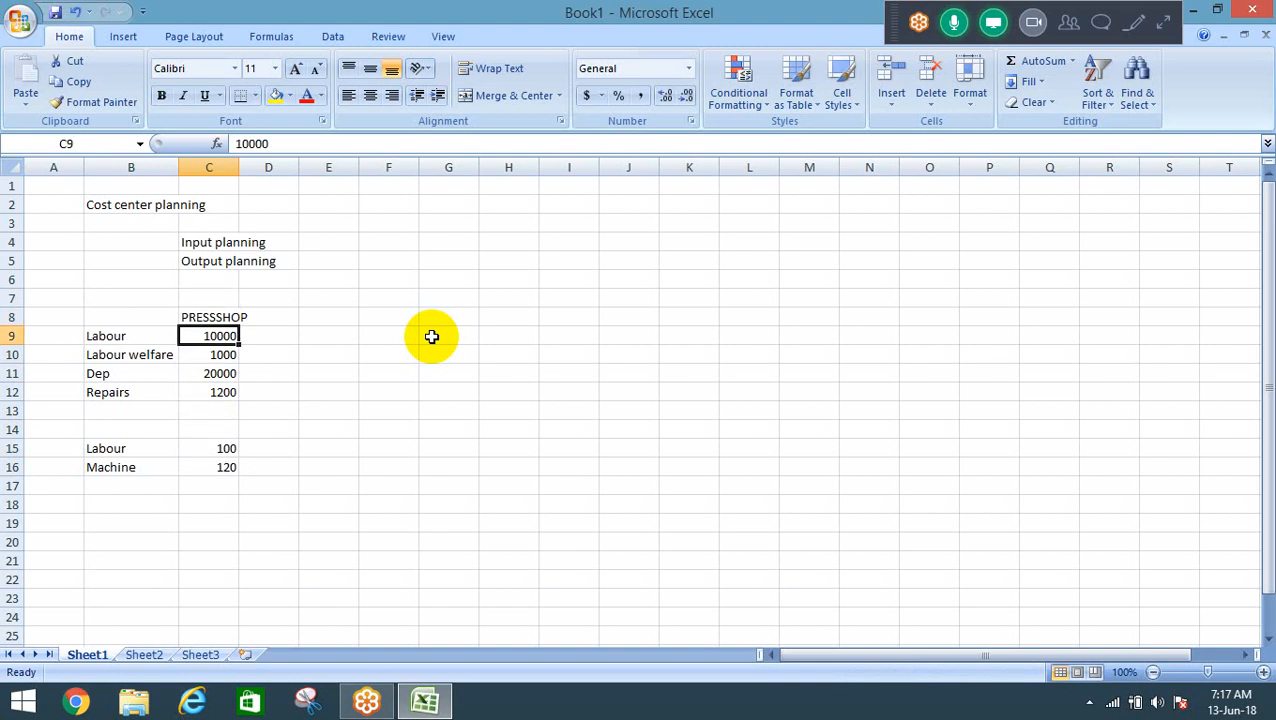
key(Down)
key(Down)
key(Up)
key(Up)
key(Up)
key(Down)
key(Down)
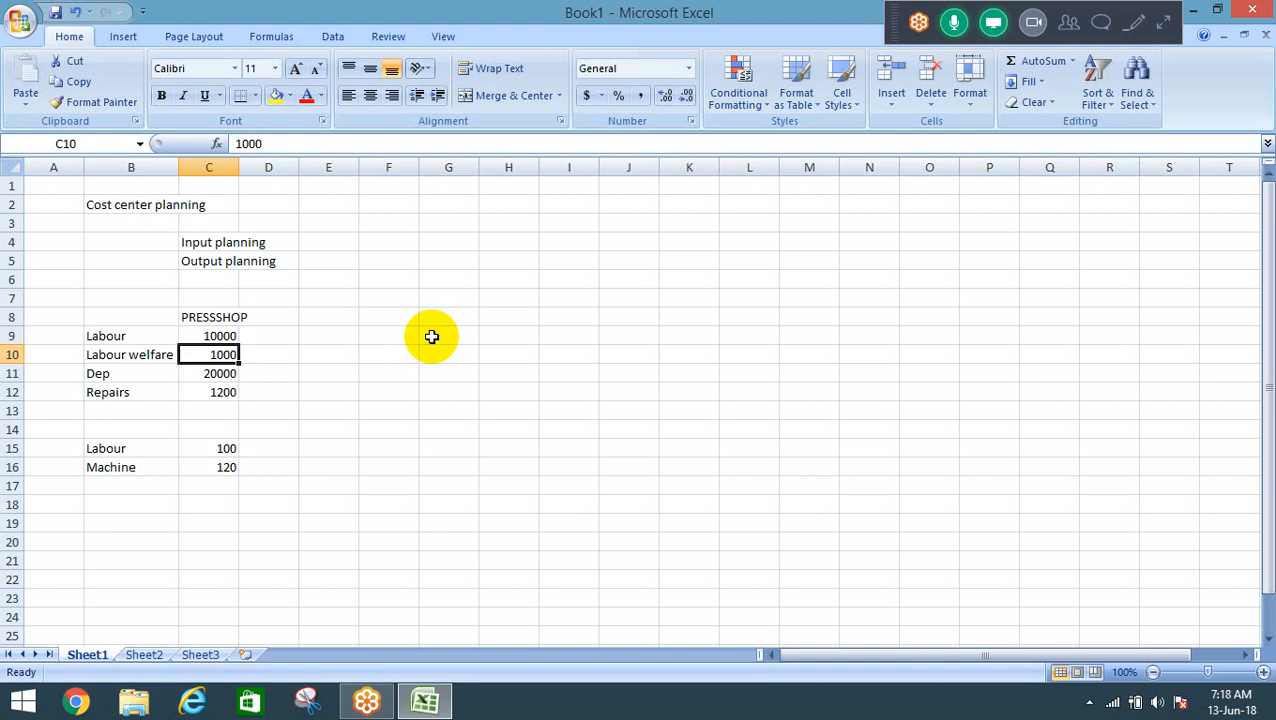
key(Left)
key(Right)
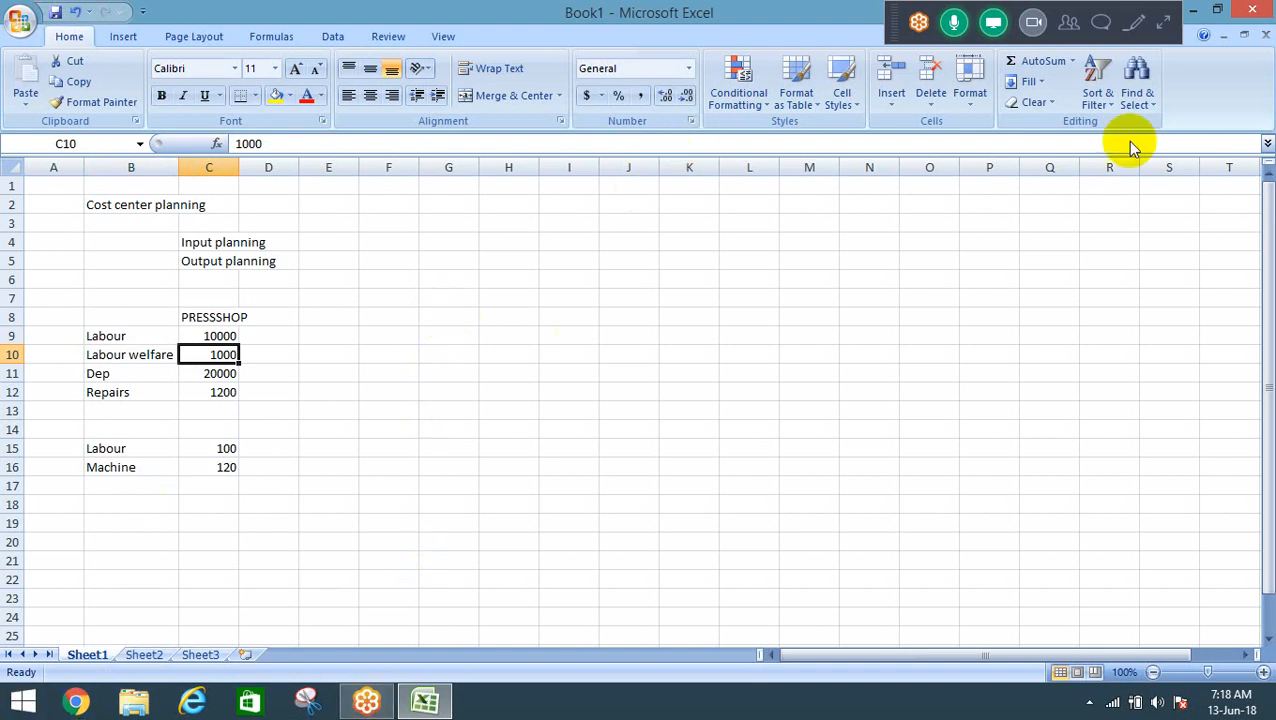
Minimize the workbook, launch SAP Logon from the desktop and open the SAP IDES connection.
click(1190, 14)
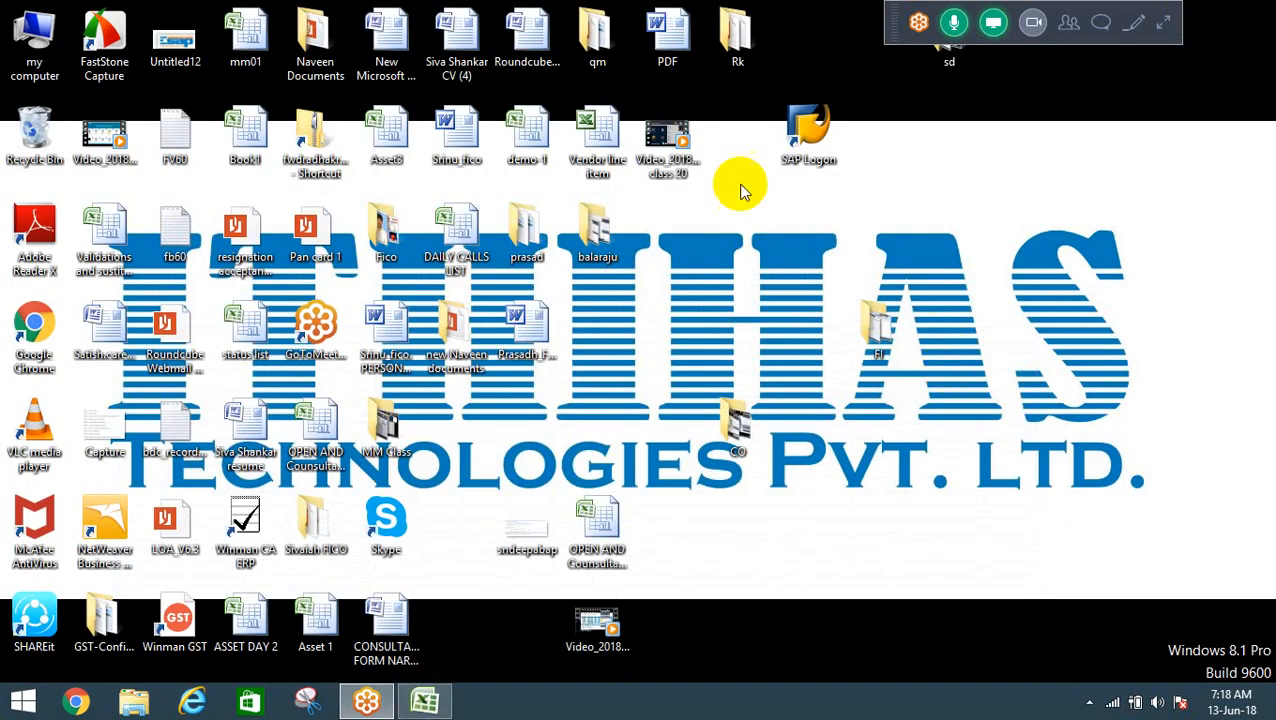
double_click(810, 125)
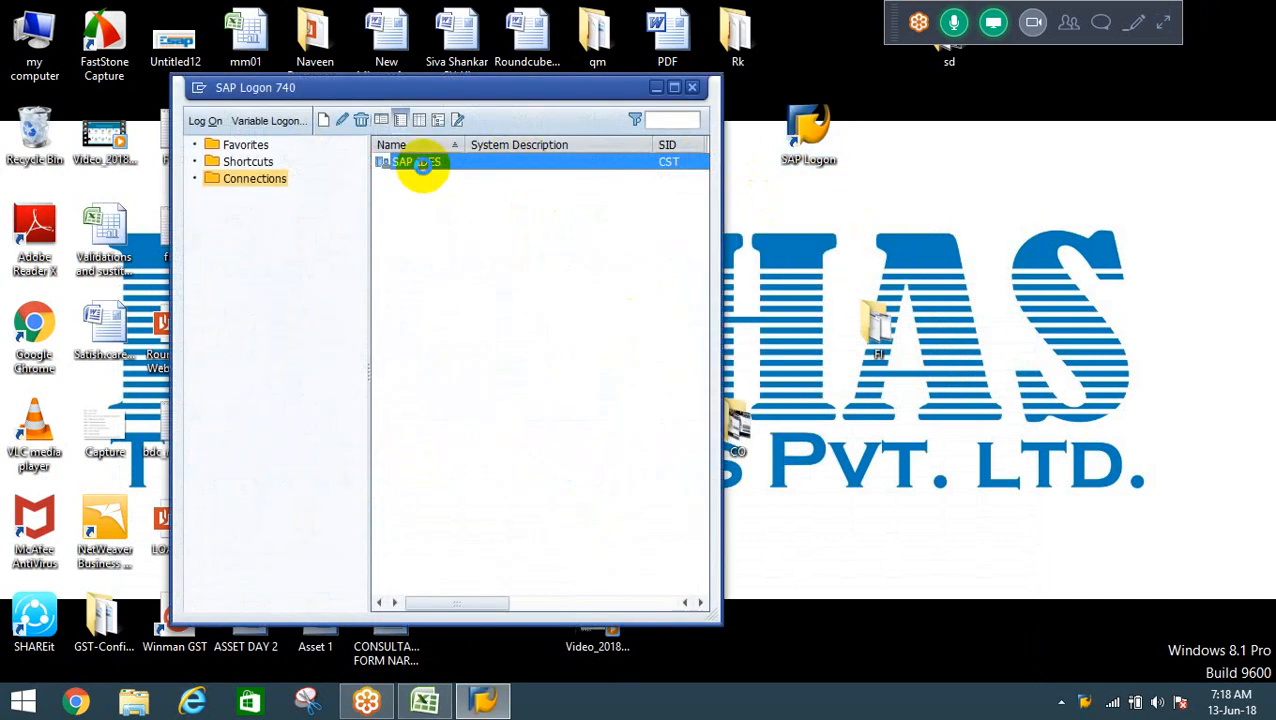
double_click(422, 166)
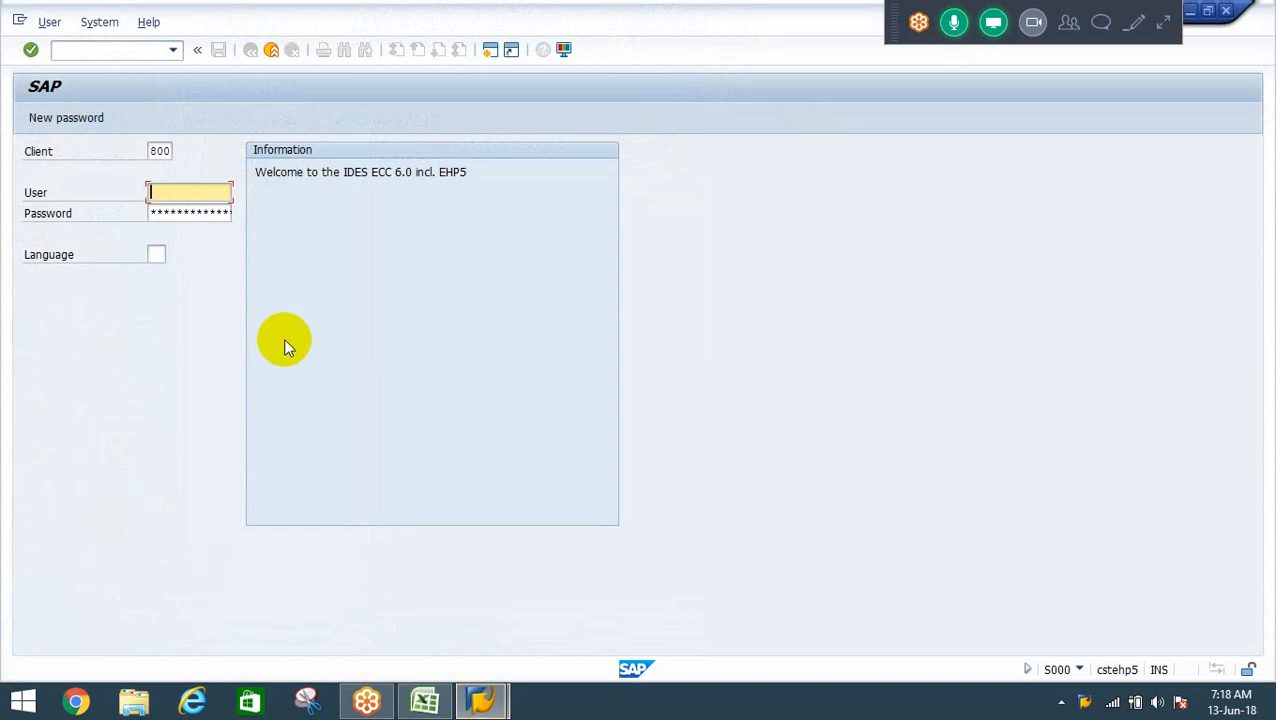
Choose the user sapuser, enter the account password and log on to the SAP system.
key(Down)
key(Down)
key(Down)
key(Down)
key(Up)
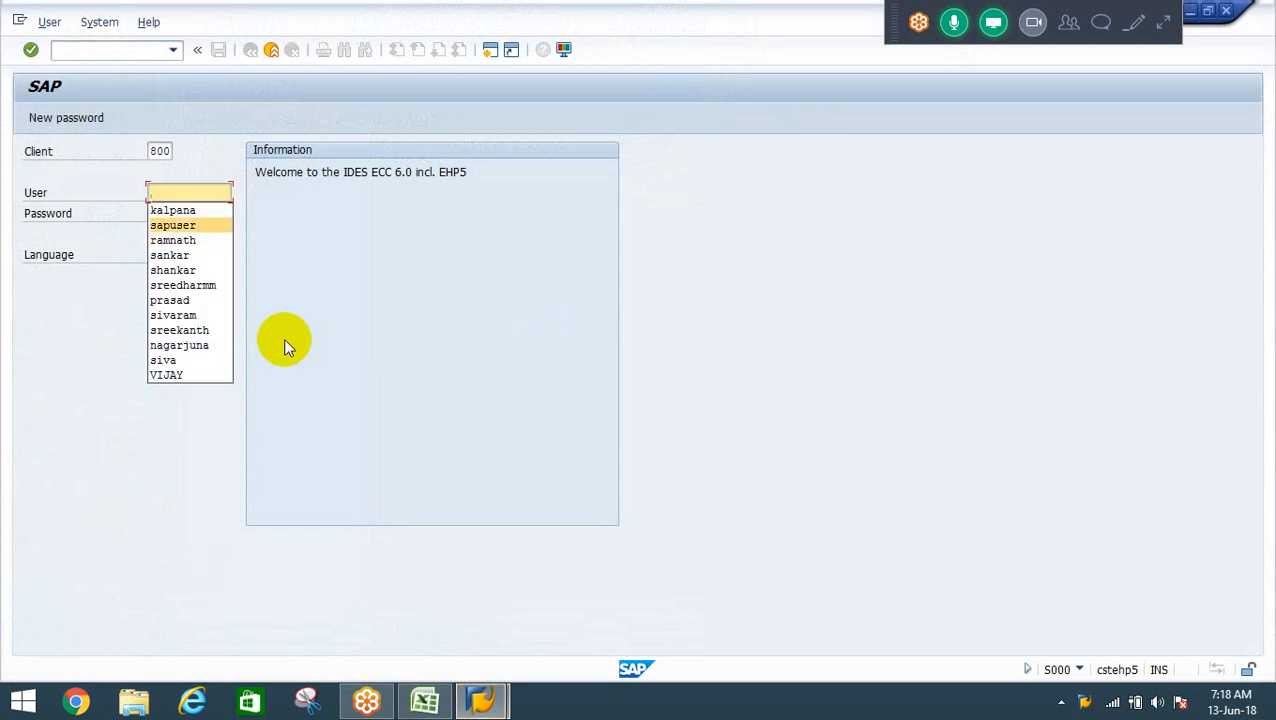
key(Return)
key(Tab)
text(**)
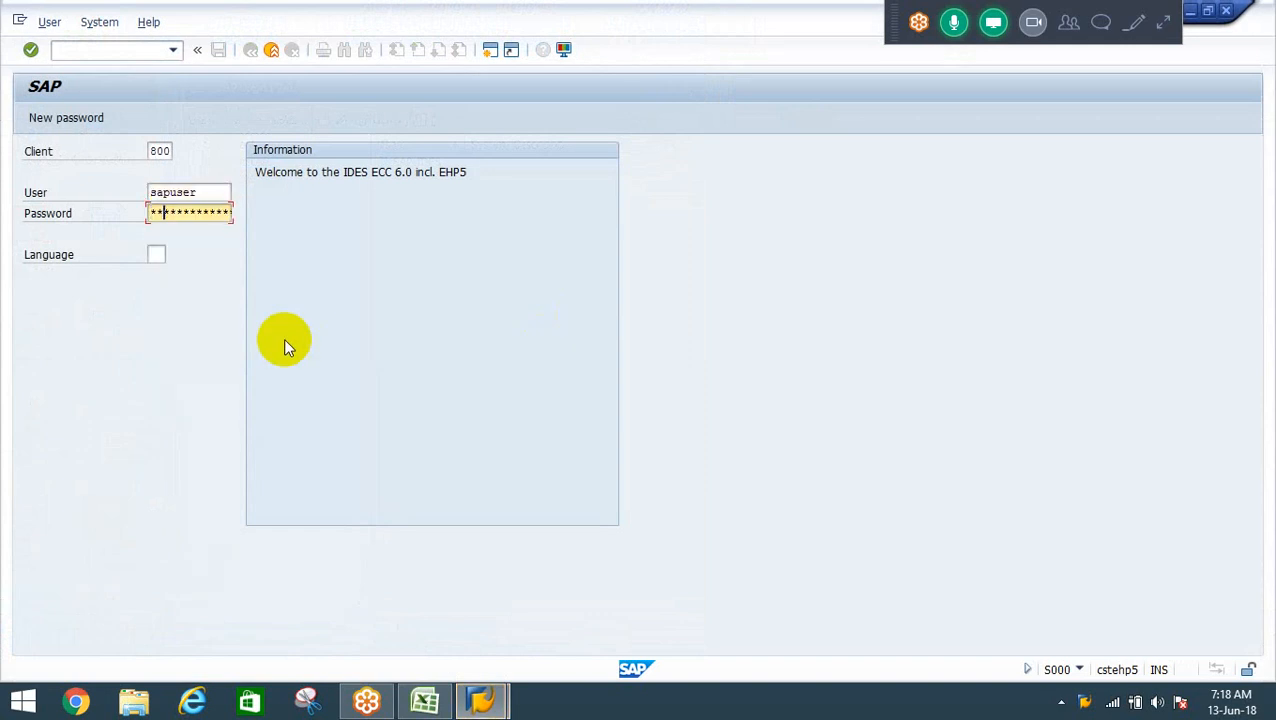
text(******)
key(Return)
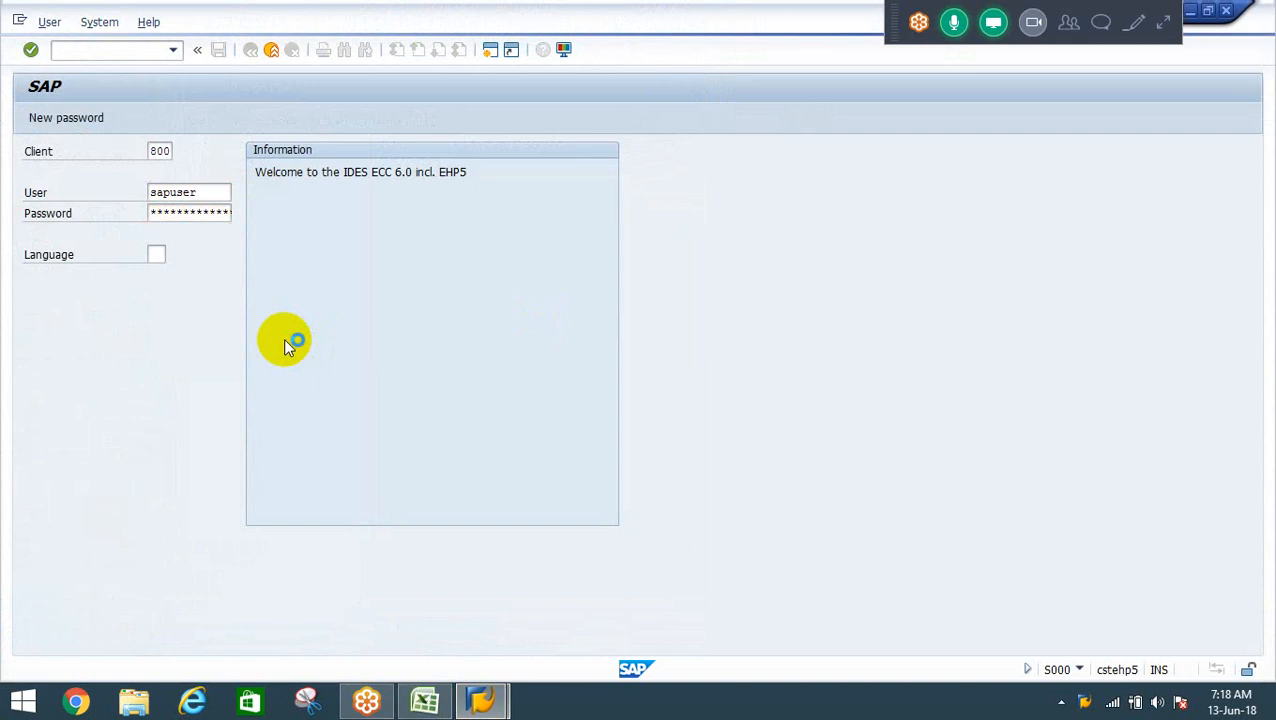
Expand Accounting, Controlling and Cost Center Accounting in the SAP menu tree.
click(100, 254)
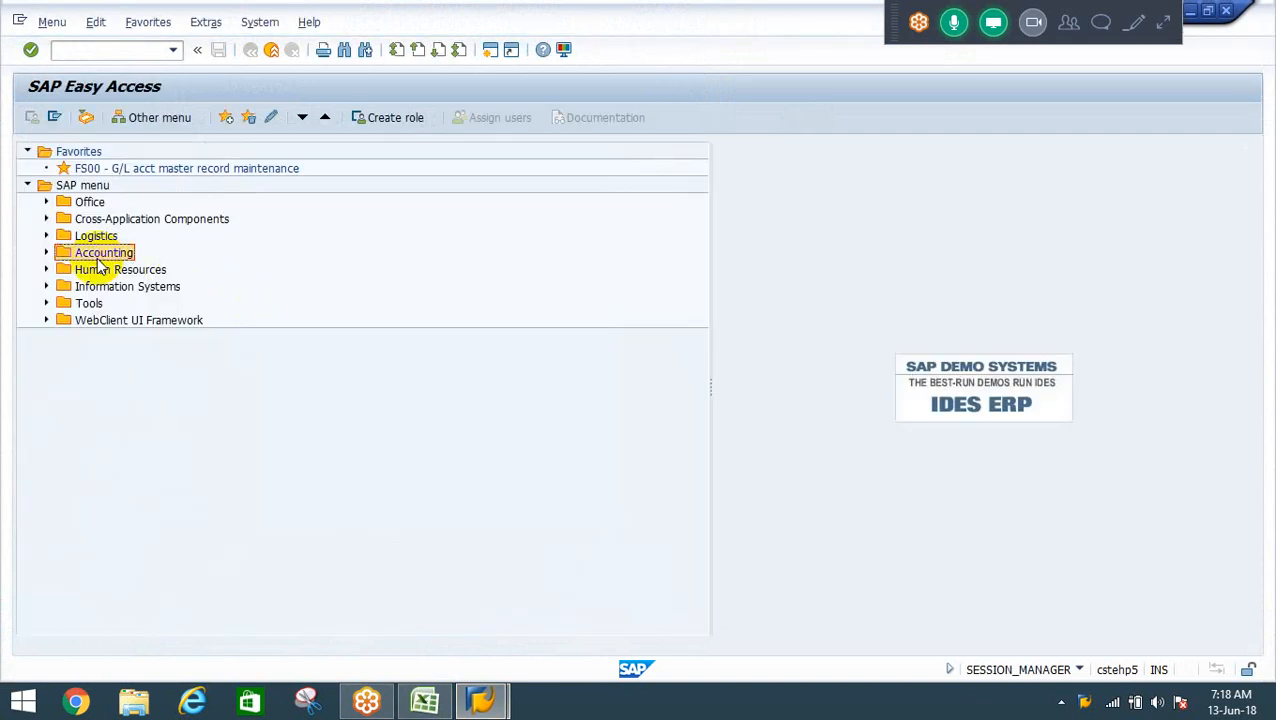
key(Right)
key(Down)
key(Down)
key(Down)
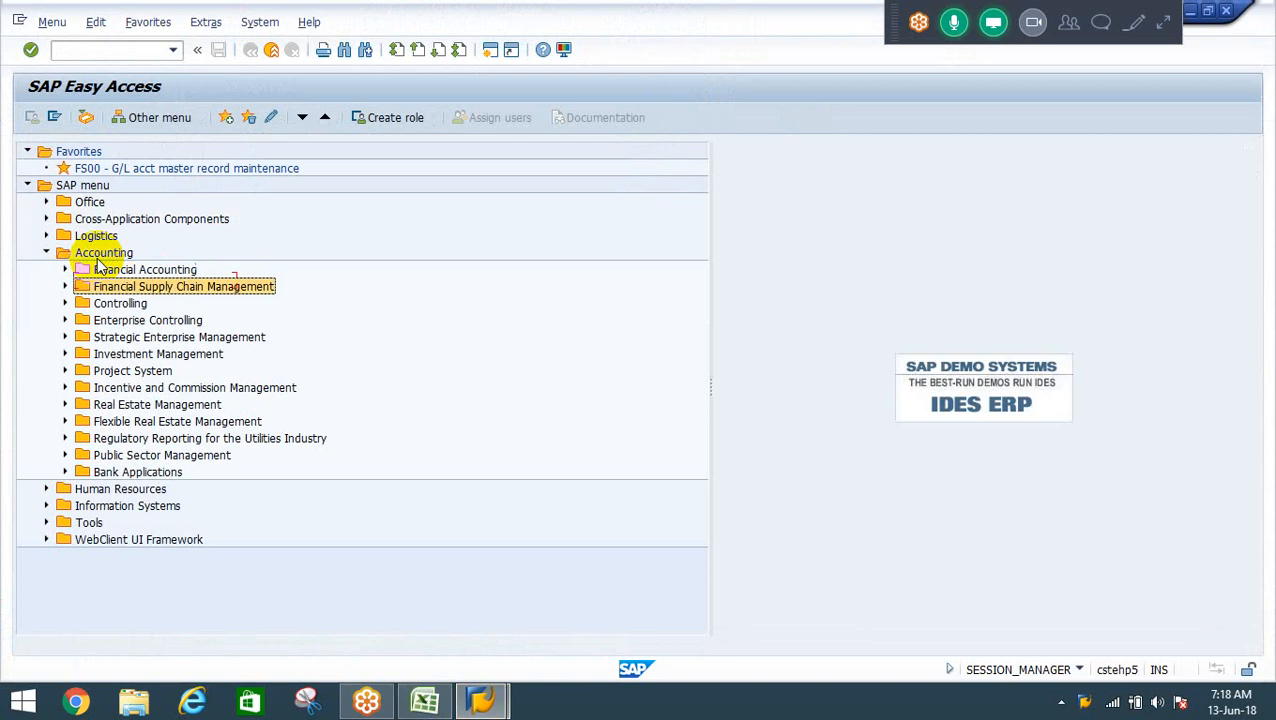
key(Right)
key(Down)
key(Down)
key(Right)
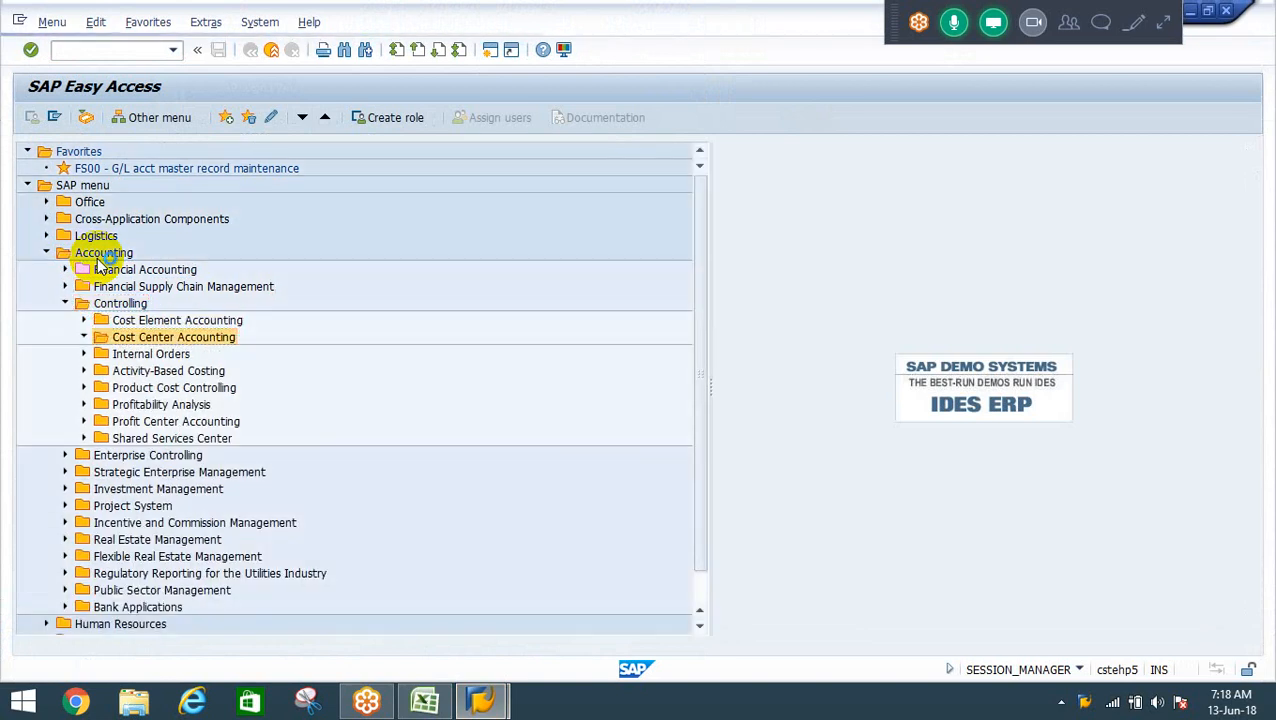
Open KP06 - Change under Planning, Cost and Activity Inputs, and set the controlling area to RECO.
key(Down)
key(Down)
key(Right)
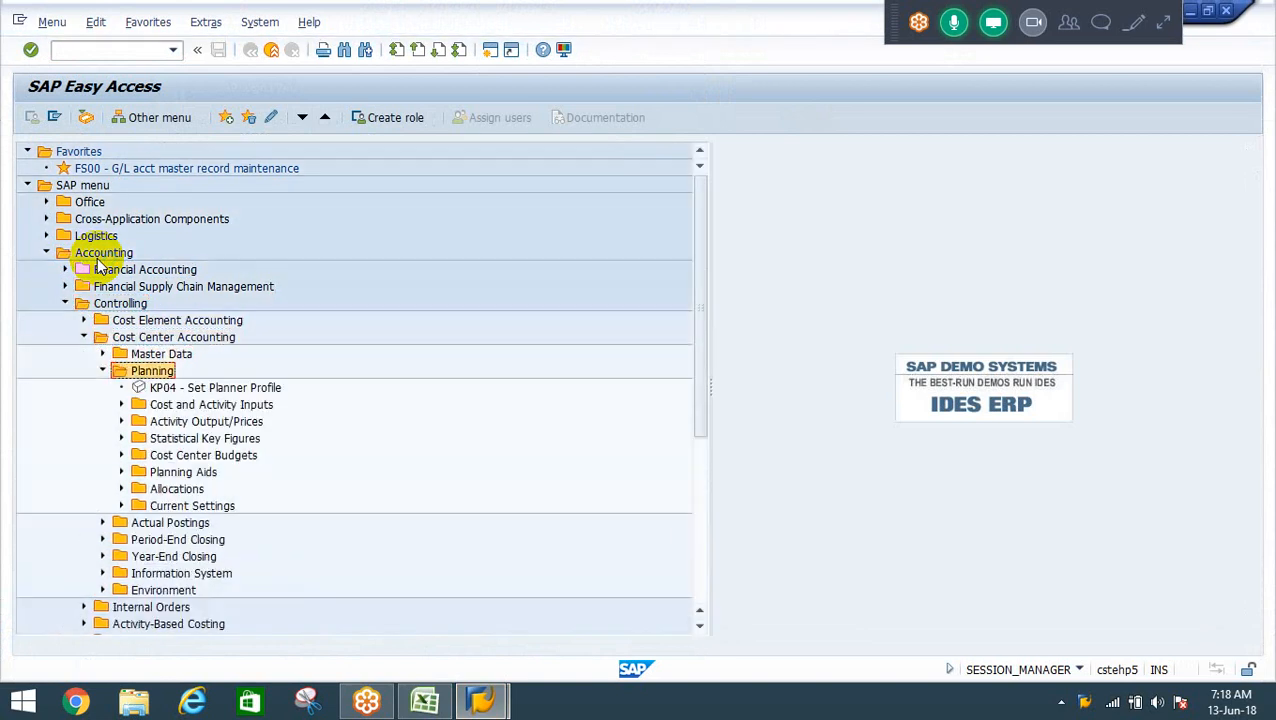
key(Down)
key(Down)
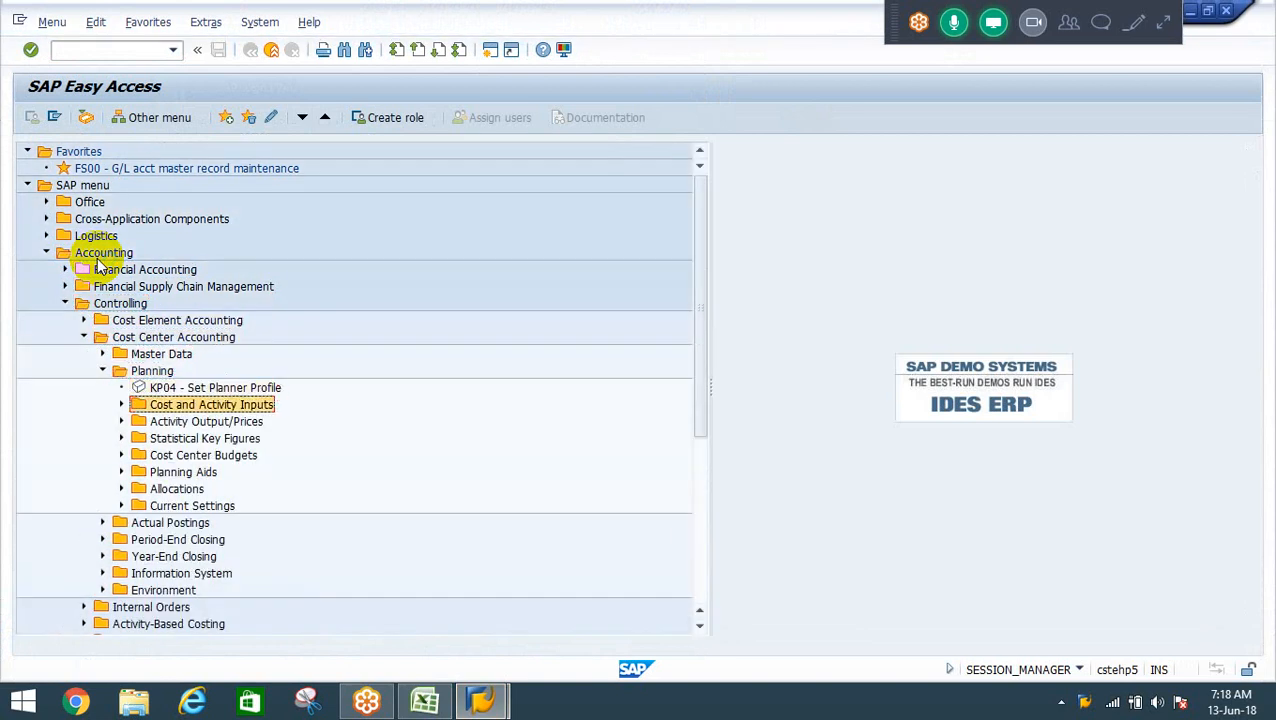
key(Right)
key(Down)
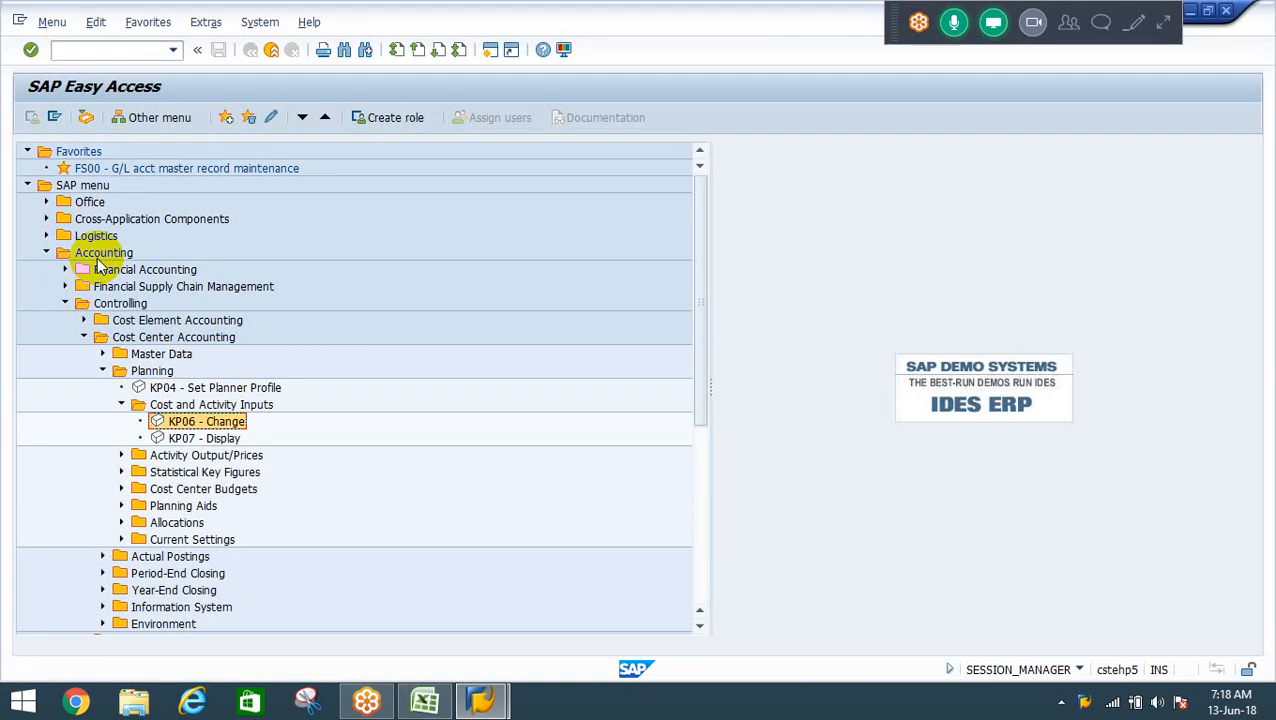
key(Return)
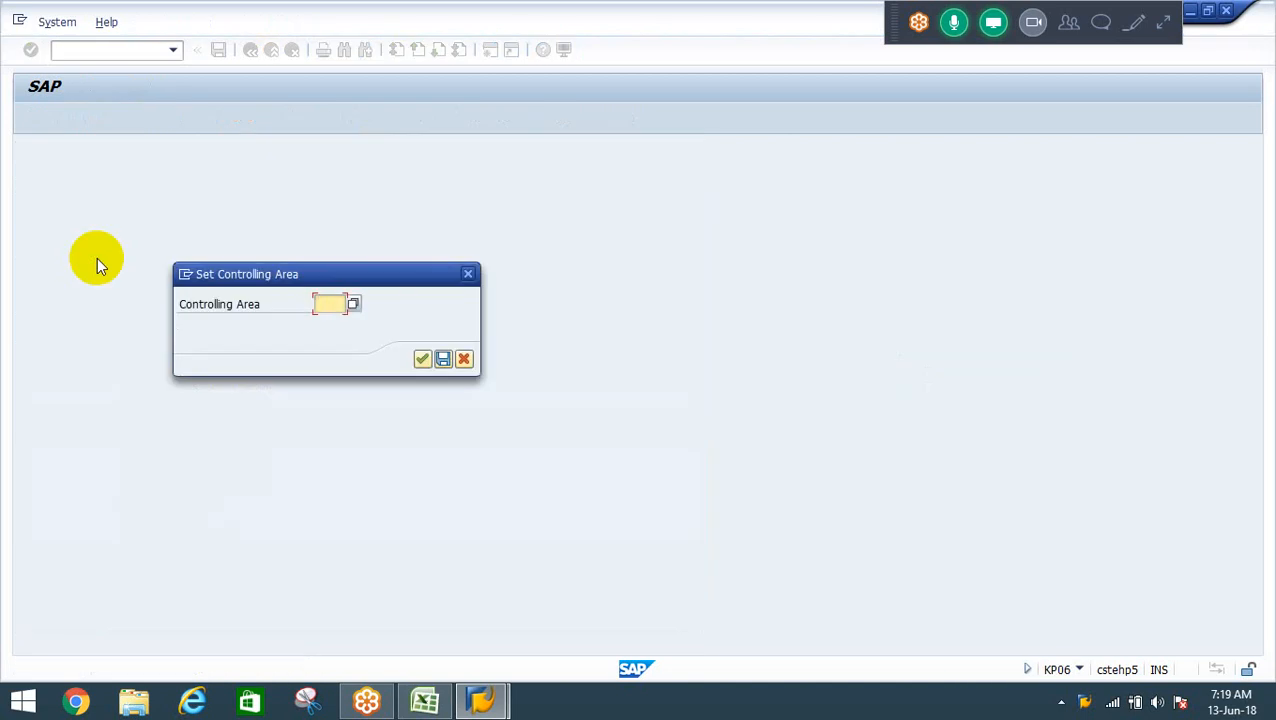
text(1000)
key(Return)
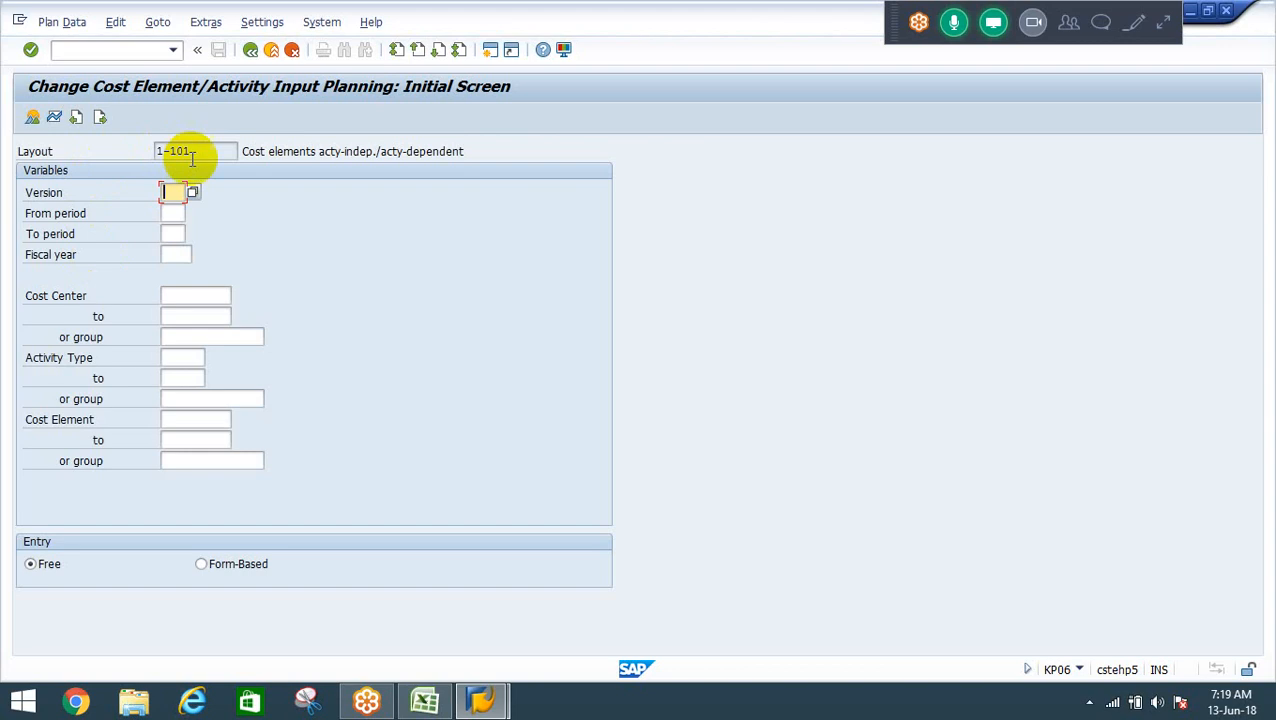
Set the planner profile to SAP103 for the cost element planning.
drag(214, 151, 135, 148)
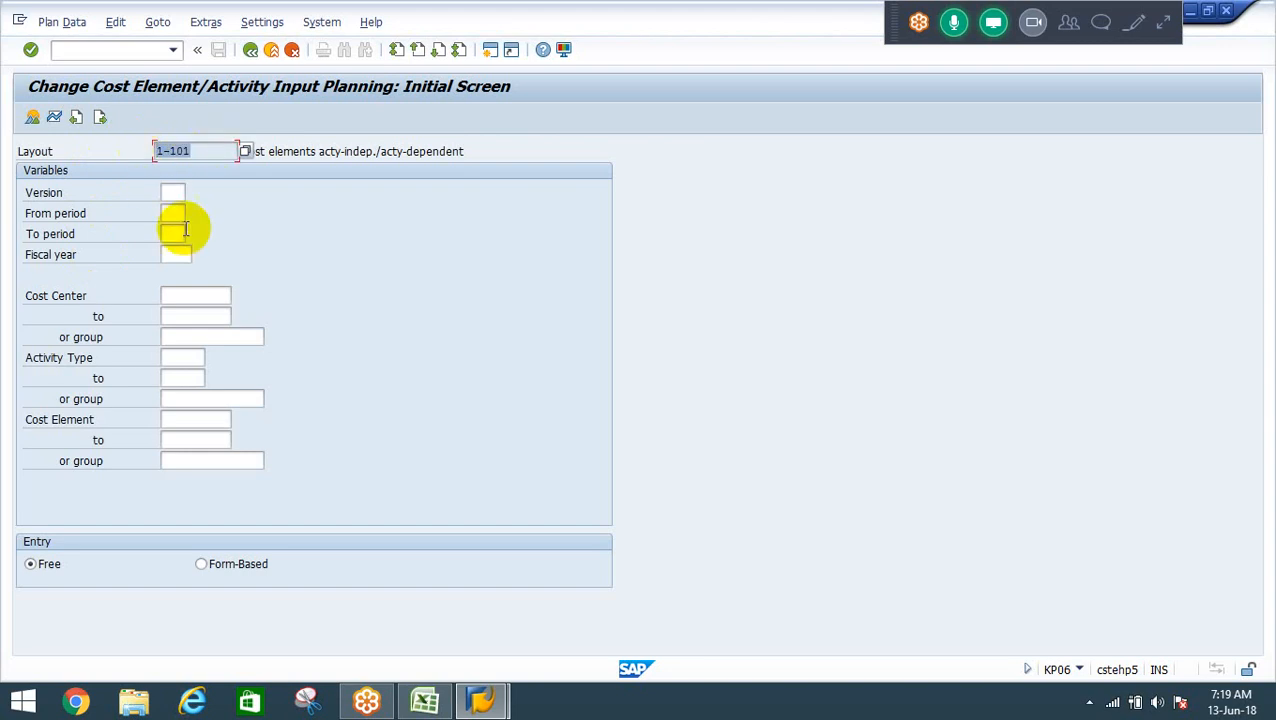
click(168, 192)
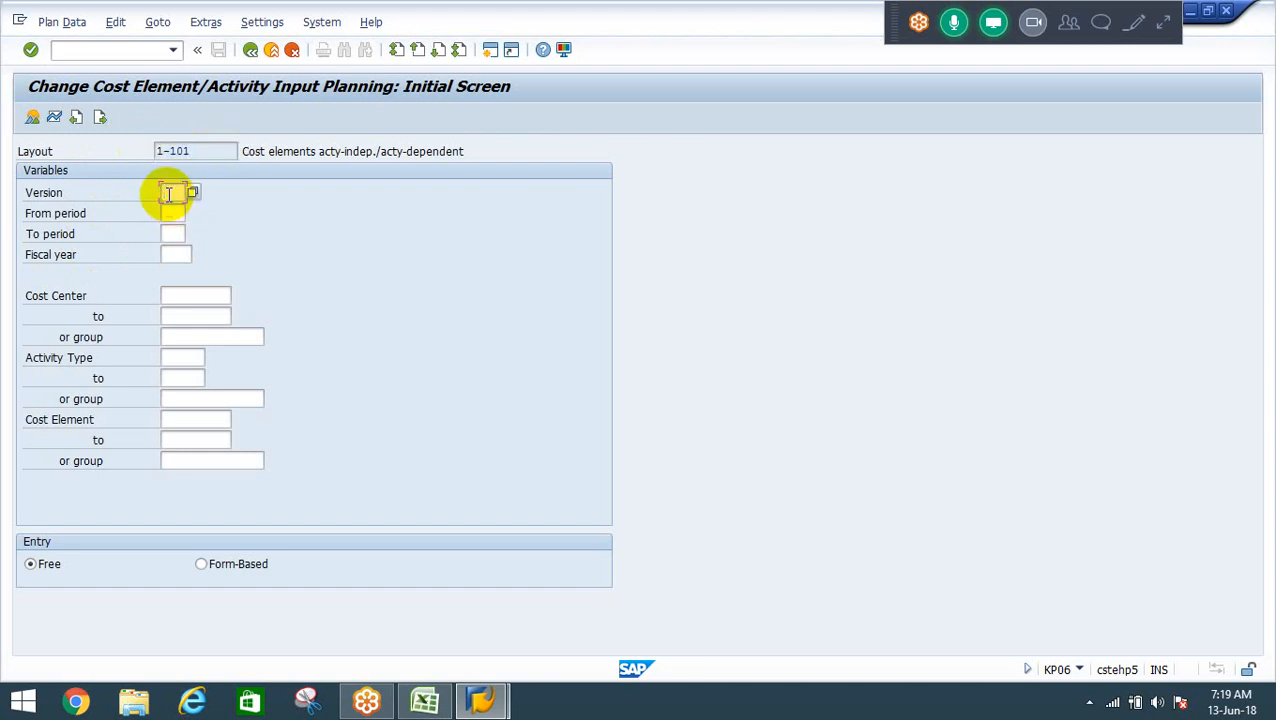
click(263, 22)
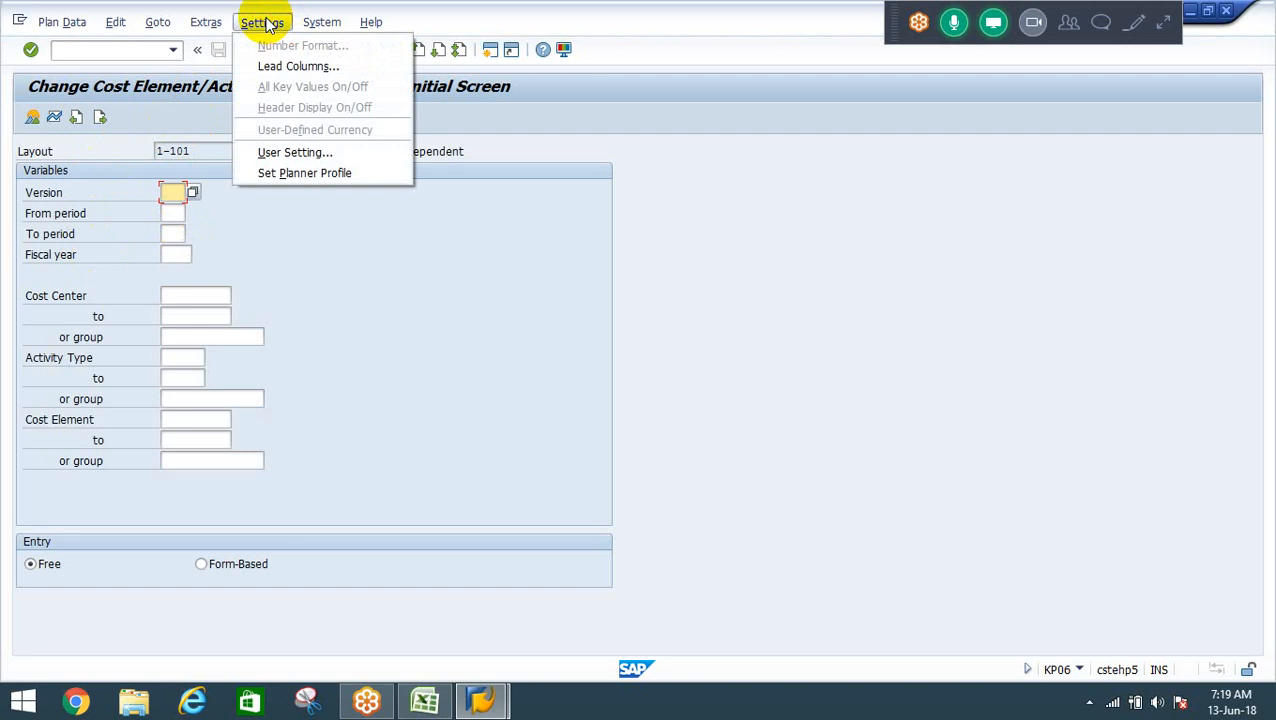
click(286, 174)
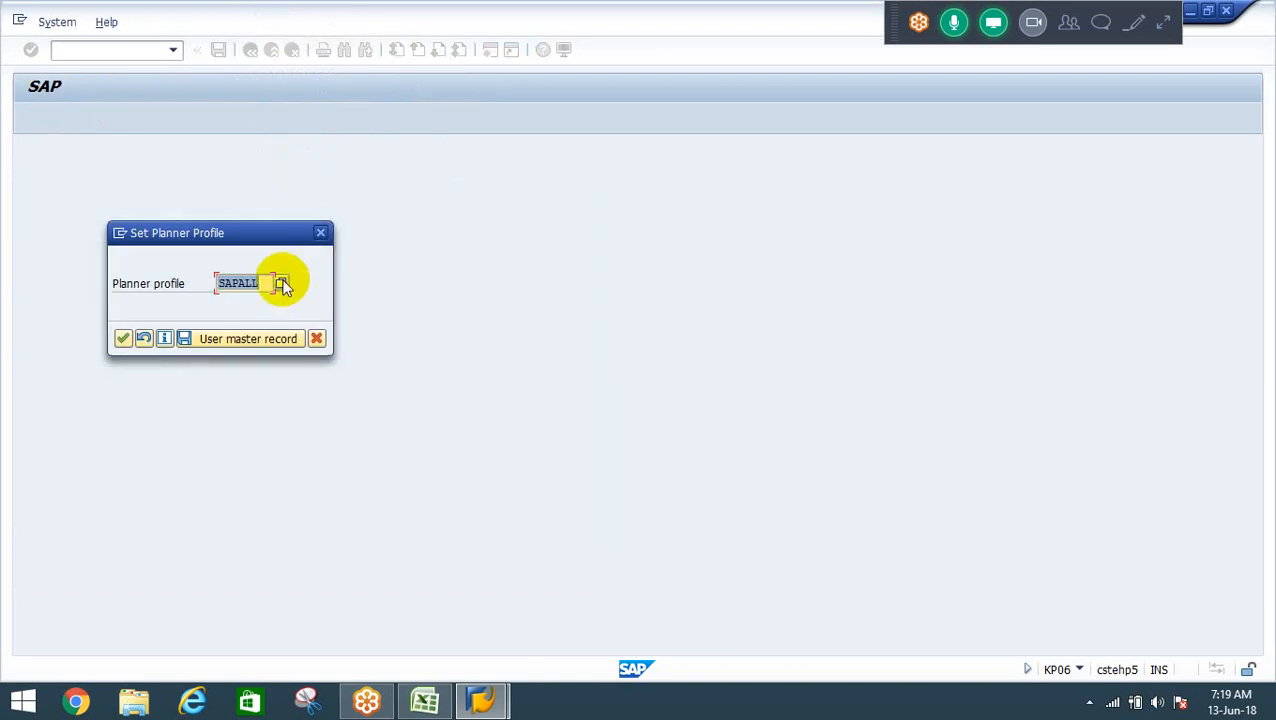
click(283, 284)
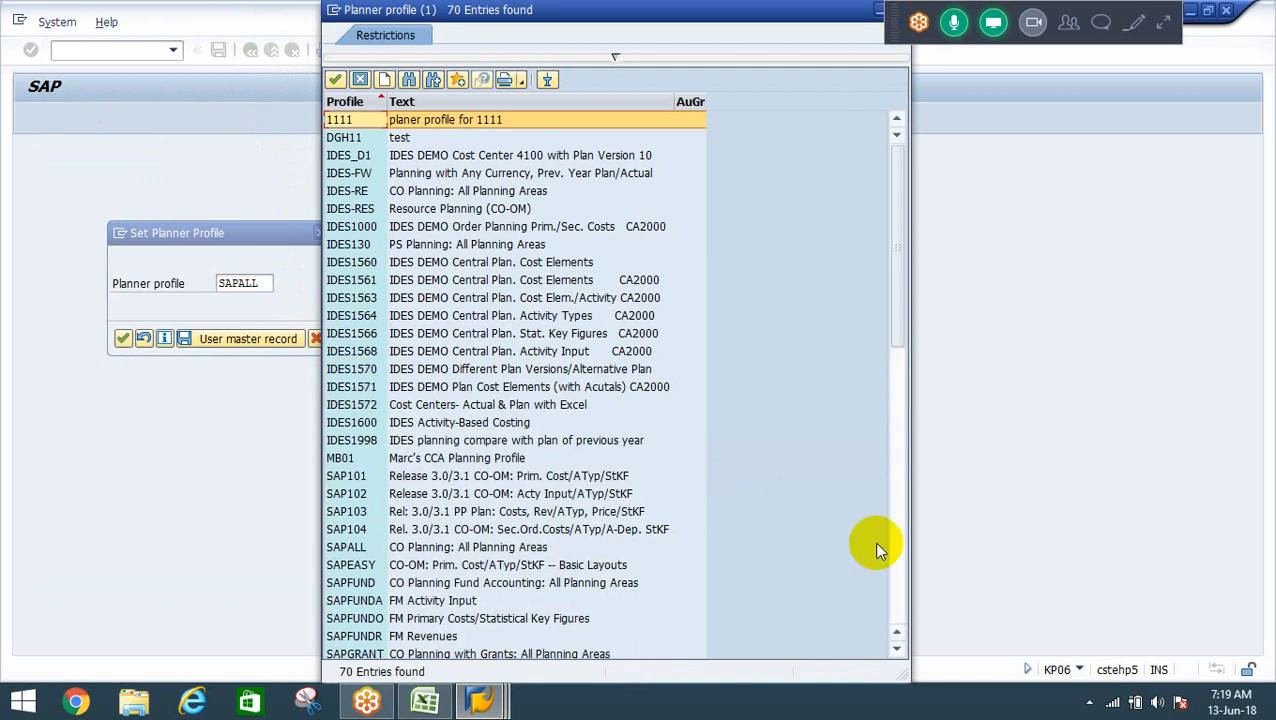
click(446, 512)
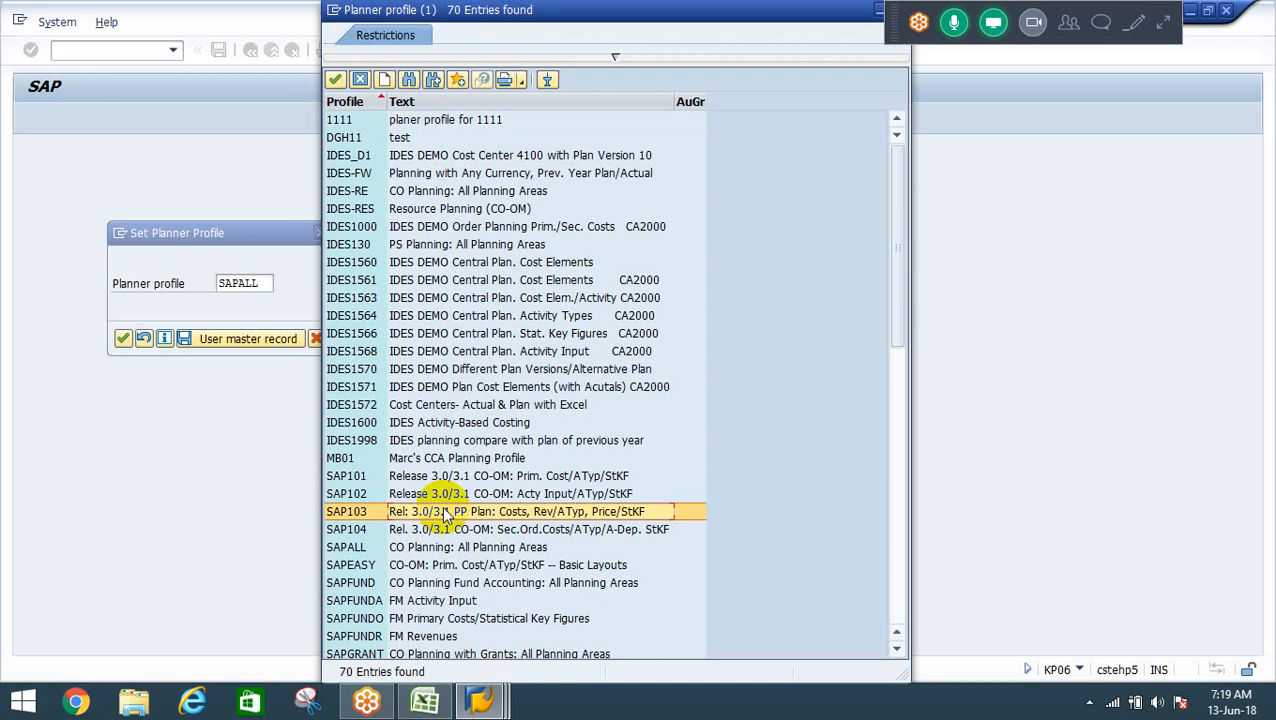
double_click(446, 512)
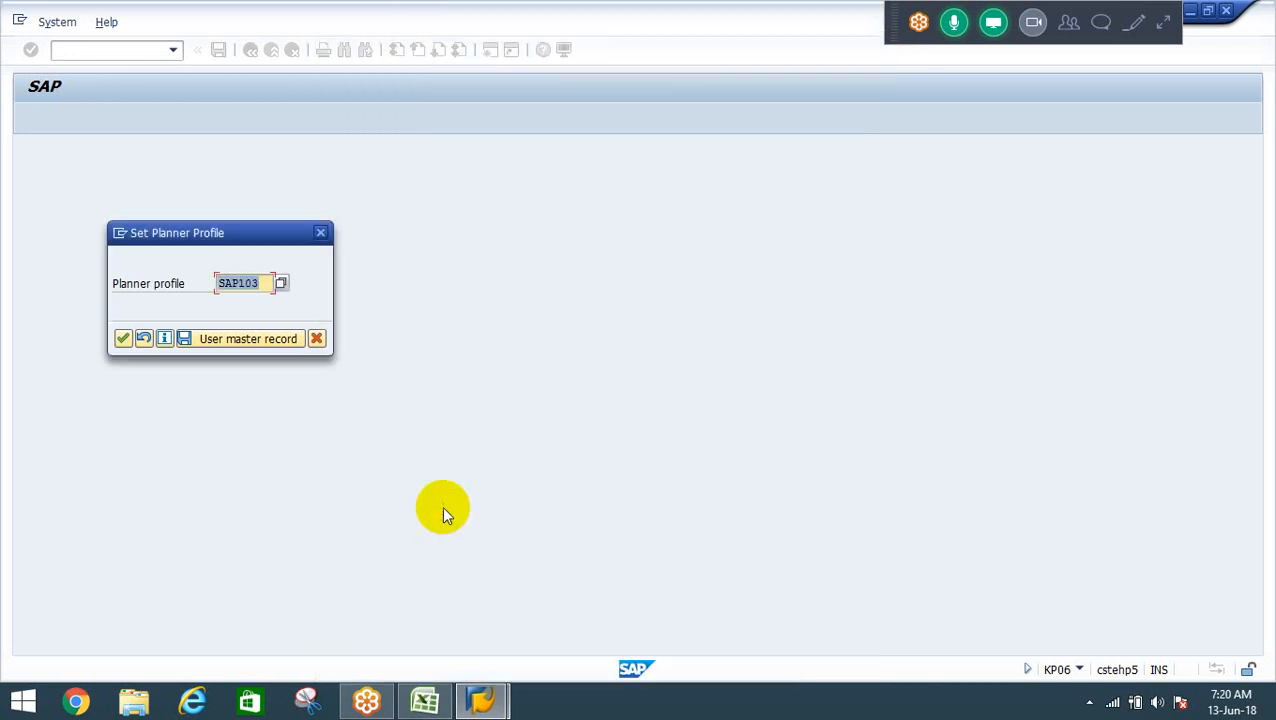
click(121, 339)
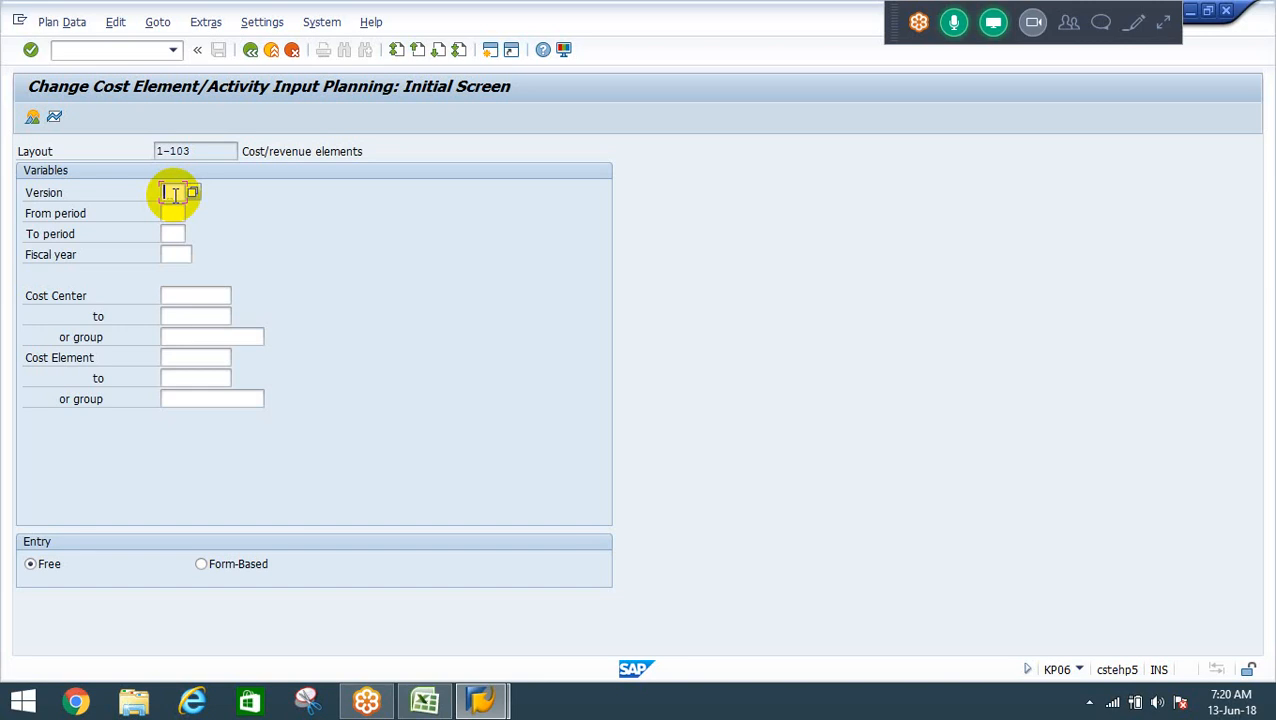
Enter version 0, from period 1 to period 12 and fiscal year 2018 as planning variables.
text(0)
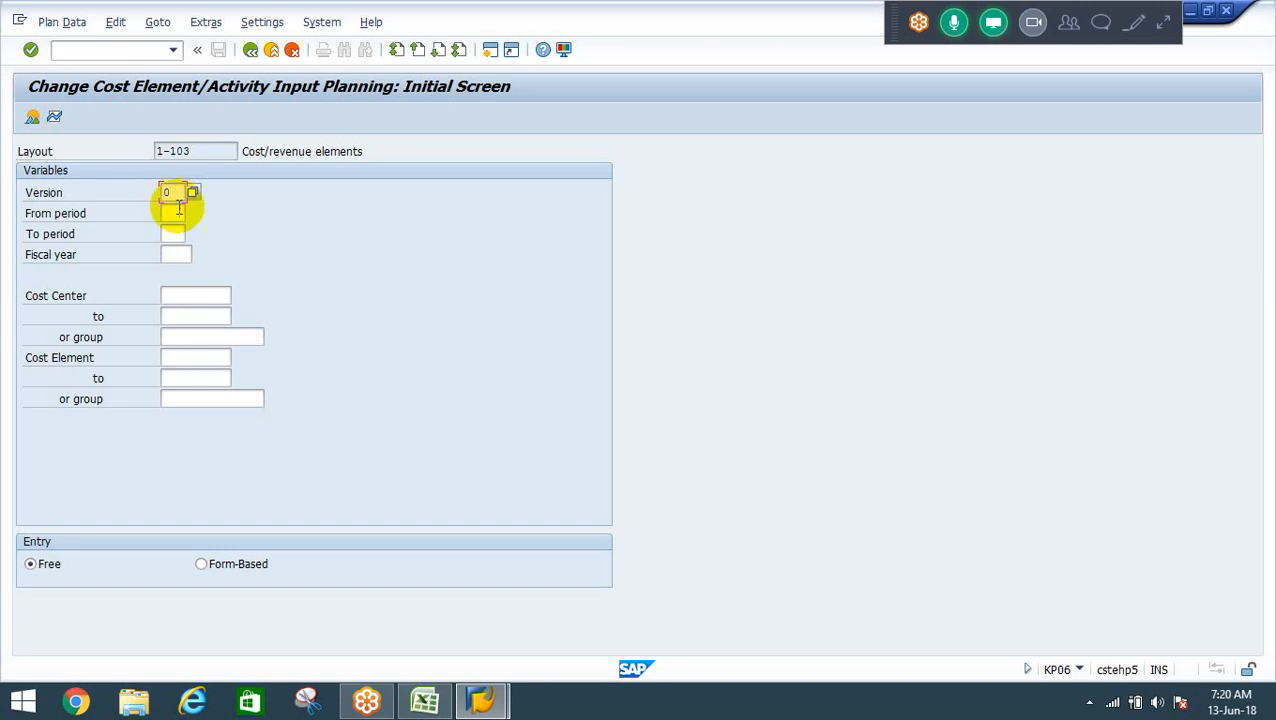
click(168, 213)
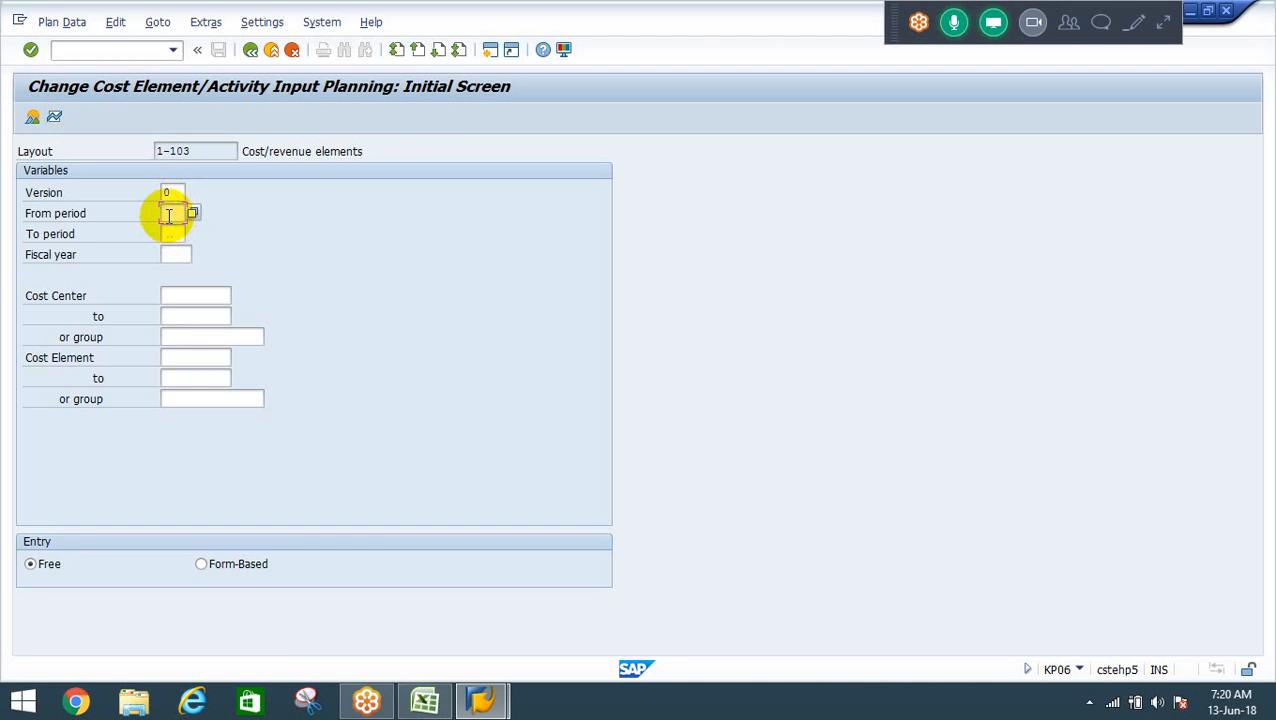
text(1)
key(Tab)
text(12)
key(Tab)
text(2018)
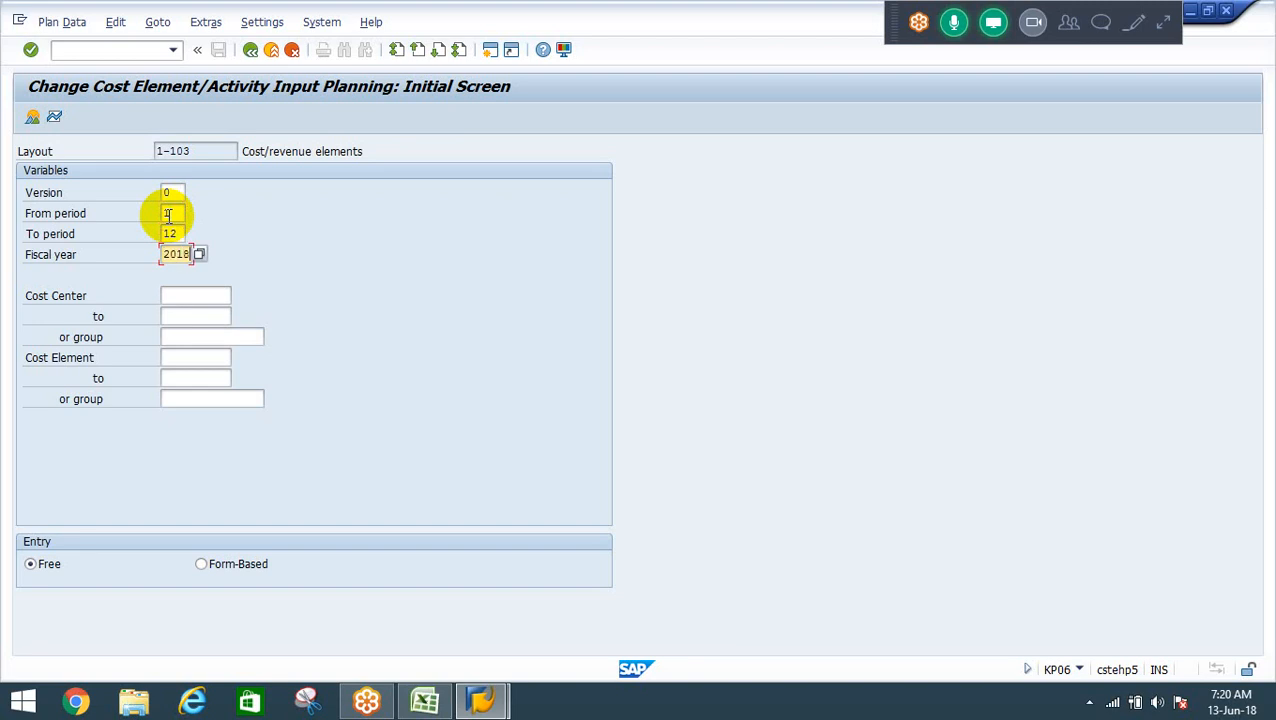
key(Tab)
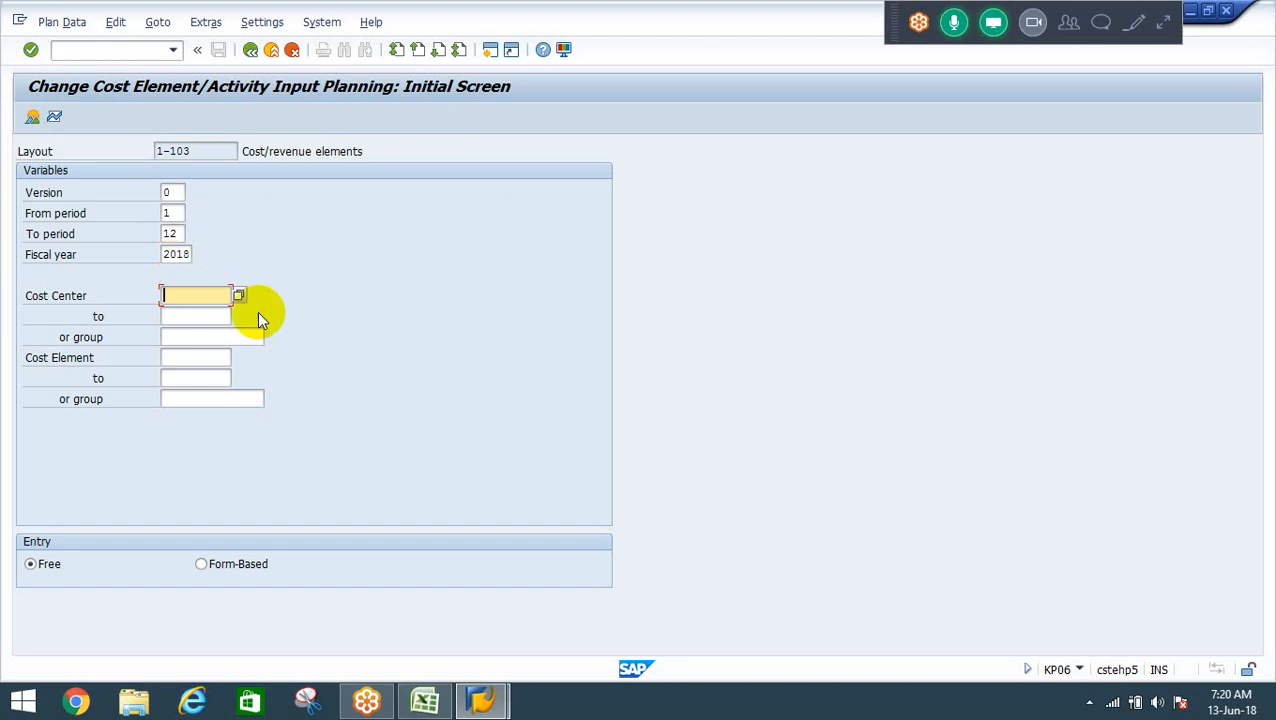
Search the cost elements belonging to chart of accounts RECA and close the list without choosing one.
click(205, 357)
click(238, 357)
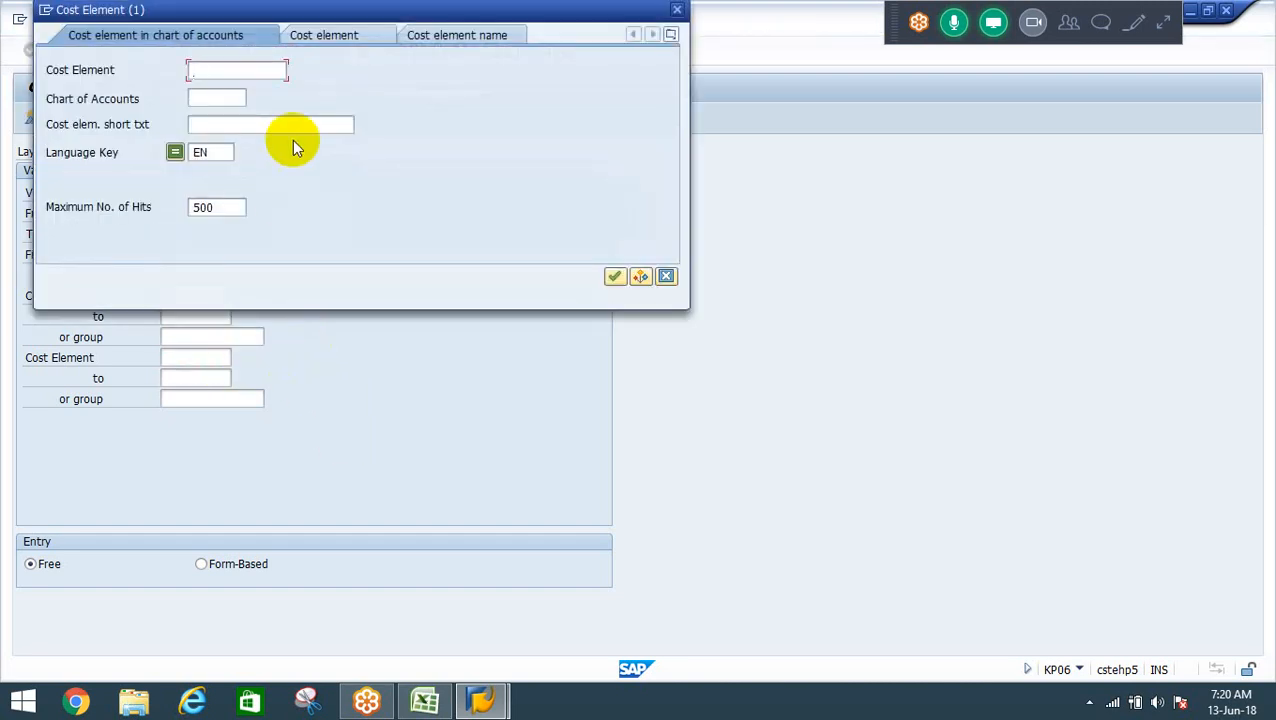
click(208, 96)
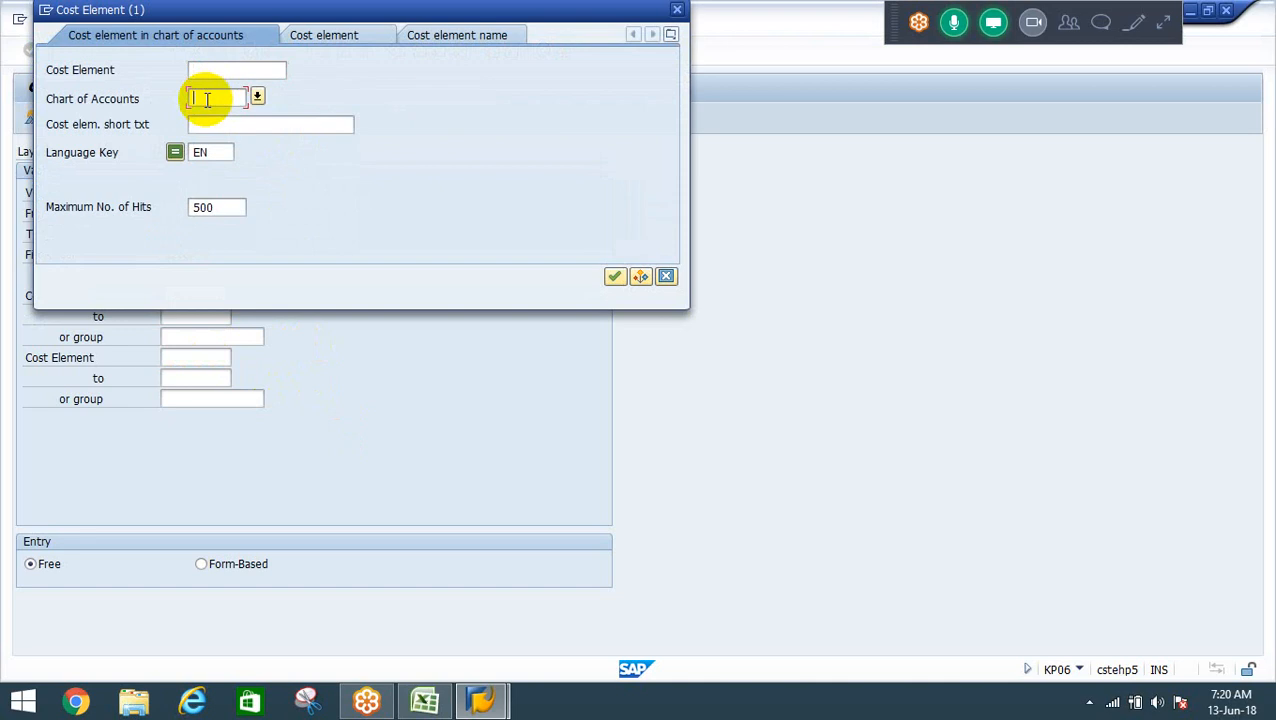
text(reca)
key(Return)
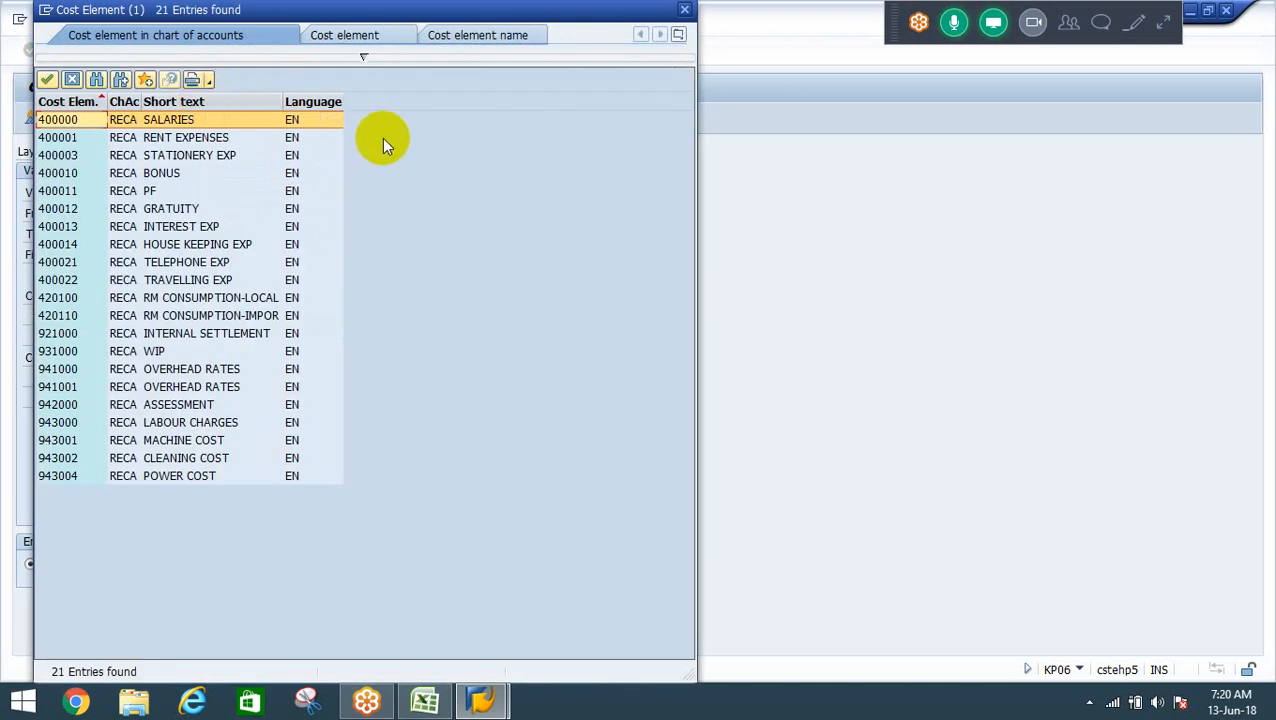
key(Escape)
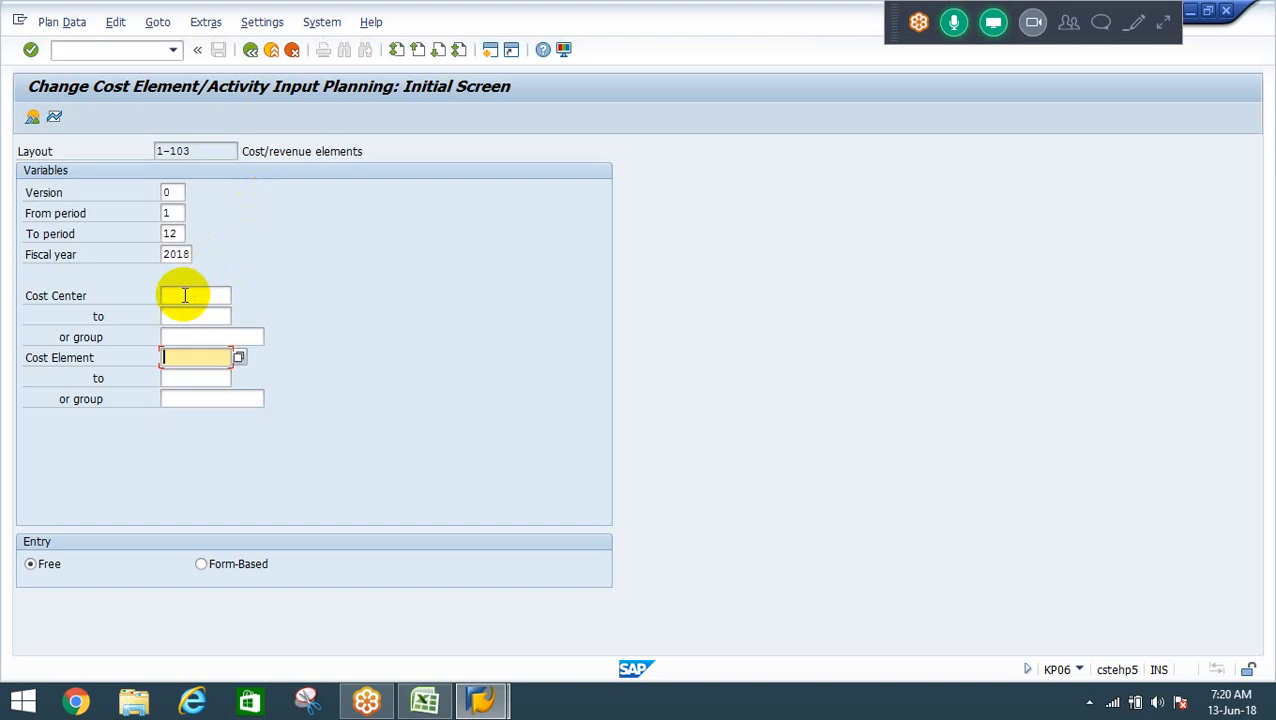
Set the cost center to PRESSSHOP by choosing it from the cost center search list.
click(178, 295)
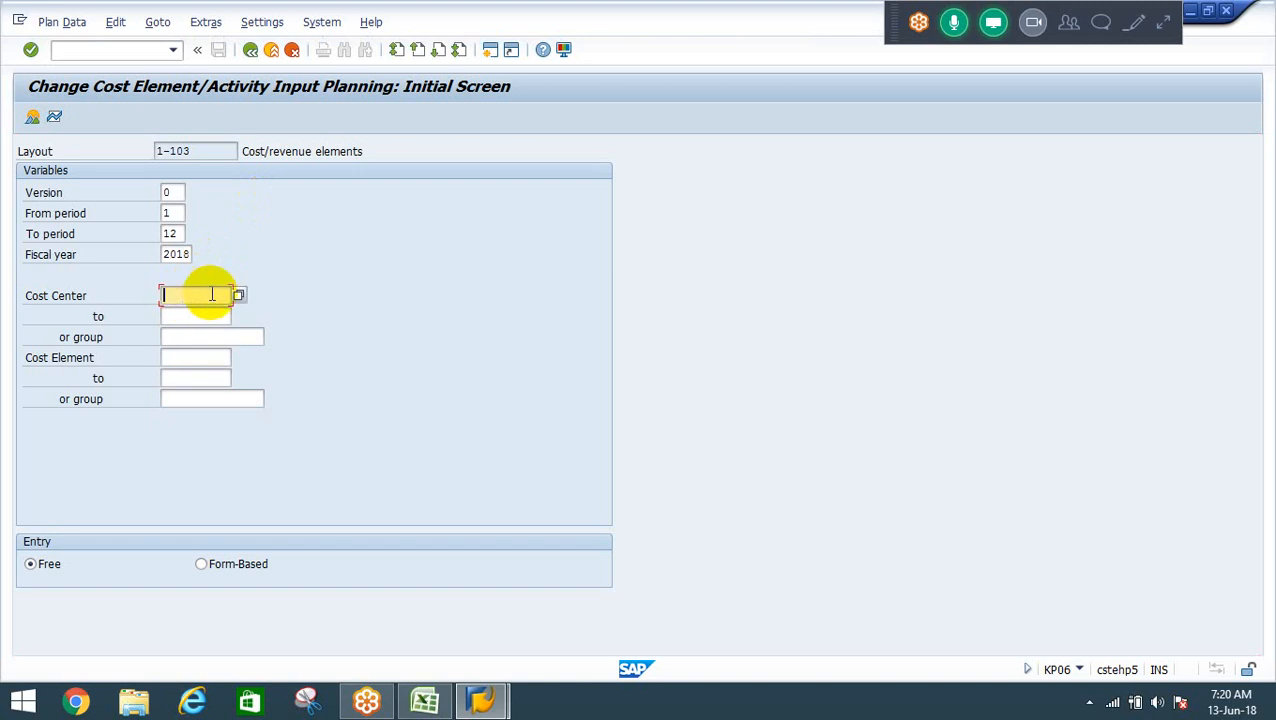
text(PRESSSHOP)
key(Return)
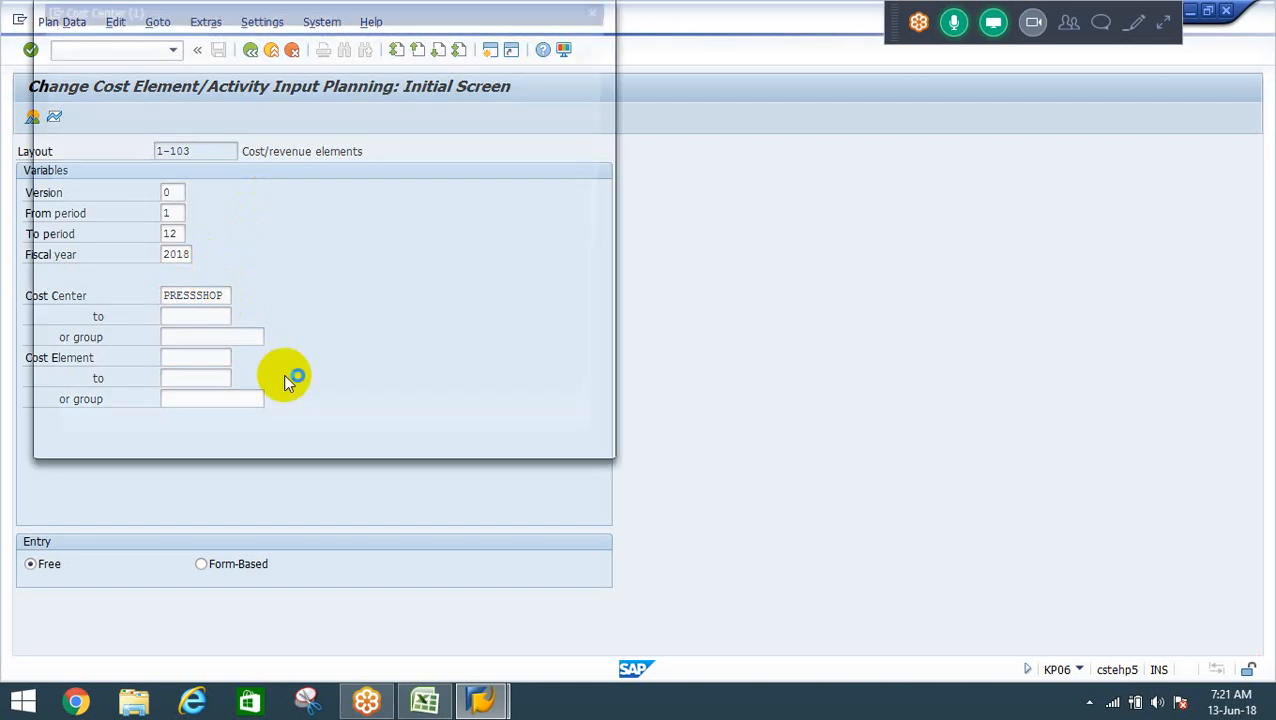
key(Return)
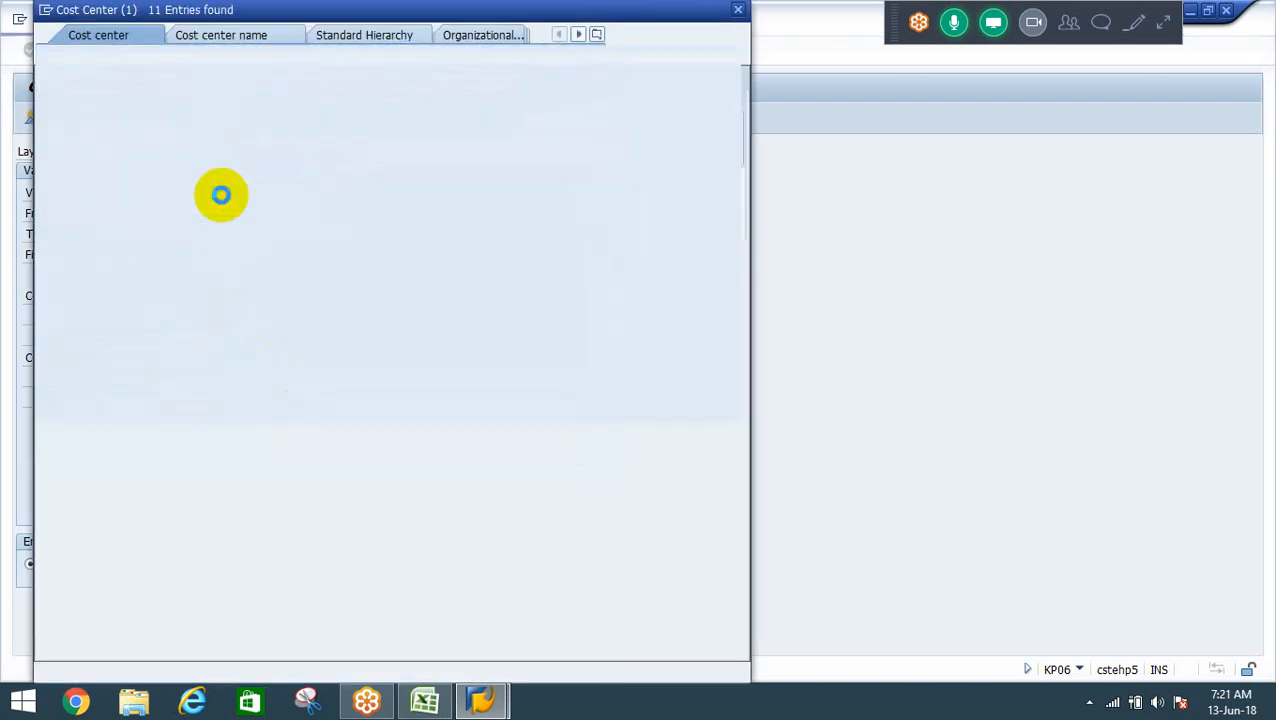
key(Down)
key(Down)
key(Down)
key(Down)
key(Down)
key(Down)
key(Down)
key(Down)
key(Down)
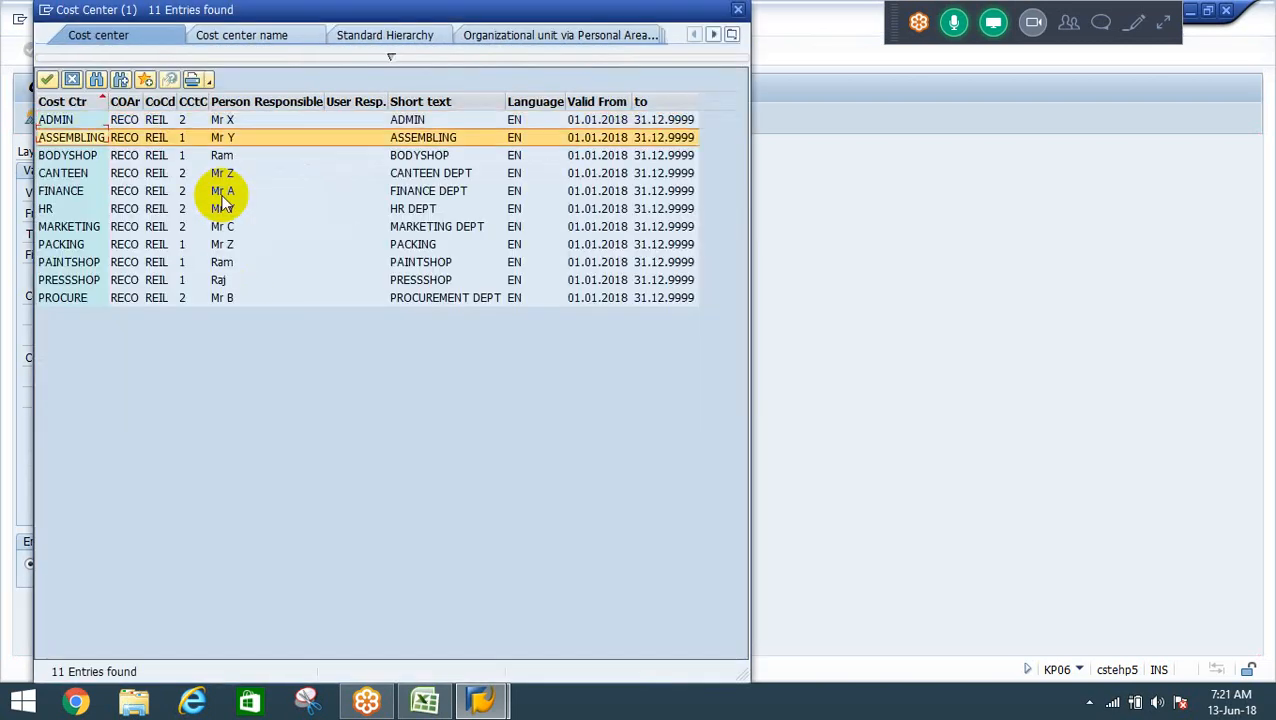
key(Return)
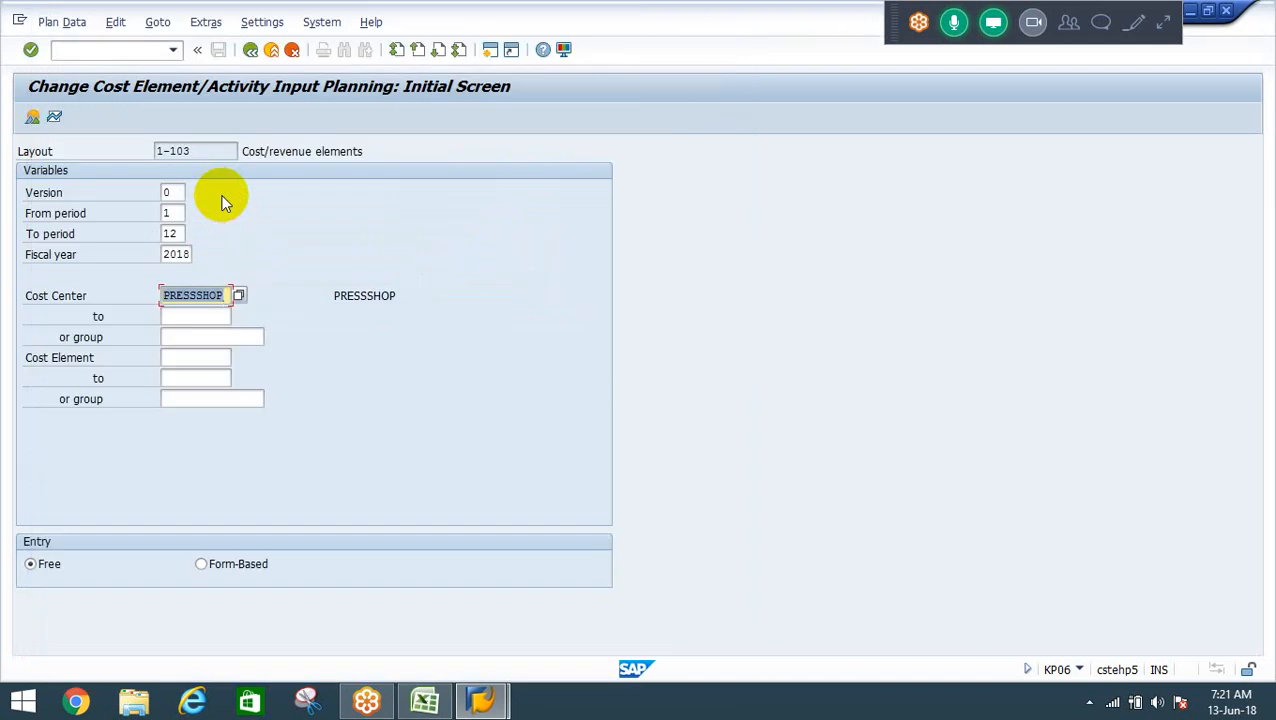
Go to the empty Cost Element field, check the PRESSSHOP cost items in the Excel workbook and return to SAP.
key(Tab)
key(Tab)
key(Tab)
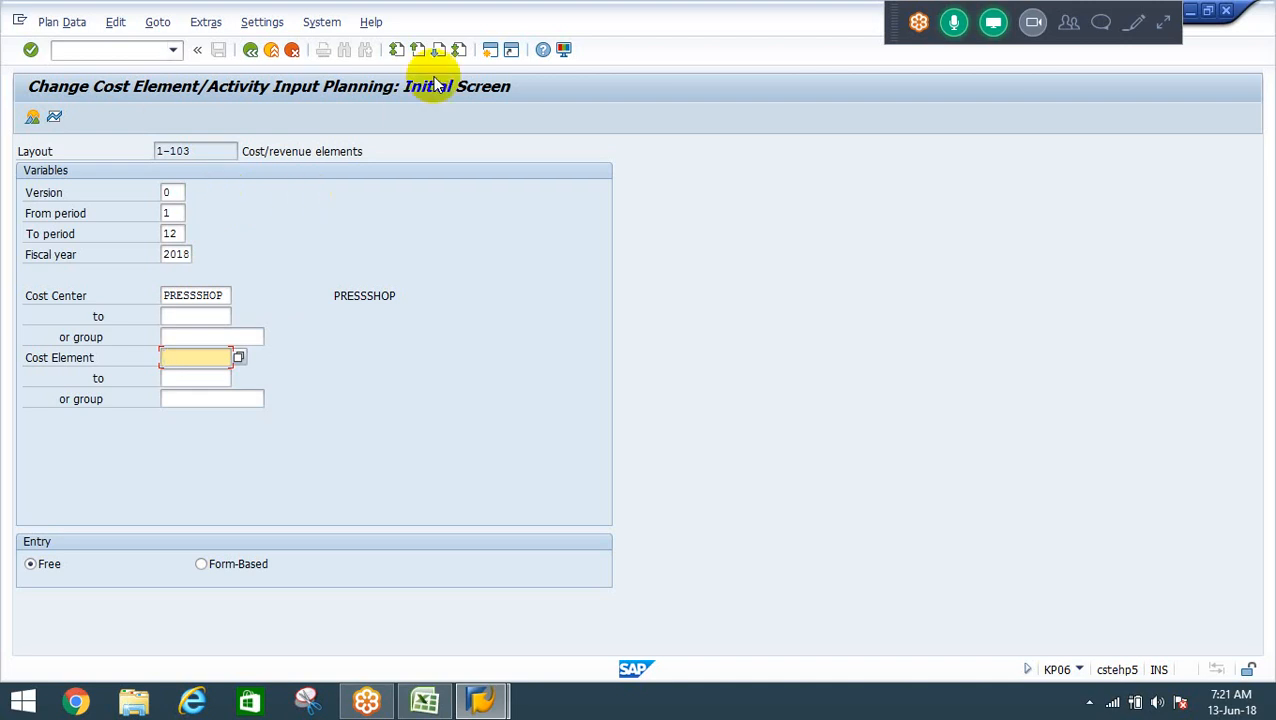
click(423, 699)
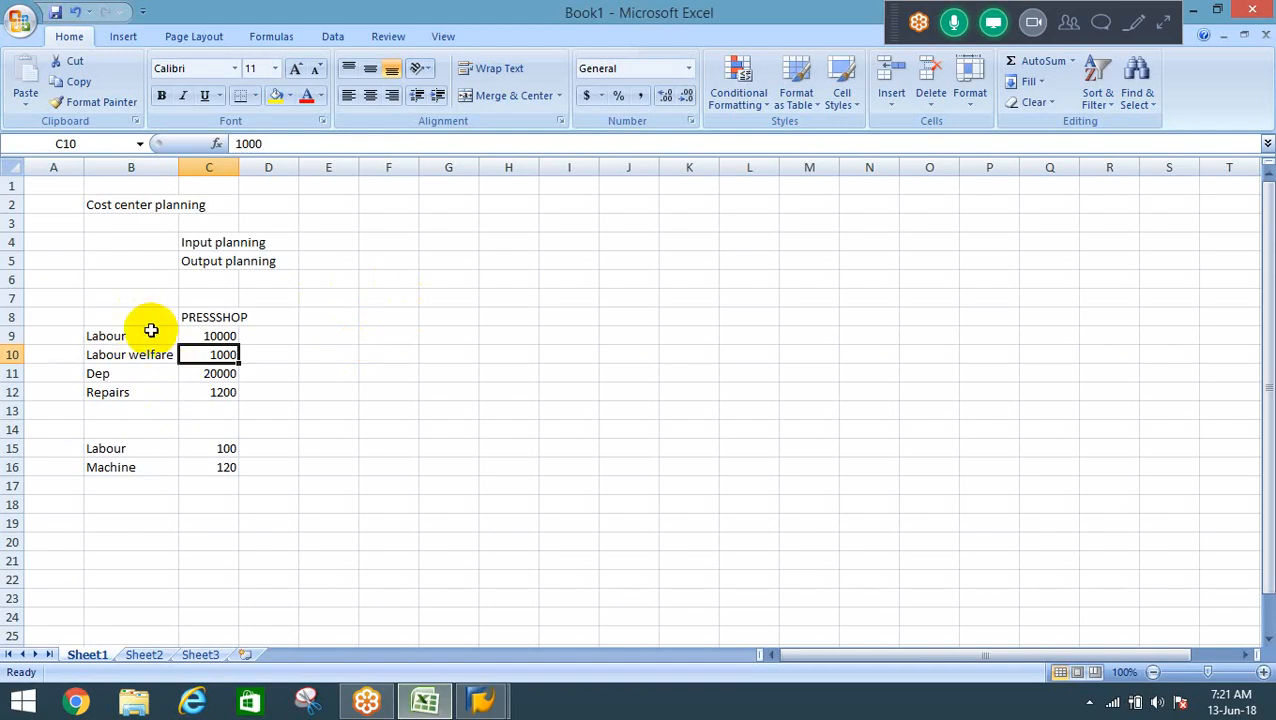
click(478, 700)
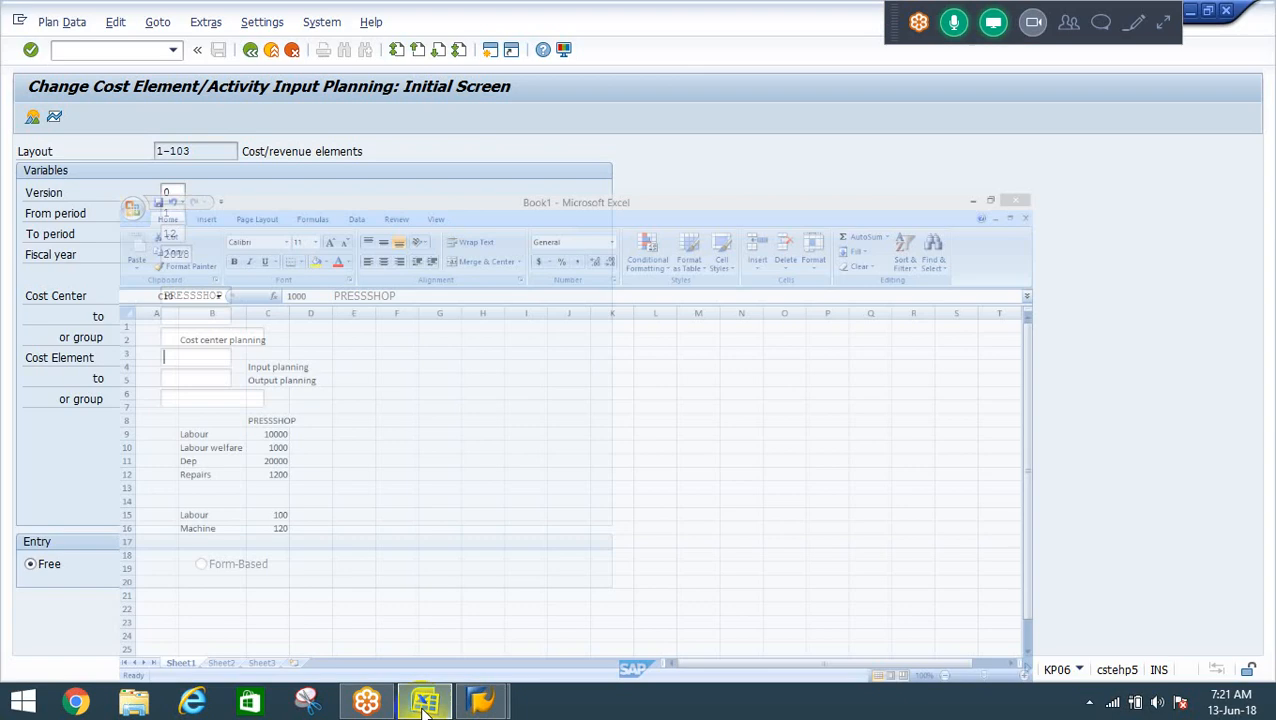
Open a new SAP session, run transaction FS00 and try to expand the Operational Revenue accounts.
click(490, 51)
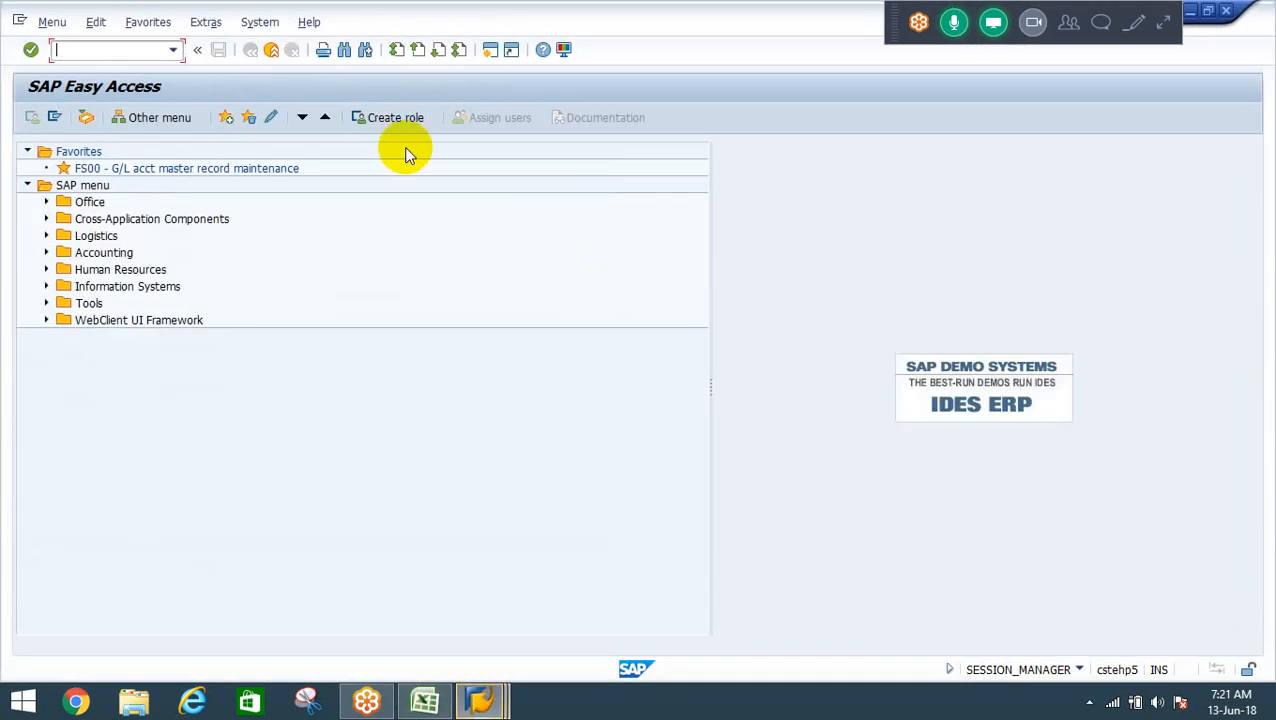
text(fs00)
key(Return)
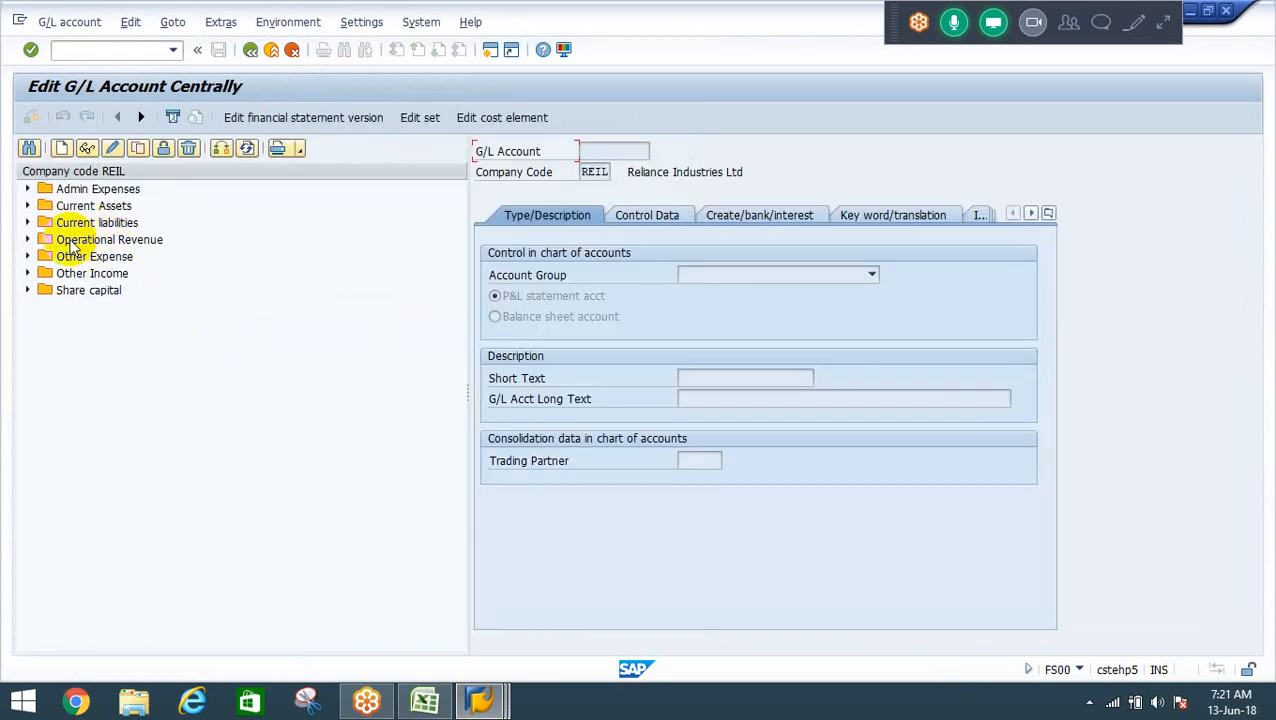
click(74, 240)
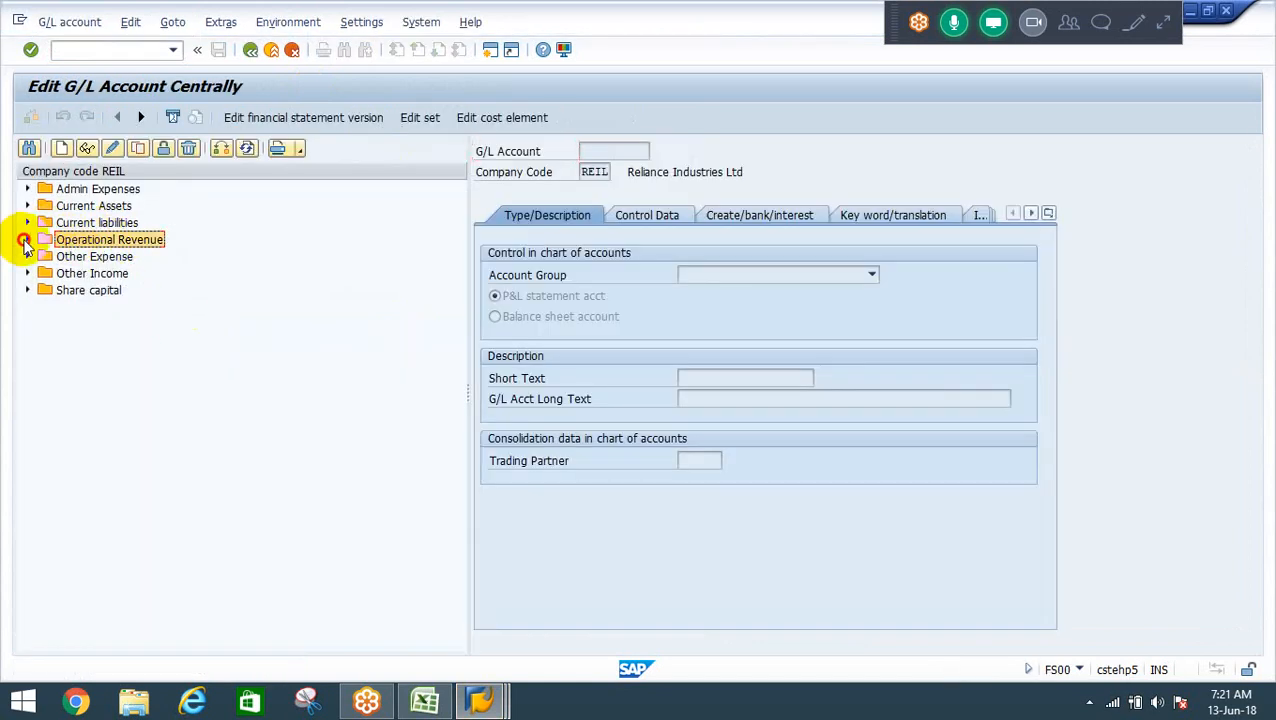
click(27, 241)
click(27, 240)
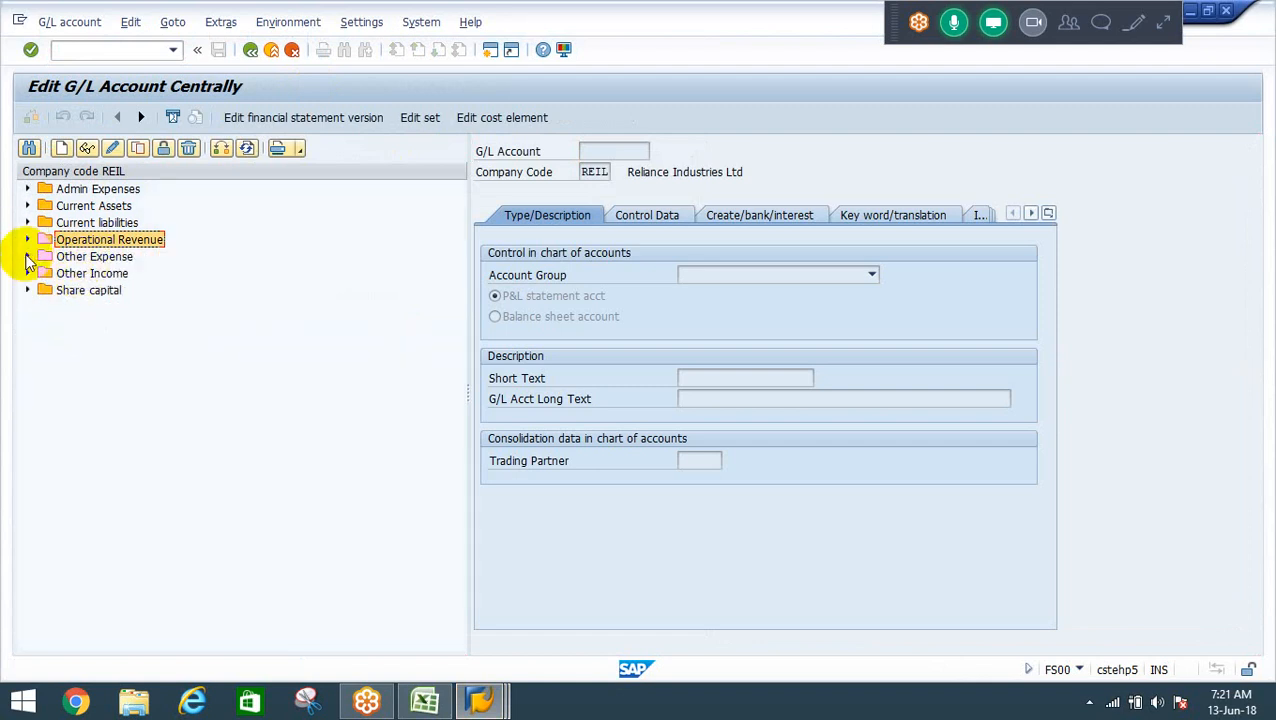
Switch the G/L account list to company code REEL and expand its Administration expenses accounts.
click(228, 150)
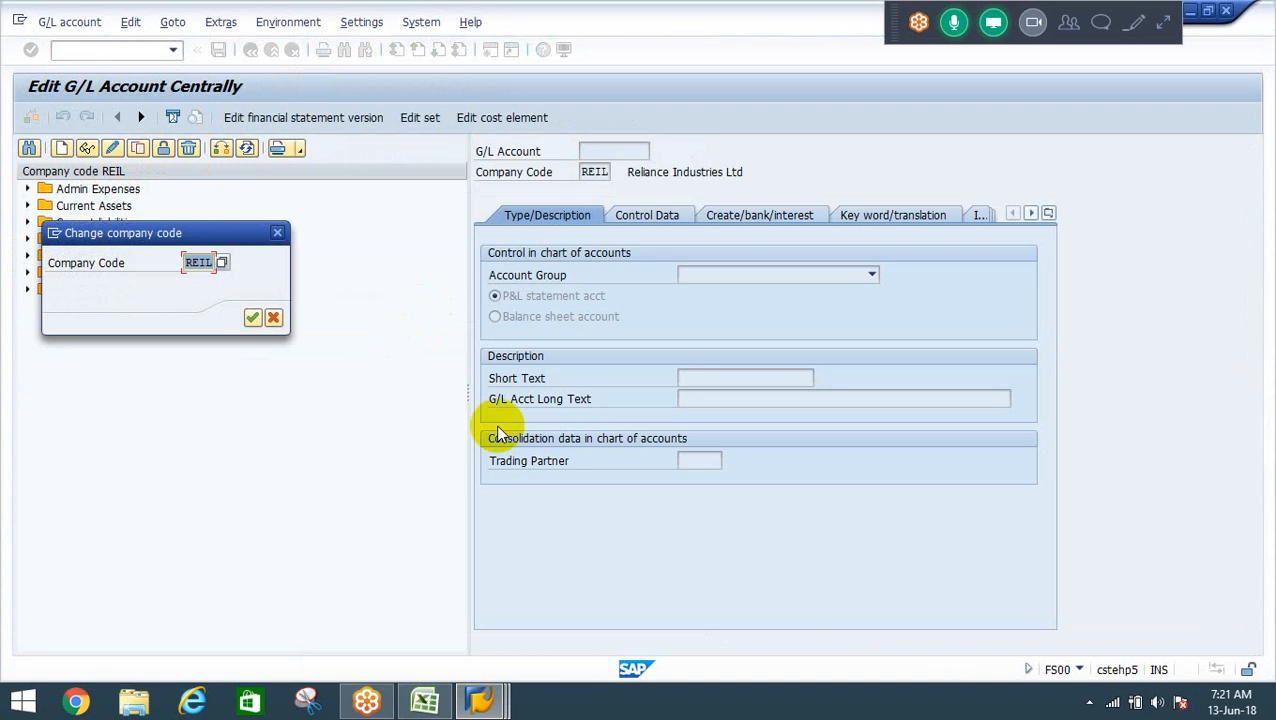
key(Right)
key(BackSpace)
key(BackSpace)
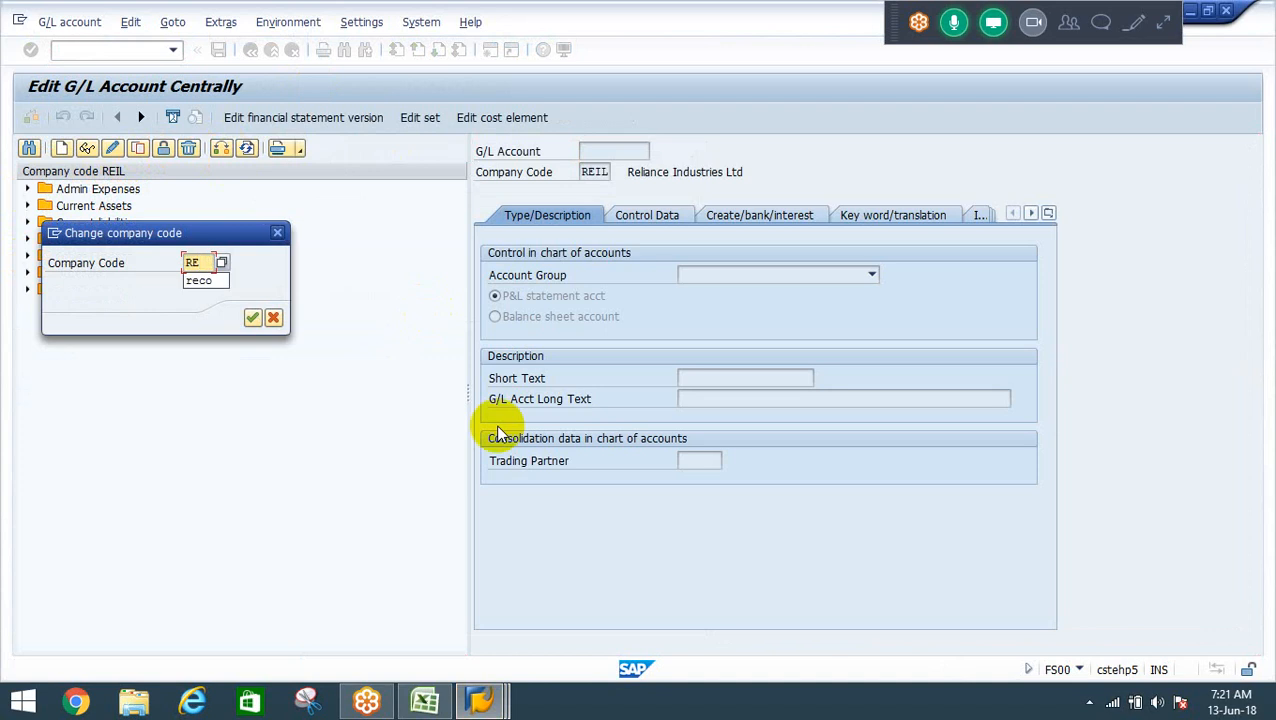
text(EL)
key(Return)
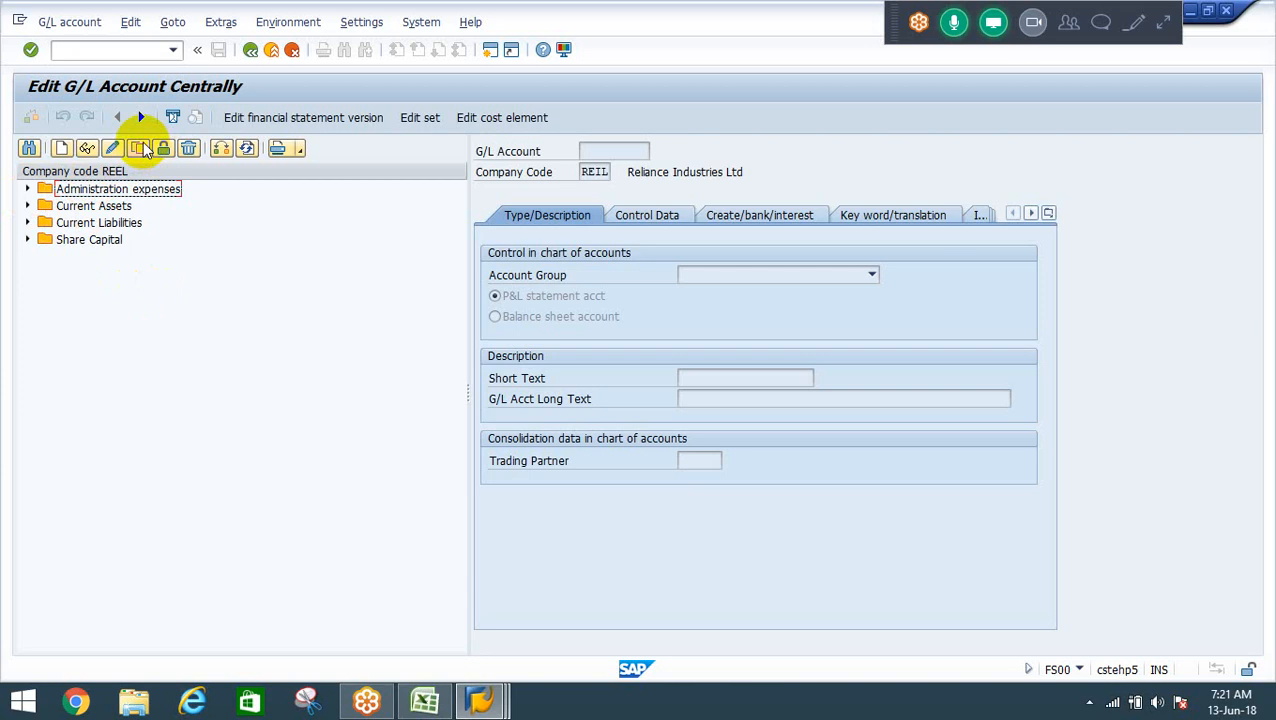
click(220, 150)
key(Right)
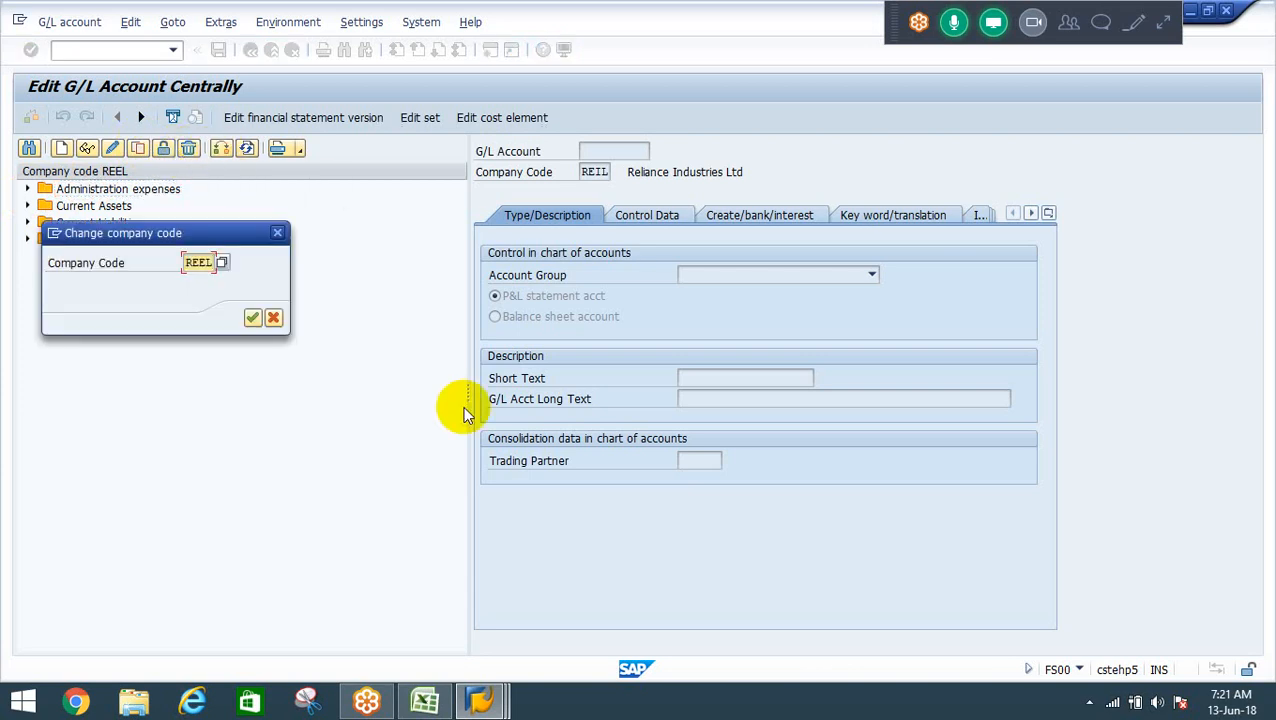
key(Return)
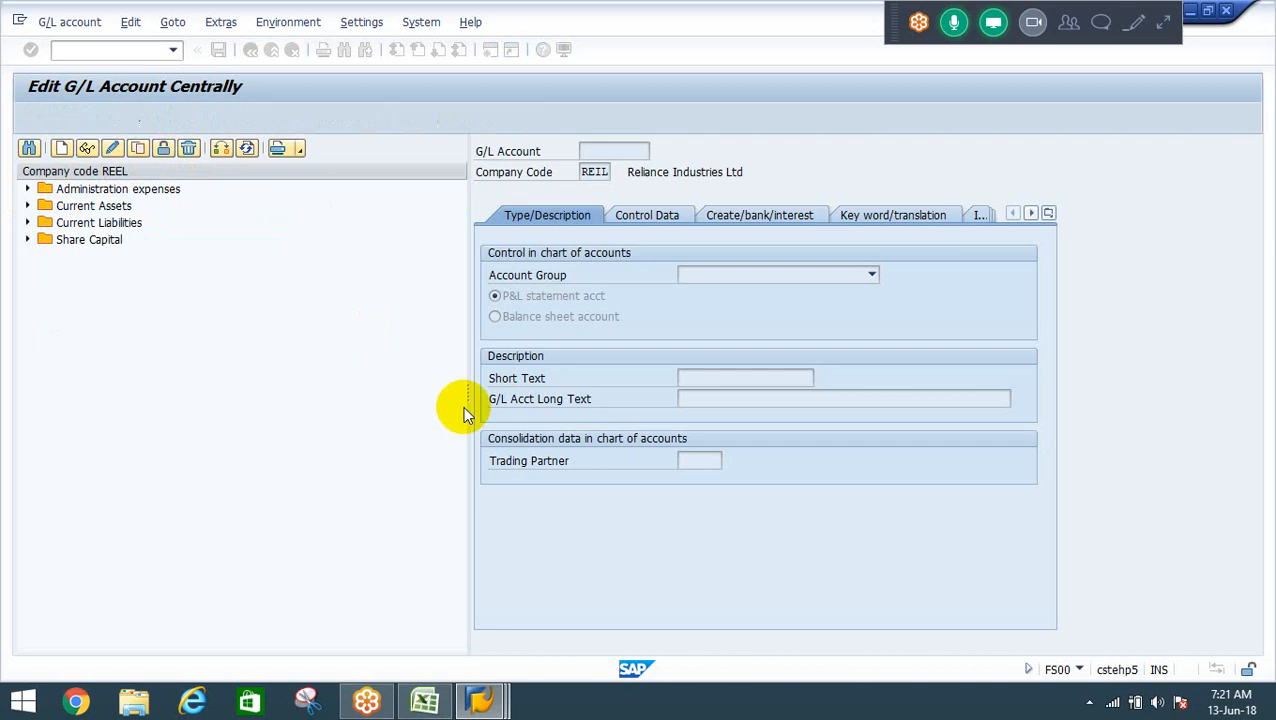
click(29, 190)
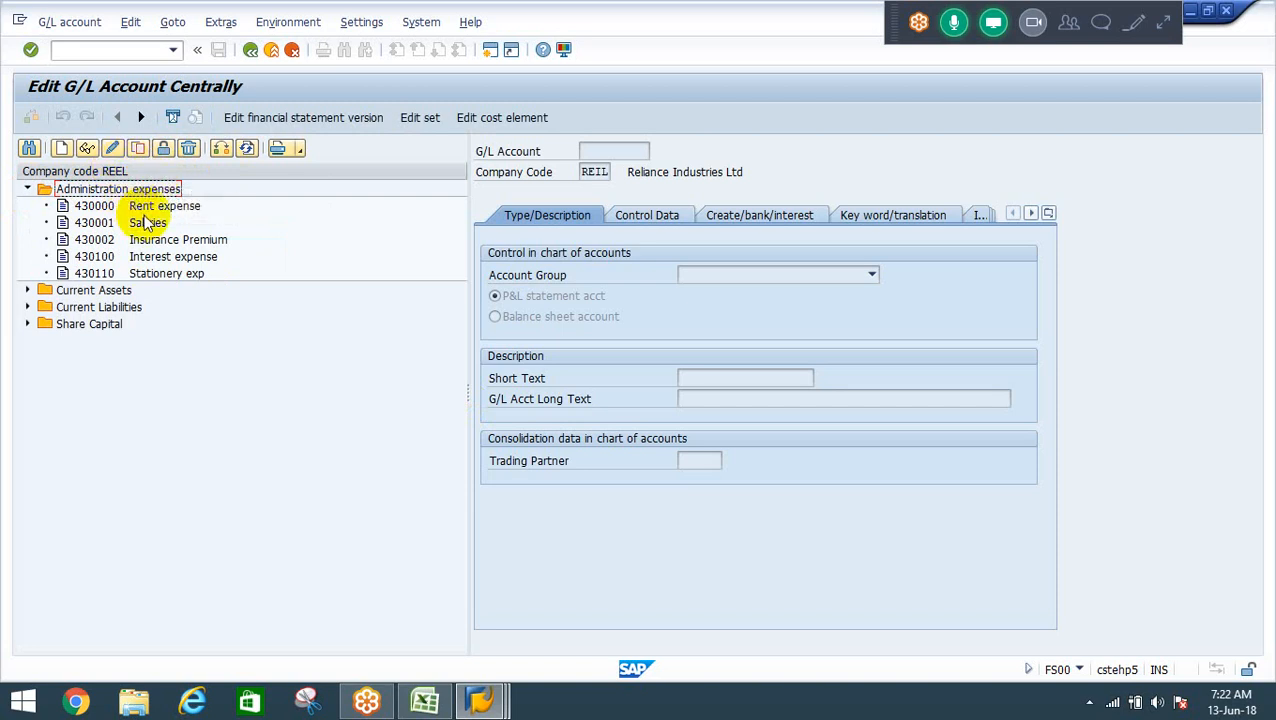
Switch the G/L account list back to company code REIL and expand its Admin Expenses accounts.
click(220, 148)
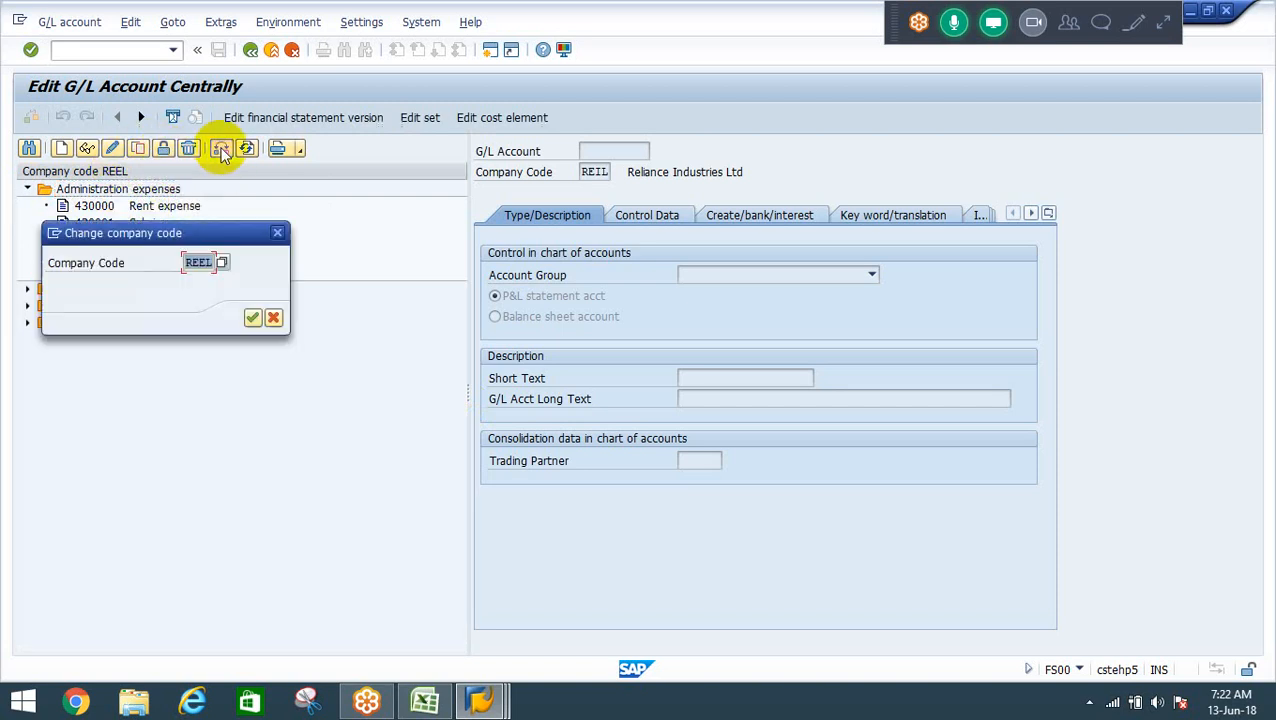
text(REIL)
key(Return)
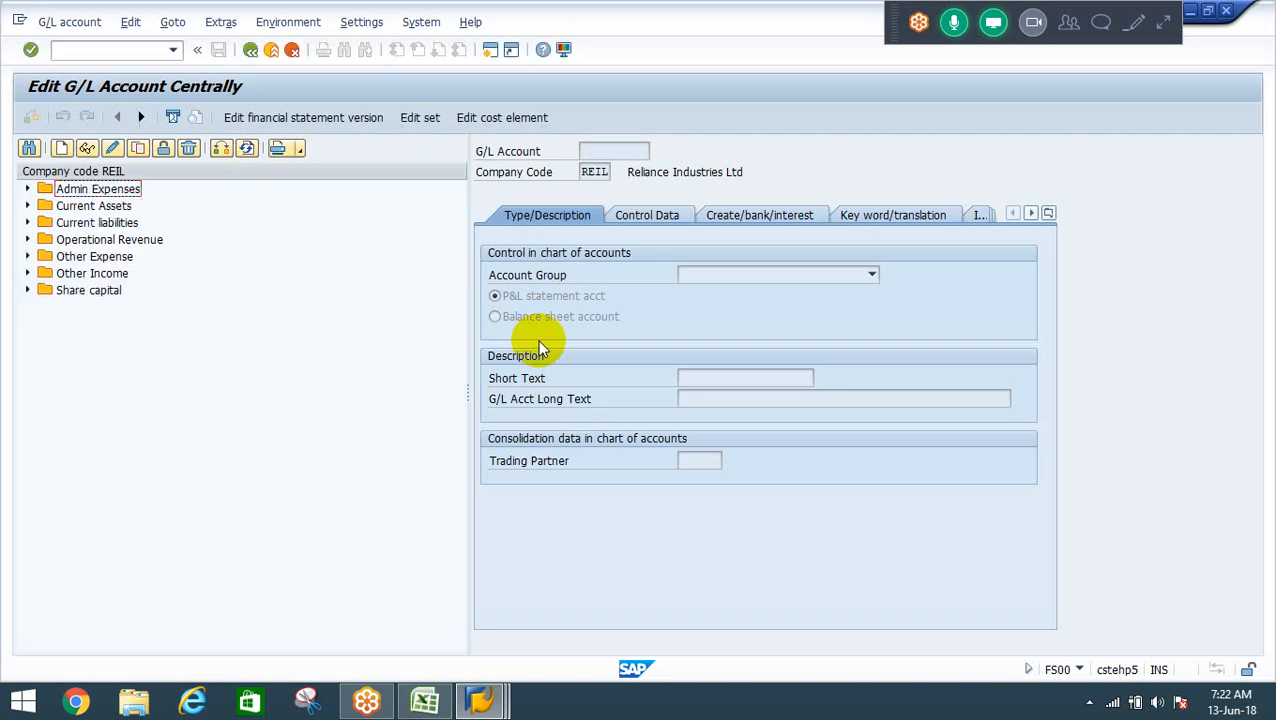
click(27, 189)
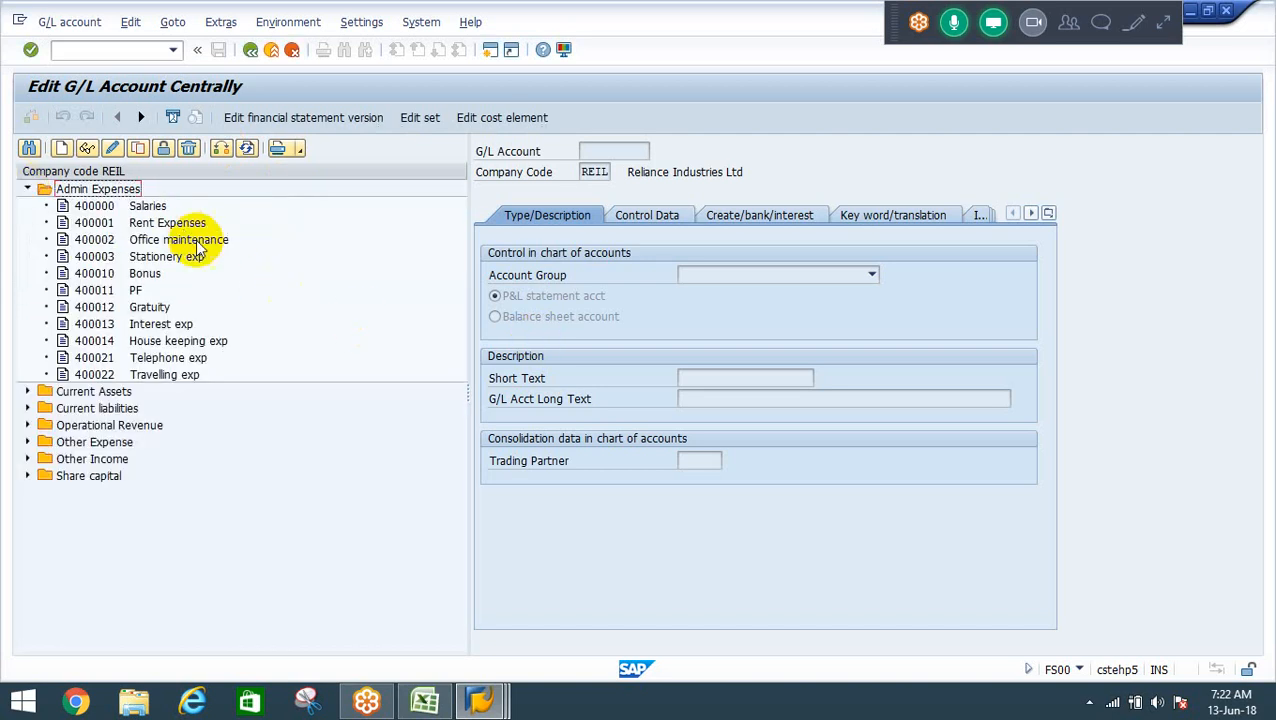
Copy the Salaries account 400000 to a new G/L account 400015 in company code REIL.
click(108, 208)
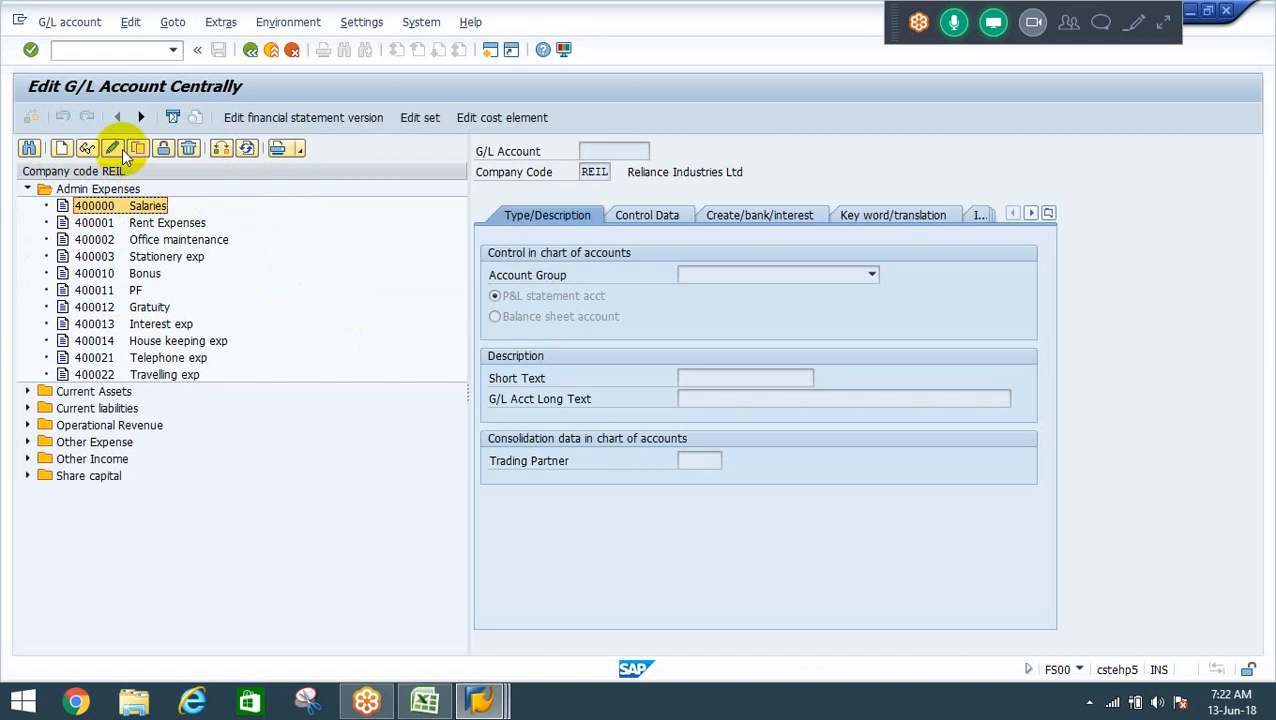
click(137, 148)
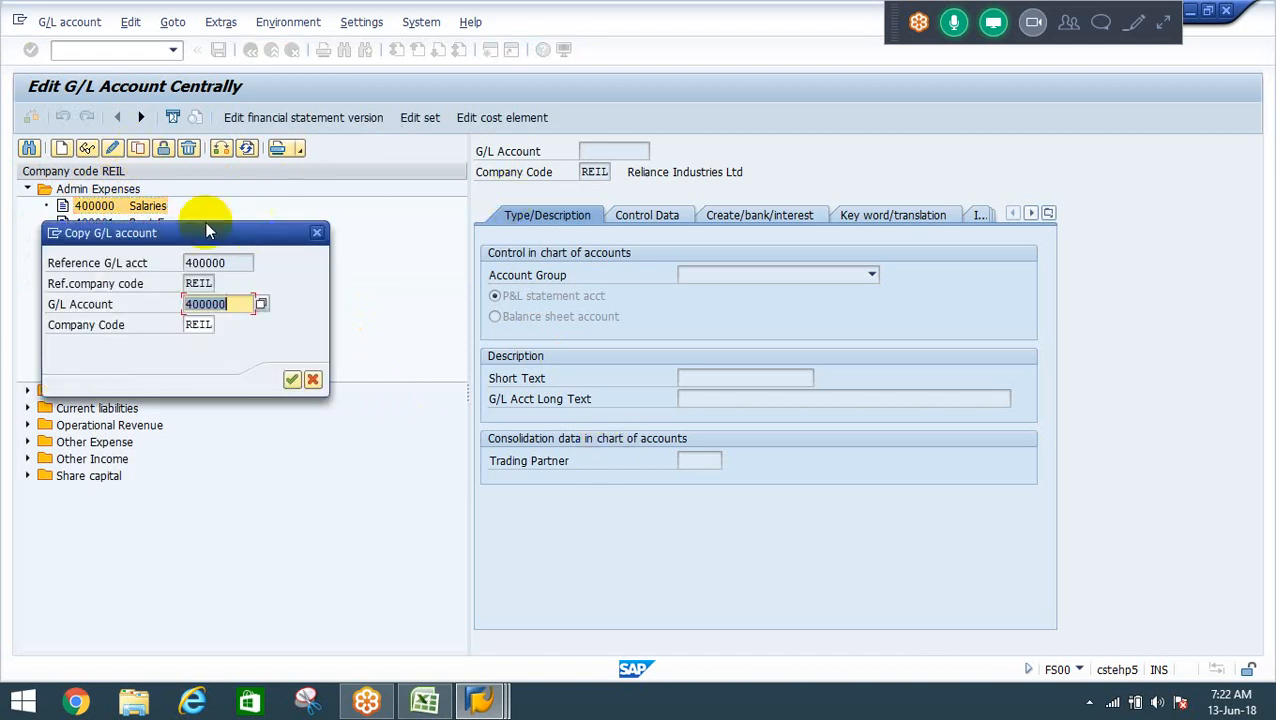
drag(207, 231, 470, 208)
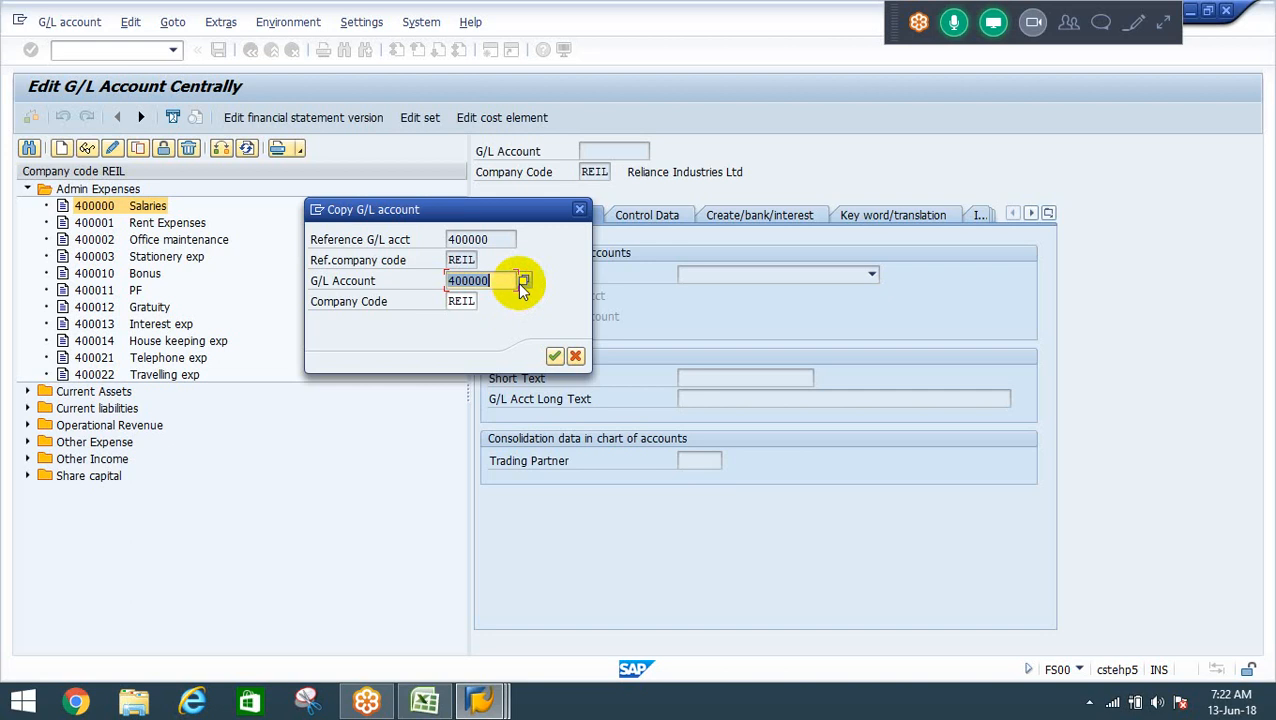
key(BackSpace)
key(BackSpace)
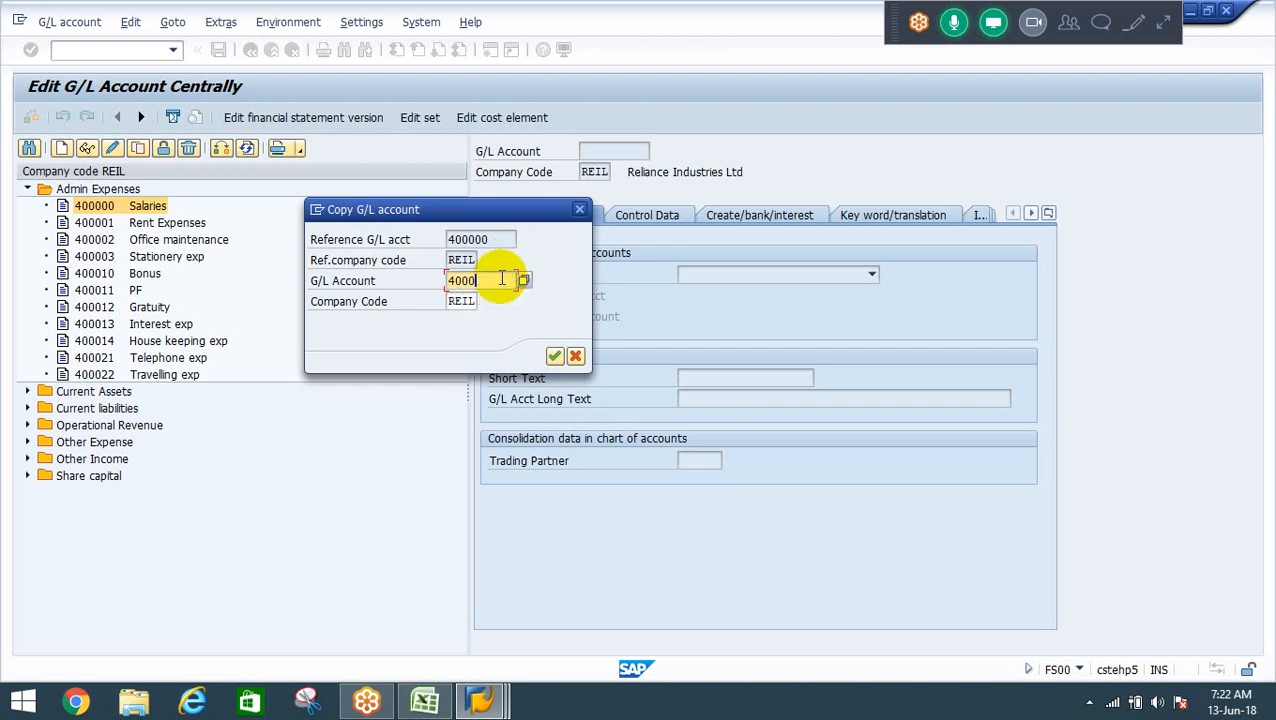
key(Return)
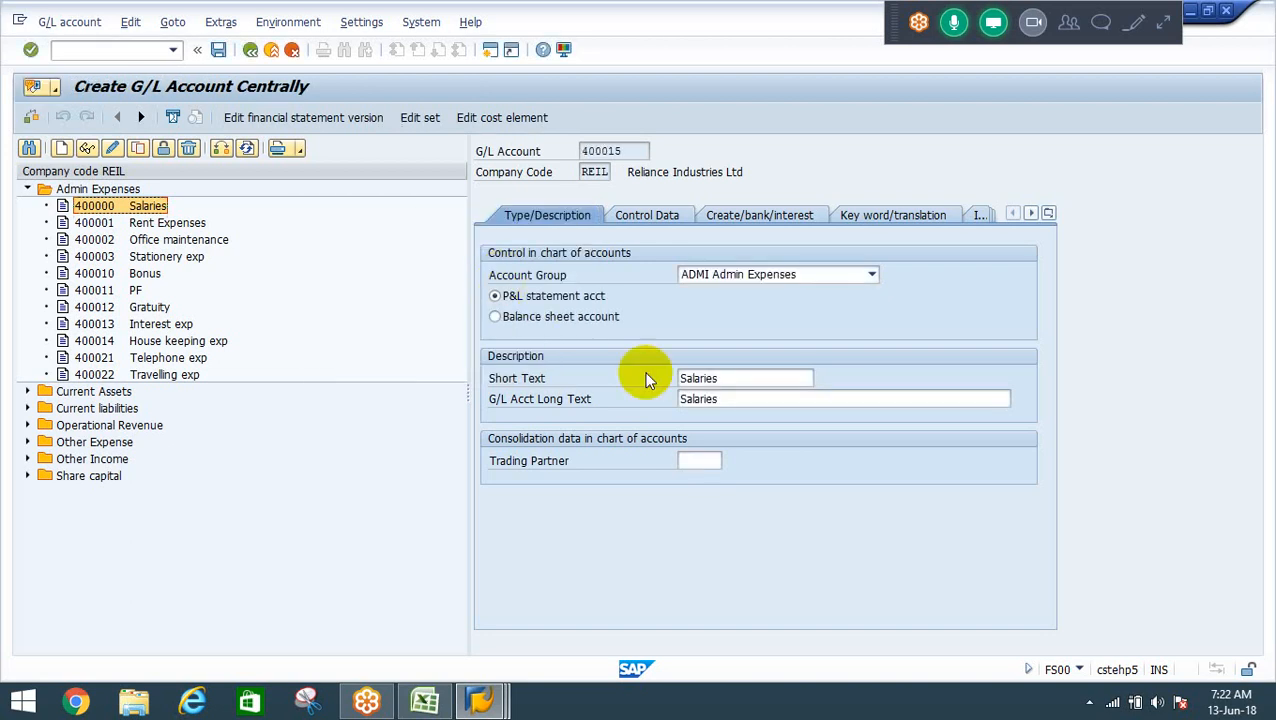
Set the short and long text of G/L account 400015 to Repairs and save the account.
double_click(743, 376)
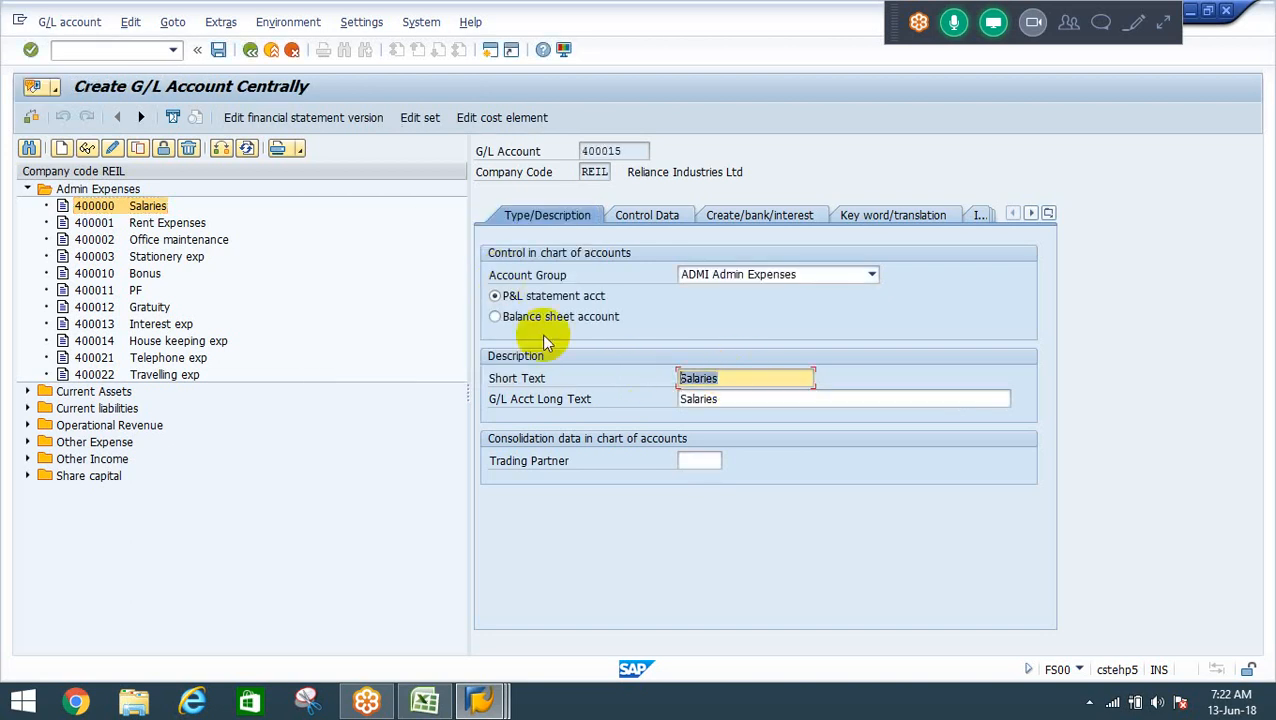
text(Repairs)
key(Tab)
text(Repa)
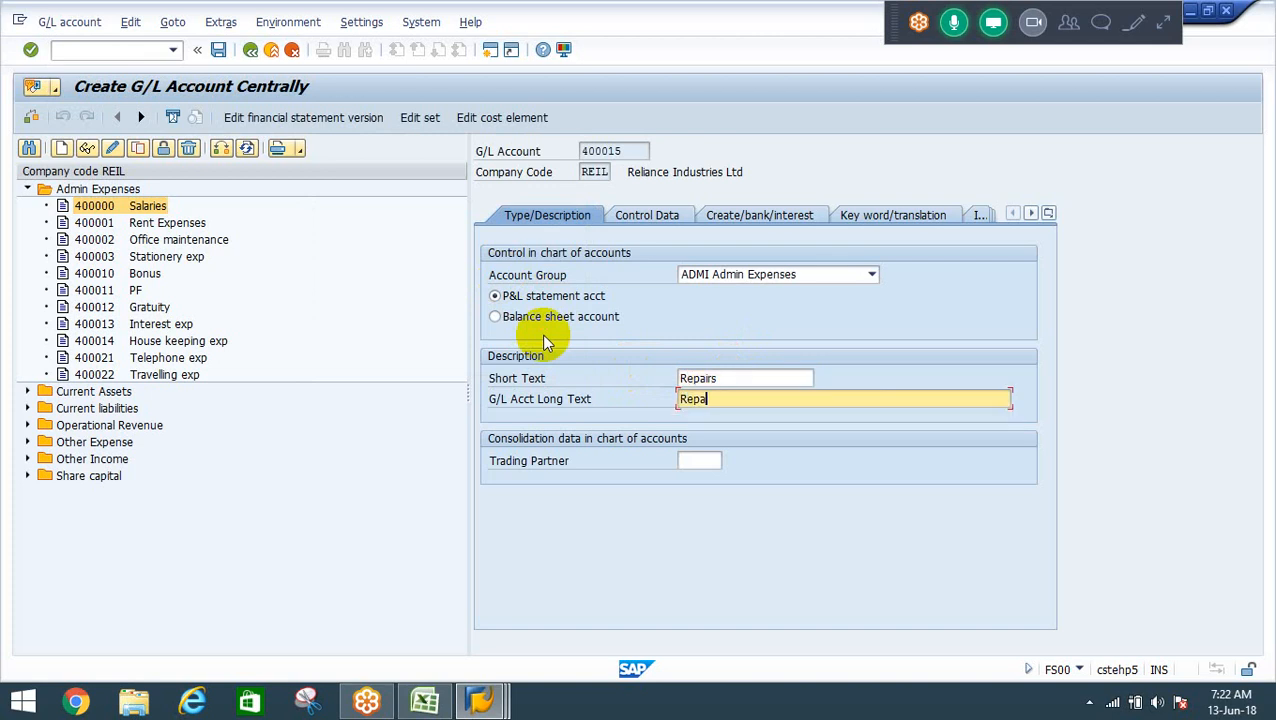
text(irs)
key(Return)
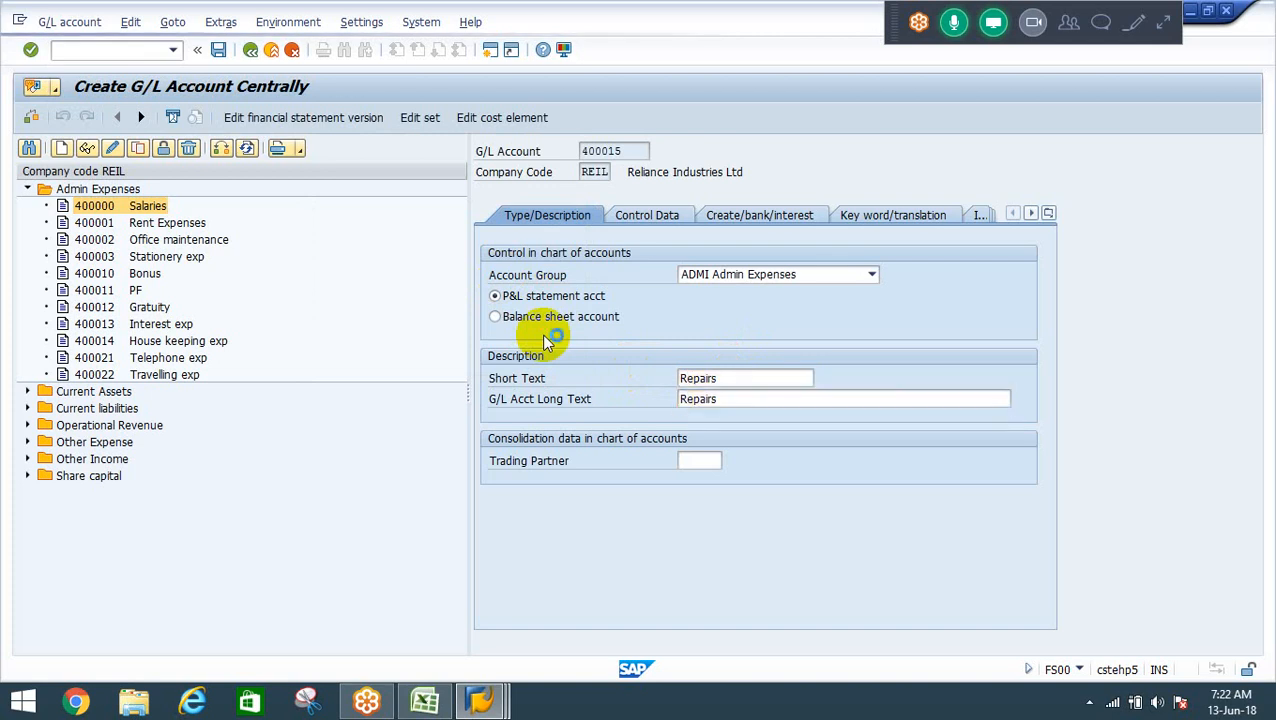
Copy the Repairs account 400015 to a new G/L account 400016 in company code REIL.
click(139, 149)
key(End)
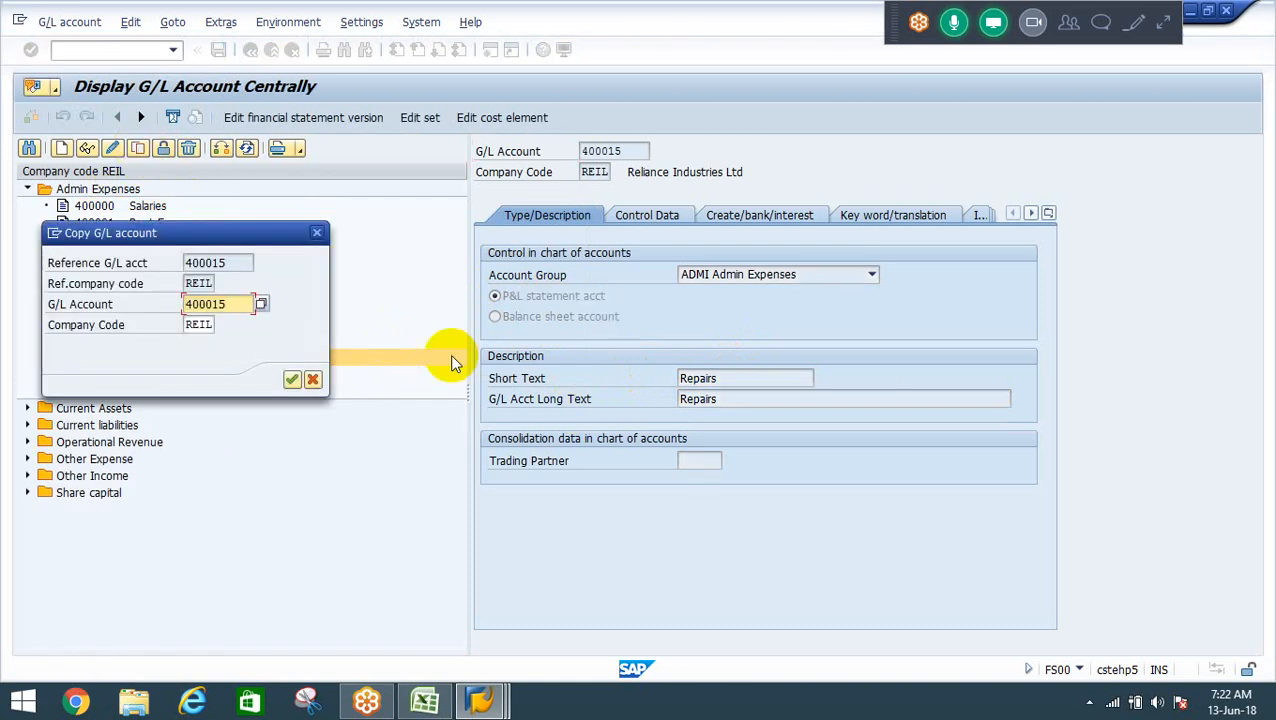
key(BackSpace)
text(6)
key(Return)
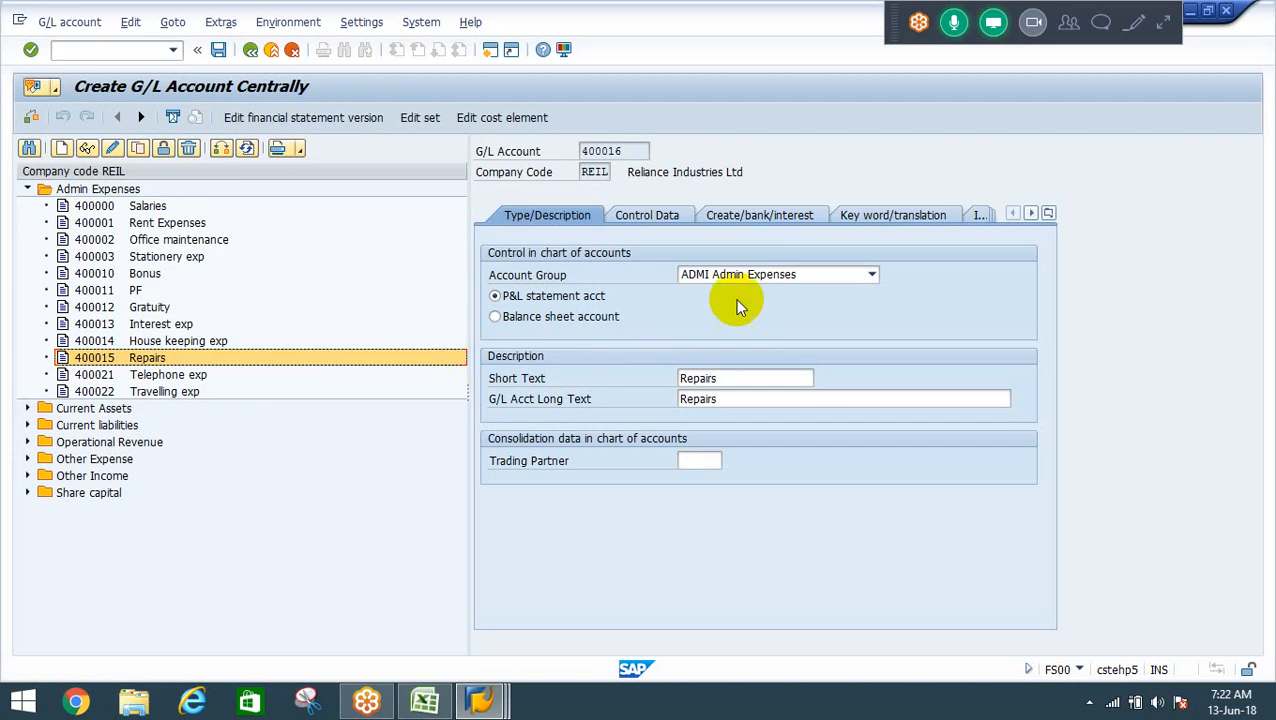
Set the short and long text of G/L account 400016 to Depreciation and save the account.
double_click(726, 379)
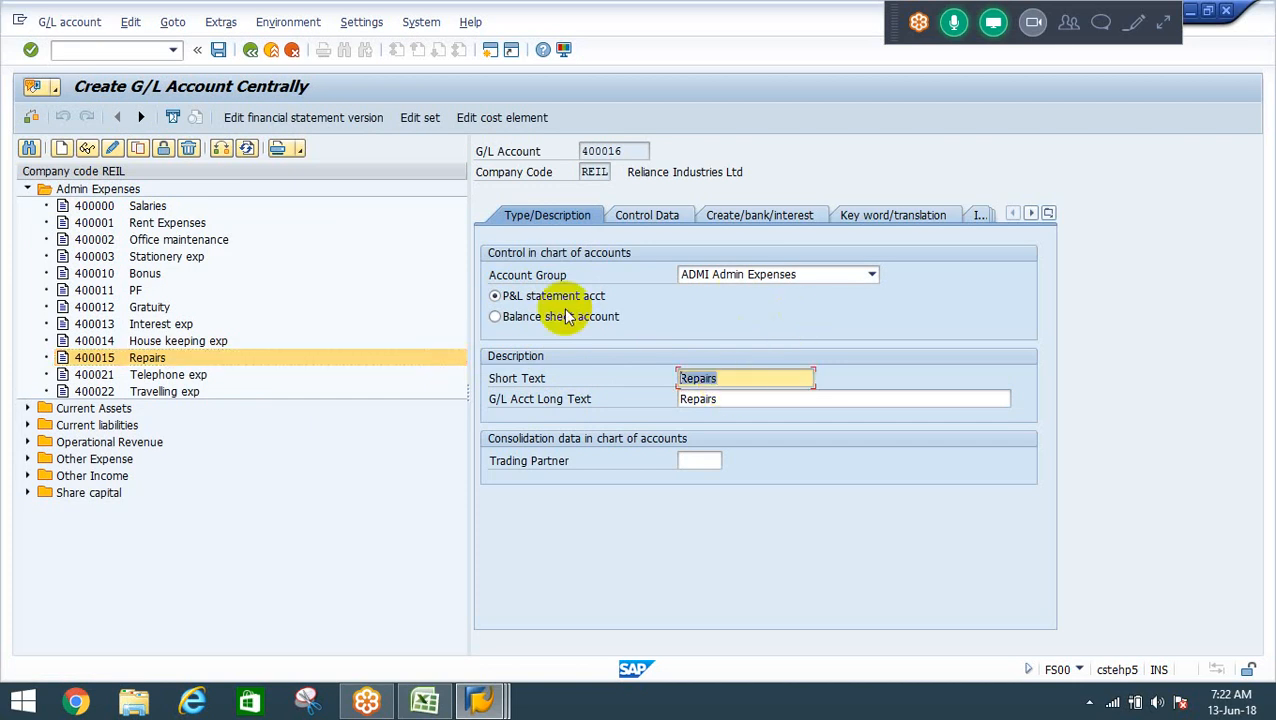
text(Depreciation)
key(Tab)
key(shift+Tab)
key(ctrl+c)
key(Tab)
key(ctrl+v)
key(ctrl+s)
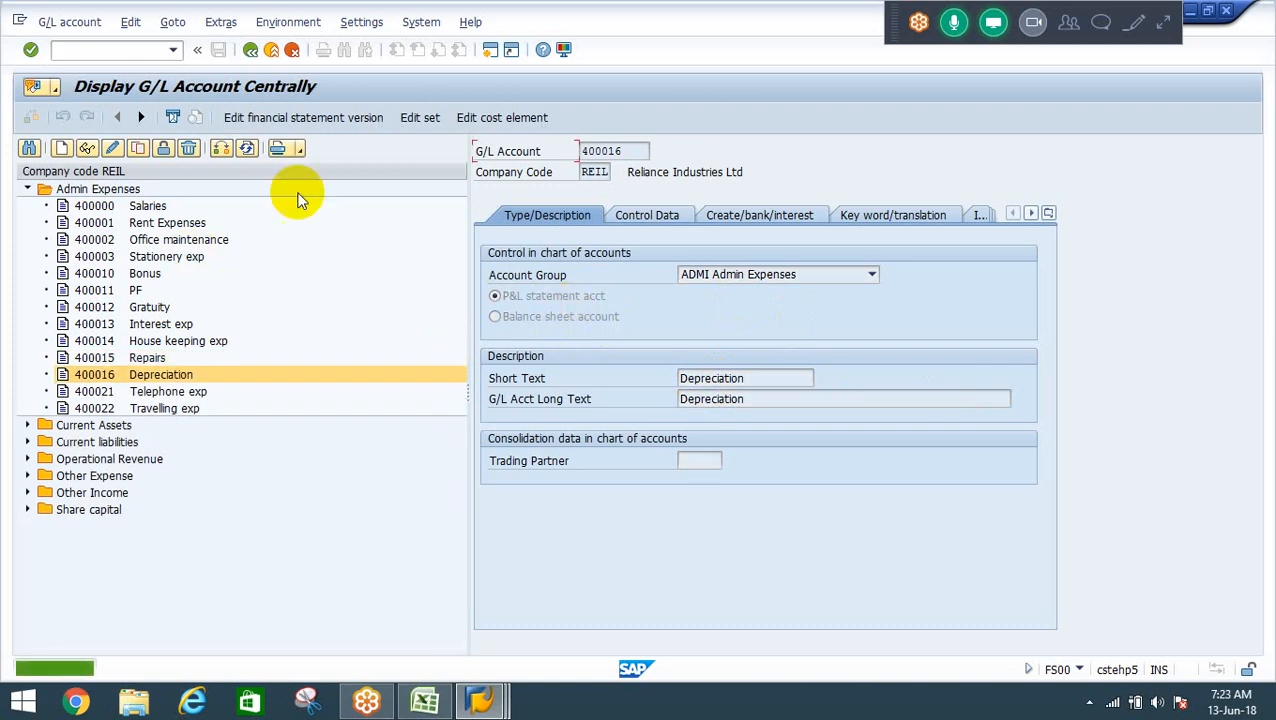
Create and save the cost element for Depreciation account 400016, valid from 01.04.2018, with cost element category 1.
click(500, 118)
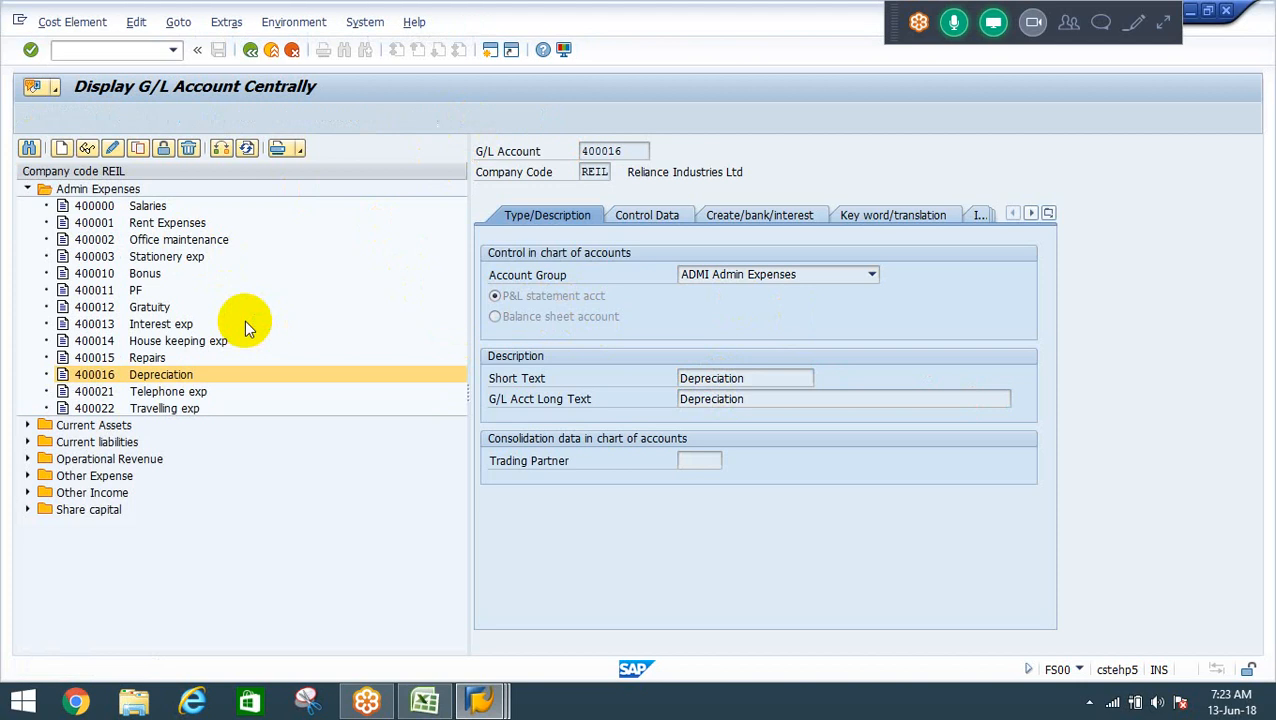
key(Down)
key(Down)
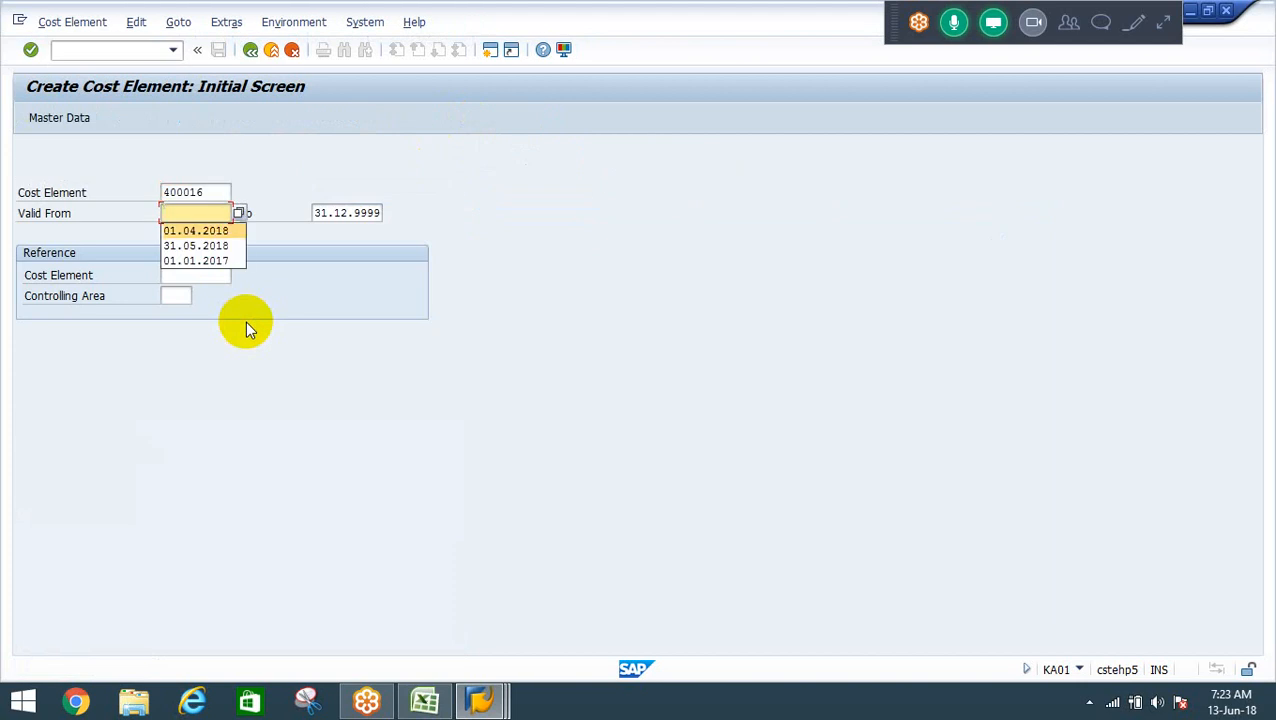
key(Return)
key(Return)
key(Tab)
key(Tab)
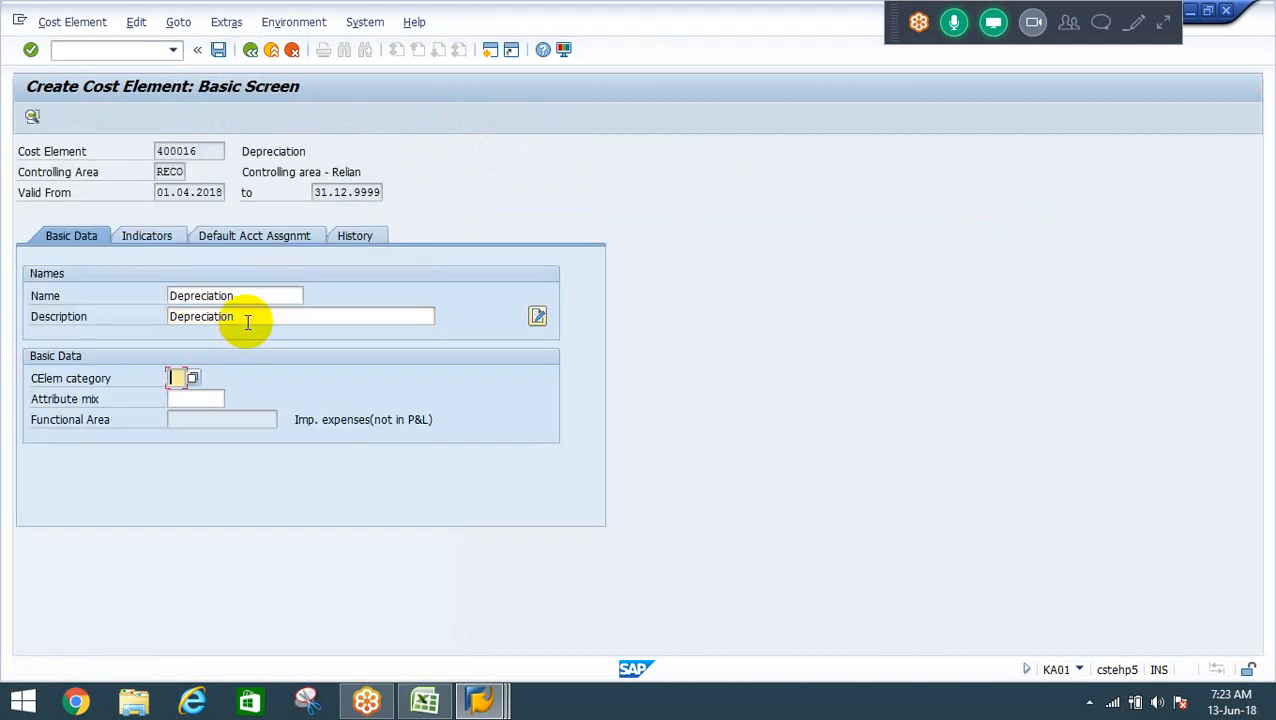
text(1)
key(Return)
key(ctrl+s)
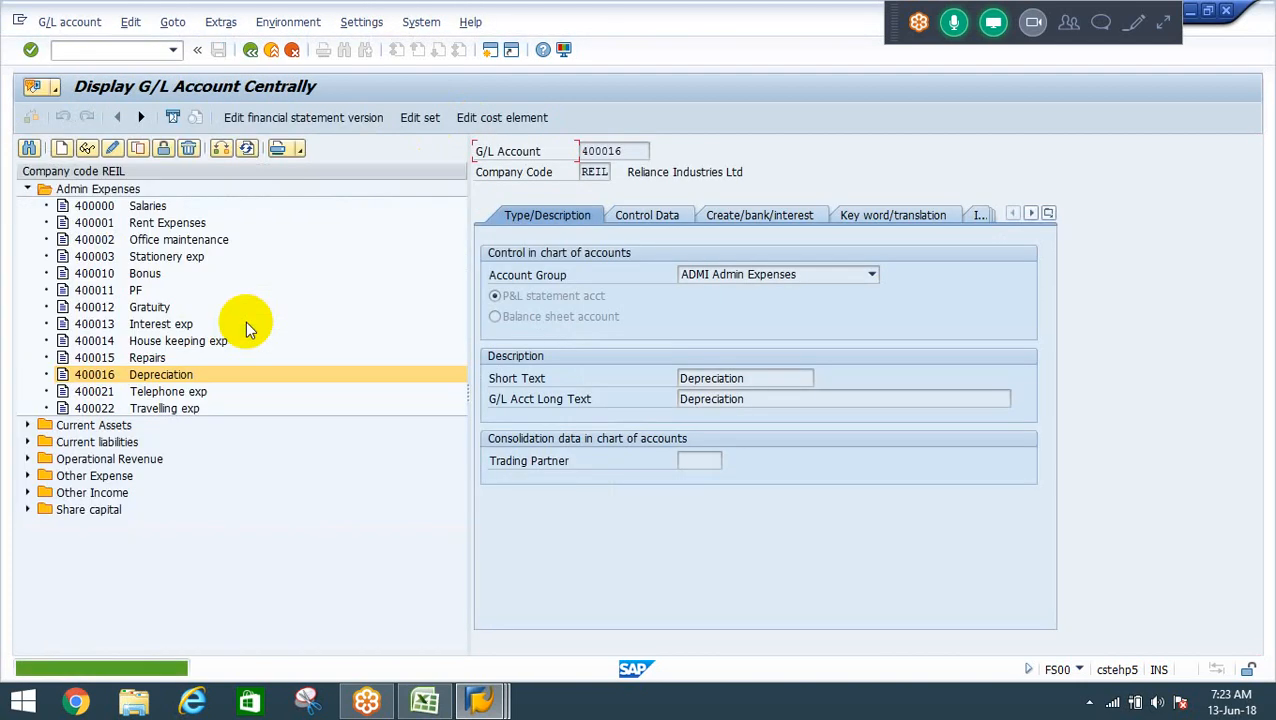
Create and save the cost element for Repairs account 400015, valid from 01.04.2018, with cost element category 1.
click(138, 358)
click(112, 148)
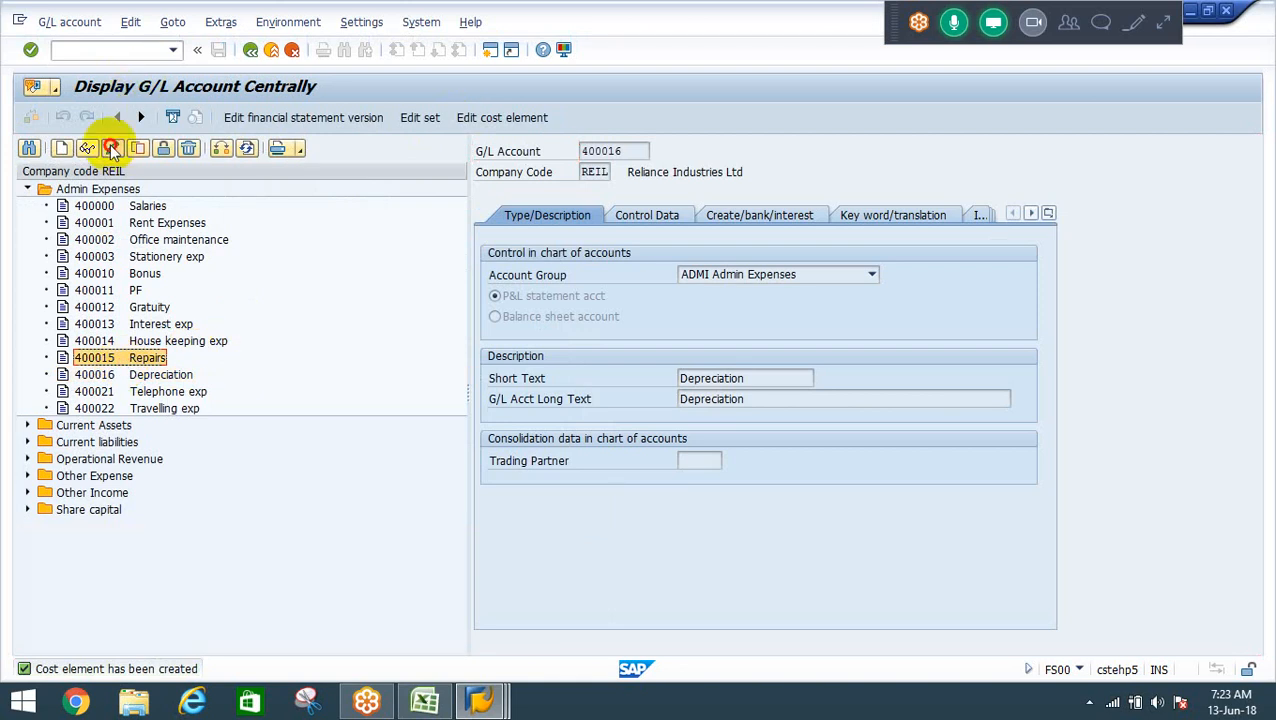
click(502, 119)
key(Return)
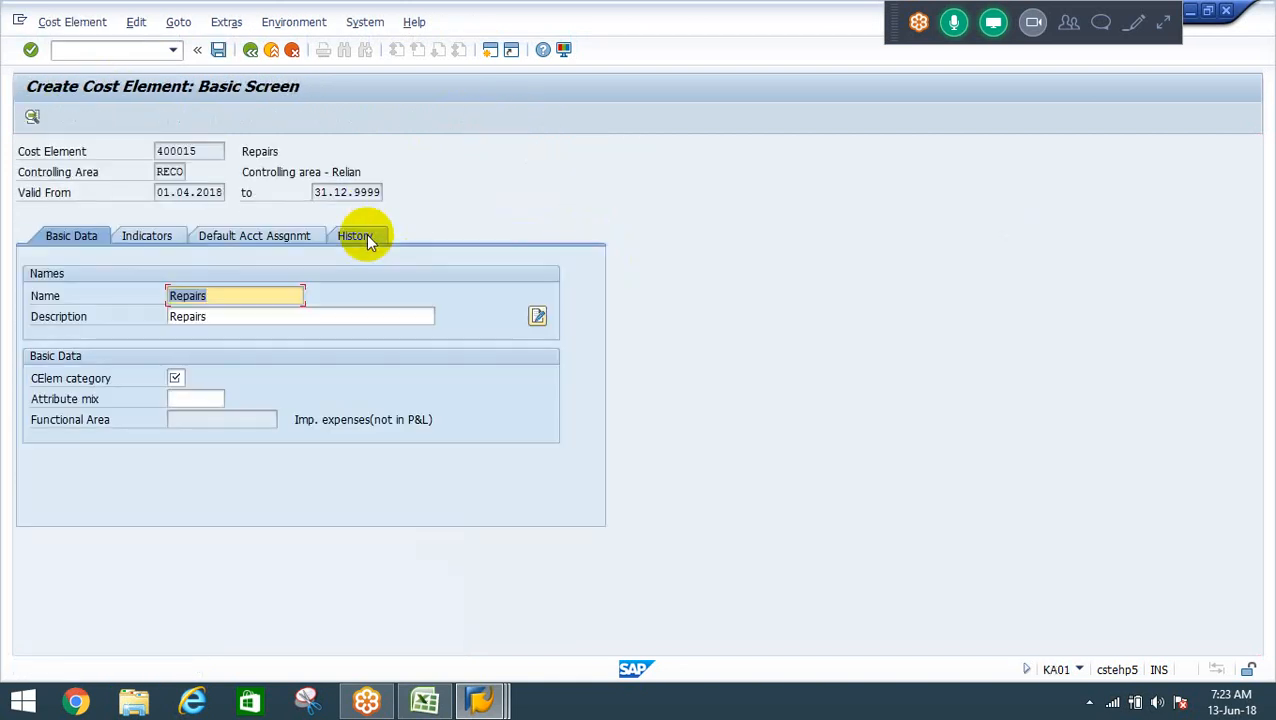
click(174, 377)
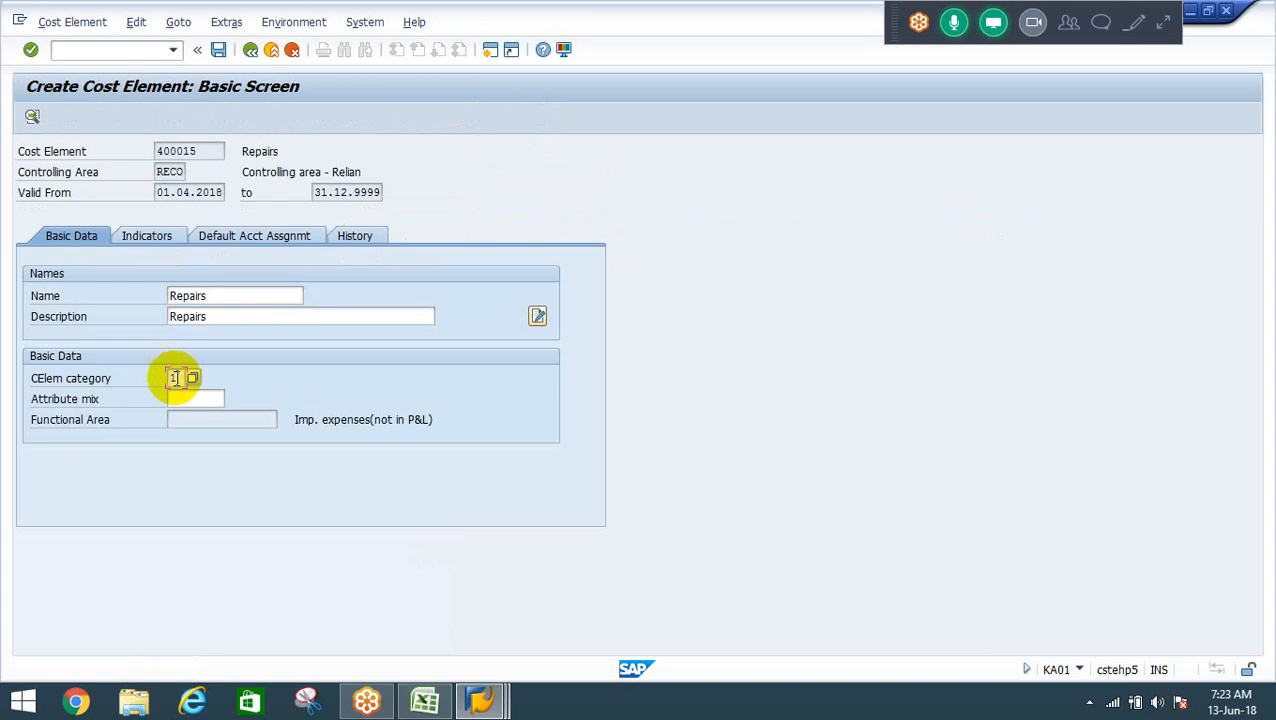
text(1)
key(ctrl+s)
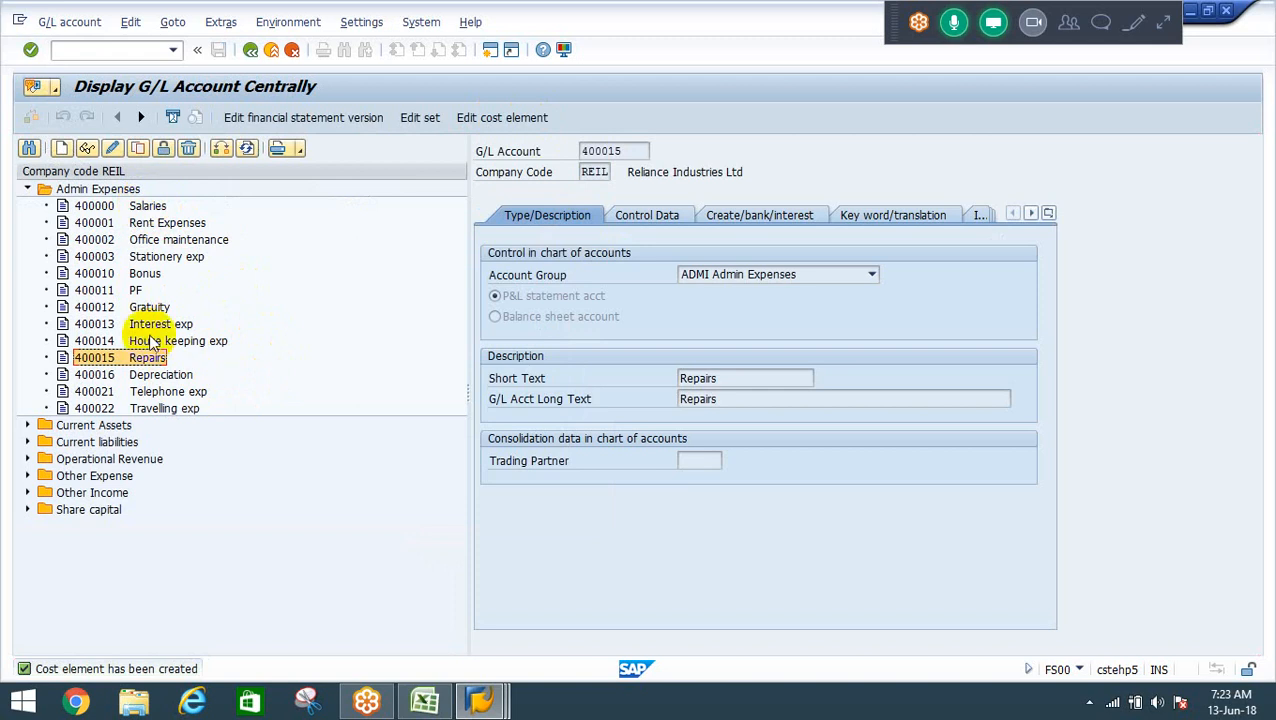
Return to the KP06 session and set the cost element range from 400000 to 400016.
key(alt+Tab)
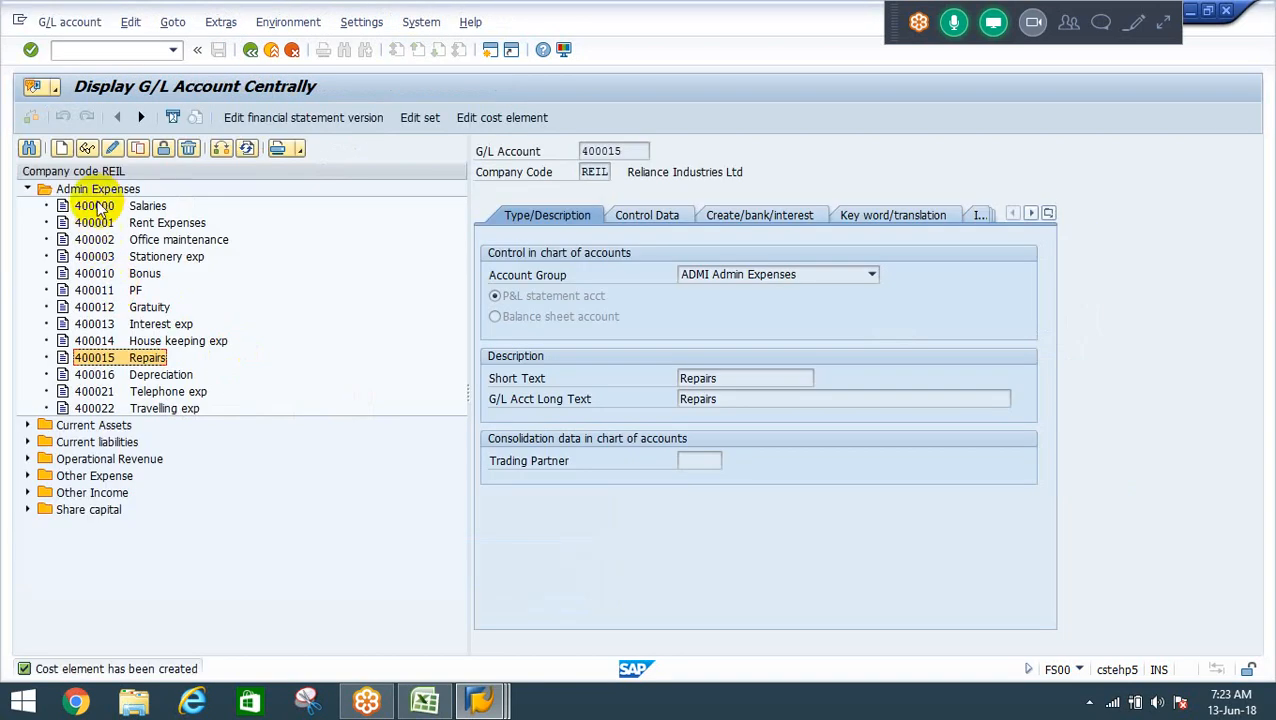
click(98, 207)
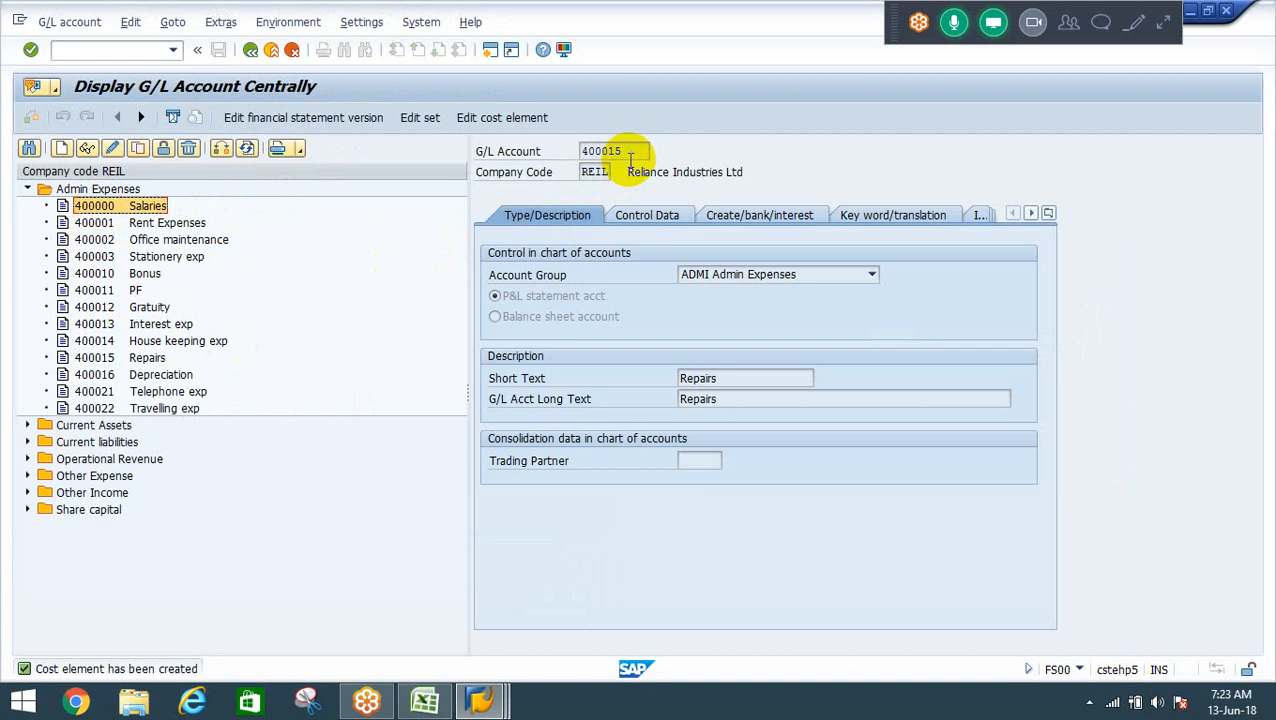
click(622, 153)
drag(622, 153, 541, 179)
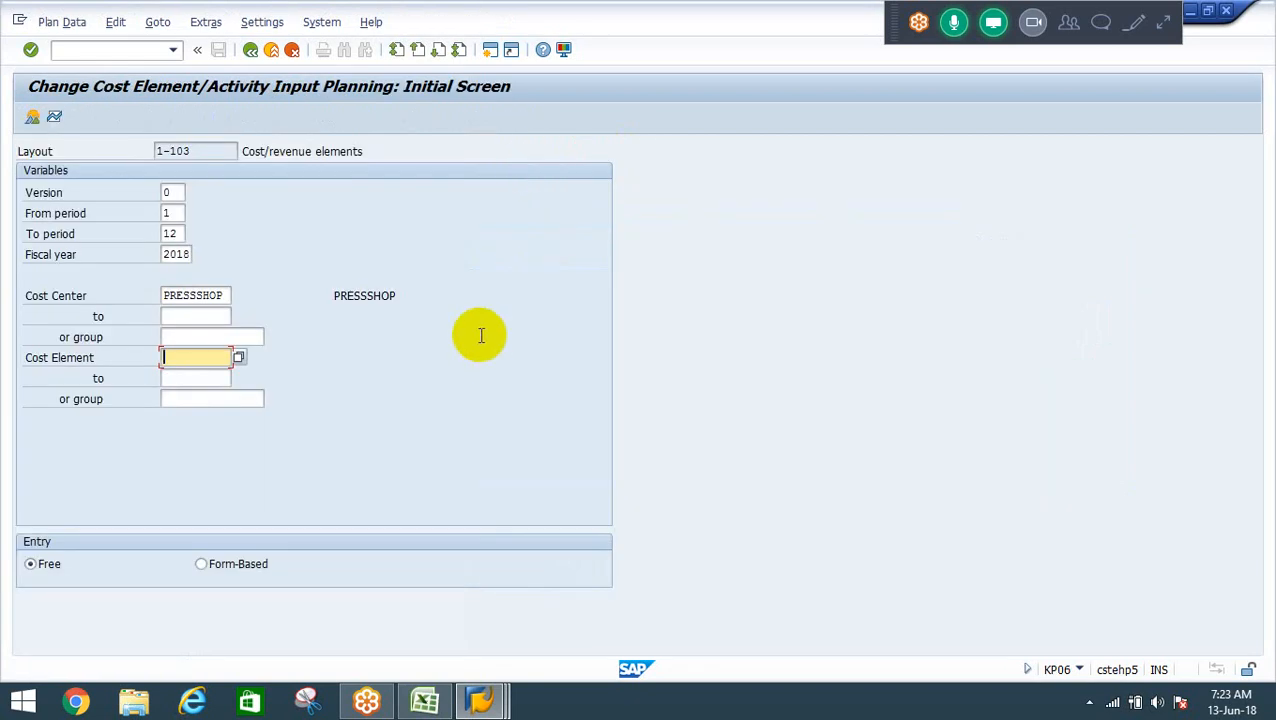
key(ctrl+v)
key(Tab)
key(ctrl+v)
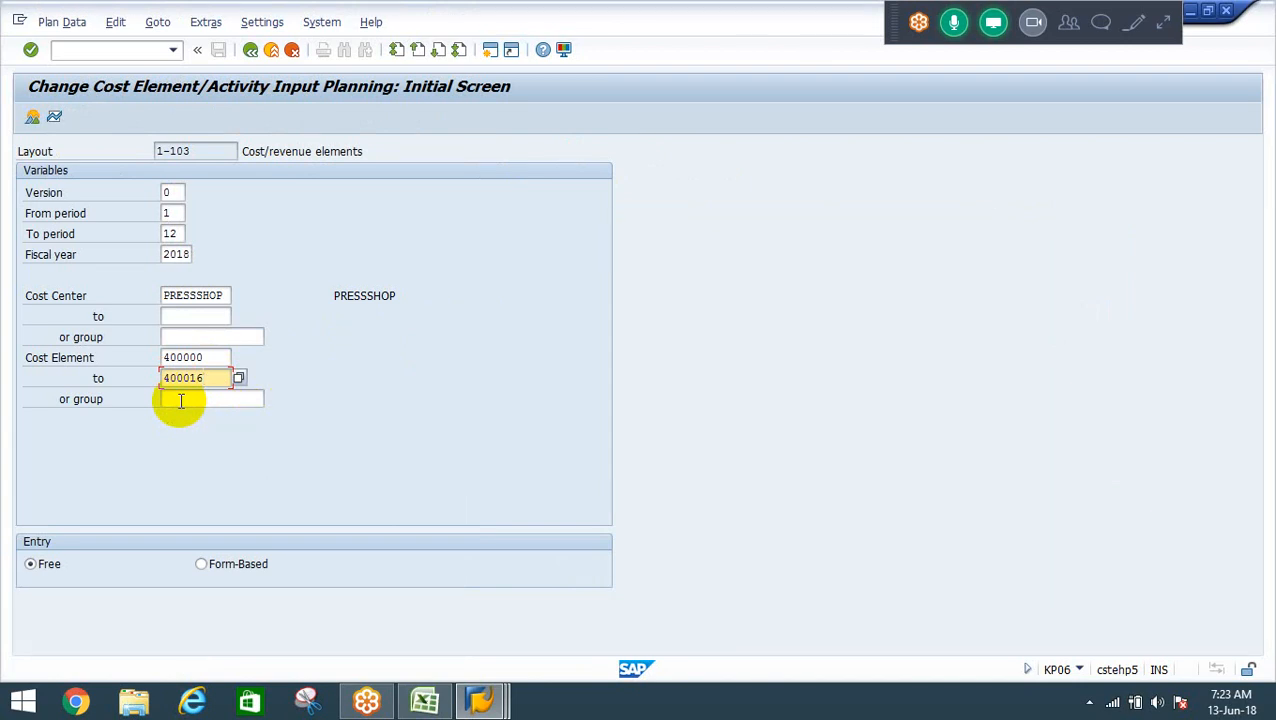
Choose form-based entry and open the planning overview screen for the PRESSSHOP cost center.
click(201, 564)
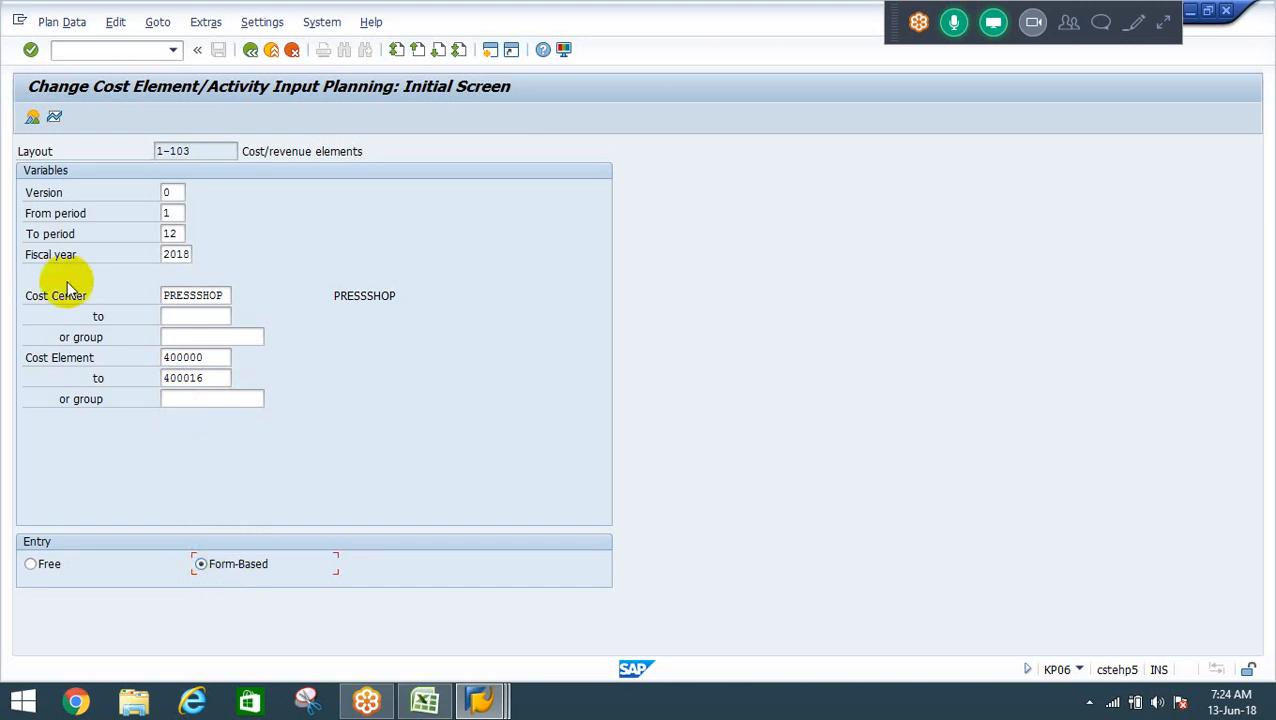
click(31, 122)
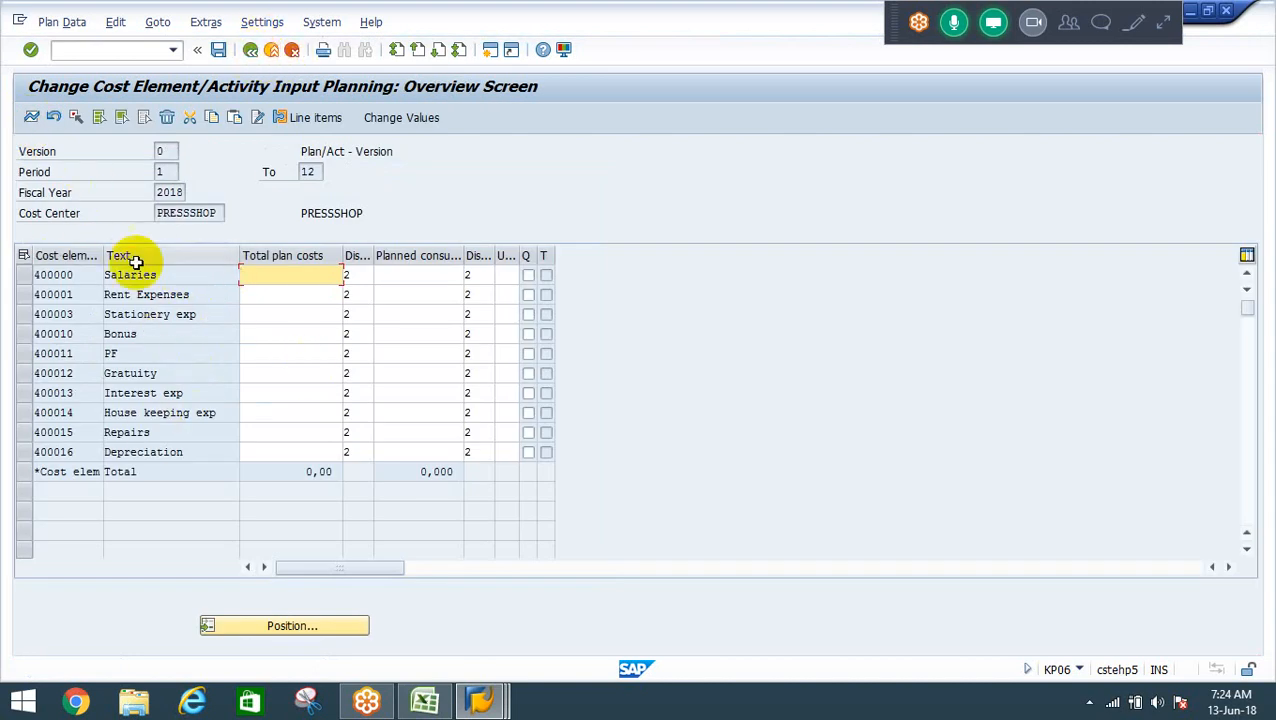
View the planning overview in free entry mode, and reopen it with form-based entry.
click(250, 49)
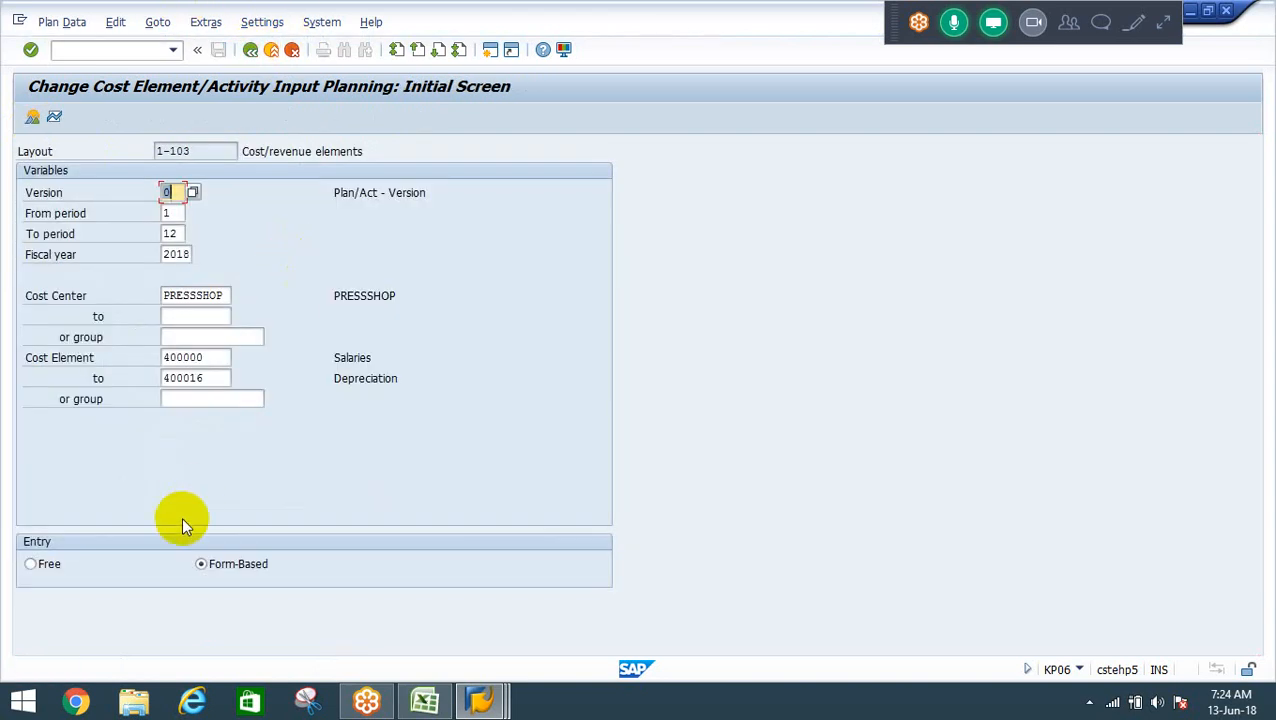
click(38, 564)
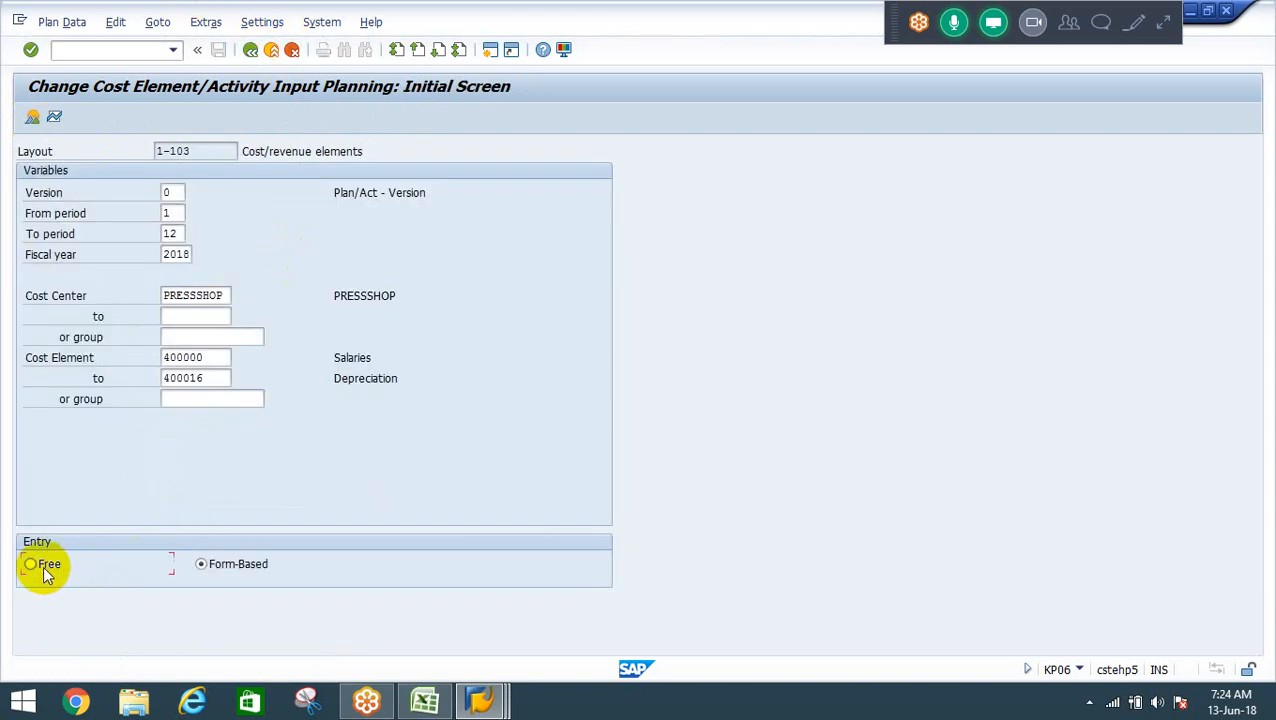
click(32, 116)
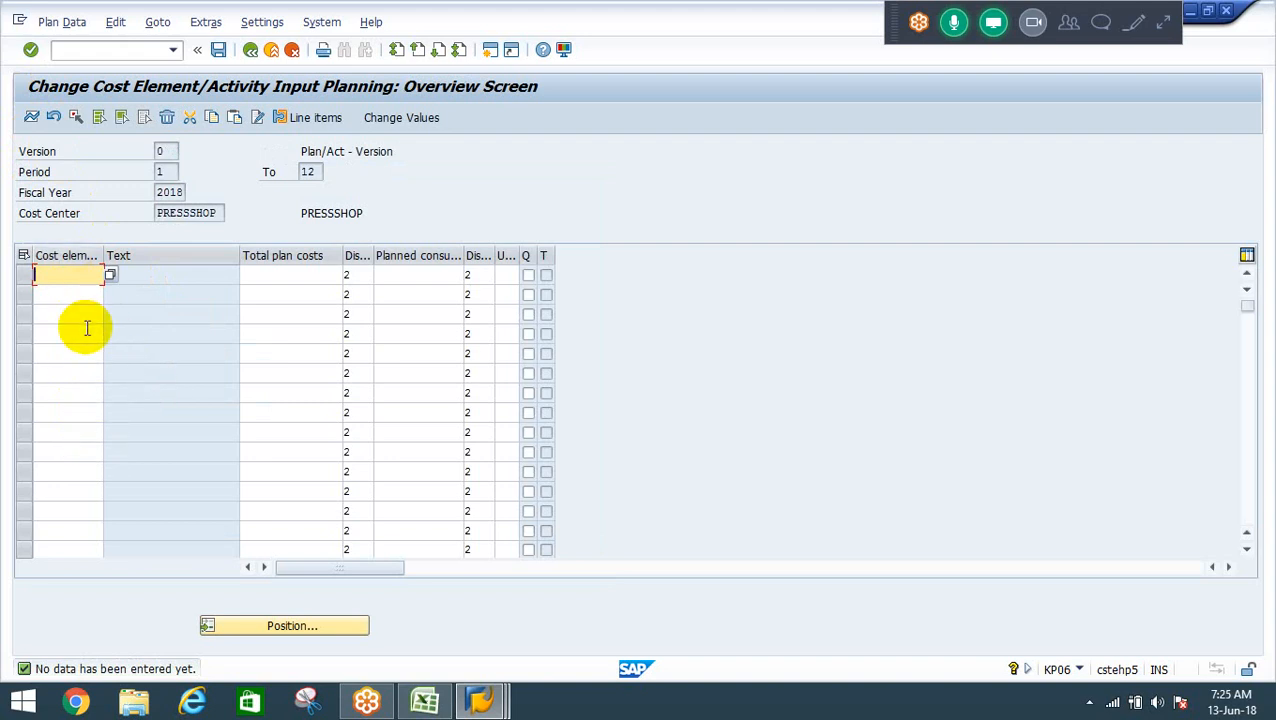
click(250, 50)
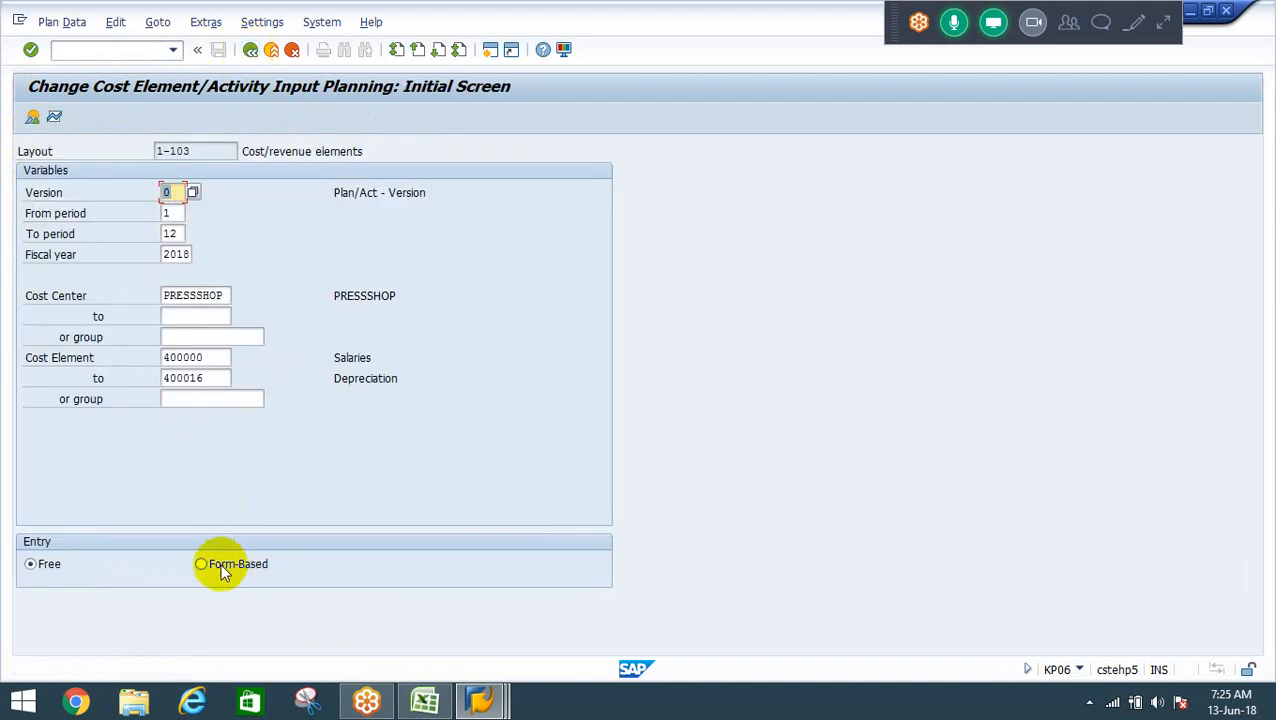
click(222, 565)
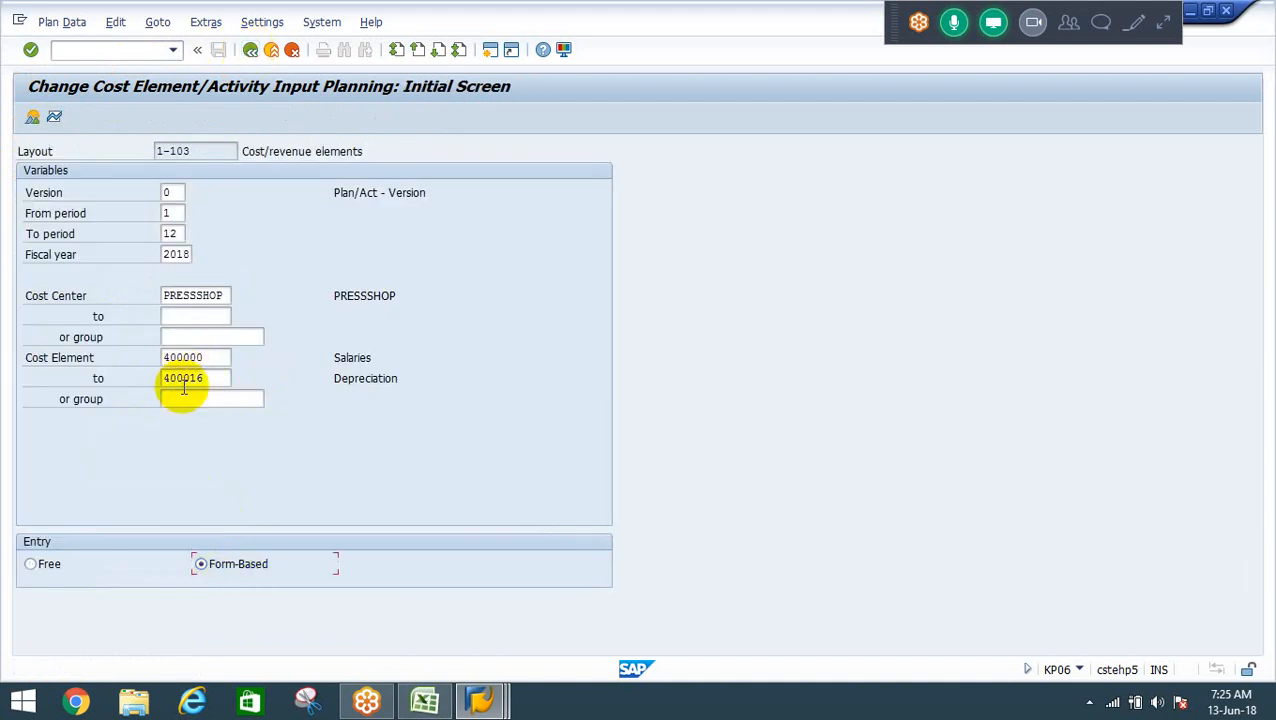
click(32, 117)
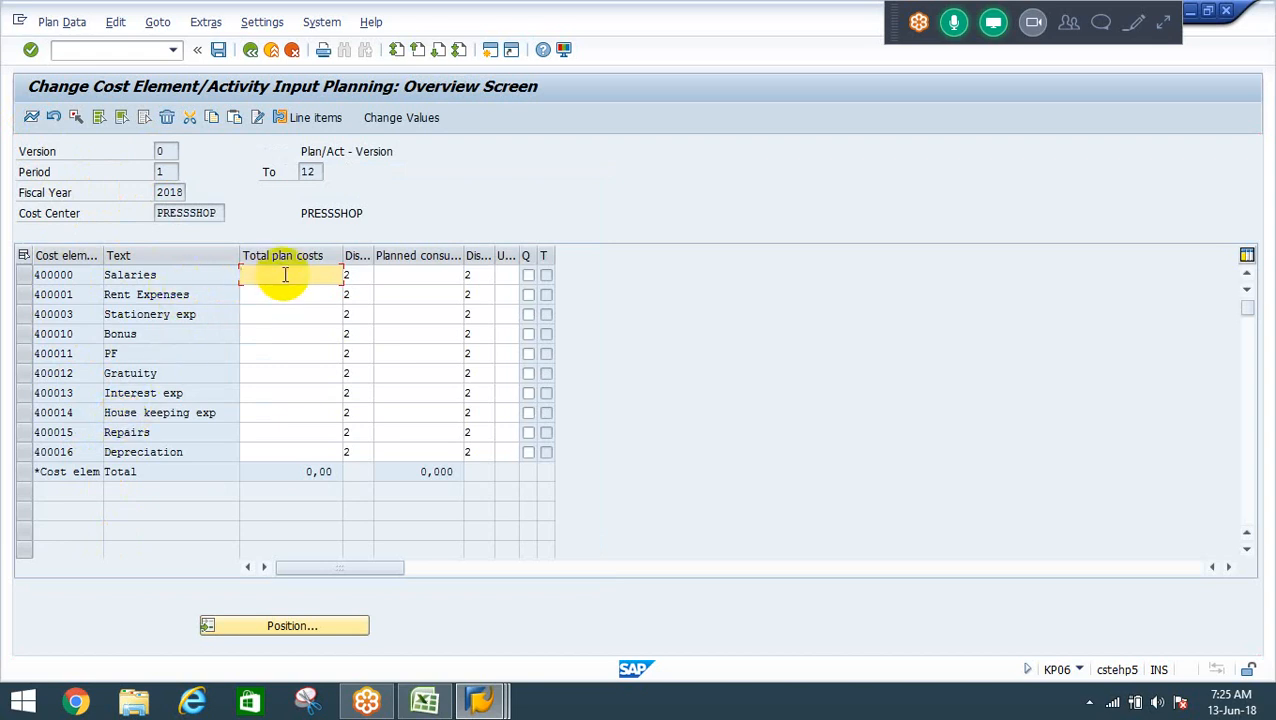
Enter total plan costs of 120000 for Salaries, 6000 for Bonus, 6000 for PF and 1200 for Gratuity.
text(120000)
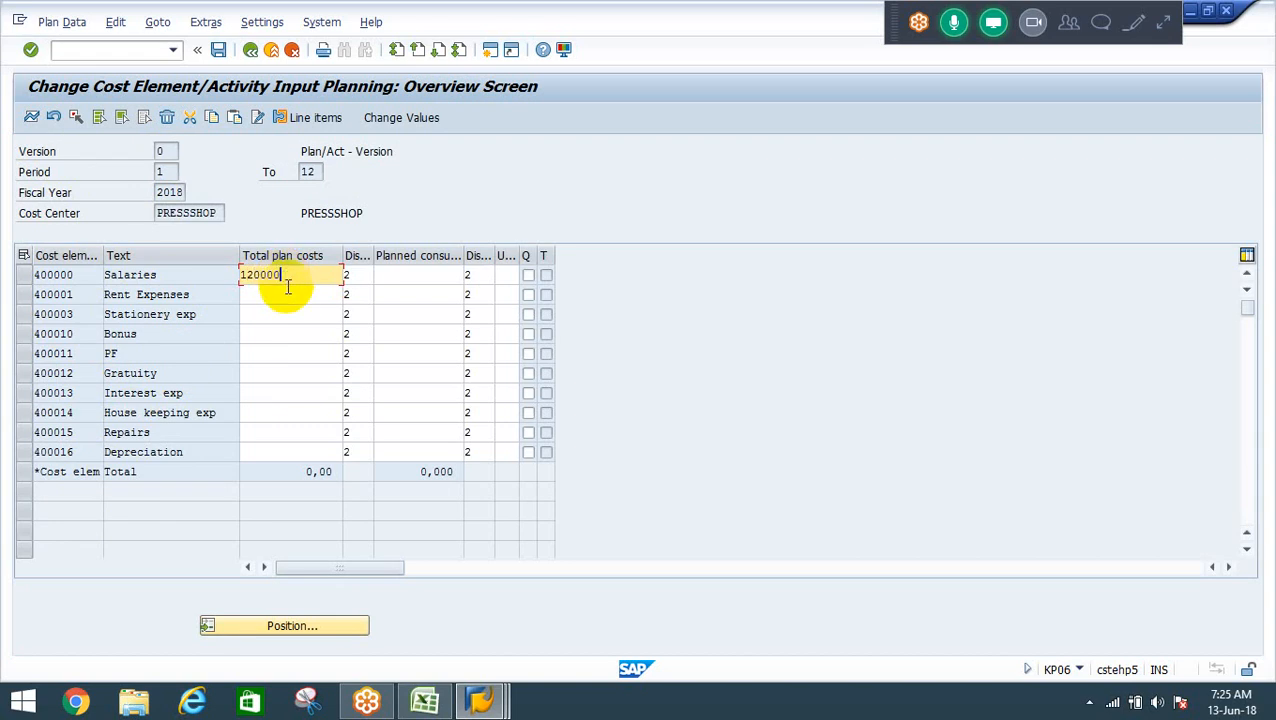
click(281, 336)
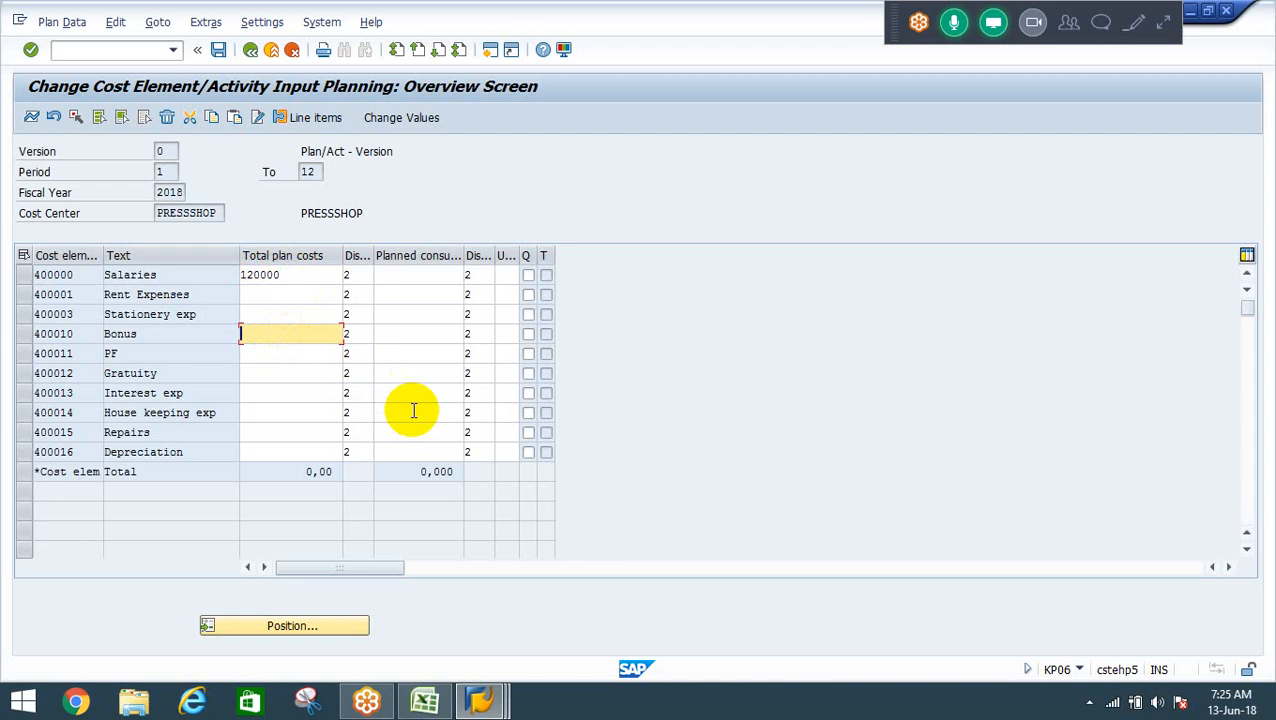
text(6000)
key(Down)
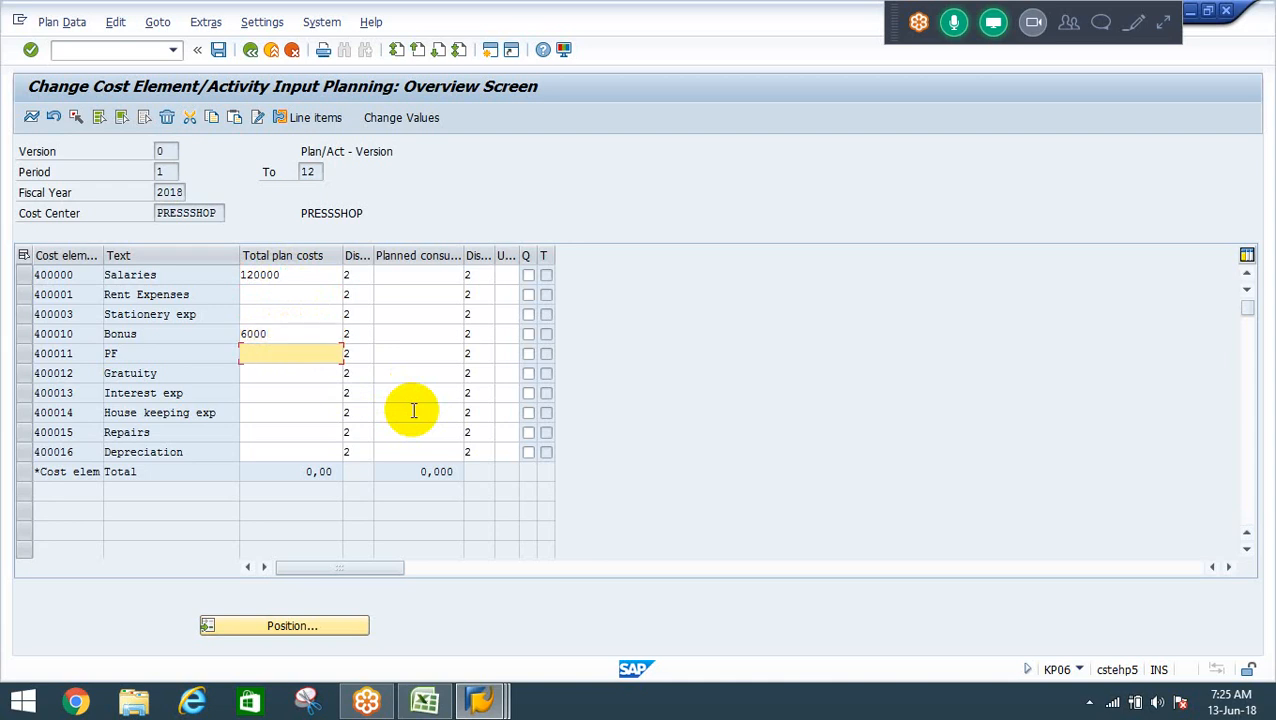
text(6000)
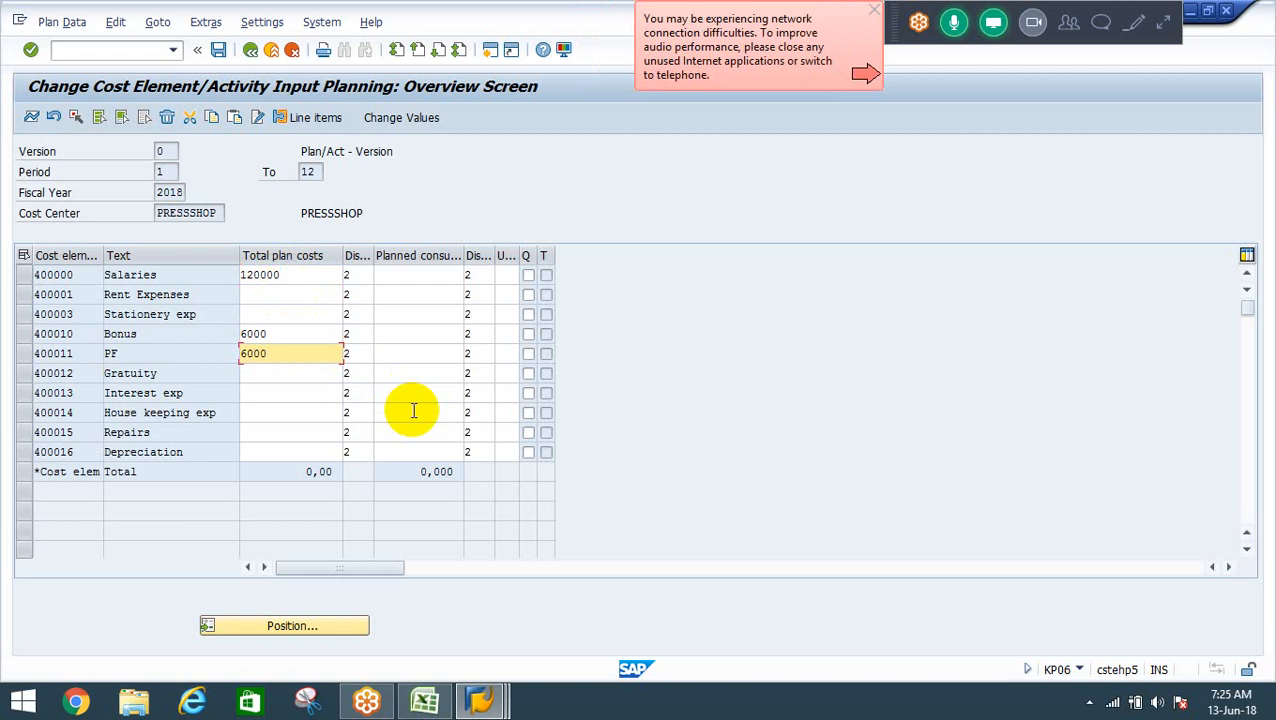
click(247, 373)
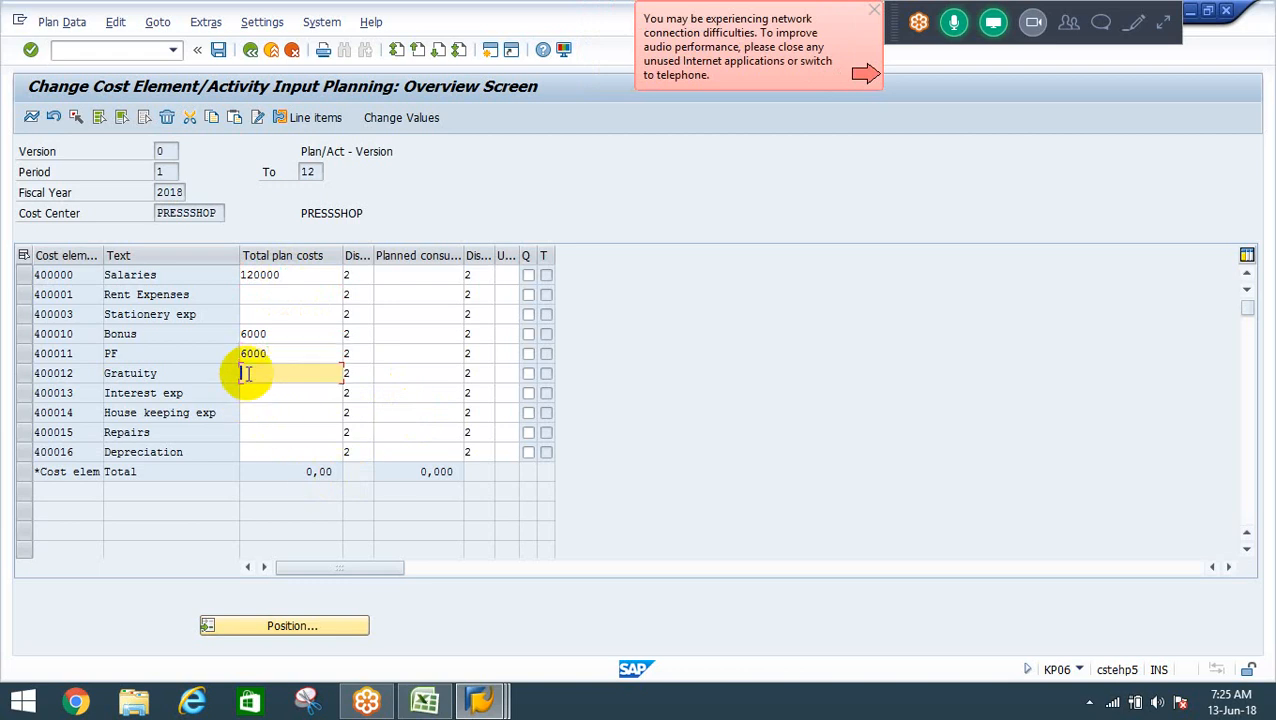
text(1200)
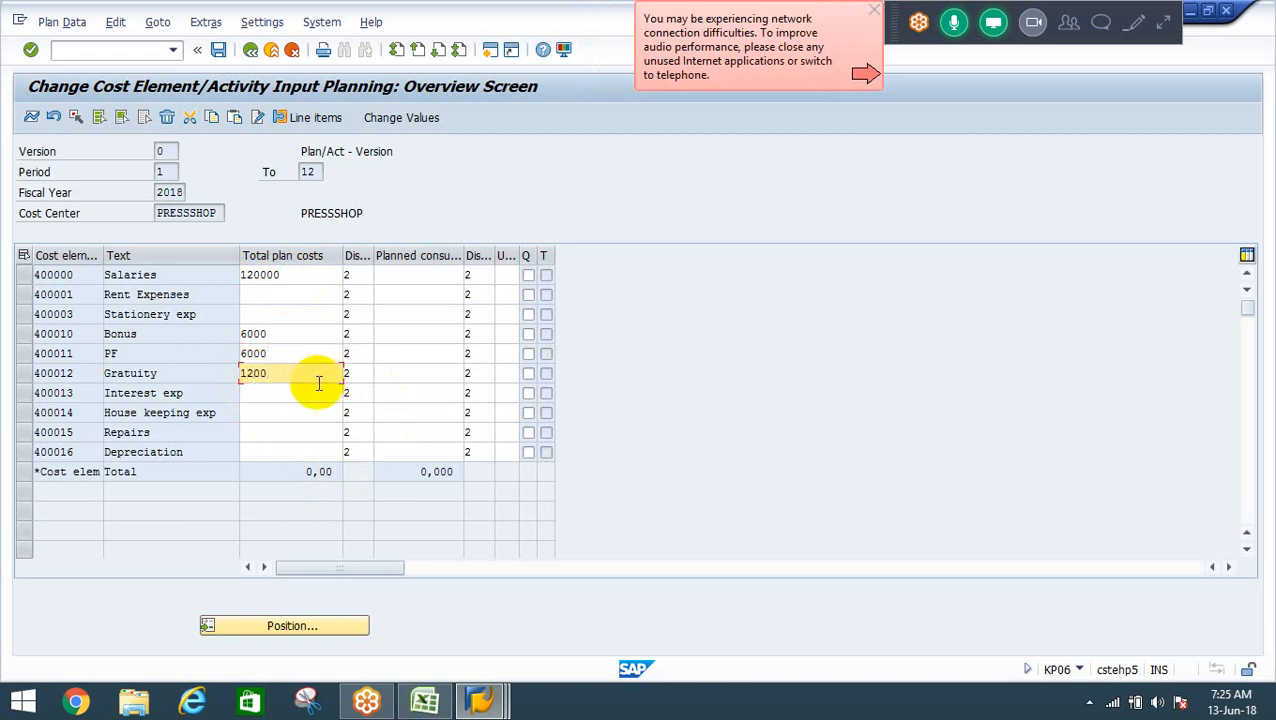
Enter total plan costs of 60000 for Depreciation and 30000 for Repairs.
click(250, 438)
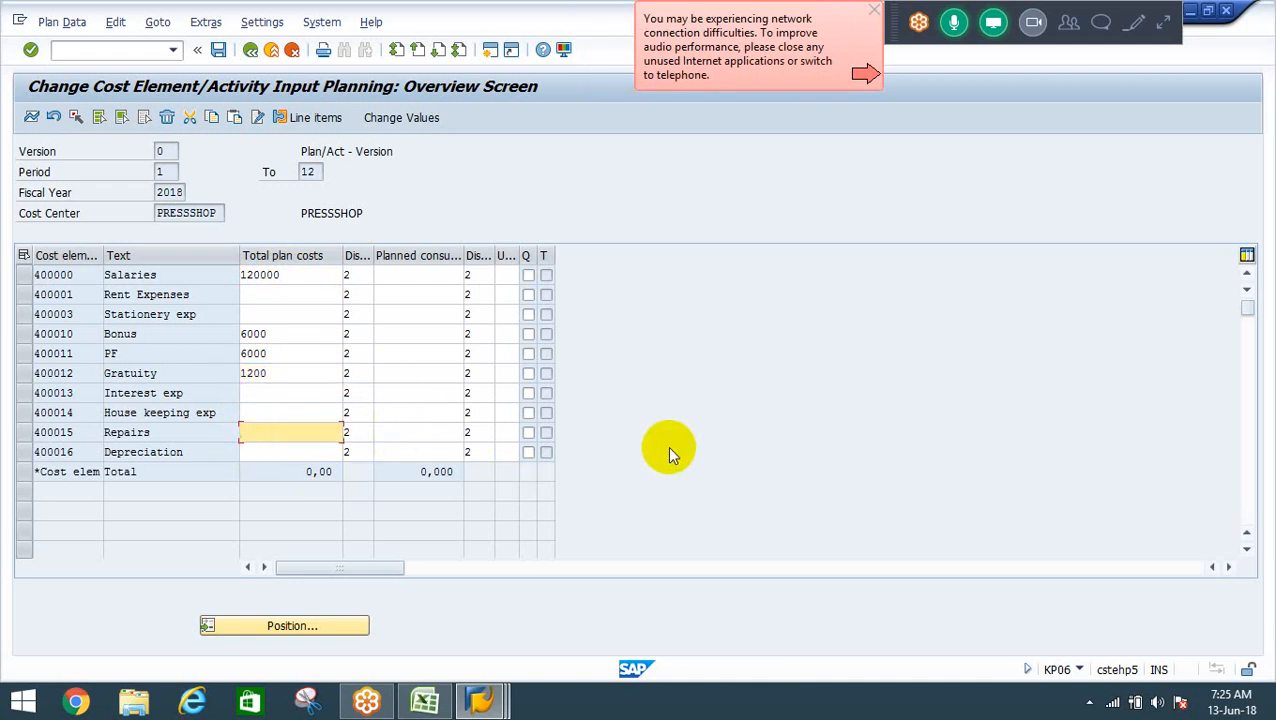
key(Down)
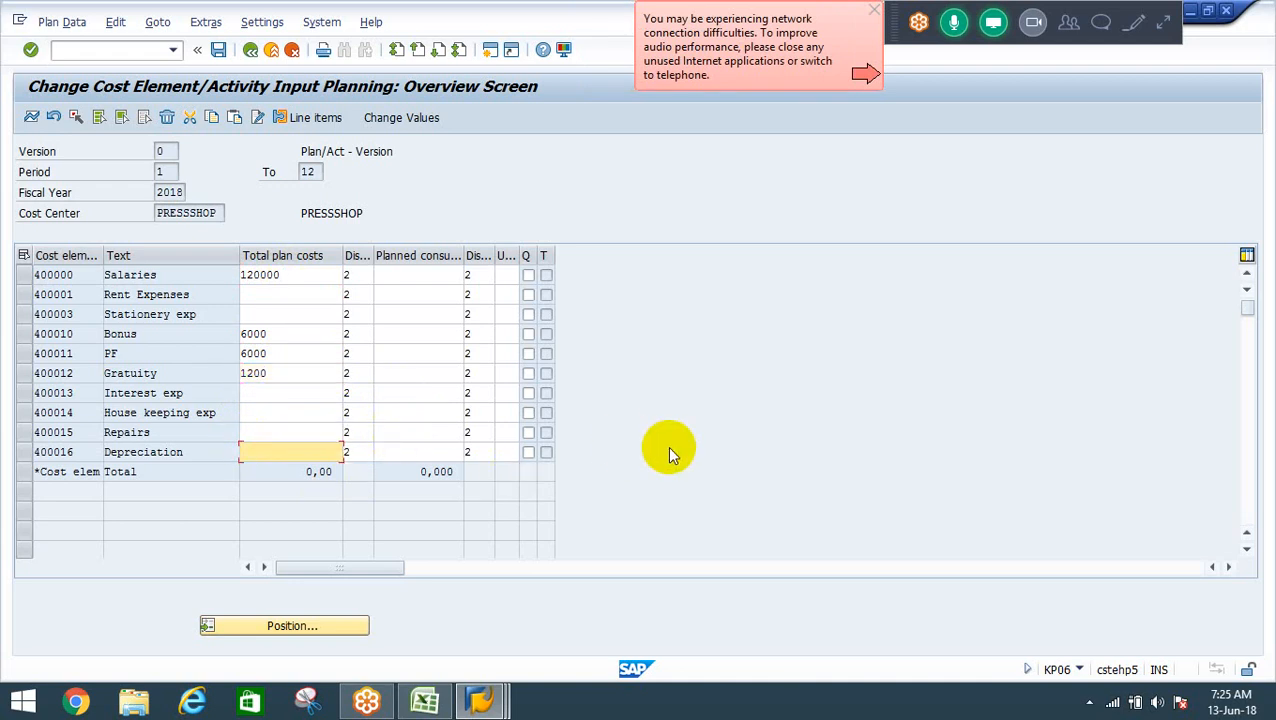
text(60000)
key(Up)
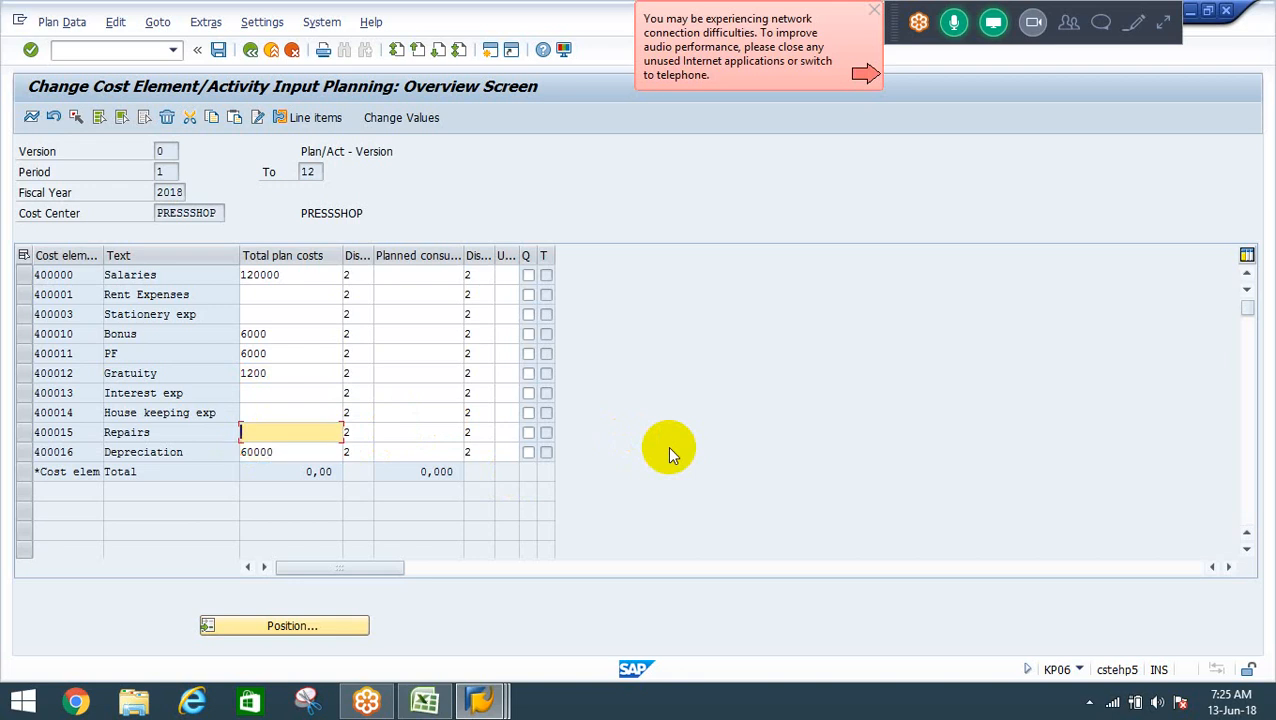
text(30000)
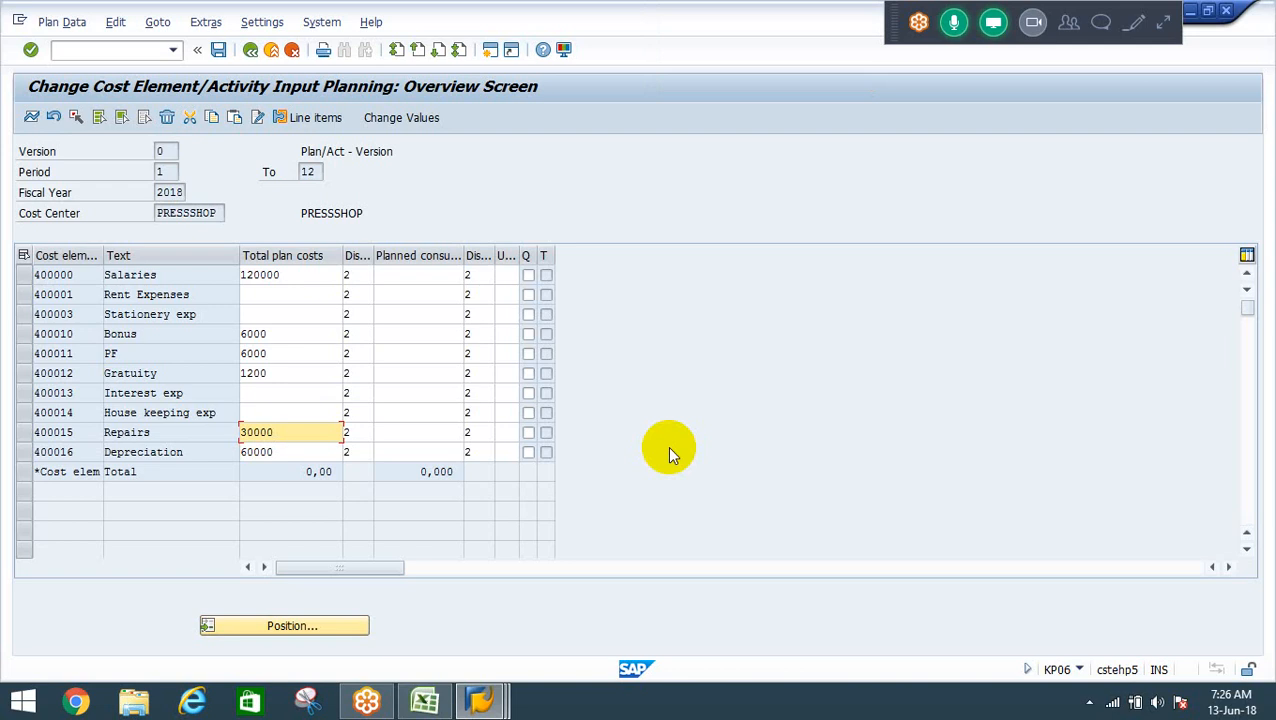
Review the available distribution keys for the Salaries plan costs without choosing one, and check the planning period.
click(364, 276)
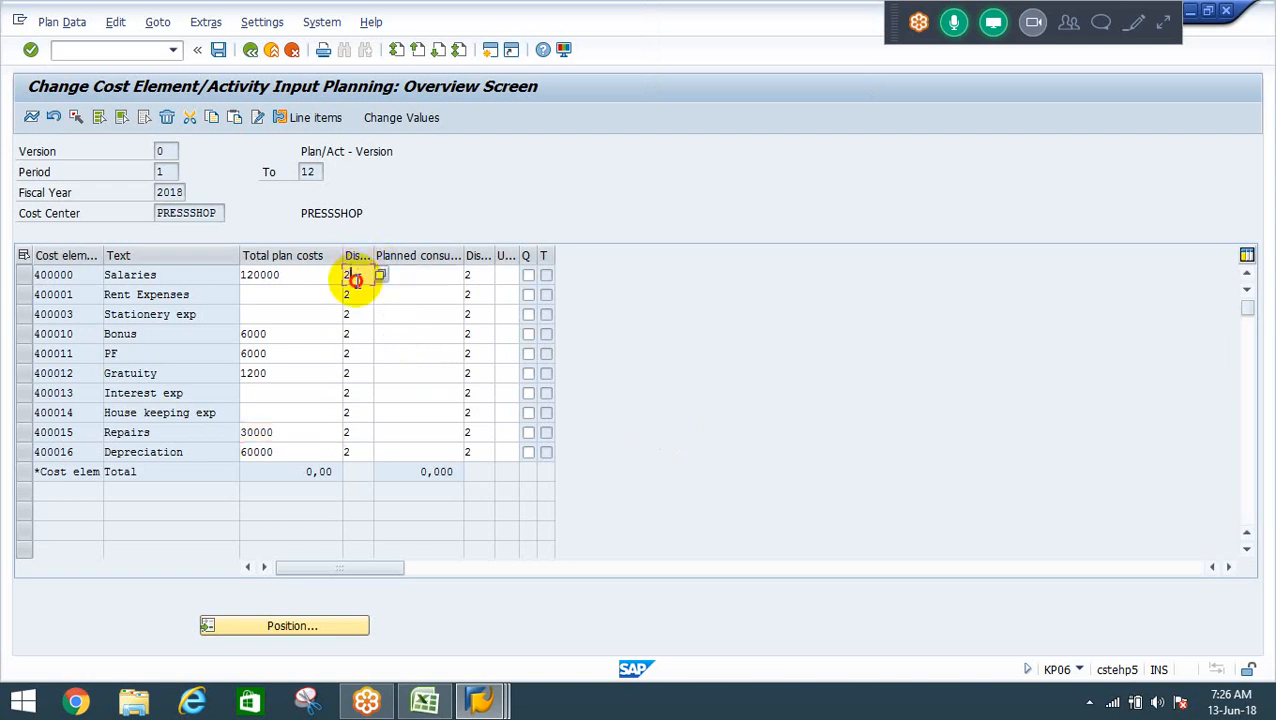
click(380, 275)
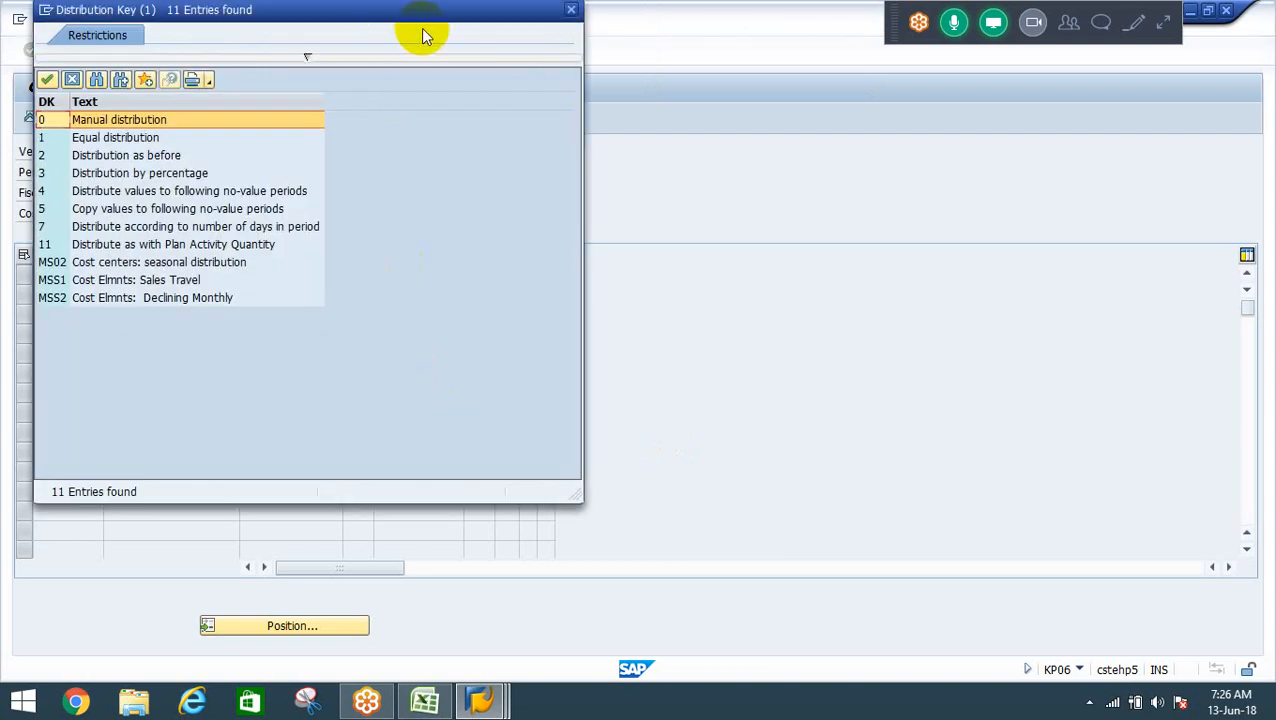
drag(398, 17, 1011, 171)
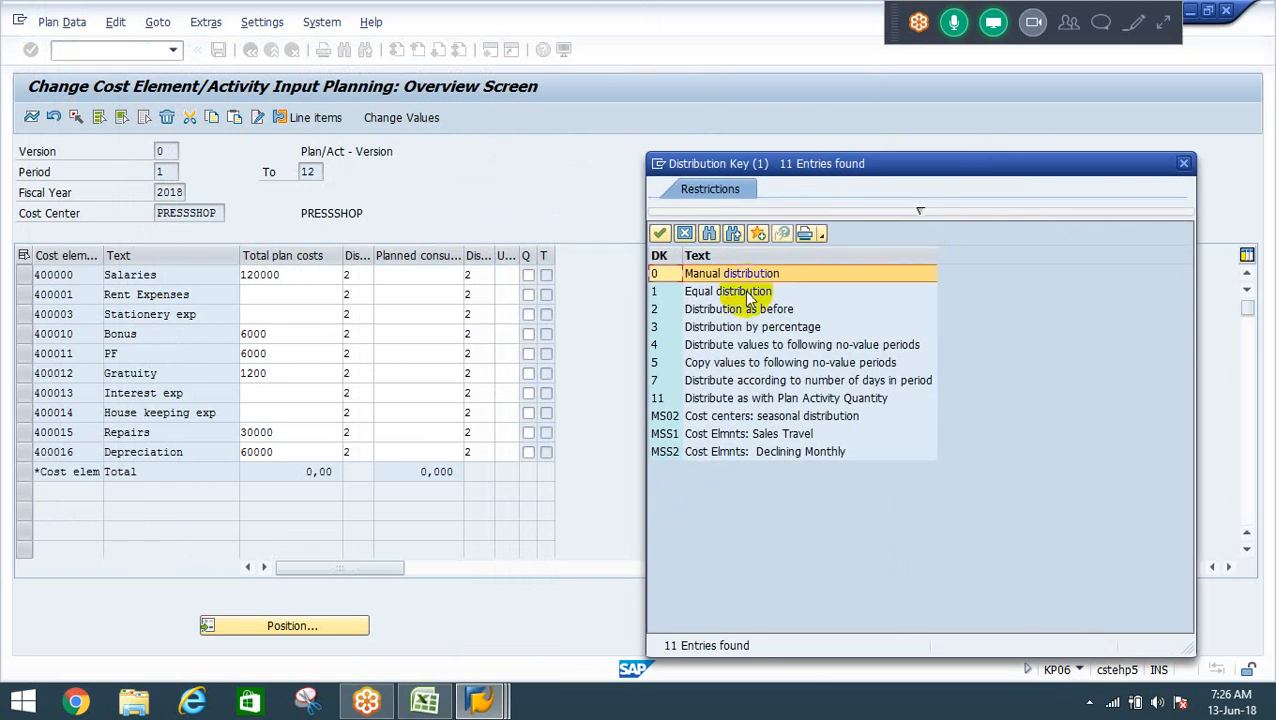
click(1182, 165)
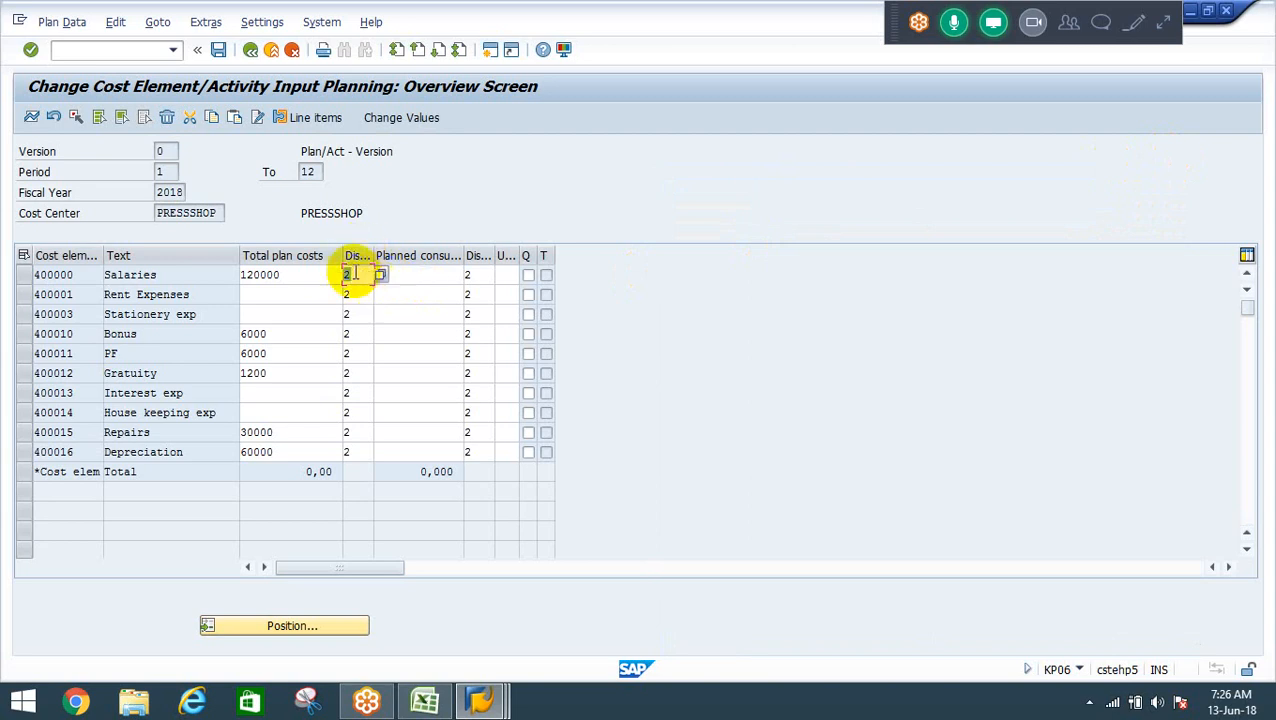
click(166, 172)
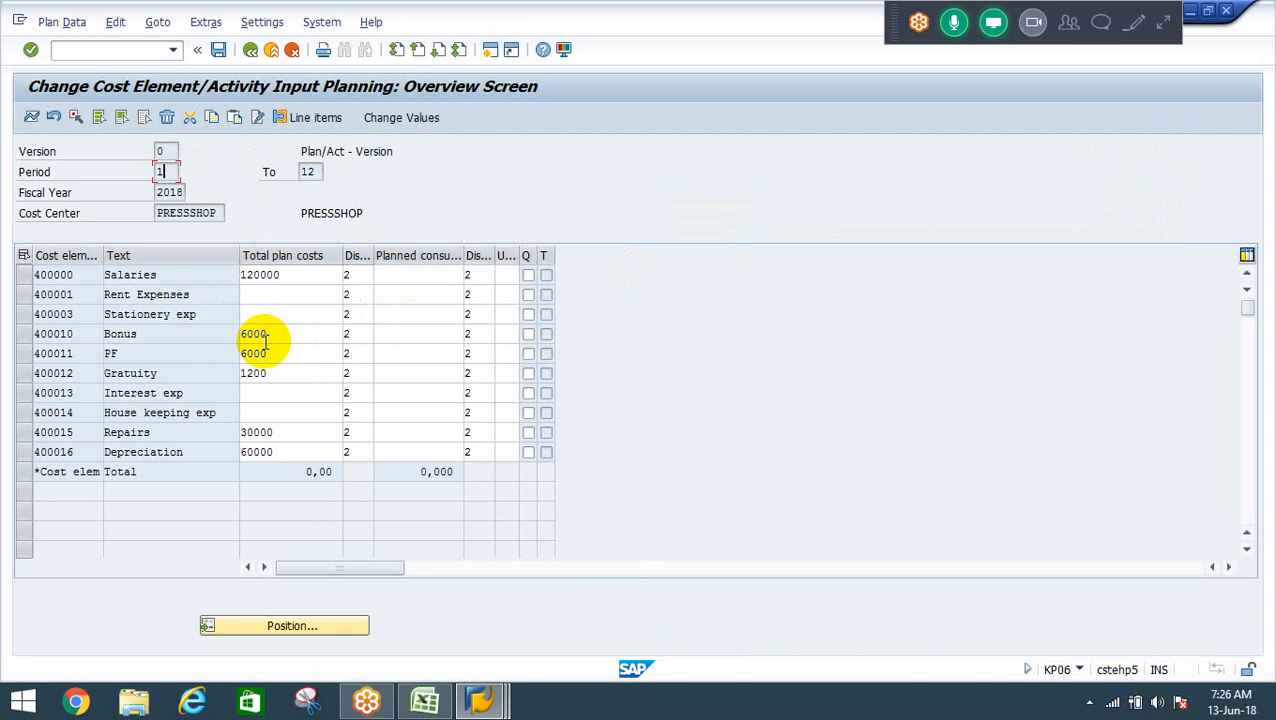
Set the distribution key for the Salaries plan costs to 1, Equal distribution, from the list of possible values.
click(359, 279)
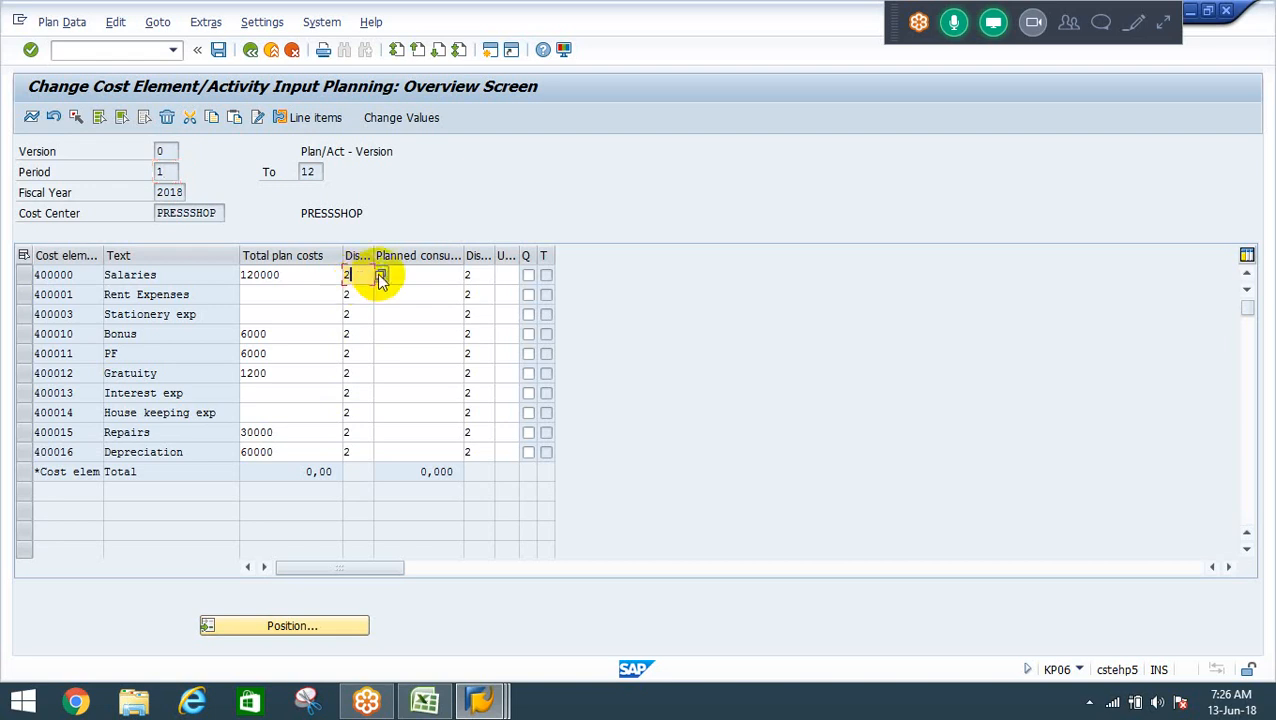
click(381, 277)
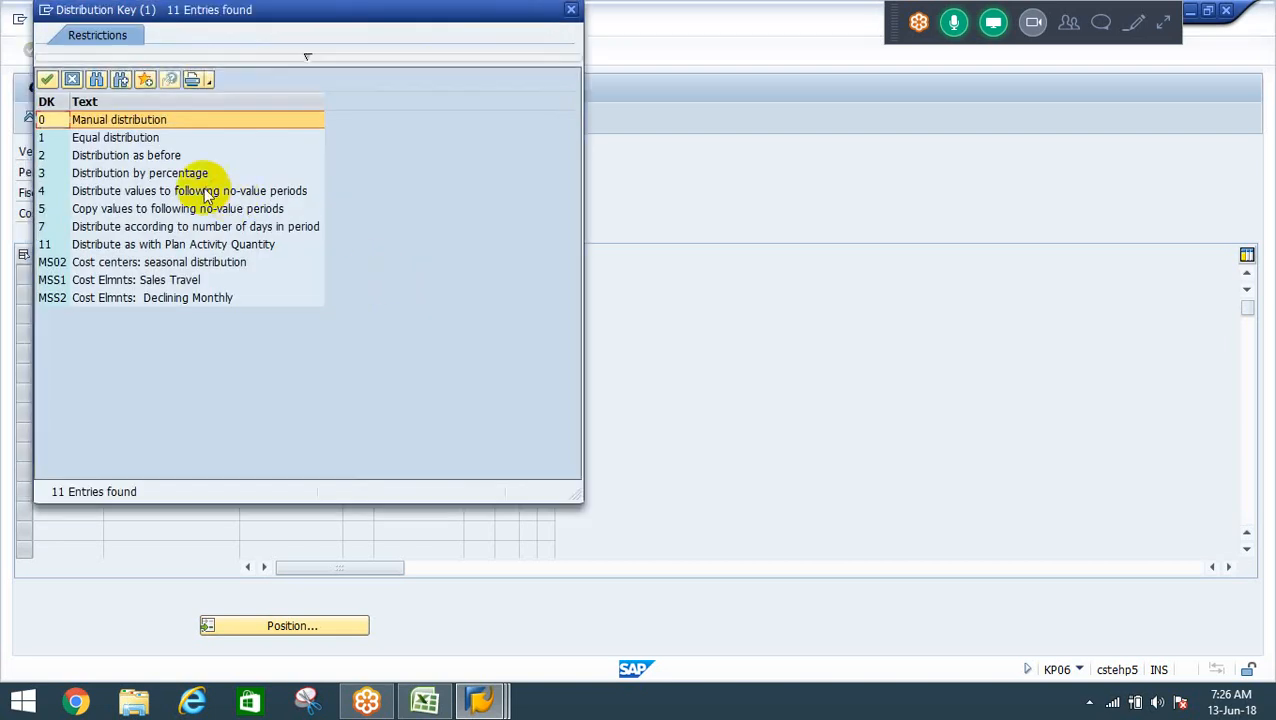
click(84, 139)
double_click(84, 139)
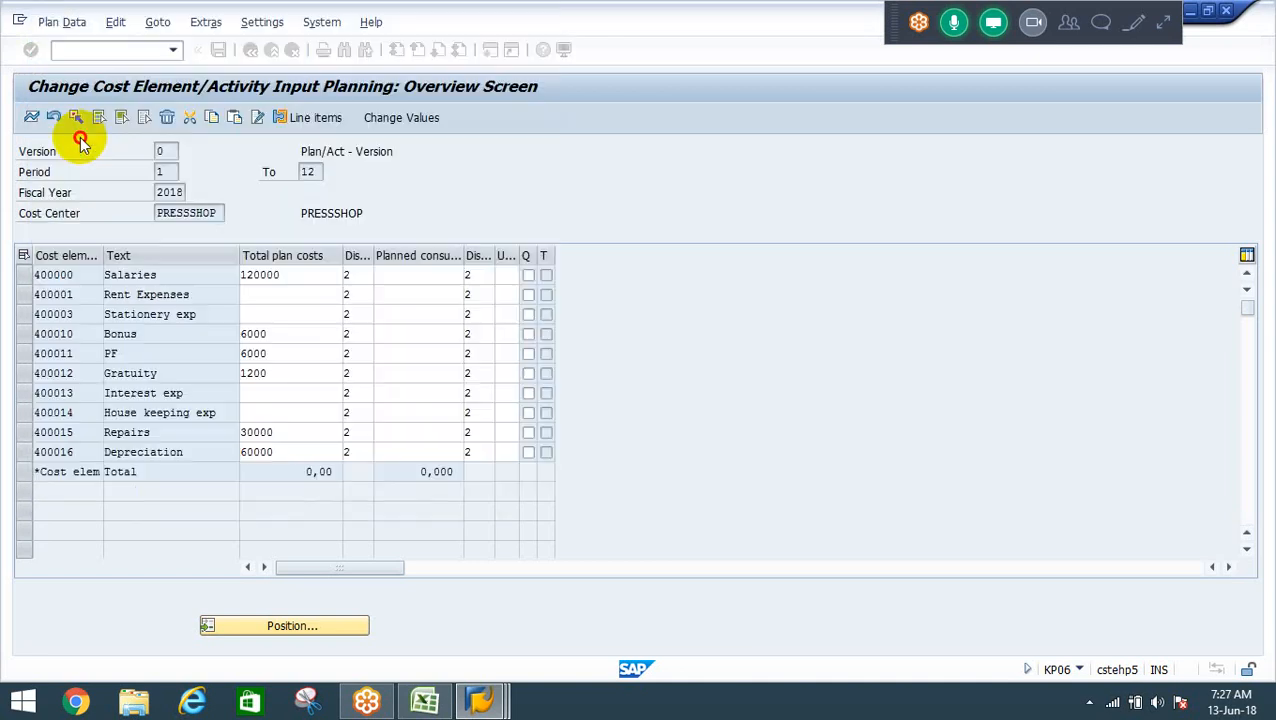
Set the plan cost distribution key to 1 for Bonus, PF and Gratuity.
click(356, 294)
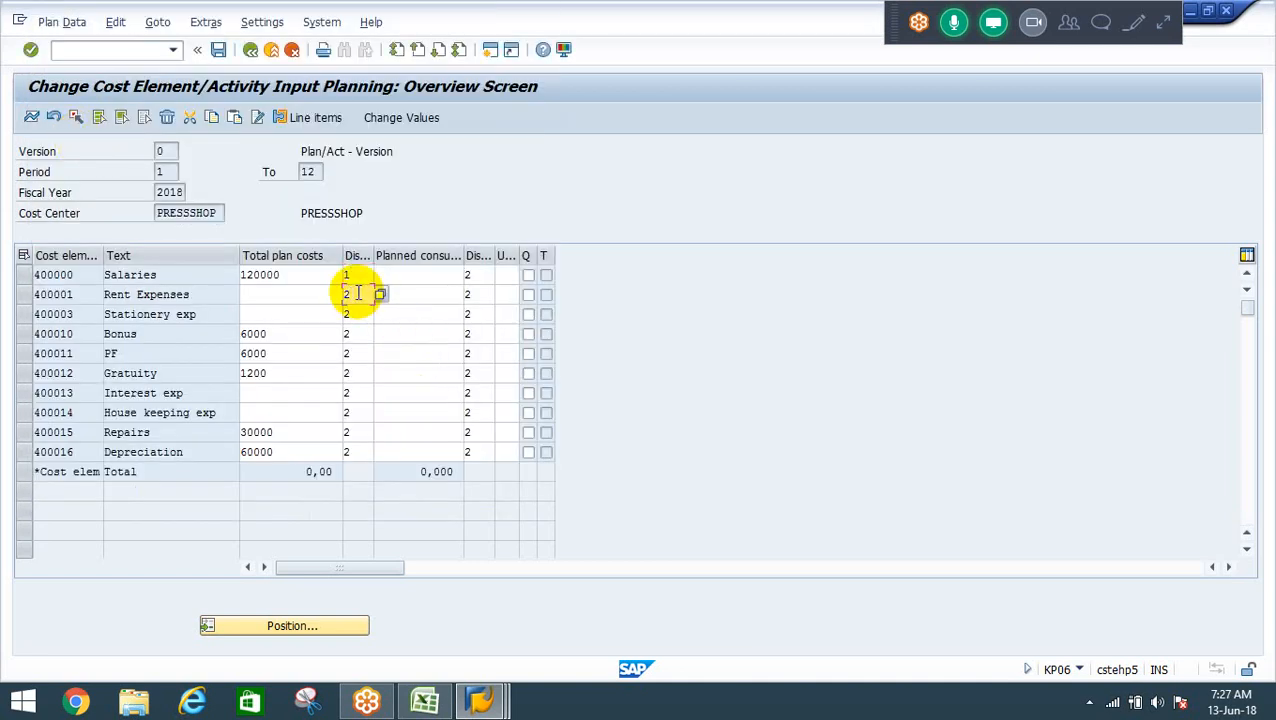
key(Down)
key(Down)
key(Delete)
text(1)
key(Down)
key(Delete)
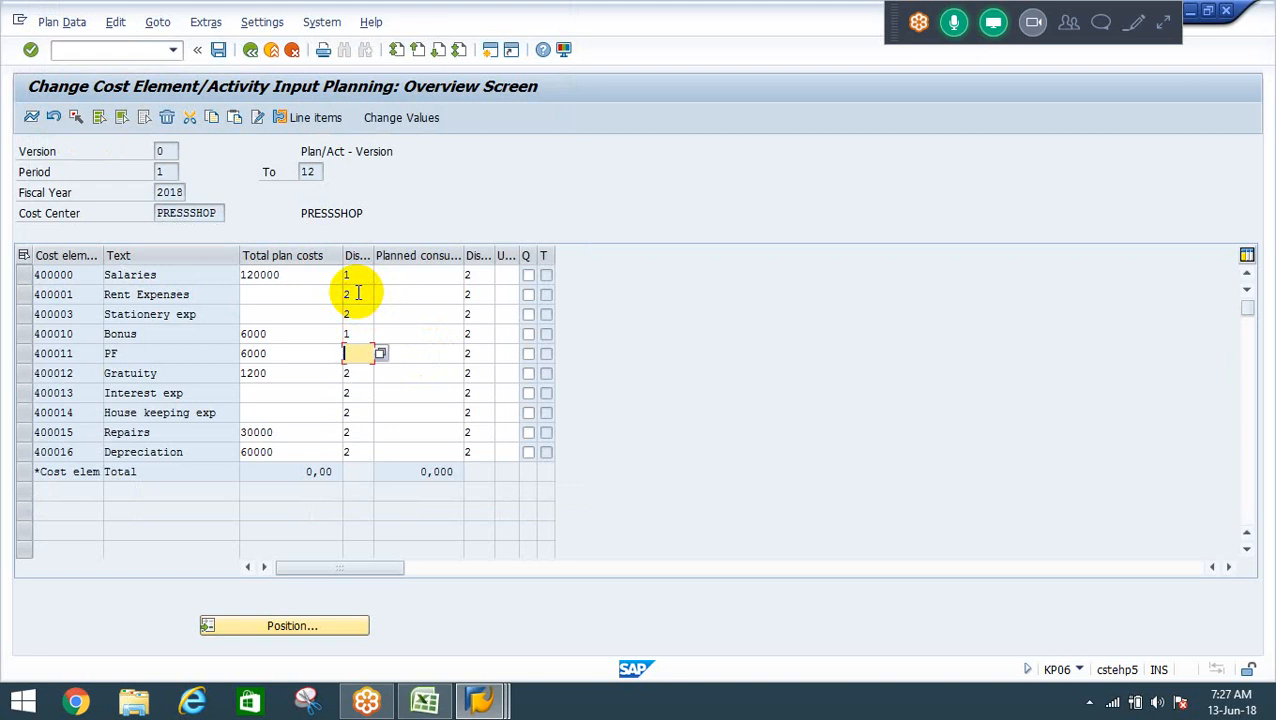
text(1)
key(Down)
key(Delete)
text(1)
Set the plan cost distribution key to 1 for Repairs and Depreciation, and confirm the entries.
key(Down)
key(Down)
key(Down)
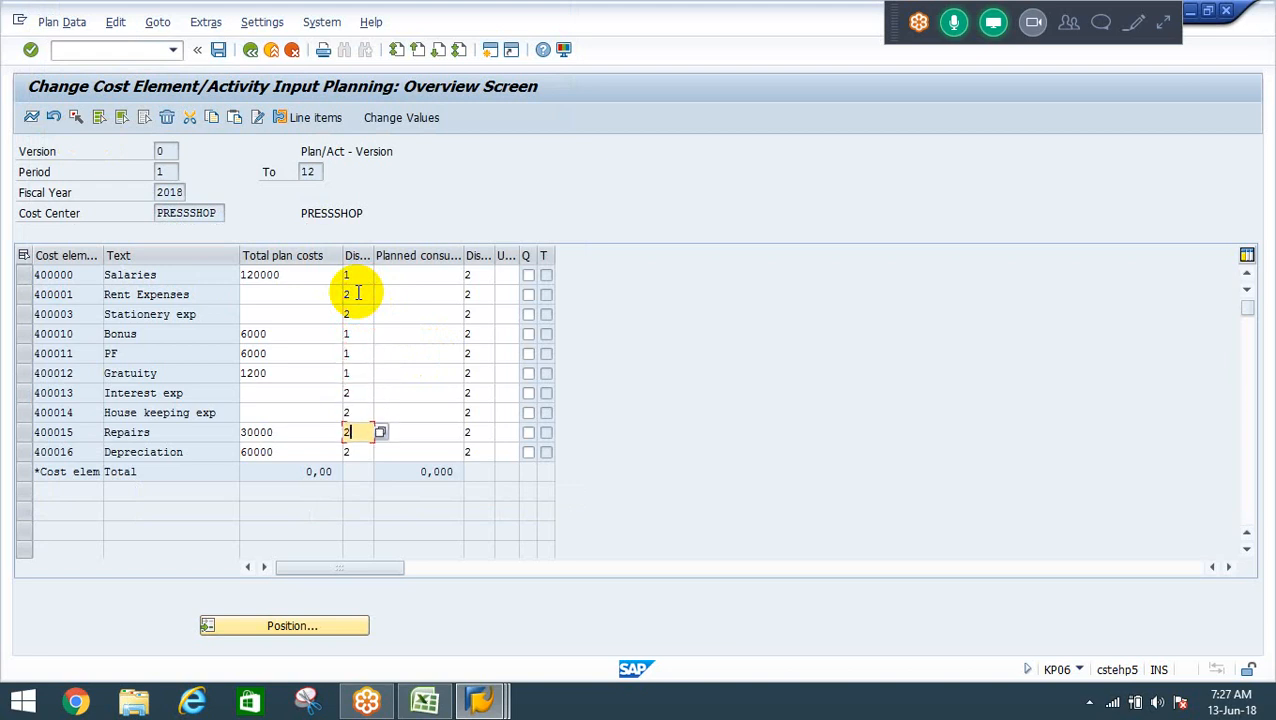
key(BackSpace)
text(1)
key(Down)
key(BackSpace)
text(1)
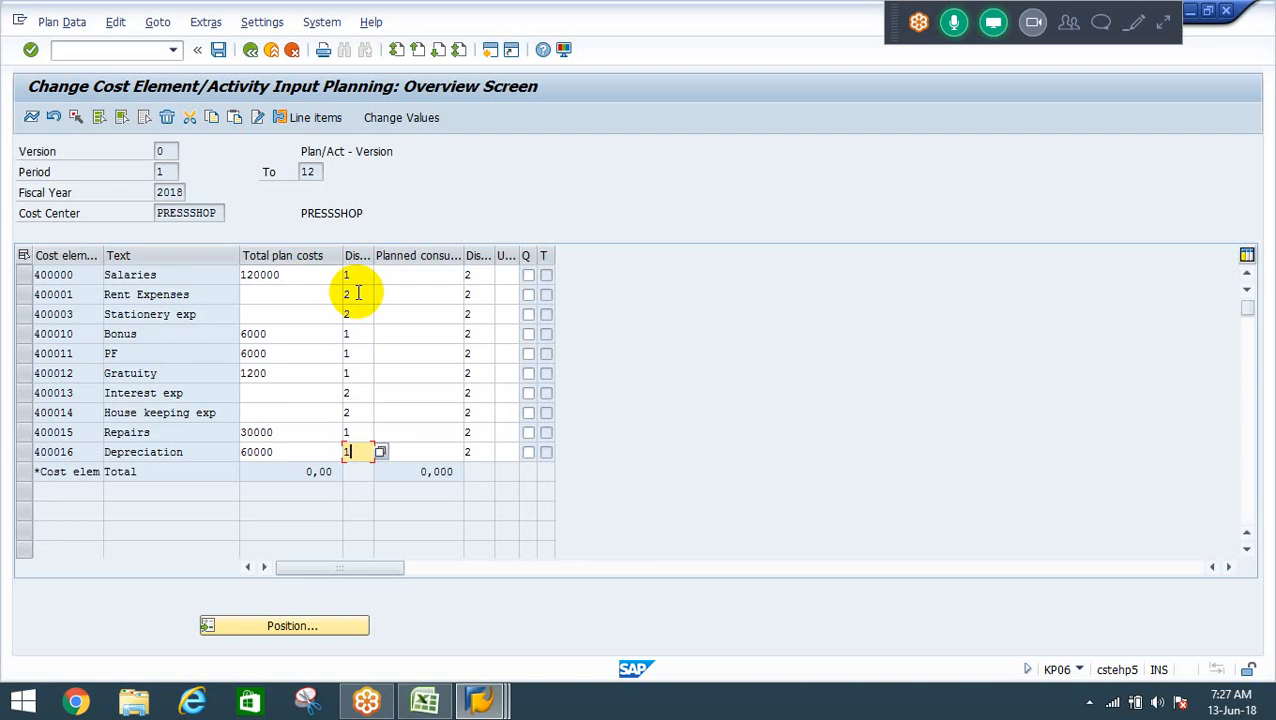
key(Return)
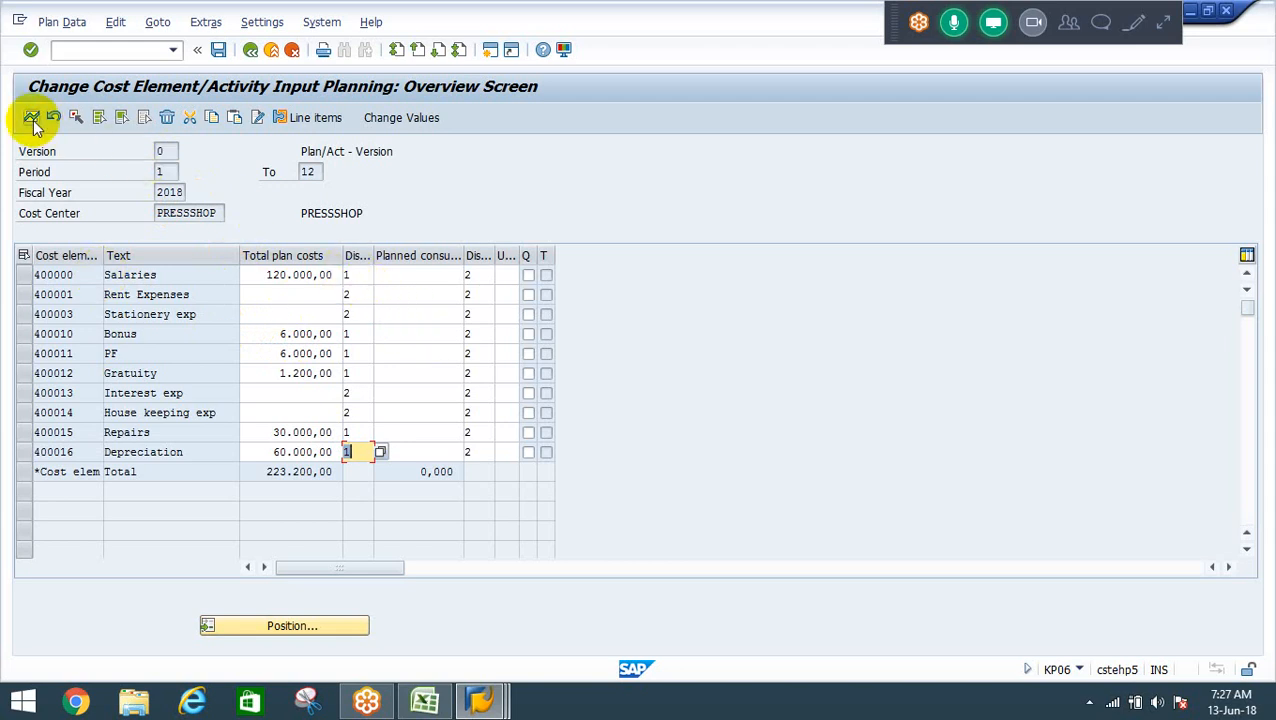
Check the Salaries plan costs by period, return to the overview screen and save the planning data.
click(22, 278)
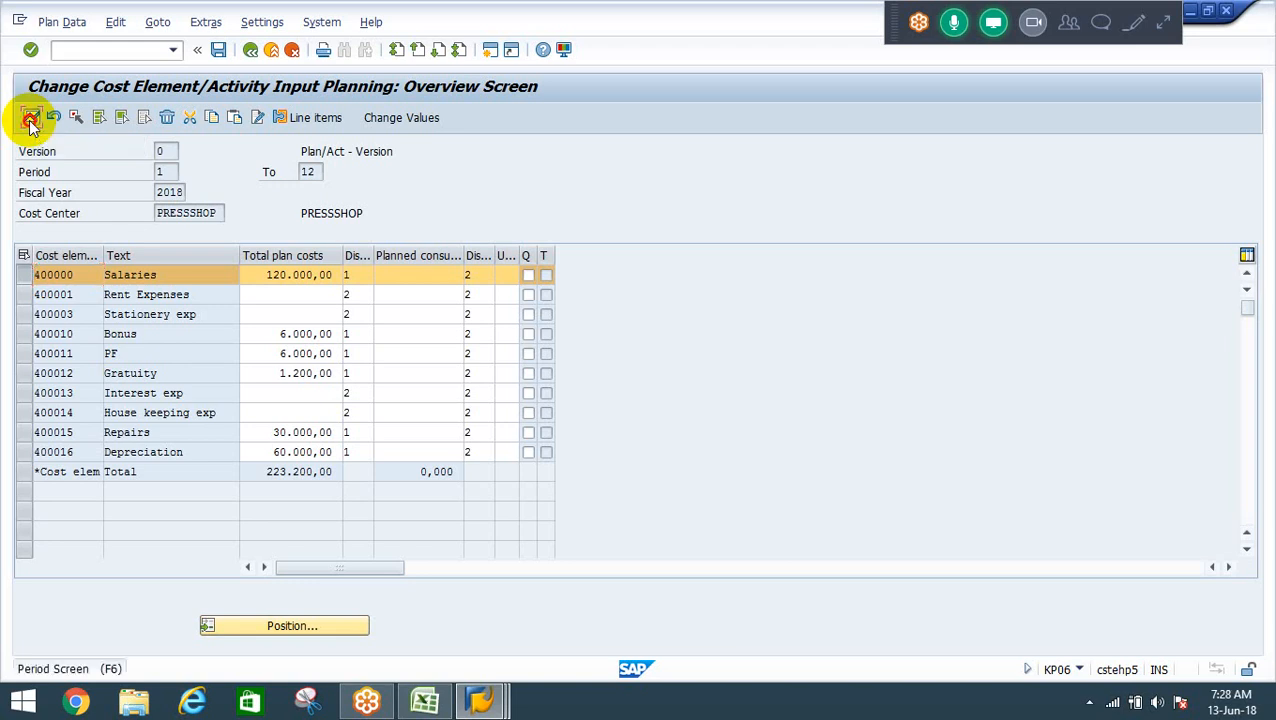
click(31, 120)
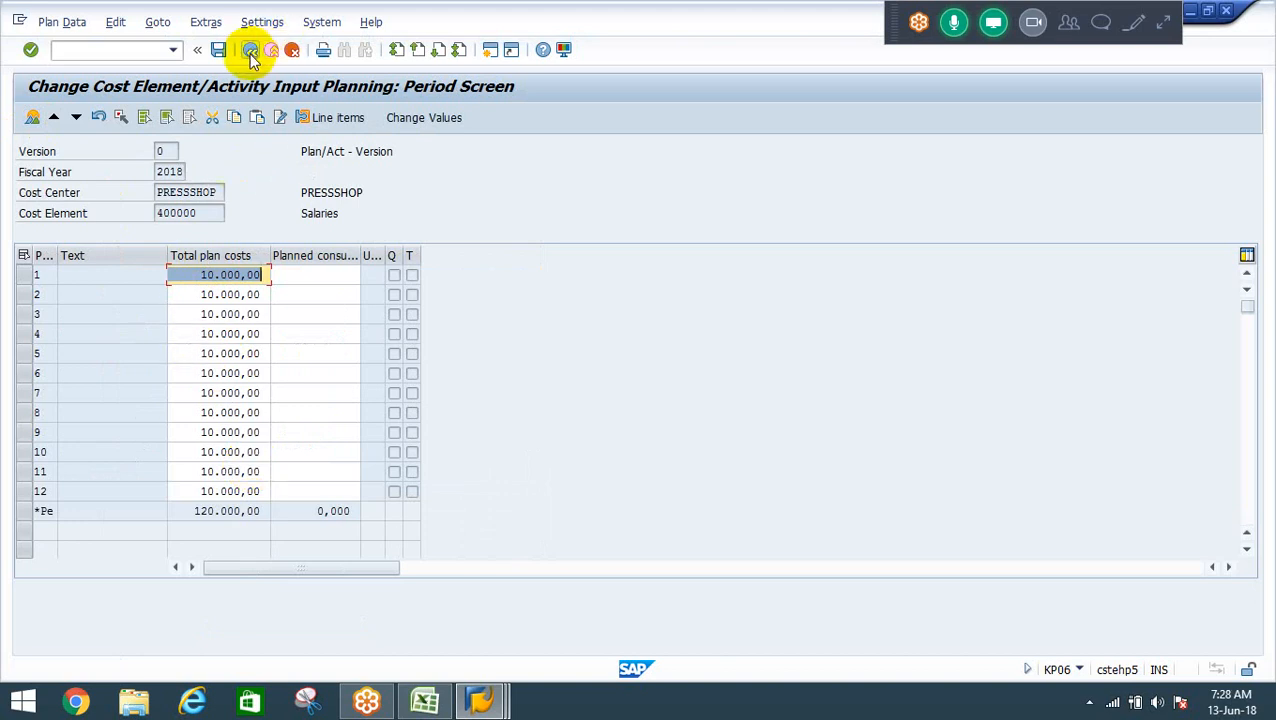
click(33, 118)
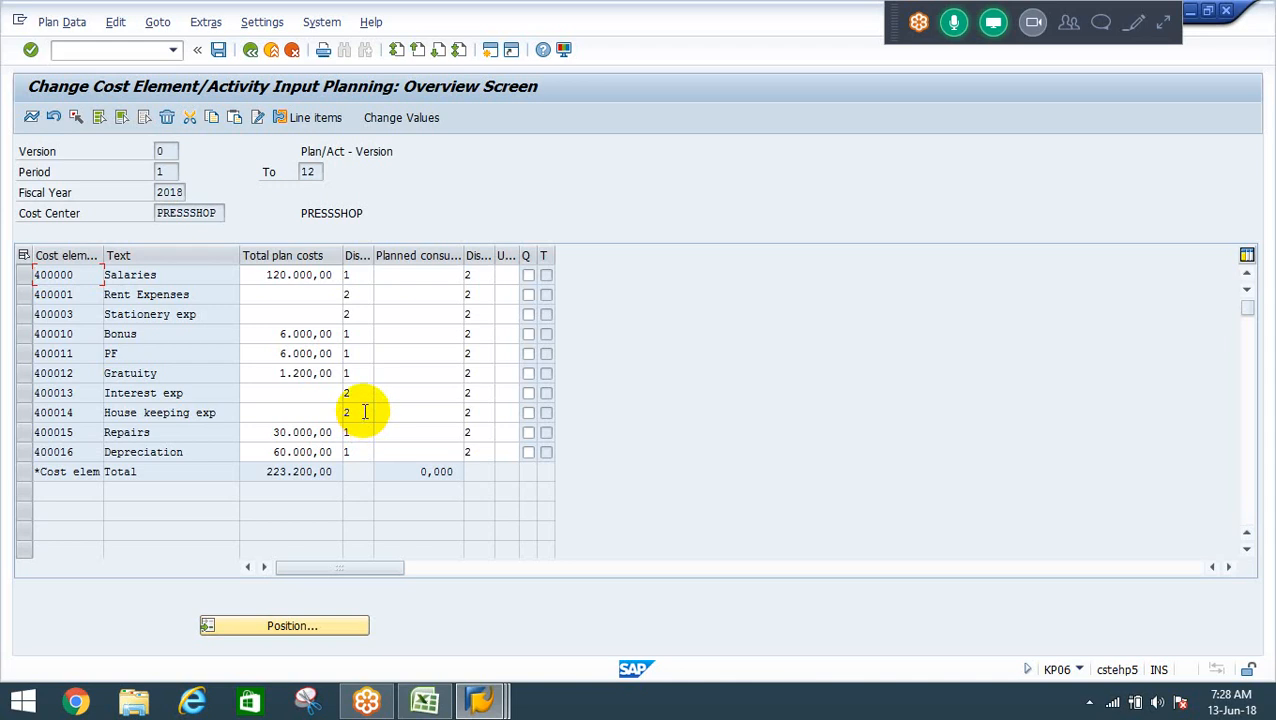
click(218, 50)
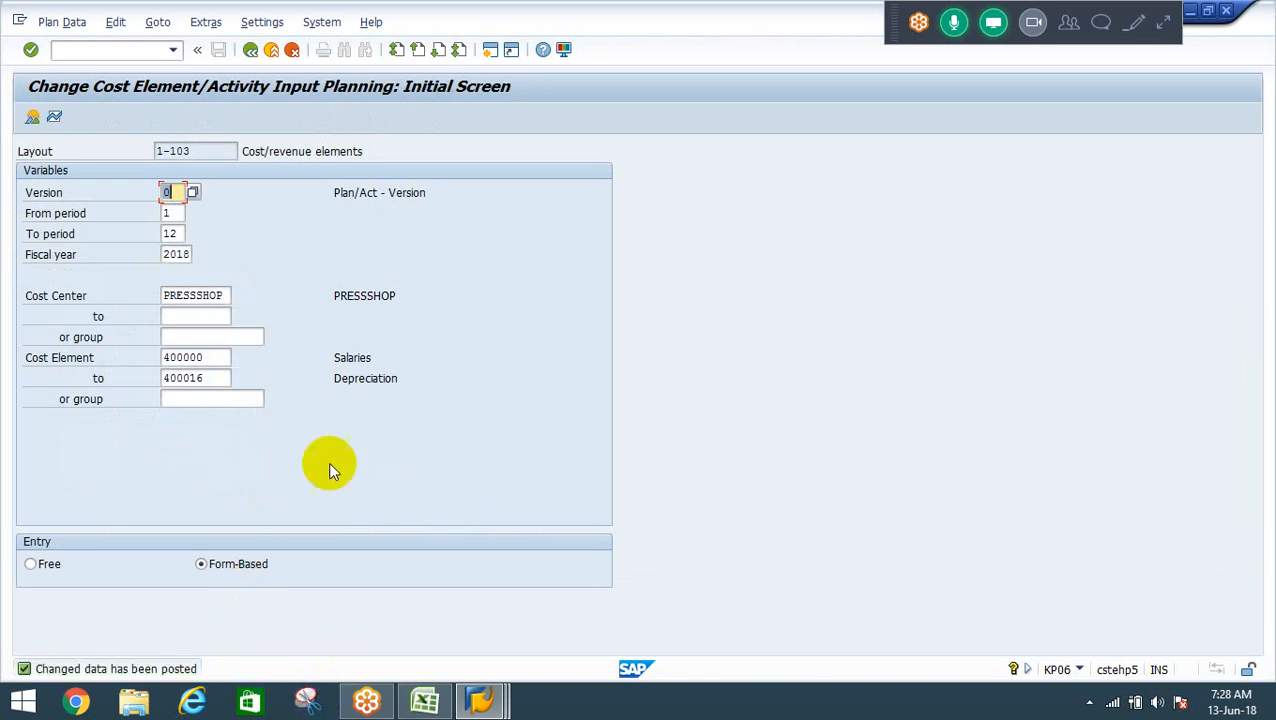
Open the CO document number ranges transaction KANK in a new session.
click(131, 50)
text(/o)
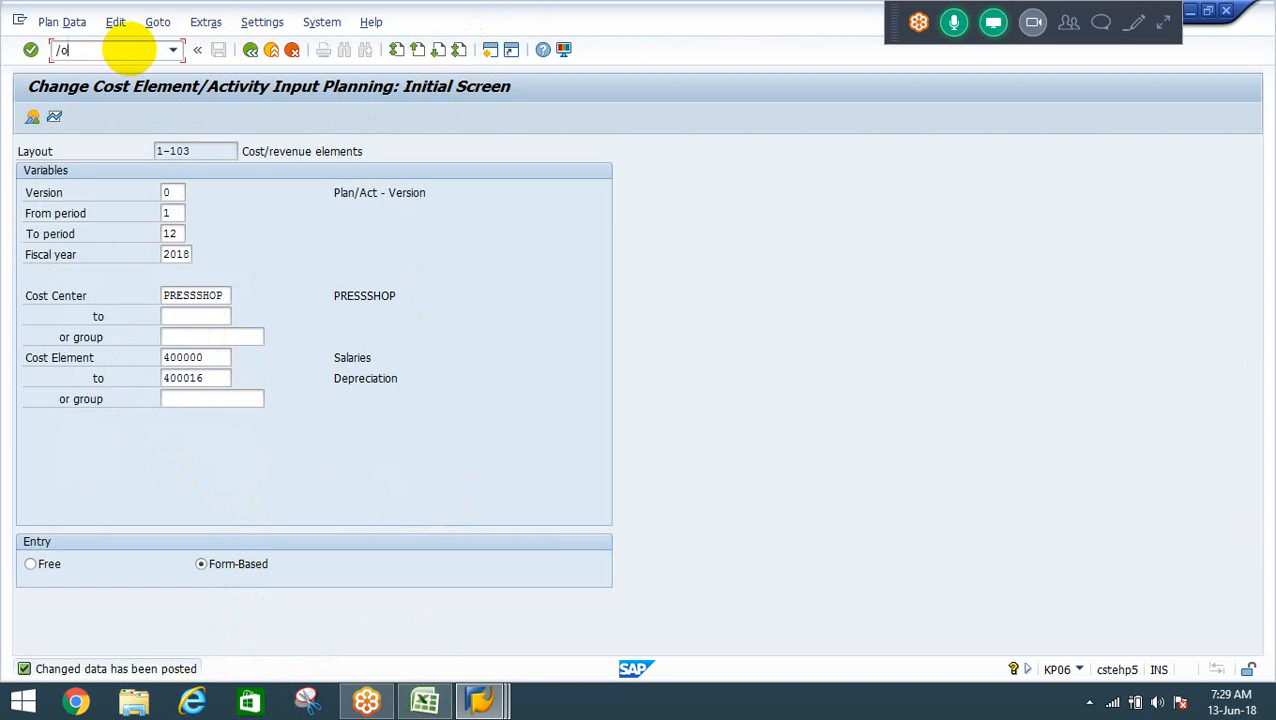
text(kank)
key(Return)
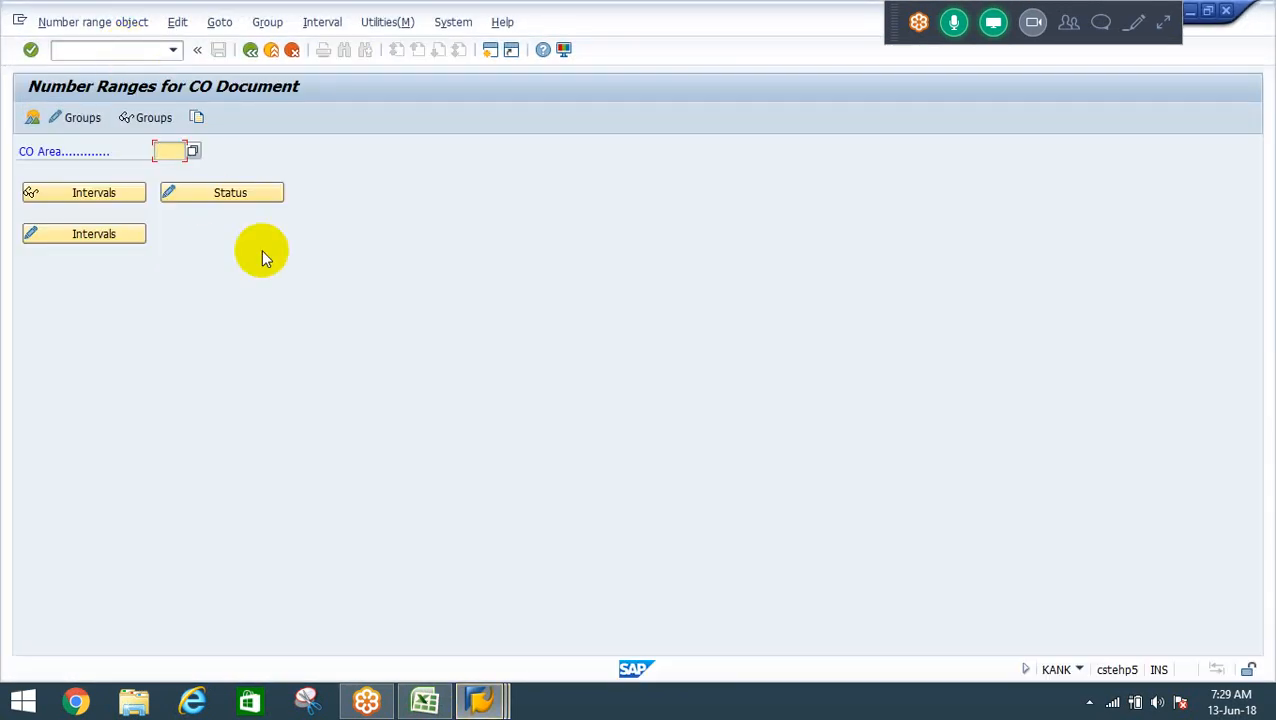
Open the CO document number range groups for maintenance in CO area RECO.
text(re)
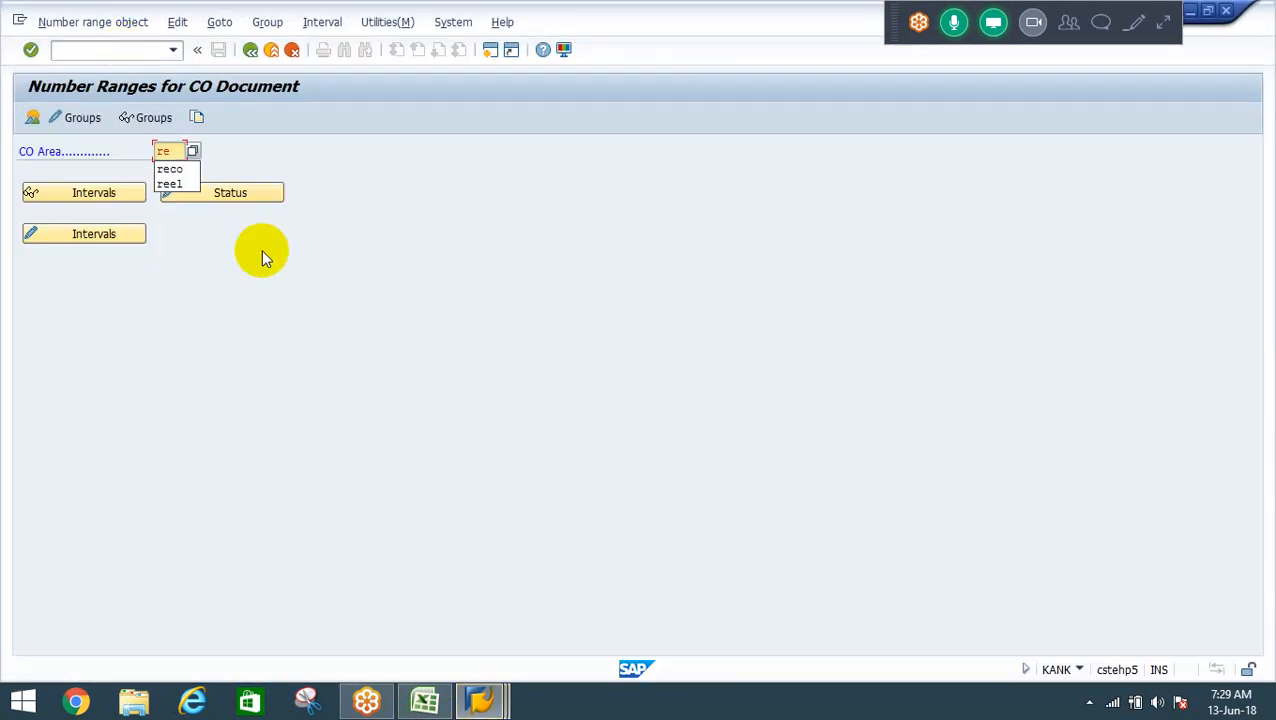
key(Down)
key(Return)
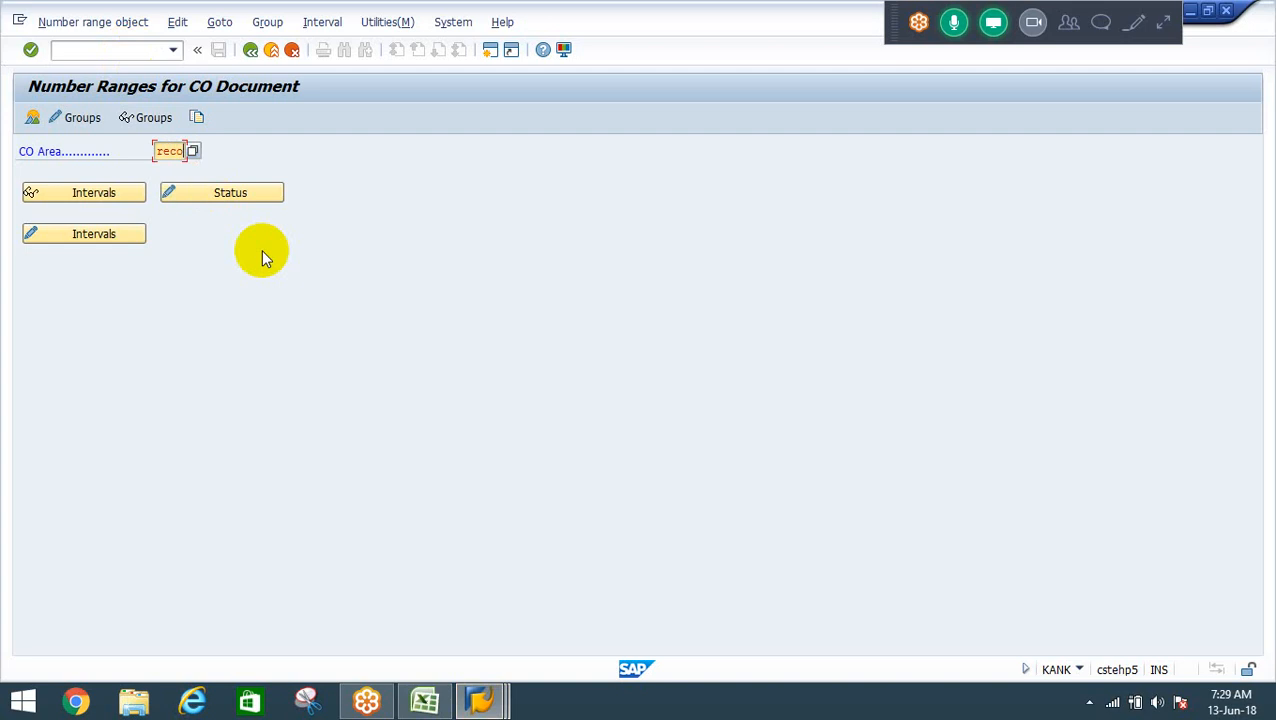
click(80, 117)
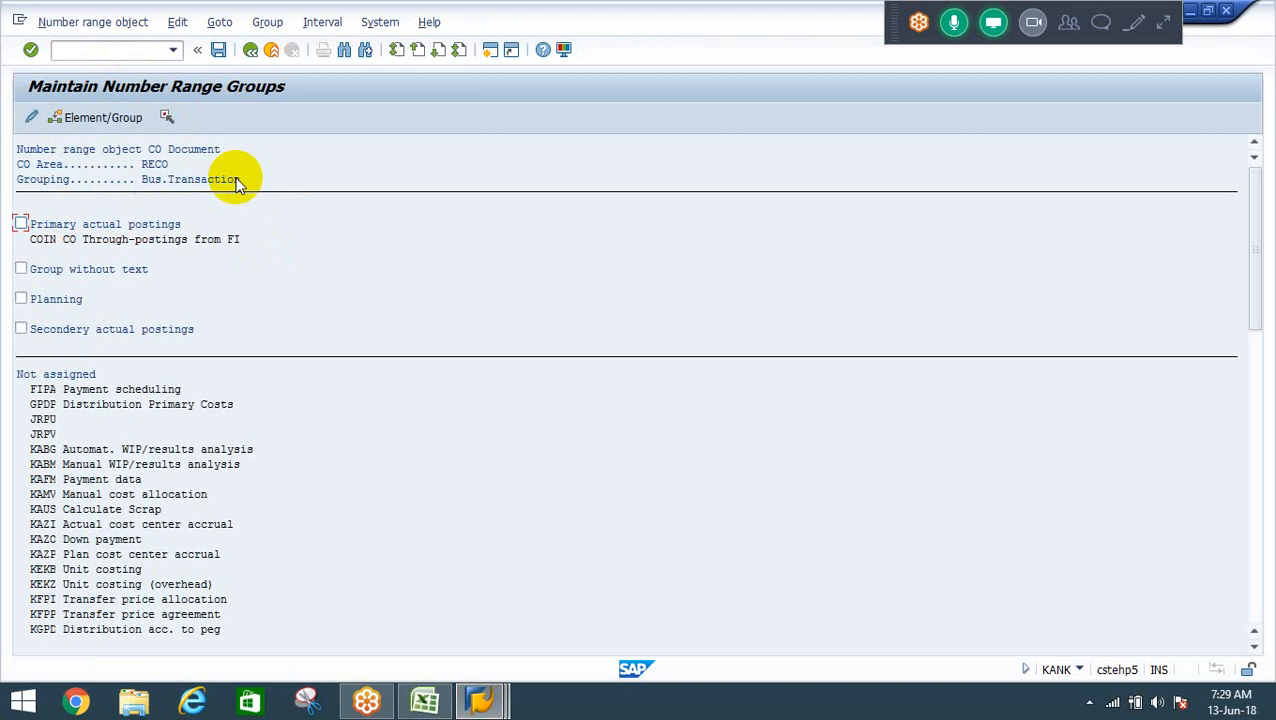
Check the controlling area set in the KP06 session and compare it with the CO document number range groups in KANK.
key(alt+Tab)
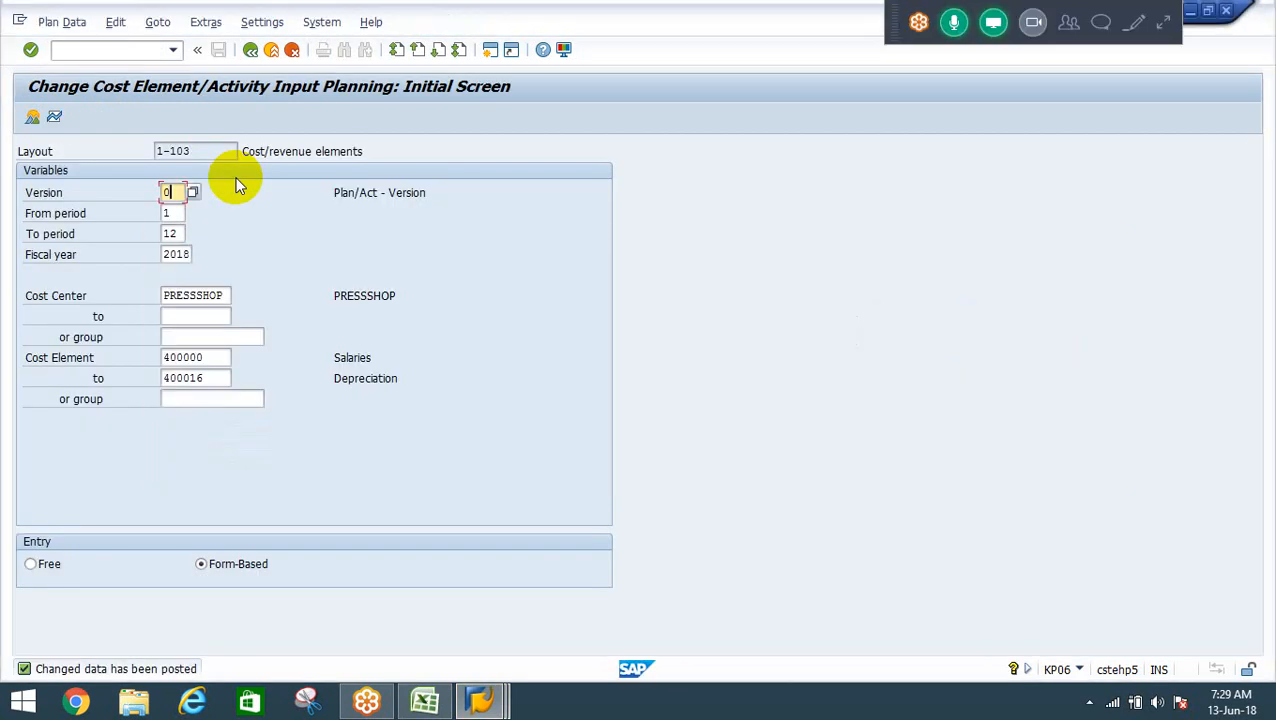
click(210, 22)
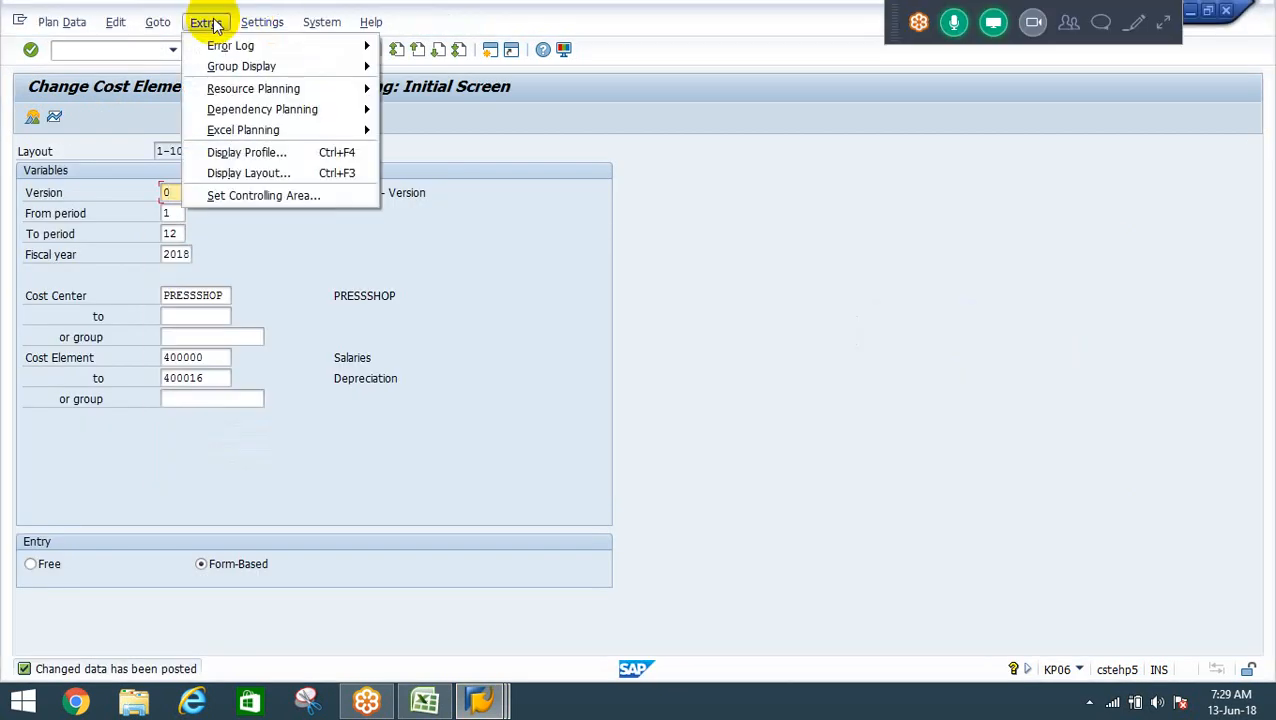
click(245, 196)
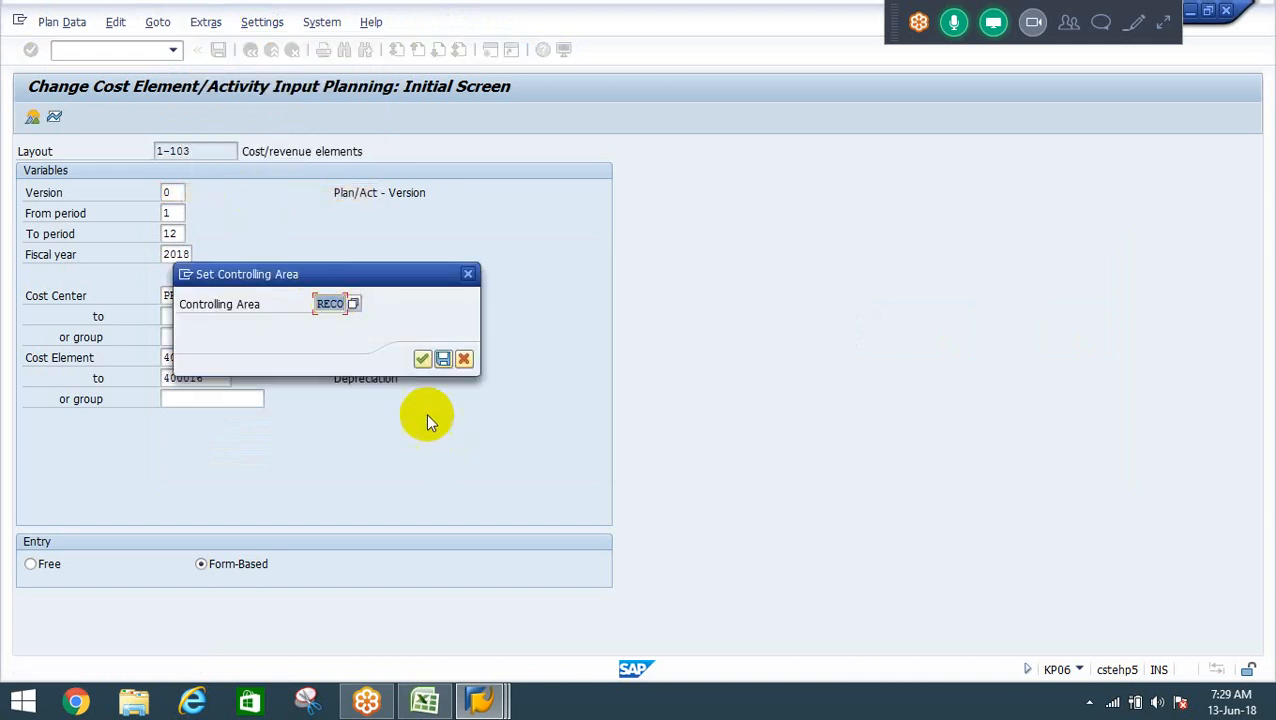
click(422, 358)
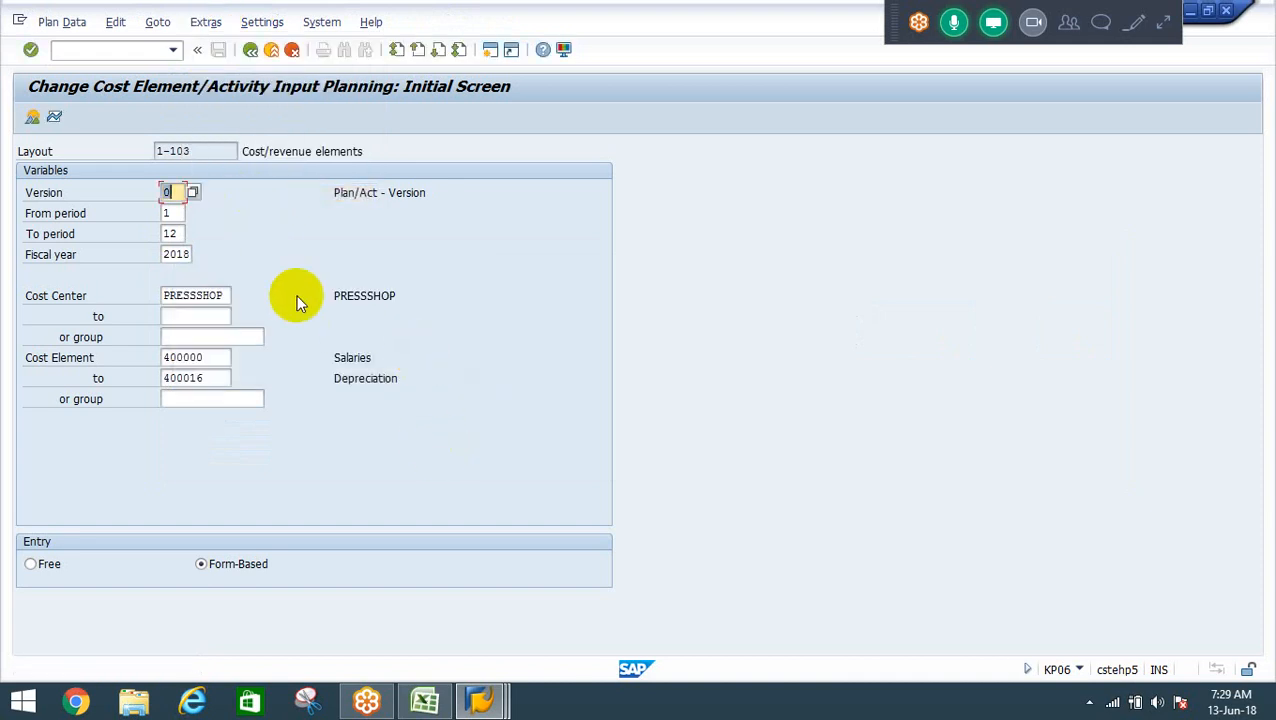
key(alt+Tab)
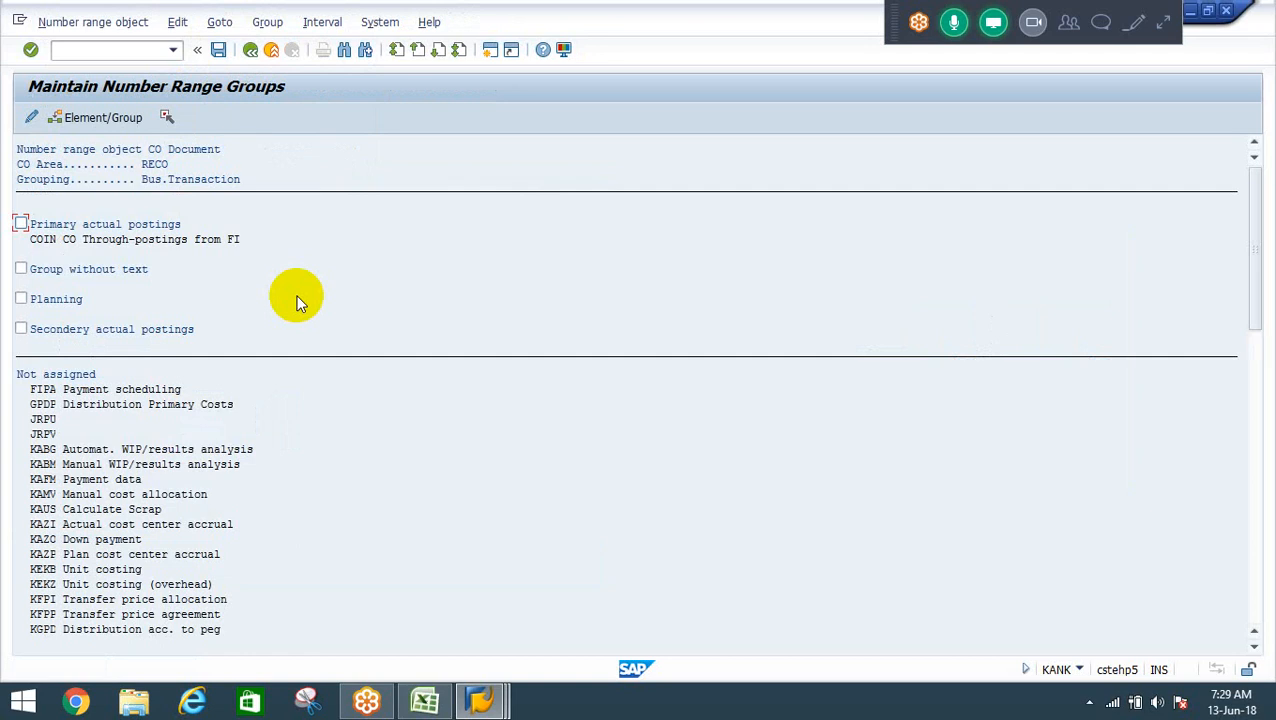
key(alt+Tab)
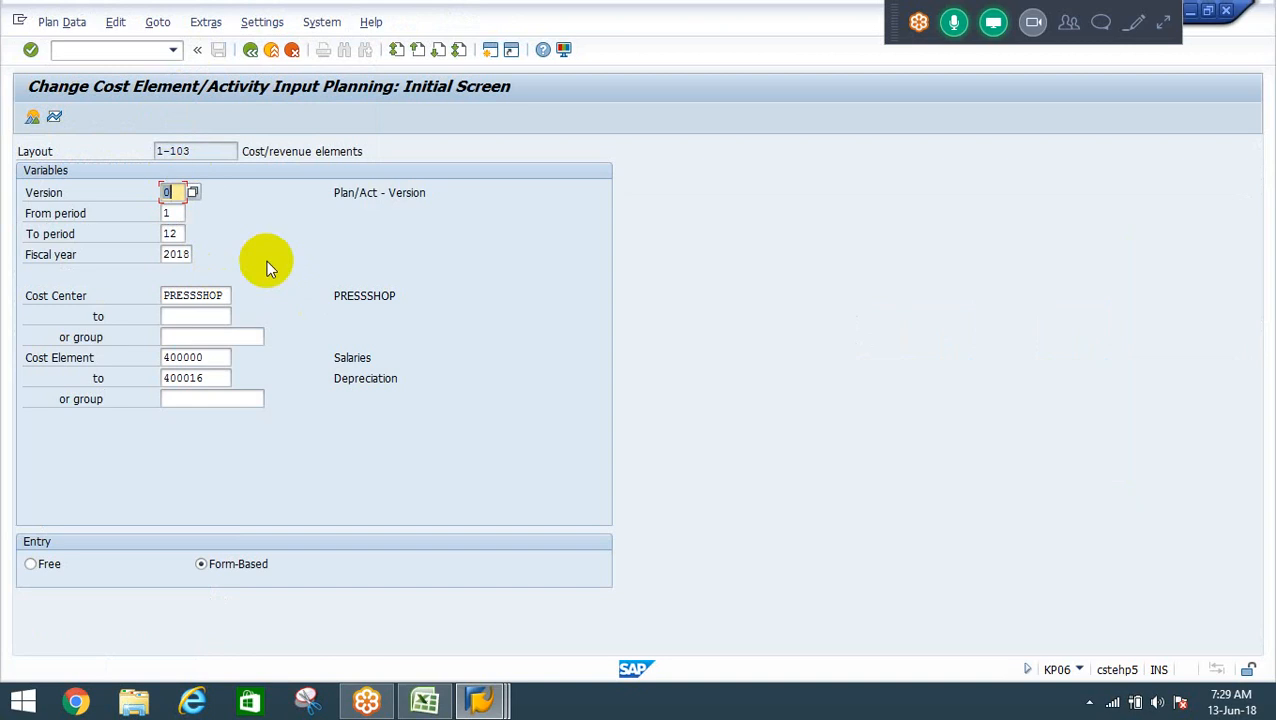
key(alt+Tab)
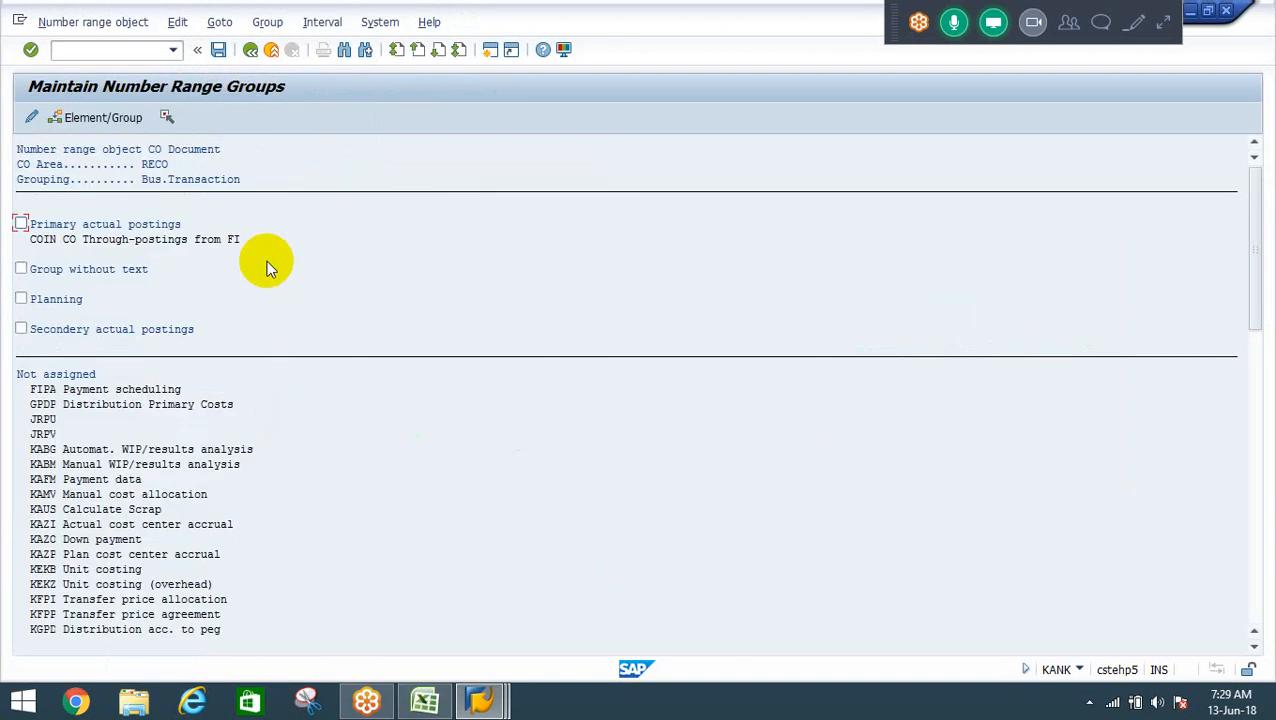
key(alt+Tab)
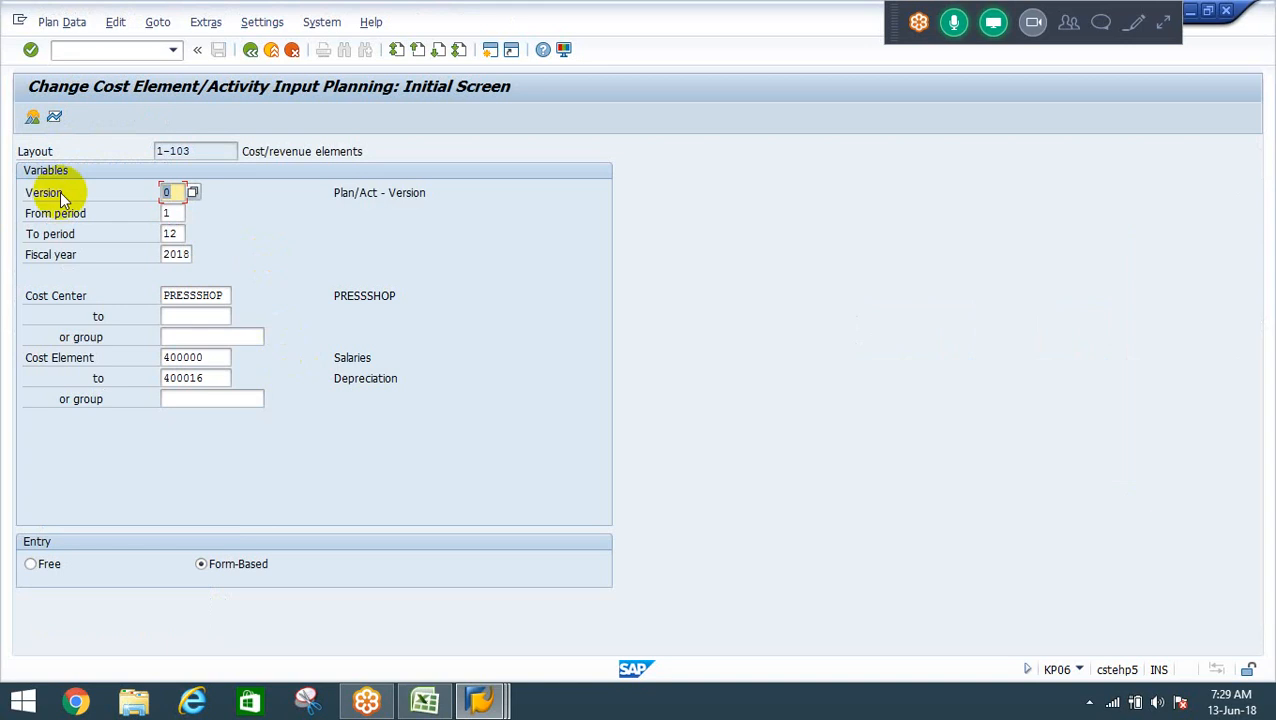
Review the posted PRESSSHOP plan costs and the available settings on the KP06 overview, and return to the initial screen.
click(31, 118)
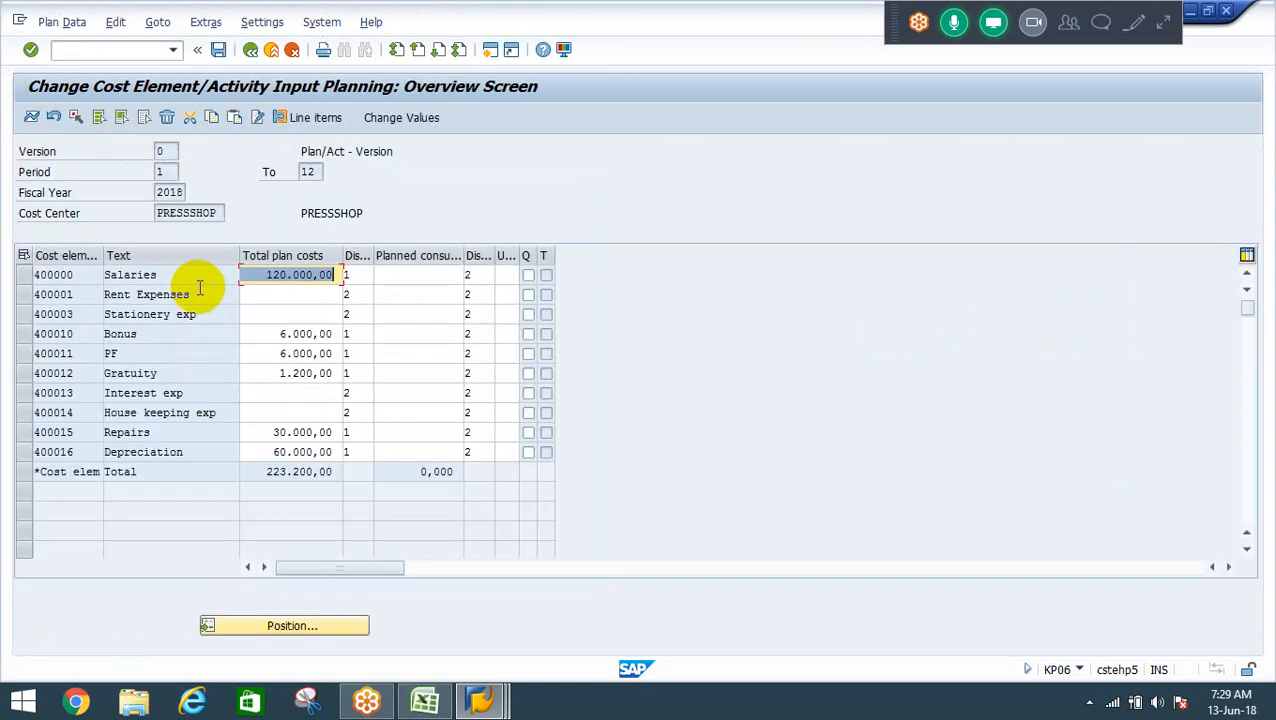
click(262, 21)
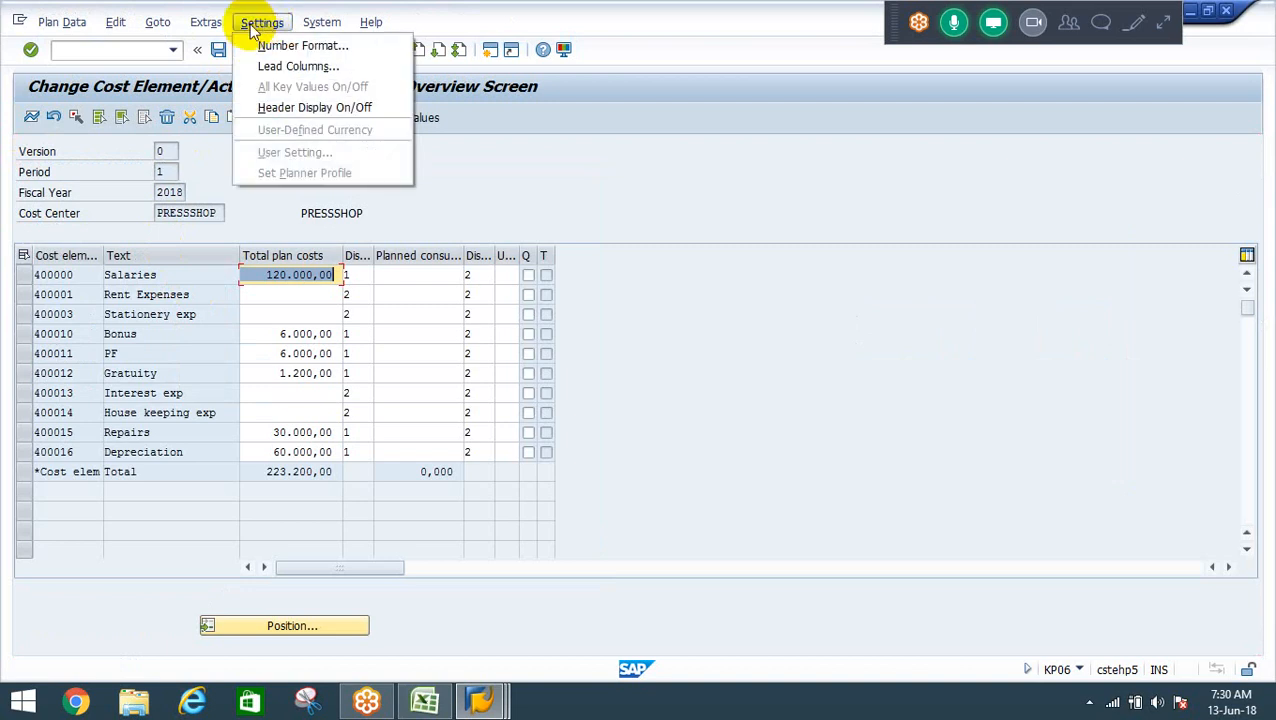
mouse_move(203, 25)
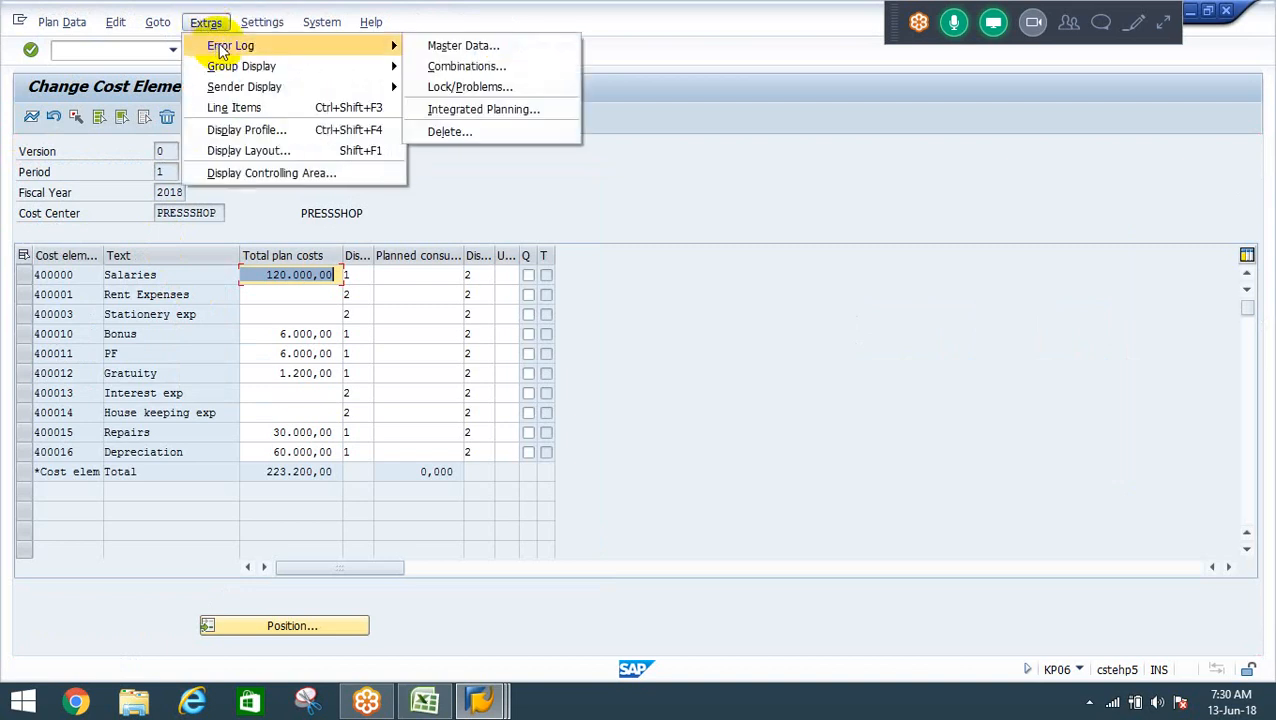
mouse_move(282, 47)
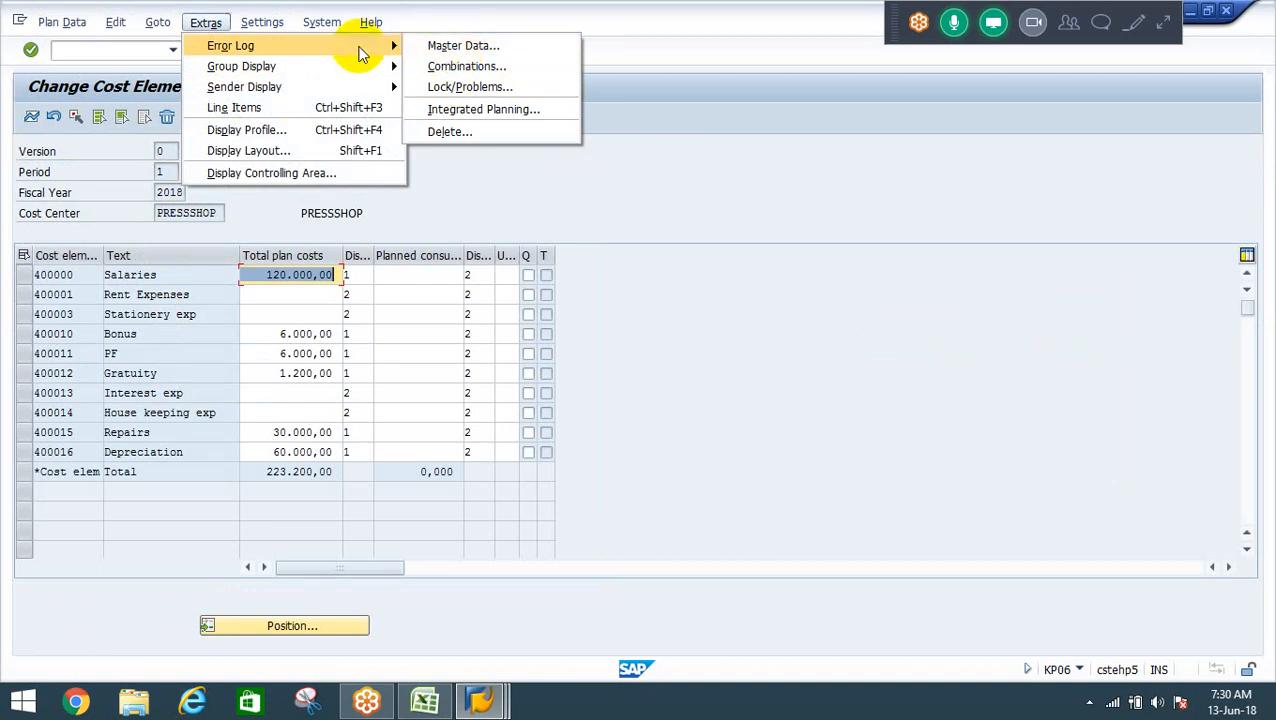
mouse_move(362, 74)
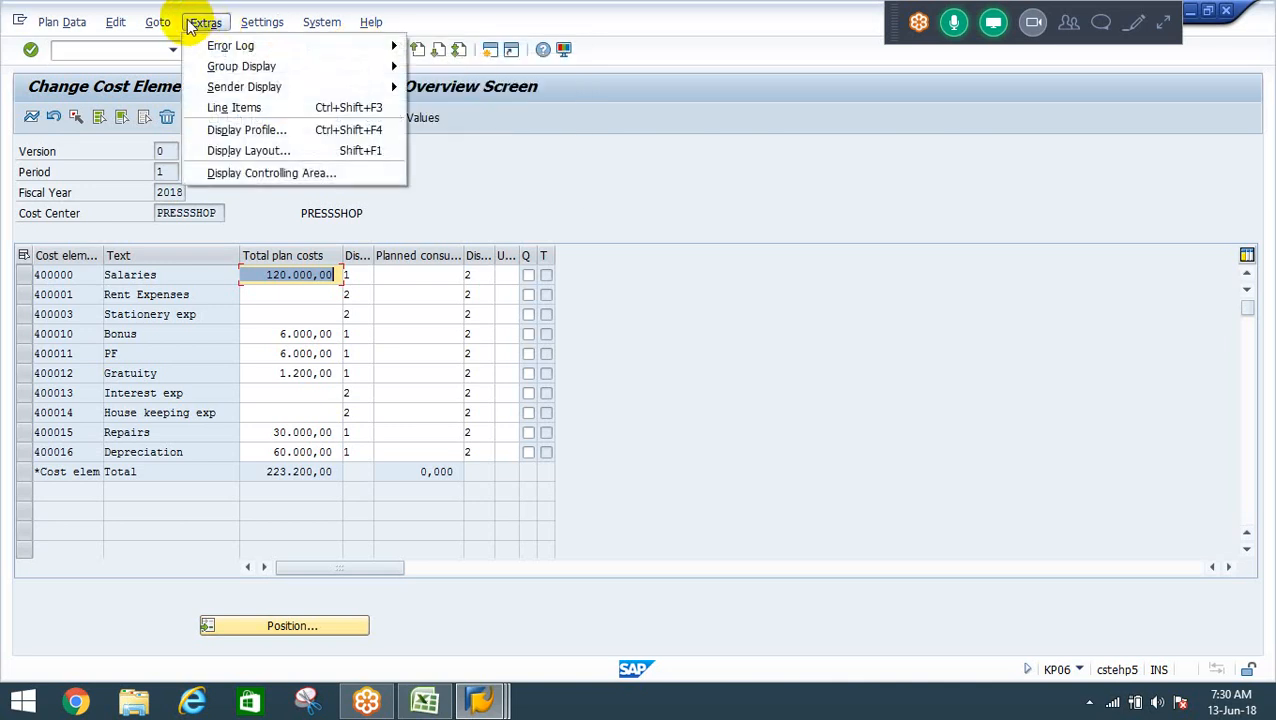
click(547, 180)
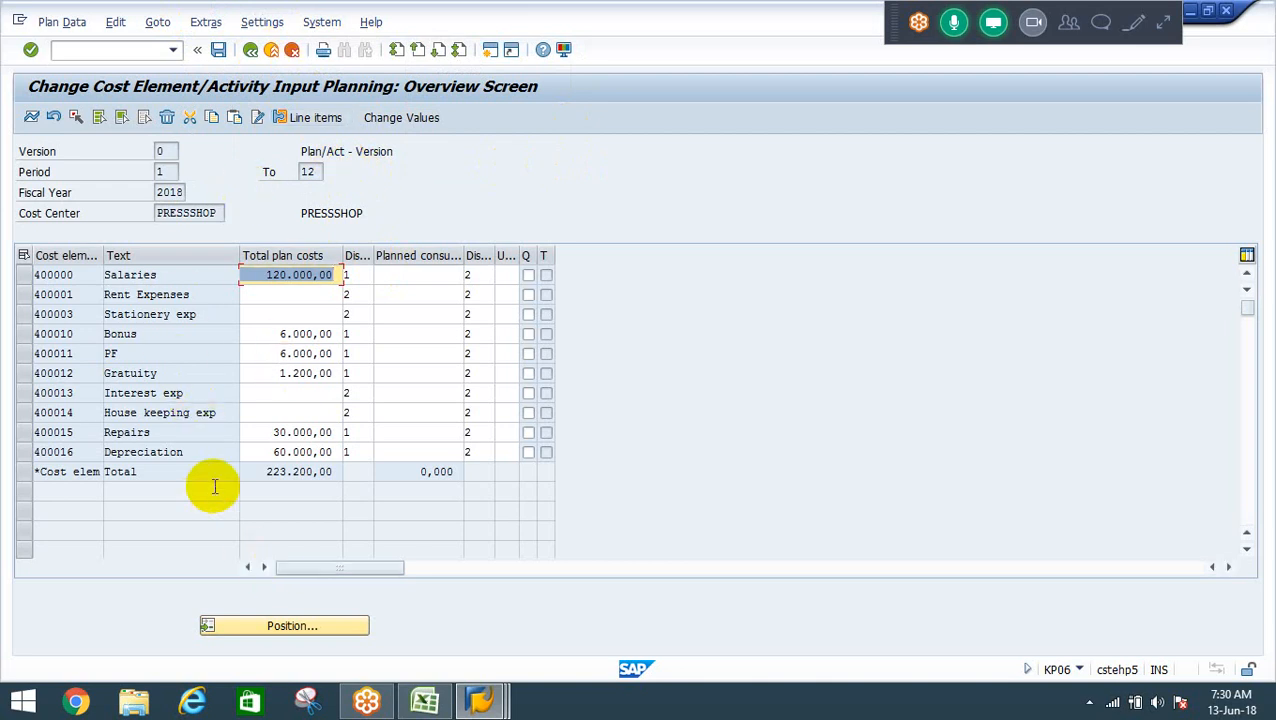
click(210, 213)
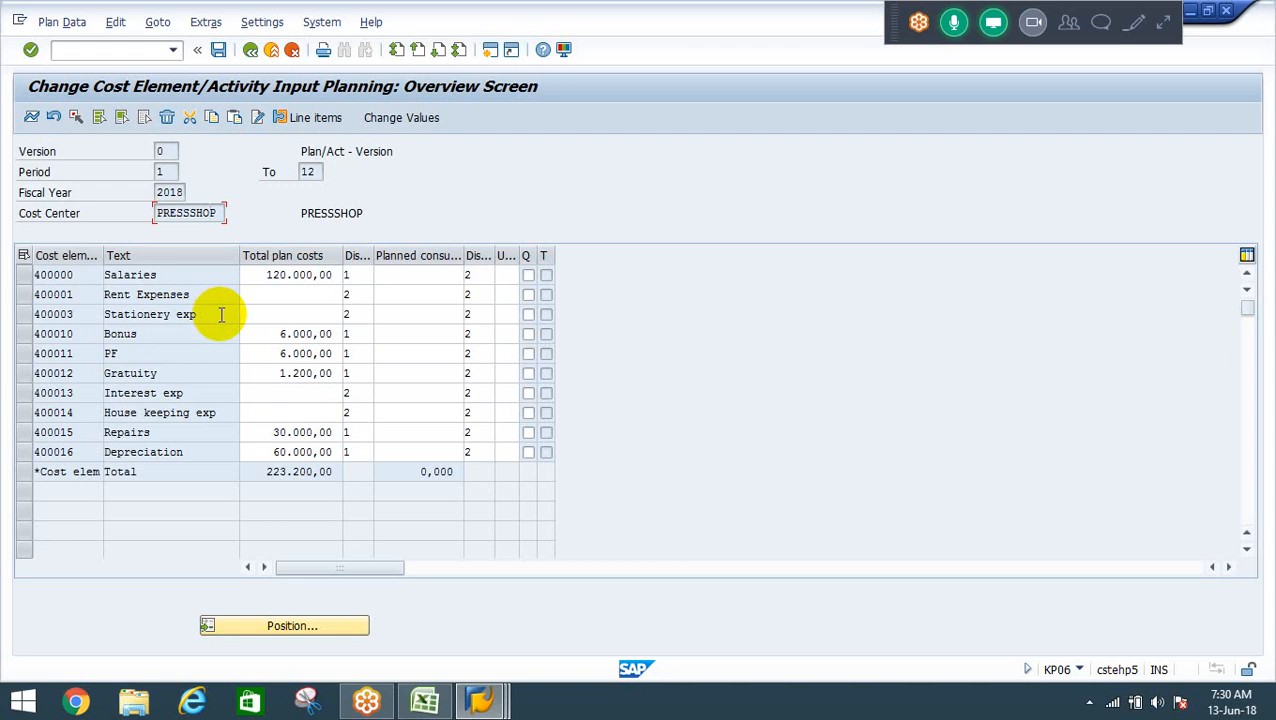
click(24, 277)
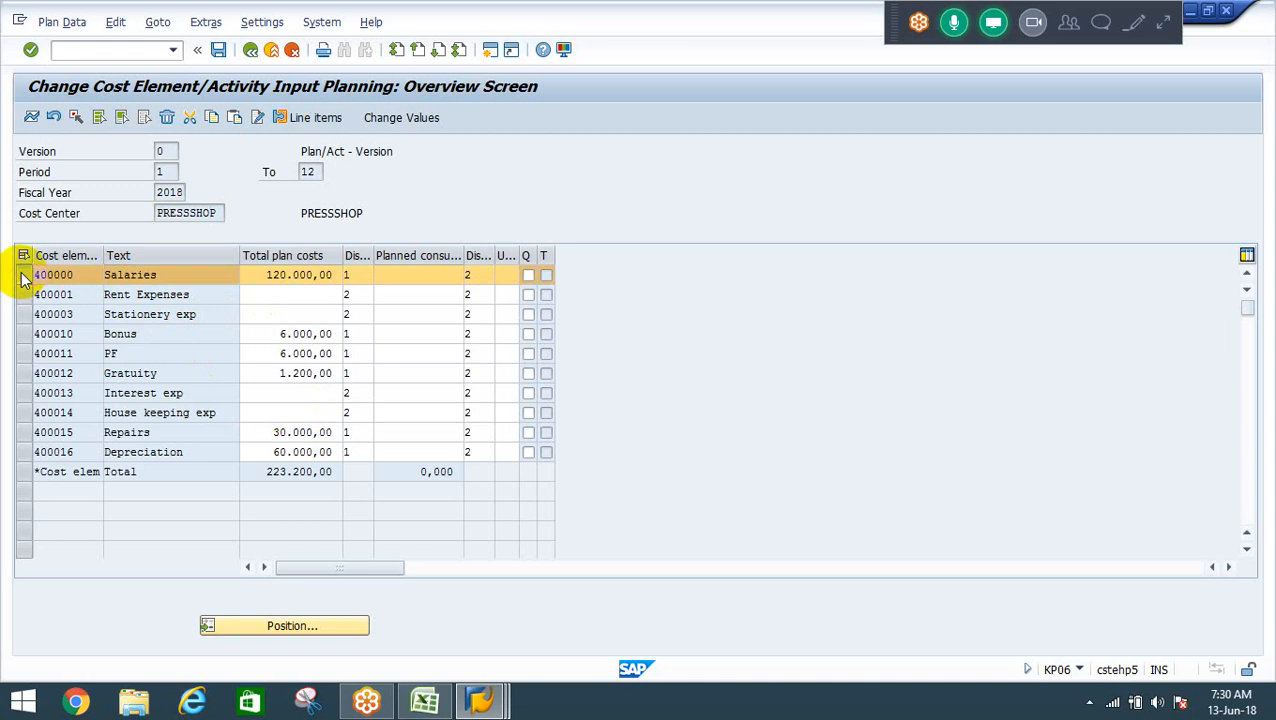
key(F3)
click(266, 384)
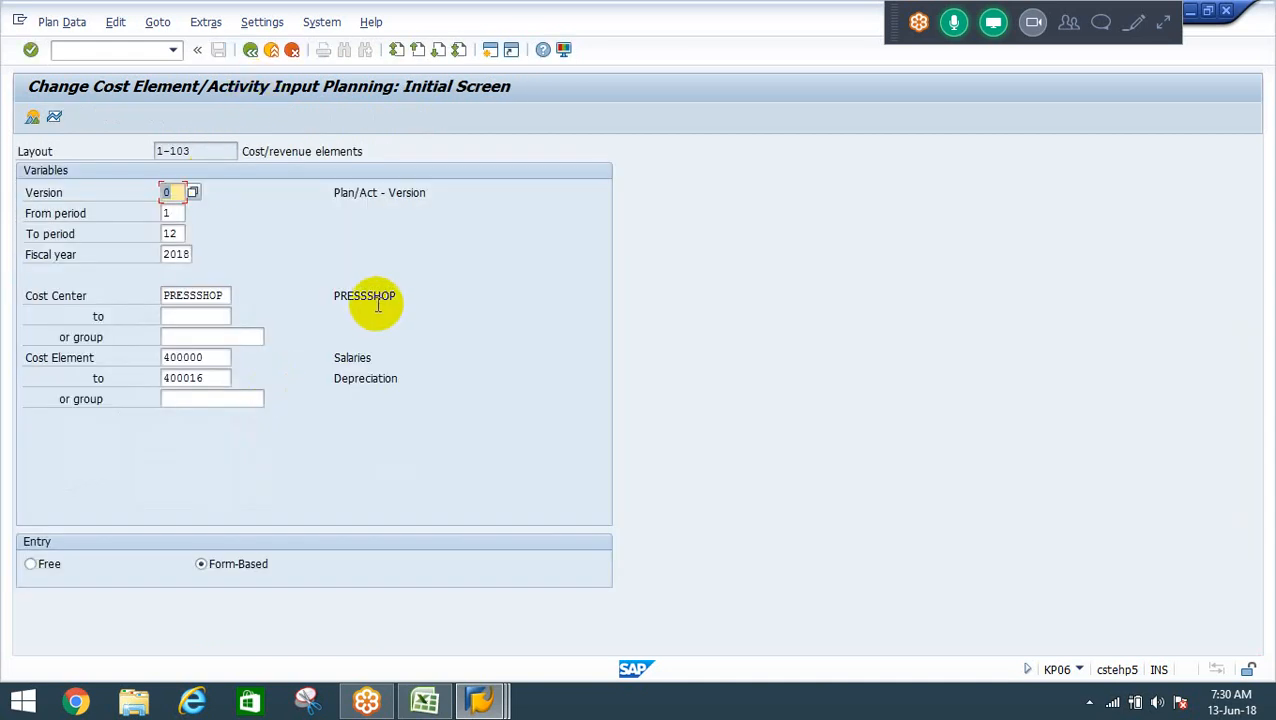
Check the cost center selection and recheck its plan cost overview before leaving the overview screen.
drag(224, 294, 82, 287)
click(82, 287)
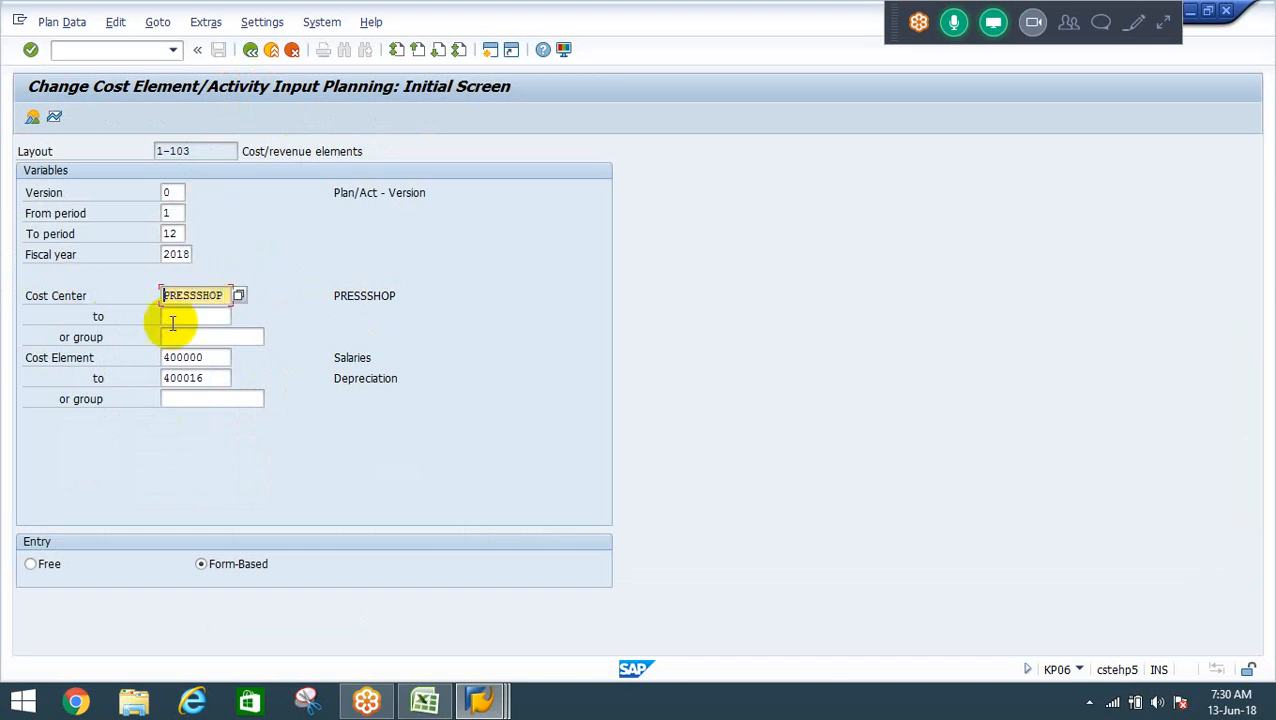
click(32, 118)
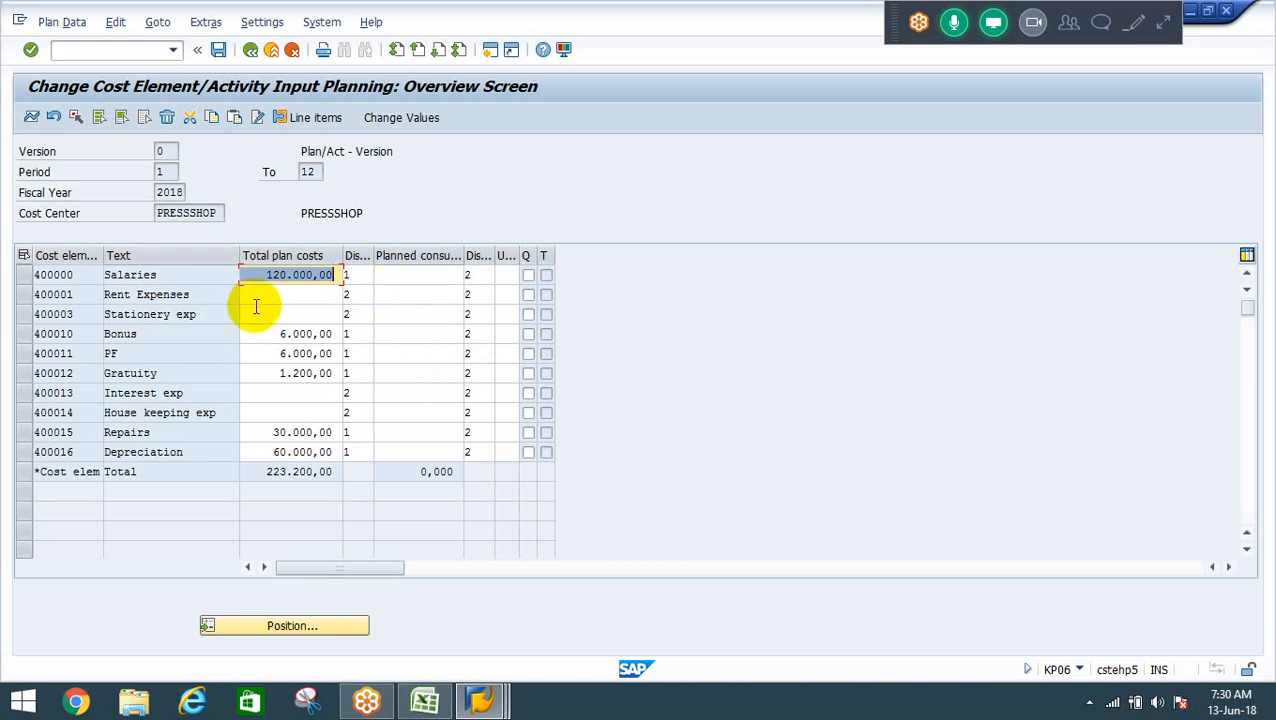
key(F3)
click(264, 382)
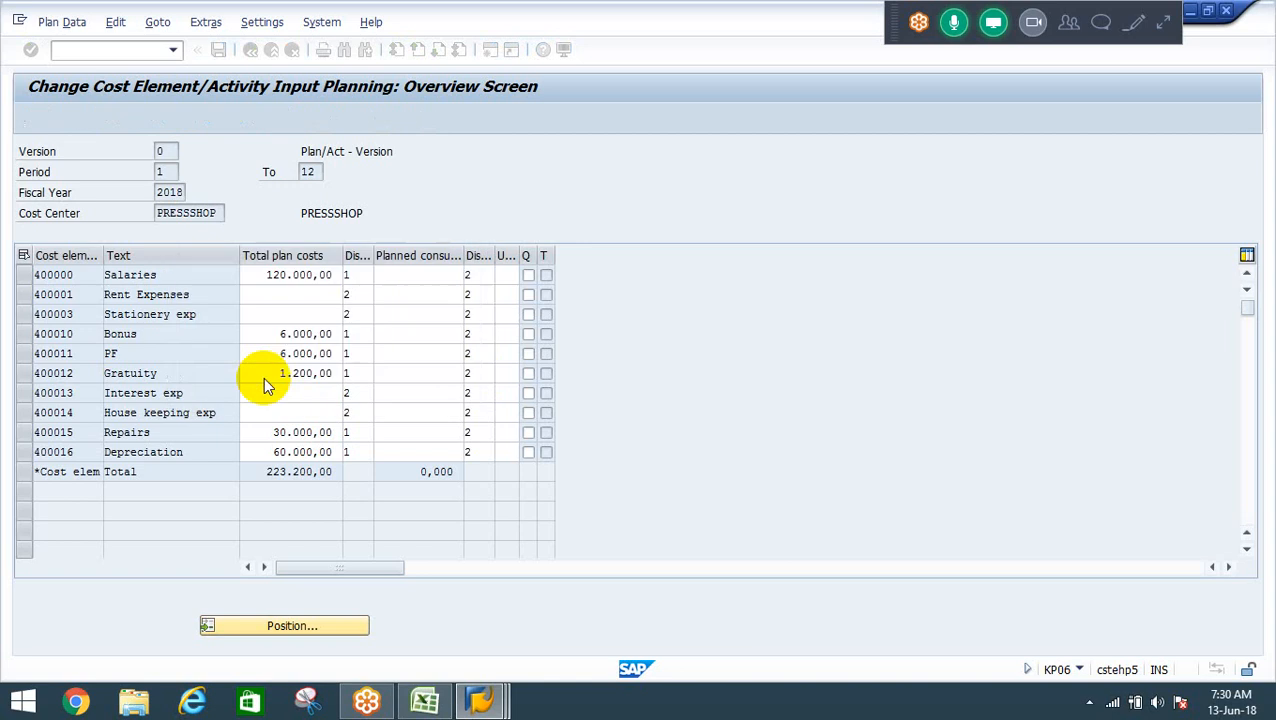
Leave KP06 and open the activity output and price planning transaction KP26 for changing plan data.
key(F3)
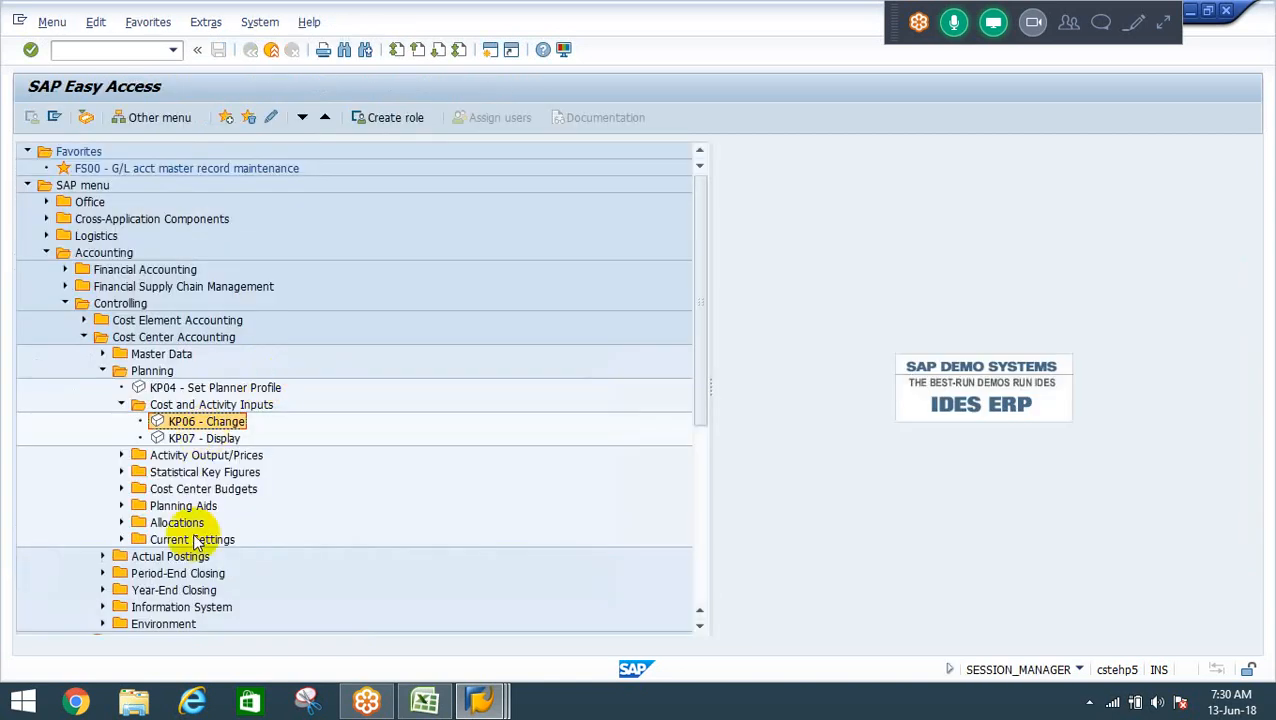
key(Down)
key(Down)
key(Right)
key(Down)
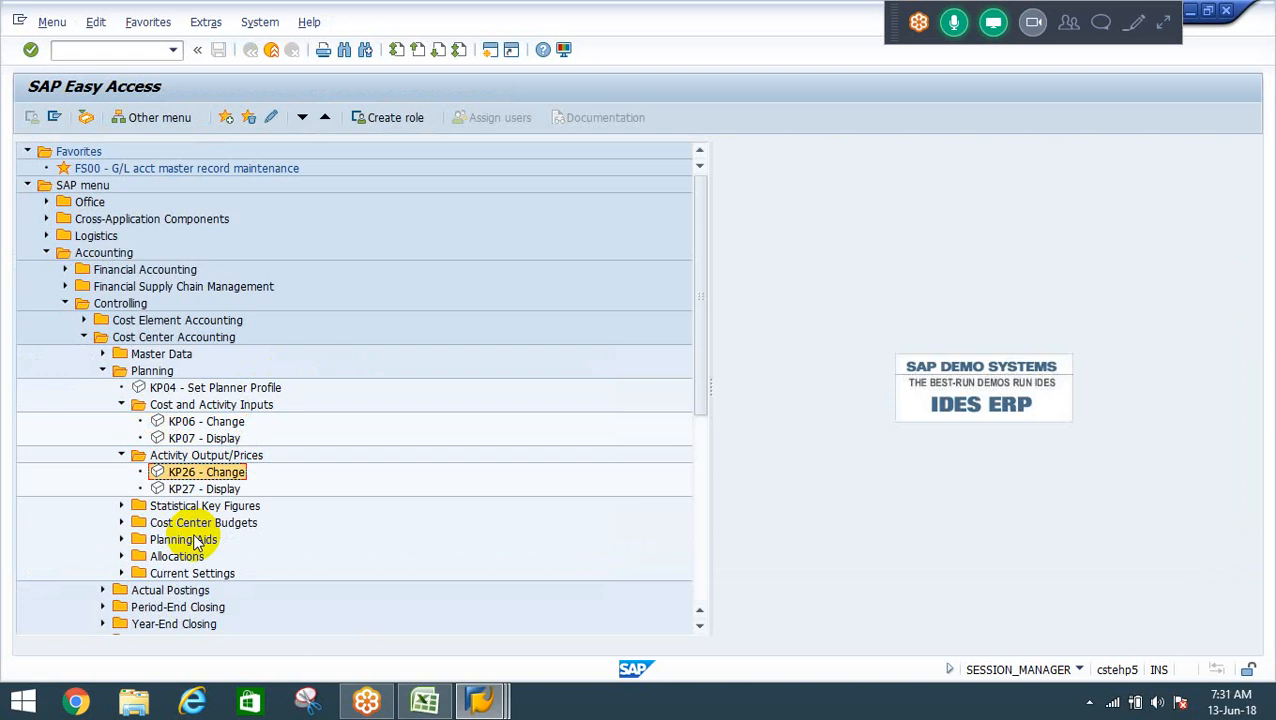
key(Return)
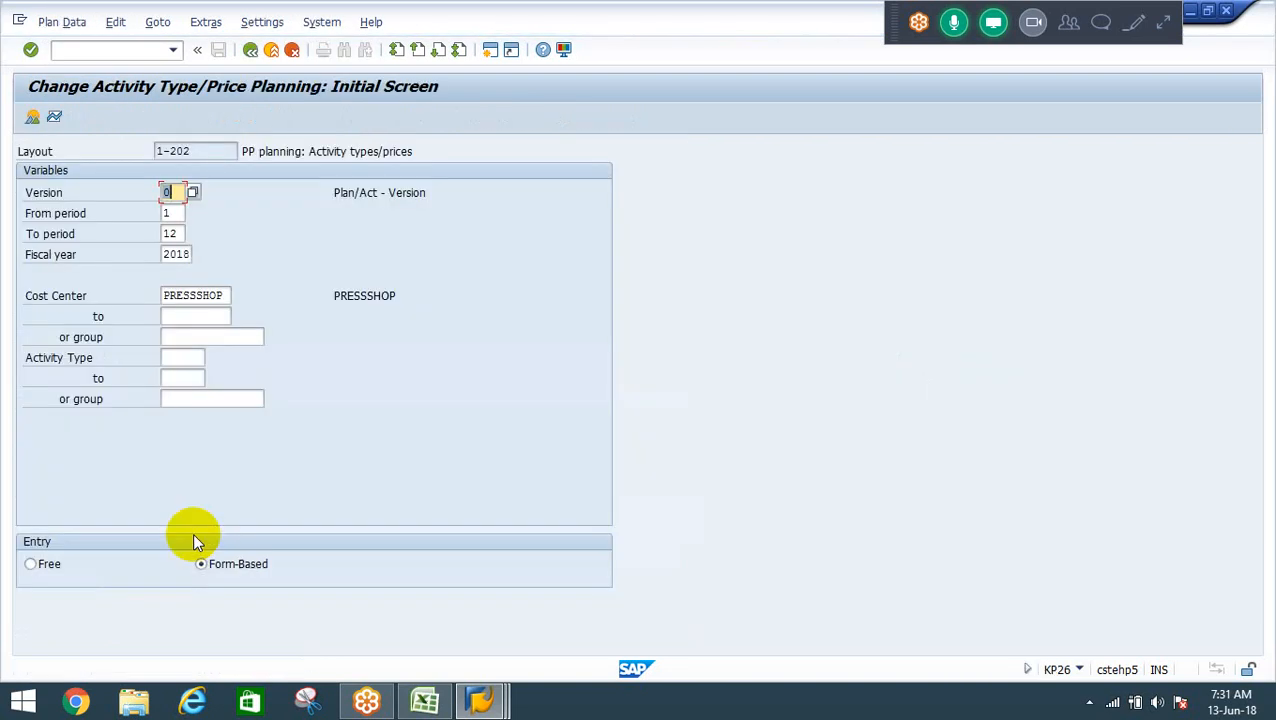
Check the planner profile used for activity type planning and confirm SAP103.
click(262, 22)
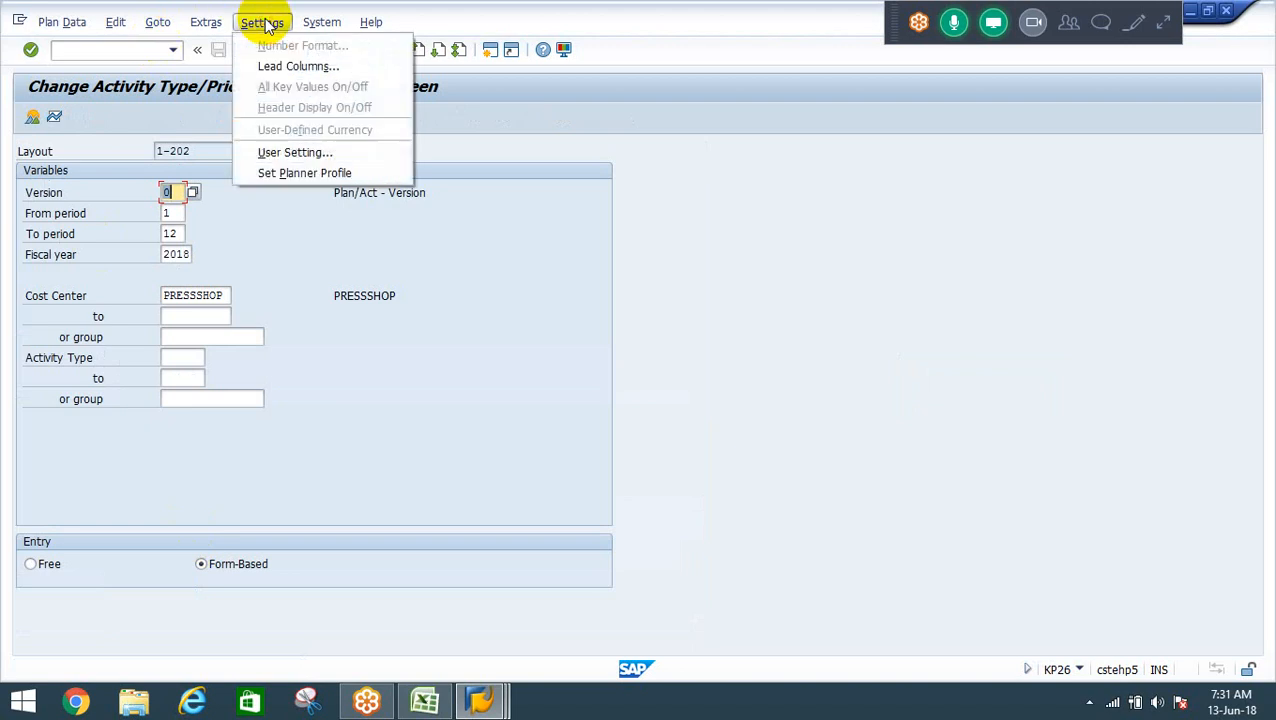
click(307, 174)
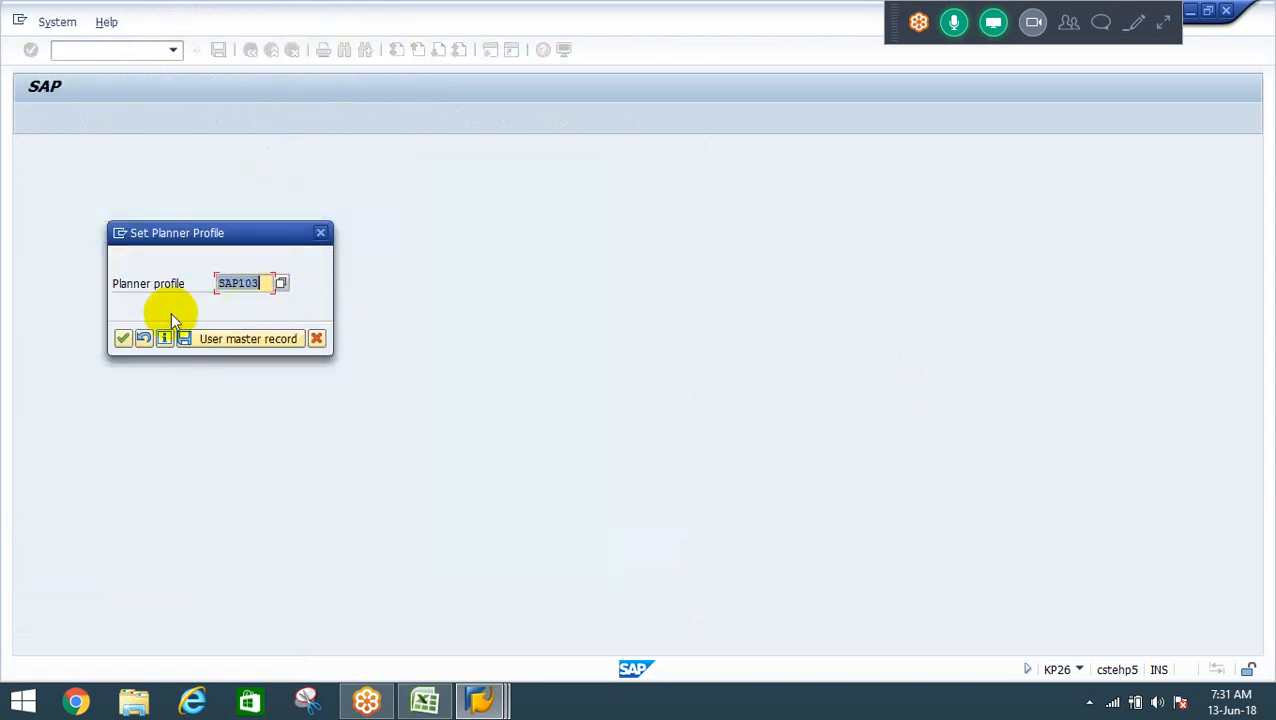
click(120, 339)
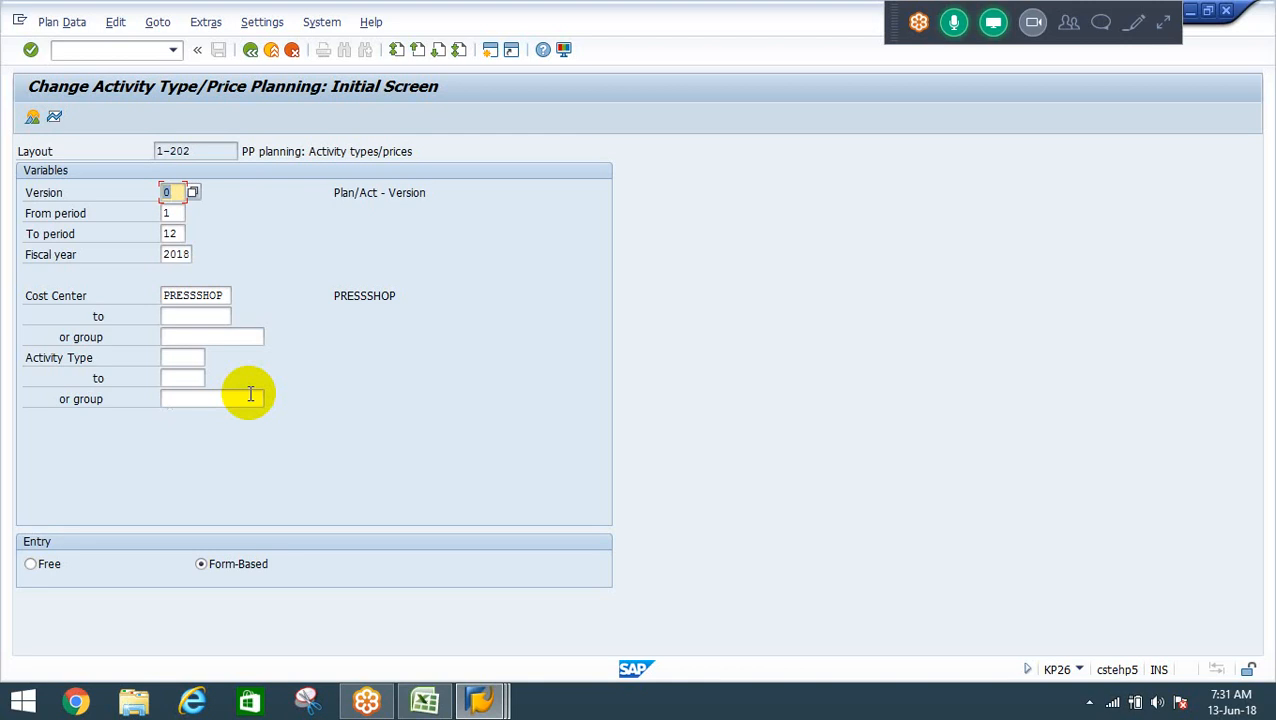
Restrict the PRESSSHOP activity planning selection to activity types LABOUR to MACHIN.
click(181, 359)
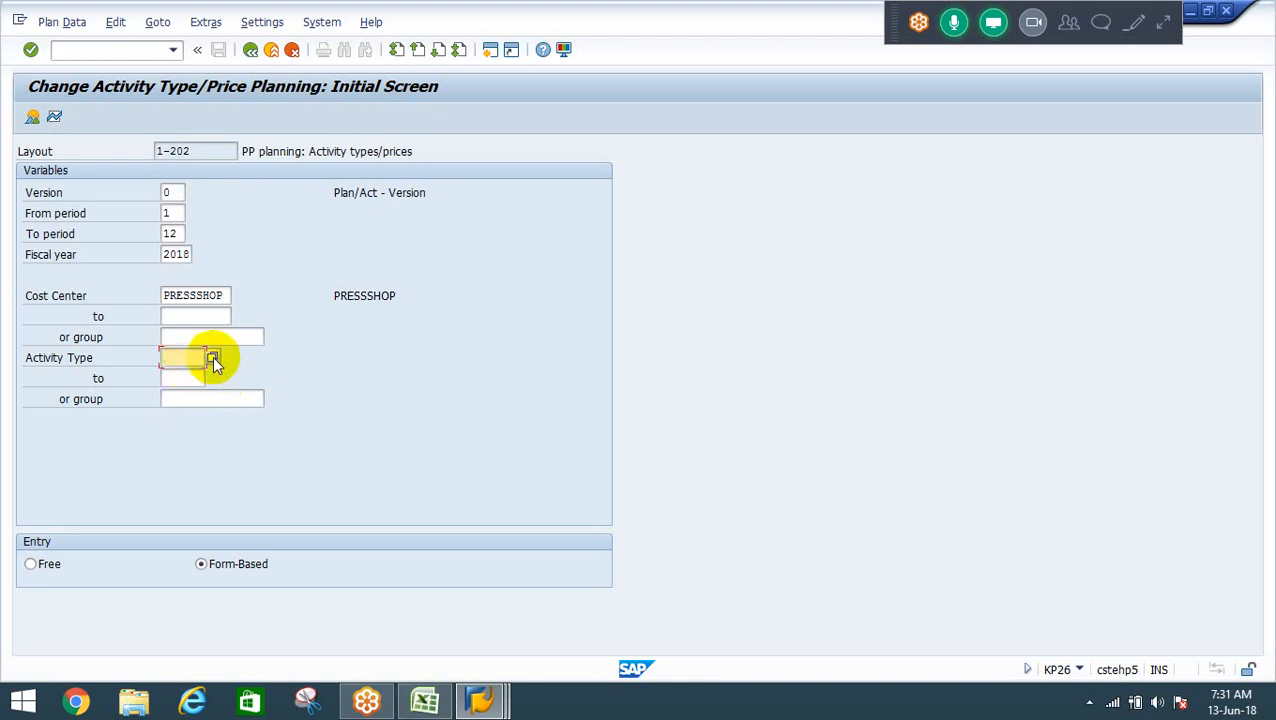
click(213, 358)
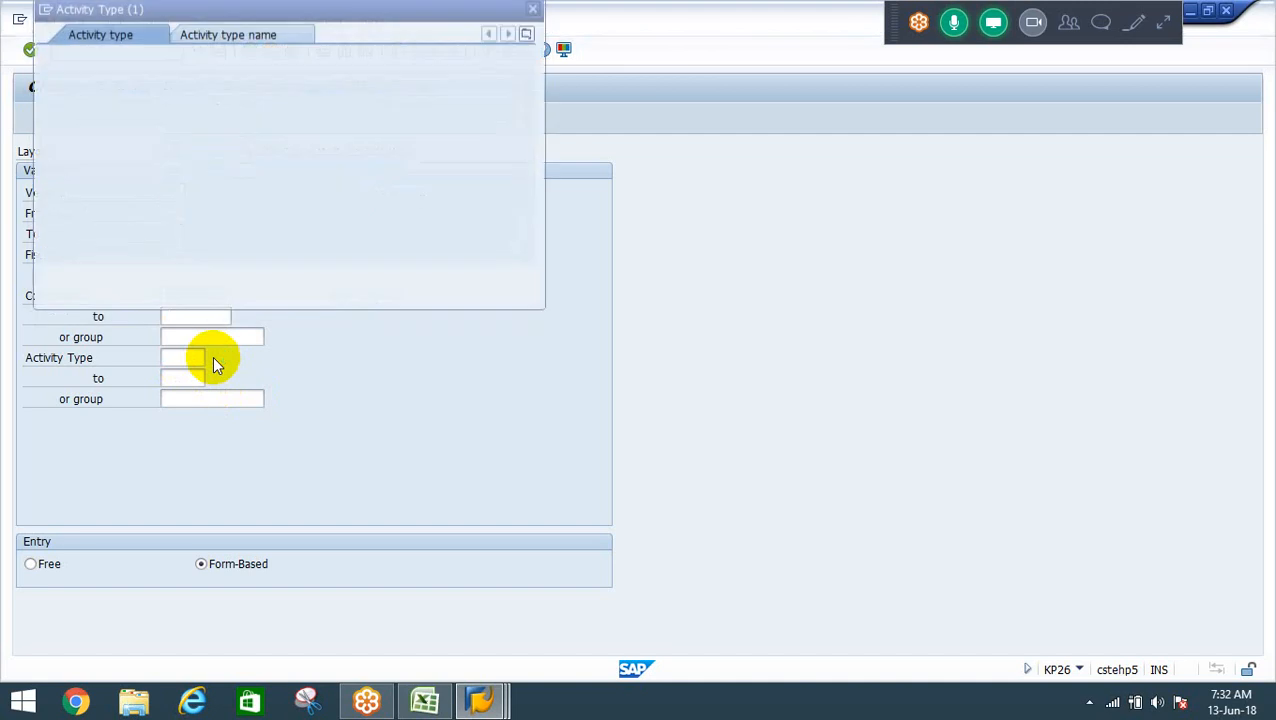
key(Return)
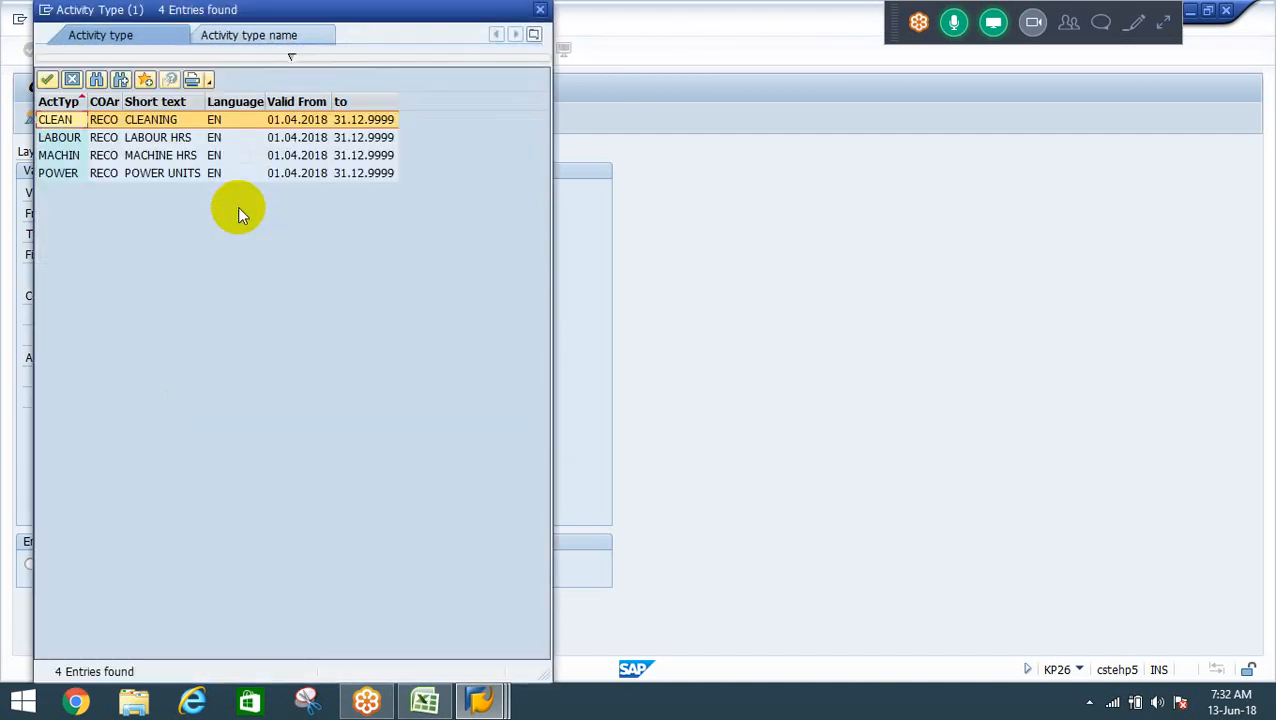
key(Down)
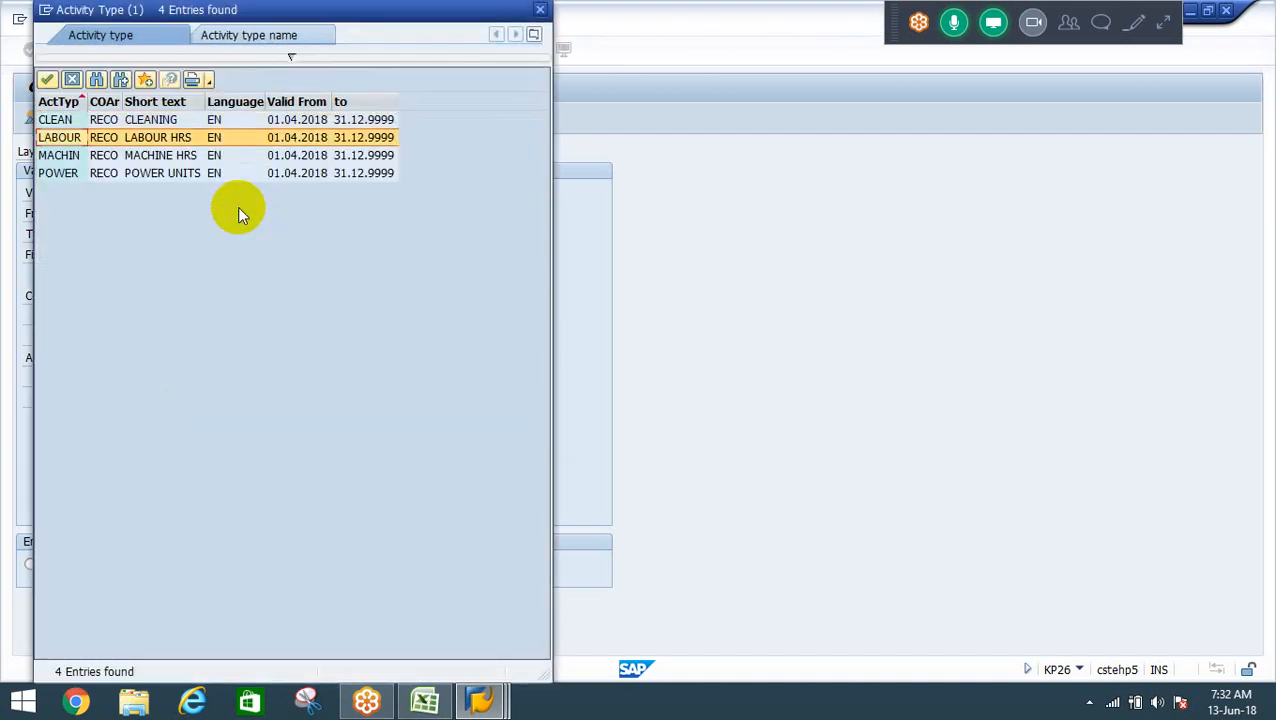
key(Return)
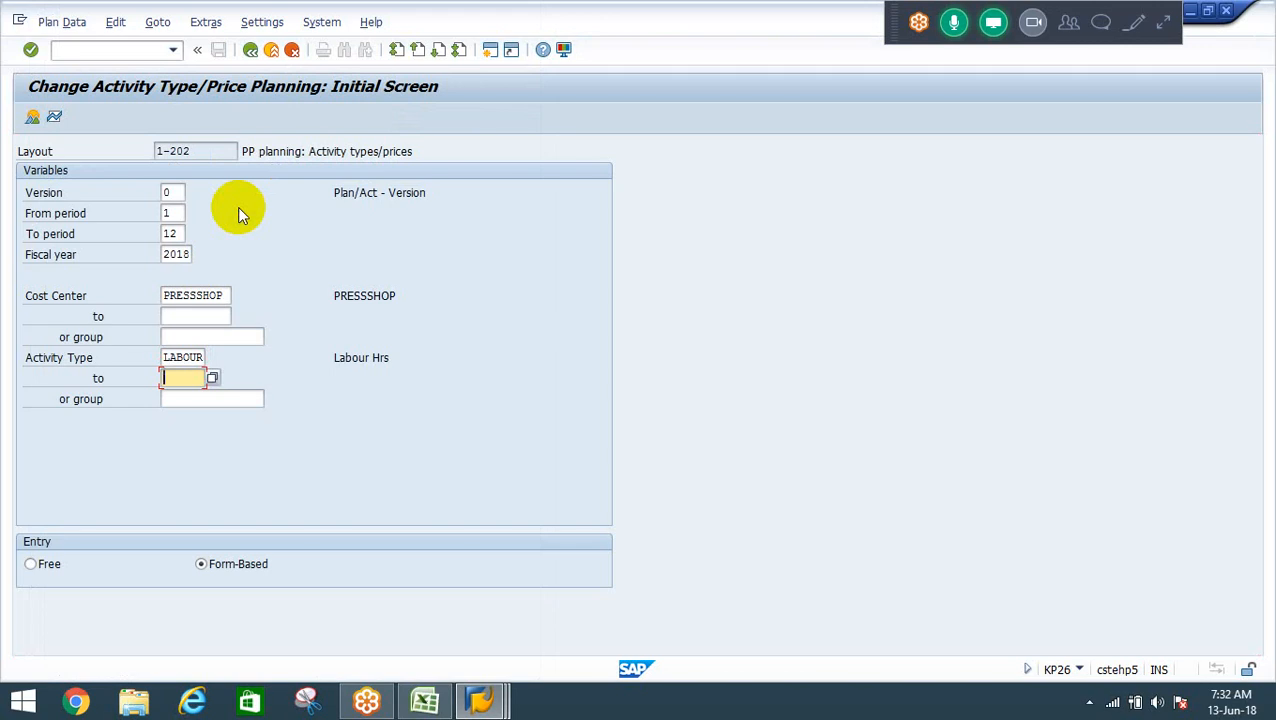
key(F4)
key(Return)
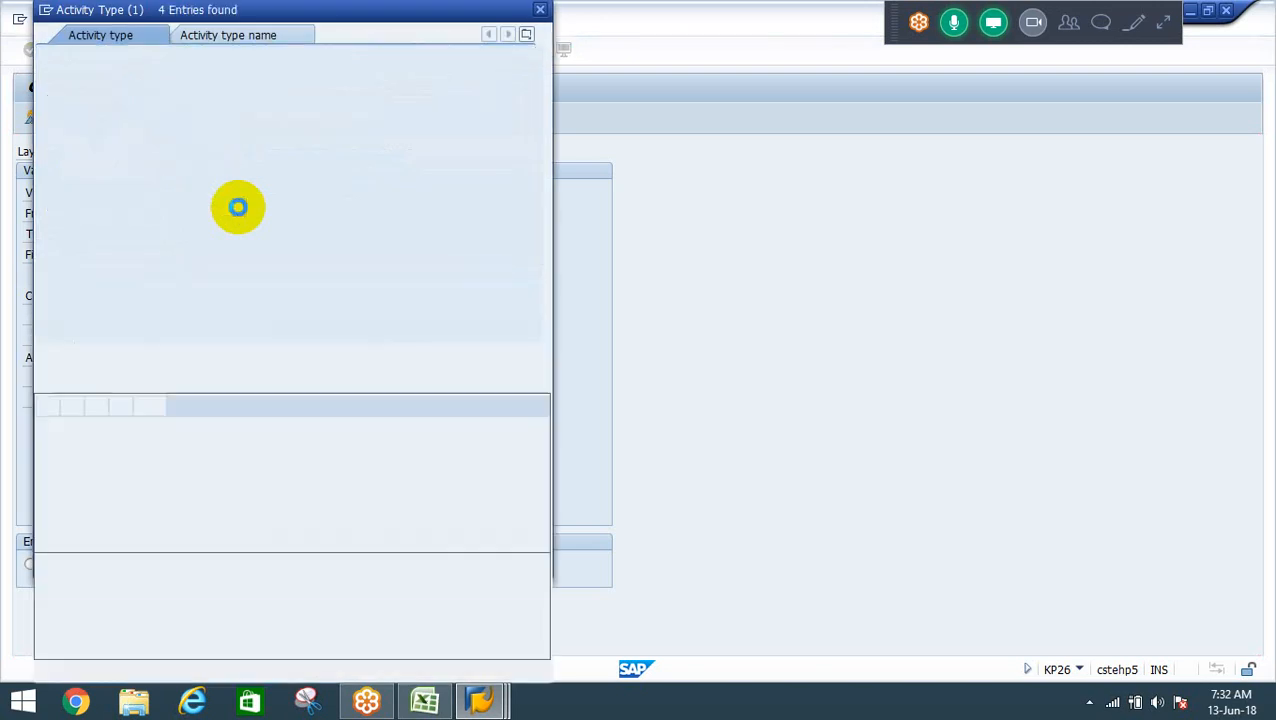
key(Down)
key(Down)
key(Return)
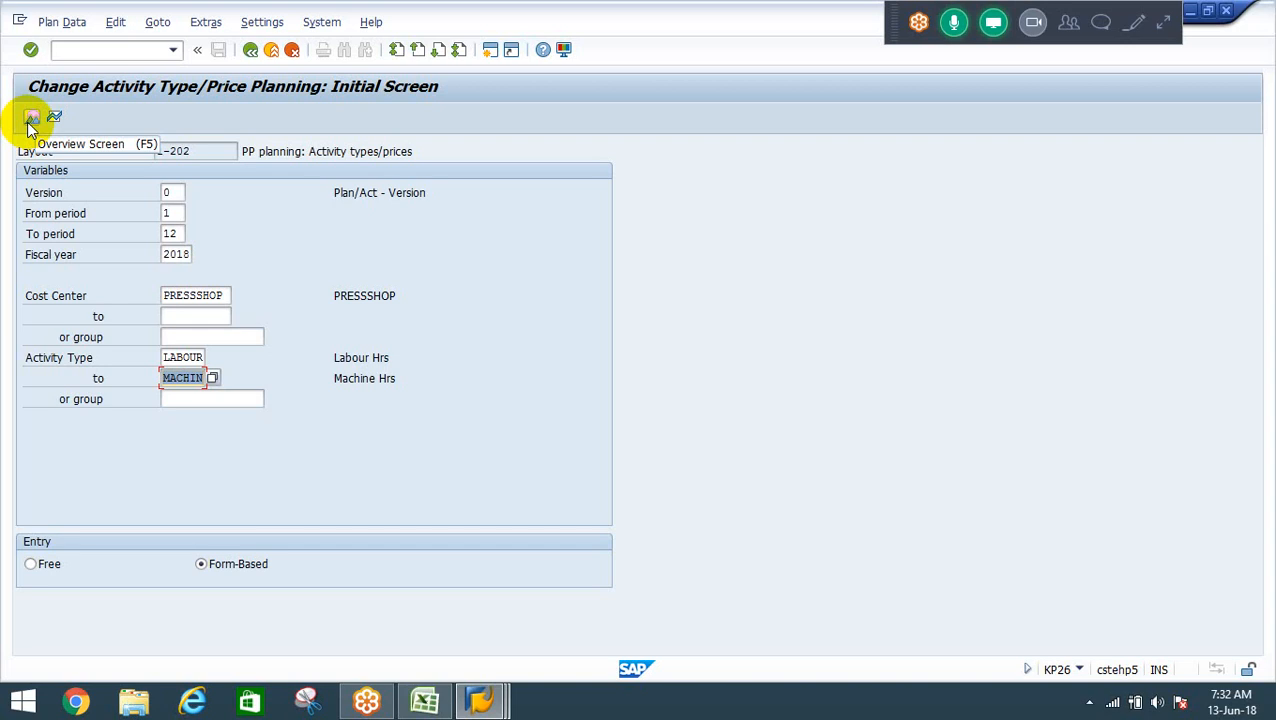
Open the activity planning overview and enter a plan activity of 2400 hours for LABOUR and 1200 hours for MACHIN.
click(32, 118)
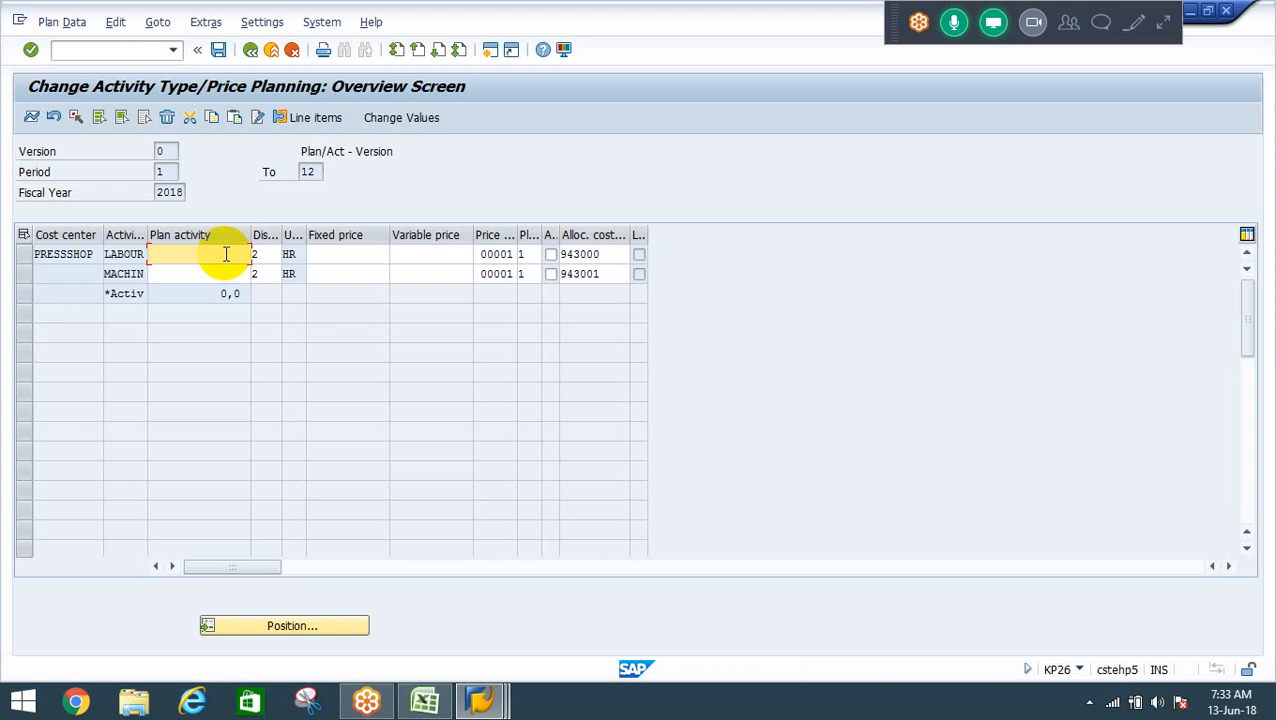
text(2400)
key(Down)
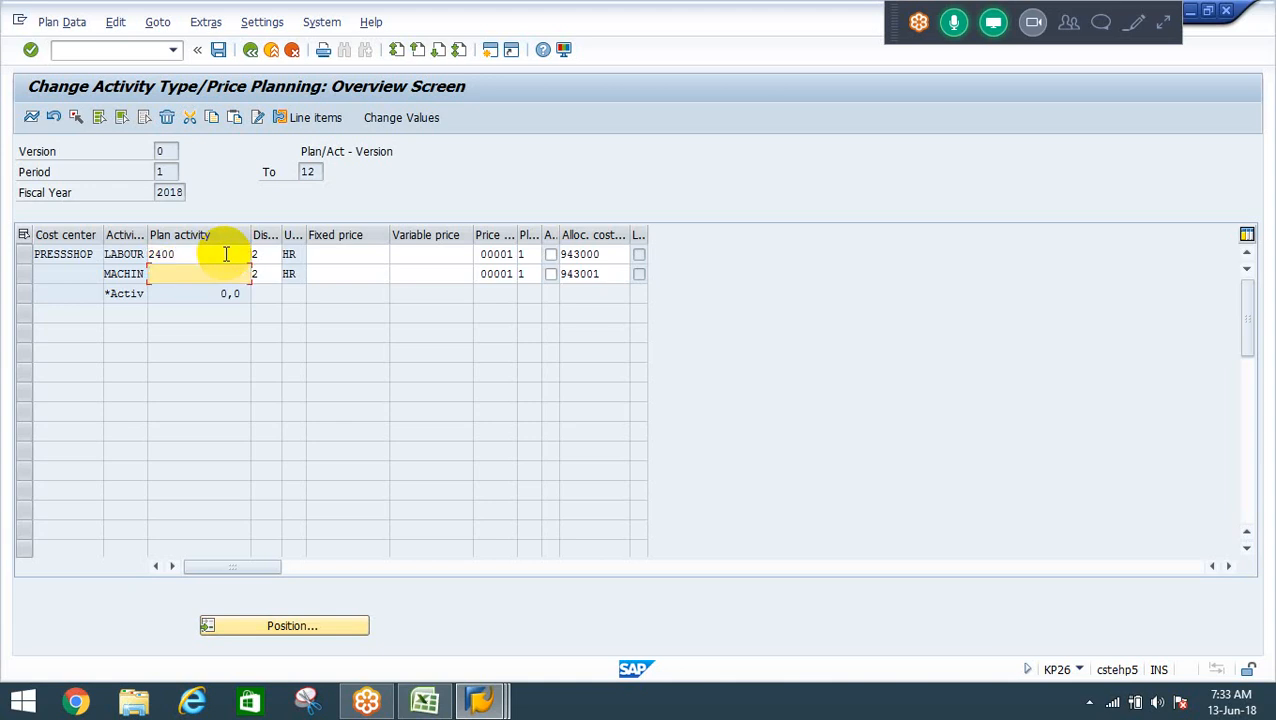
text(1200)
key(Tab)
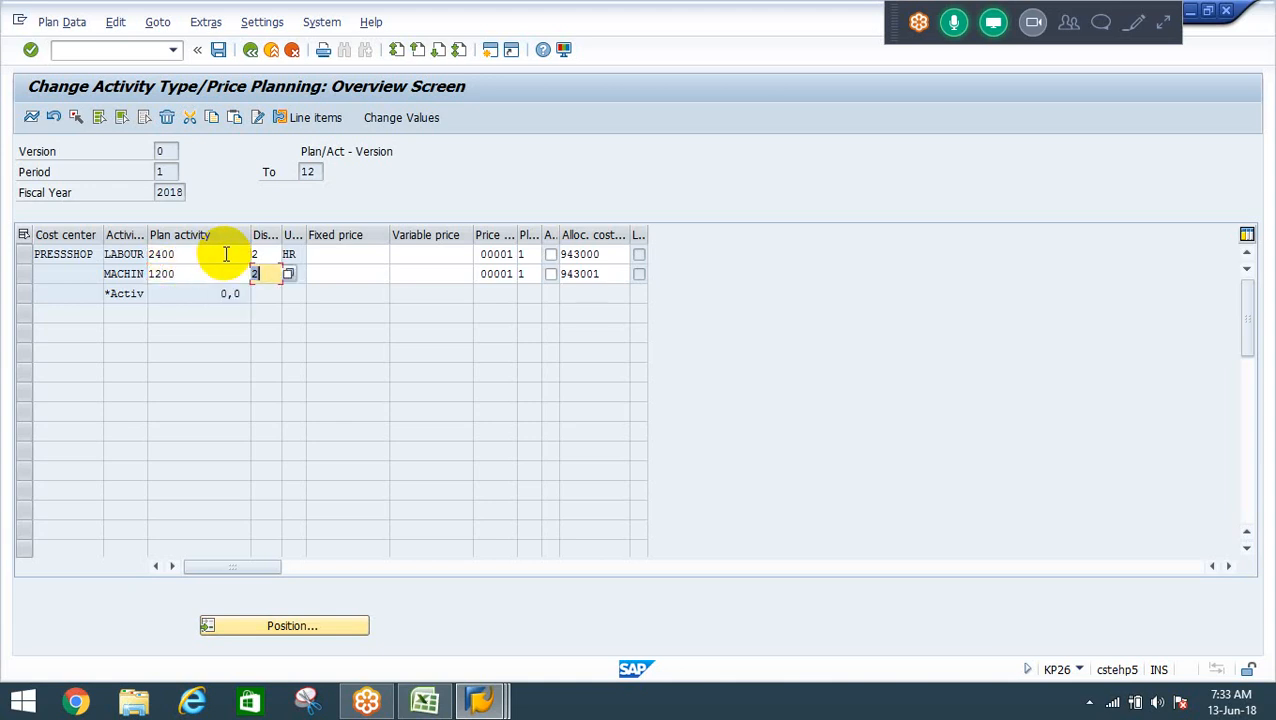
key(shift+Tab)
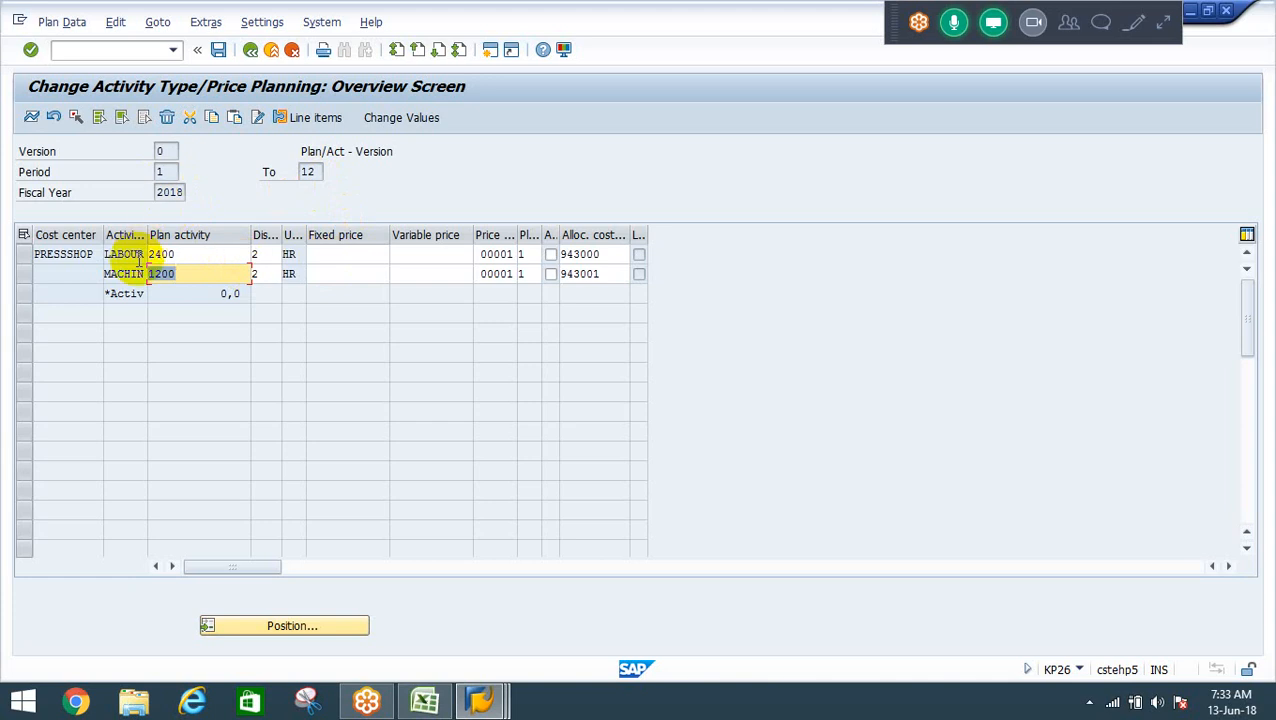
Review the monthly period breakdown of the planned LABOUR and MACHIN hours, returning to the overview after each.
click(25, 254)
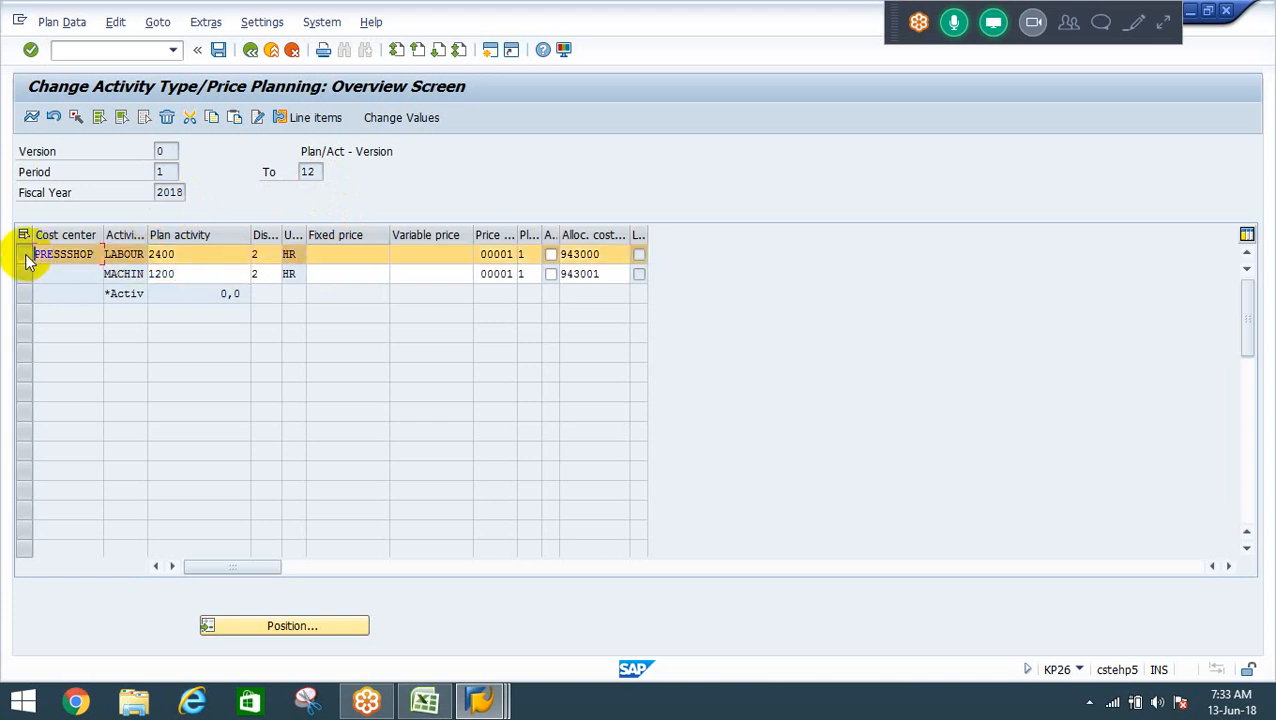
click(31, 118)
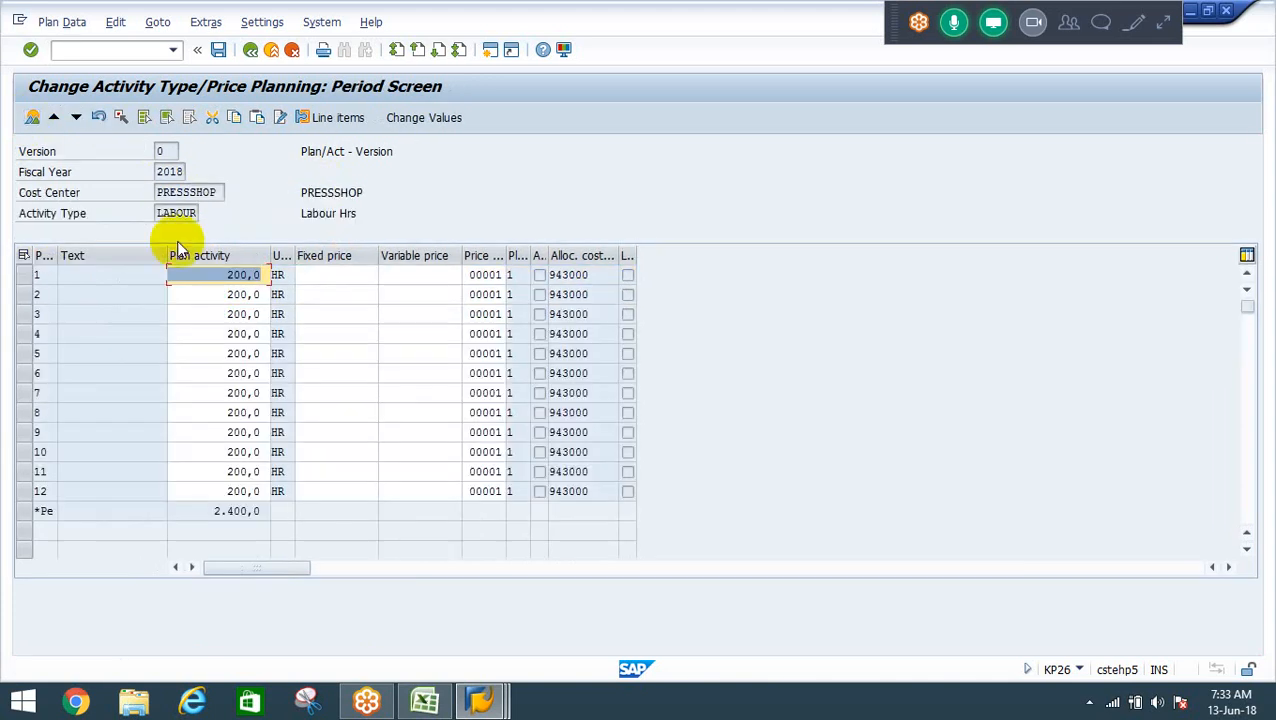
click(30, 118)
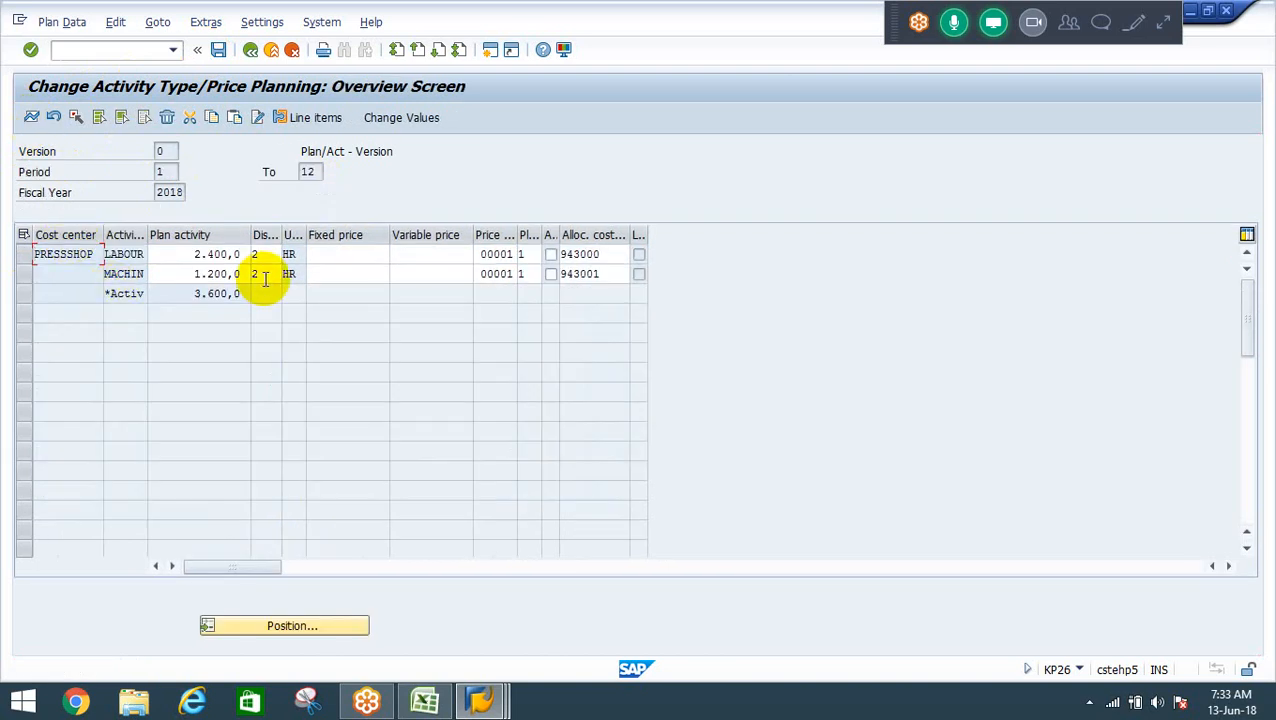
click(27, 274)
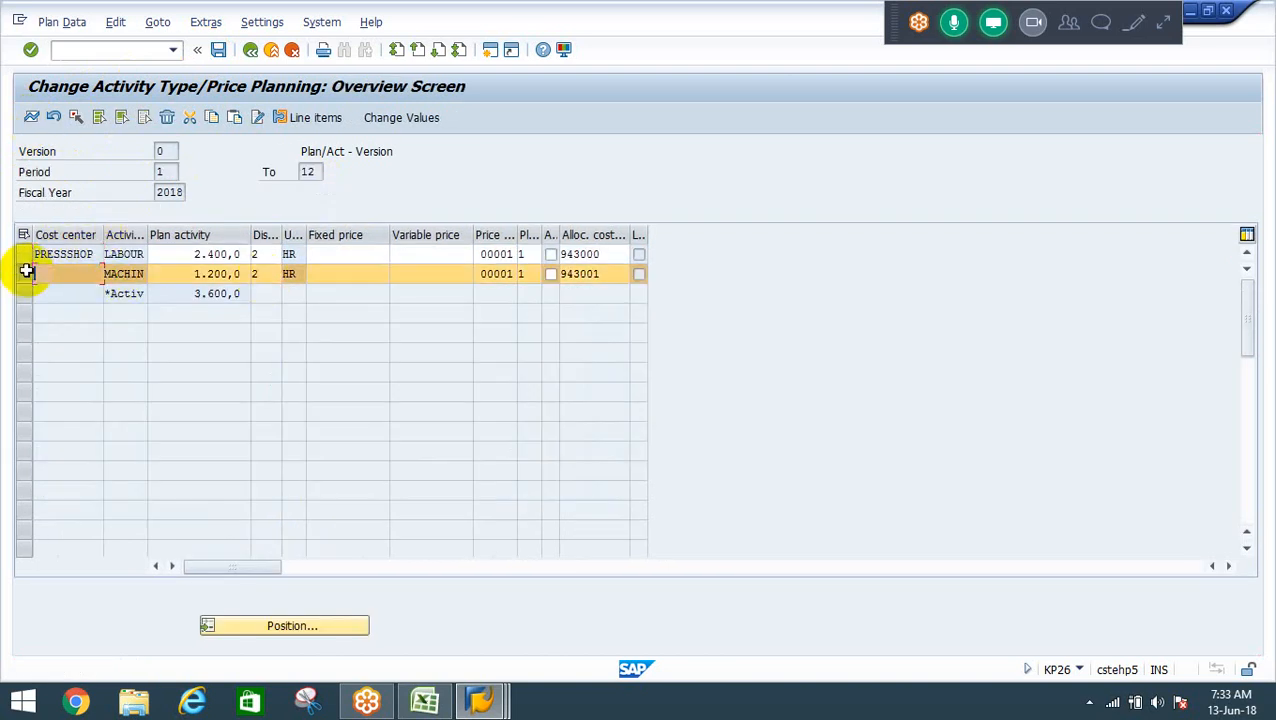
click(31, 118)
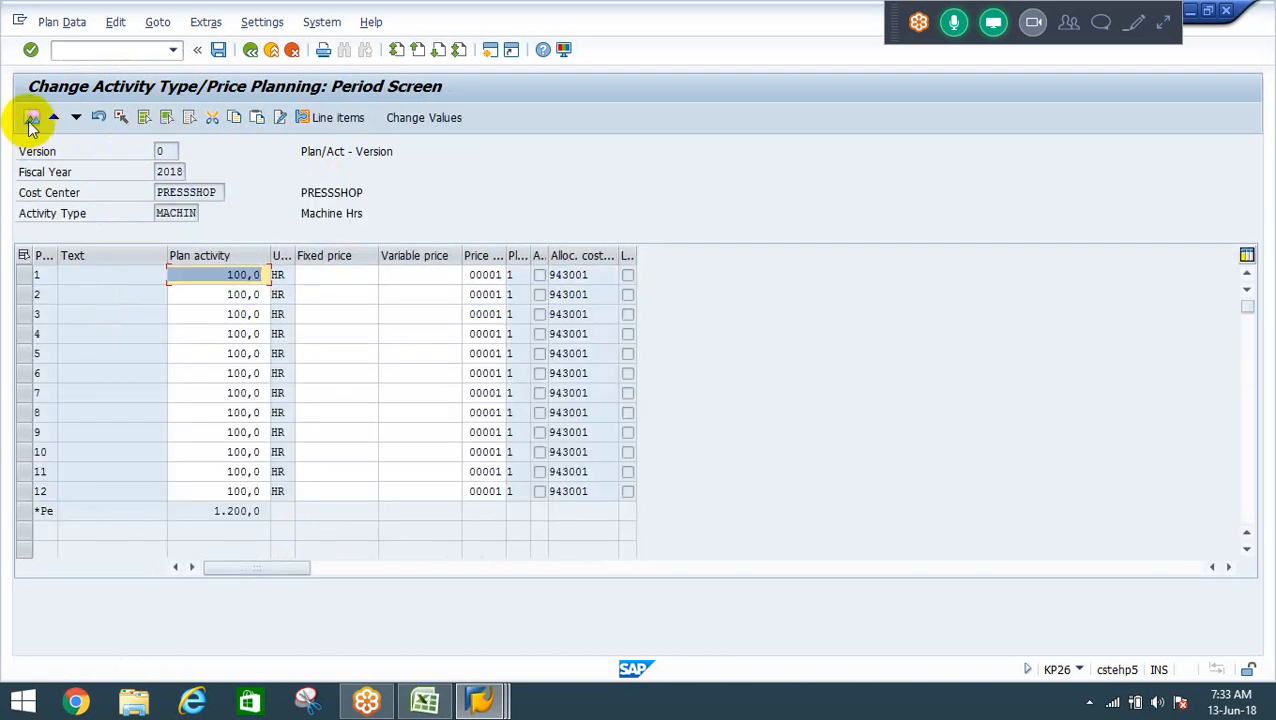
click(31, 118)
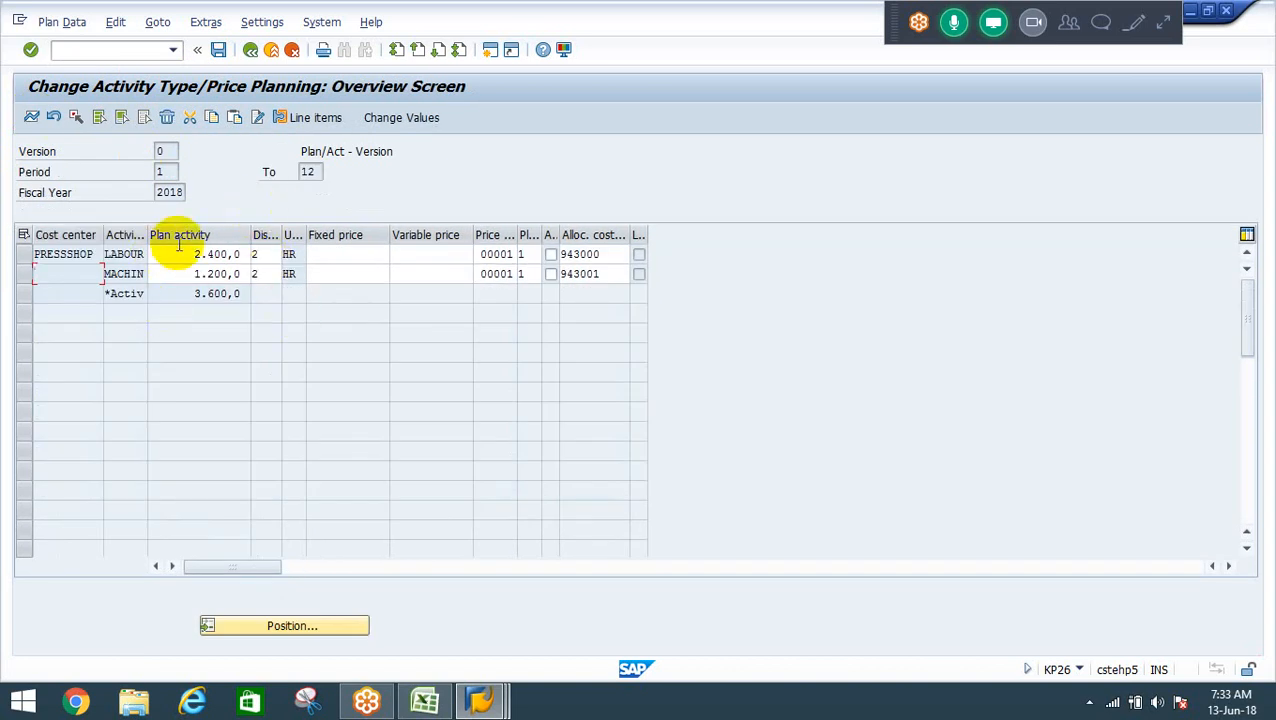
Set the plan activity distribution key to 1 for both LABOUR and MACHIN.
click(265, 254)
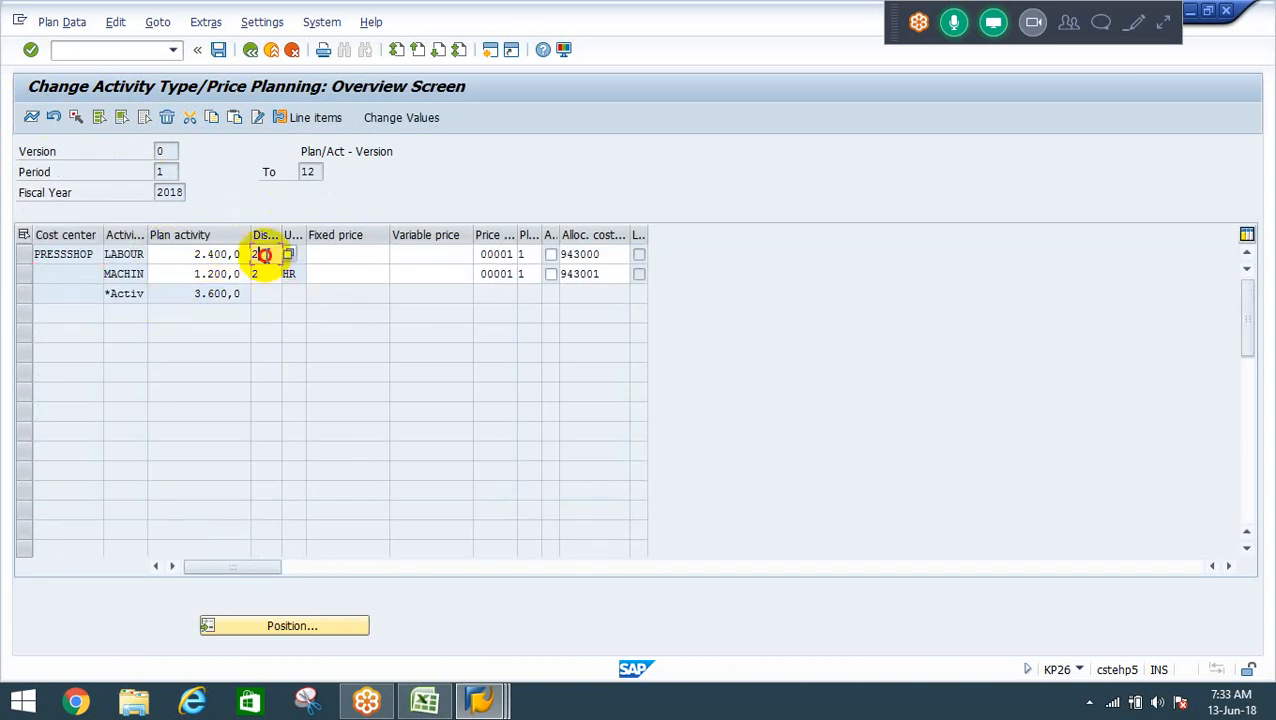
key(BackSpace)
text(1)
key(Down)
key(BackSpace)
text(1)
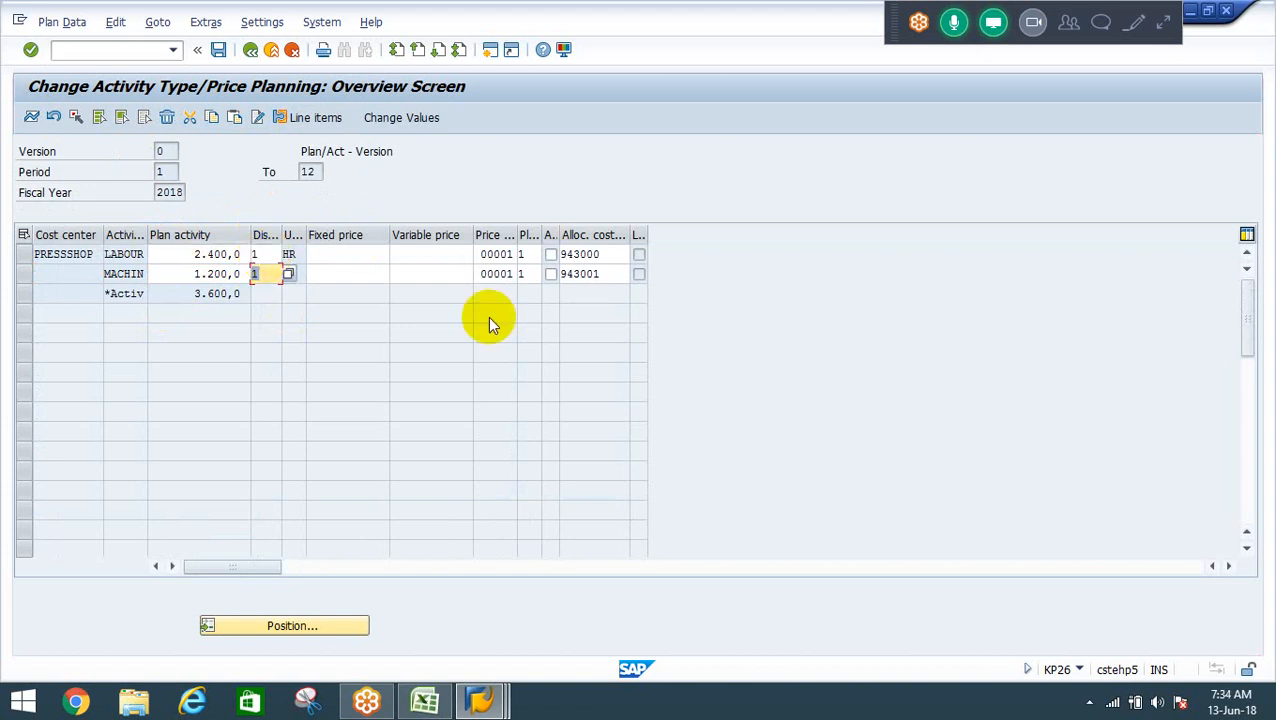
Check the available distribution keys for LABOUR, and post the activity planning before leaving KP26.
click(260, 254)
click(288, 255)
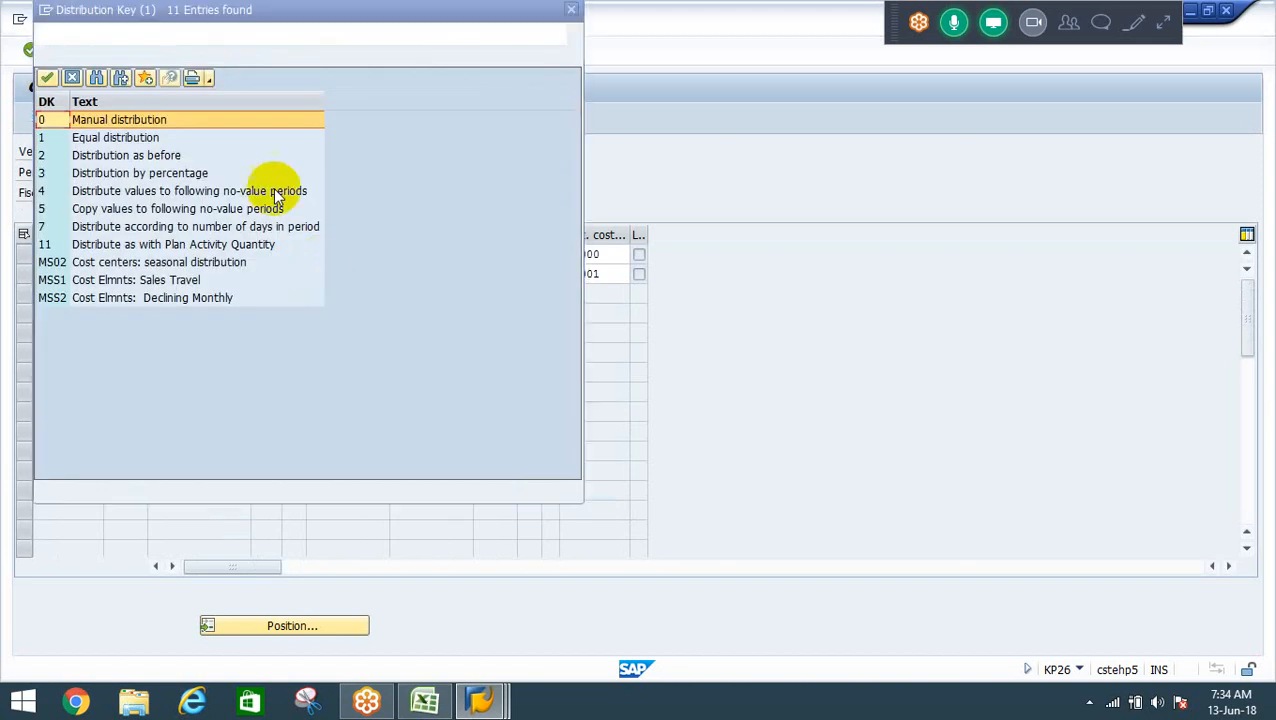
click(100, 139)
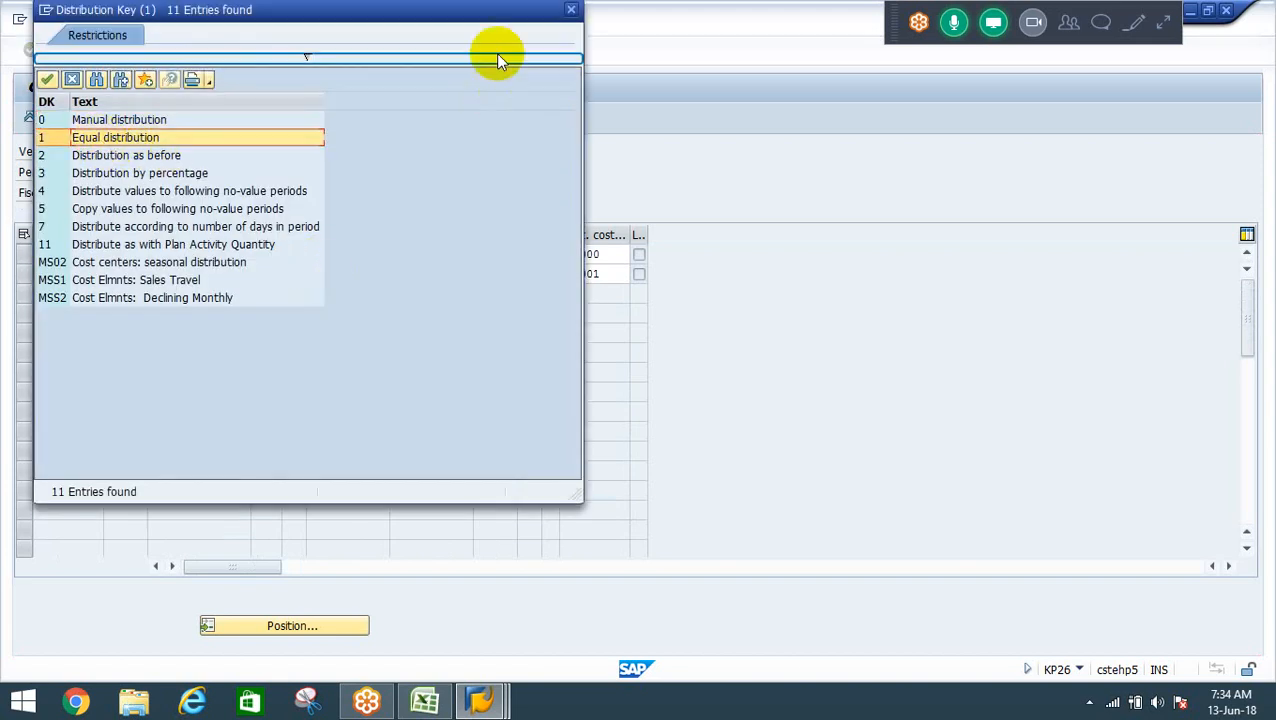
click(571, 10)
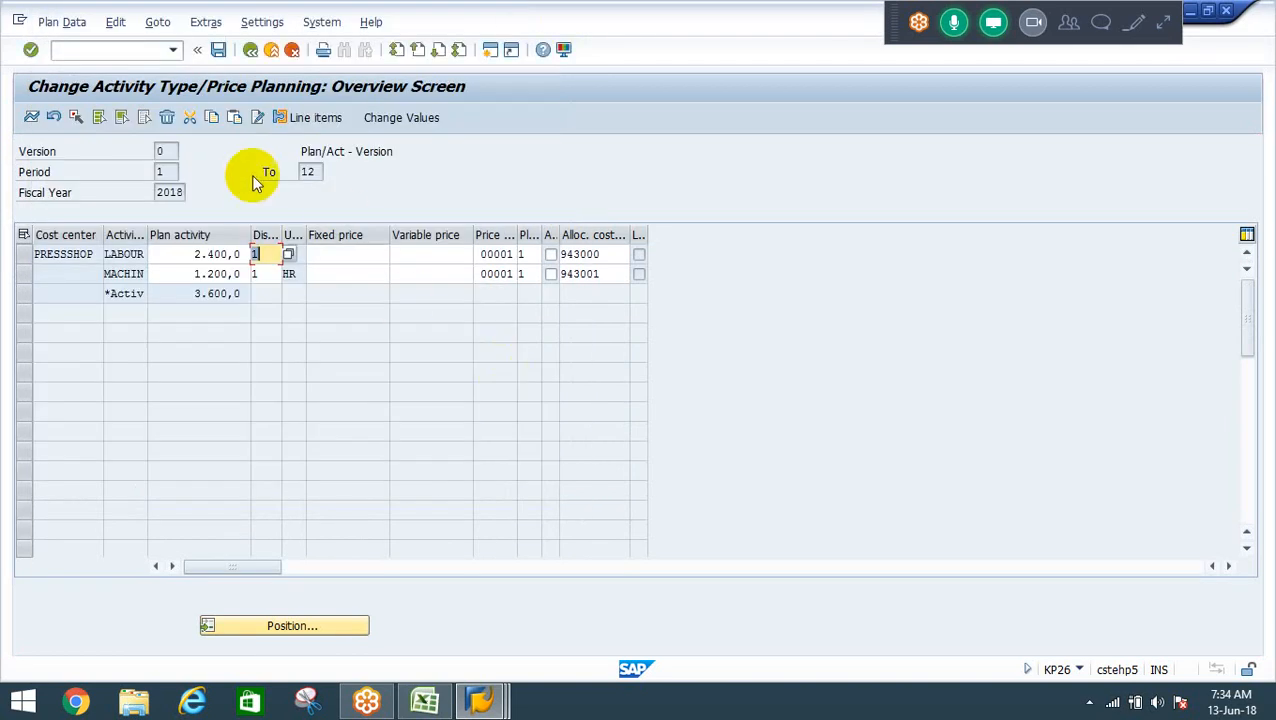
click(220, 51)
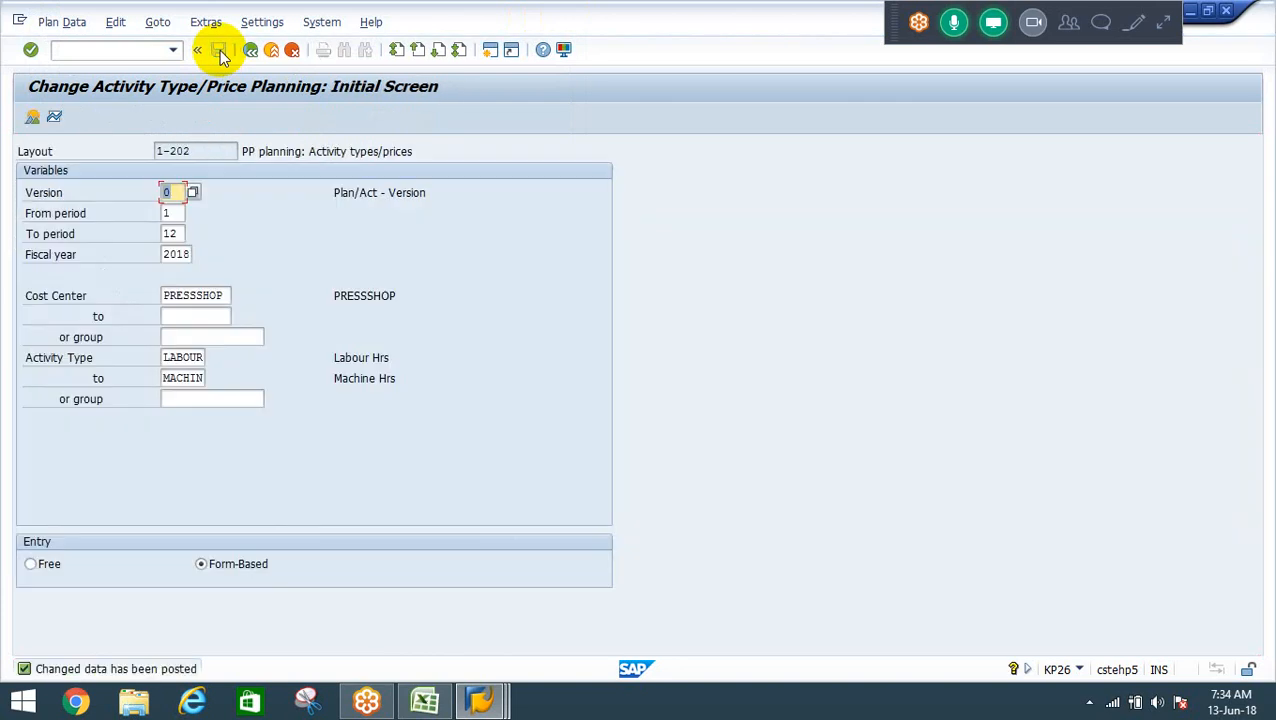
click(270, 52)
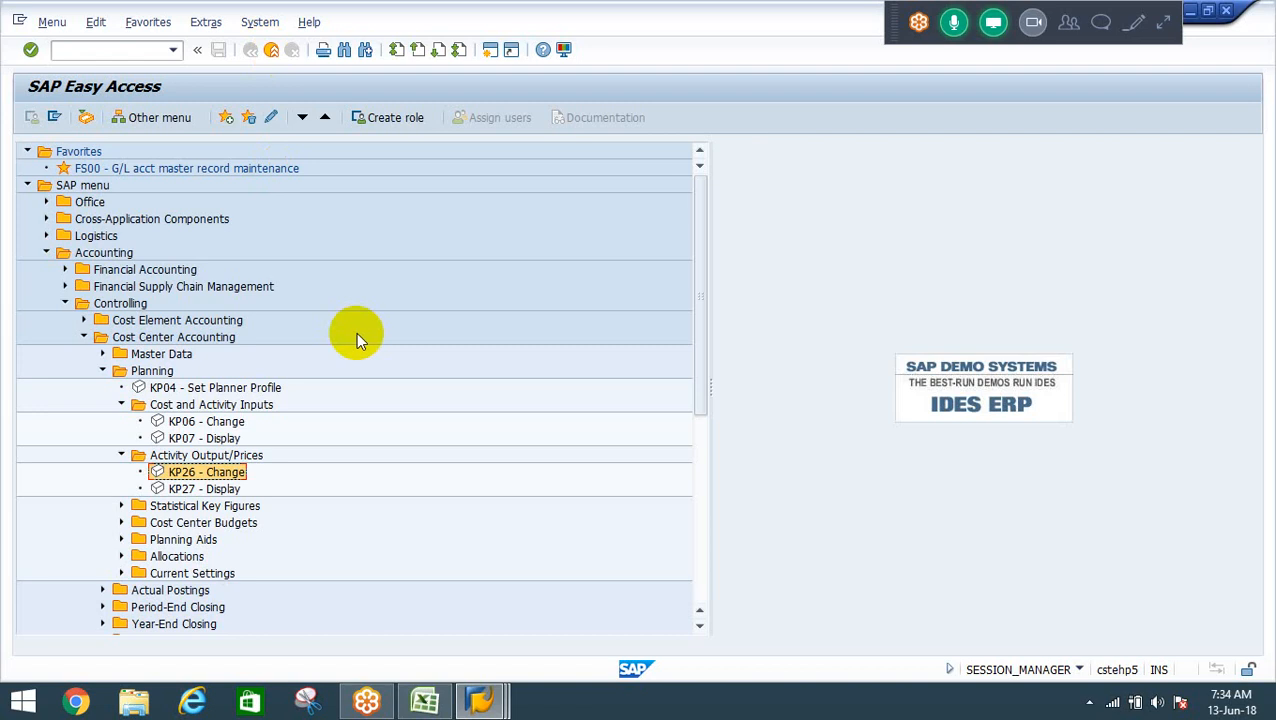
Switch to the Excel cost center planning sheet and review the PRESSSHOP cost amounts and the labour and machine figures.
click(424, 701)
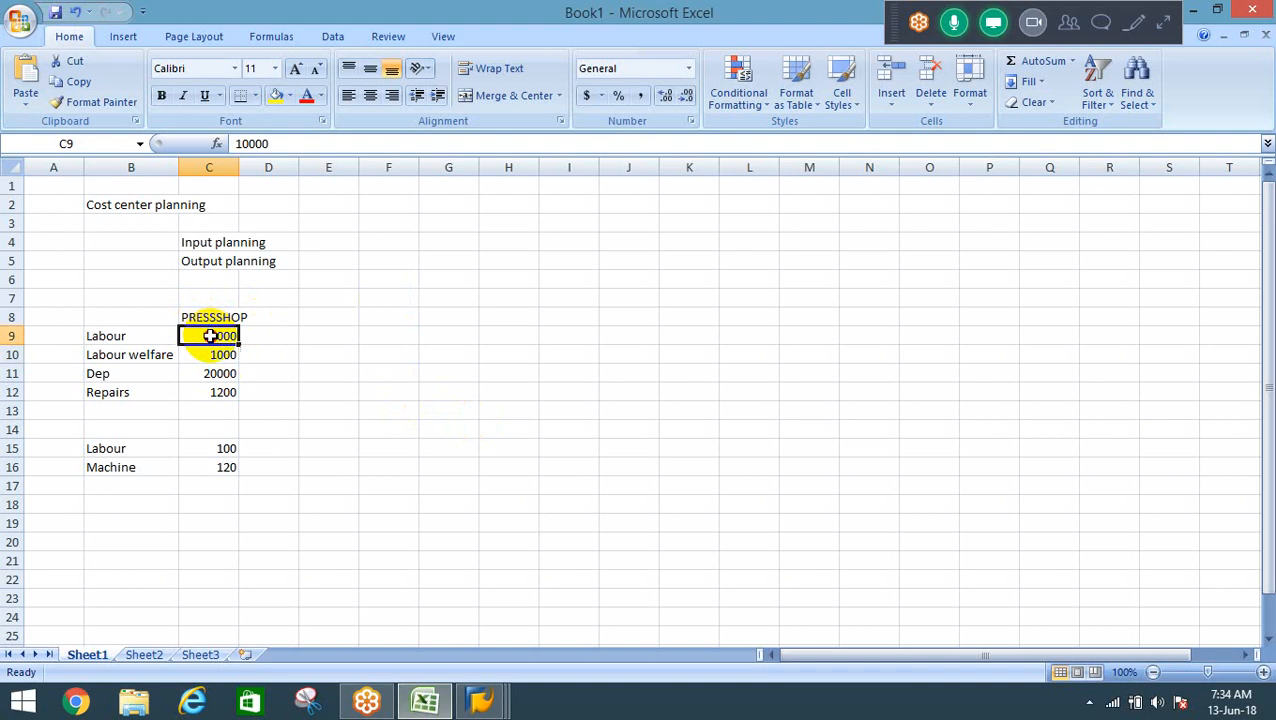
drag(208, 336, 214, 393)
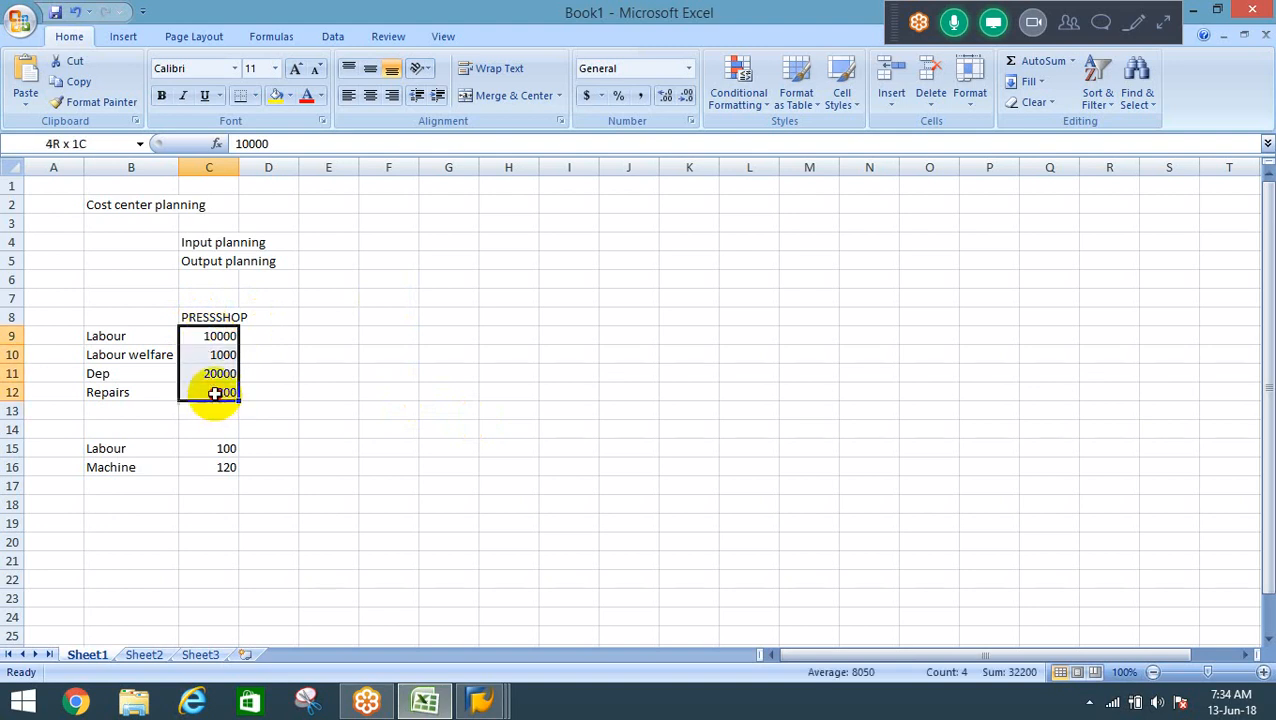
click(210, 448)
drag(216, 446, 220, 460)
click(208, 336)
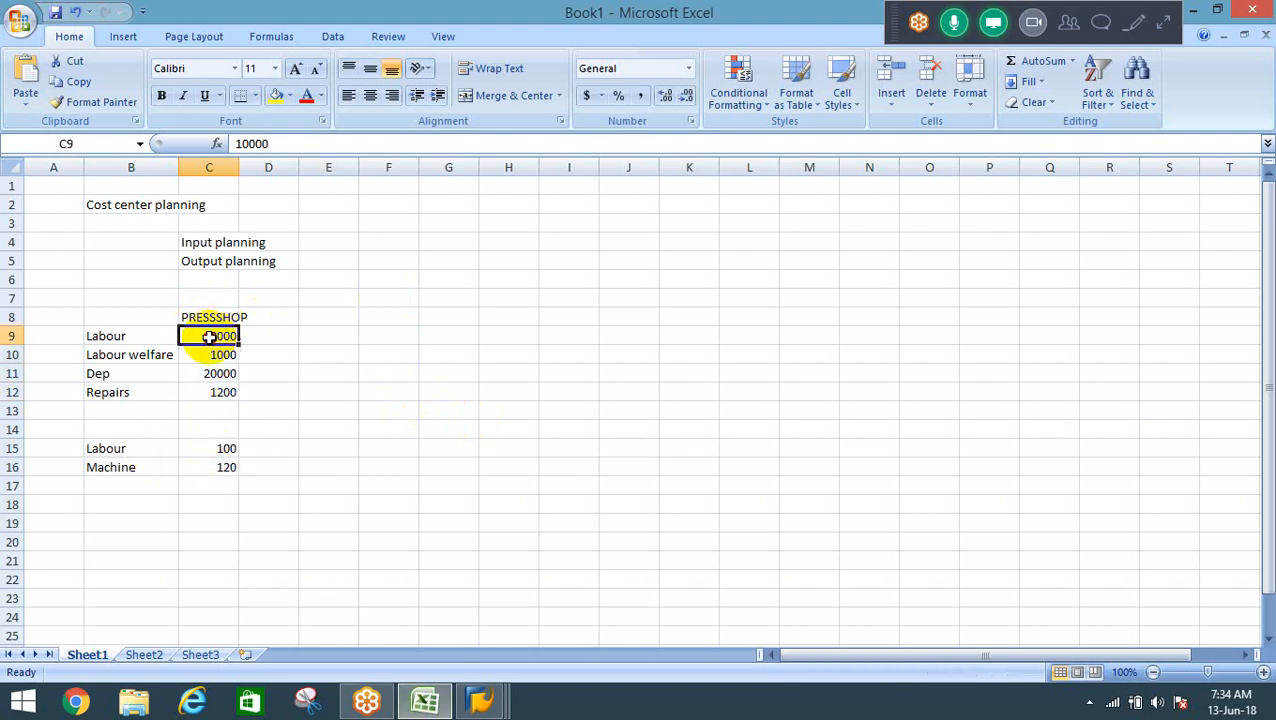
Switch back to SAP and open the KP06 plan cost overview for PRESSSHOP, cost elements 400000 to 400016.
key(alt+Tab)
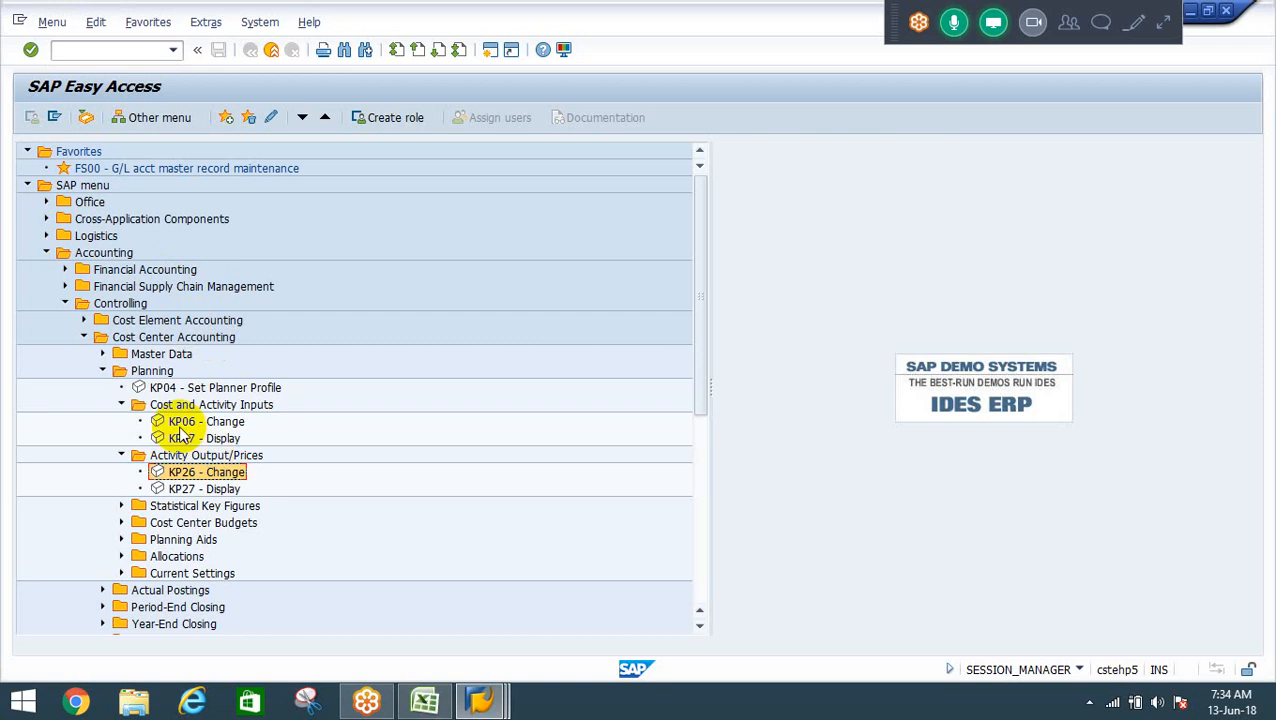
click(180, 424)
double_click(180, 424)
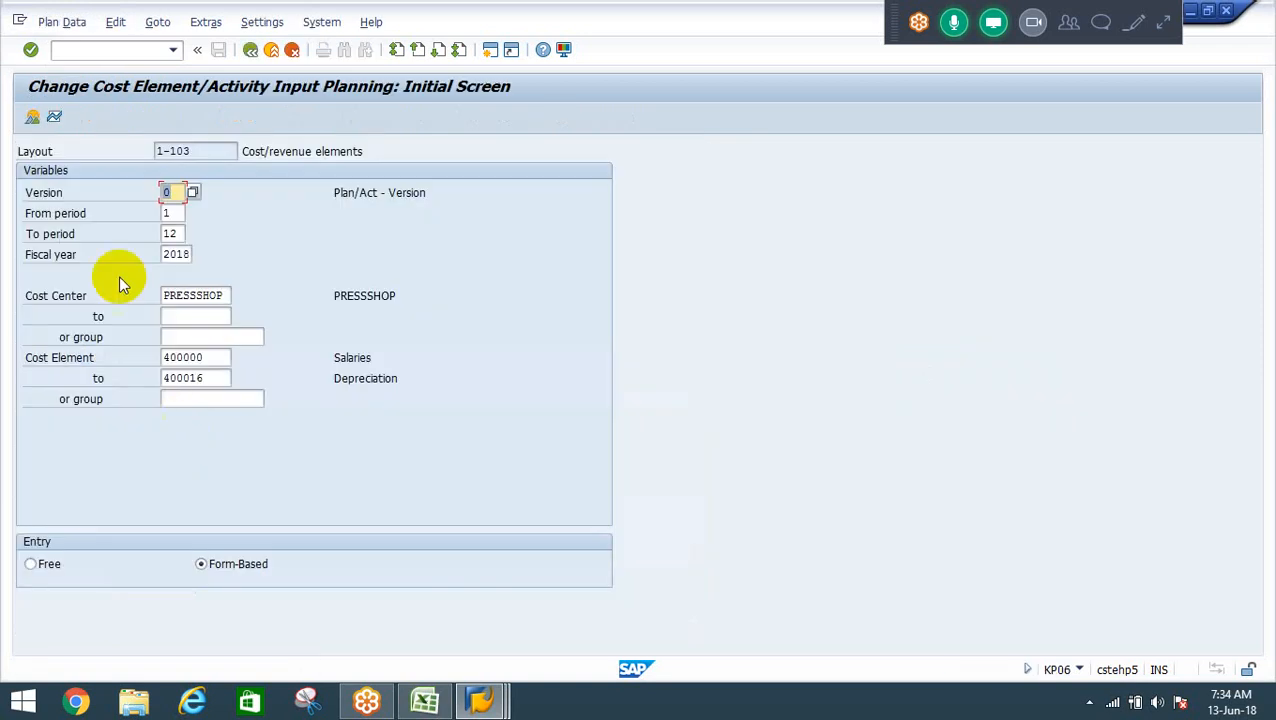
click(34, 118)
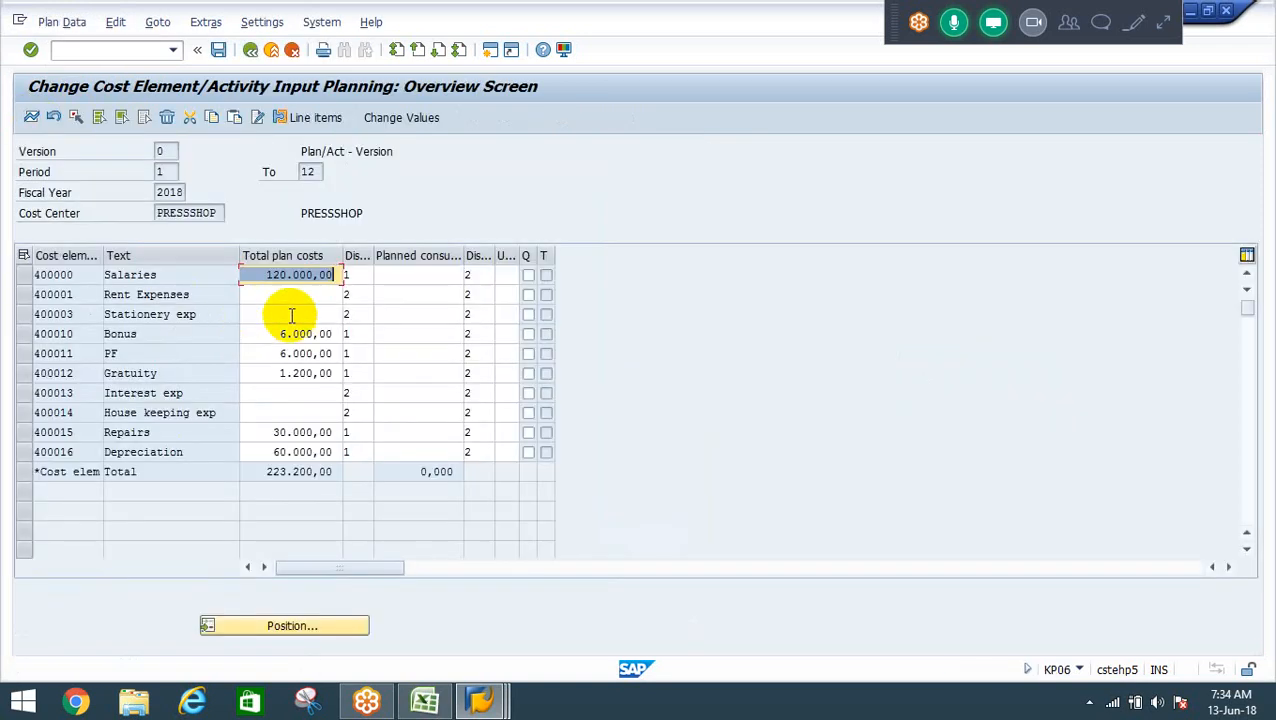
Carry the planned Salaries total over to the Excel sheet, setting the PRESSSHOP Labour amount in C9 to 120000, and return to SAP.
key(ctrl+c)
key(alt+Tab)
key(ctrl+v)
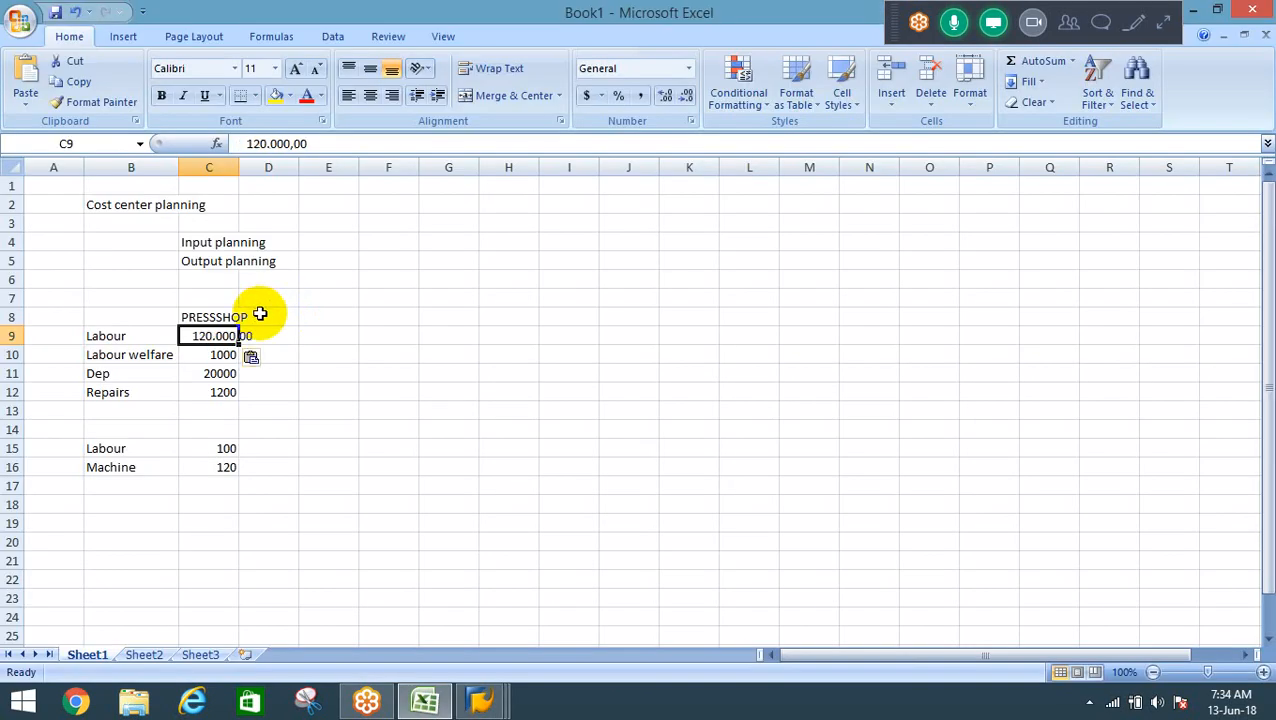
key(F2)
key(BackSpace)
key(BackSpace)
key(BackSpace)
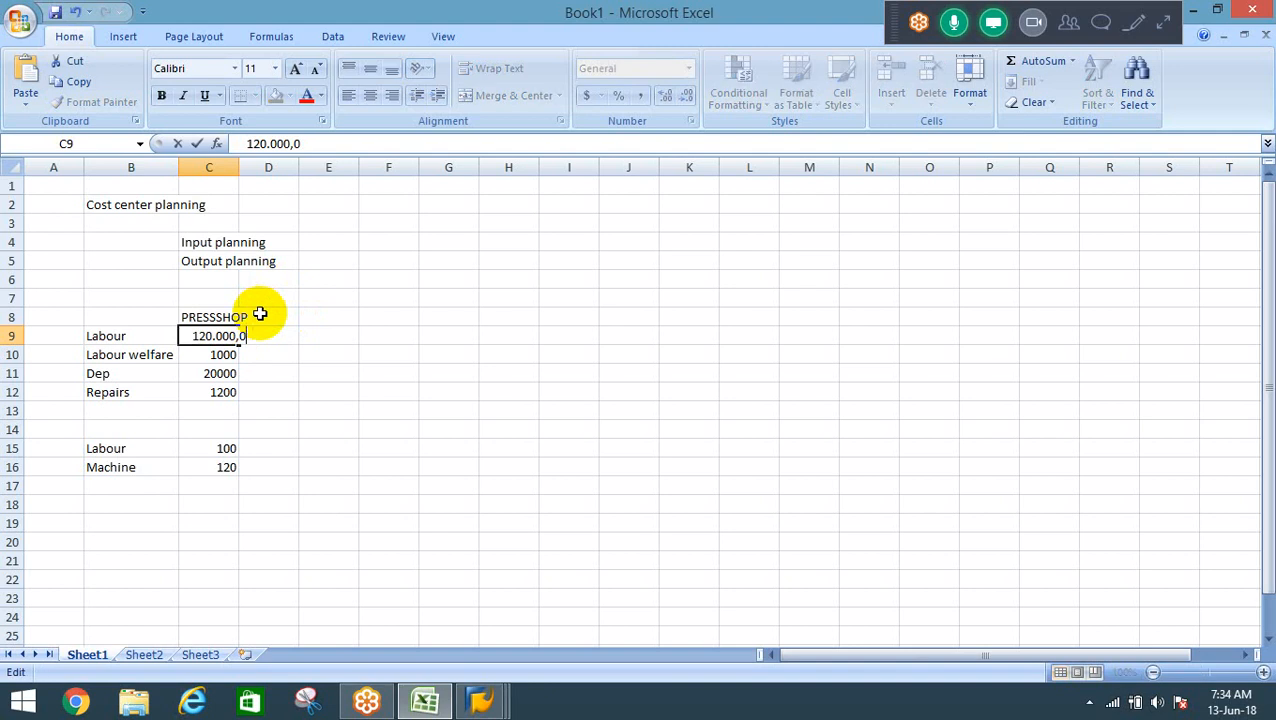
key(Up)
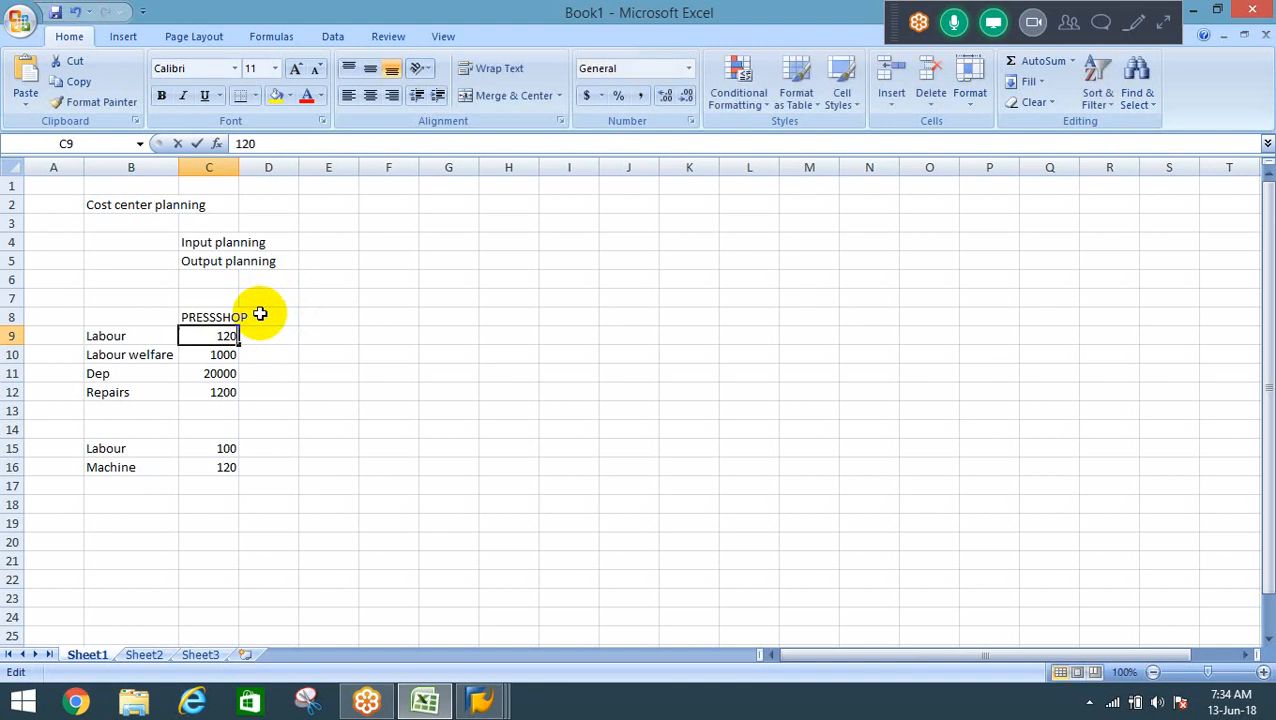
text(120000)
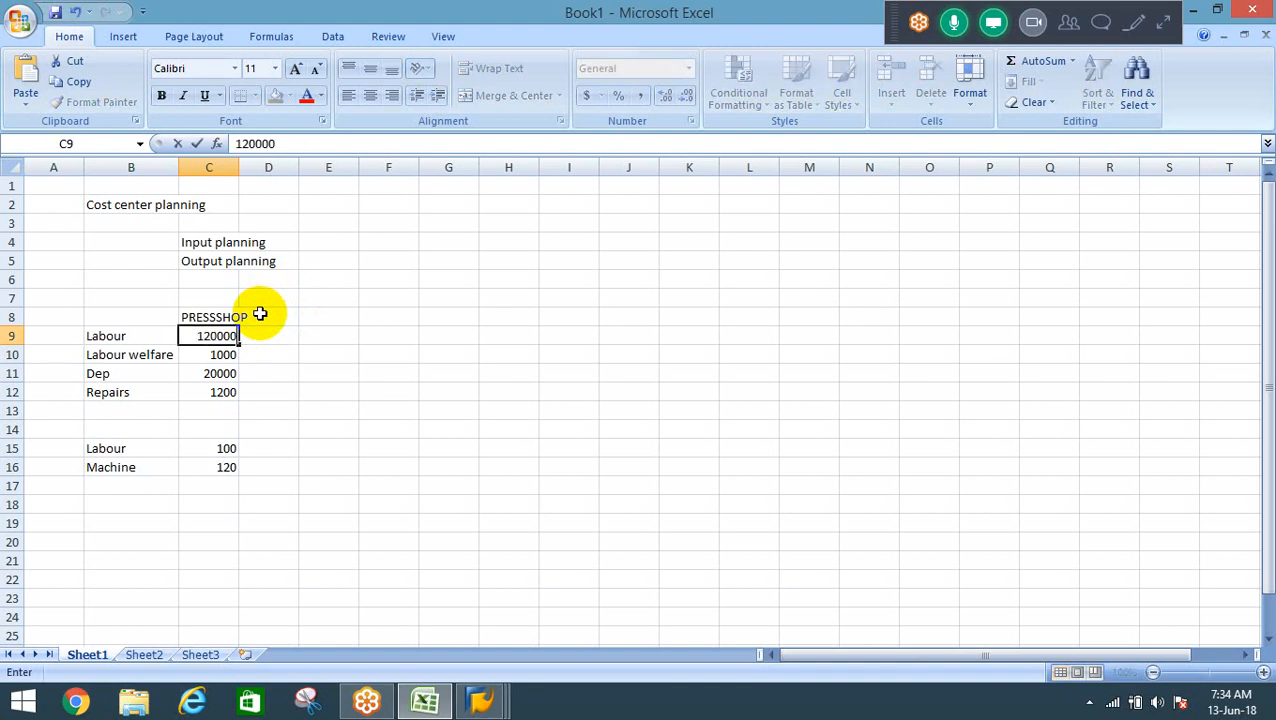
key(Return)
key(Left)
key(alt+Tab)
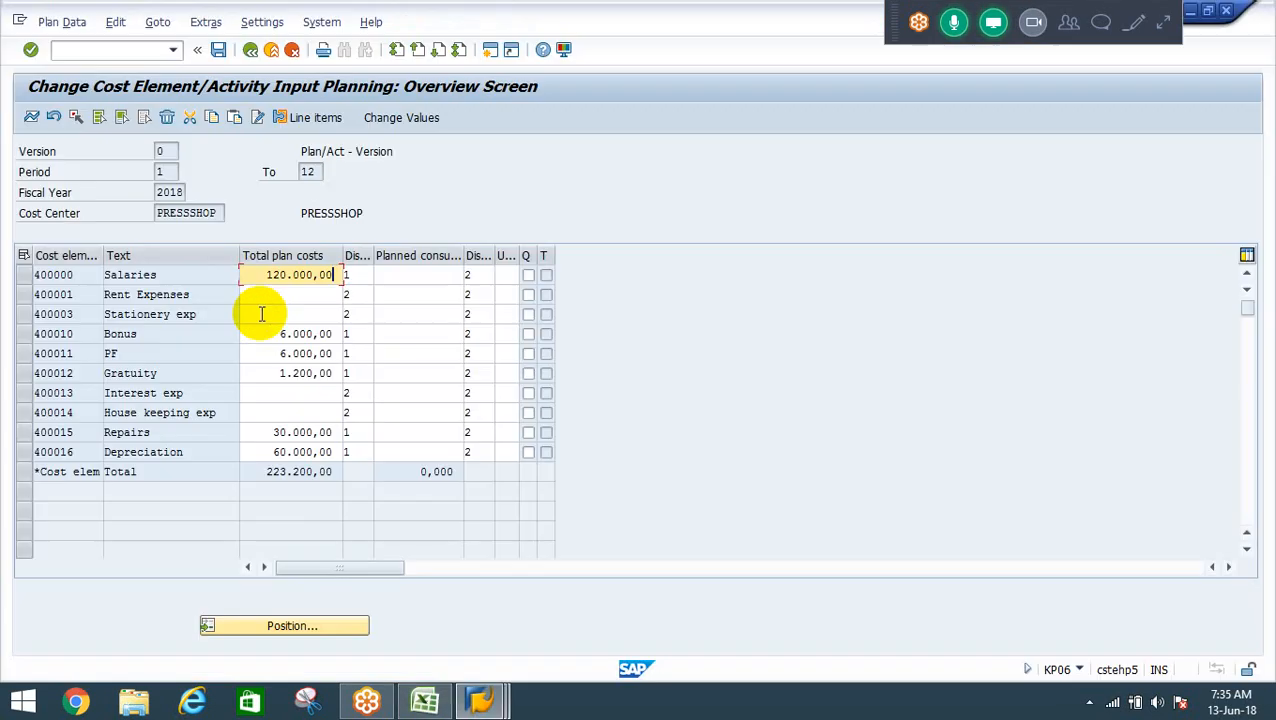
Switch to the Excel planning sheet and replace row 10 with the Bonus cost, entering Bonus in B10 and 6000 in C10.
key(Down)
key(Down)
key(Down)
key(alt+Tab)
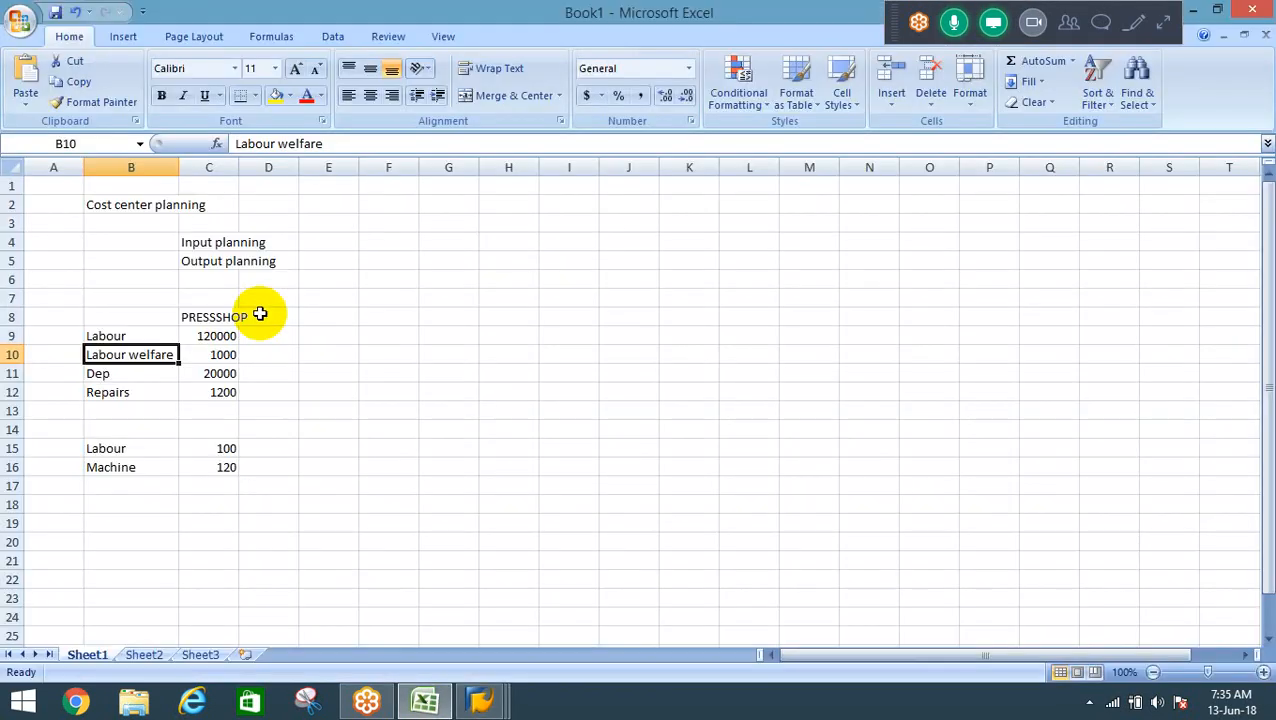
text(Bonus)
key(Tab)
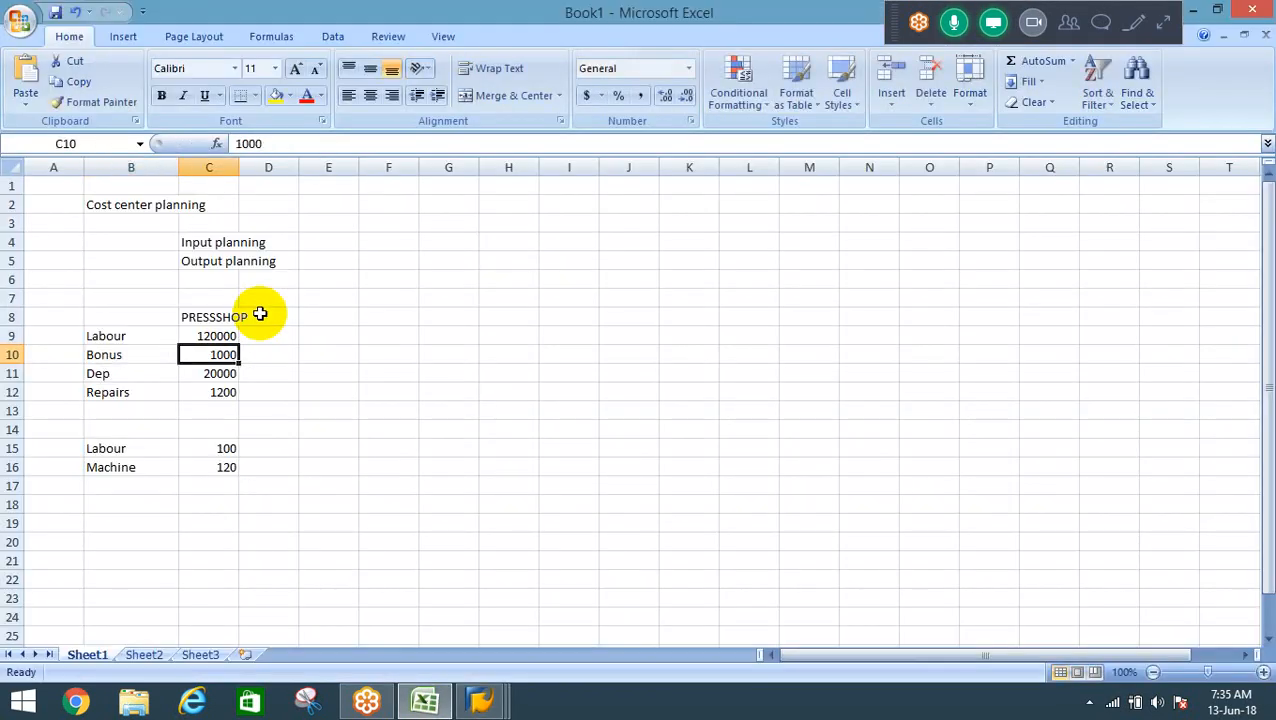
text(6000)
key(Return)
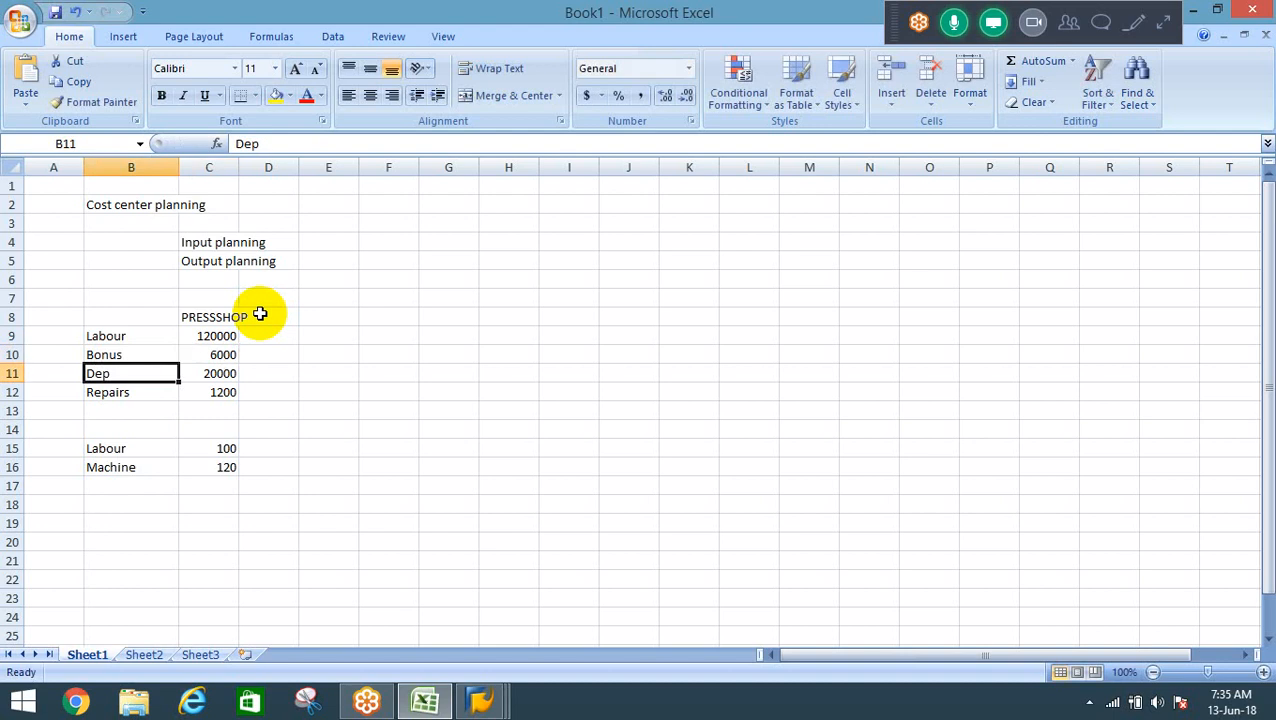
Check the next planned cost element in SAP, and set row 11 of the Excel sheet to PF with 6000.
key(alt+Tab)
key(alt+Tab)
text(PF)
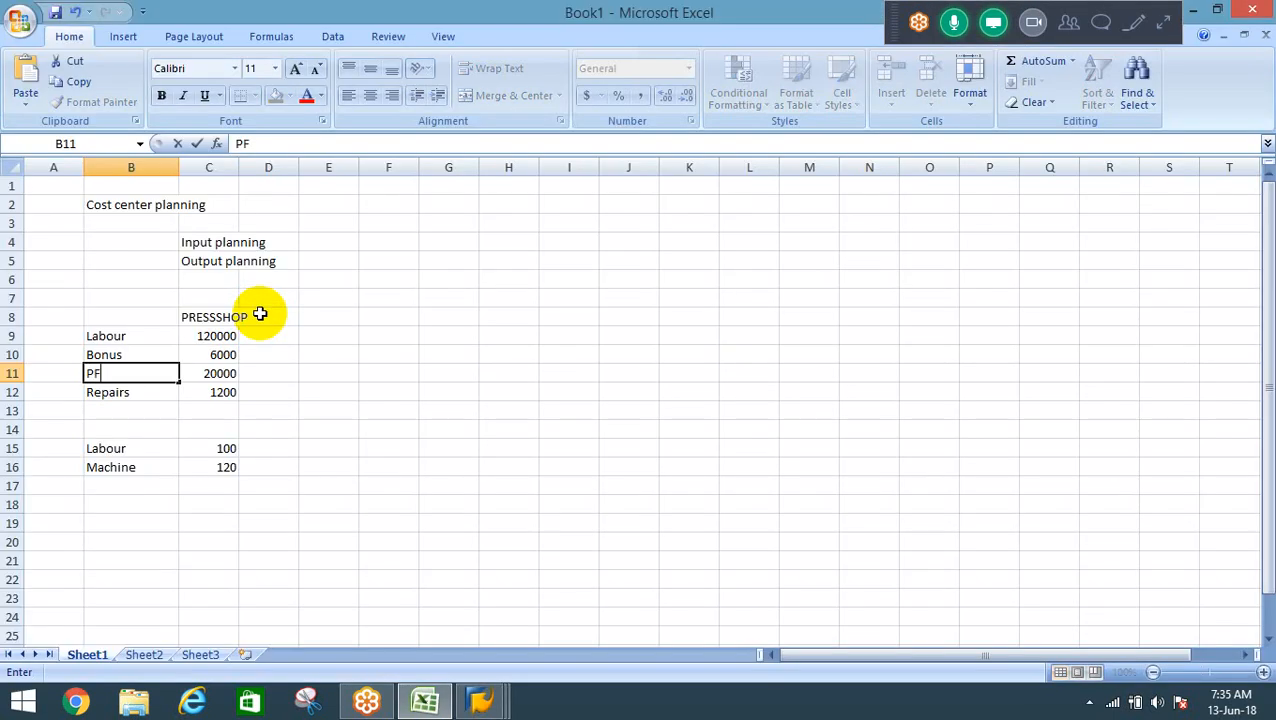
key(Tab)
text(6000)
key(Down)
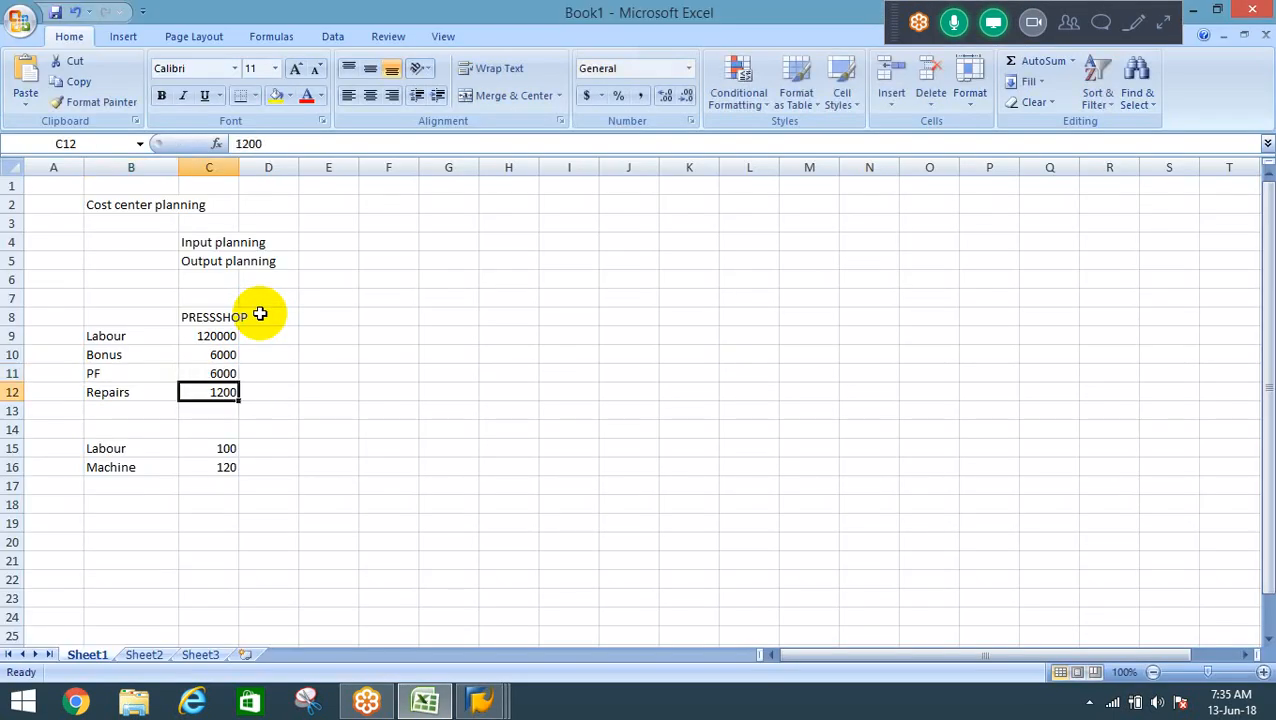
Look up the planned Gratuity cost in SAP, relabel B12 in the Excel sheet as Gratuity, and verify its amount against SAP.
key(Left)
key(alt+Tab)
key(Down)
key(Down)
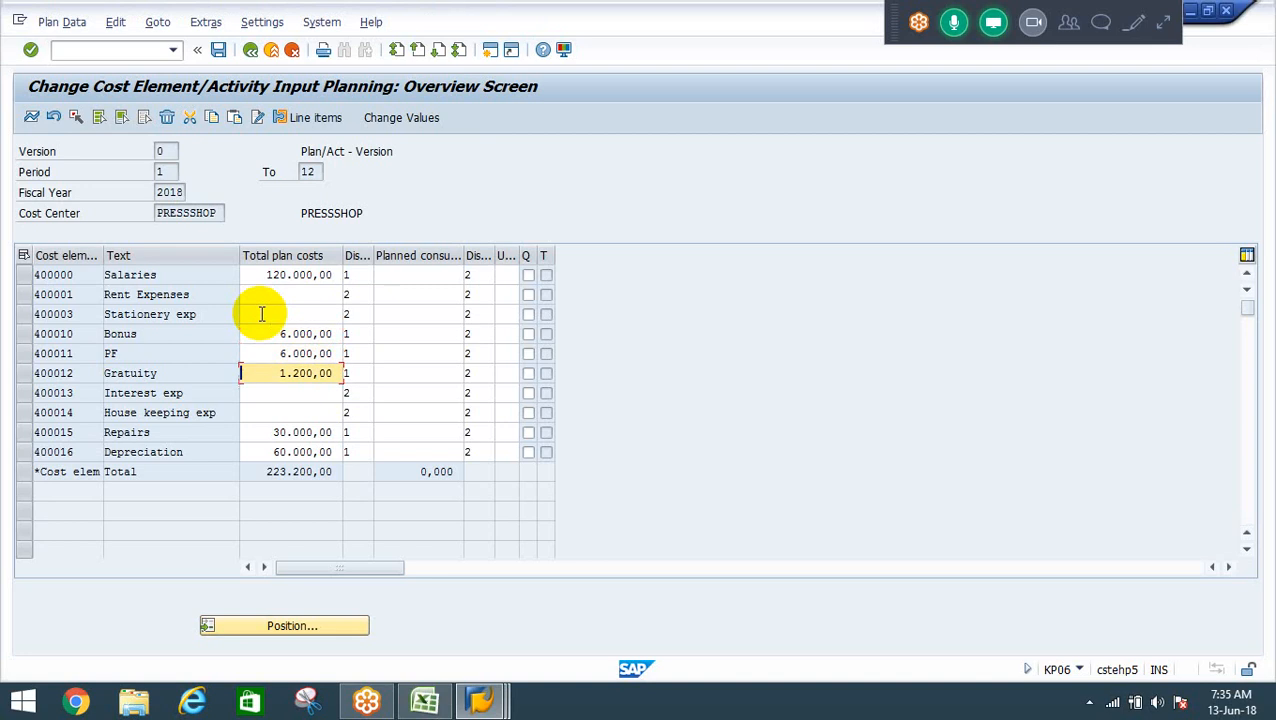
key(alt+Tab)
text(Gratuity)
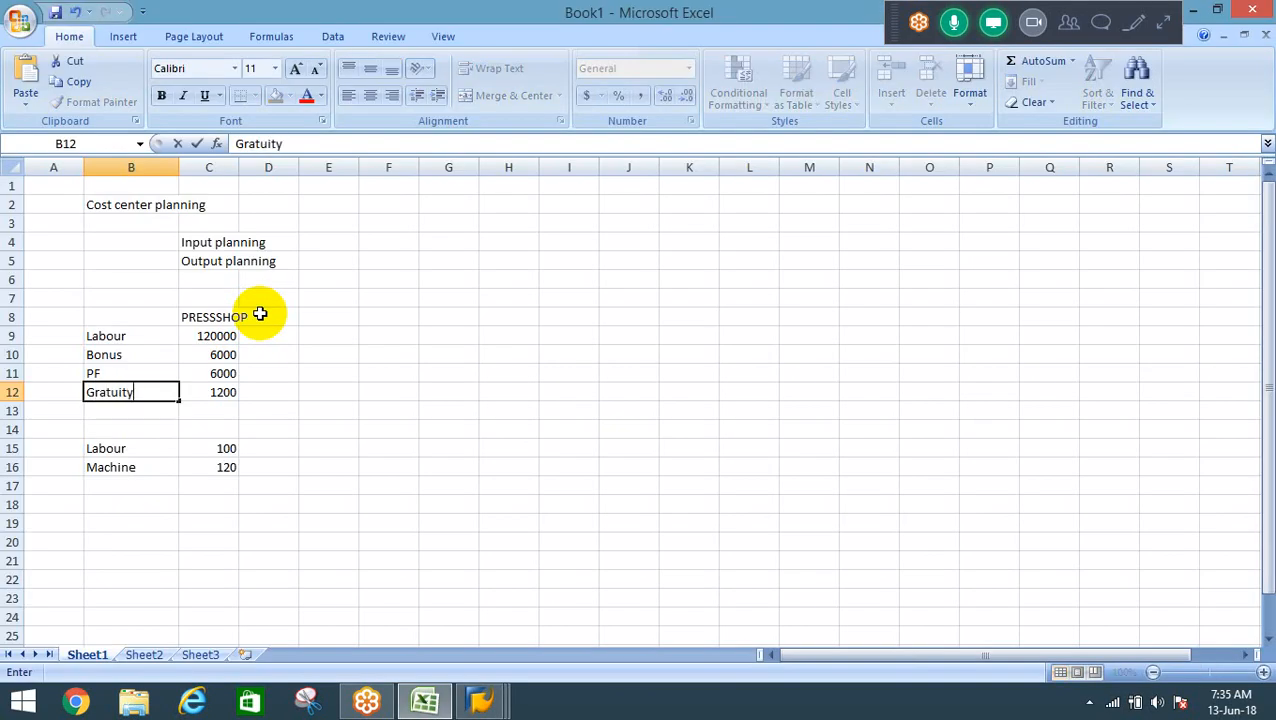
key(Tab)
key(alt+Tab)
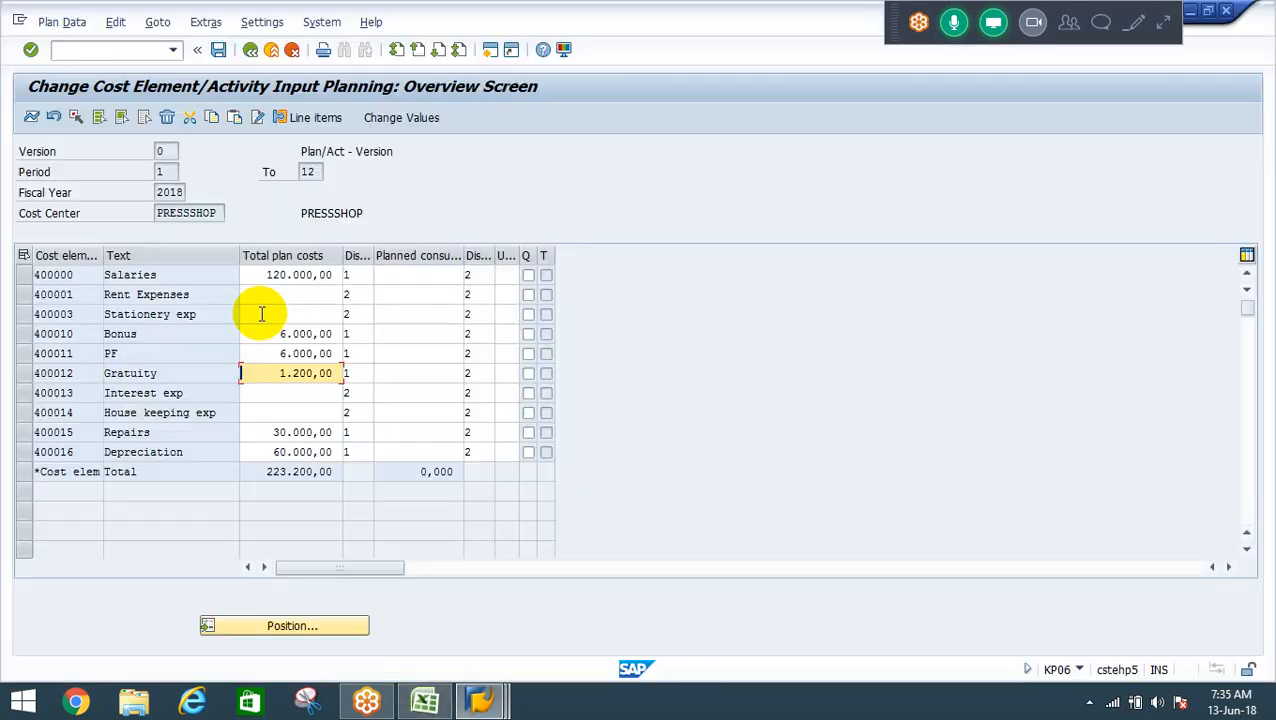
key(alt+Tab)
Look up the planned Repairs cost in SAP and add it to row 13 of the Excel sheet as Repairs with 30000.
key(Down)
key(Left)
key(alt+Tab)
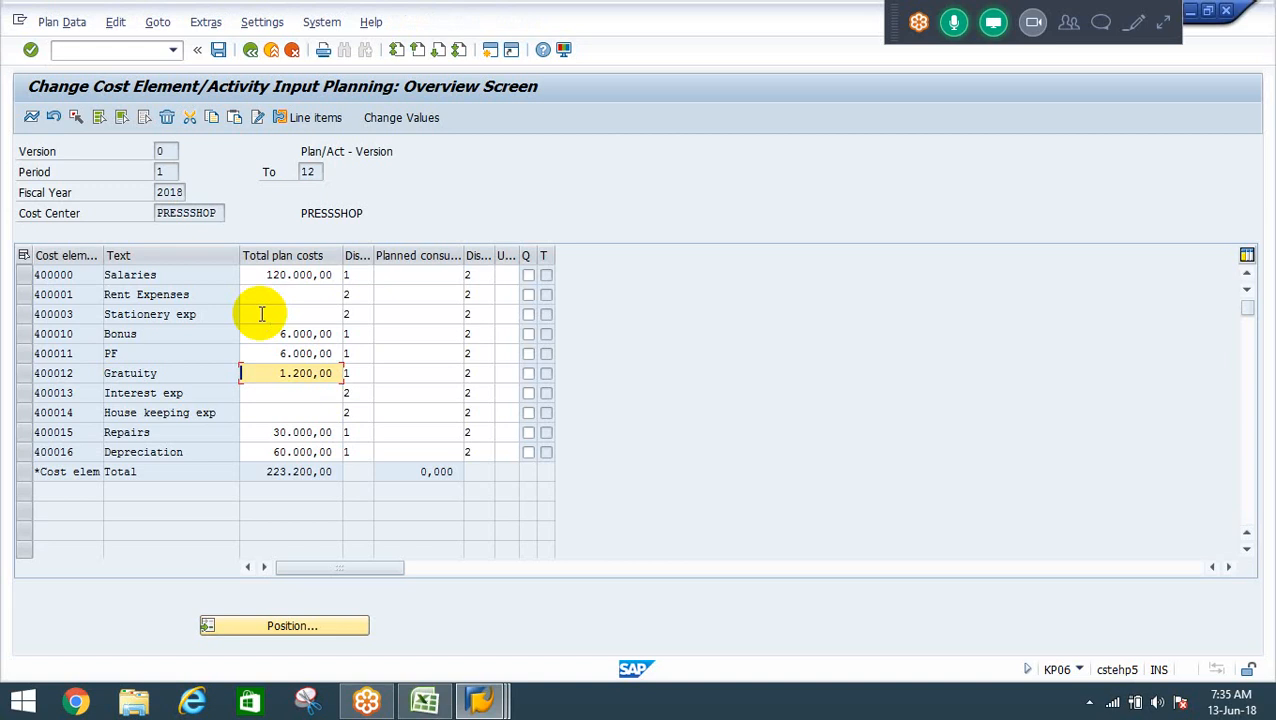
key(Down)
key(Down)
key(Down)
key(alt+Tab)
key(Down)
key(Down)
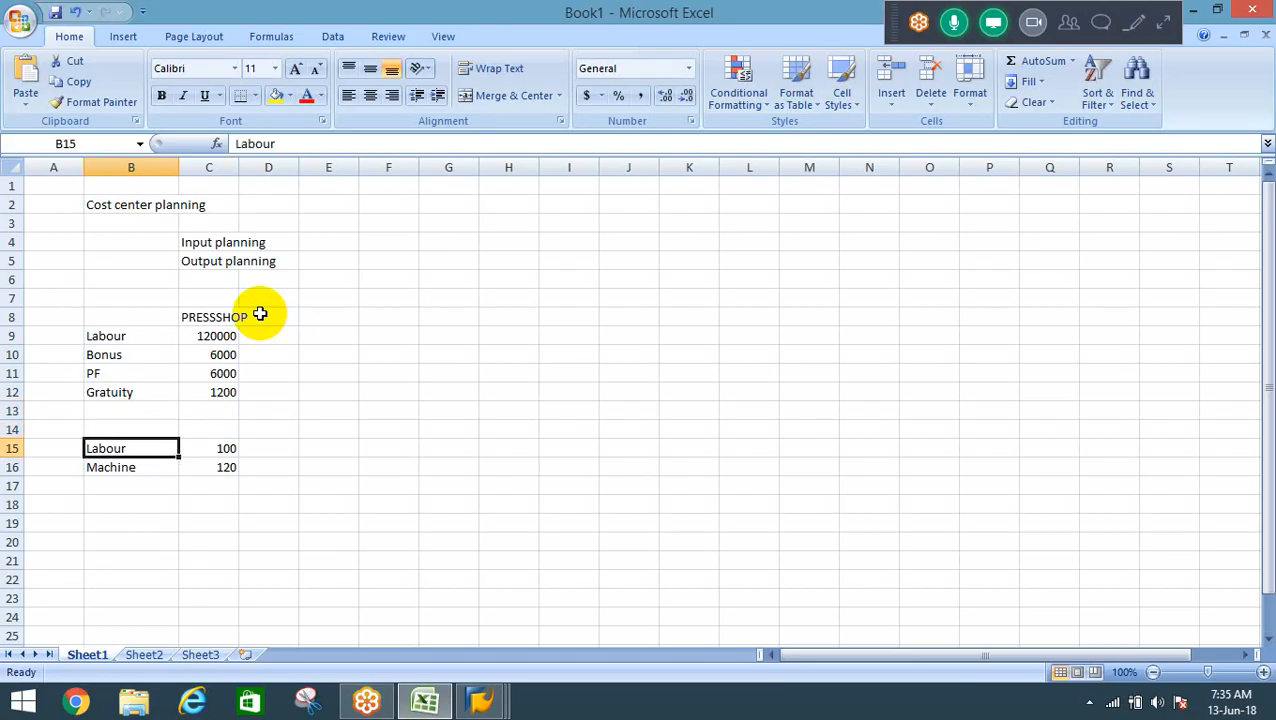
key(Down)
key(Up)
key(Up)
key(Up)
text(Repairs)
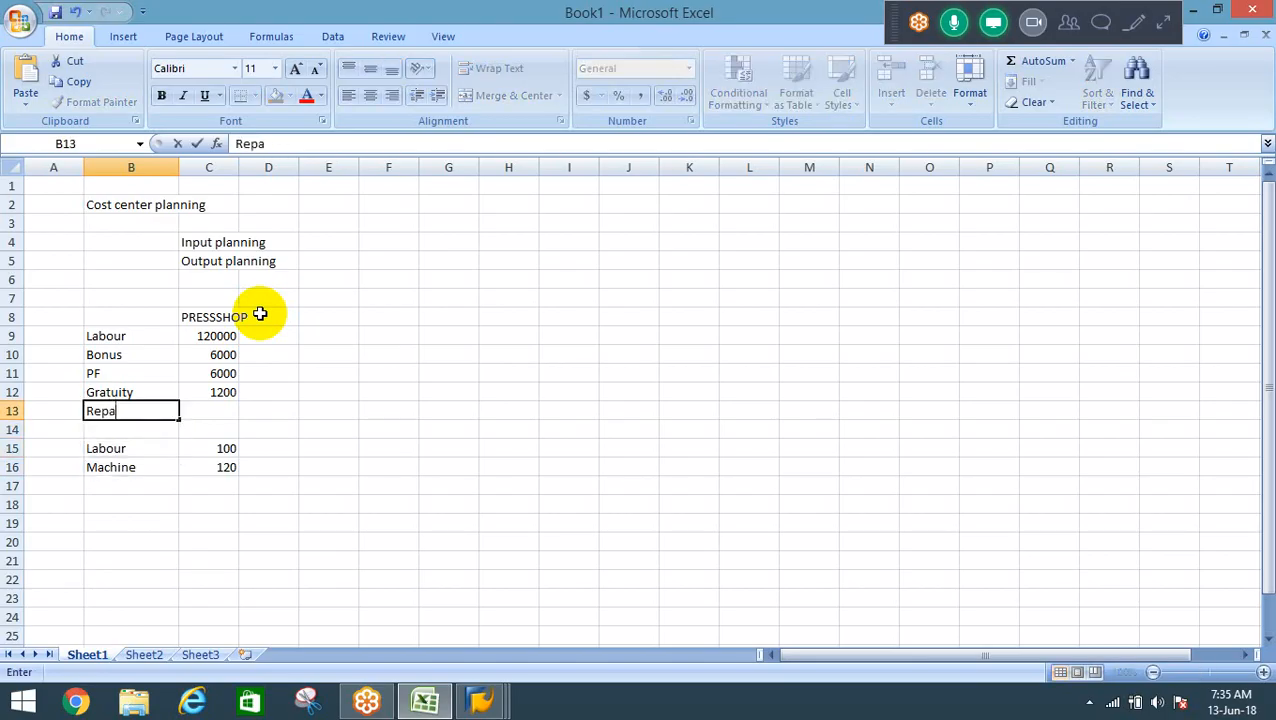
key(Tab)
key(alt+Tab)
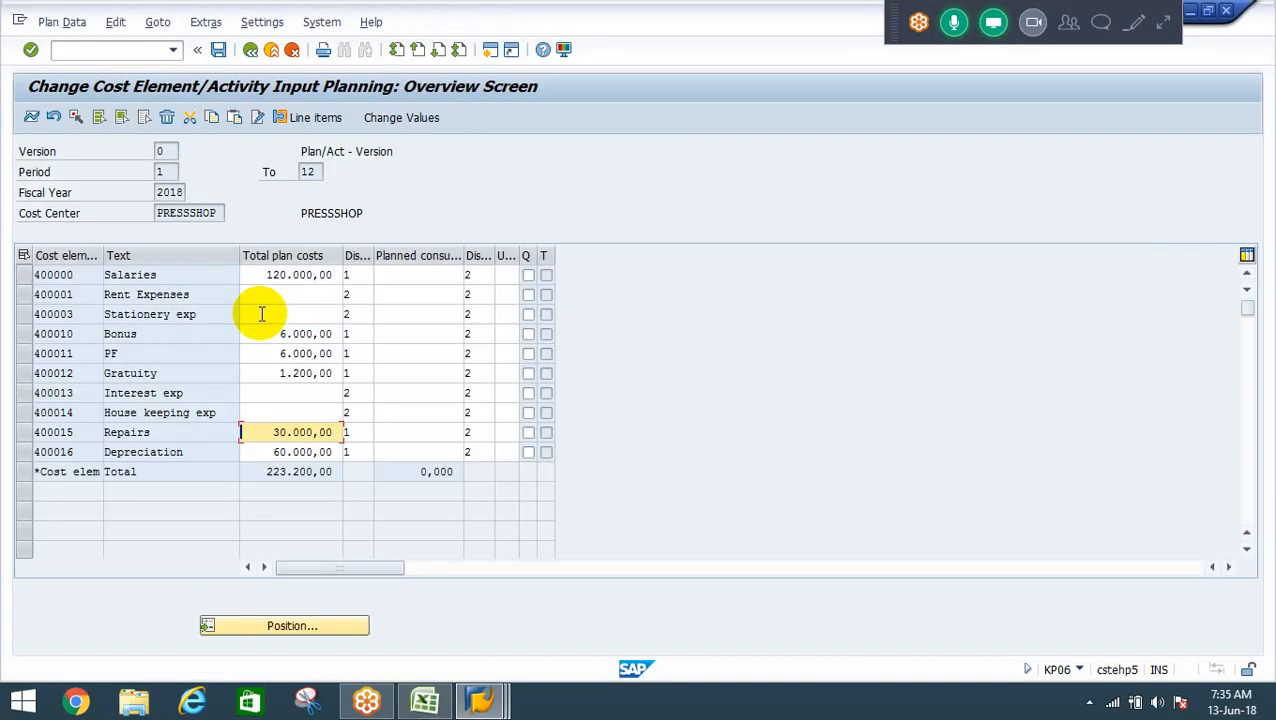
key(alt+Tab)
text(30000)
key(Return)
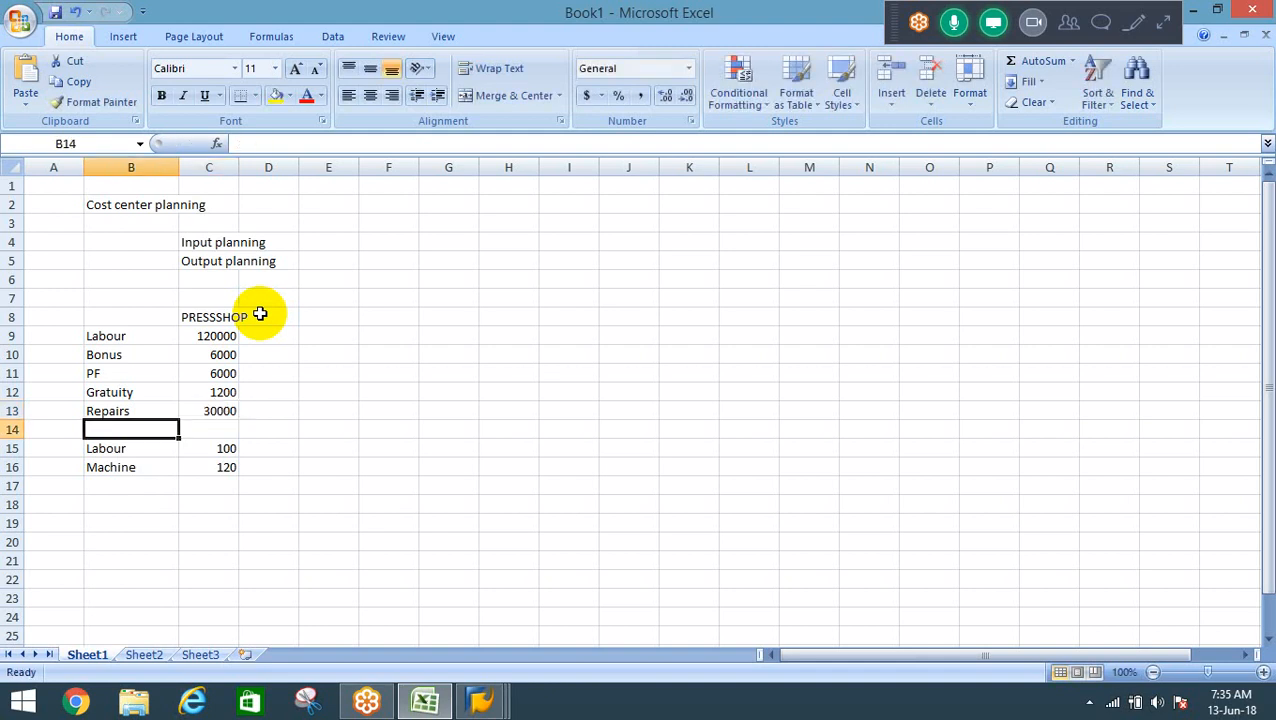
Add the depreciation cost in row 14, entering Dep in B14 and 60000 in C14.
text(Dep)
key(Tab)
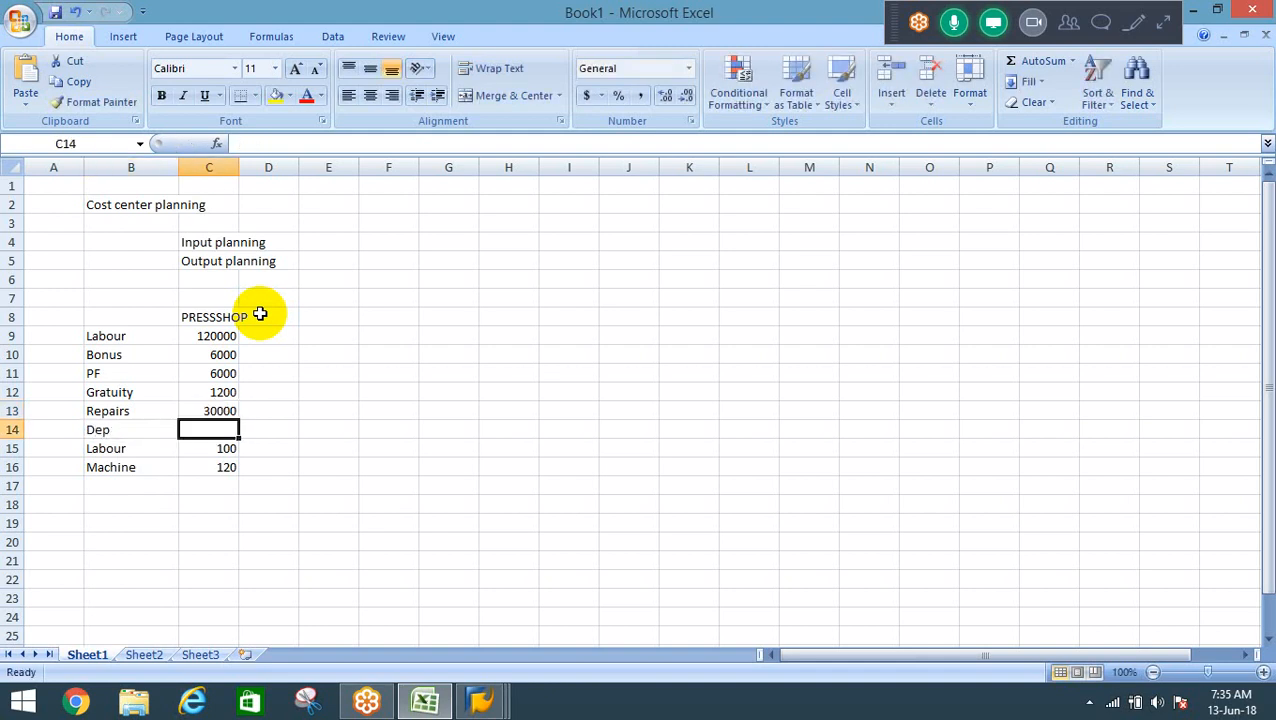
text(60000)
key(Return)
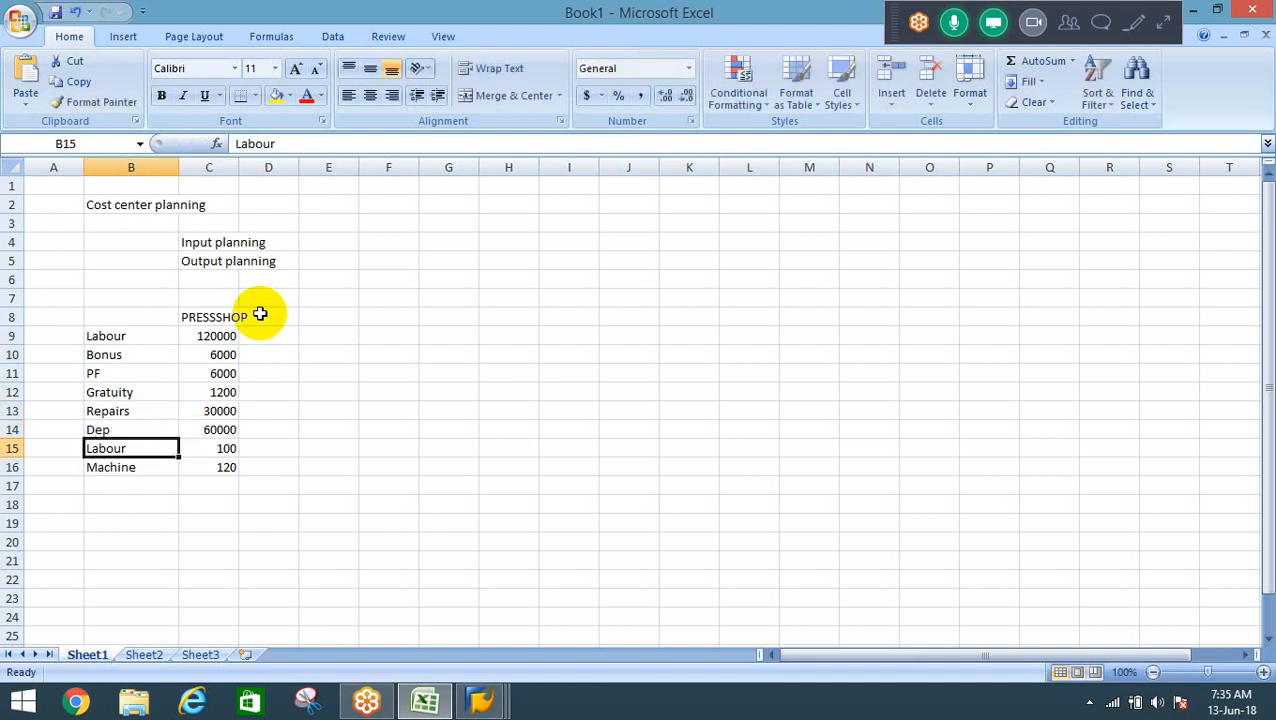
Move the Labour and Machine activity rows from B15:C16 down to B17:C18.
key(shift+Right)
key(shift+Down)
key(ctrl+x)
key(Down)
key(Down)
key(ctrl+v)
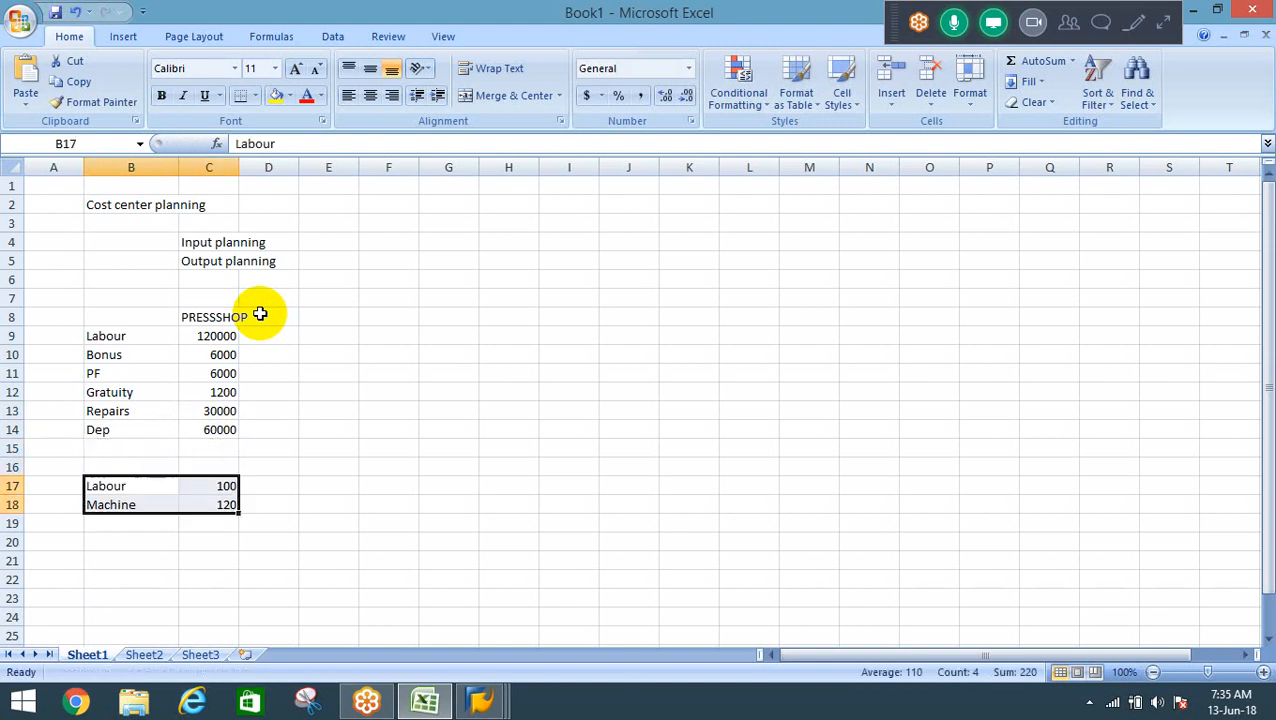
Set the Labour activity quantity in C17 to 2400 and the Machine quantity in C18 to 1200.
key(Right)
text(2400)
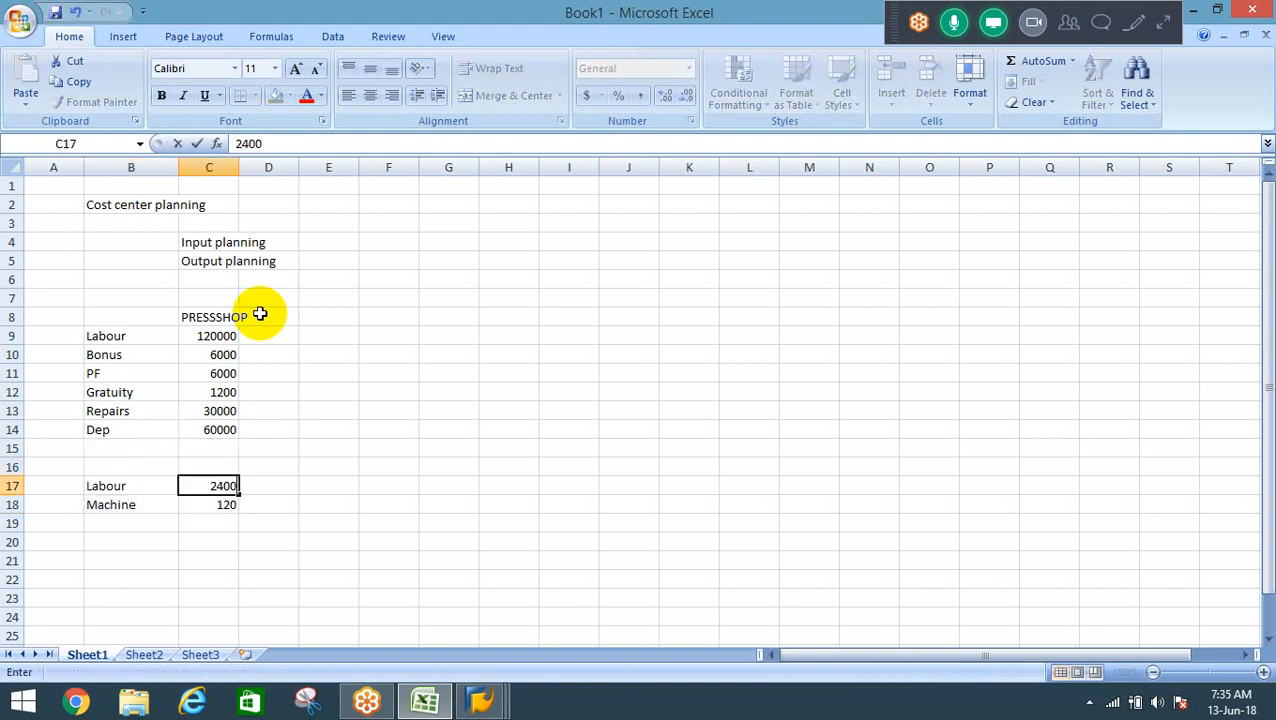
key(Return)
text(1200)
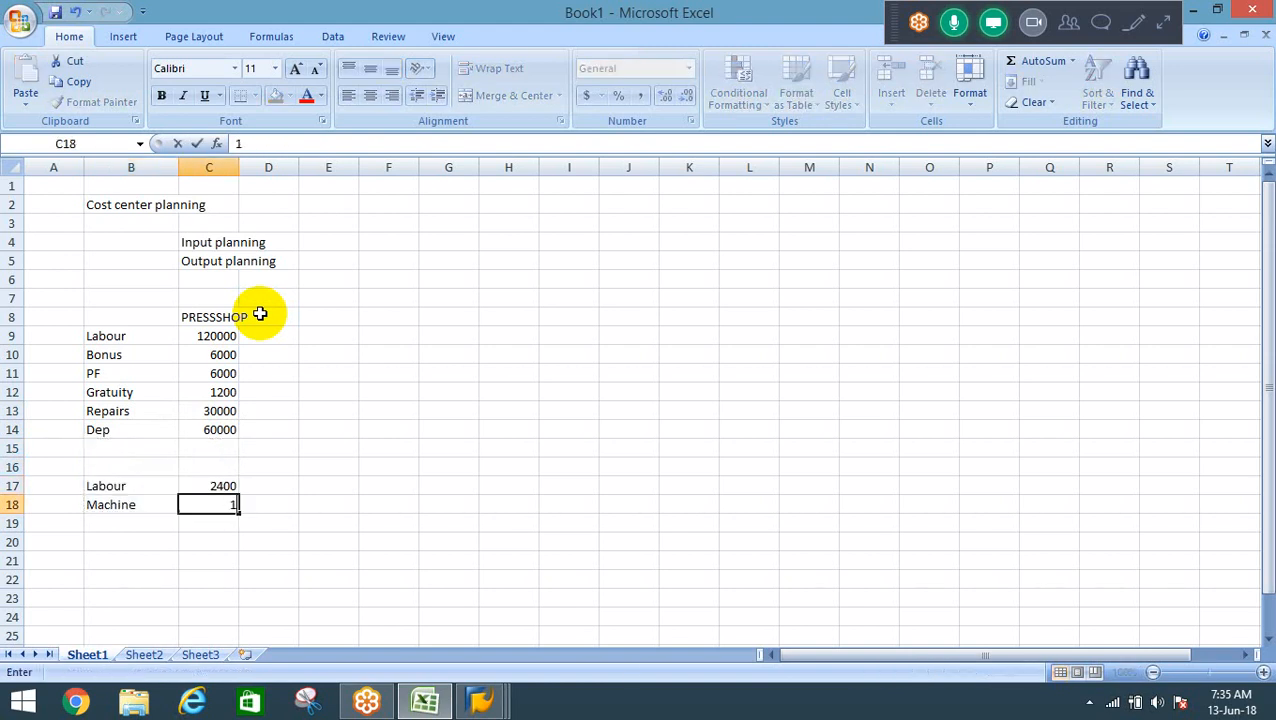
key(Return)
key(Down)
key(Down)
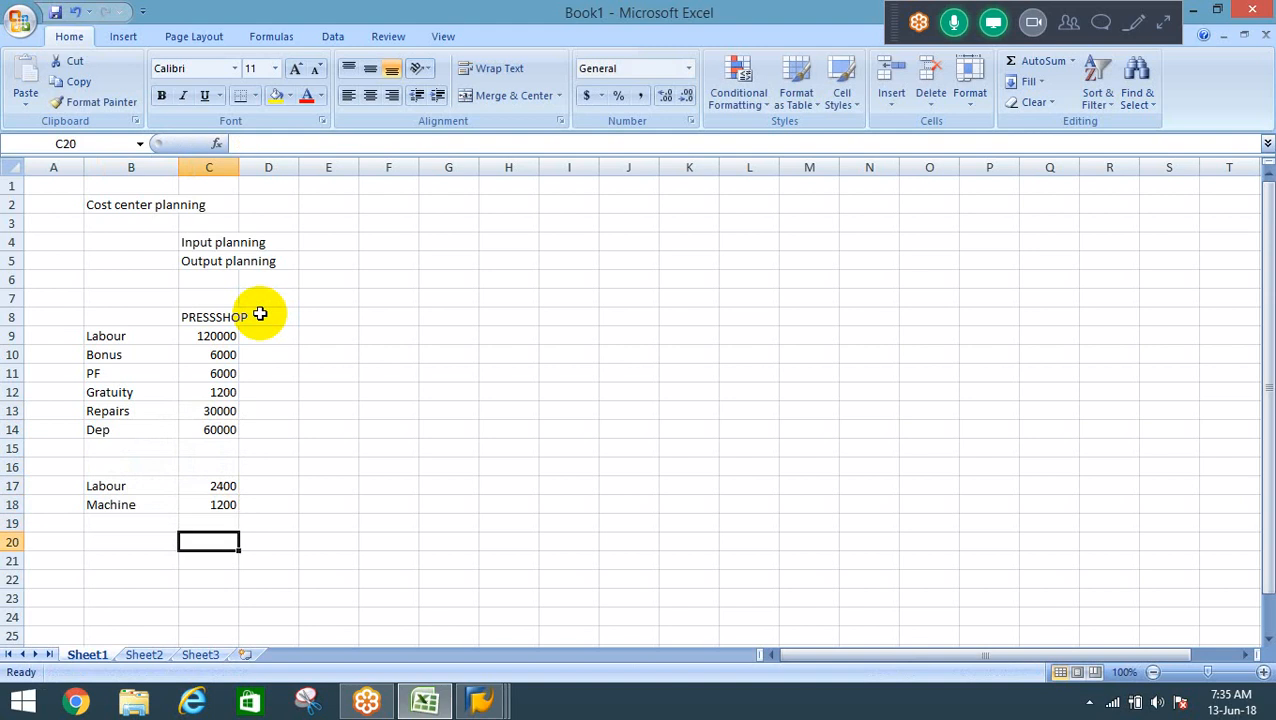
Select the PRESSSHOP amounts in column C from Dep upward to check the sum of the planned costs.
key(Up)
key(Up)
key(Up)
key(Up)
key(Up)
key(Up)
key(Up)
key(shift+Up)
key(shift+Up)
key(shift+Up)
key(shift+Up)
key(shift+Up)
key(shift+Up)
key(shift+Up)
key(shift+Up)
key(shift+Up)
key(shift+Up)
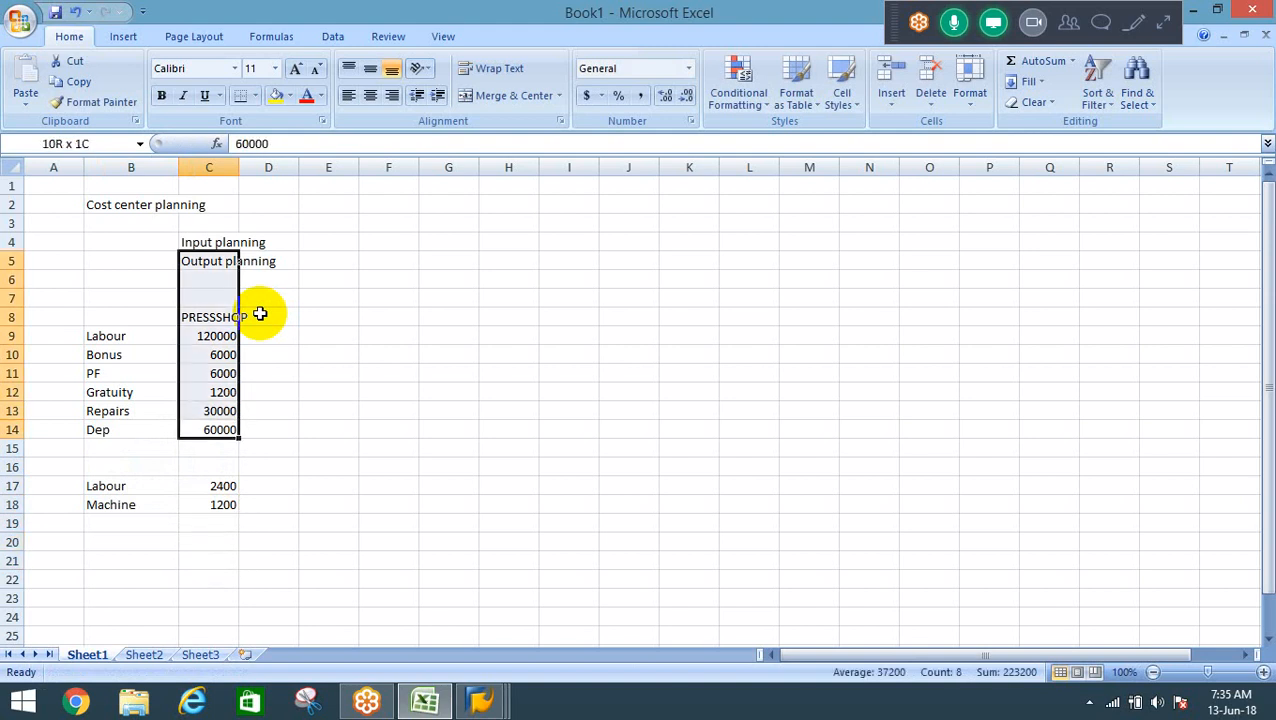
key(Down)
key(Down)
key(Down)
key(Down)
key(Down)
key(Down)
key(Down)
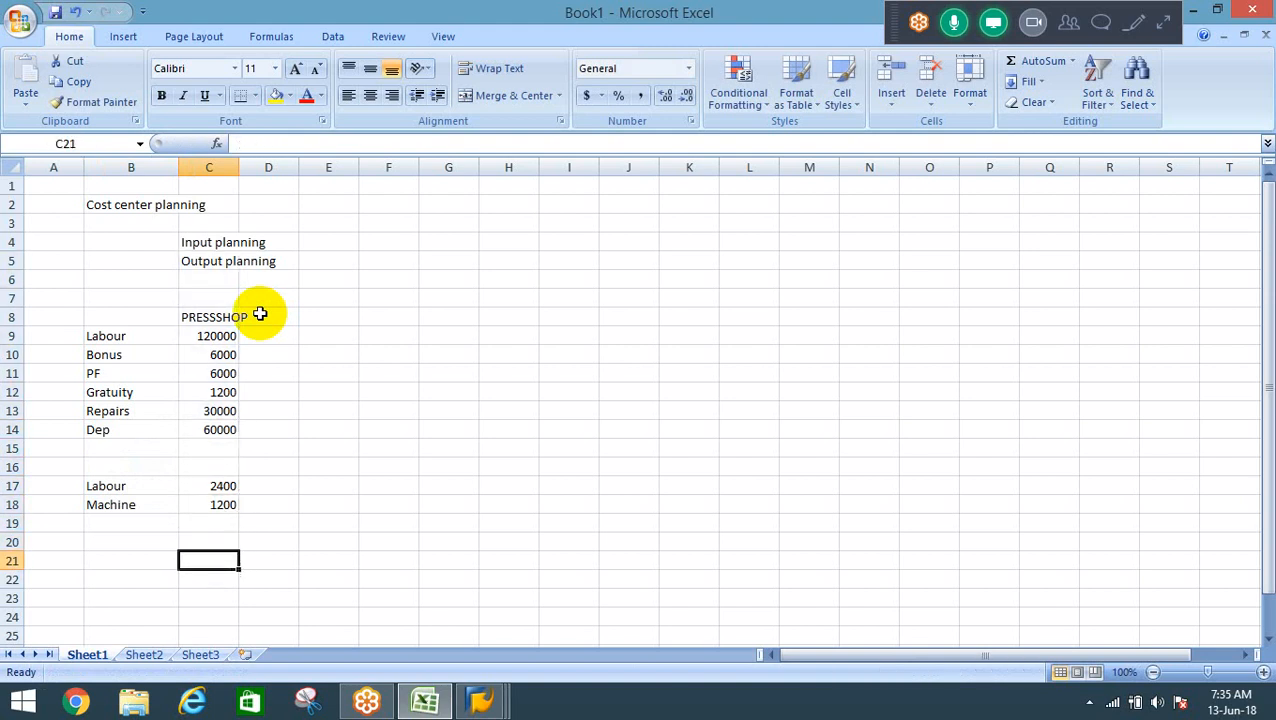
key(Right)
key(Right)
key(Up)
key(Up)
key(Up)
key(Up)
key(Up)
key(Up)
key(Up)
key(Up)
key(Up)
key(Up)
key(Up)
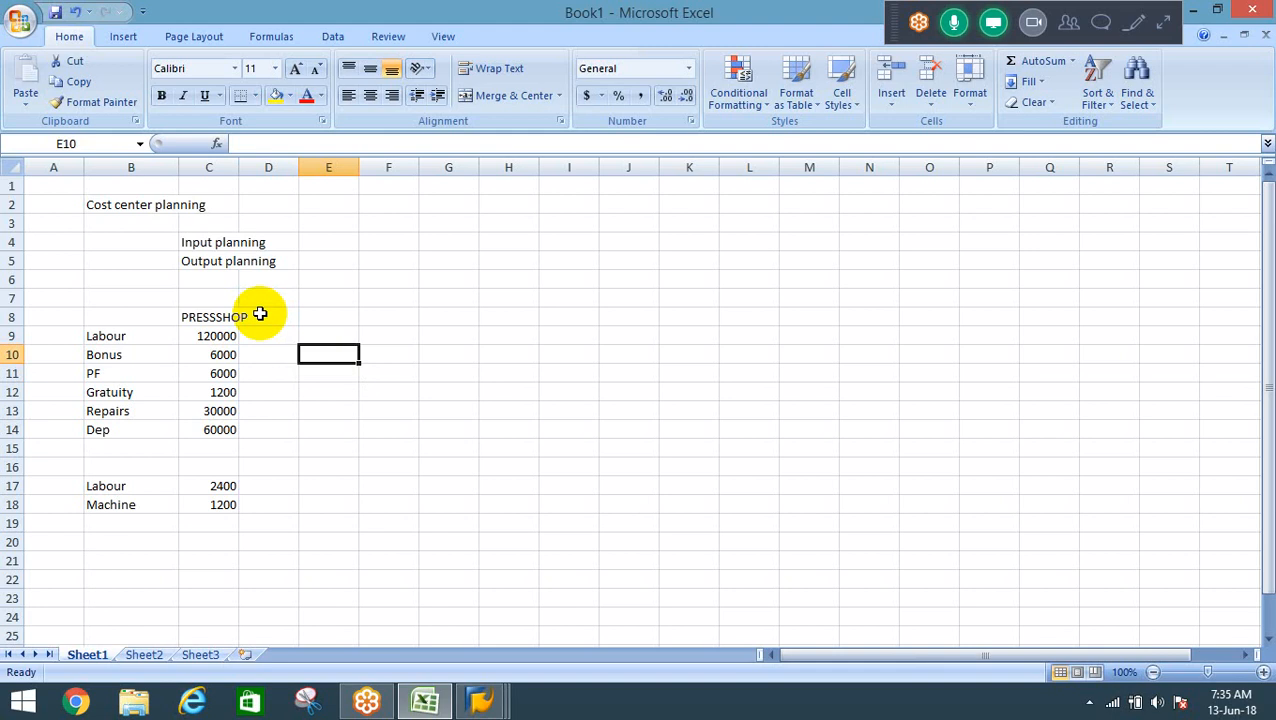
key(Left)
key(Left)
key(Left)
key(Left)
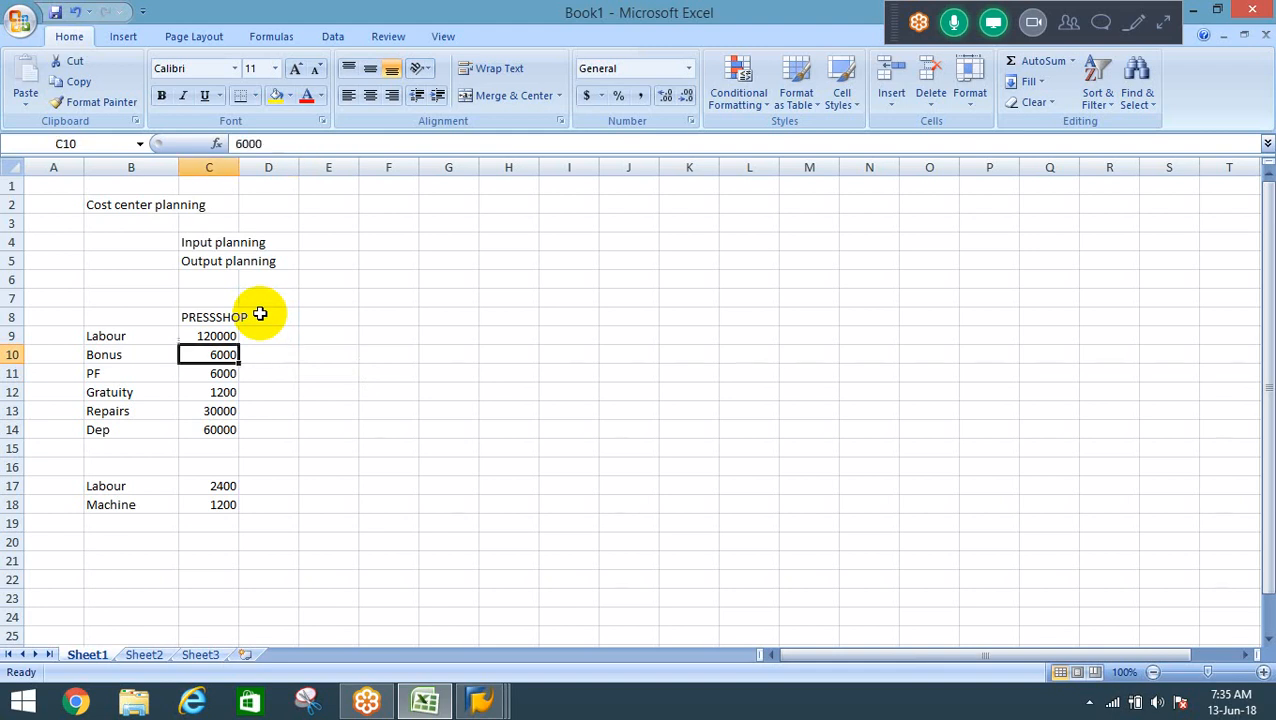
key(Right)
key(Right)
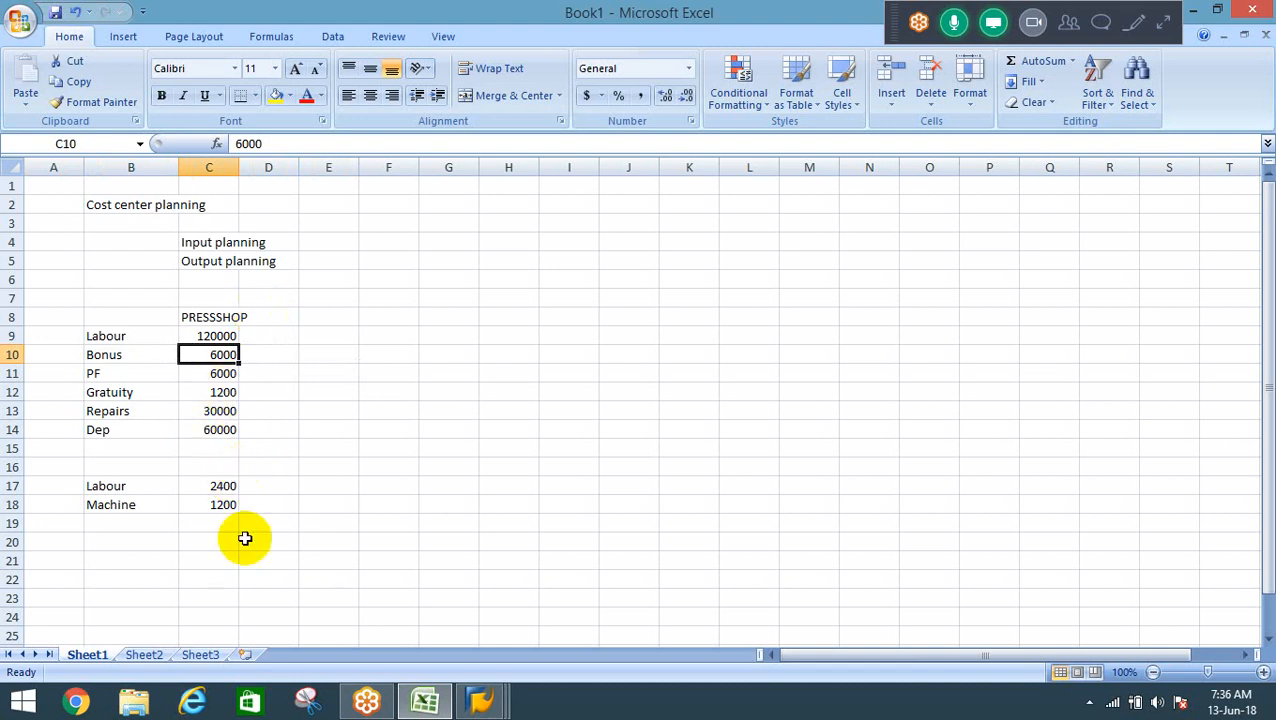
Compare the PRESSSHOP cost items in rows 9 to 14 with the Labour and Machine activity quantities in rows 17 and 18.
drag(125, 334, 104, 432)
click(128, 388)
click(114, 487)
click(108, 505)
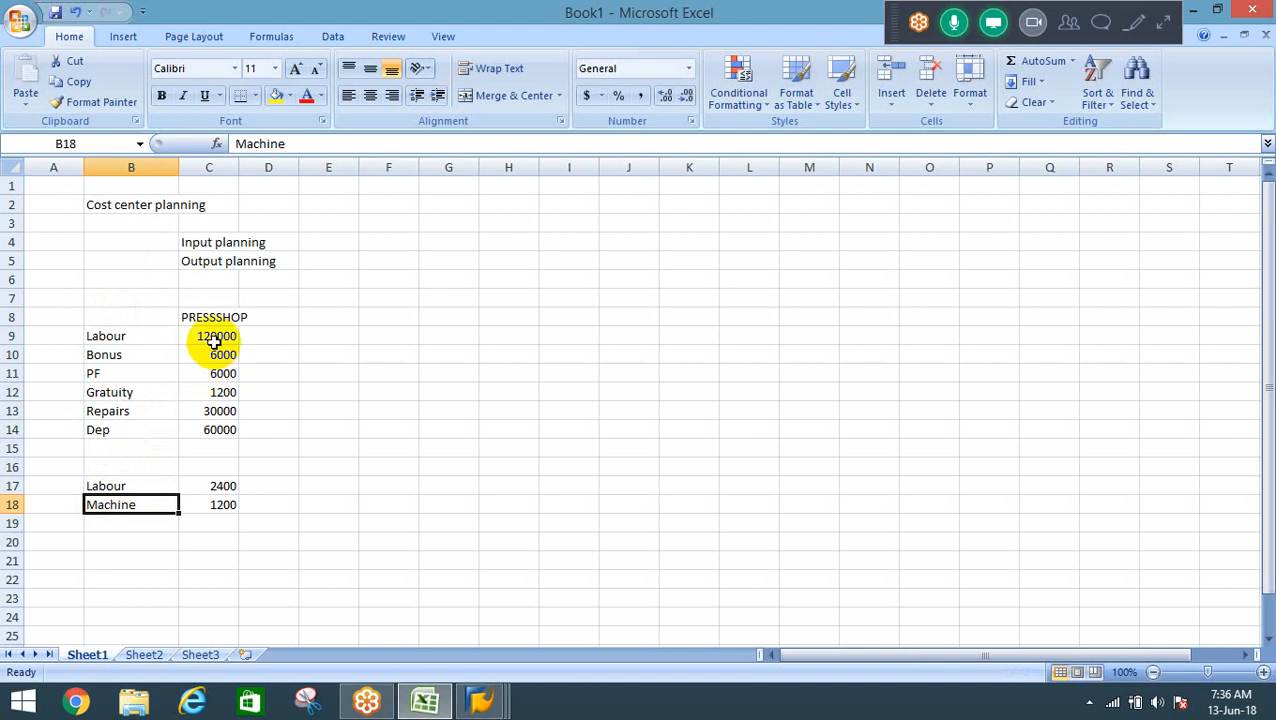
drag(214, 338, 226, 388)
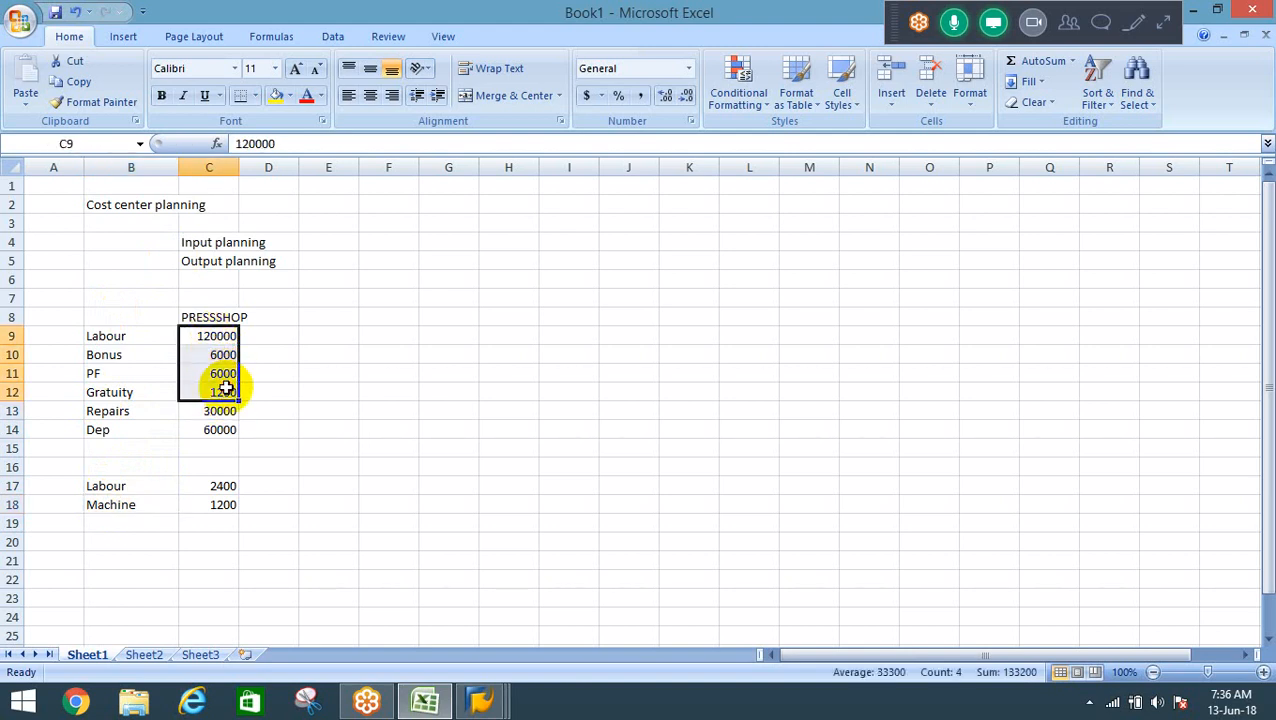
click(207, 336)
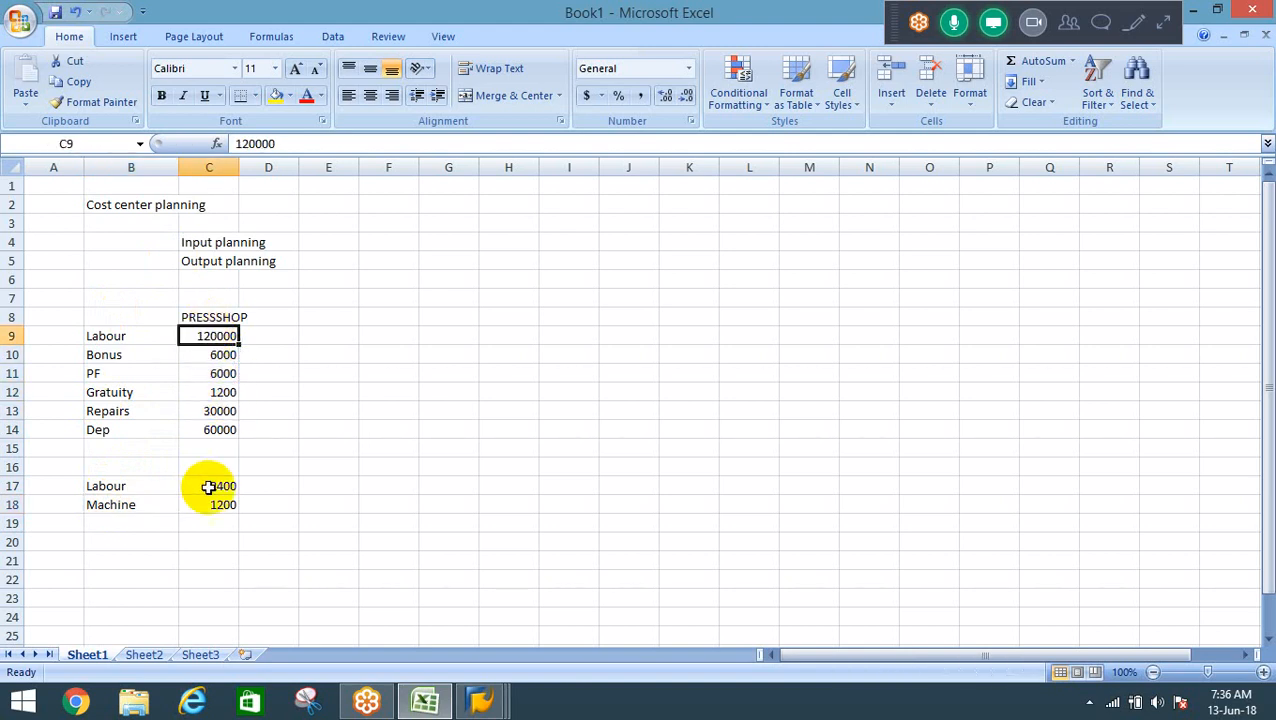
click(219, 484)
click(143, 334)
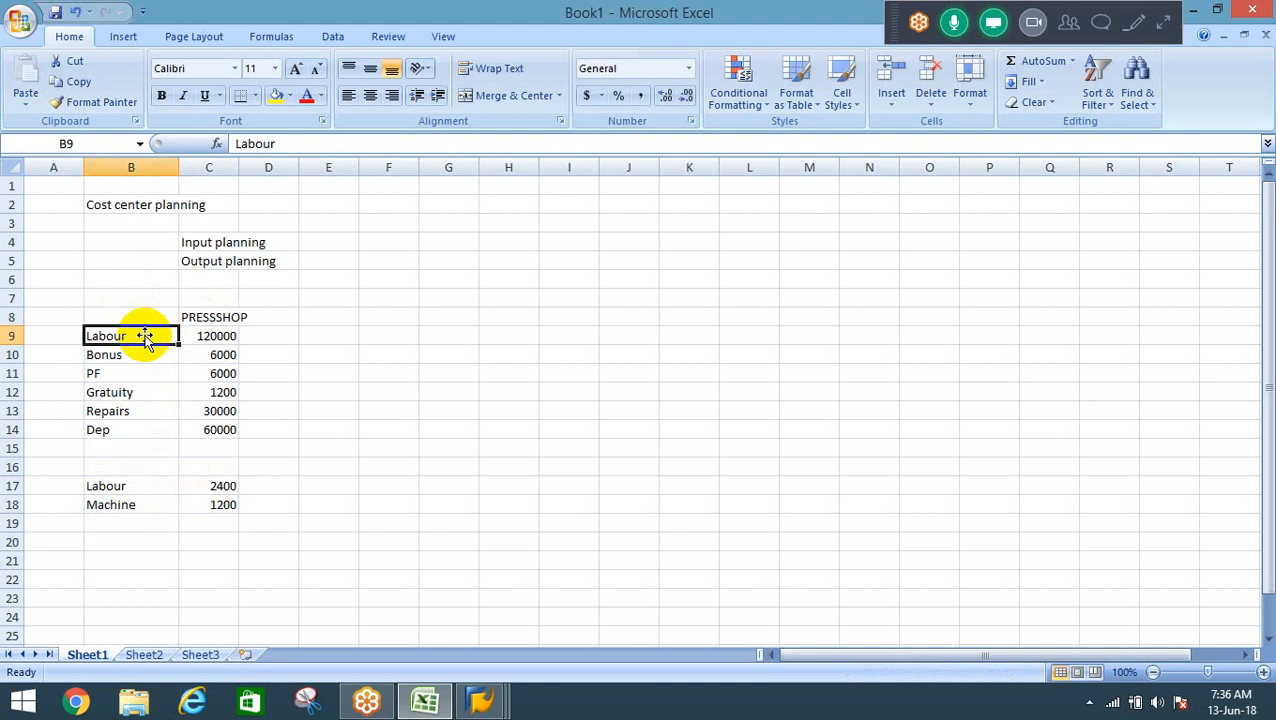
click(203, 490)
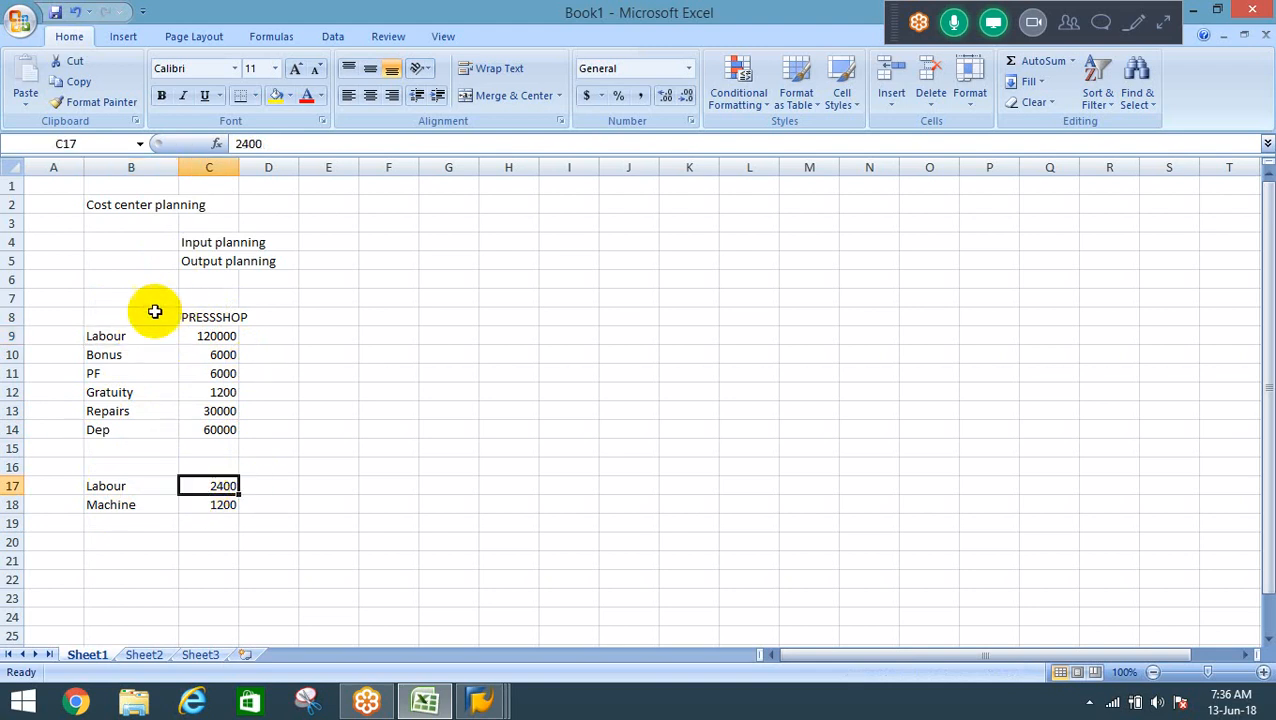
double_click(105, 354)
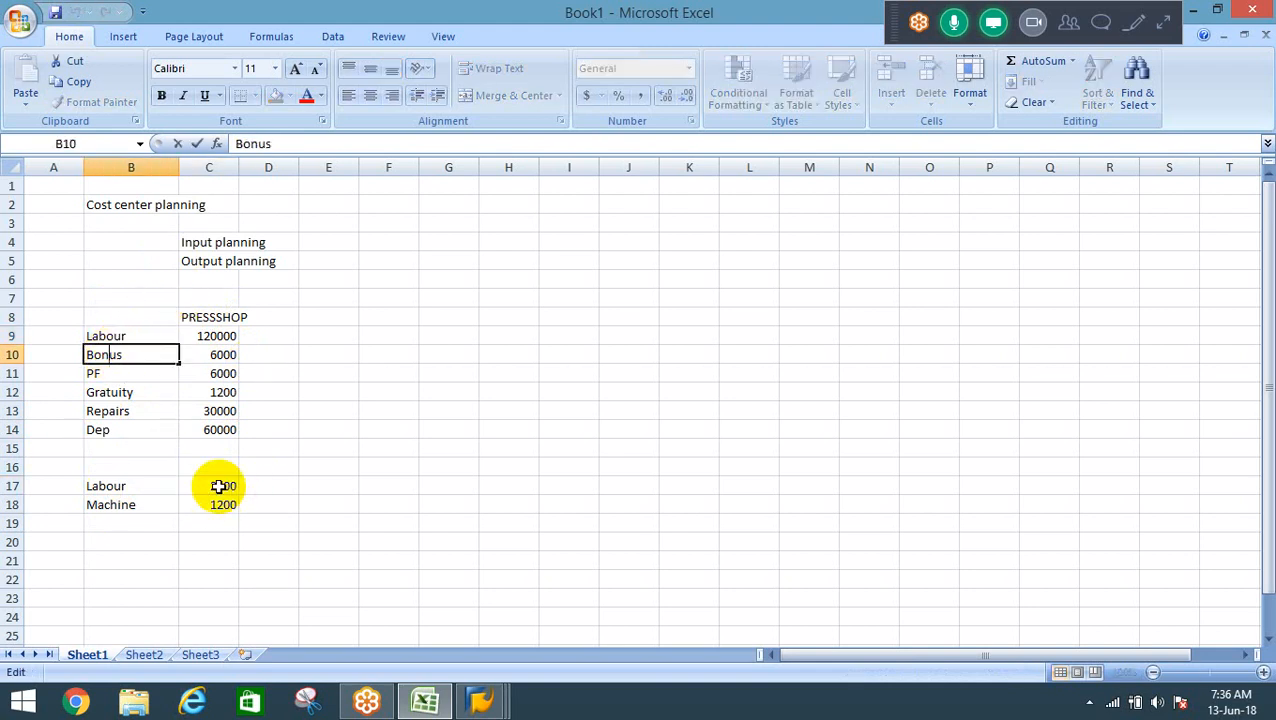
click(219, 486)
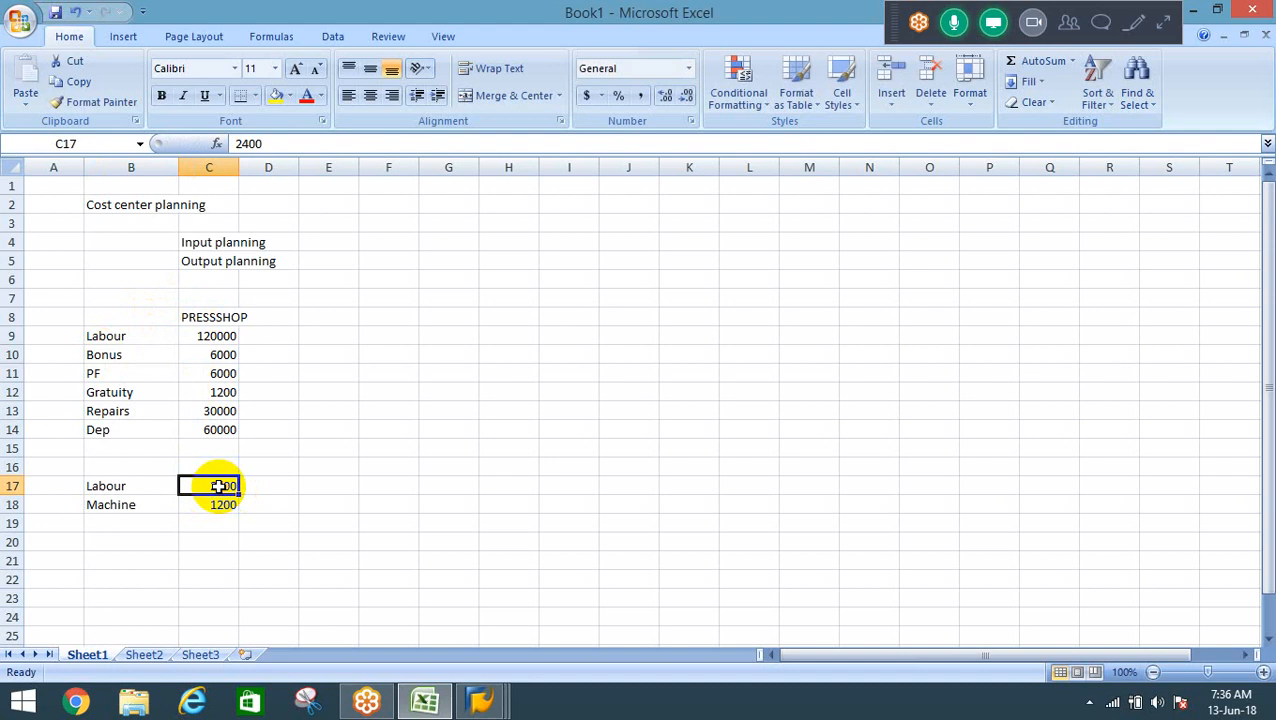
click(97, 373)
double_click(219, 487)
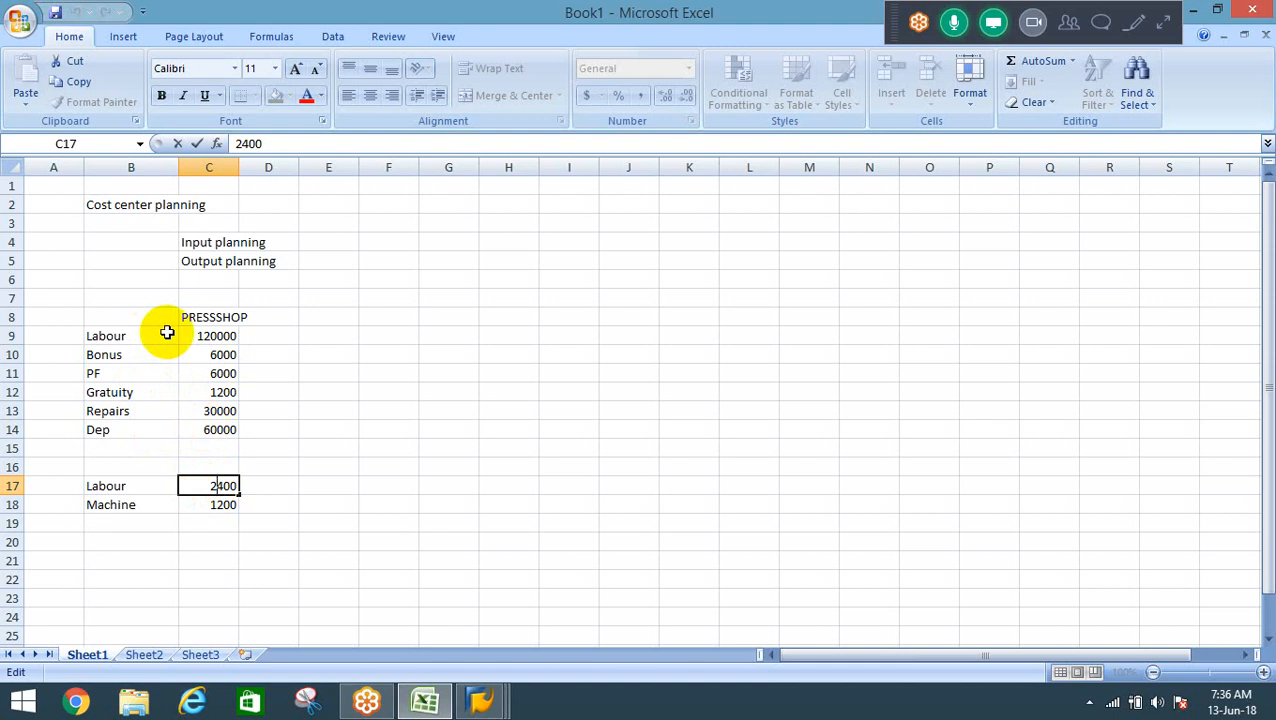
click(116, 487)
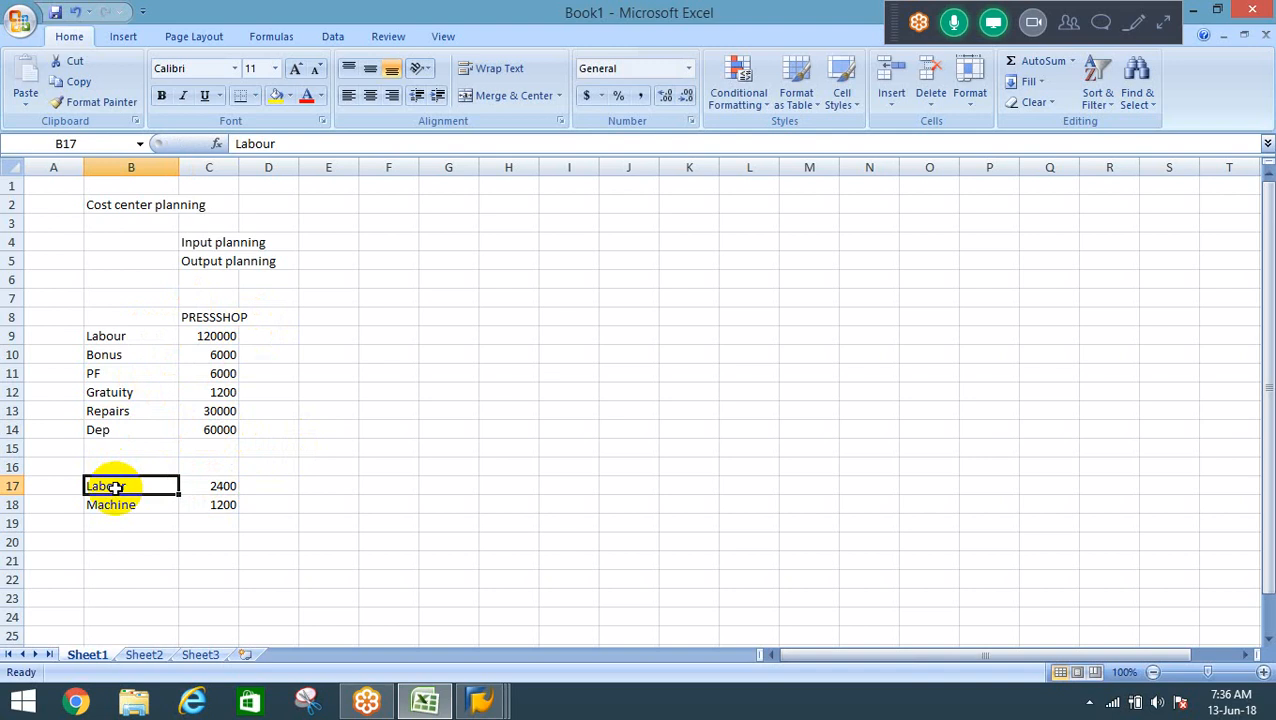
click(114, 412)
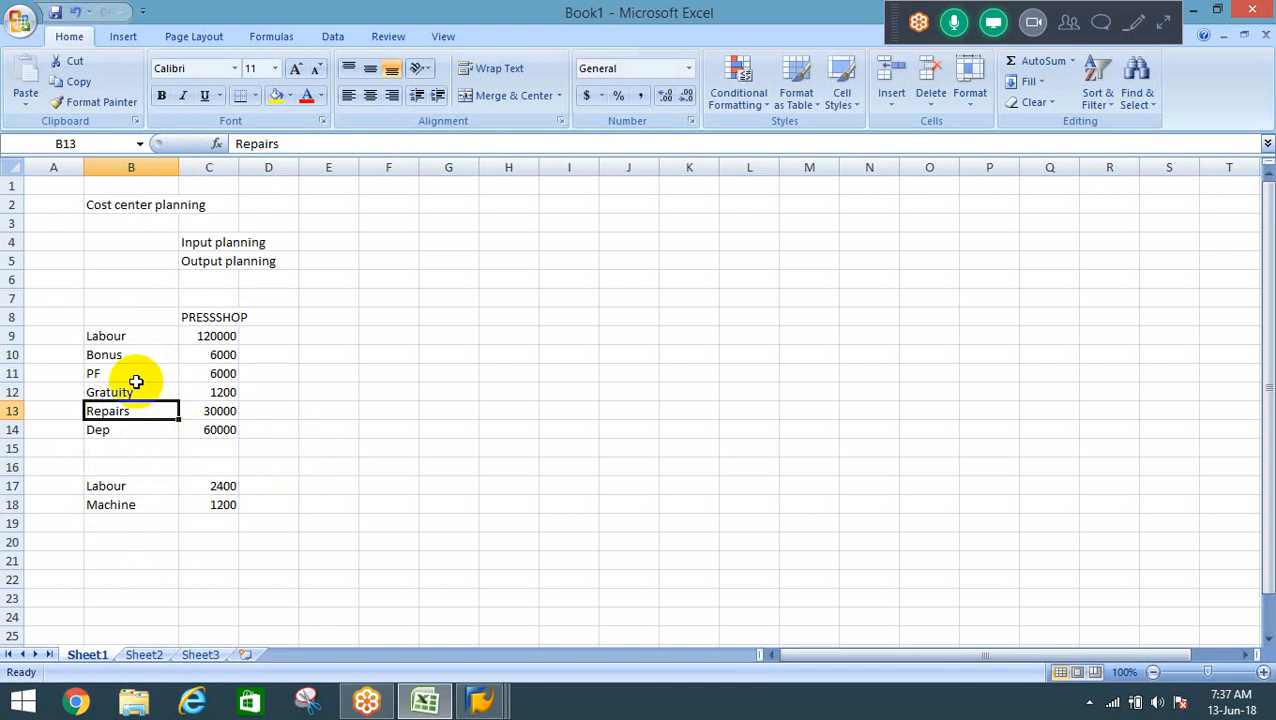
click(380, 316)
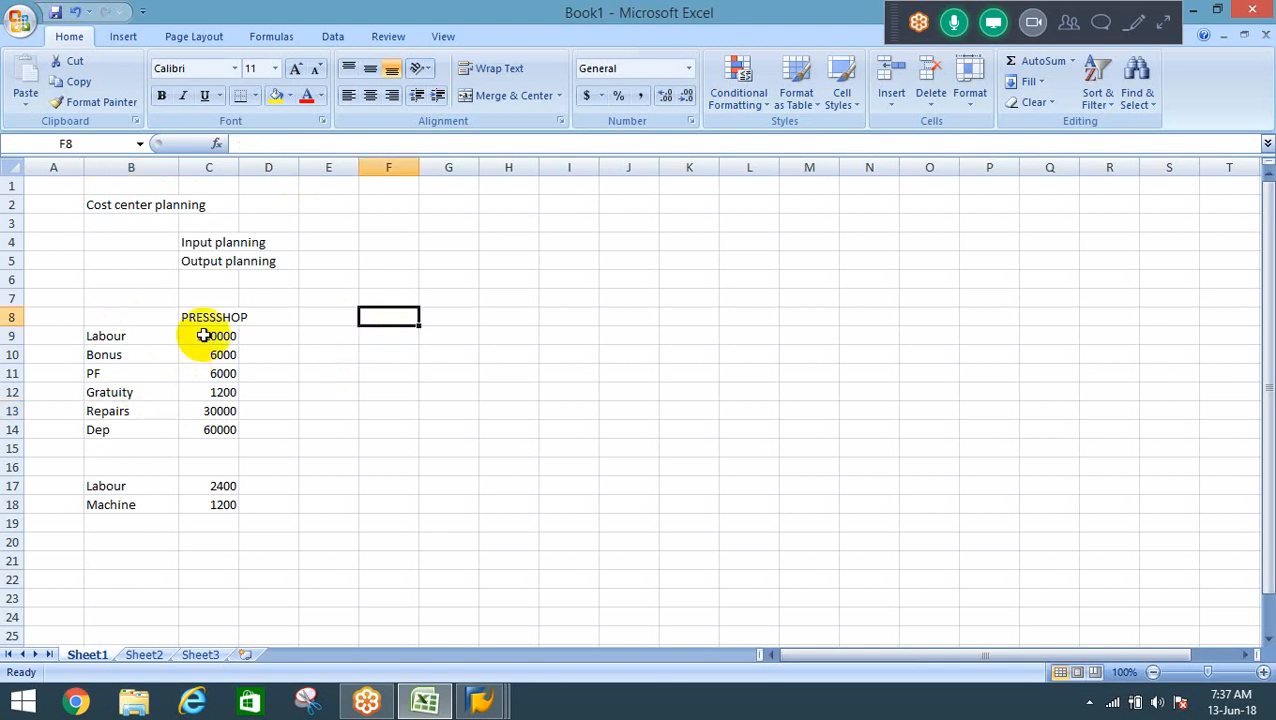
Select the PRESSSHOP cost amounts in C9:C14 to review their total.
drag(203, 336, 210, 422)
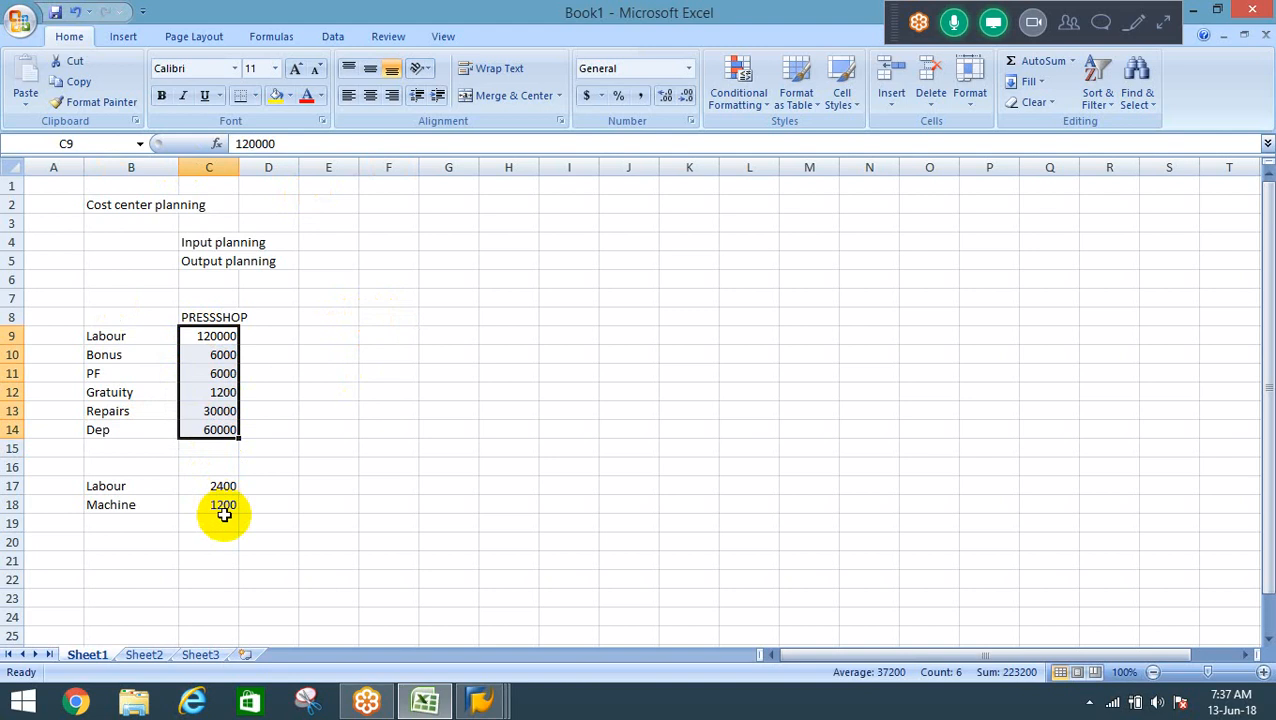
click(340, 334)
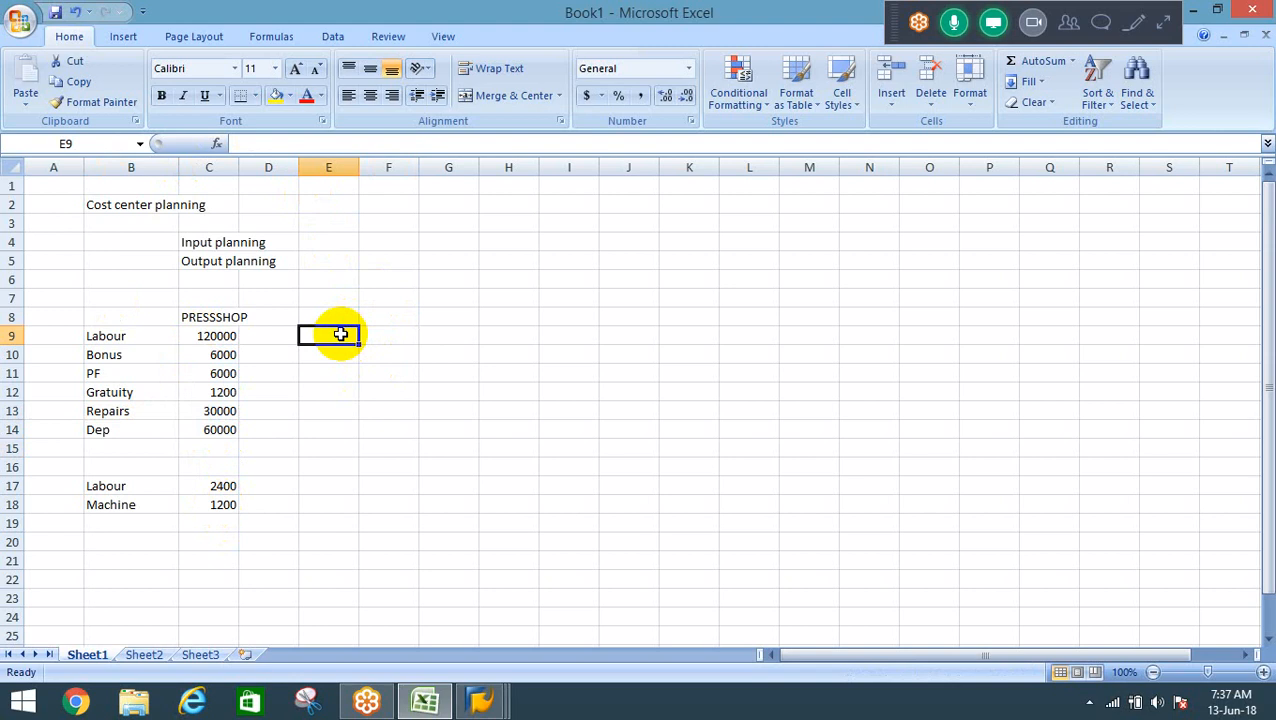
double_click(341, 334)
Switch to SAP and leave the Cost Element/Activity Input Planning transaction, returning to SAP Easy Access.
key(alt+Tab)
key(F3)
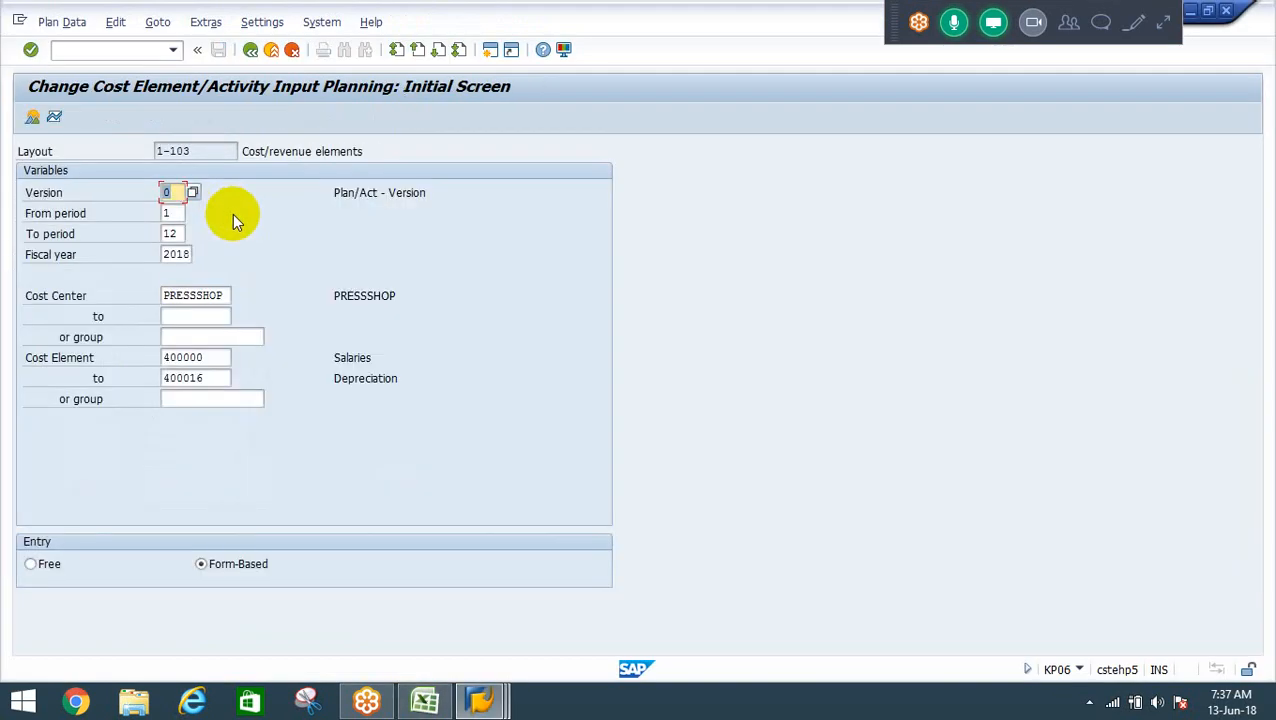
key(F3)
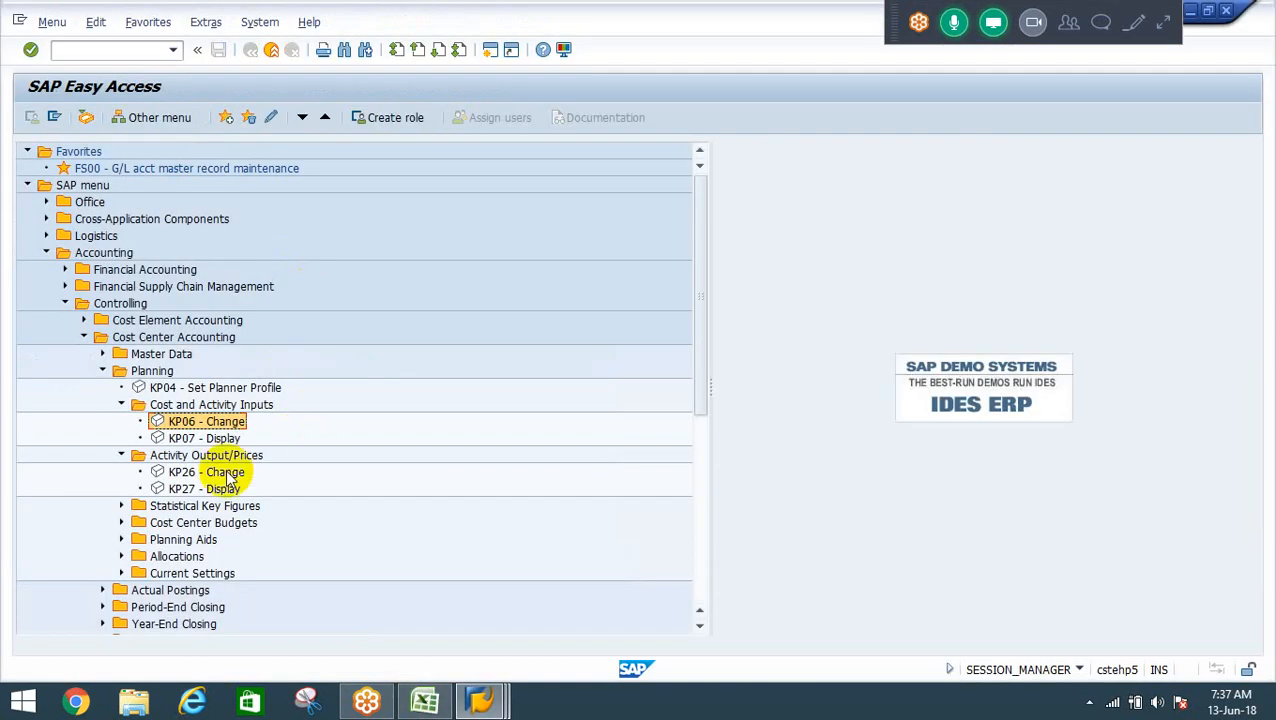
Collapse the Cost and Activity Inputs and Activity Output/Prices folders, along with the Planning folder that contains them.
key(Left)
key(Left)
key(Down)
key(Left)
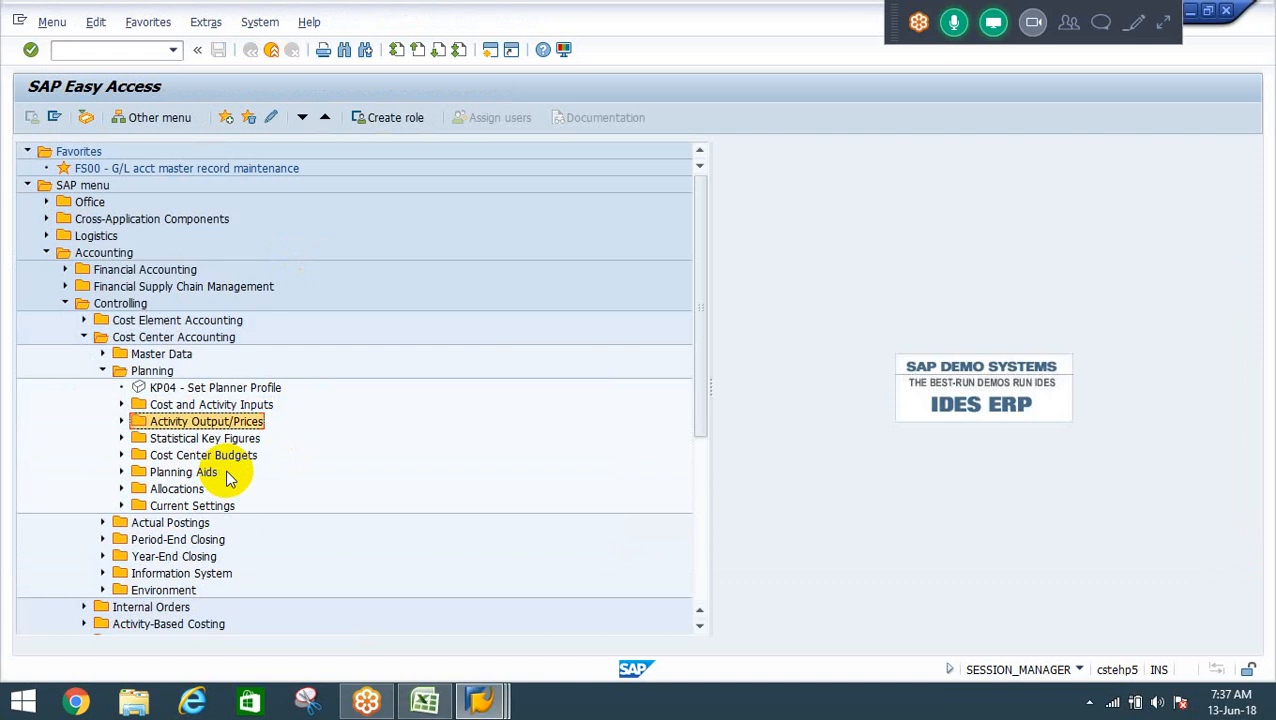
key(Up)
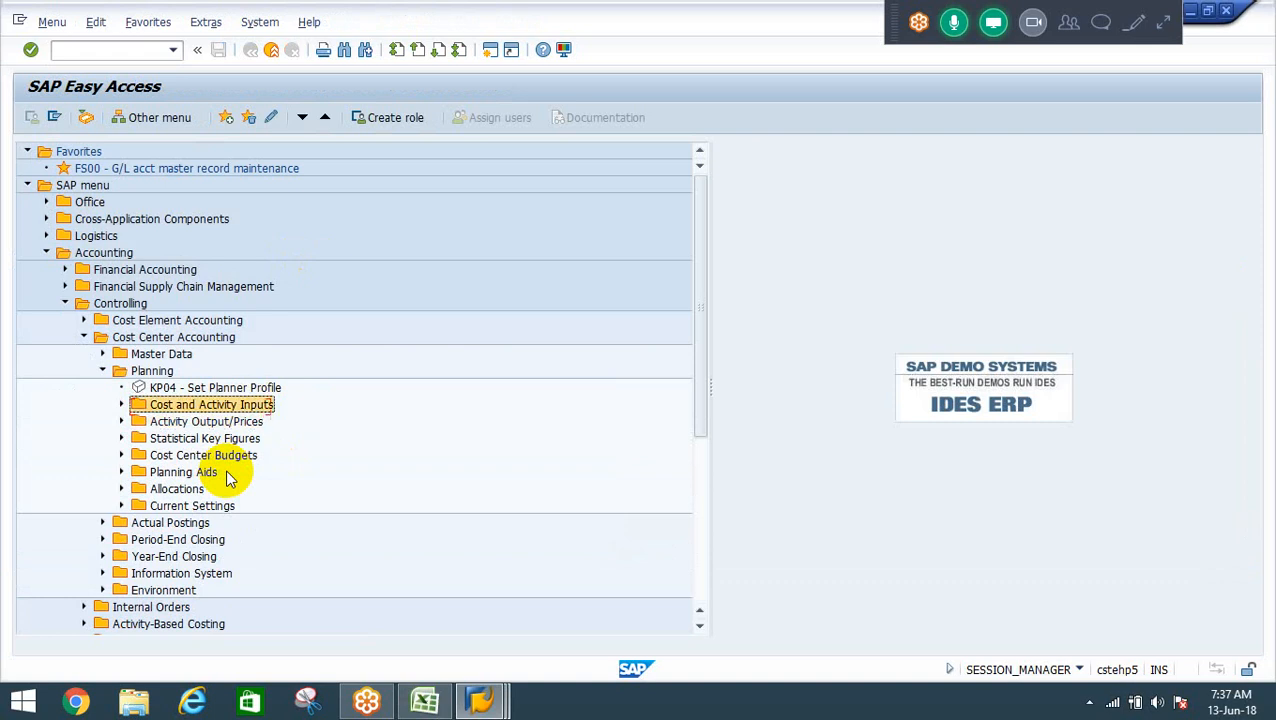
key(Up)
key(Up)
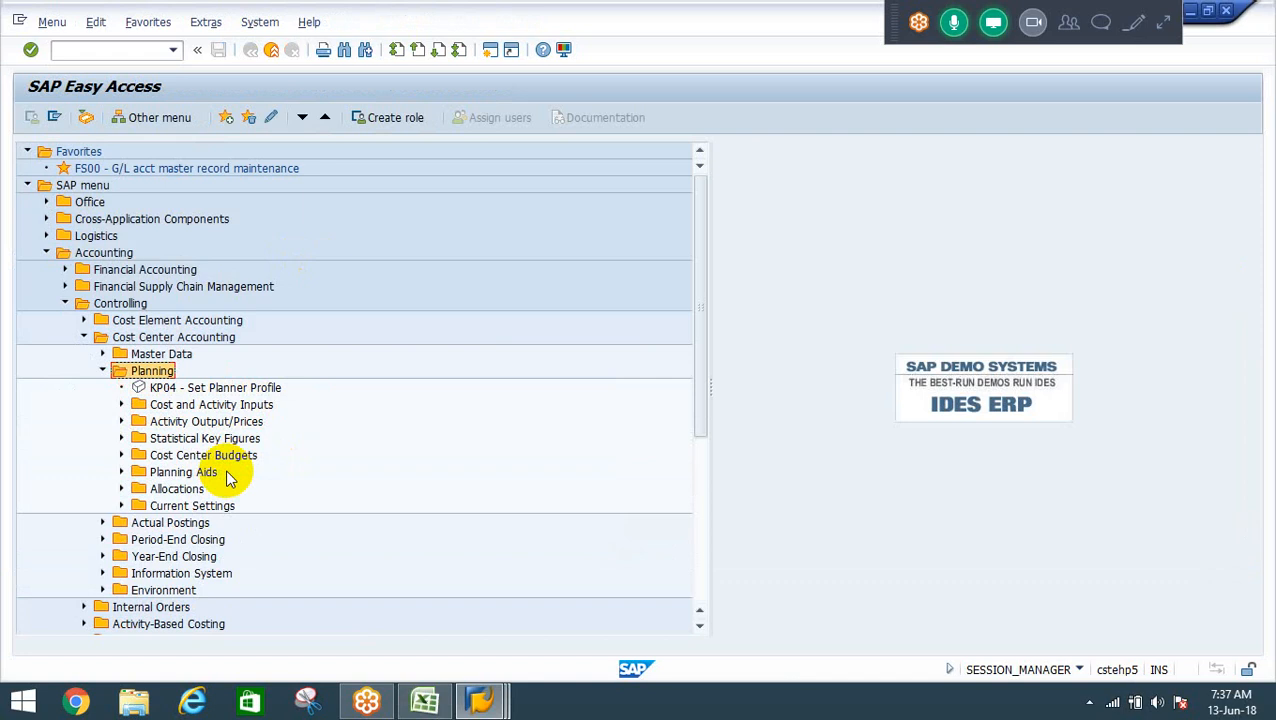
key(Left)
Open the S_ALR_87013611 Cost Centers: Actual/Plan/Variance report from the Plan/Actual Comparisons under the Cost Center Accounting Information System.
key(Down)
key(Down)
key(Down)
key(Down)
key(Right)
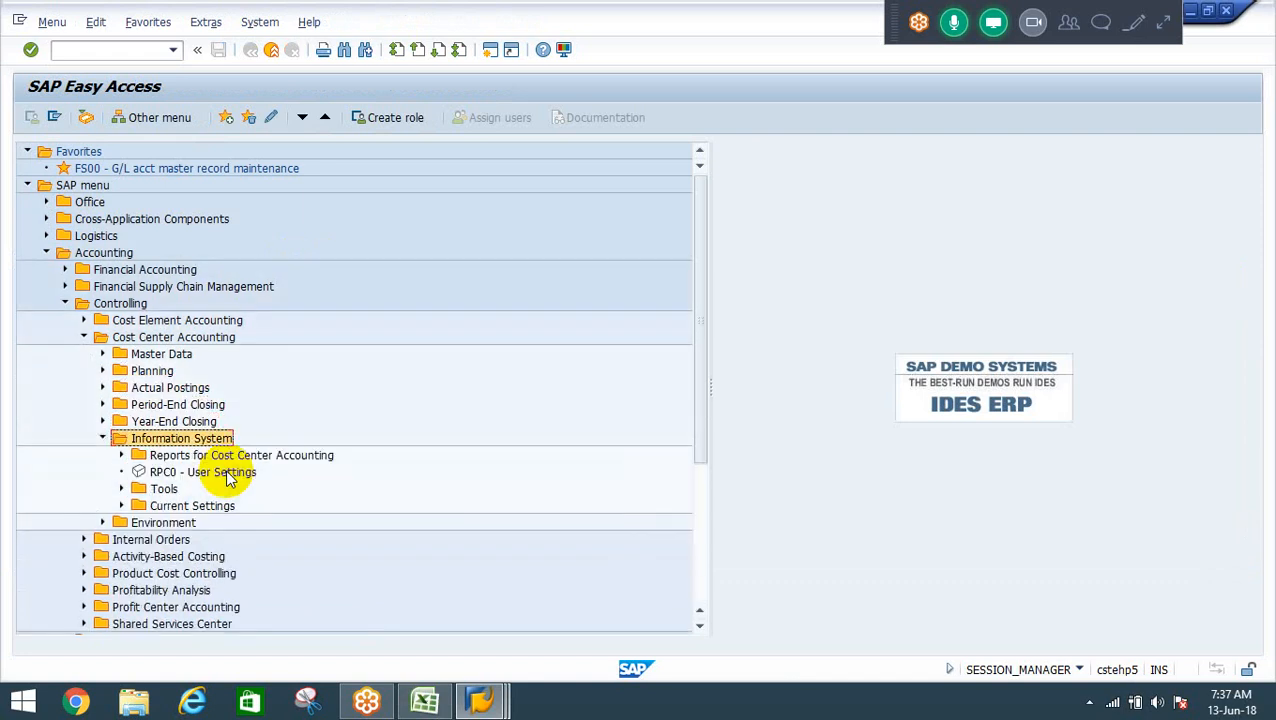
key(Down)
key(Right)
key(Down)
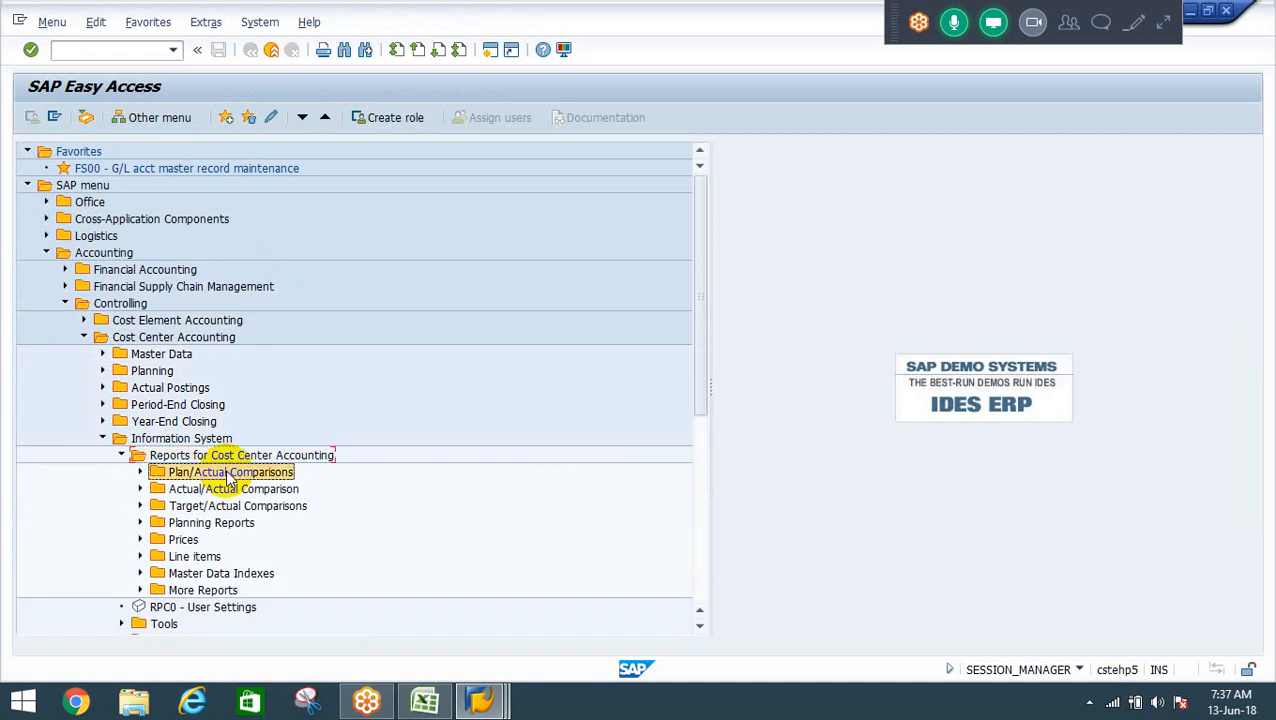
key(Right)
key(Down)
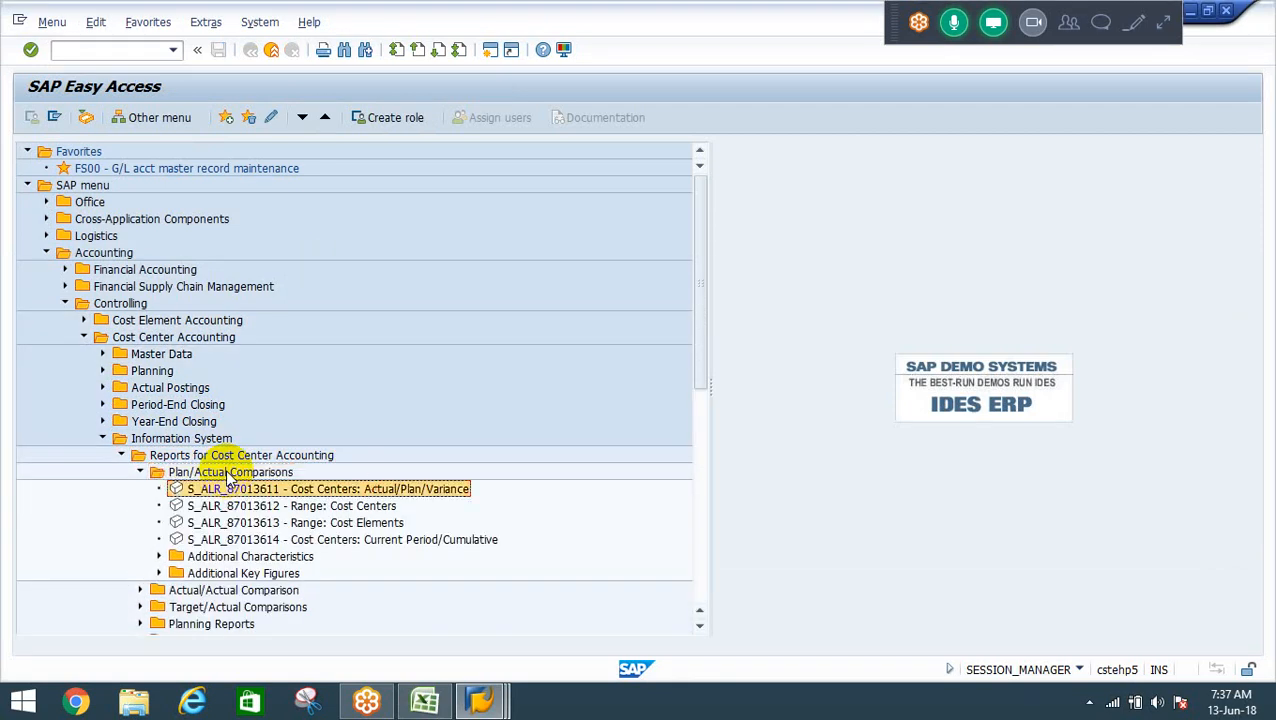
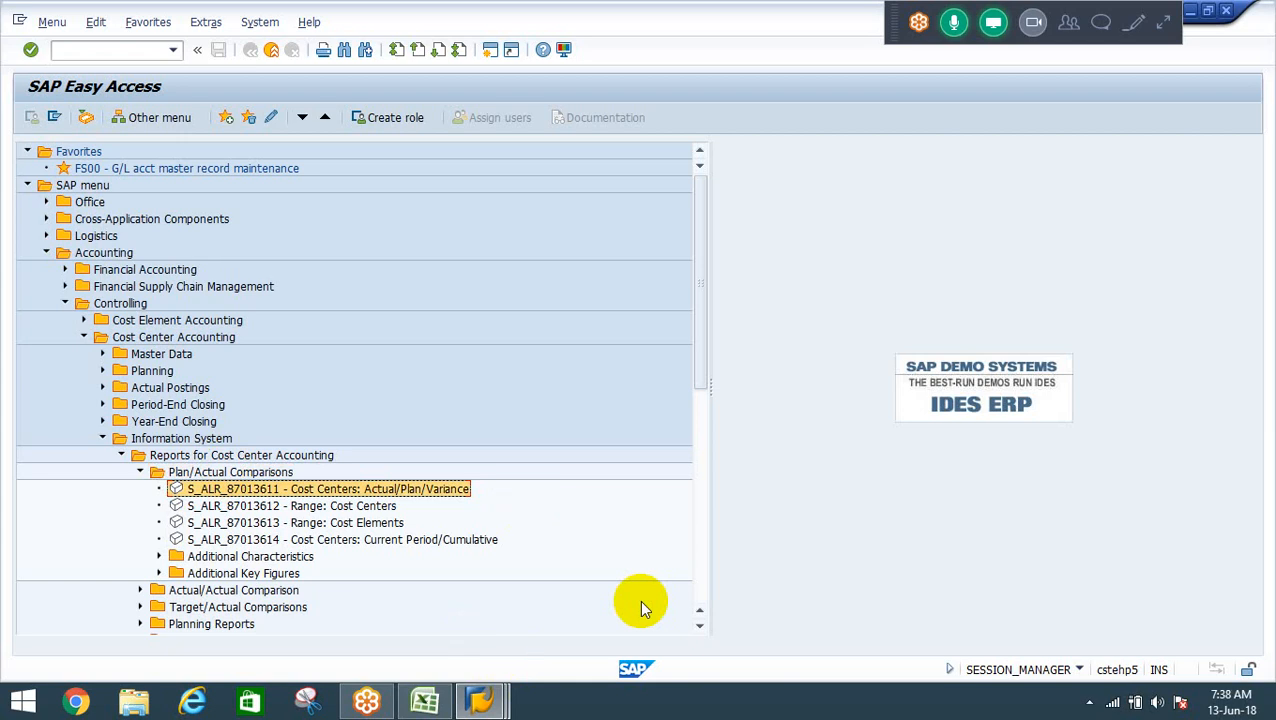
key(Return)
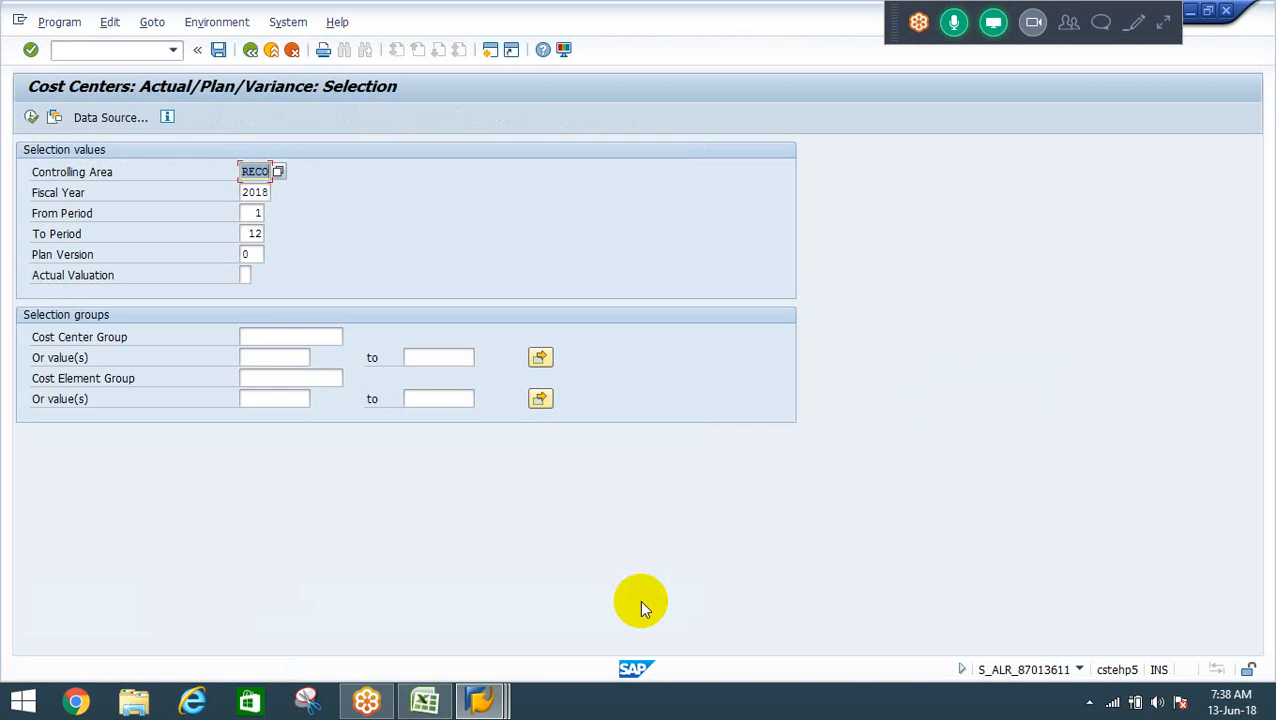
Enter PRESSHOP as the cost center value, leaving the controlling area, fiscal year, periods and plan version as preset.
key(Tab)
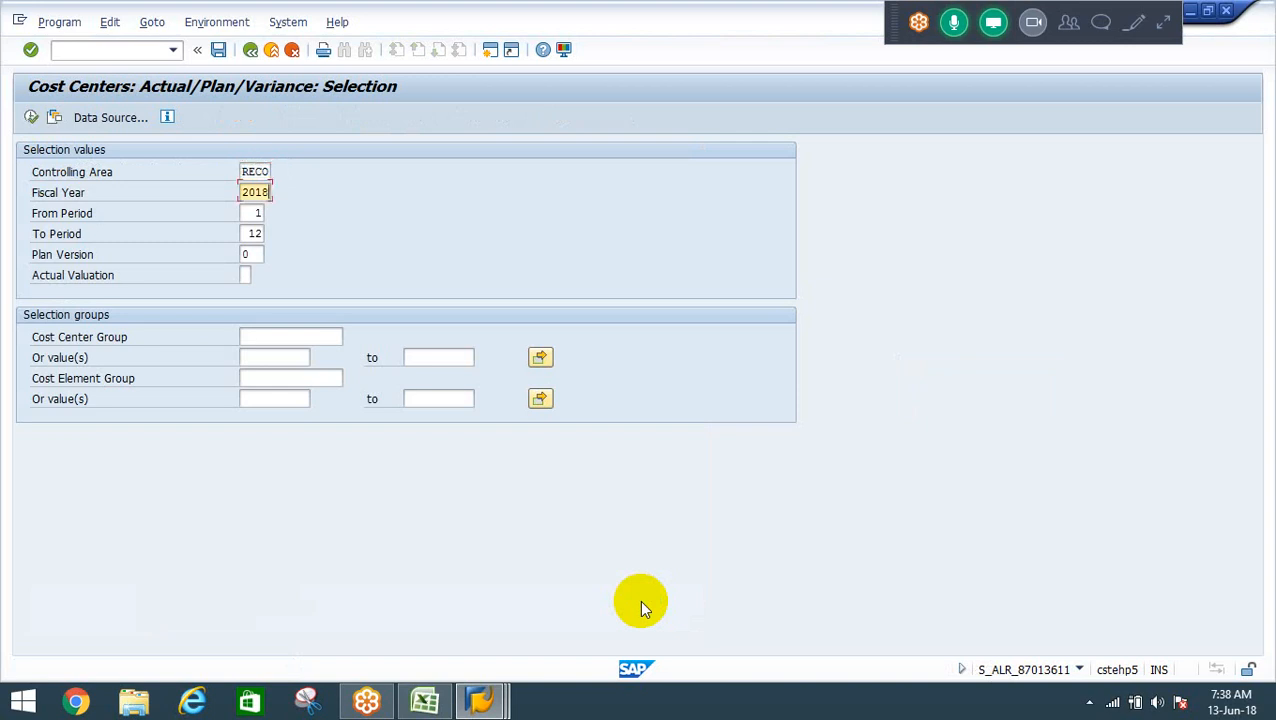
key(Tab)
key(Tab)
key(Tab)
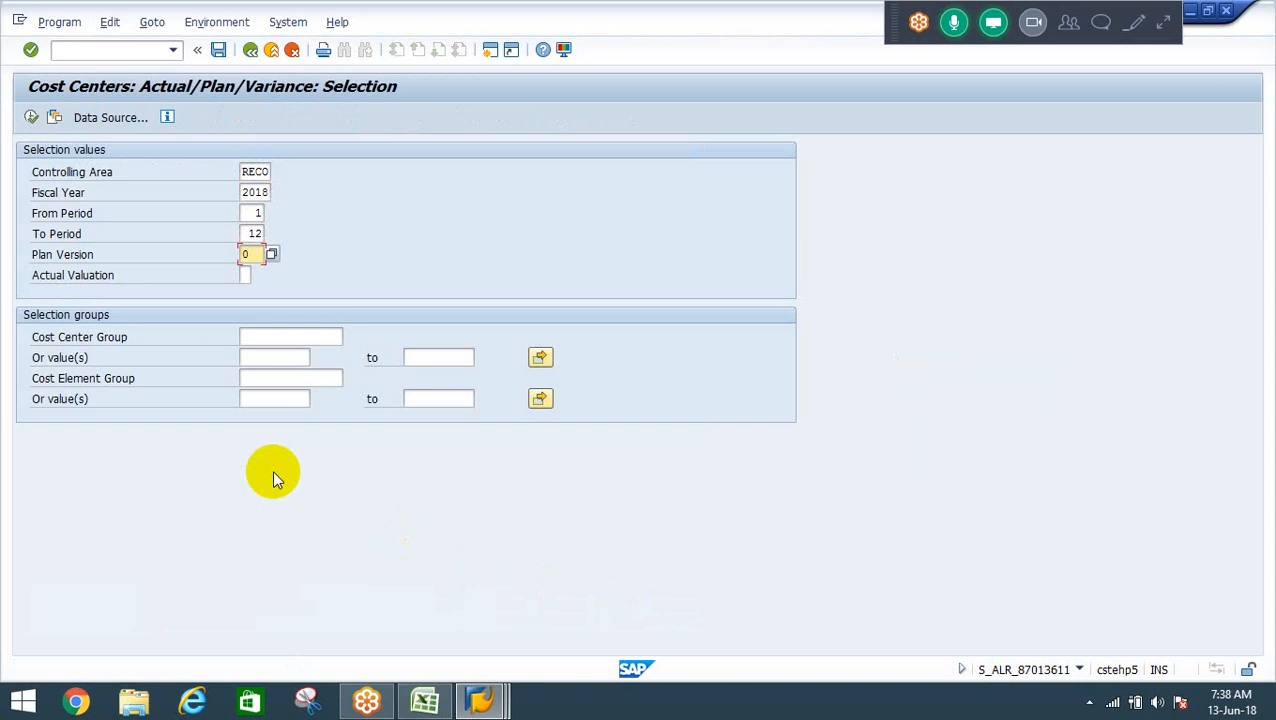
click(257, 358)
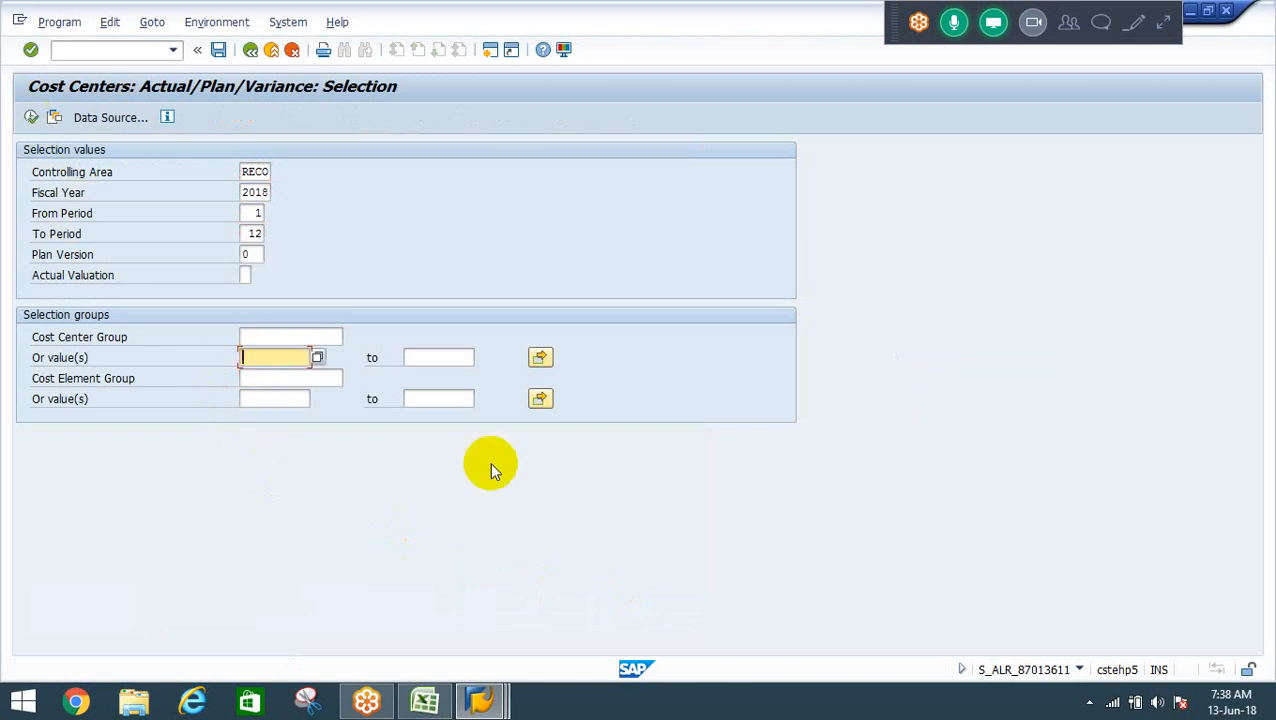
text(PRESSHOP)
key(shift+Home)
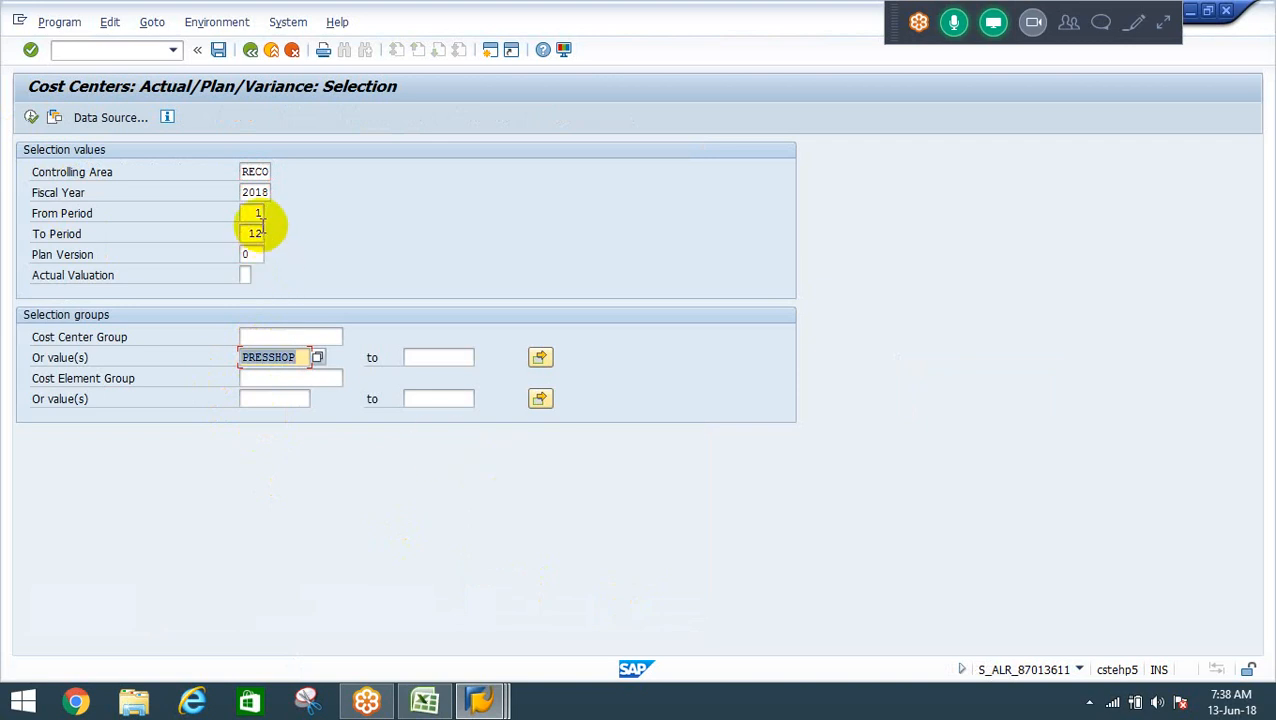
Look up the cost centers of controlling area RECO and choose PRESSSHOP as the report's cost center value.
click(316, 356)
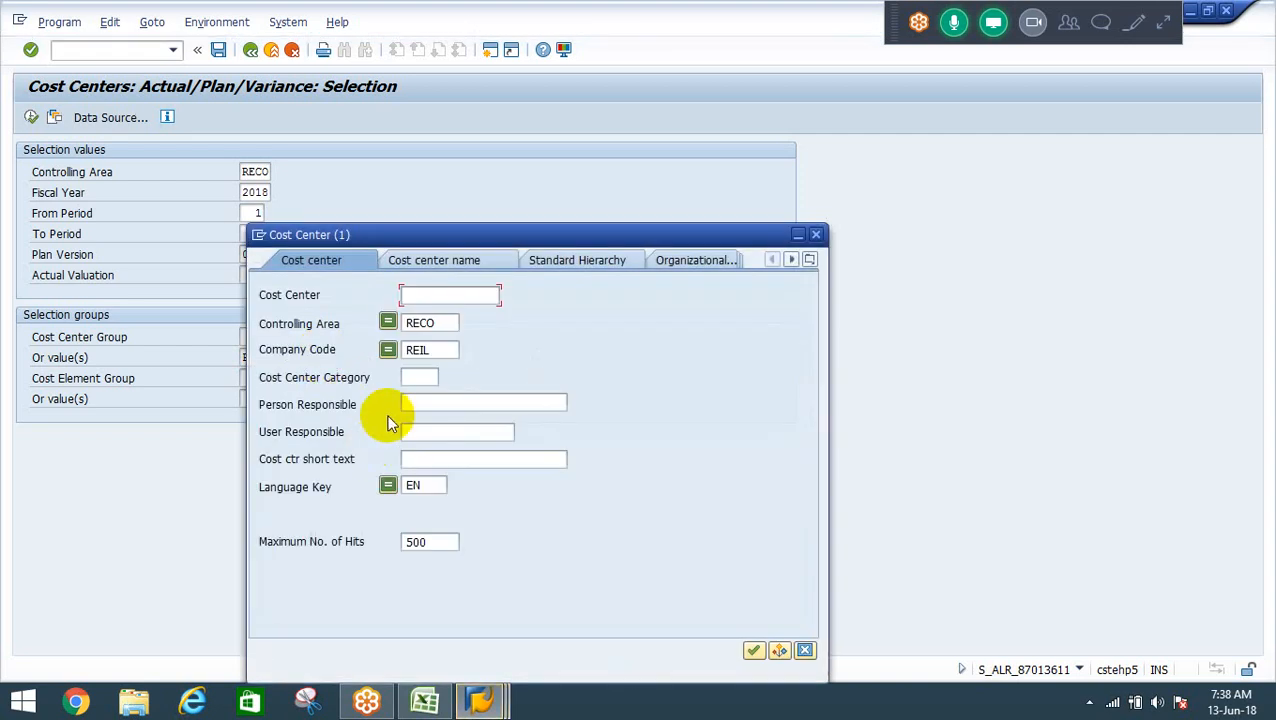
key(Return)
key(Down)
key(Down)
key(Down)
key(Down)
key(Down)
key(Down)
key(Down)
key(Down)
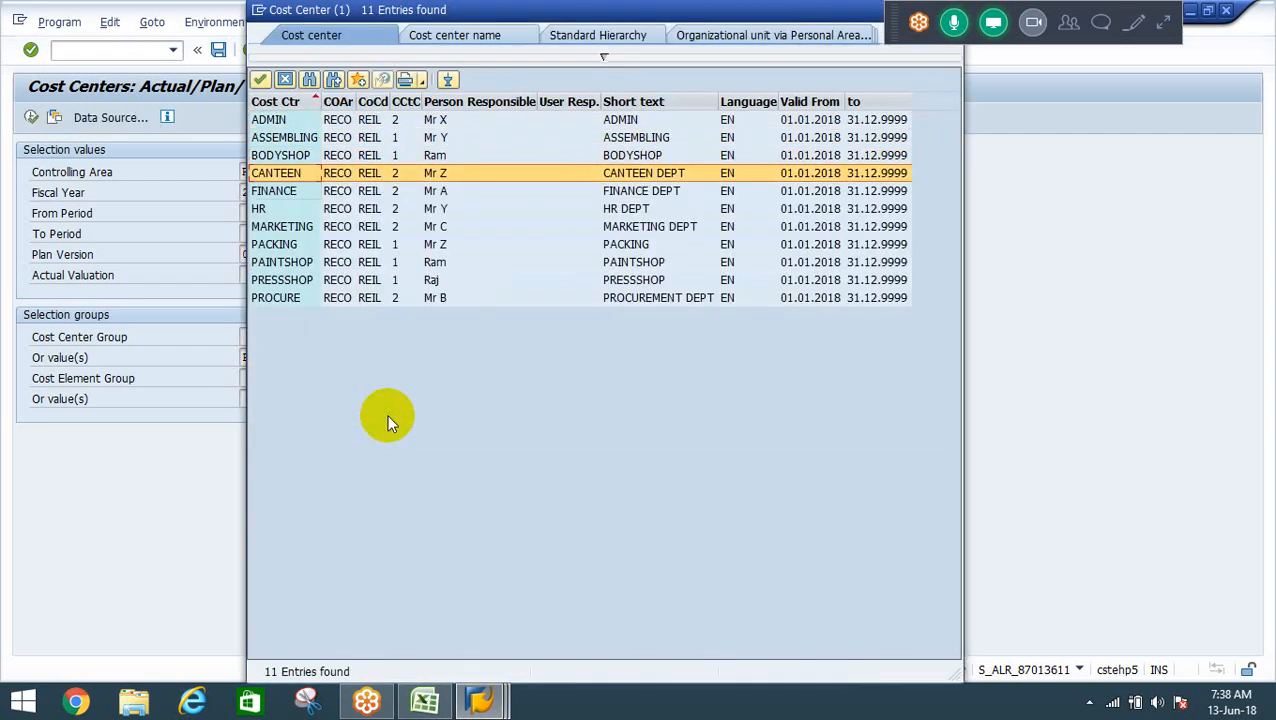
key(Down)
key(Return)
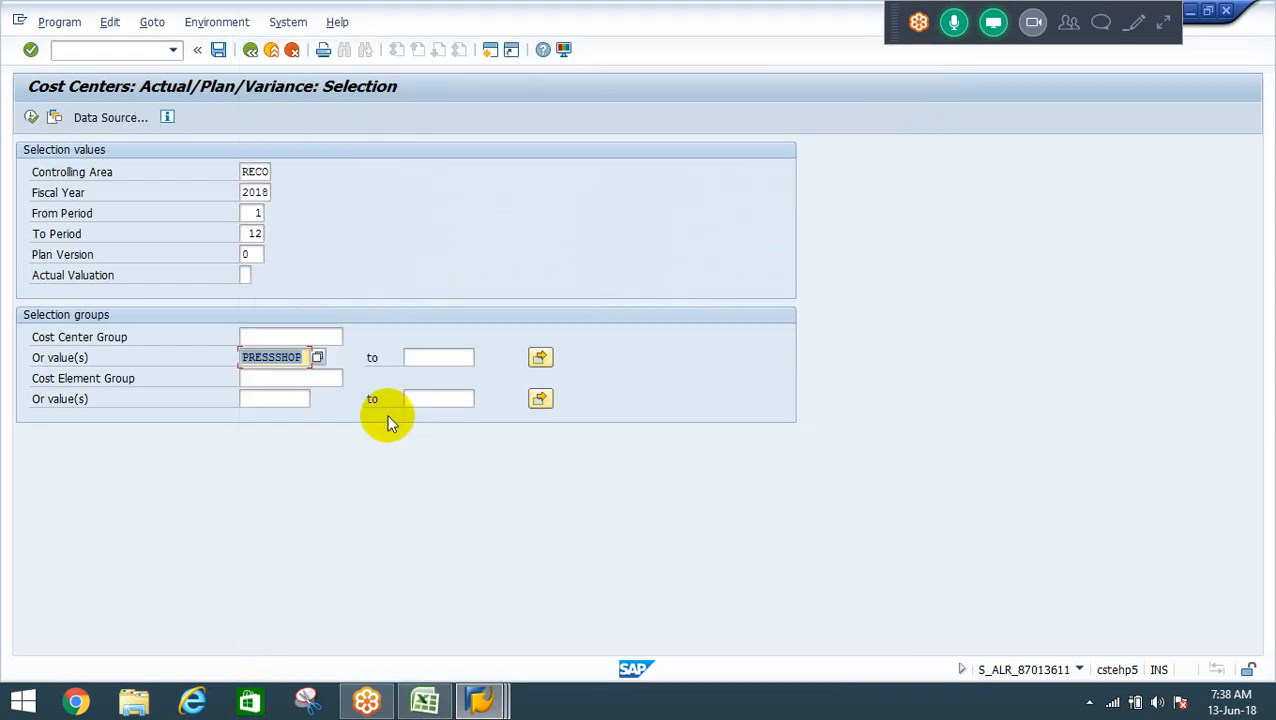
Run the report and examine the PRESSSHOP plan costs by cost element and the planned LABOUR and MACHIN activity hours.
click(31, 118)
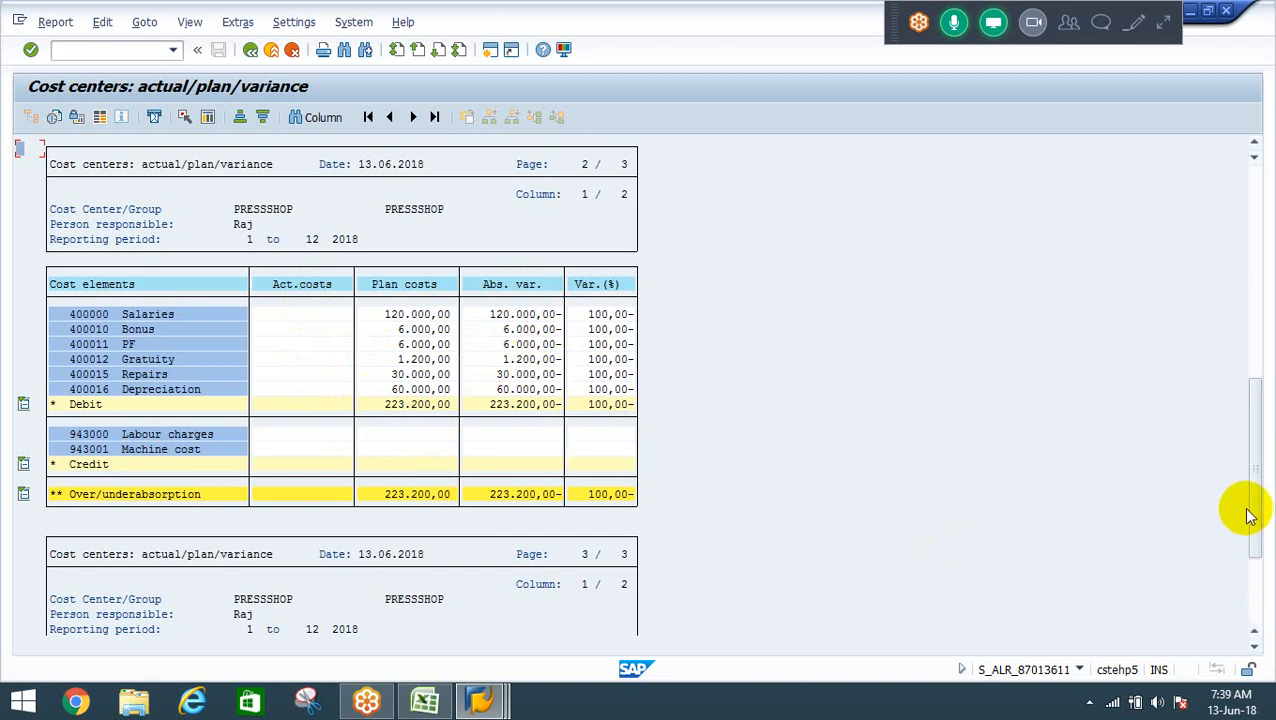
click(1250, 598)
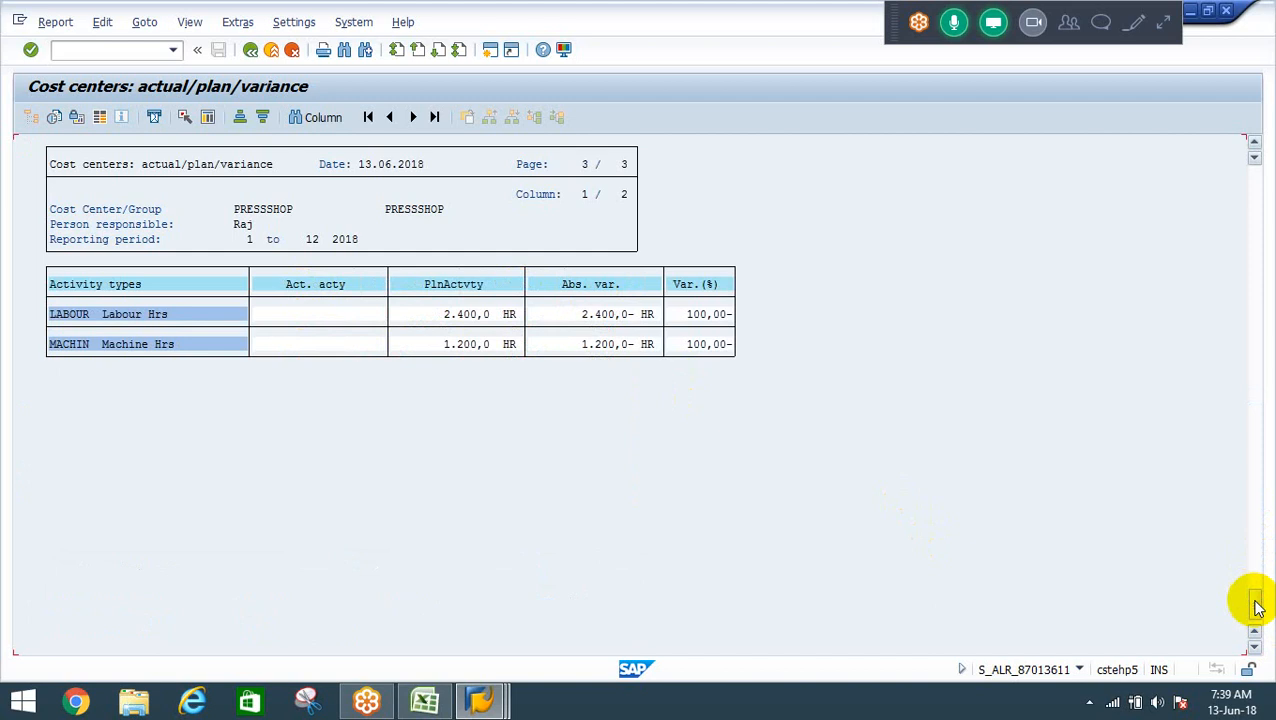
click(1253, 145)
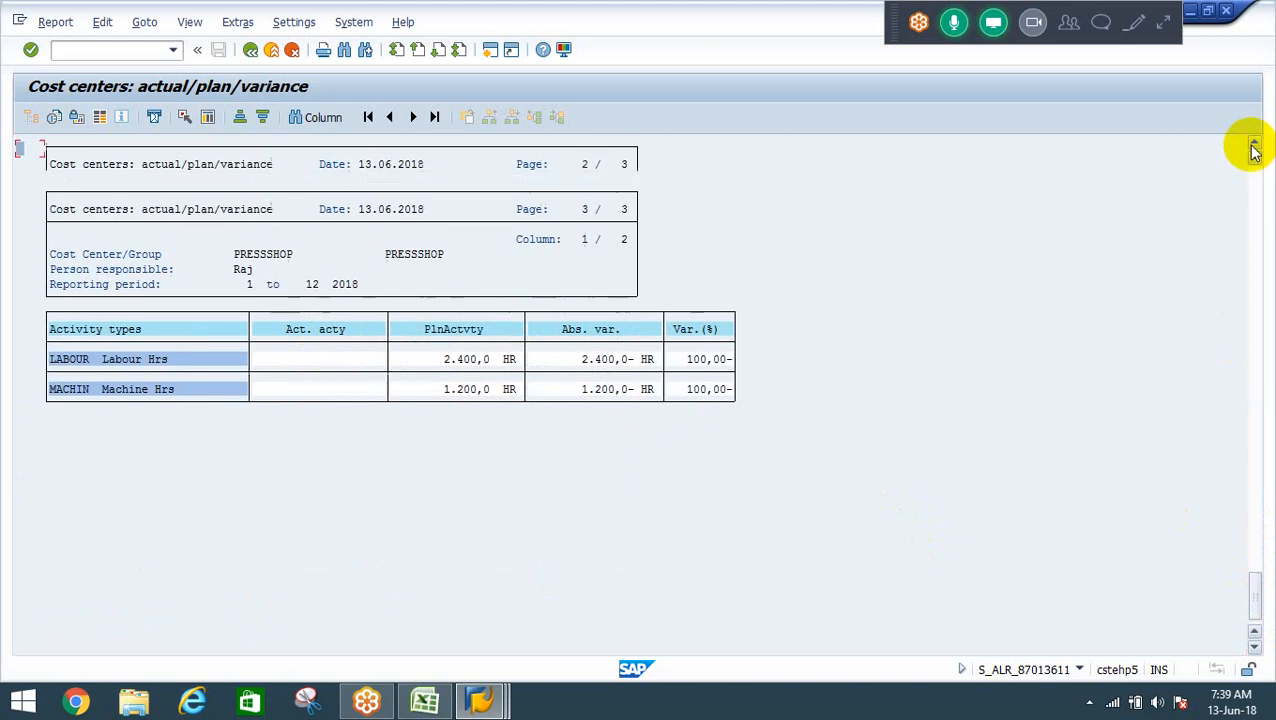
click(1253, 145)
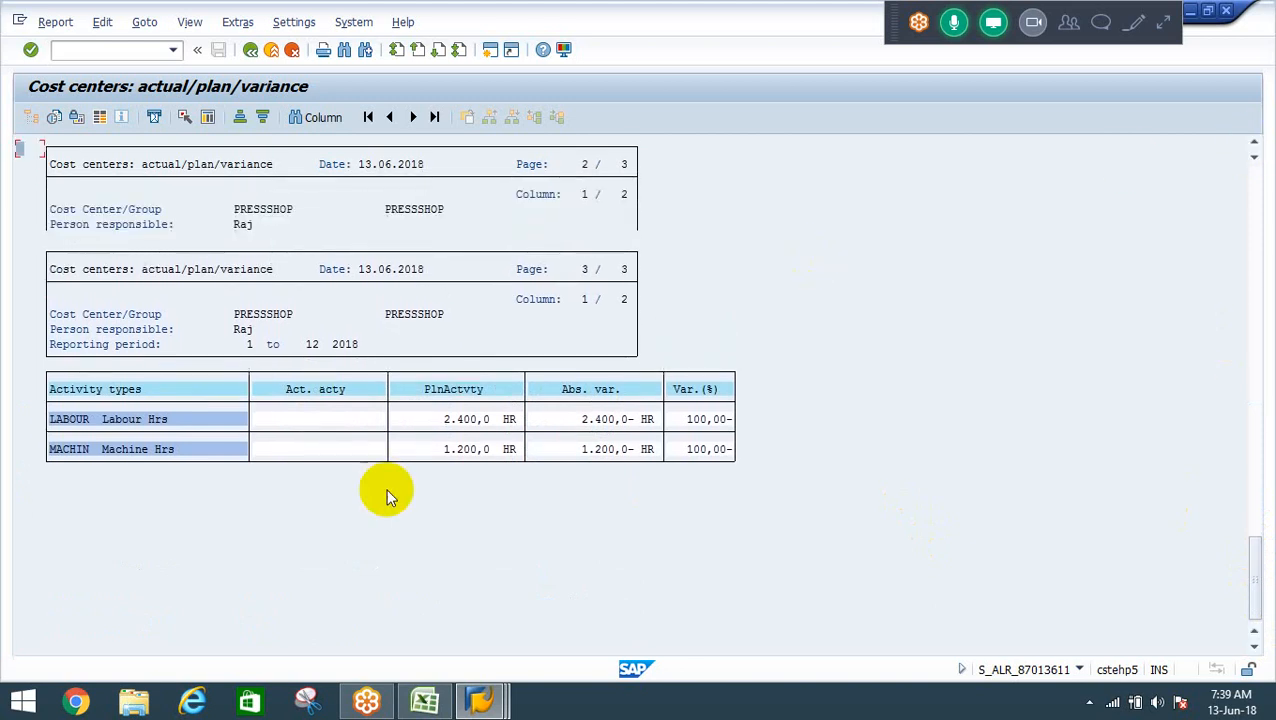
click(443, 419)
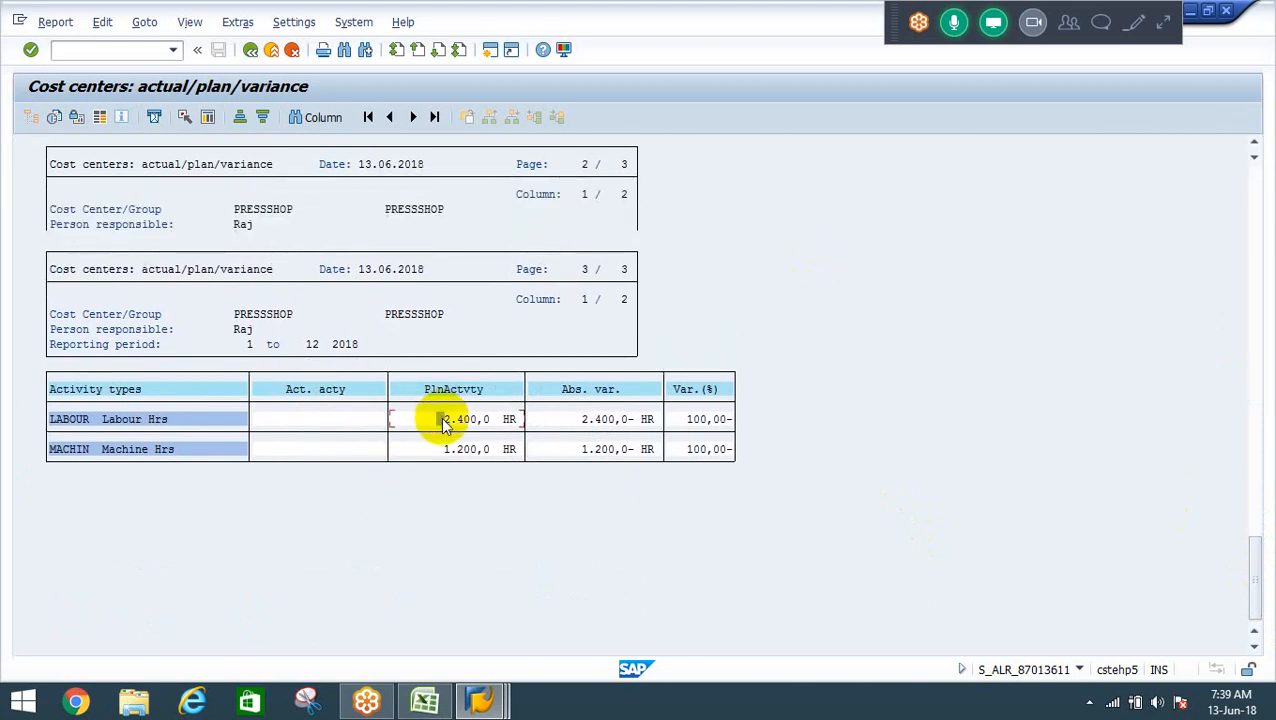
click(443, 451)
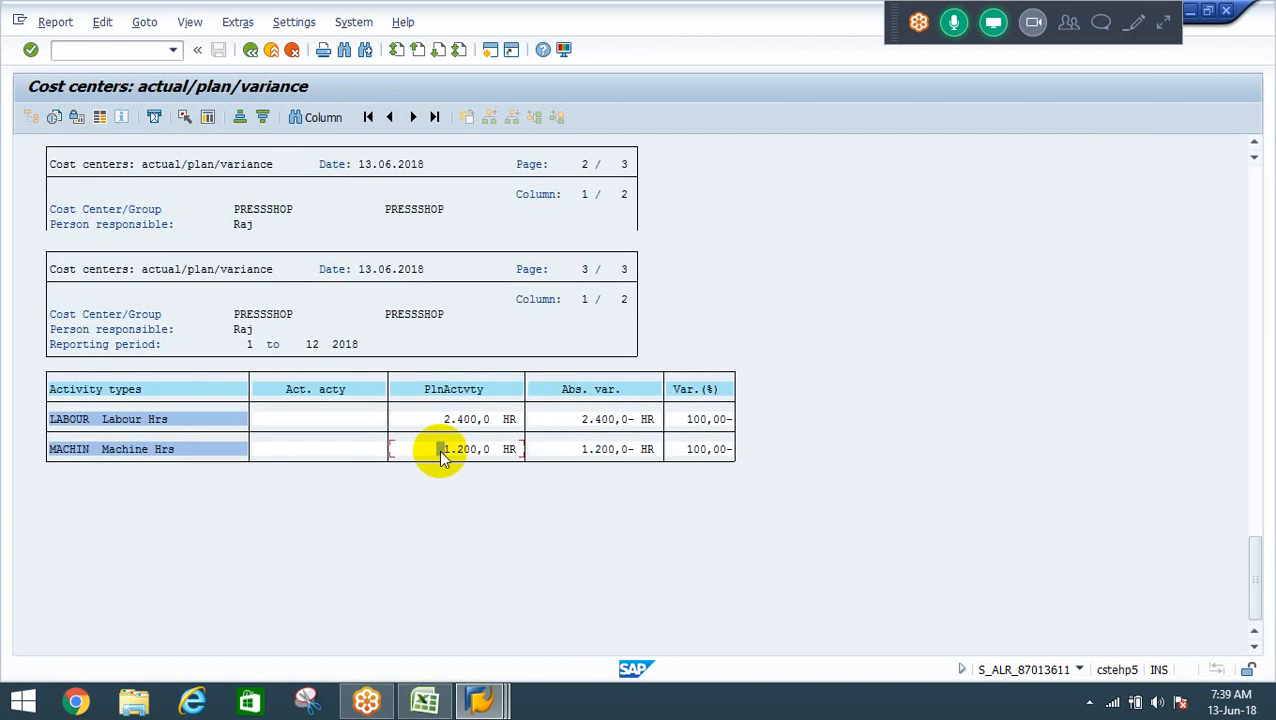
Exit the actual/plan/variance report and its selection screen, returning to SAP Easy Access.
click(251, 51)
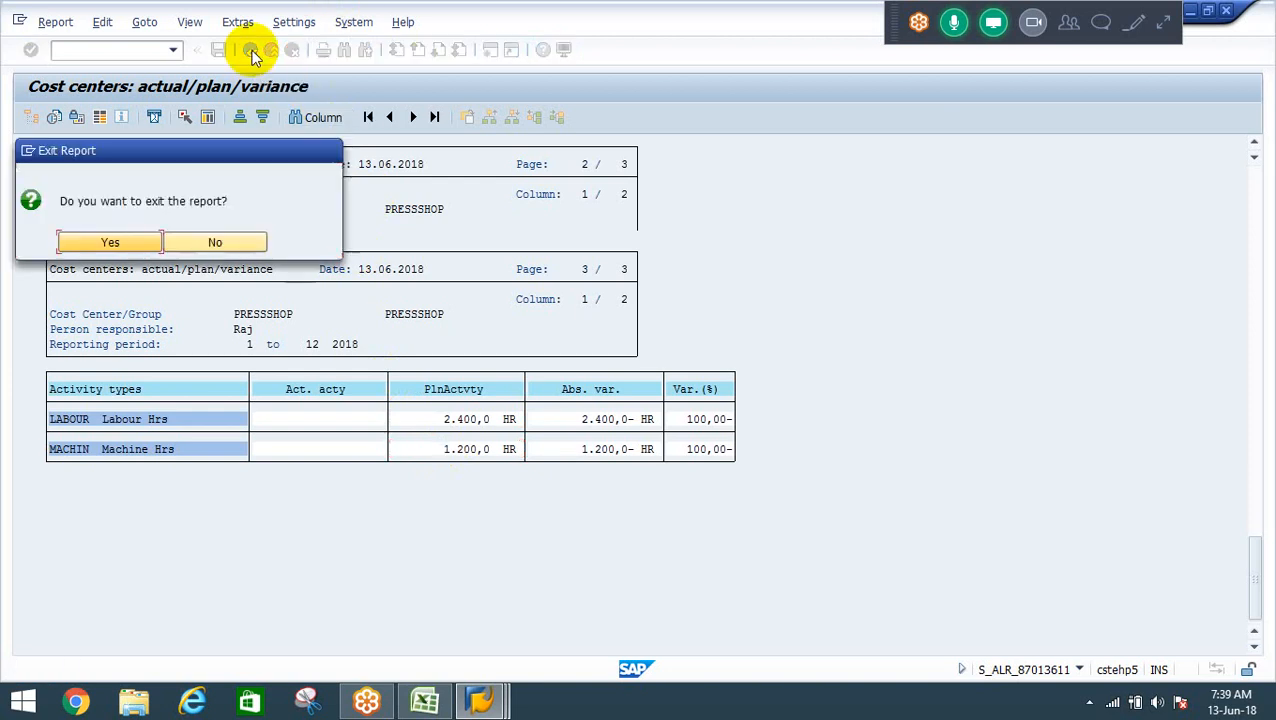
click(90, 249)
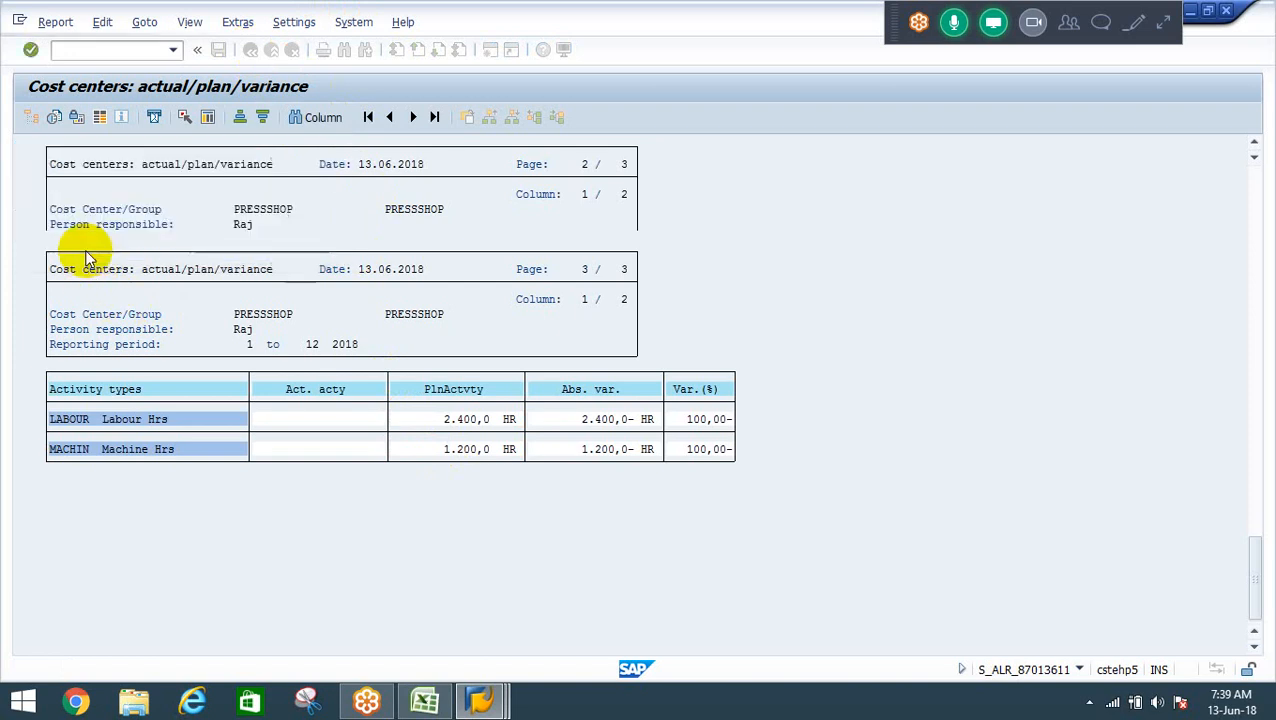
click(251, 58)
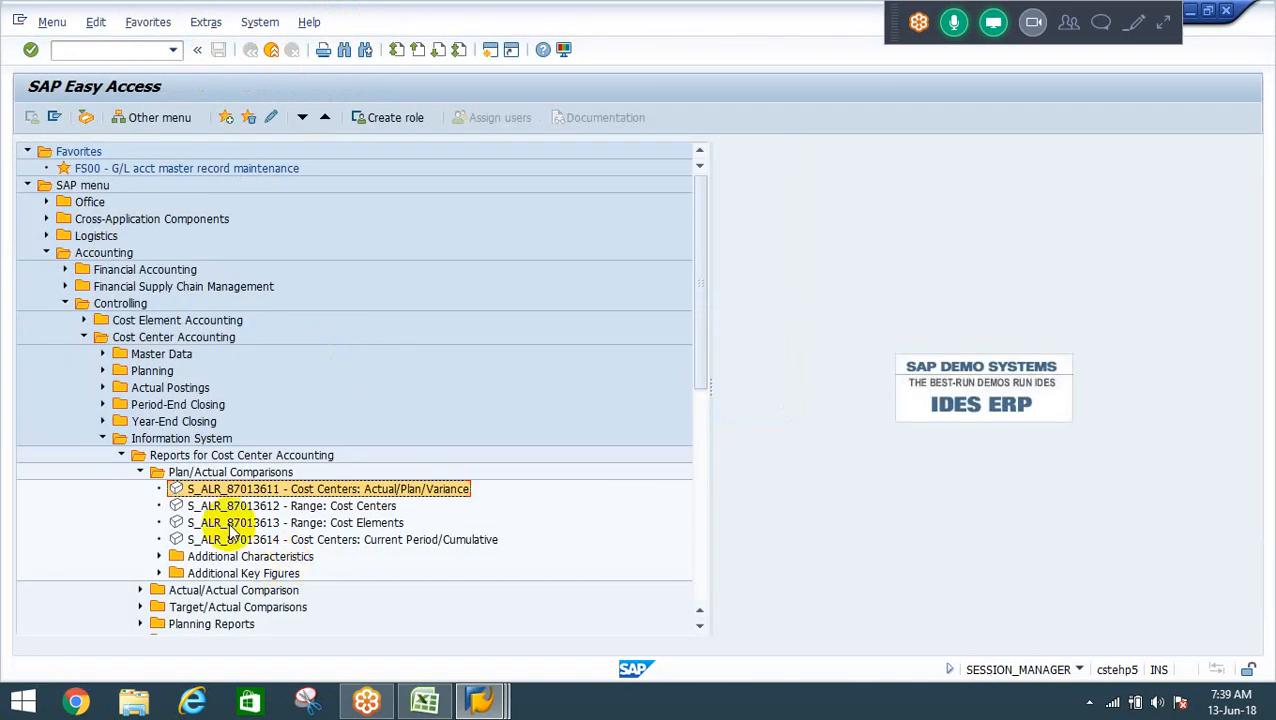
Collapse the Plan/Actual Comparisons and Reports for Cost Center Accounting folders, along with the enclosing Information System folder.
click(229, 518)
click(229, 512)
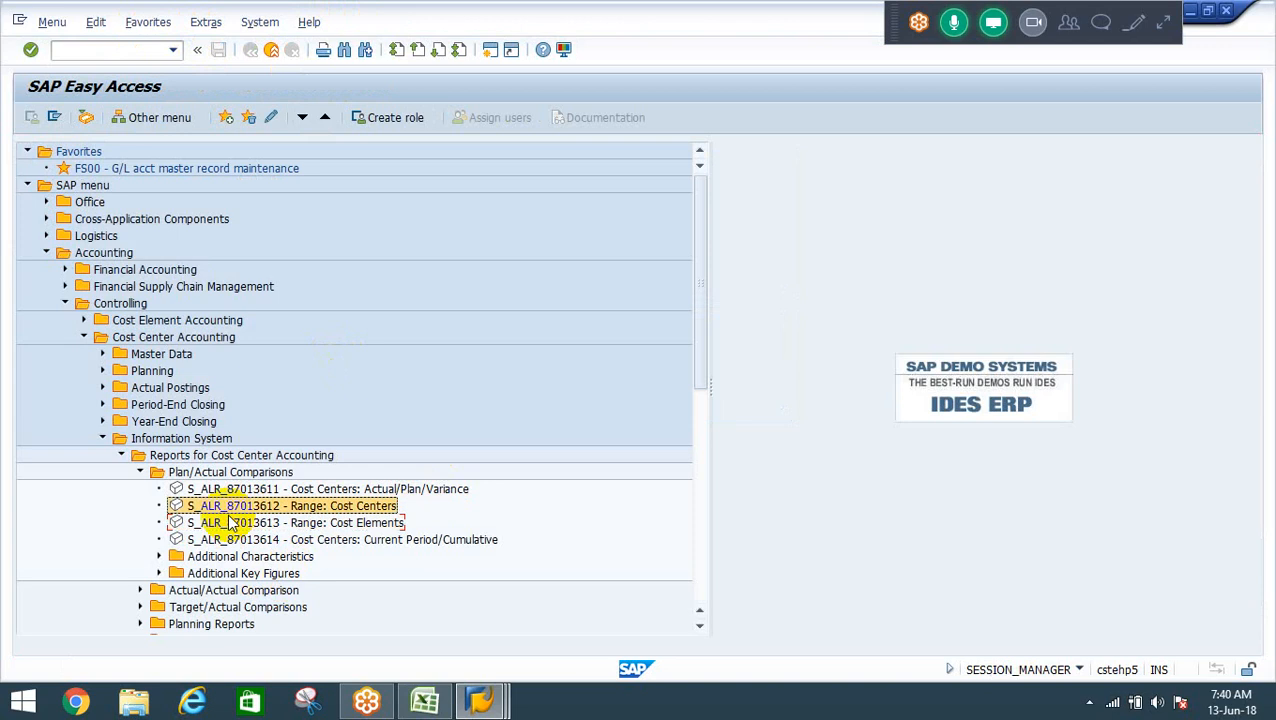
key(Up)
key(Up)
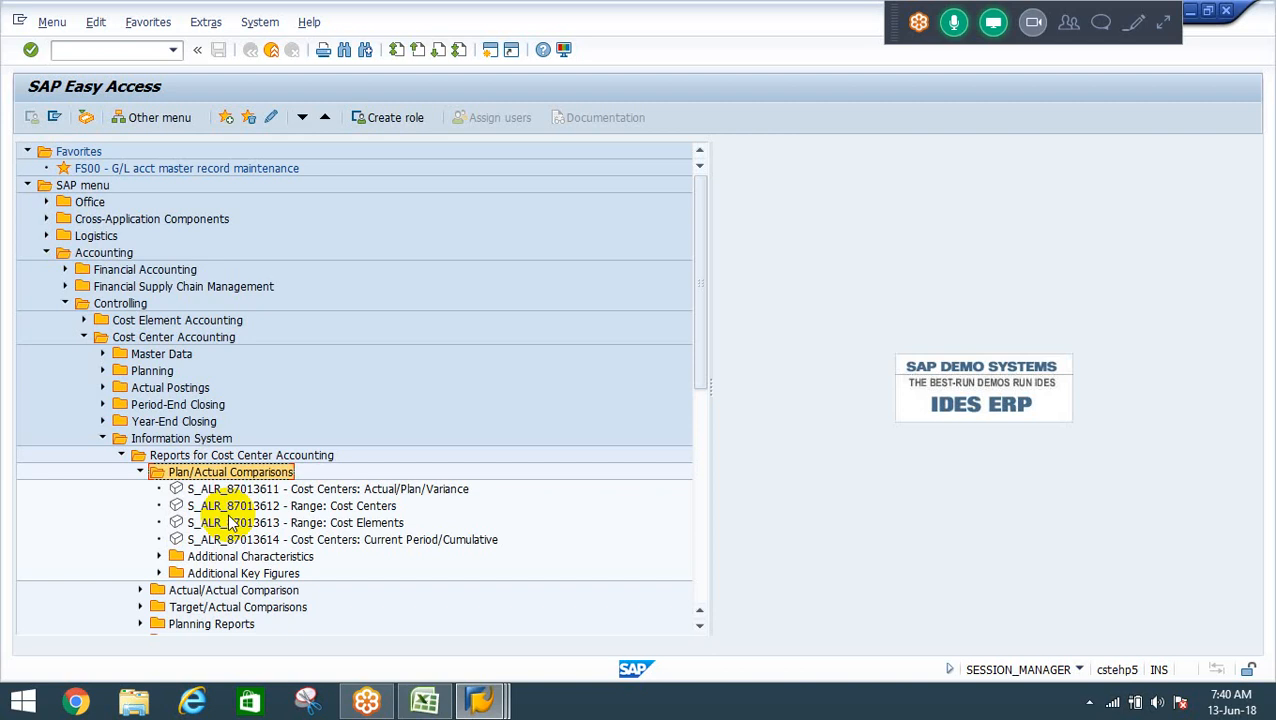
key(Left)
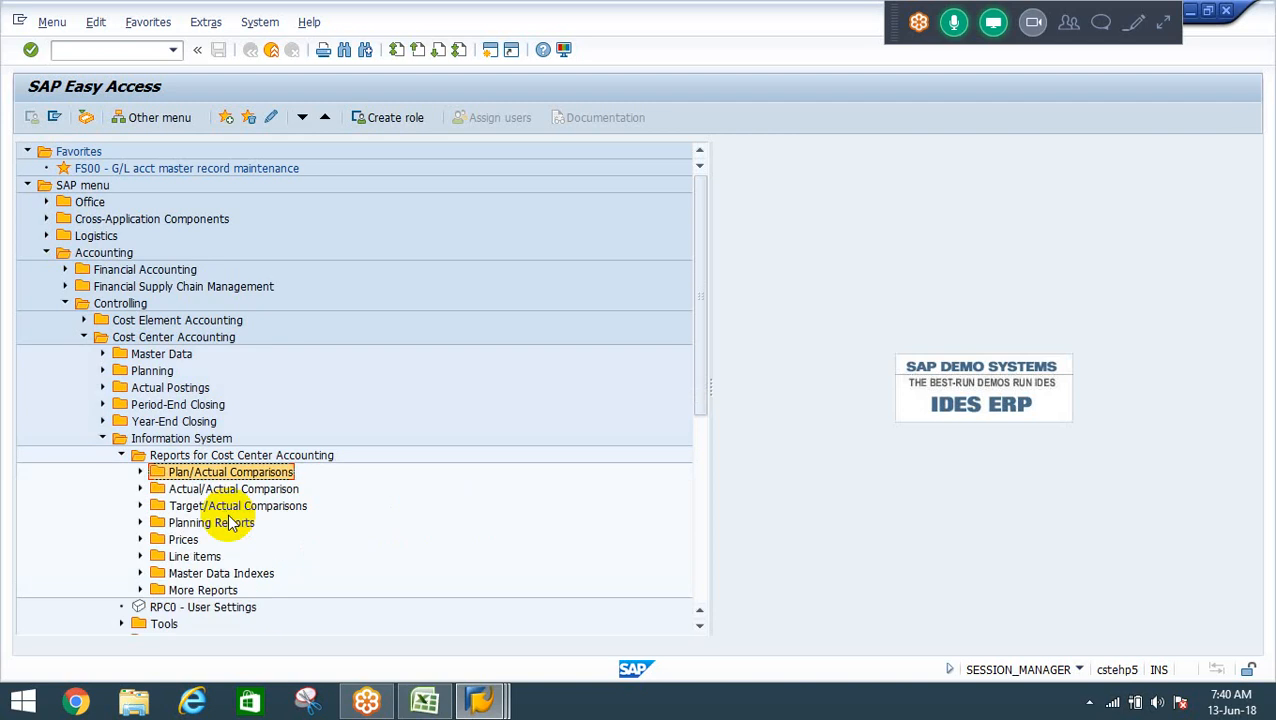
key(Left)
key(Left)
key(Left)
key(Left)
Expand Period-End Closing and its Single Functions folder, and locate the KSS2 - Splitting transaction.
key(Up)
key(Up)
key(Right)
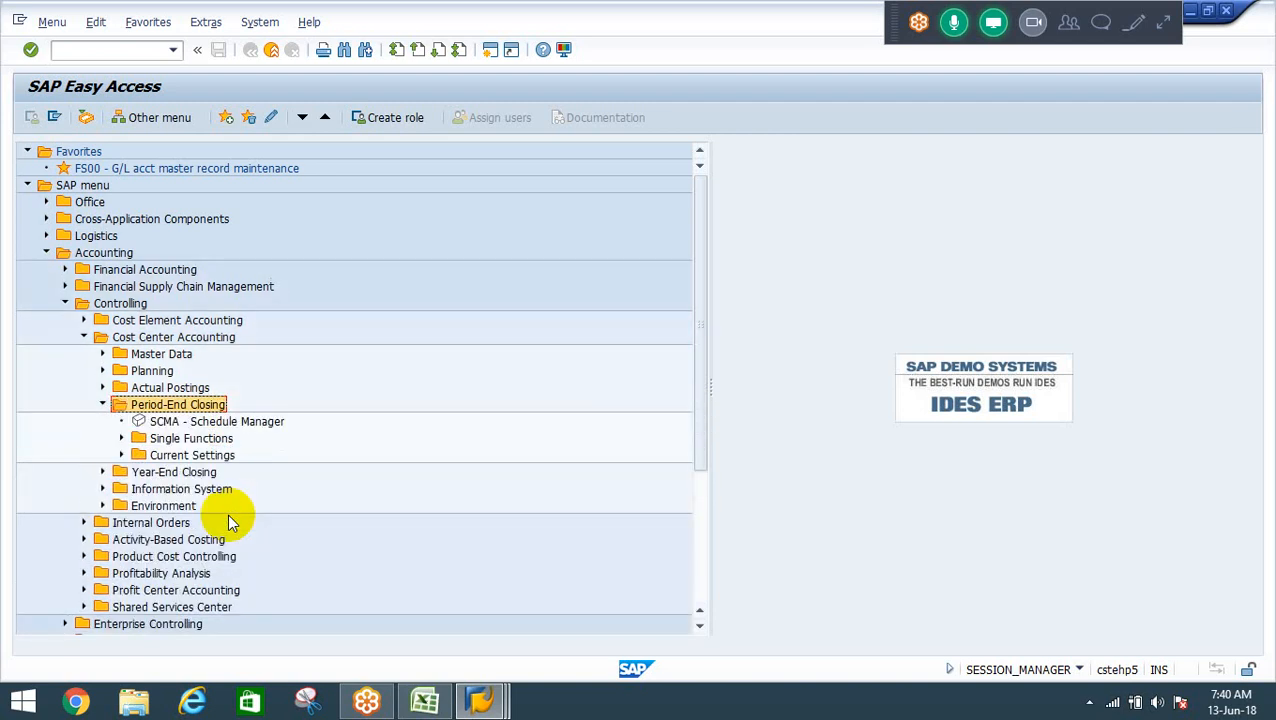
key(Down)
key(Down)
key(Right)
key(Down)
key(Down)
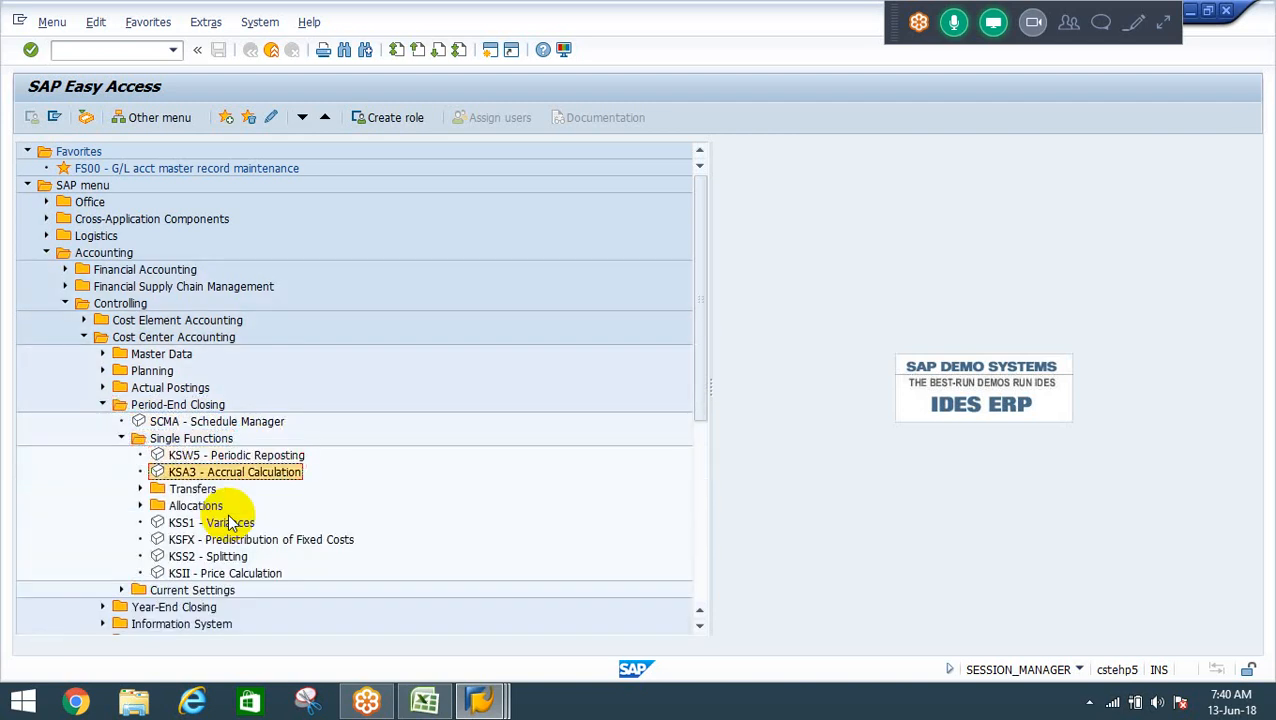
key(Down)
key(Down)
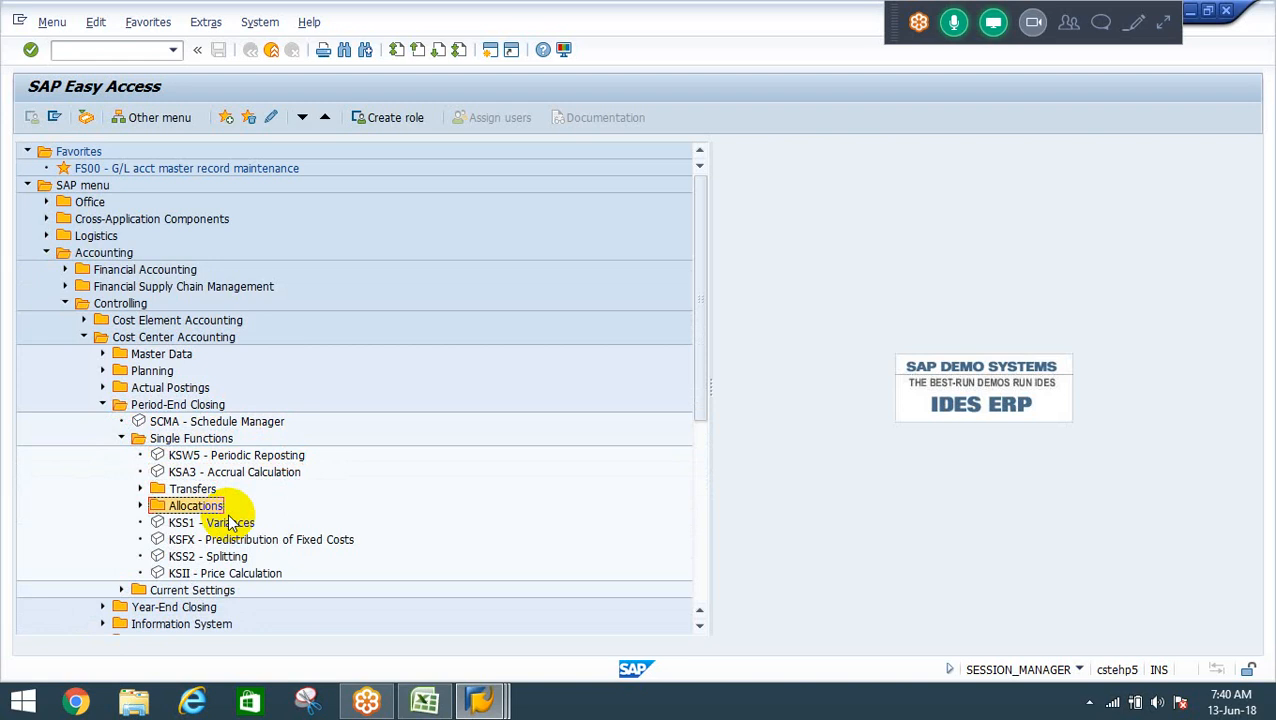
key(Down)
key(Down)
key(Down)
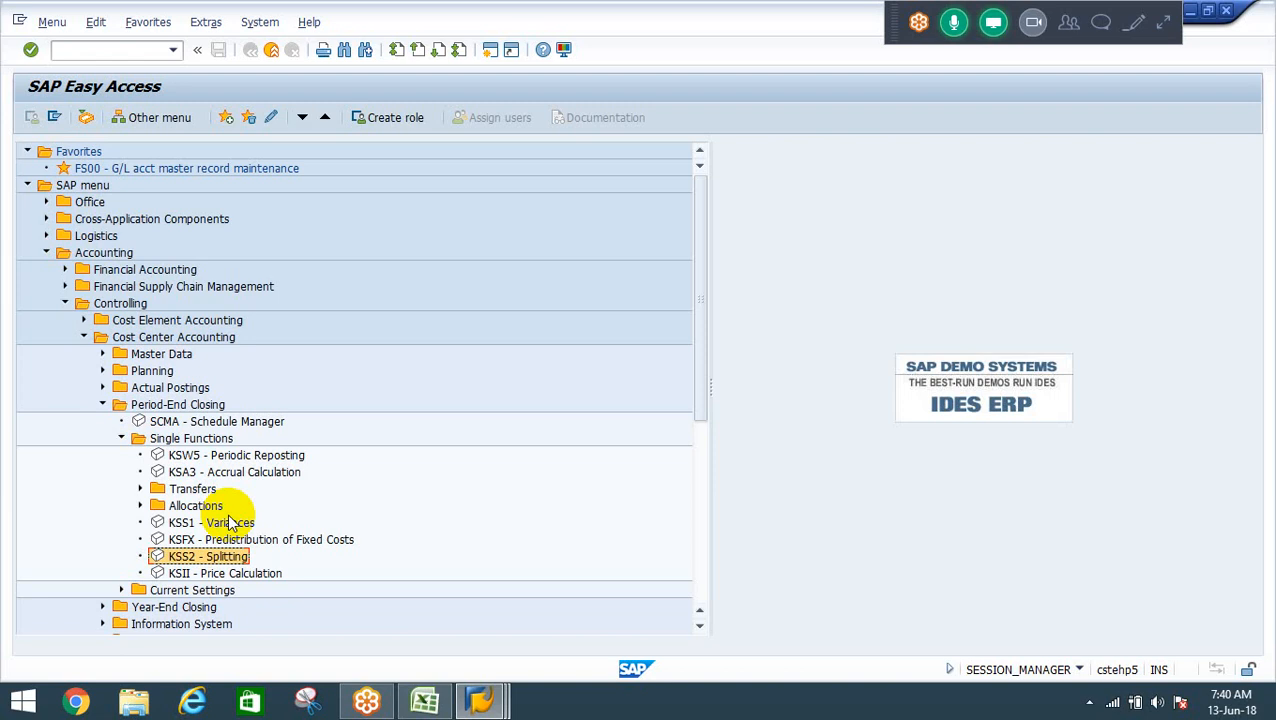
Open the KSS2 actual cost splitting transaction.
key(Return)
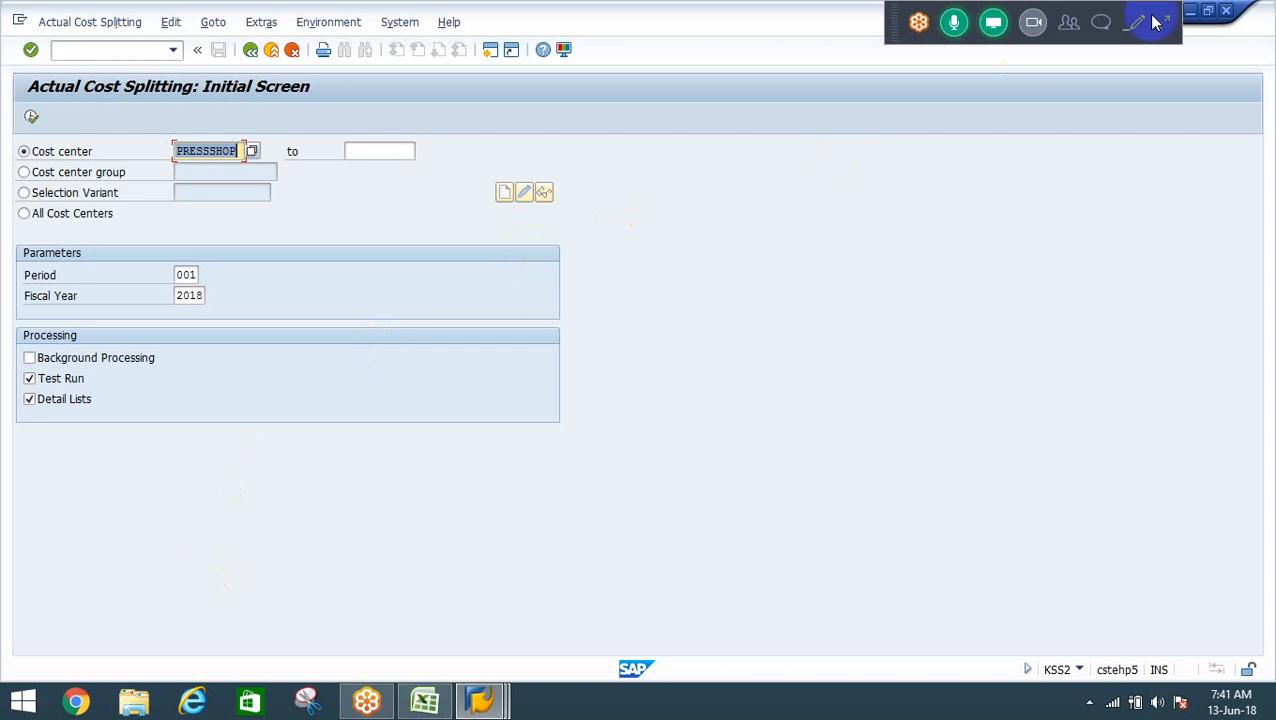
Check the meeting's attendee list, send everyone the chat message "Please mute it", and close the chat.
click(1070, 24)
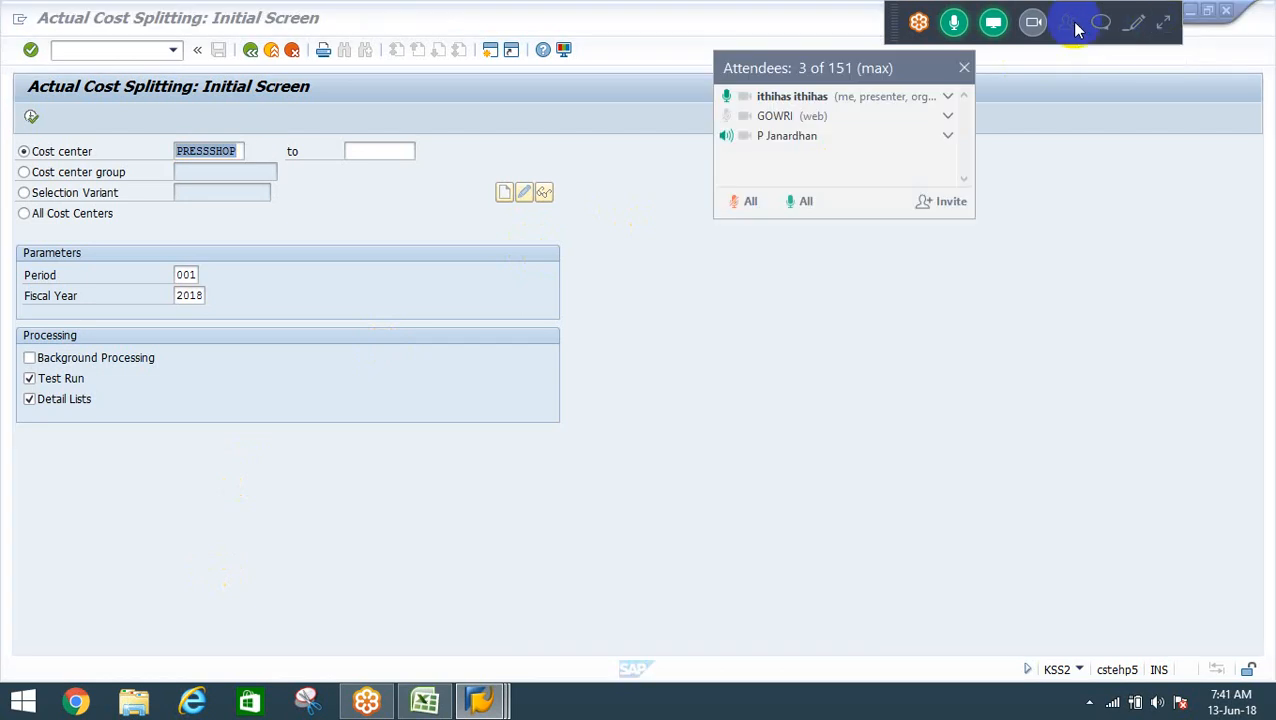
click(1074, 26)
click(1101, 23)
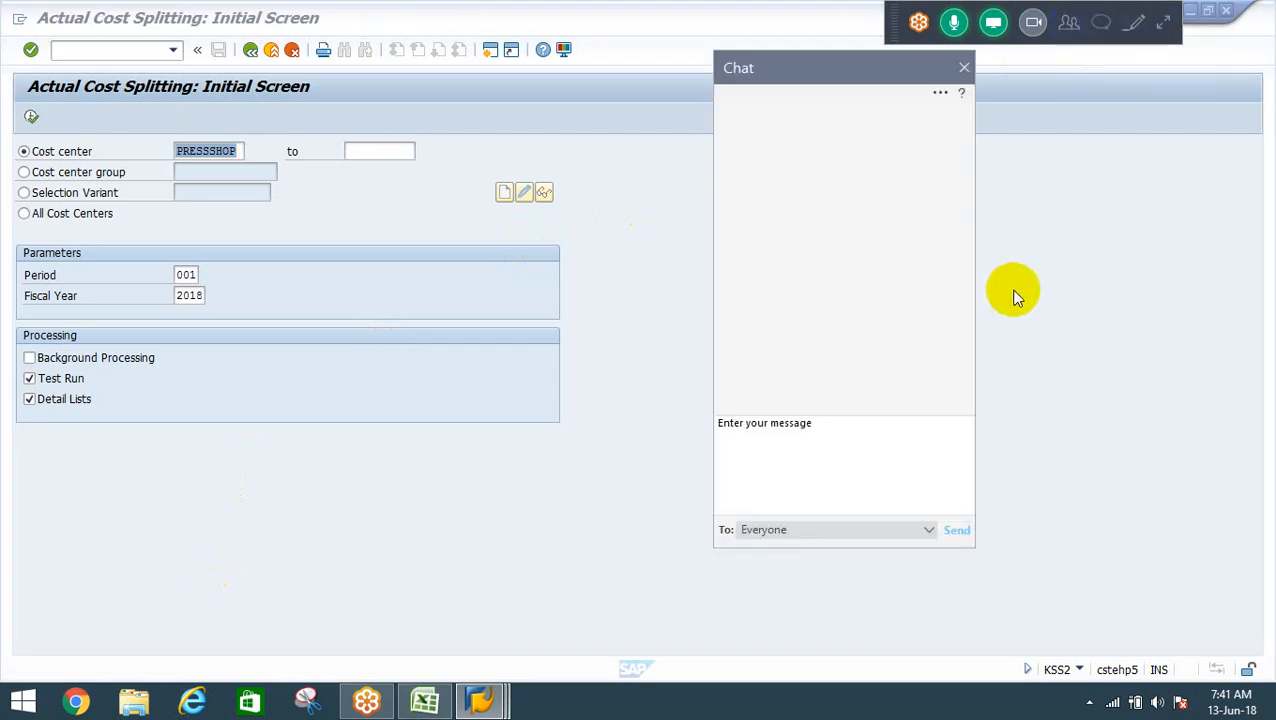
click(798, 443)
text(Ple)
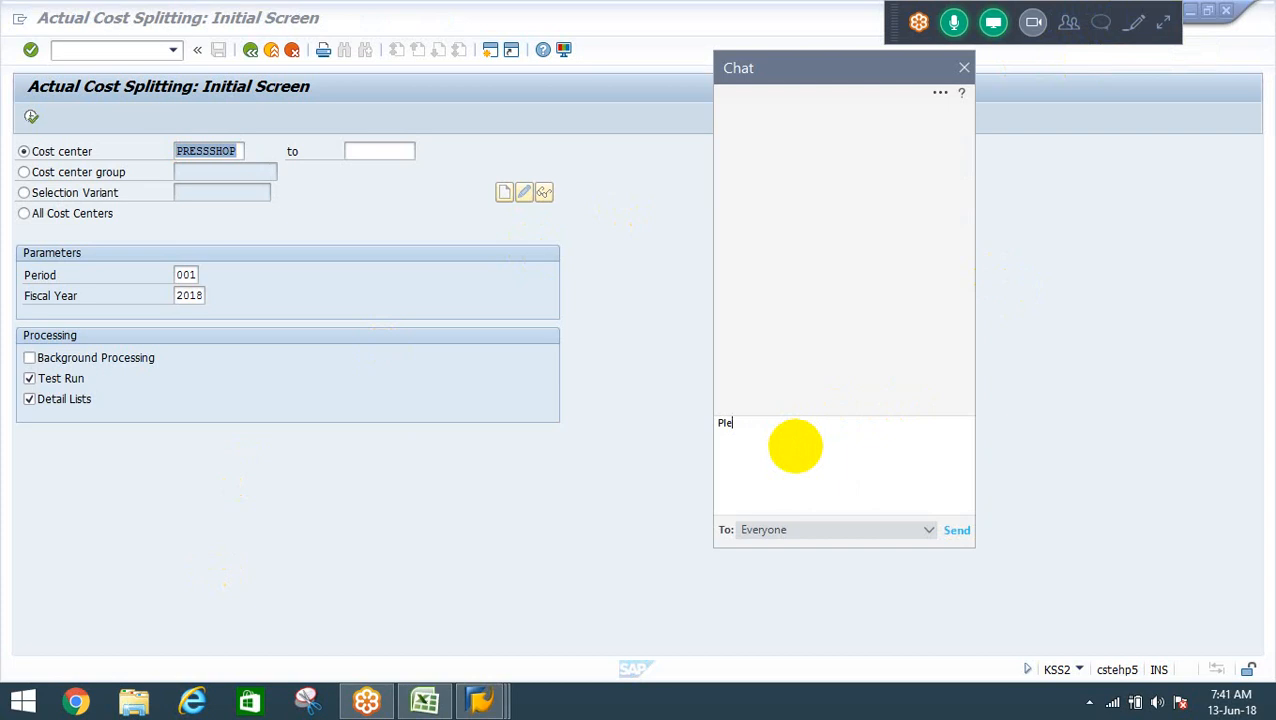
text(ase mute it)
key(Return)
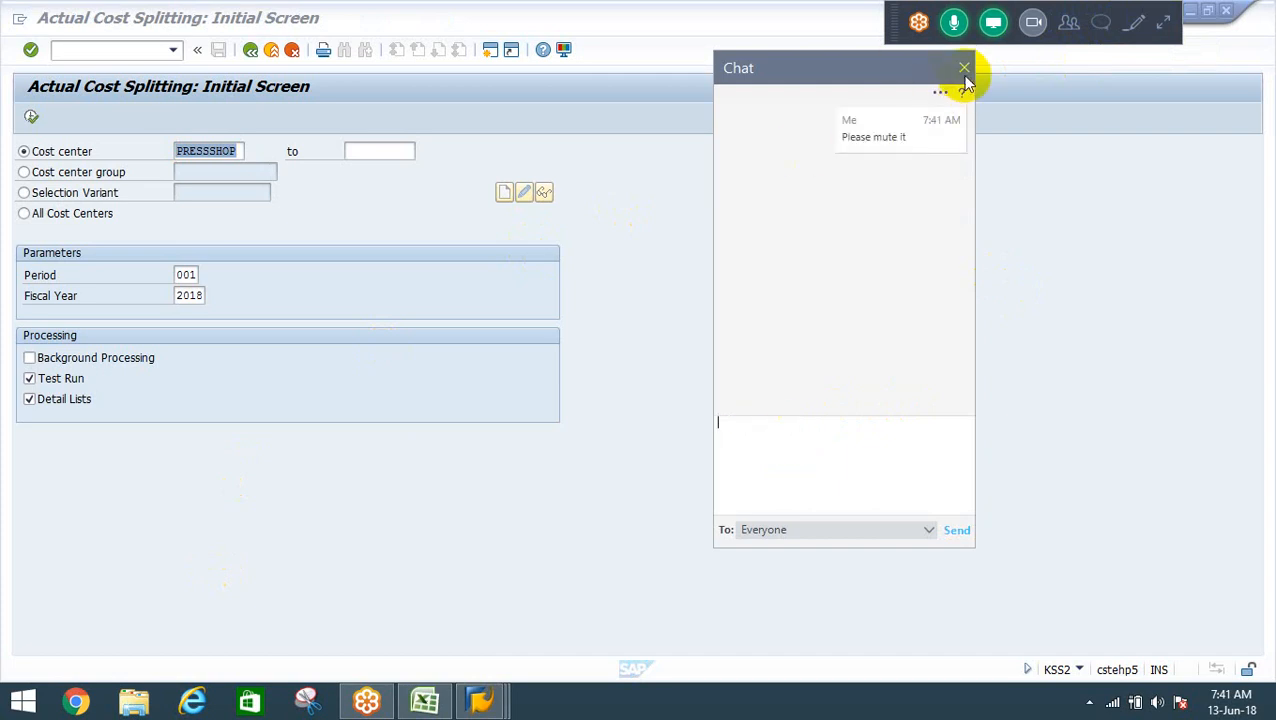
click(964, 68)
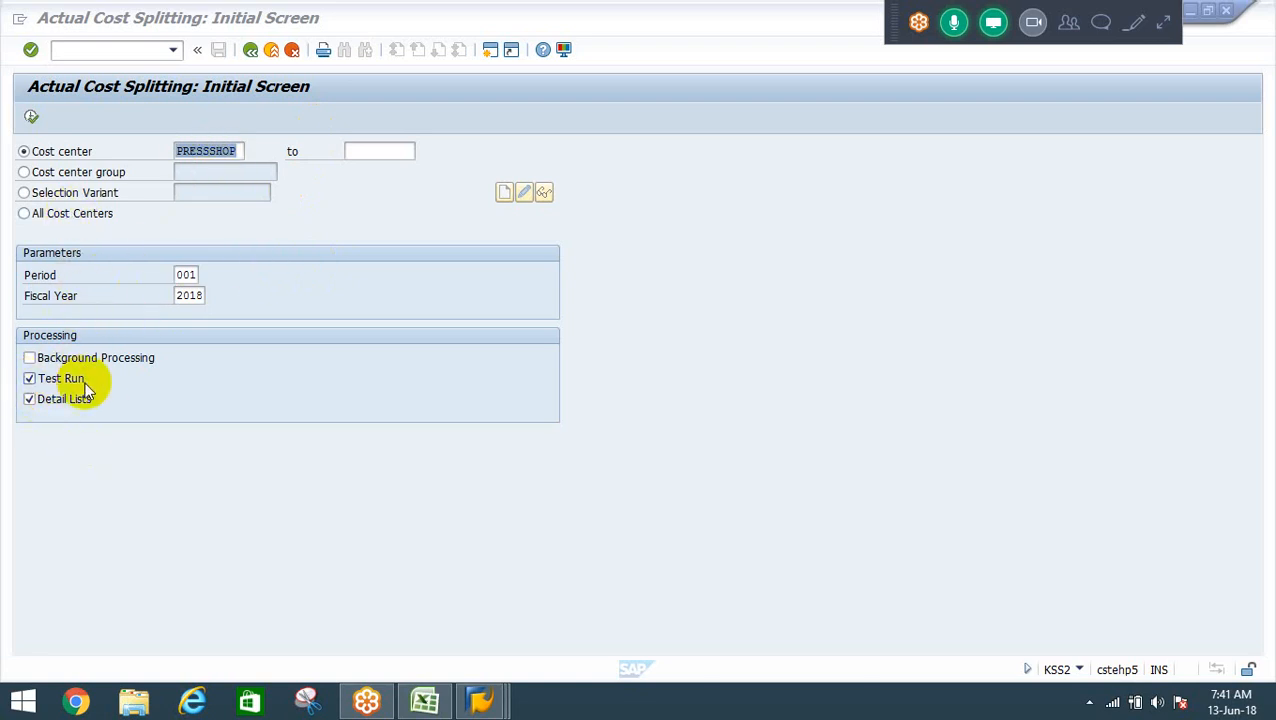
Execute the PRESSSHOP splitting test run for period 001 of 2018 and examine the target costs of LABOUR and MACHIN.
click(31, 119)
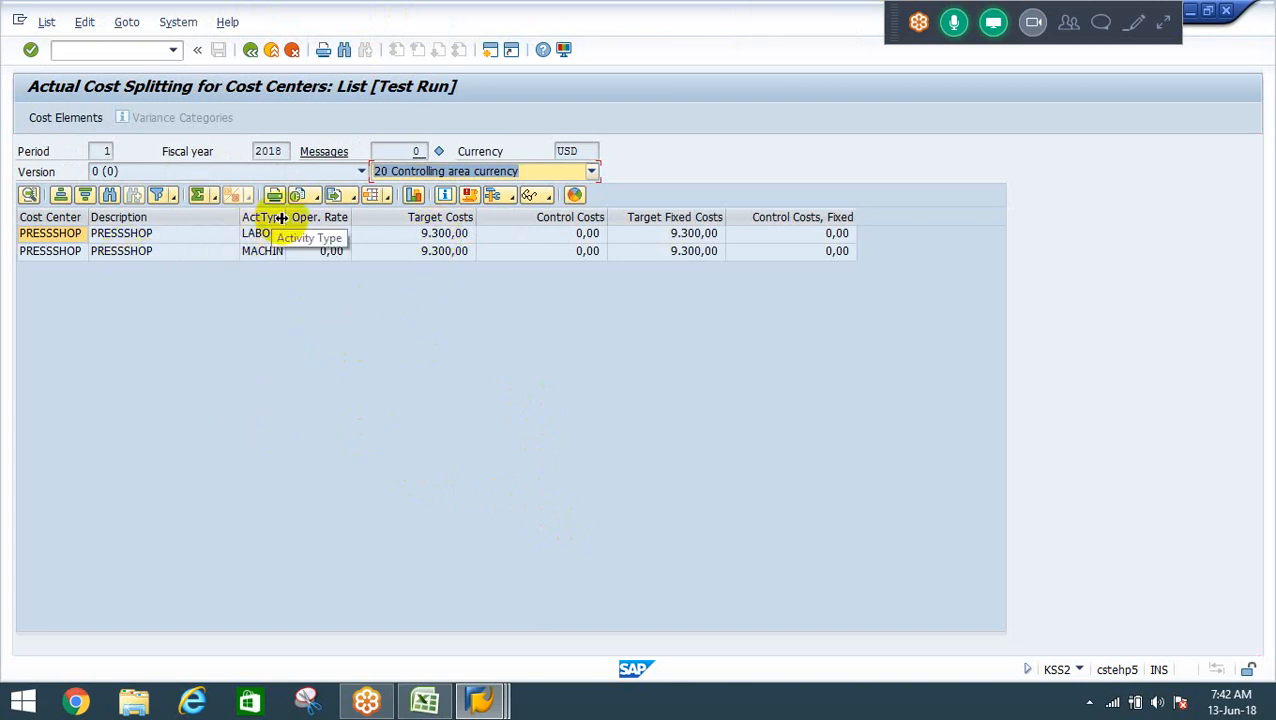
drag(284, 217, 298, 219)
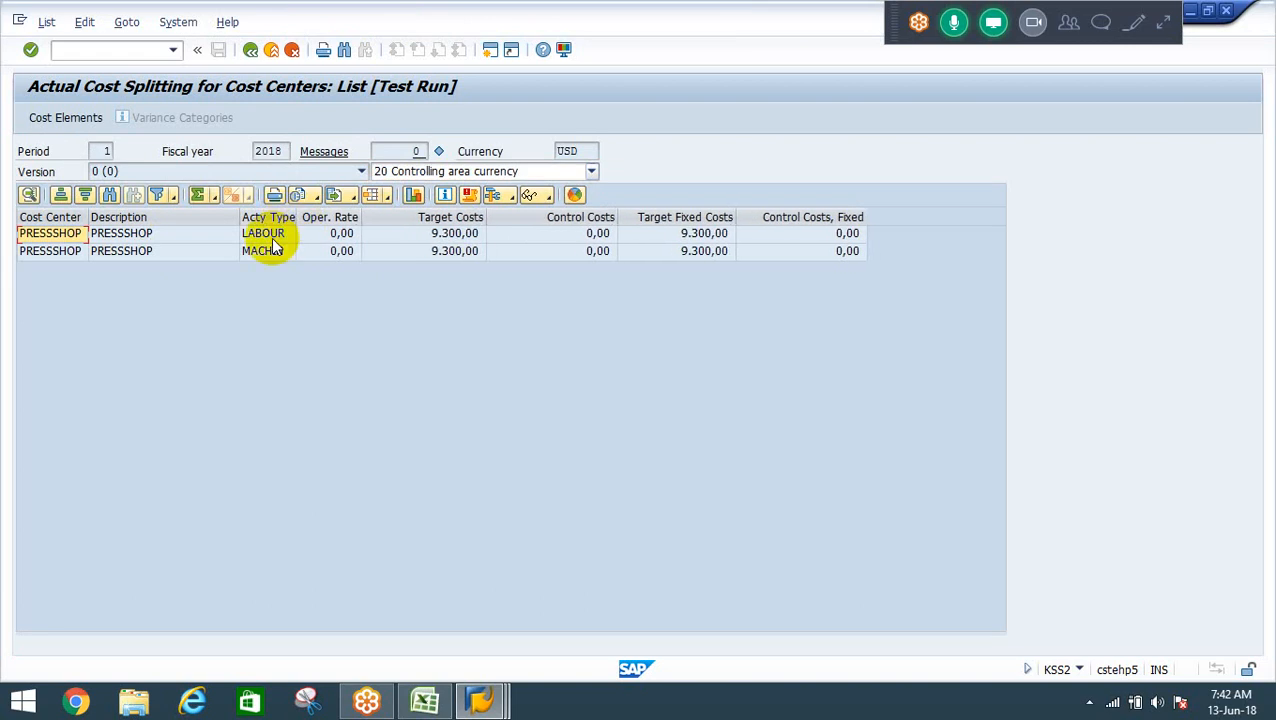
click(272, 236)
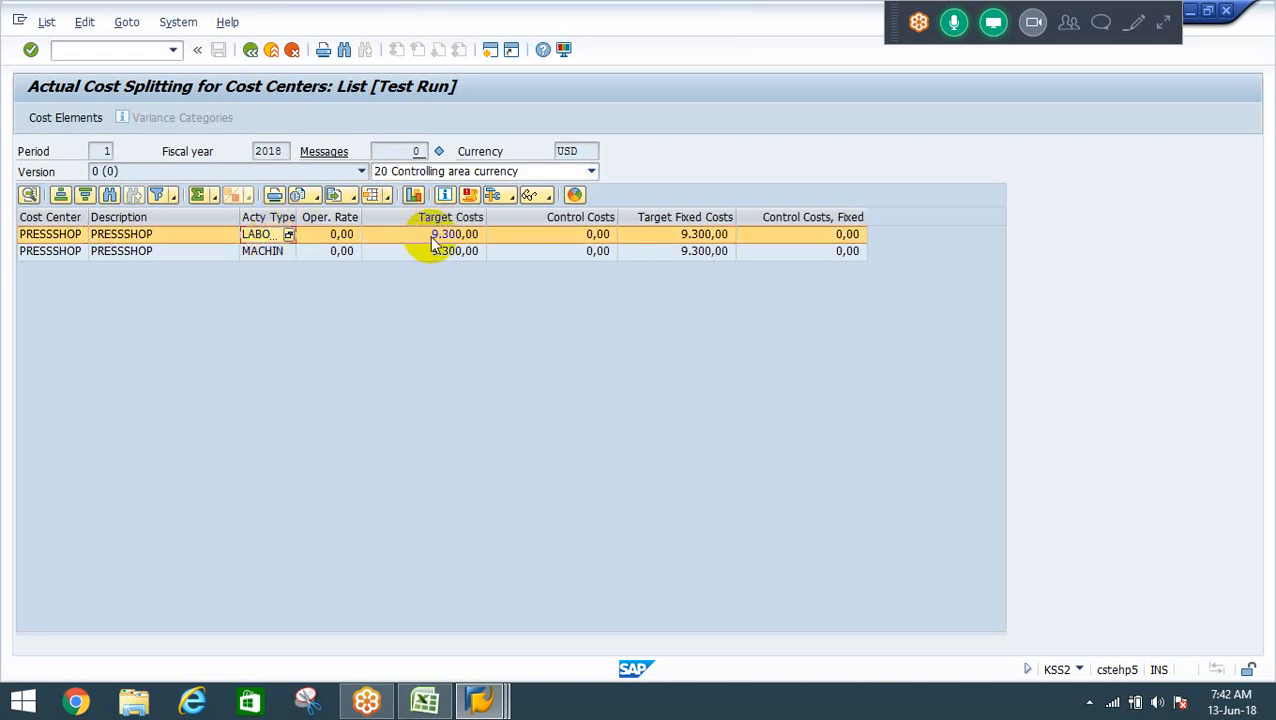
click(430, 237)
click(274, 252)
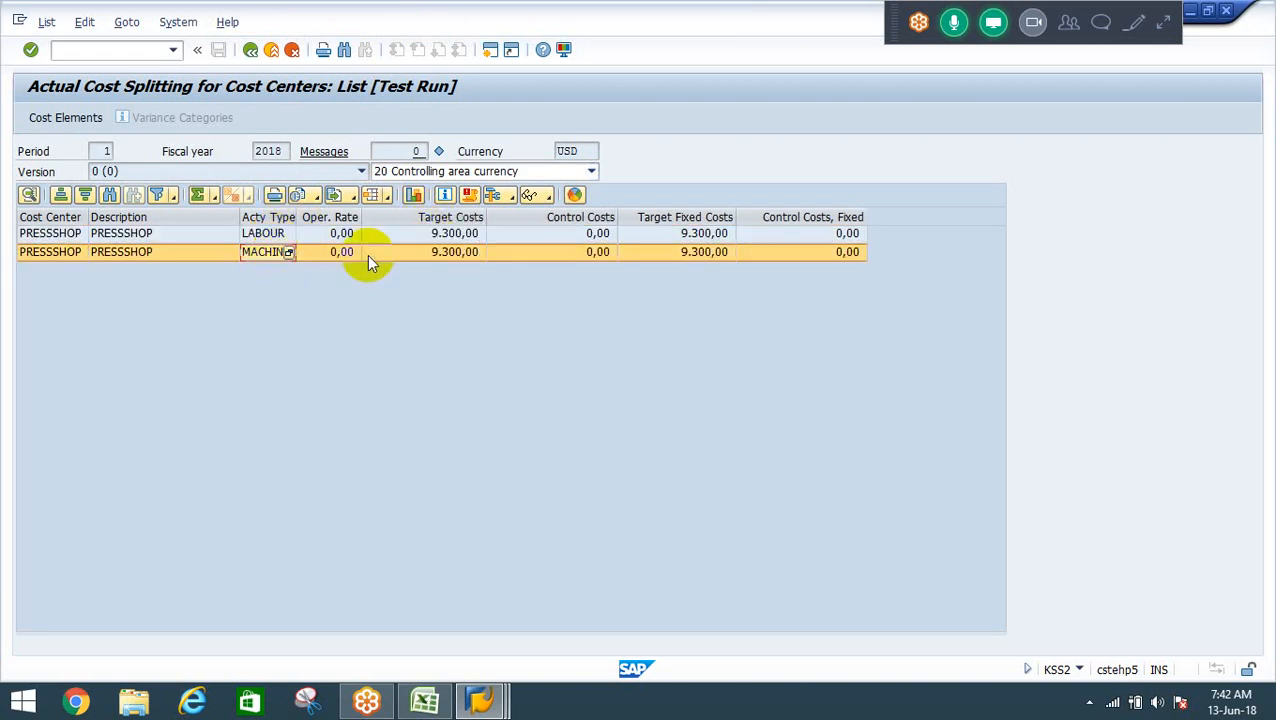
click(445, 256)
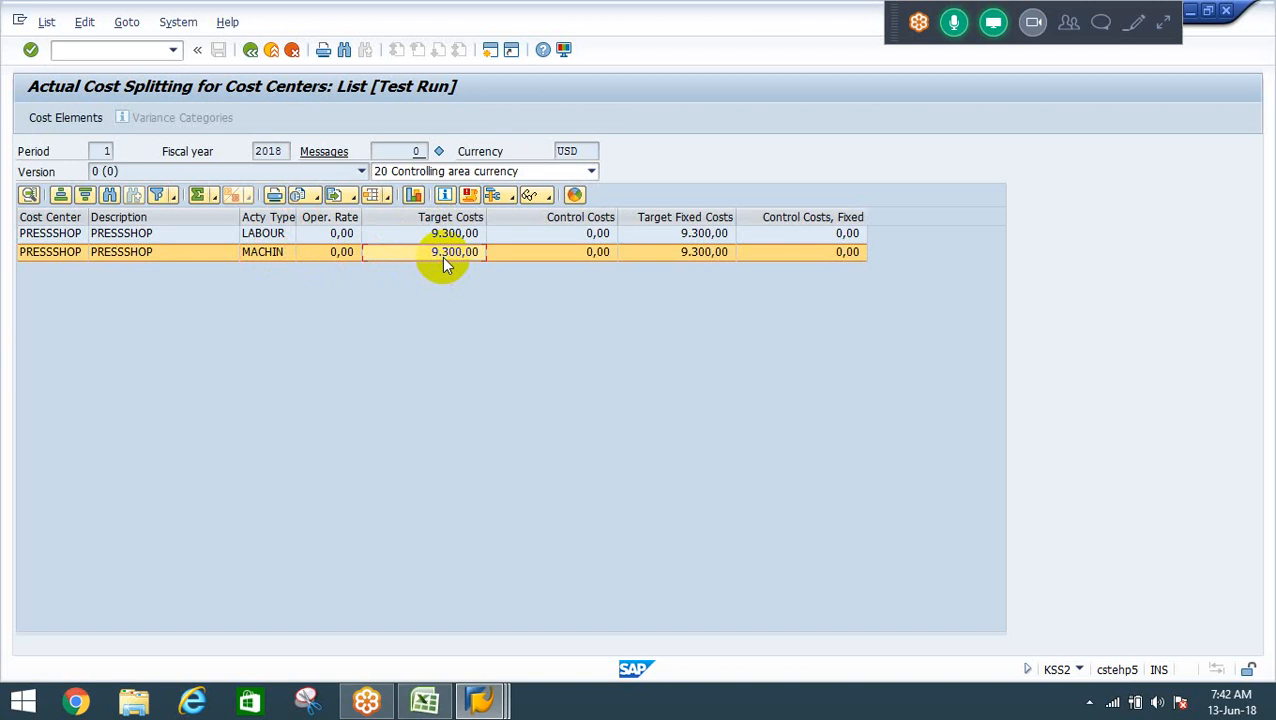
Switch to the Excel planning workbook, total the PRESSSHOP costs in C15 as the sum of C9:C14, and make the total bold.
click(424, 701)
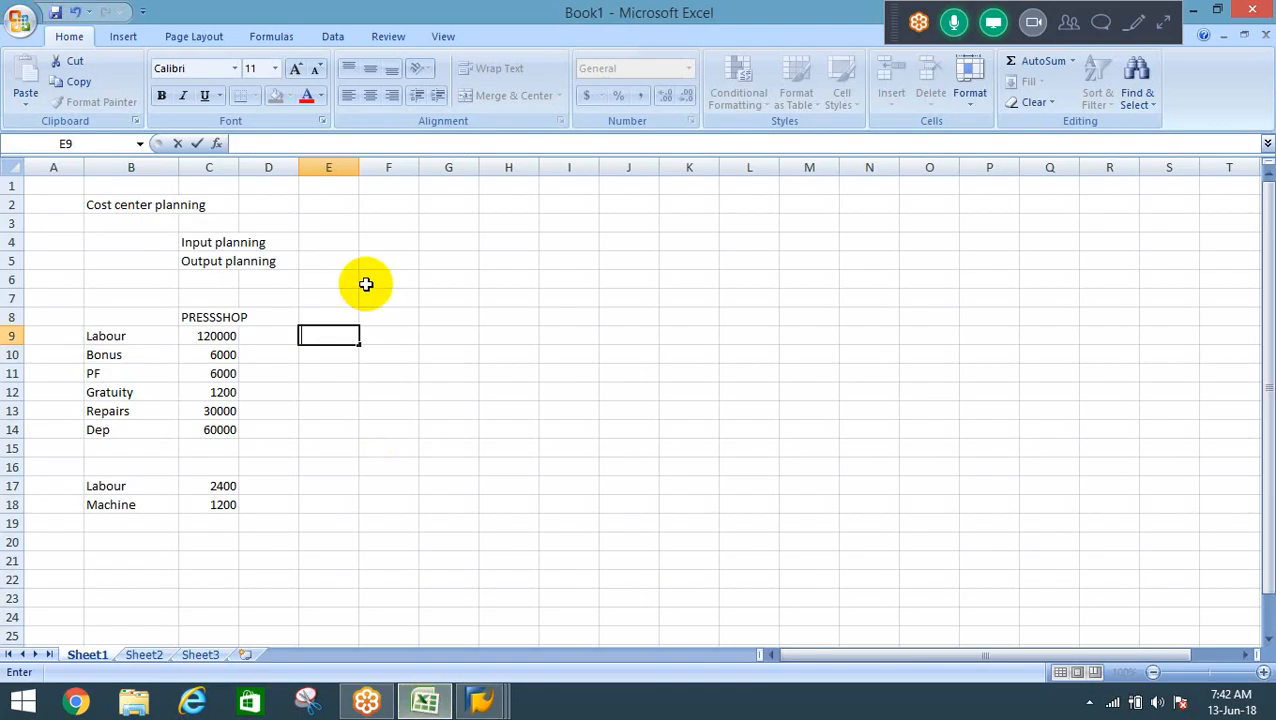
click(222, 447)
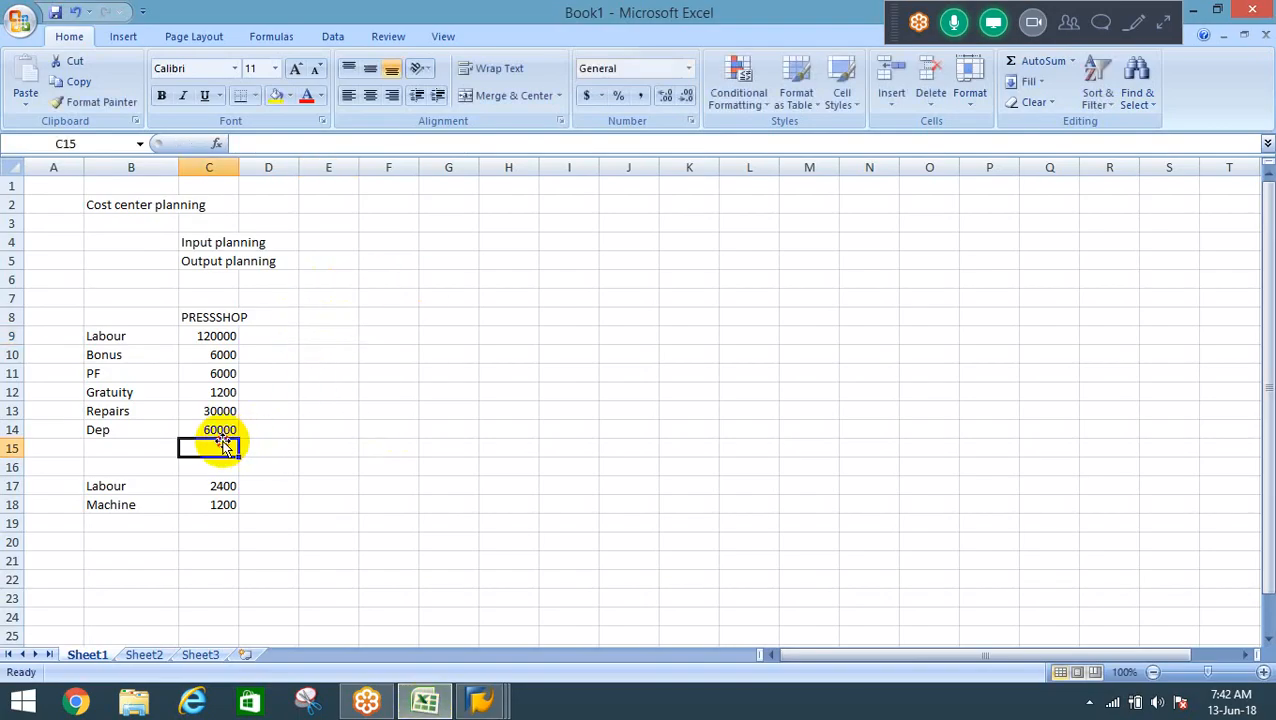
key(alt+equal)
key(Return)
click(222, 447)
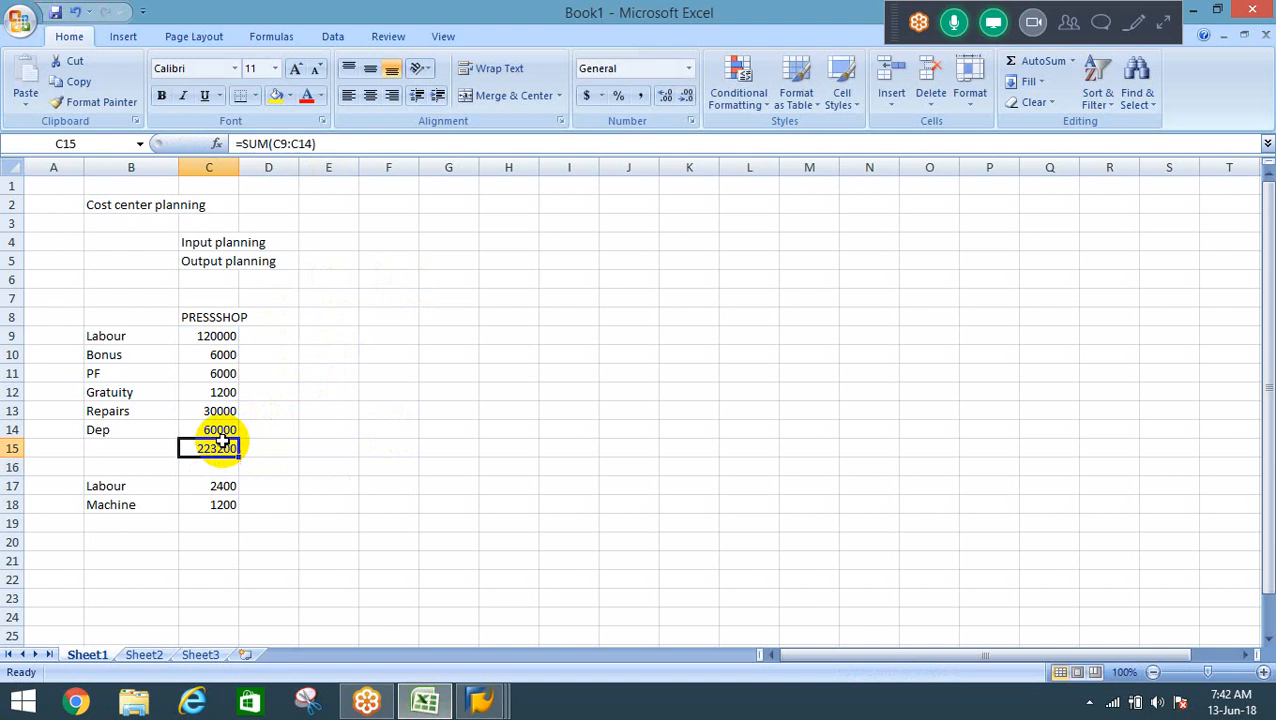
key(ctrl+b)
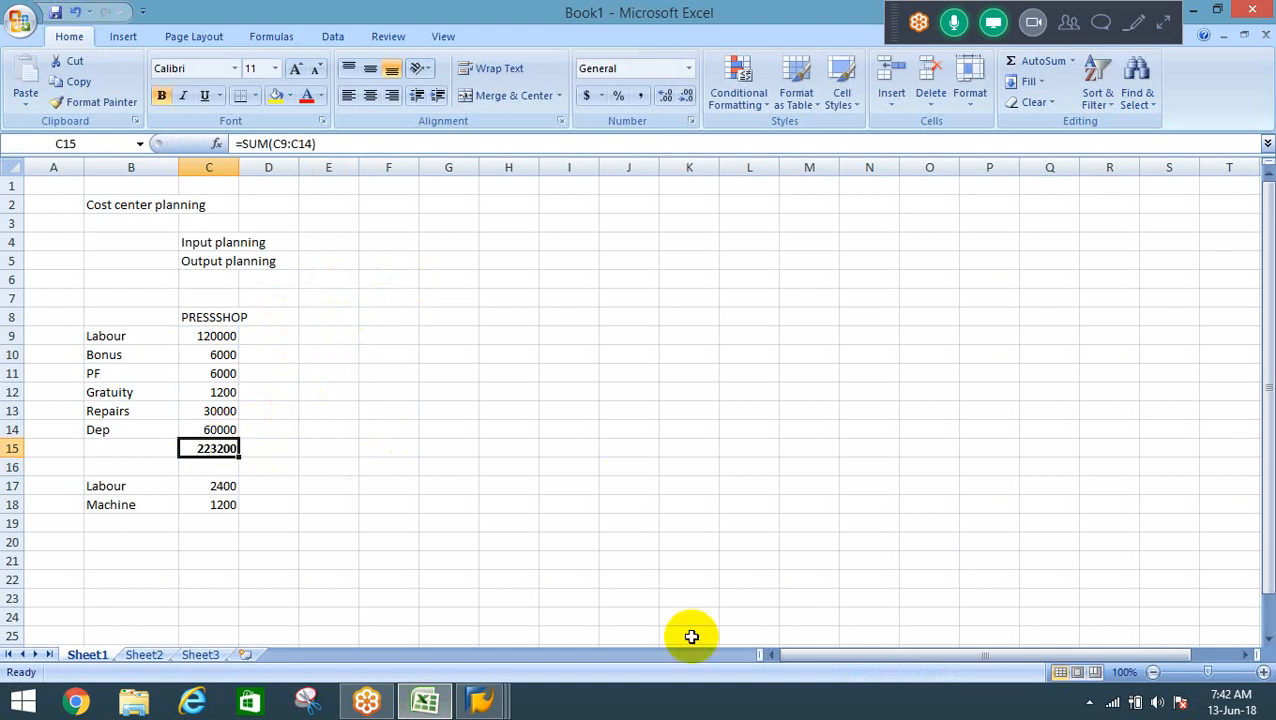
Calculate the monthly PRESSSHOP cost in D15 by dividing the total in C15 by 12.
key(Right)
text(=)
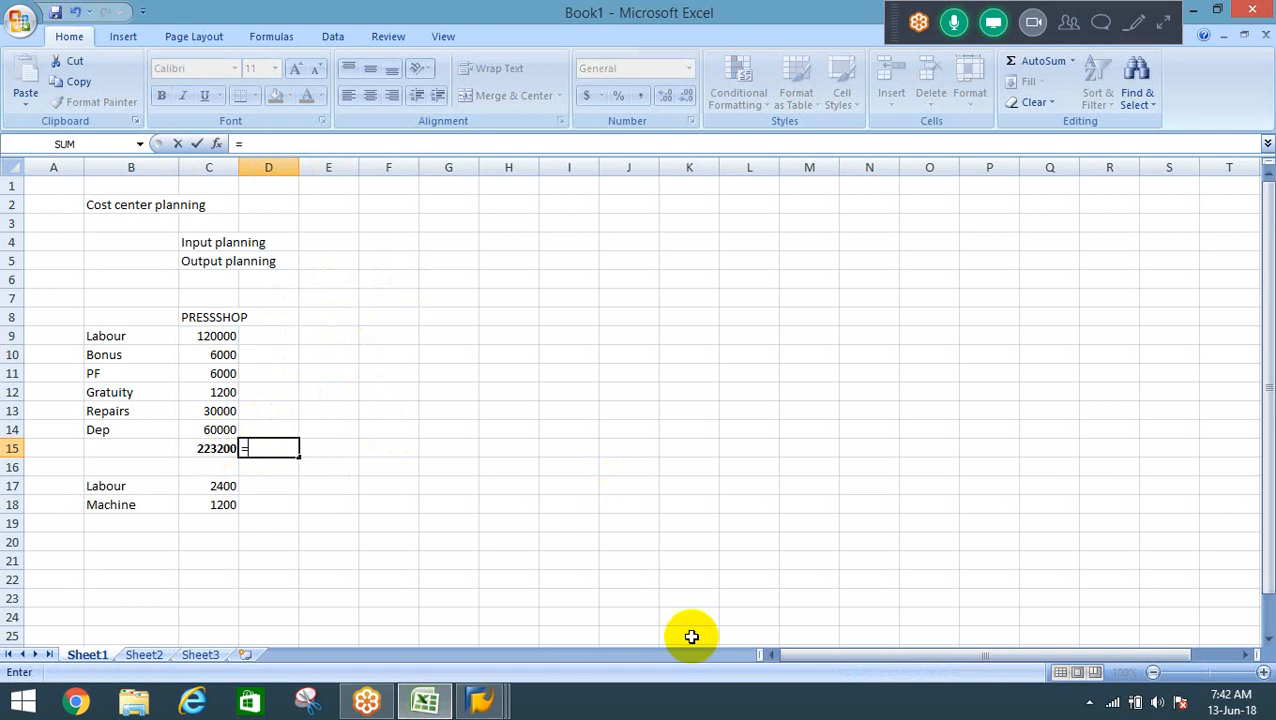
key(Left)
text(/12)
key(Return)
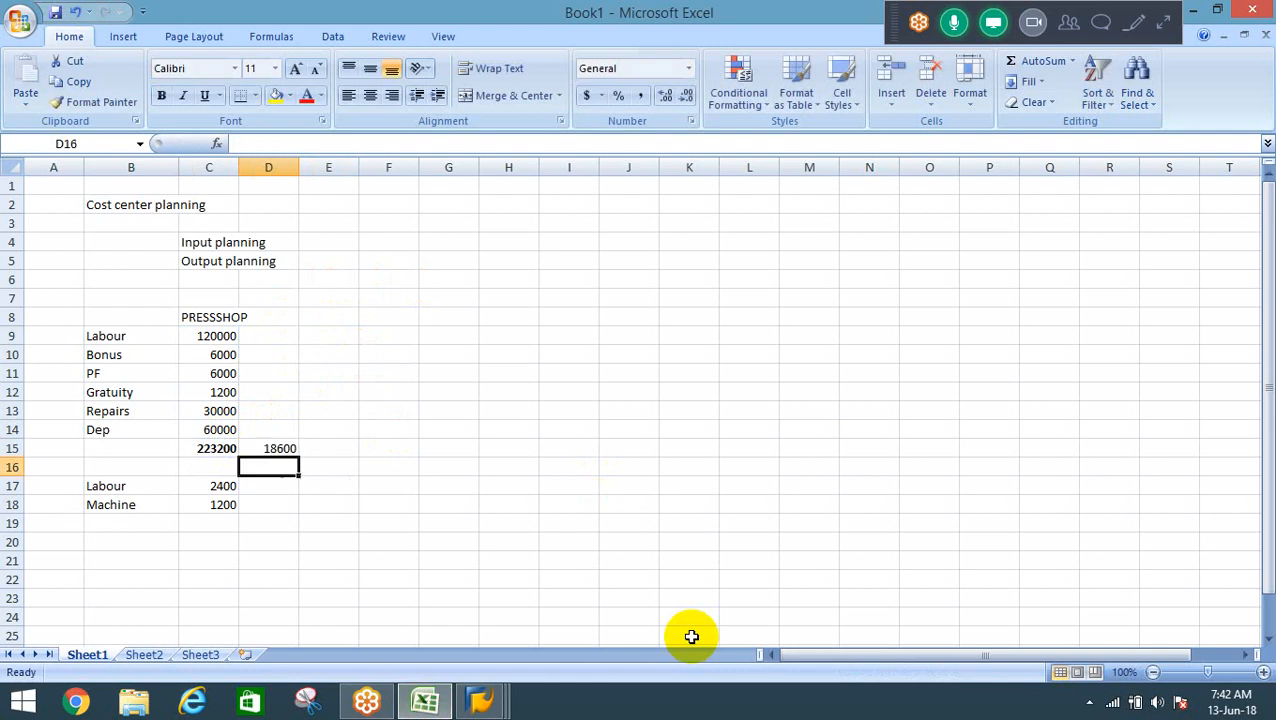
Review the monthly cost formula, the Labour and Machine hours in C17:C18, and the individual cost amounts in C9:C14.
key(Up)
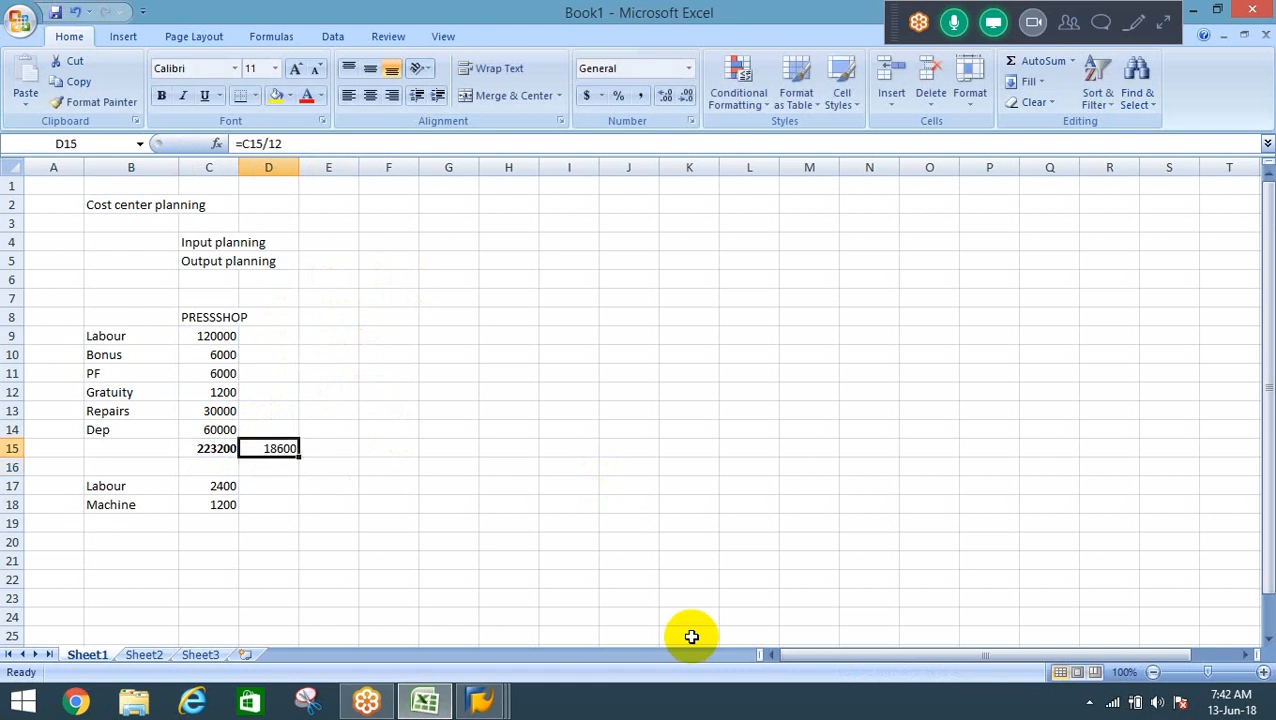
key(Down)
key(Down)
key(Left)
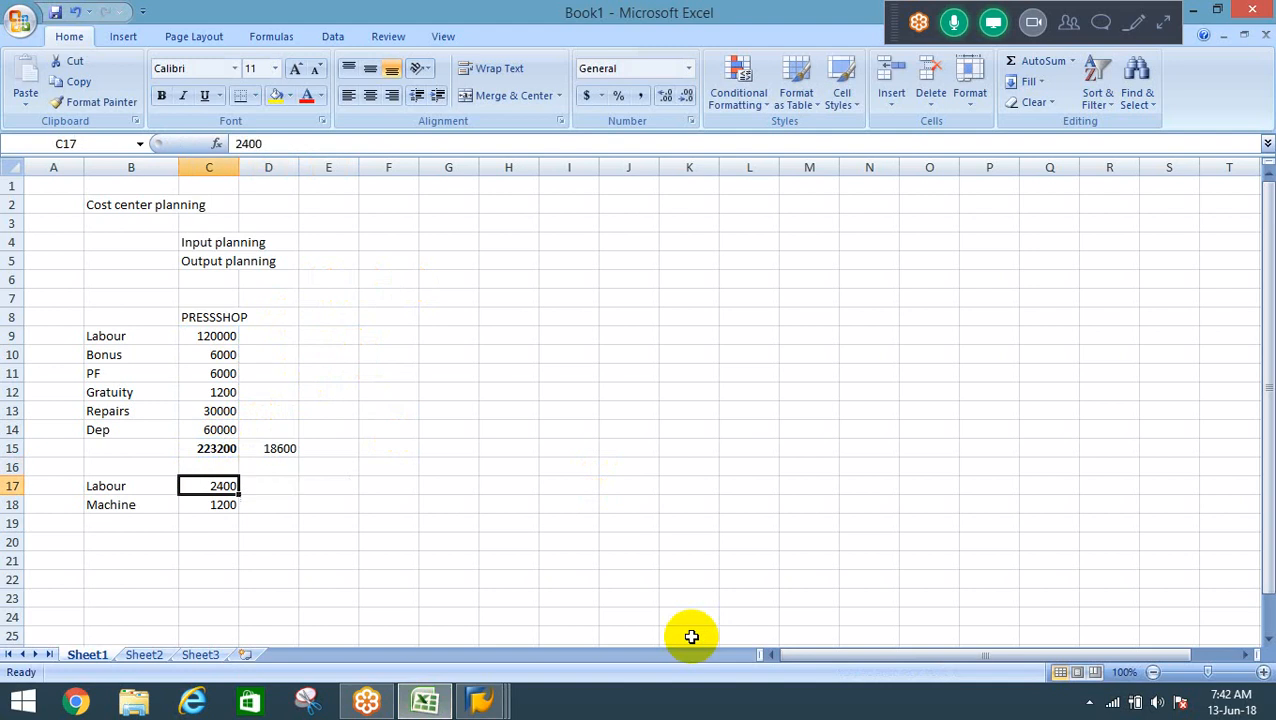
key(Down)
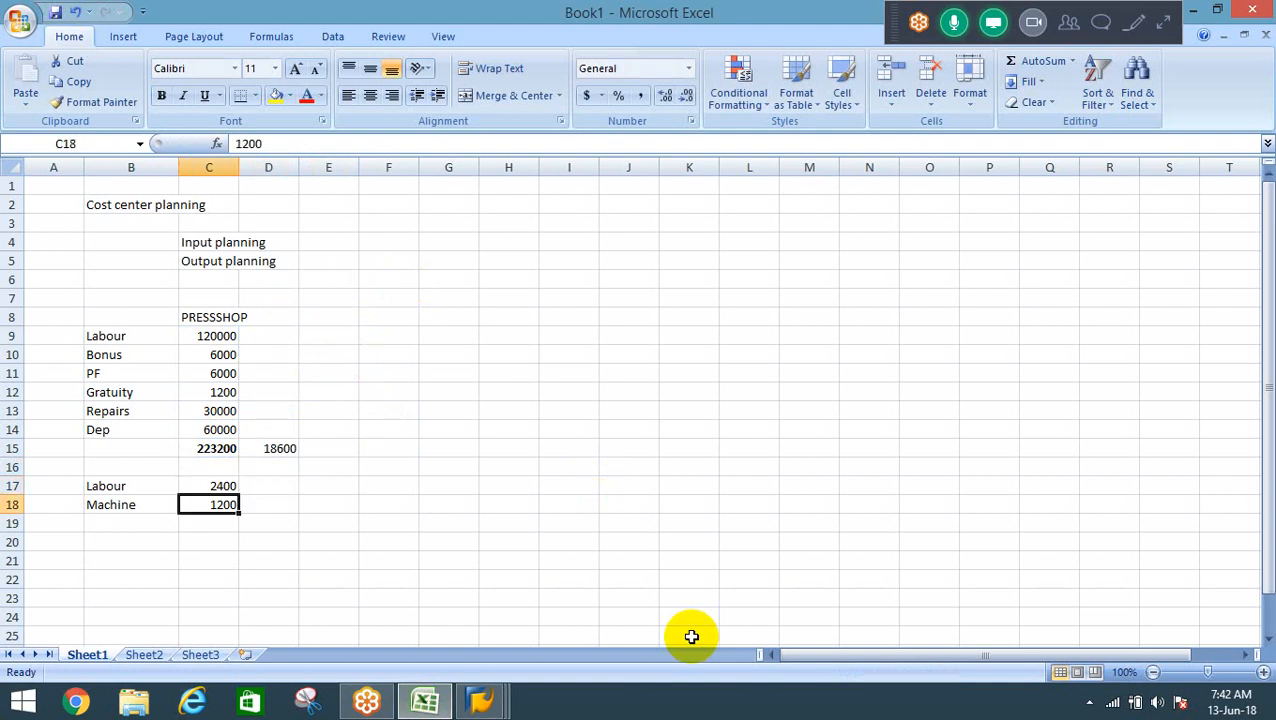
click(216, 337)
drag(216, 337, 226, 425)
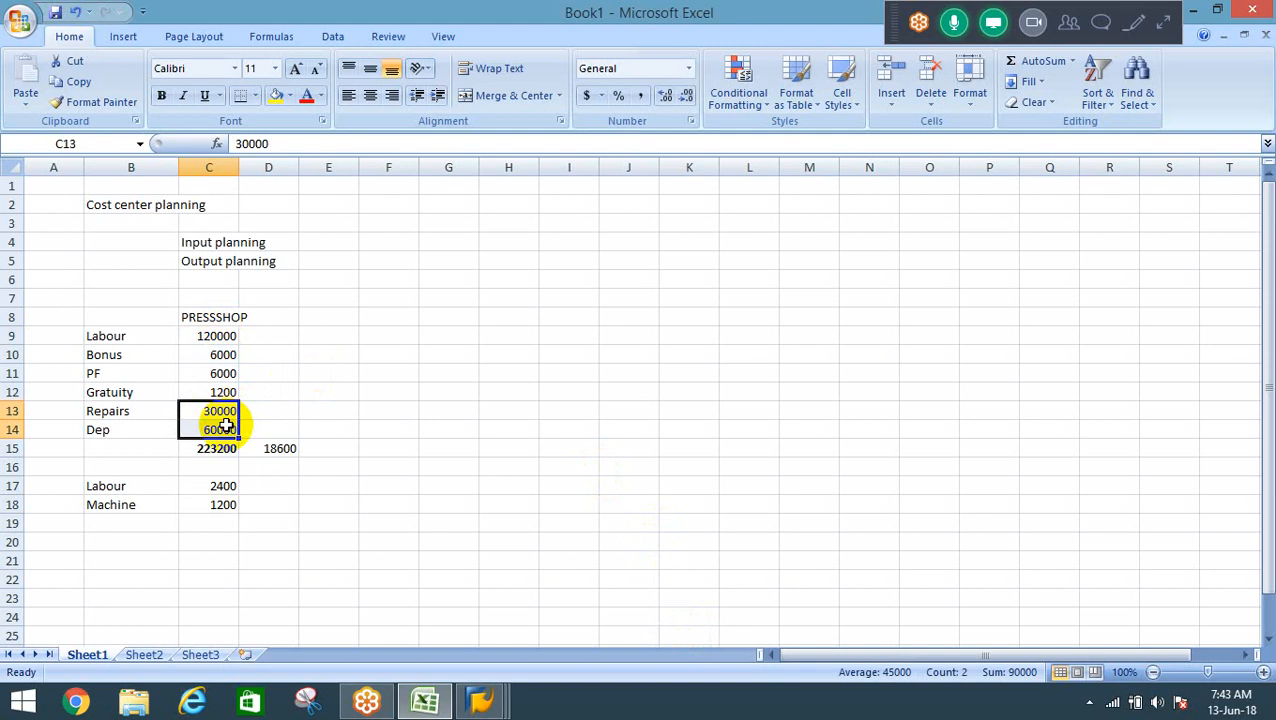
Sum the labour-related costs from Labour through Gratuity (C9:C12) in cell D12.
key(Up)
key(Right)
key(alt+equal)
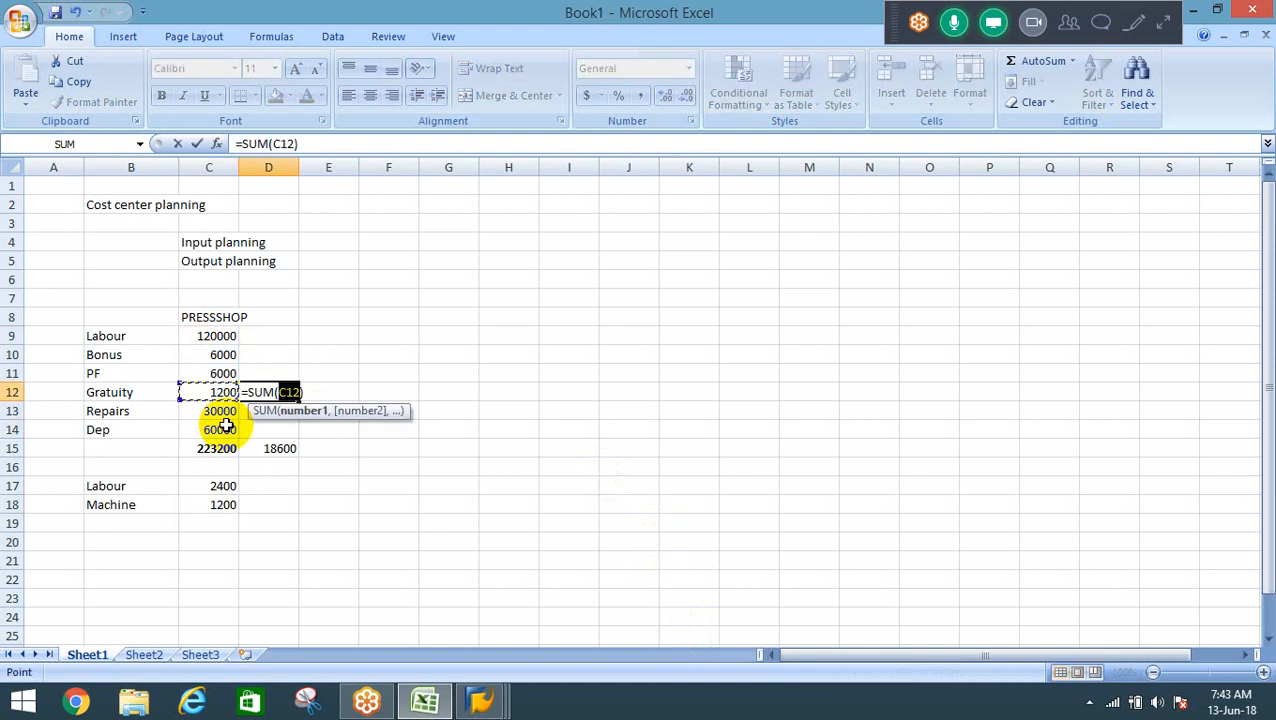
key(shift+Up)
key(shift+Up)
key(shift+Up)
key(Return)
key(Up)
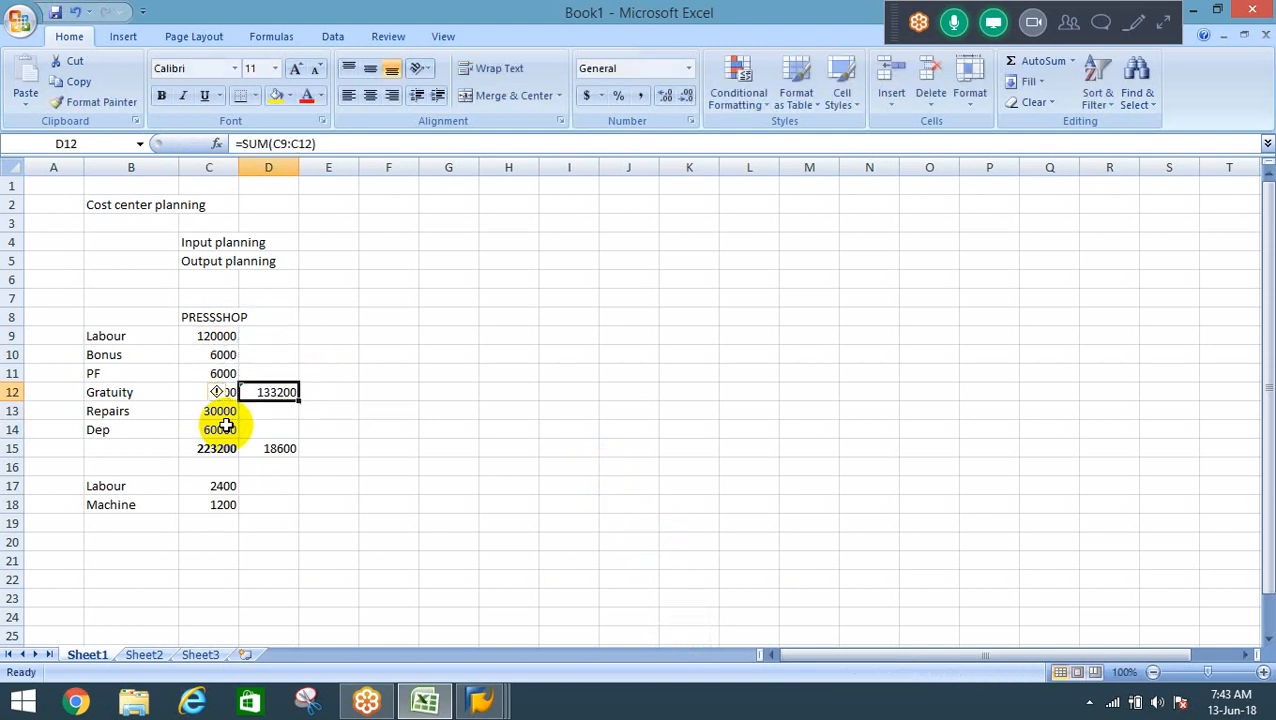
Calculate the monthly labour-related cost in E12 by dividing D12 by 12.
key(Right)
text(=)
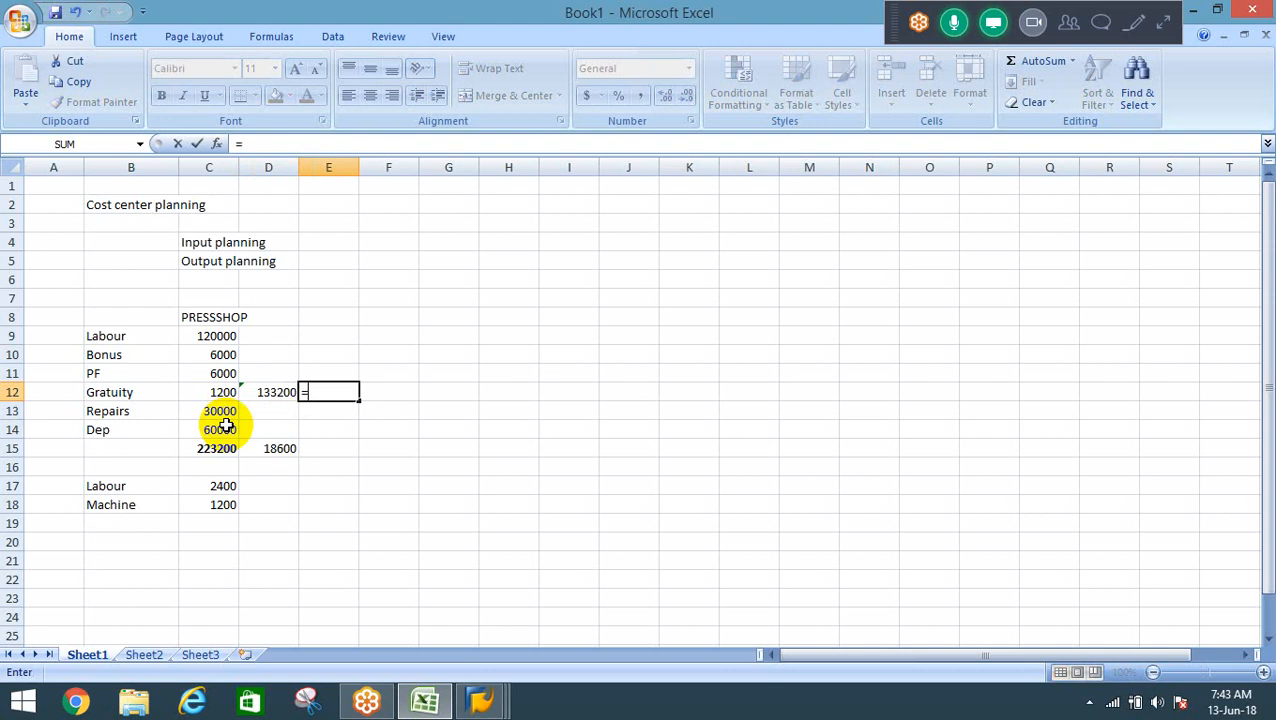
key(Left)
text(/12)
key(Return)
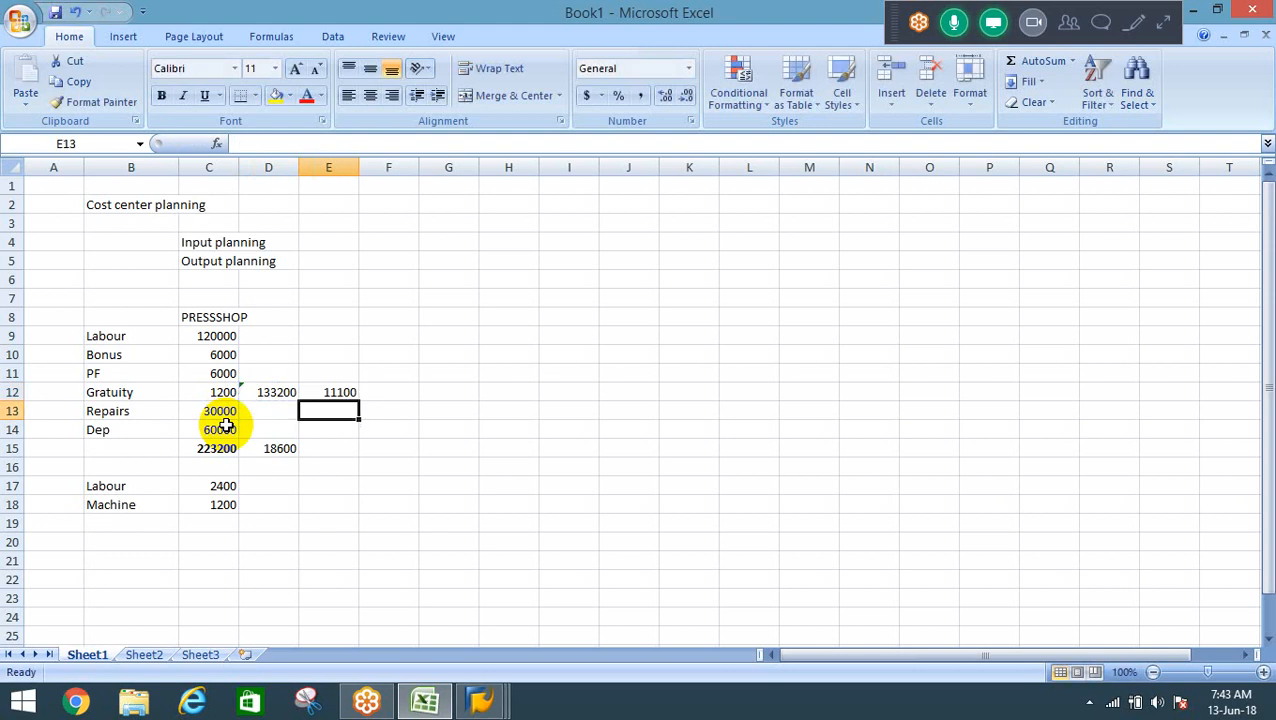
key(Up)
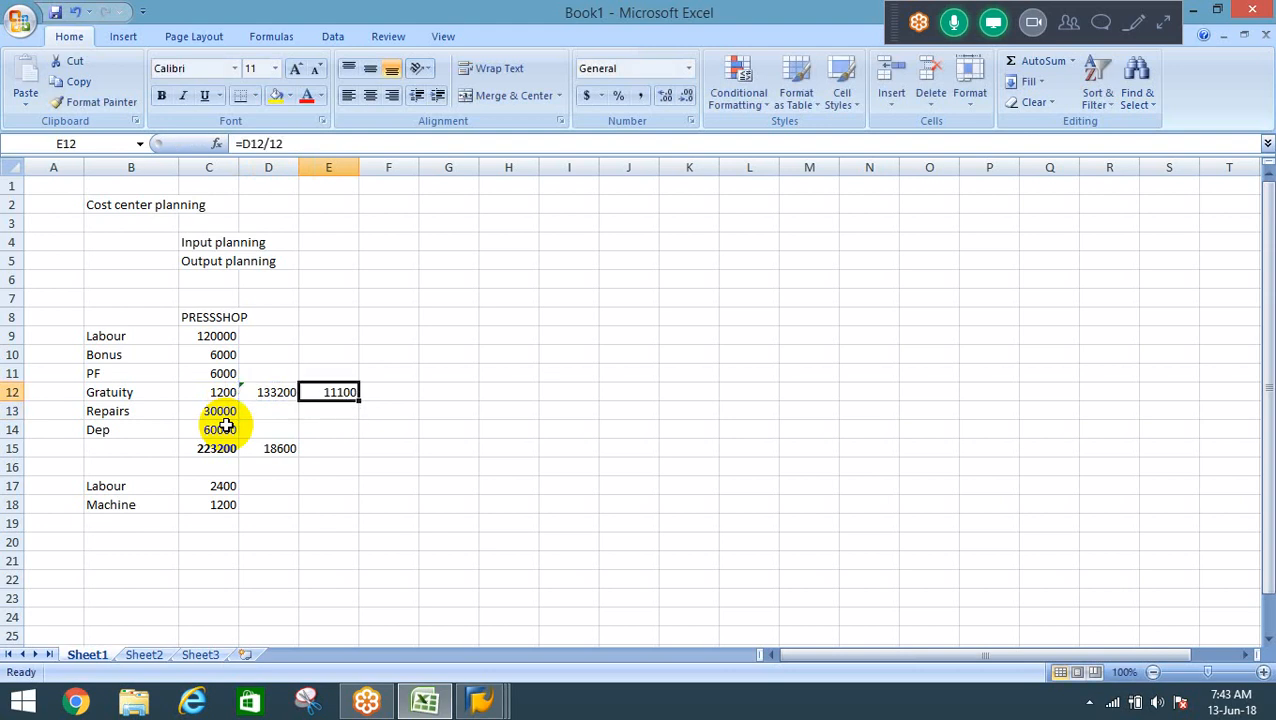
Enter 200 in F12 beside the monthly labour-related cost.
key(Right)
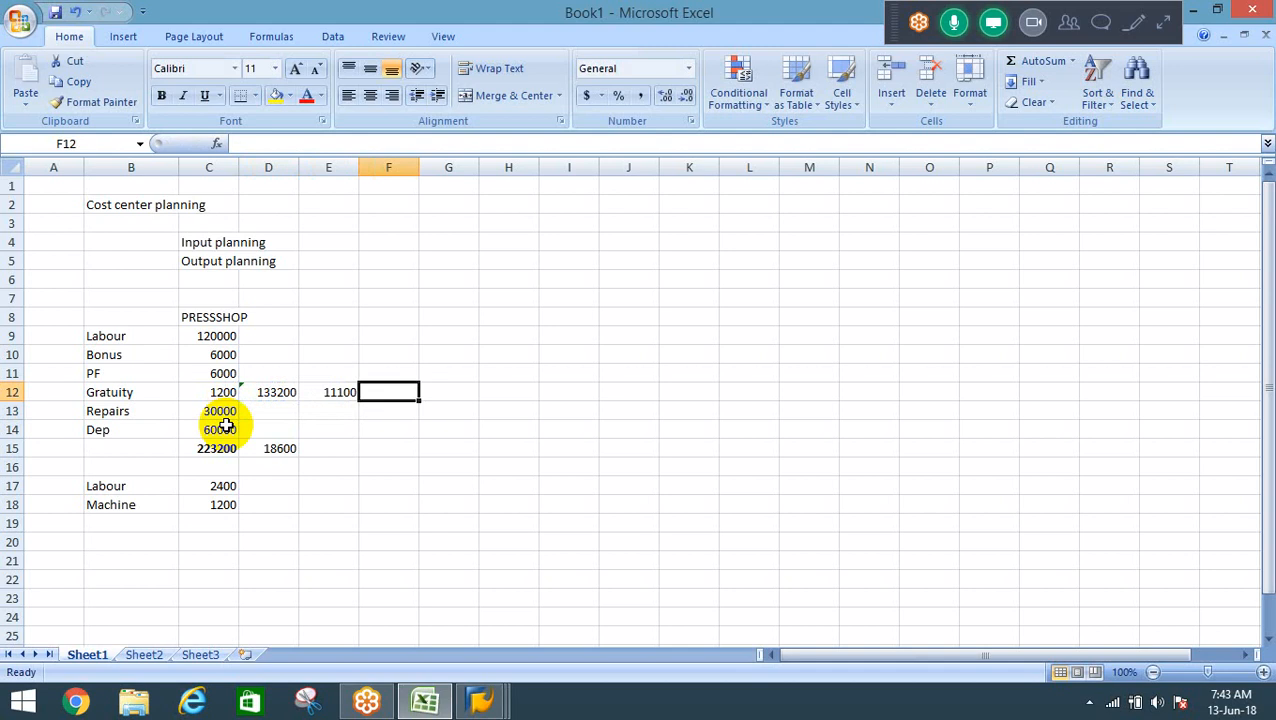
text(200)
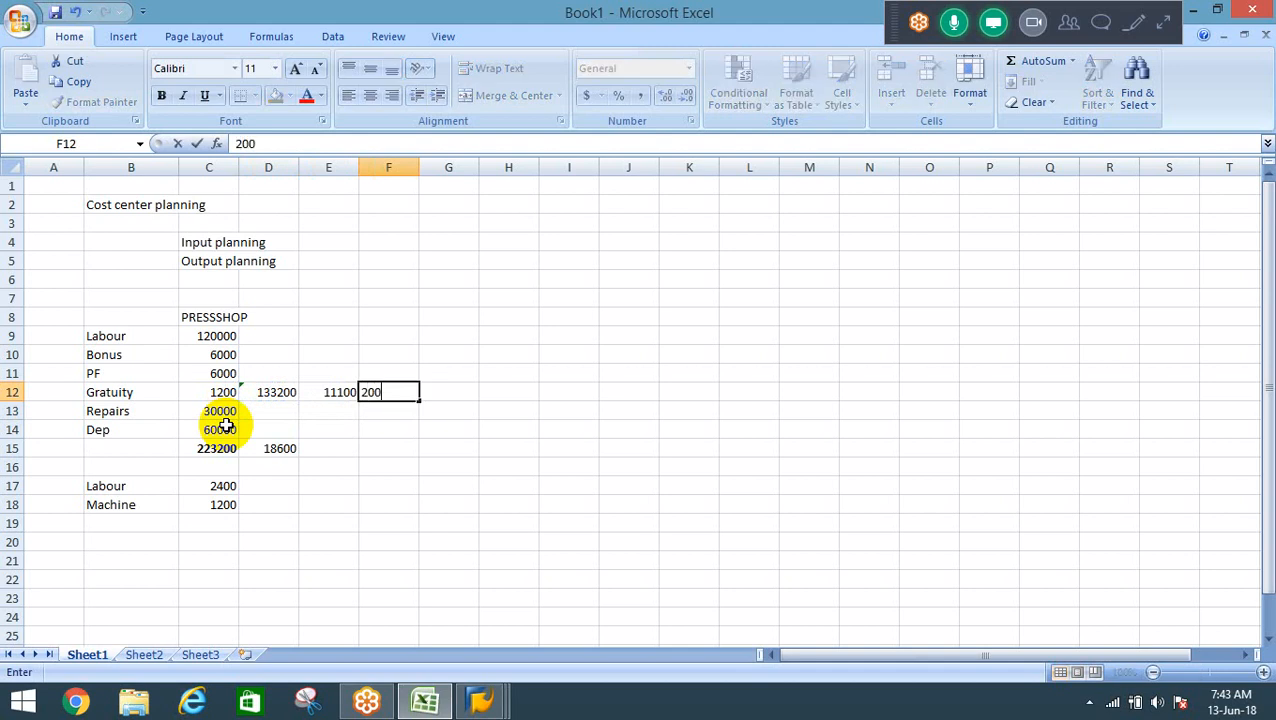
key(Return)
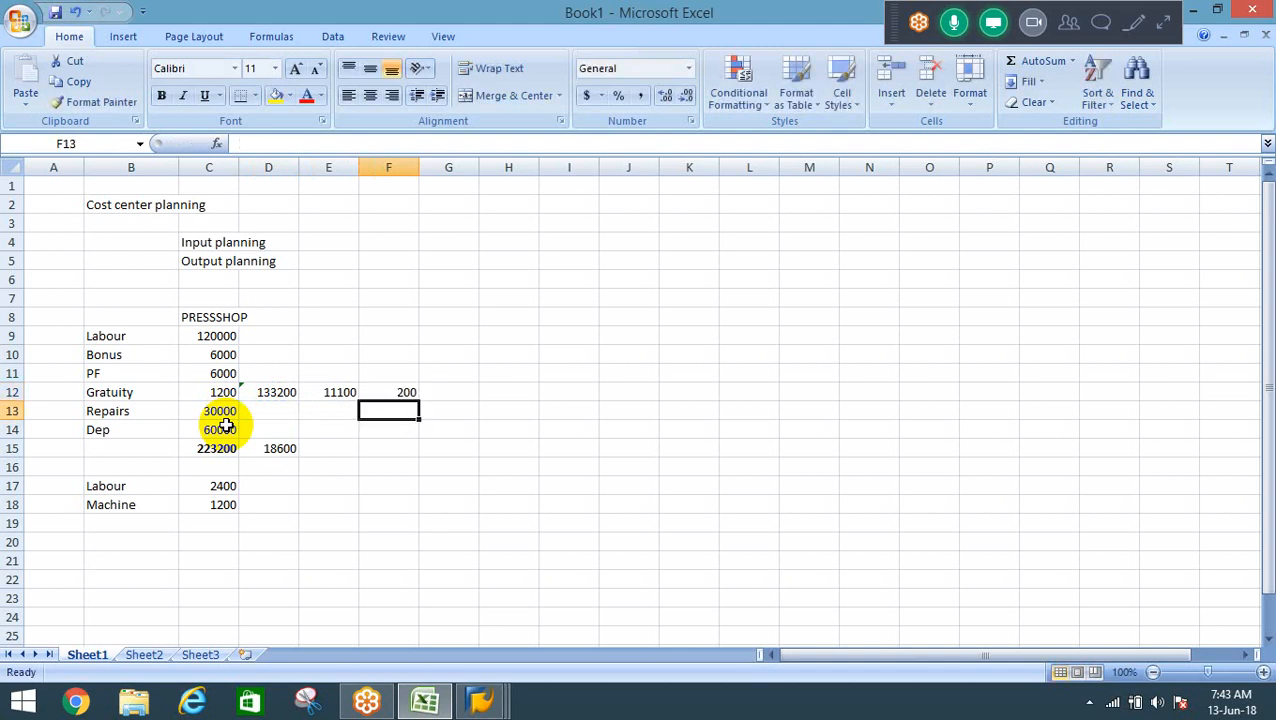
key(Up)
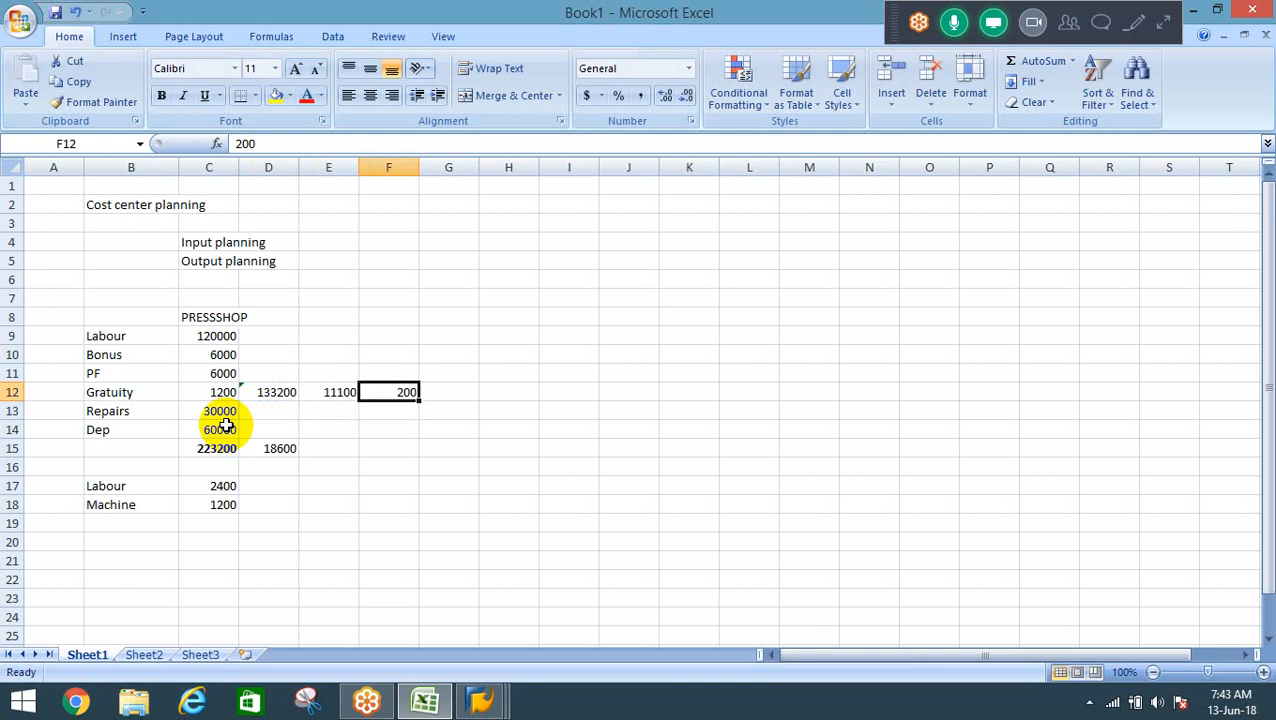
Review the formulas in D12 and E12 and the value in F12, ending at the empty cell G12.
key(Right)
key(Left)
key(Left)
key(Left)
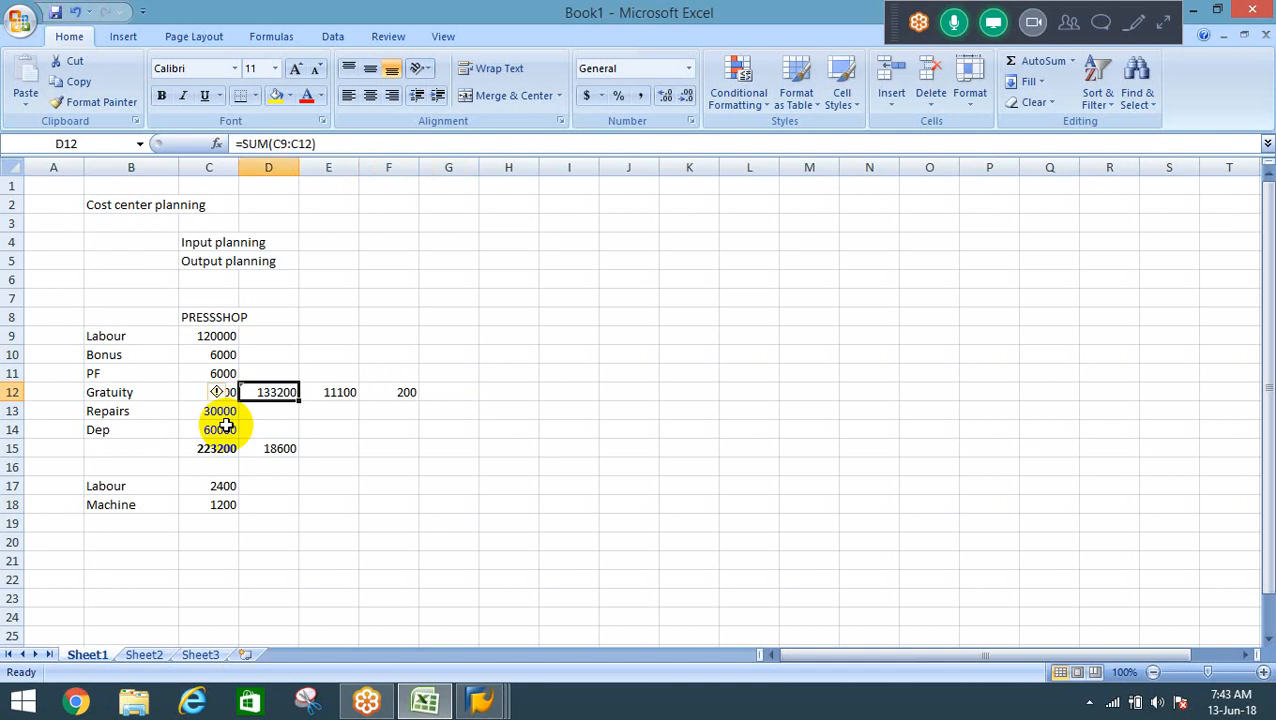
key(F2)
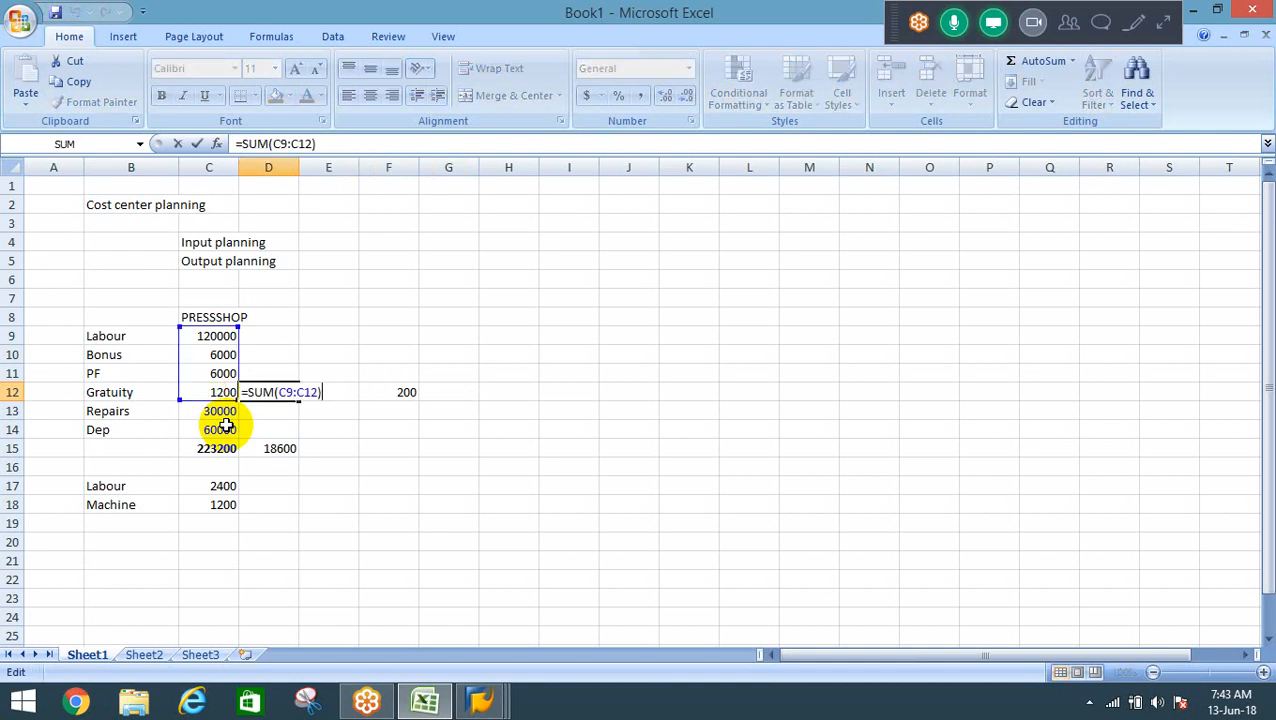
key(Return)
key(Up)
key(Right)
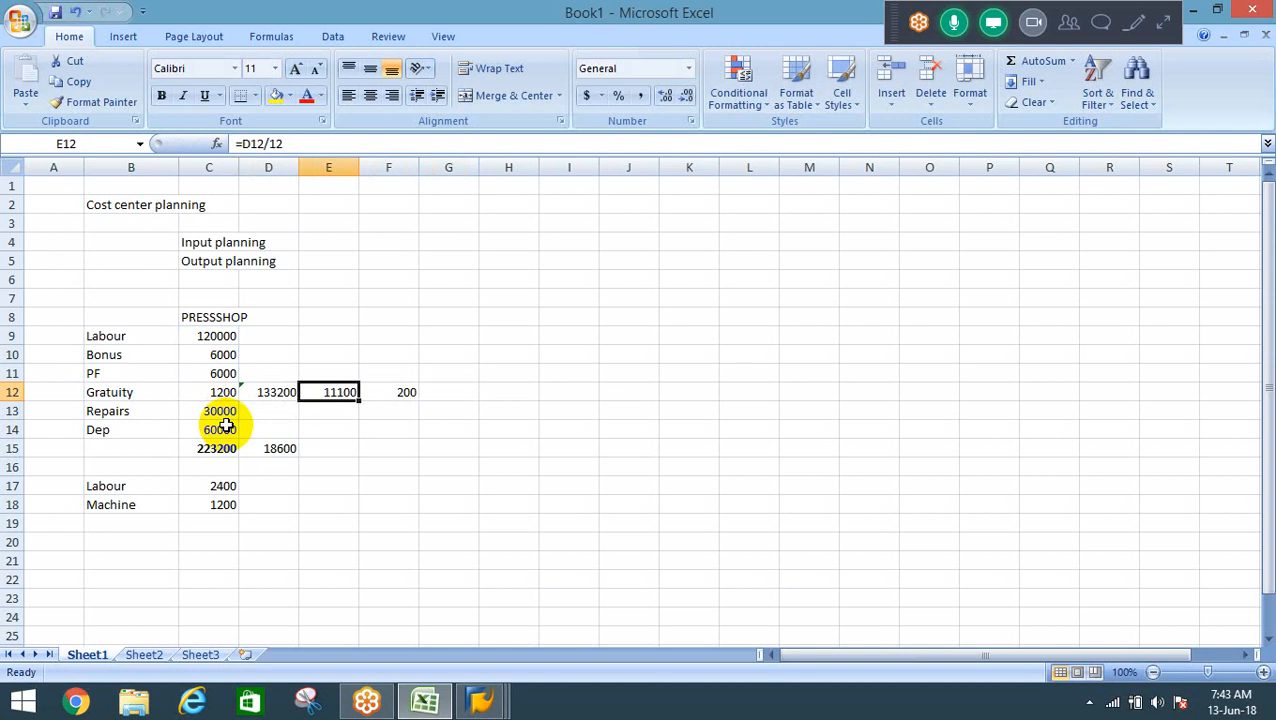
key(F2)
key(Escape)
key(Right)
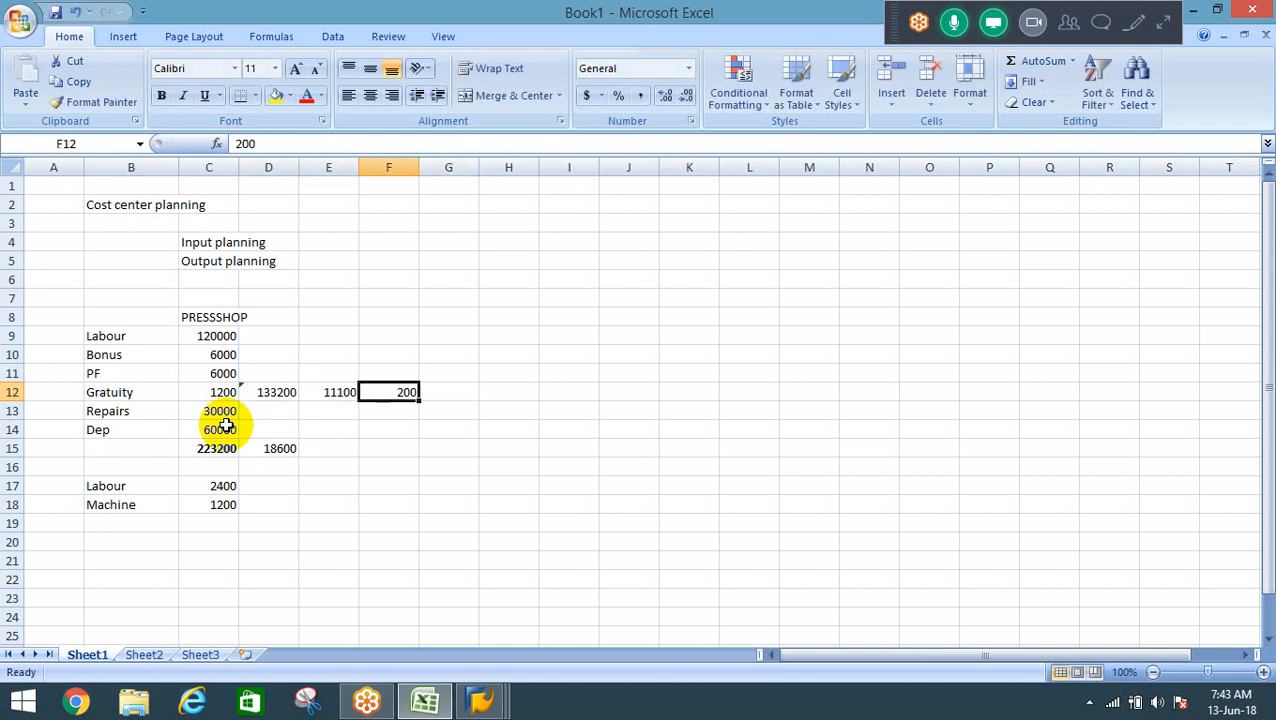
key(Right)
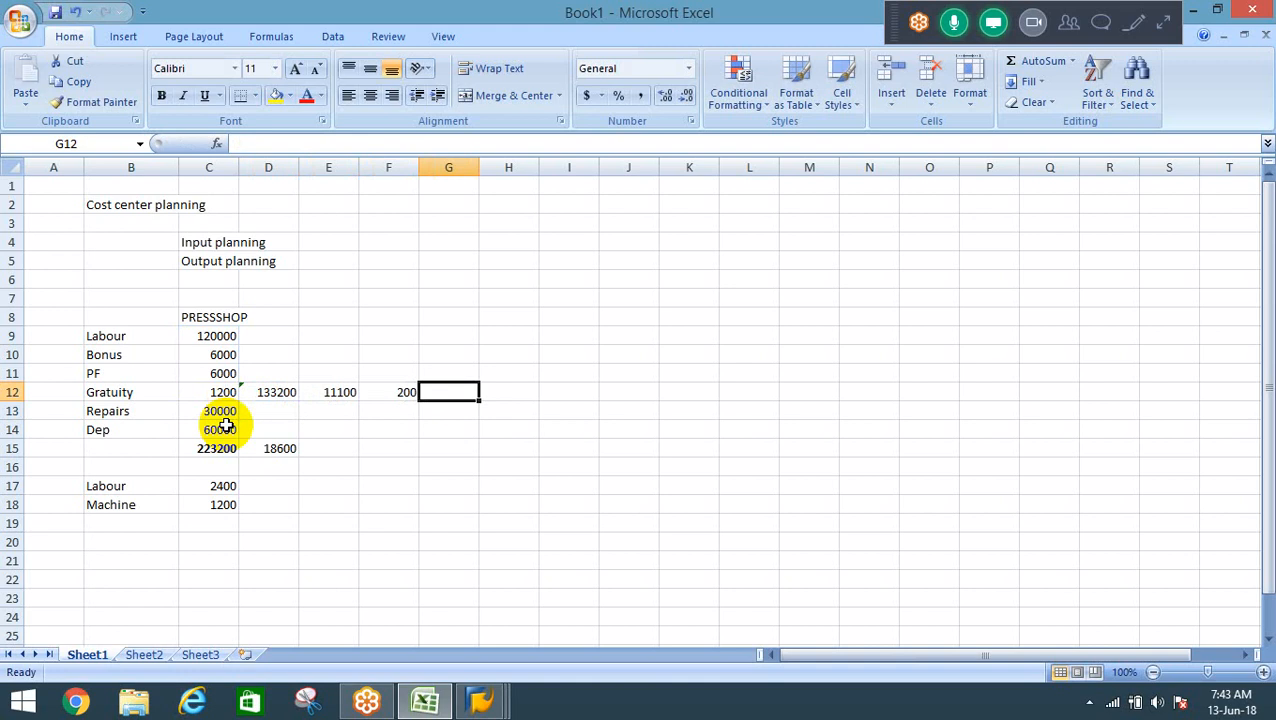
Calculate the labour rate in G12 by dividing the monthly cost in E12 by F12.
text(=)
key(Left)
key(Left)
text(/)
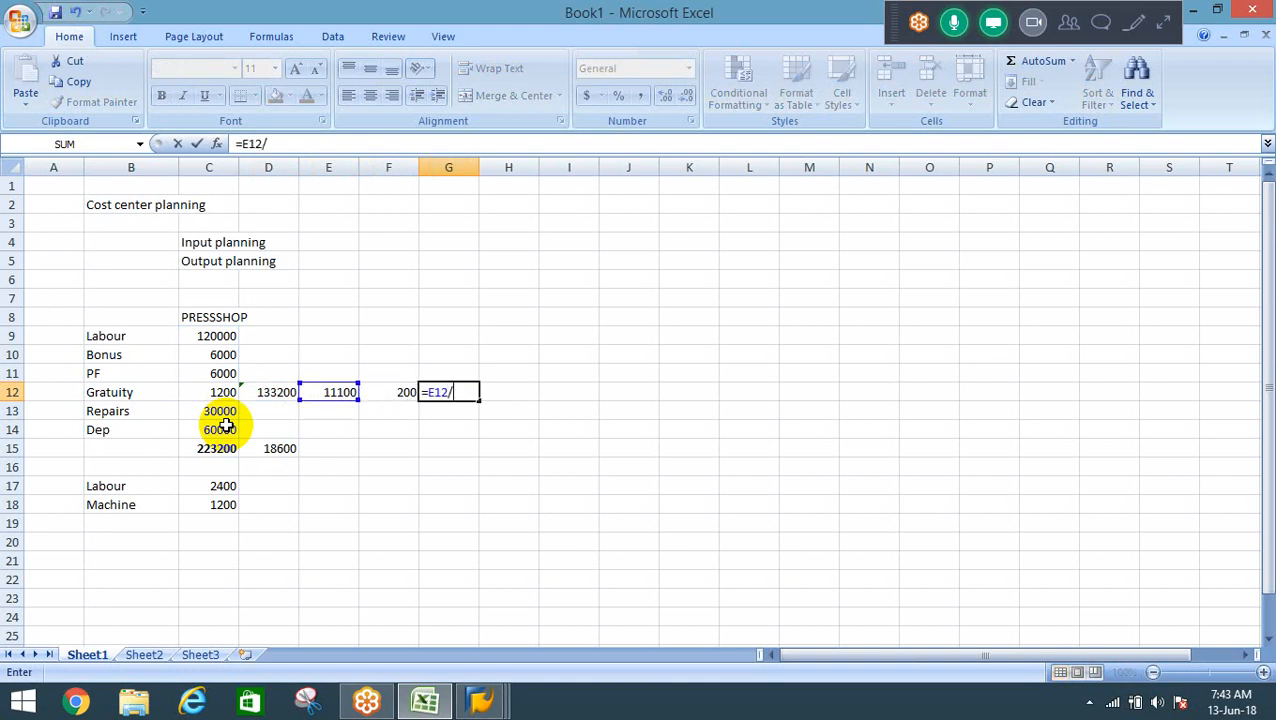
key(Left)
key(Return)
key(Up)
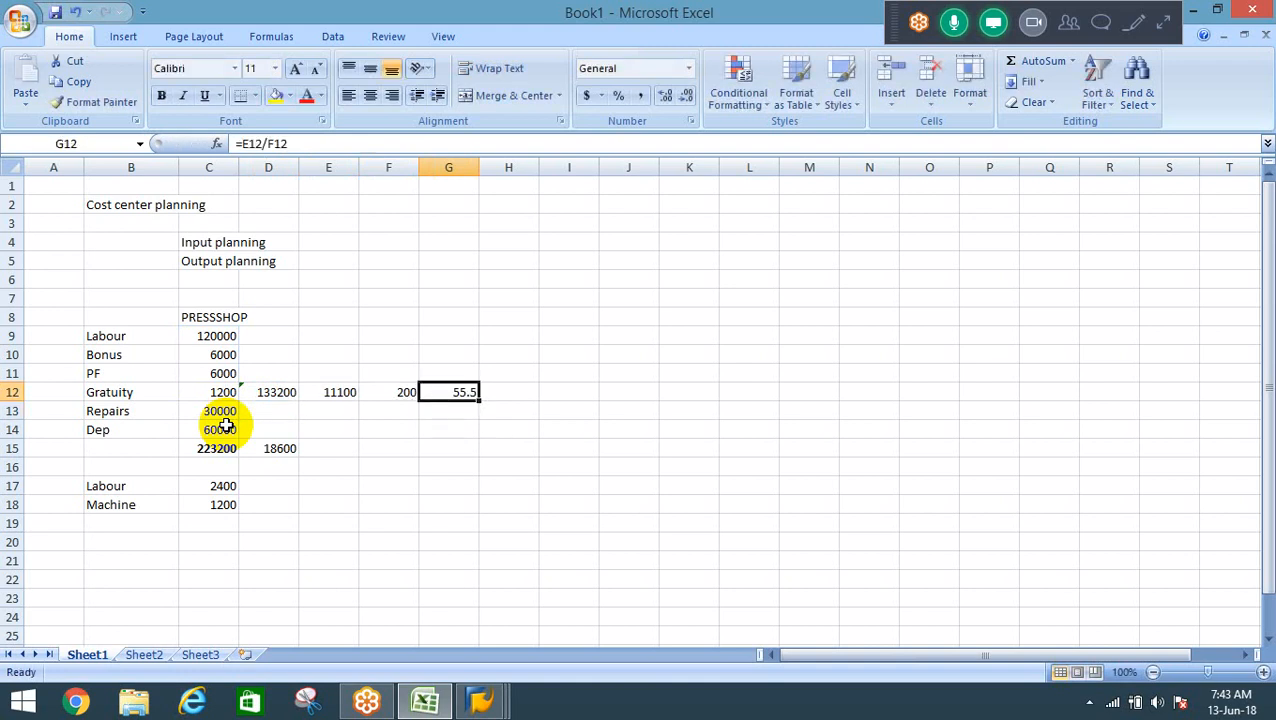
Sum the Repairs and Dep costs (C13:C14) in cell D14.
key(Left)
key(Left)
key(Left)
key(Down)
key(Down)
key(Left)
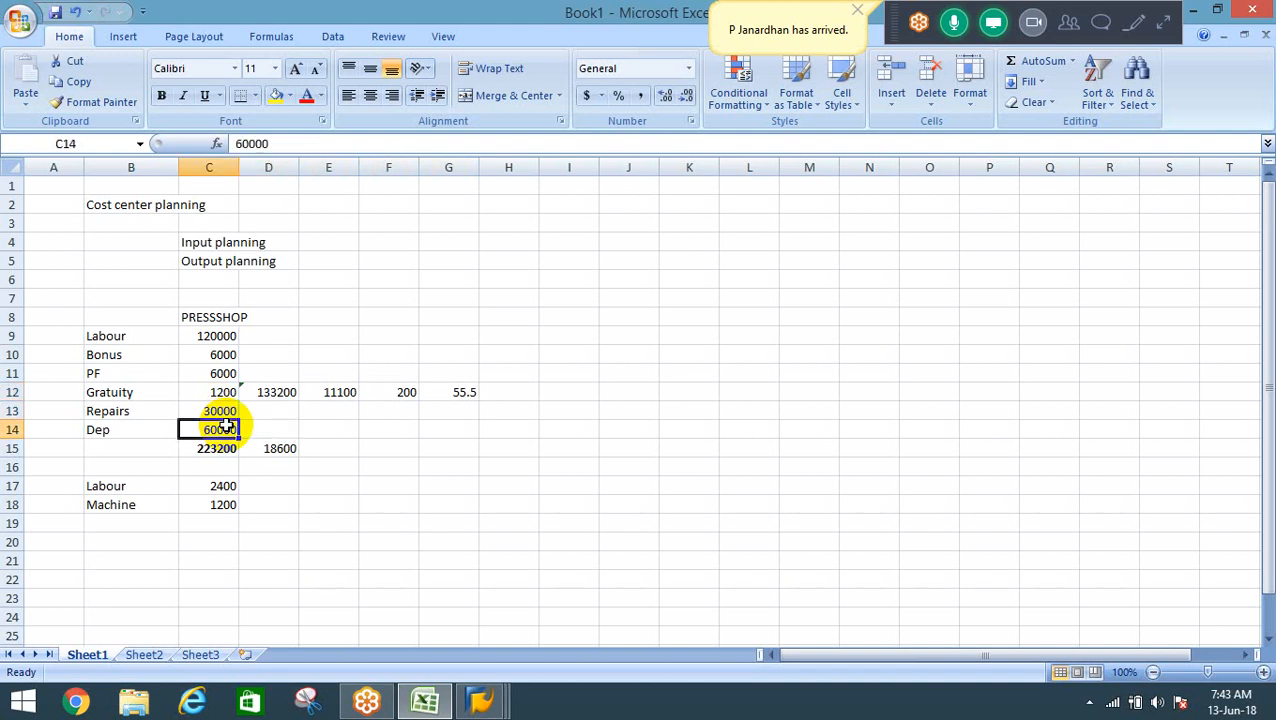
key(Right)
key(alt+equal)
key(shift+Up)
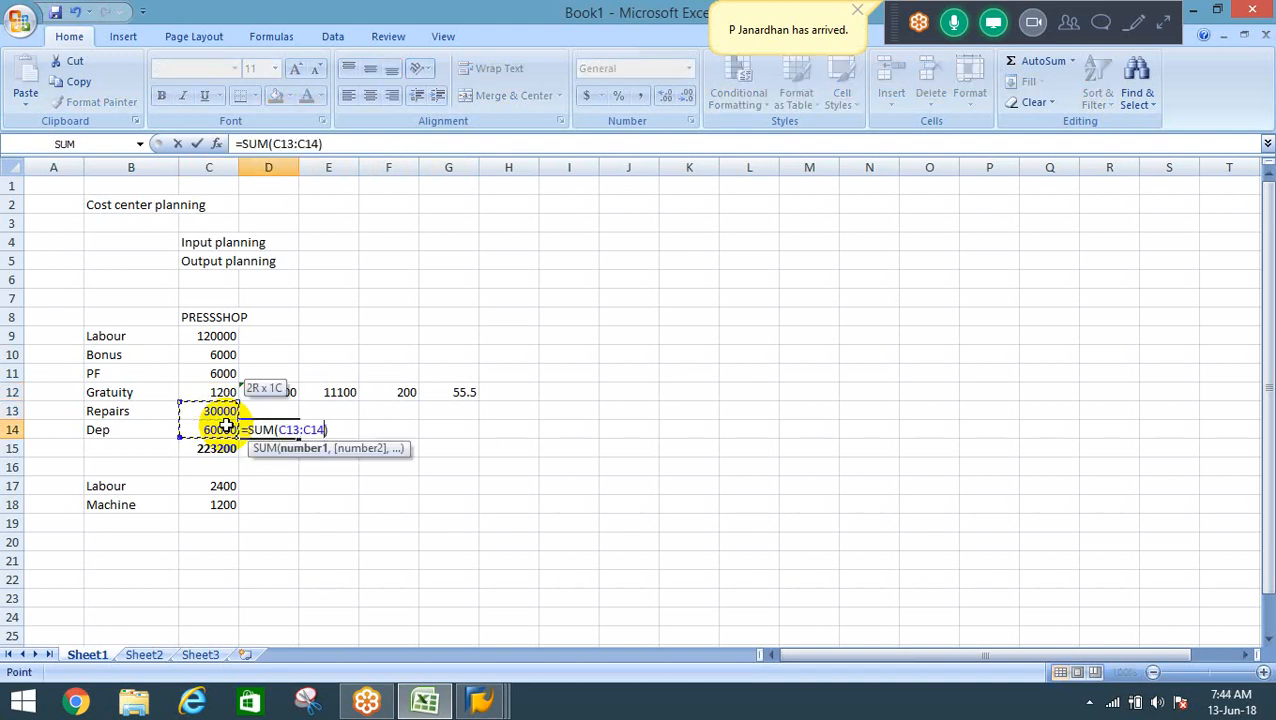
key(Return)
key(Up)
Calculate the monthly repairs and depreciation cost in E14 by dividing D14 by 12.
key(Right)
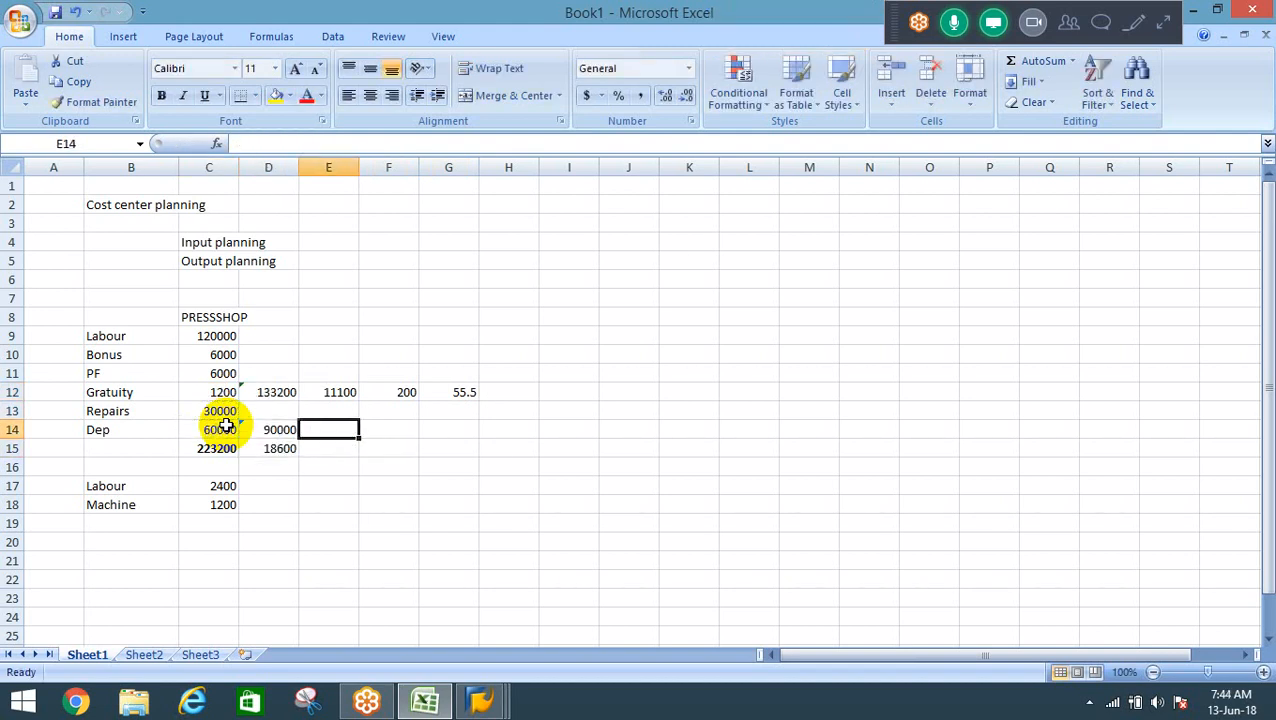
text(=D14/12)
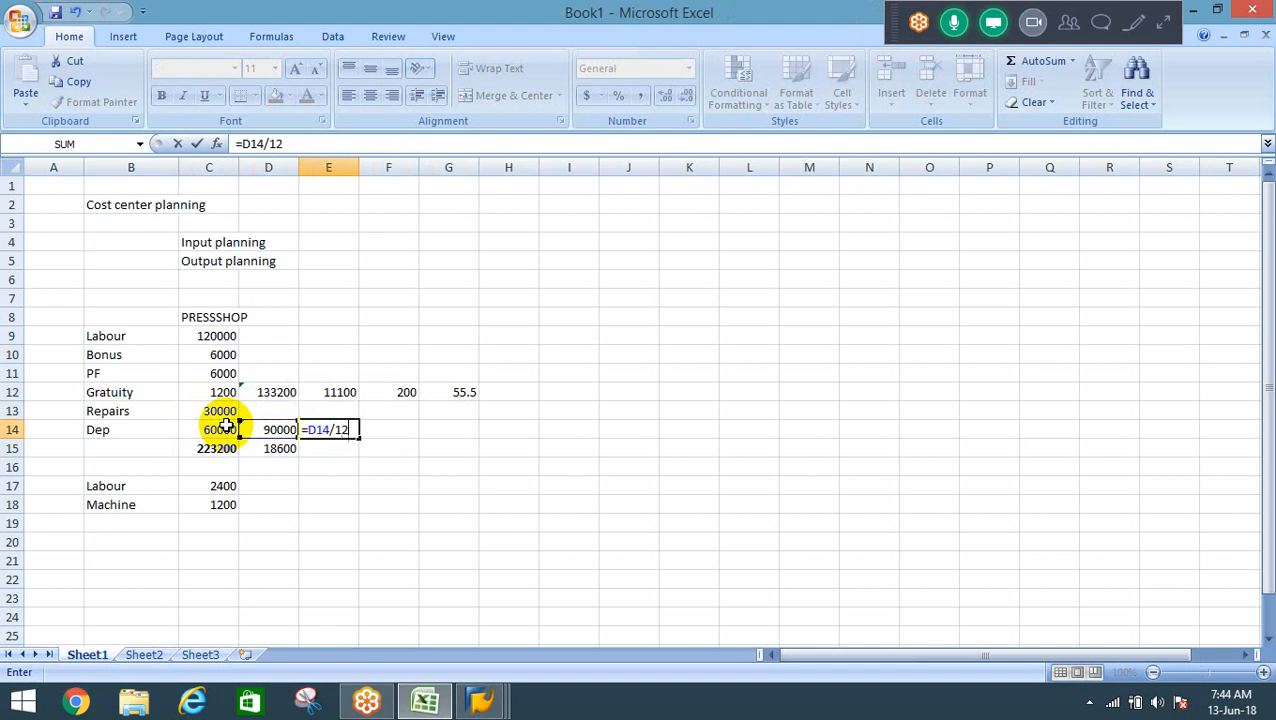
key(Return)
key(Up)
Enter 100 in F14 and calculate the machine rate in G14 by dividing E14 by F14.
key(Right)
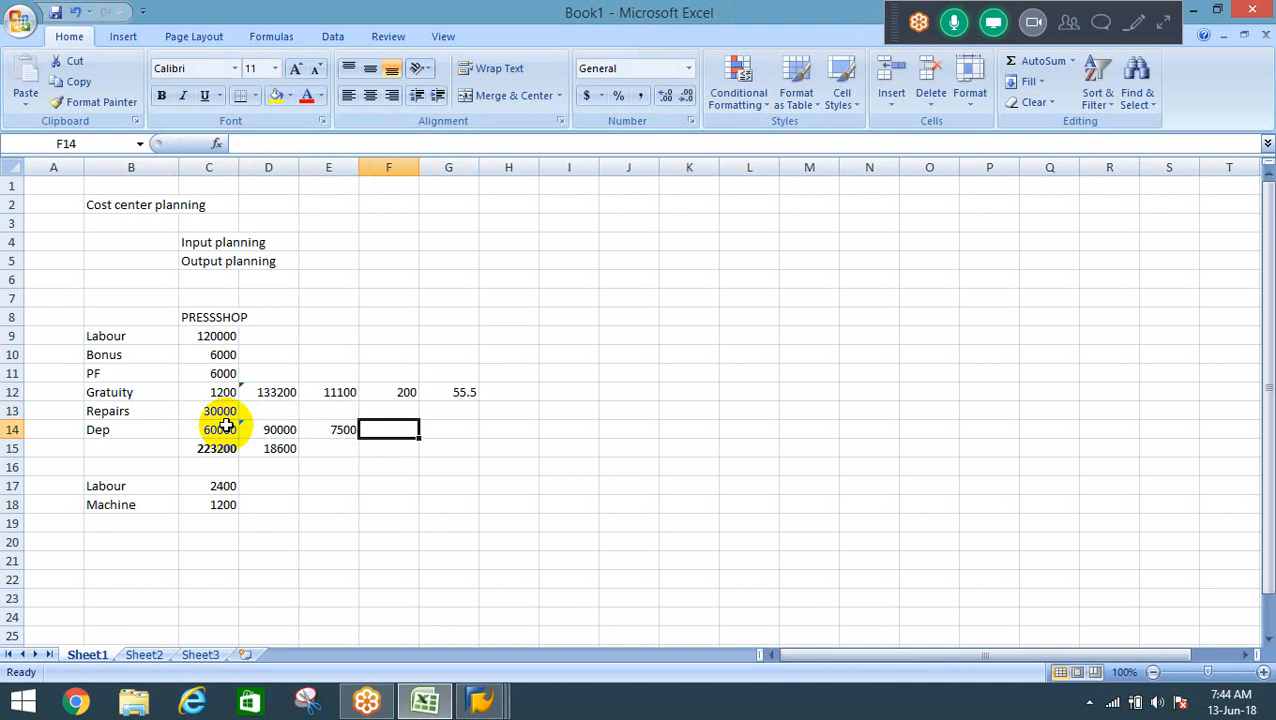
text(100)
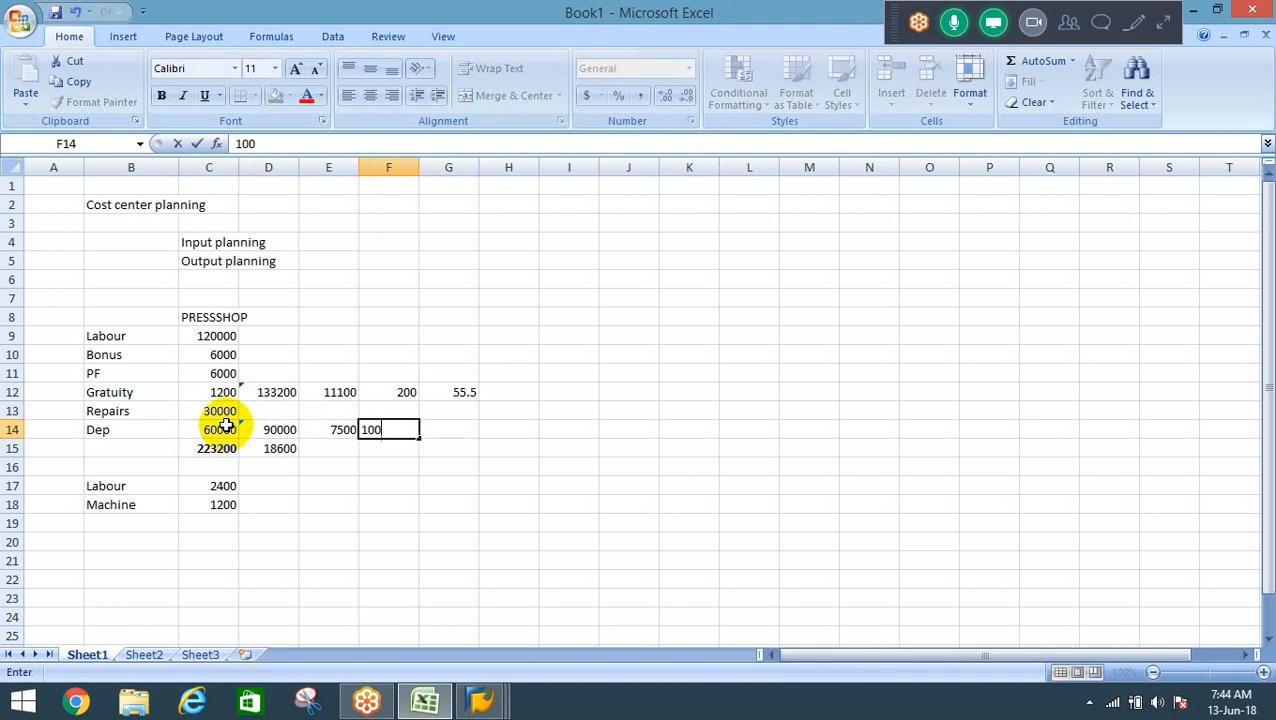
key(Tab)
text(=)
key(Left)
key(Left)
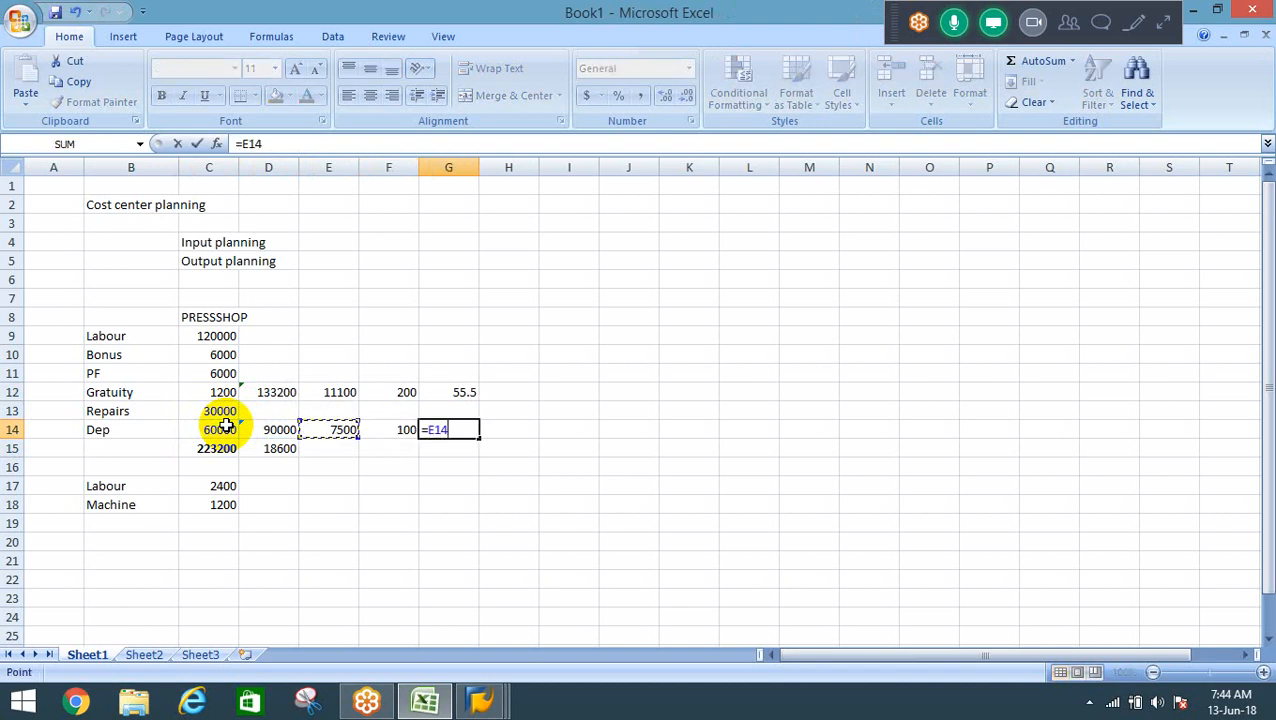
text(/)
key(Left)
key(Return)
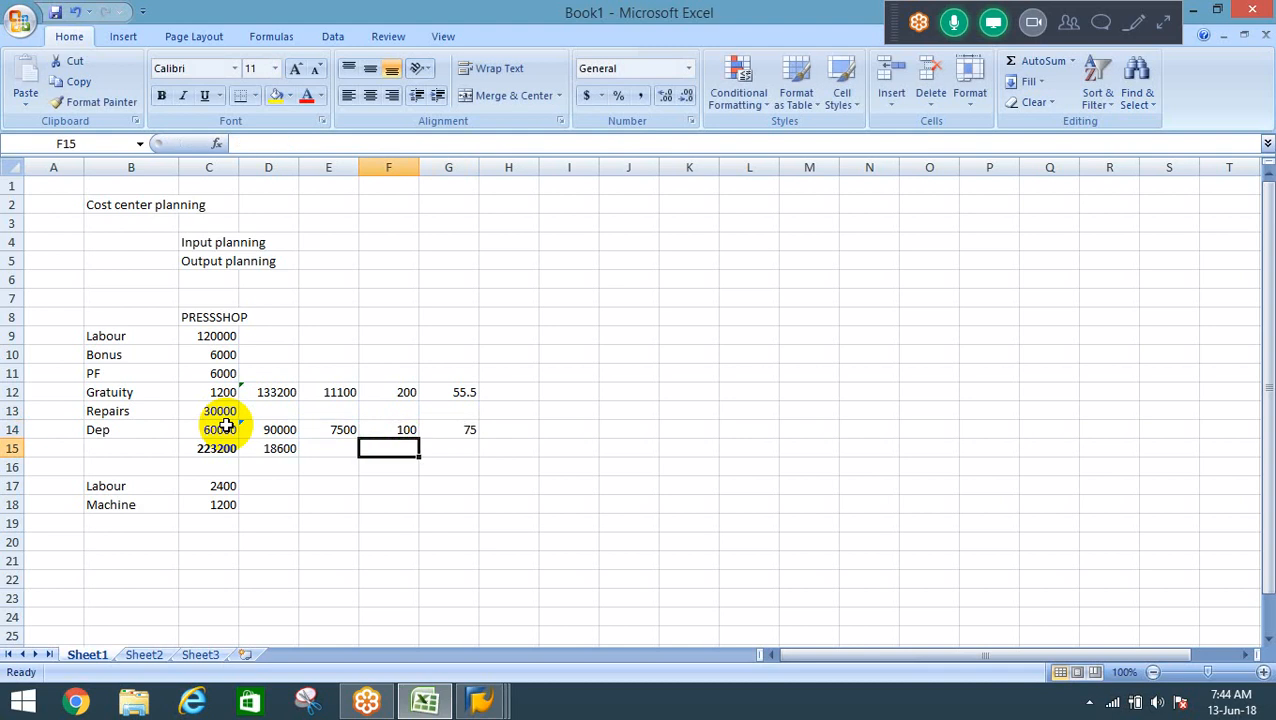
key(Up)
key(Right)
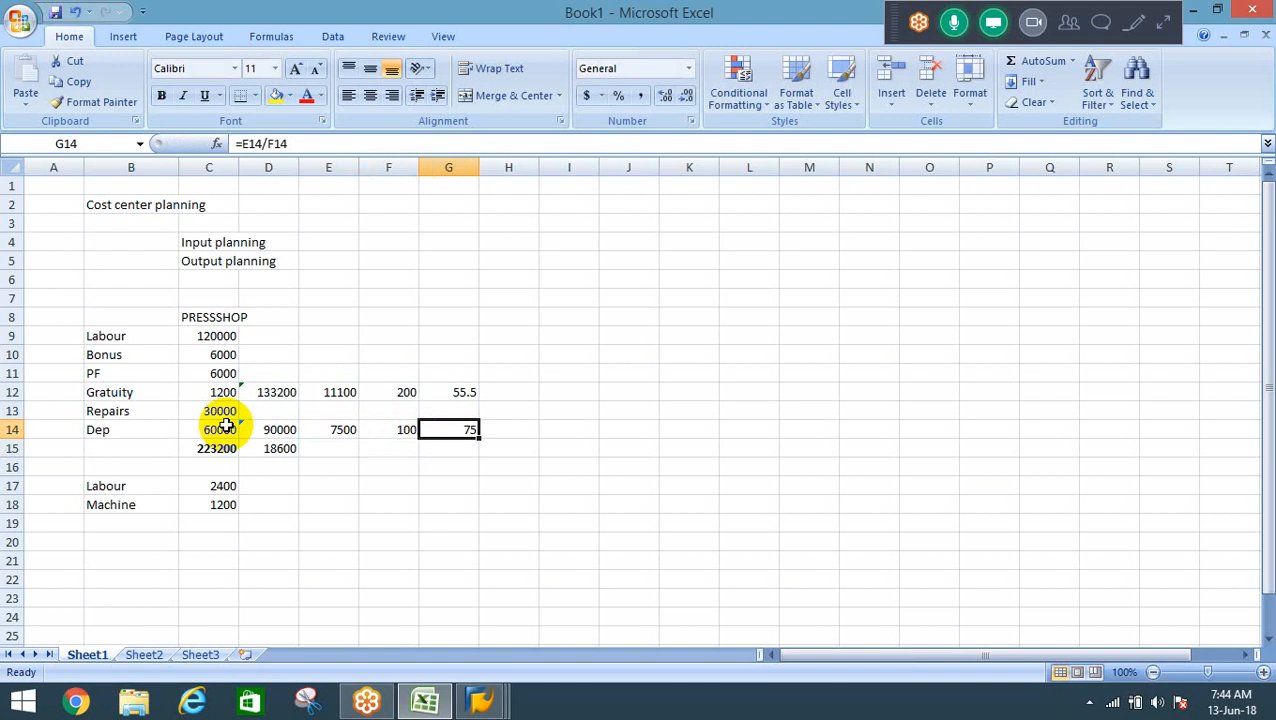
Compare the monthly labour-related cost in E12 with the monthly repairs and depreciation cost in E14.
key(Left)
key(Left)
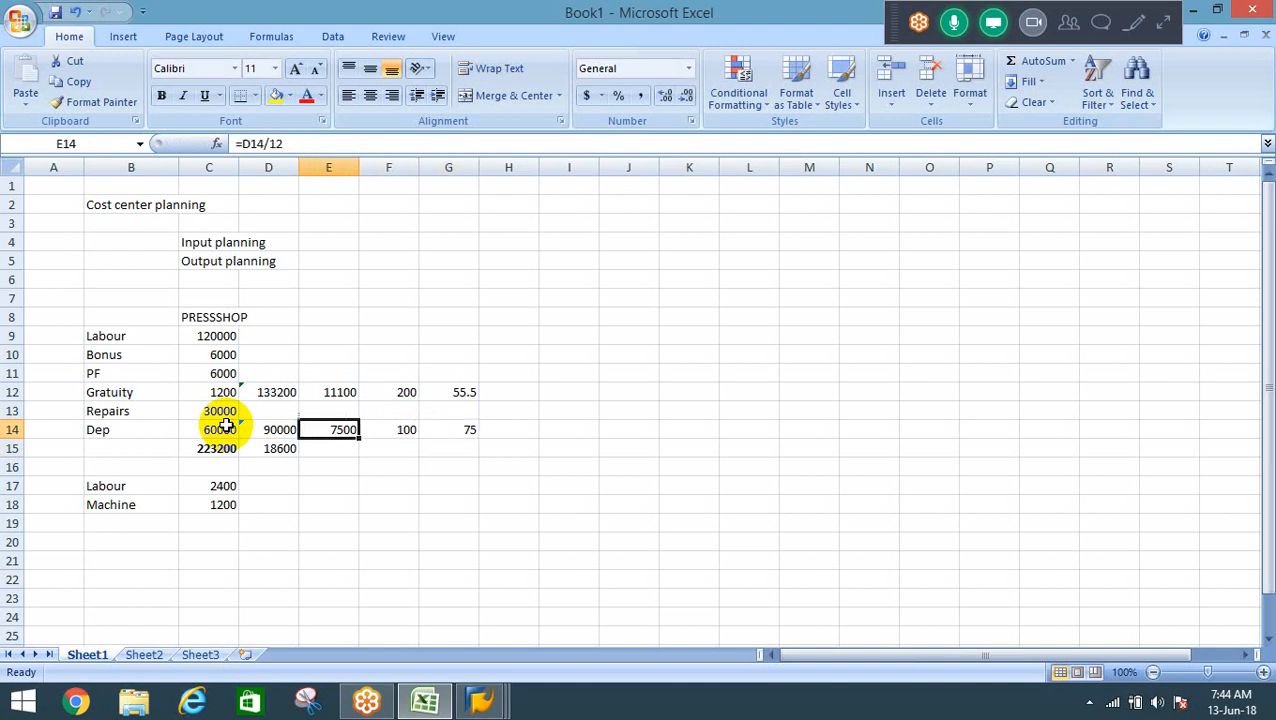
key(Up)
key(Up)
key(Down)
key(Down)
key(Down)
key(Down)
key(Down)
key(Up)
key(Up)
key(Up)
key(Up)
key(Up)
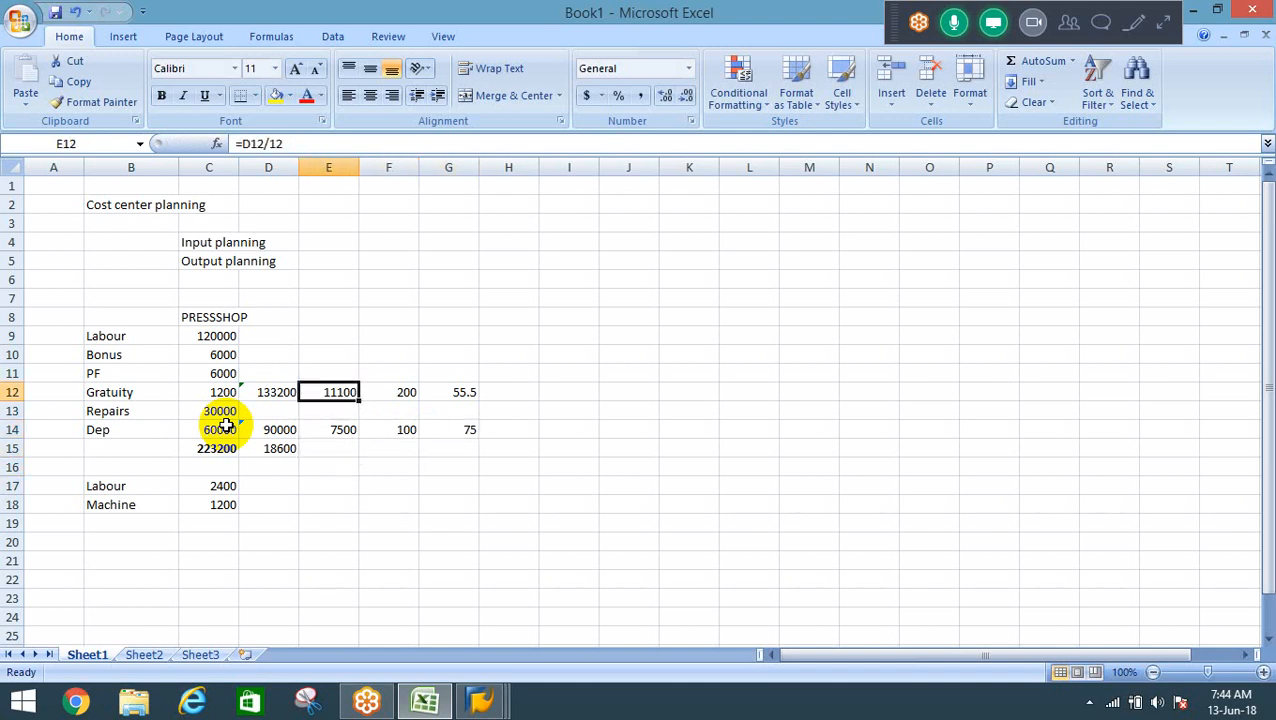
key(Down)
key(Down)
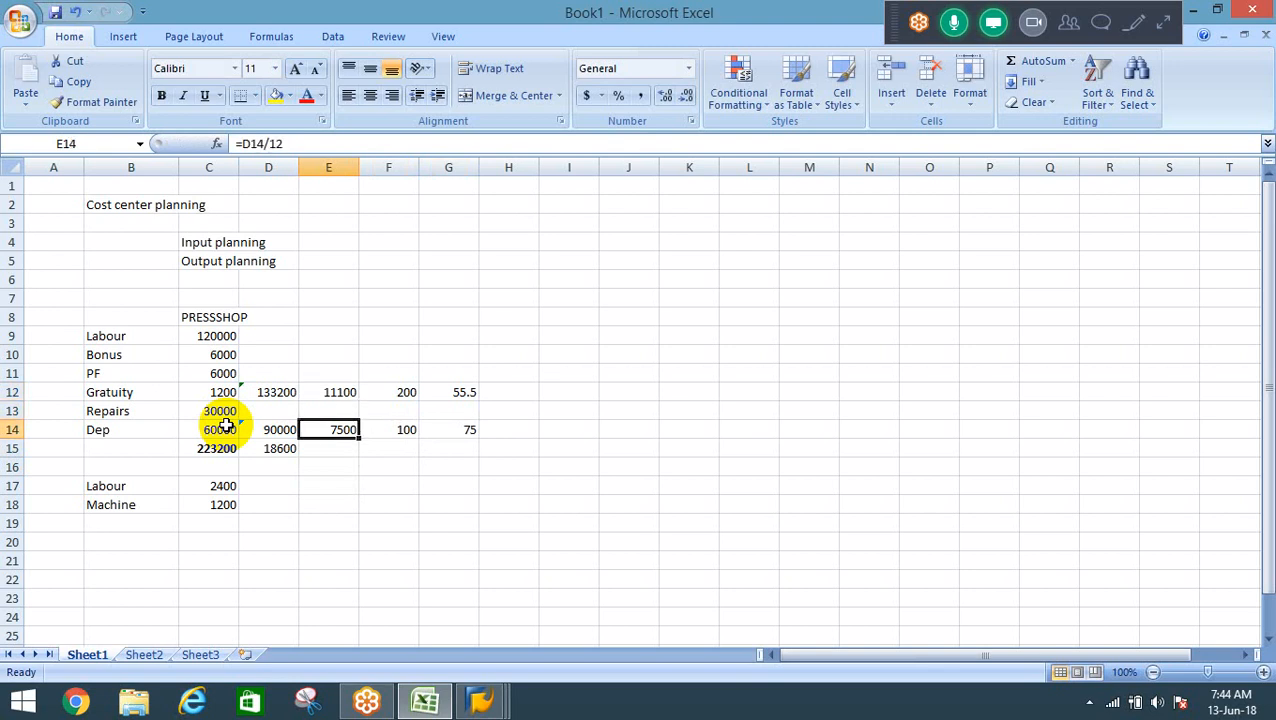
key(Up)
key(Down)
key(Up)
key(Up)
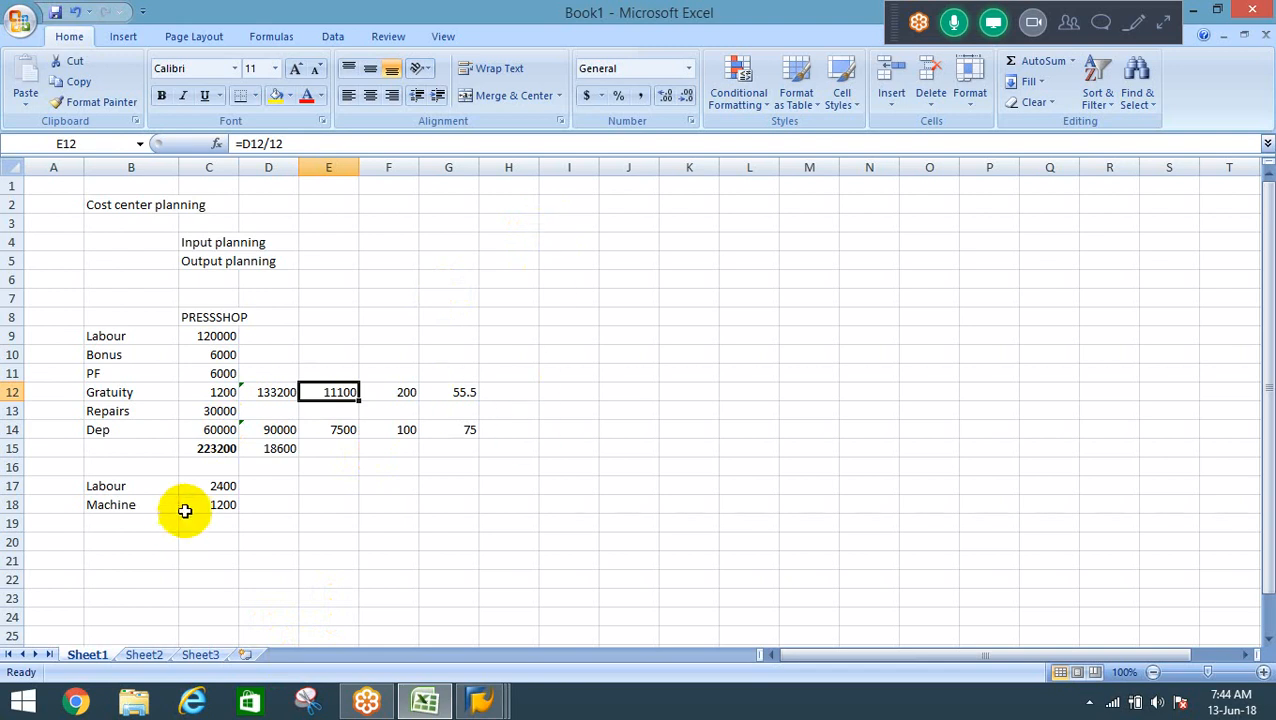
Try dividing the monthly total cost in D15 by 12 in cell E15.
click(218, 448)
key(ctrl+b)
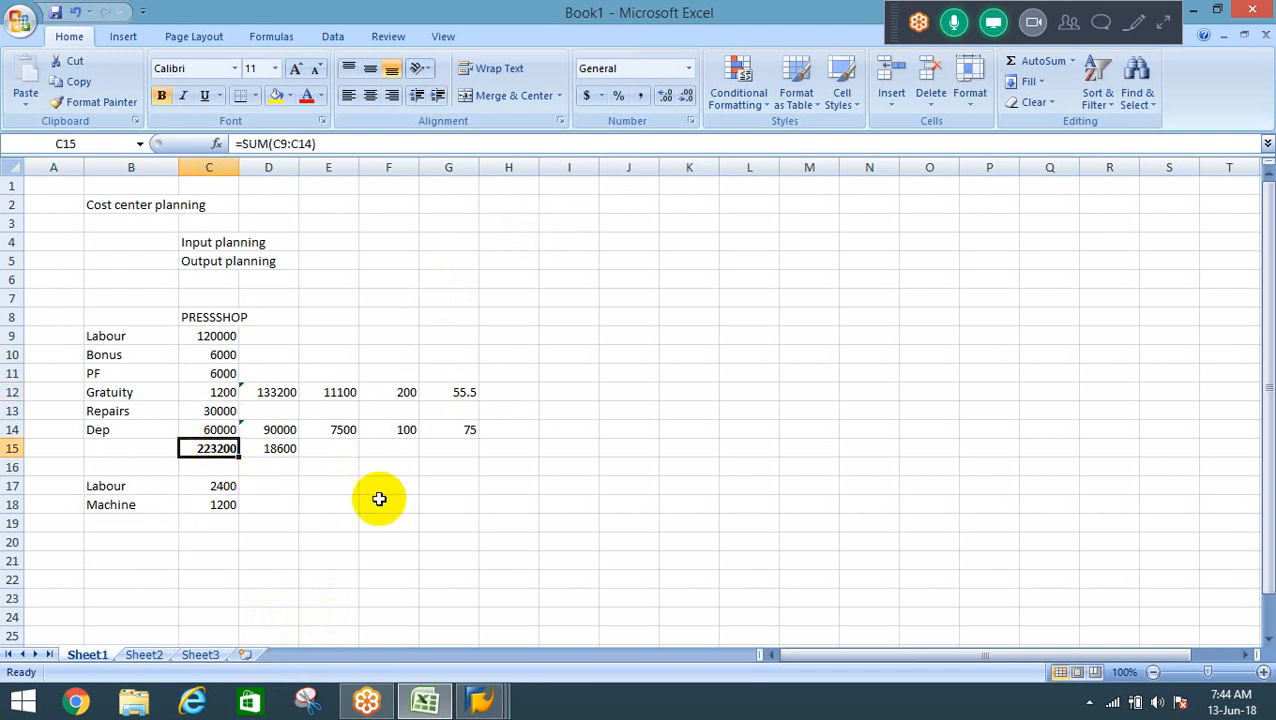
click(273, 448)
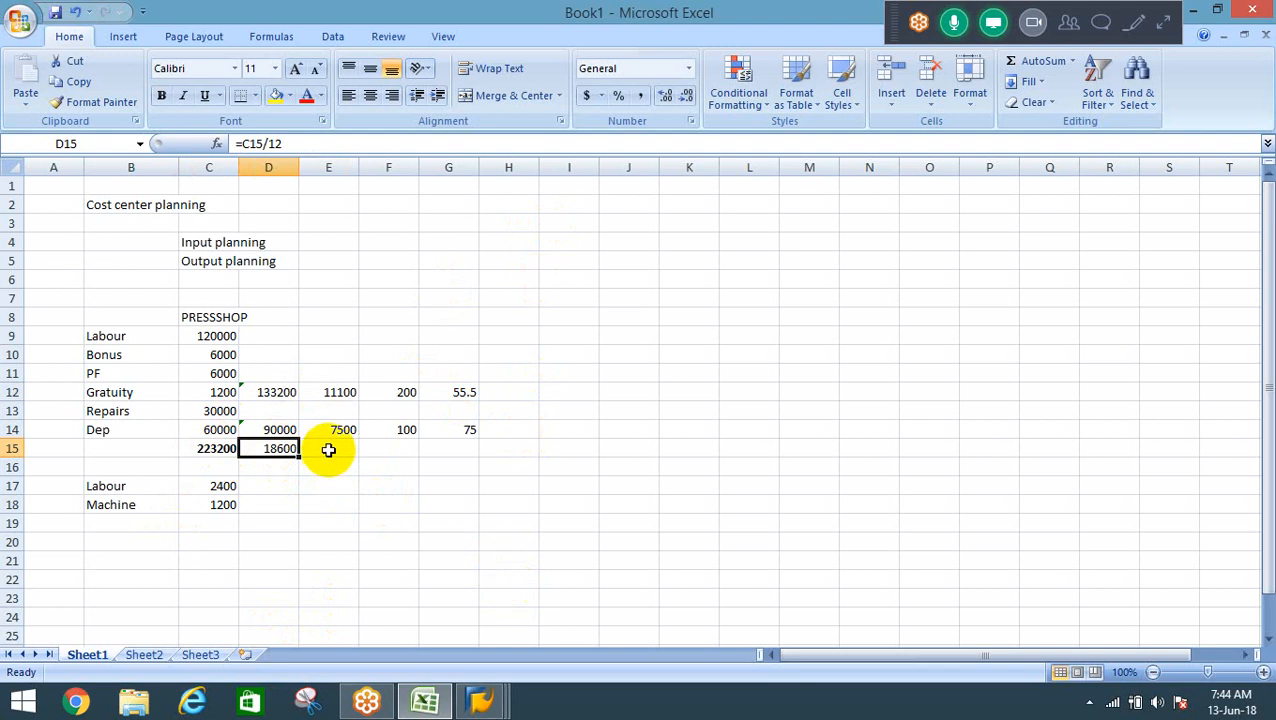
click(328, 448)
text(=D15)
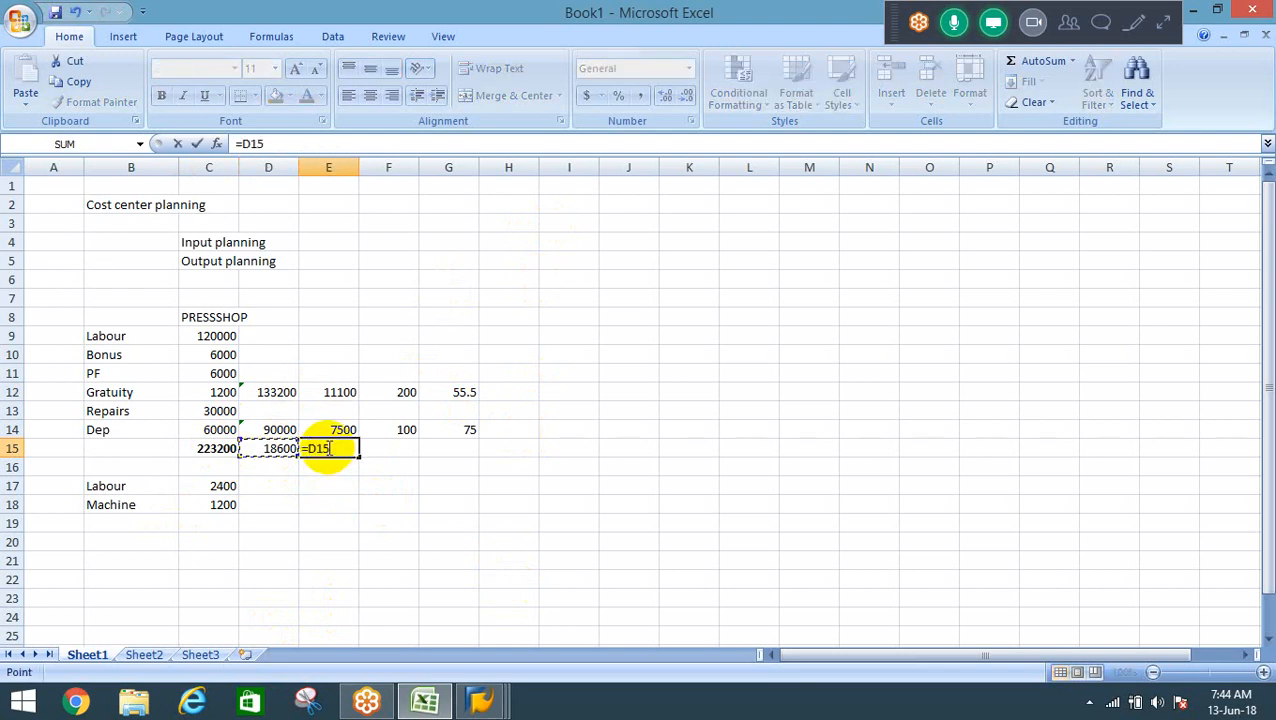
text(/12)
key(Return)
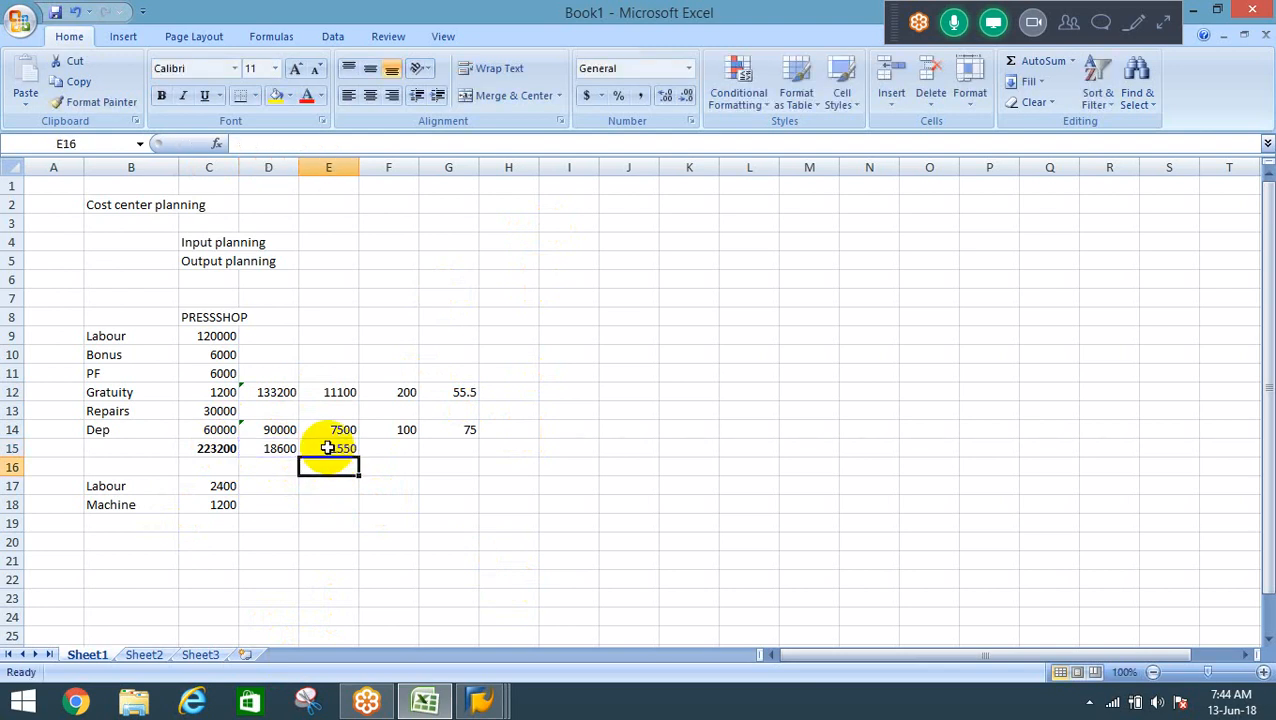
Calculate the equal share per activity in E15 by dividing the monthly total in D15 by 2.
click(328, 448)
text(=)
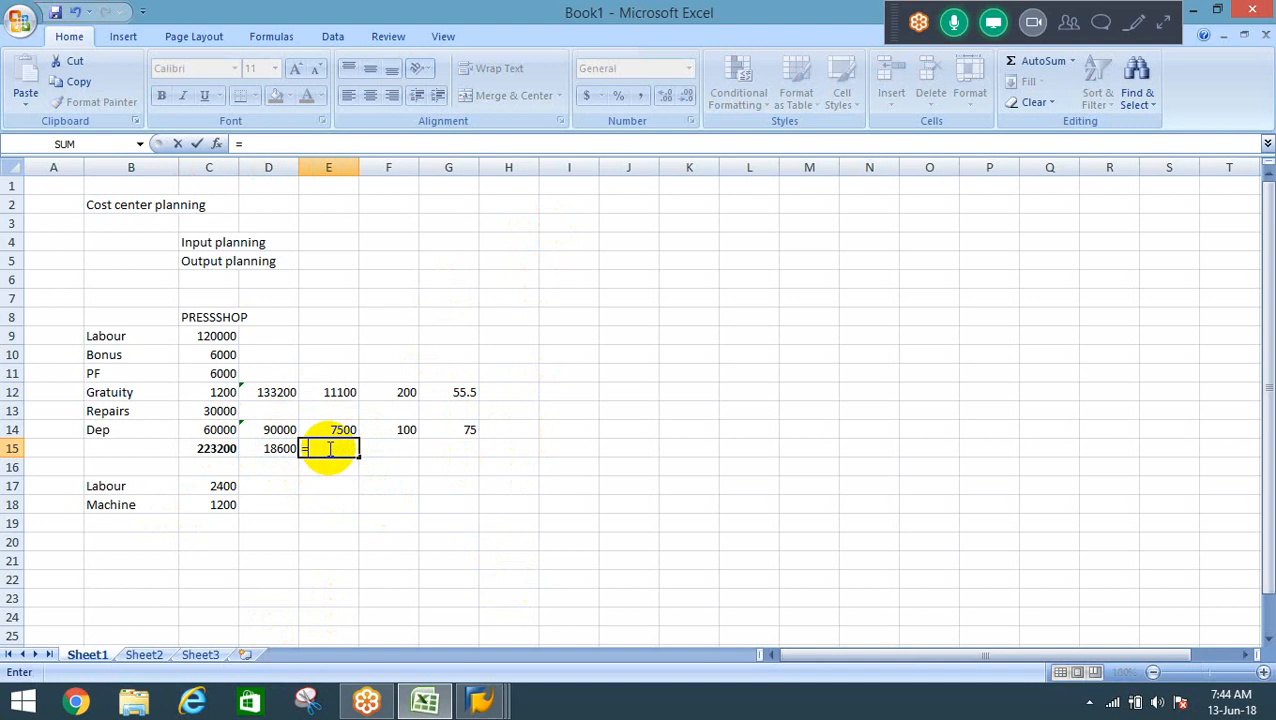
key(Left)
text(2)
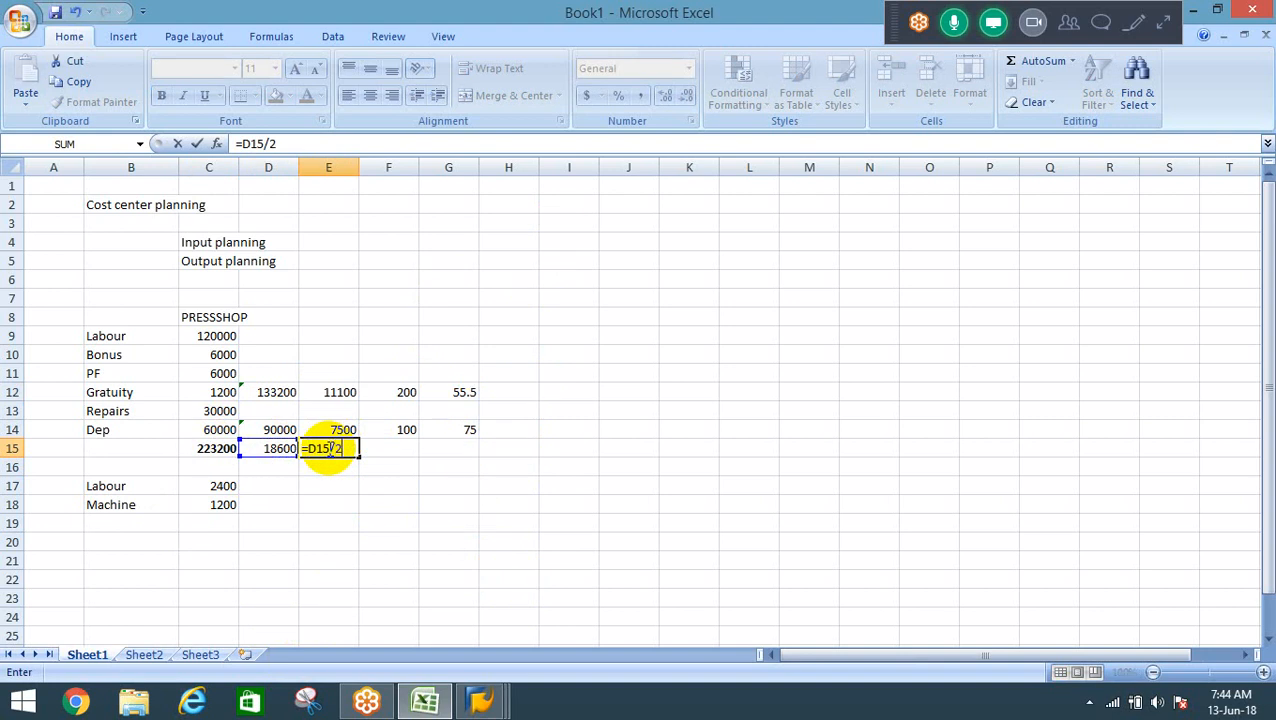
key(Return)
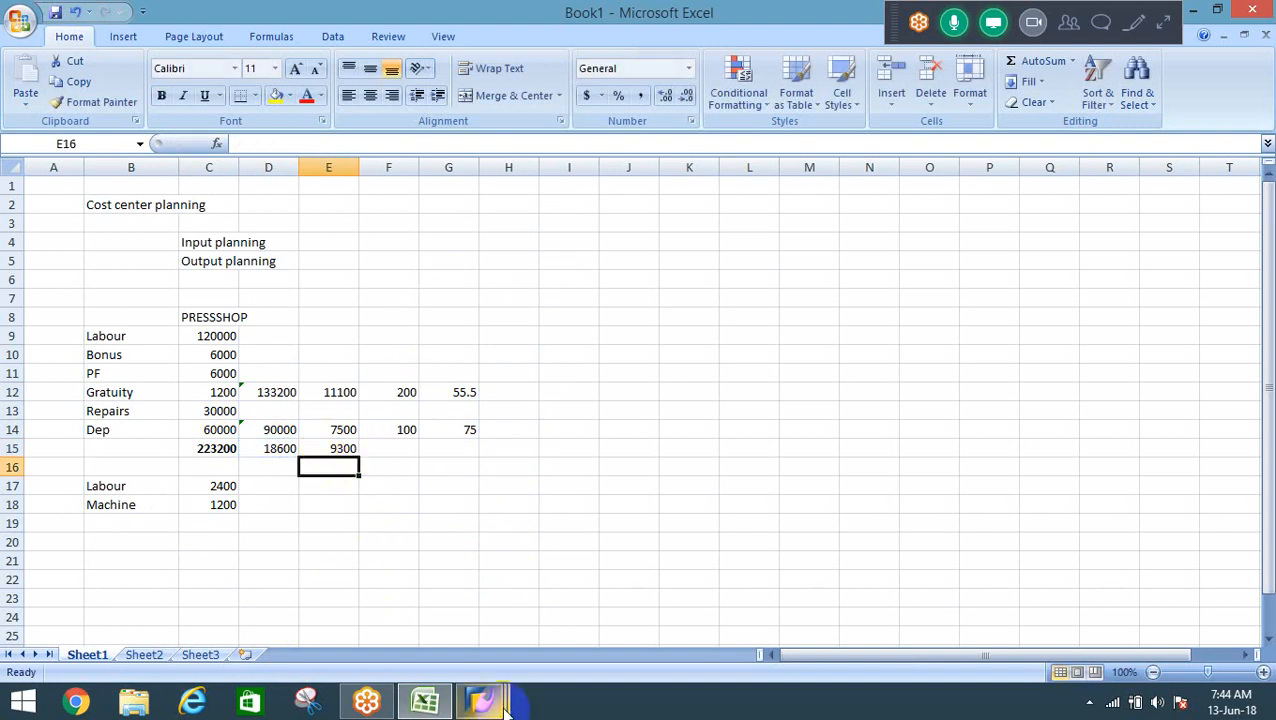
Compare the LABOUR and MACHIN target costs in SAP's Actual Cost Splitting list with the Labour and Repairs costs in the Excel sheet.
mouse_move(480, 700)
mouse_move(626, 600)
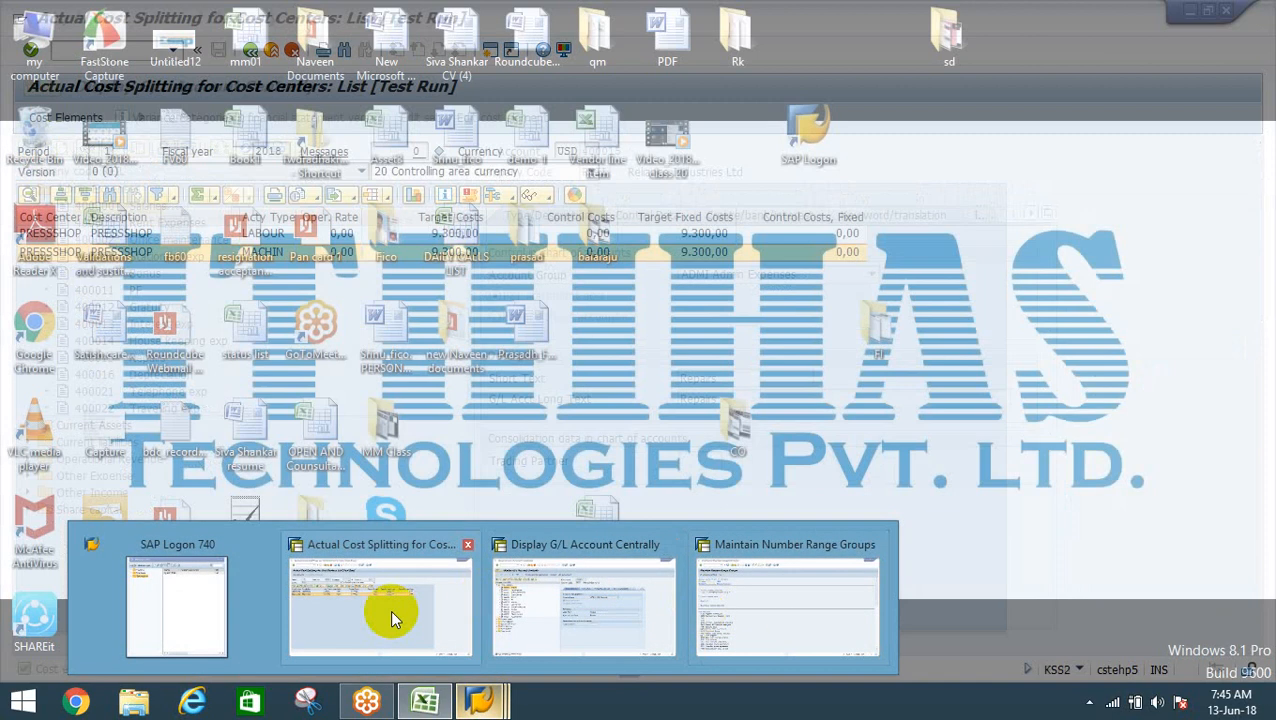
click(361, 613)
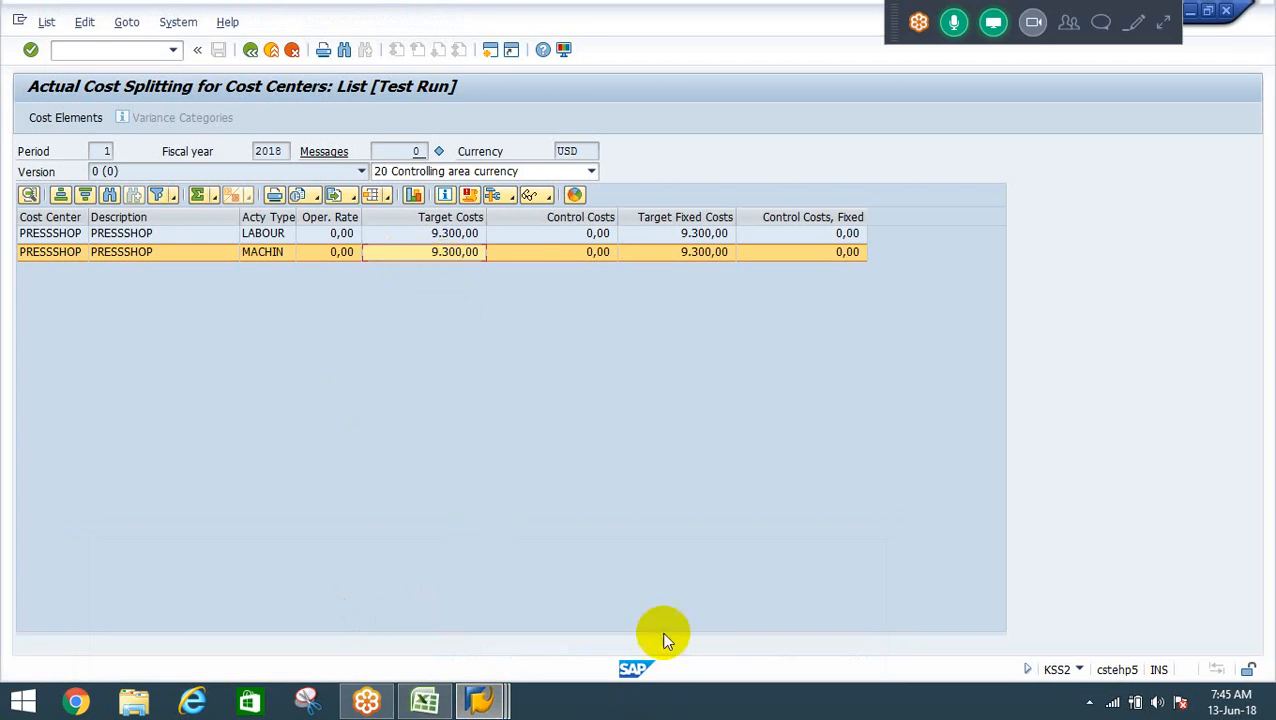
click(430, 703)
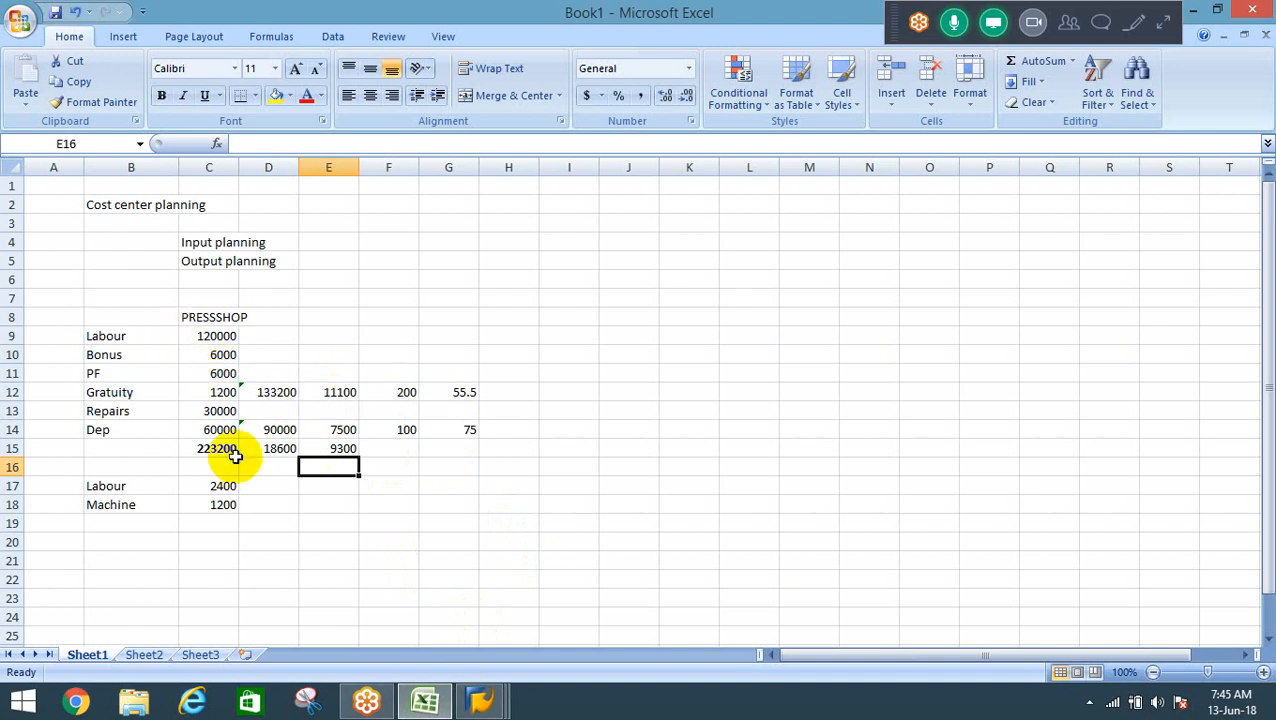
click(207, 336)
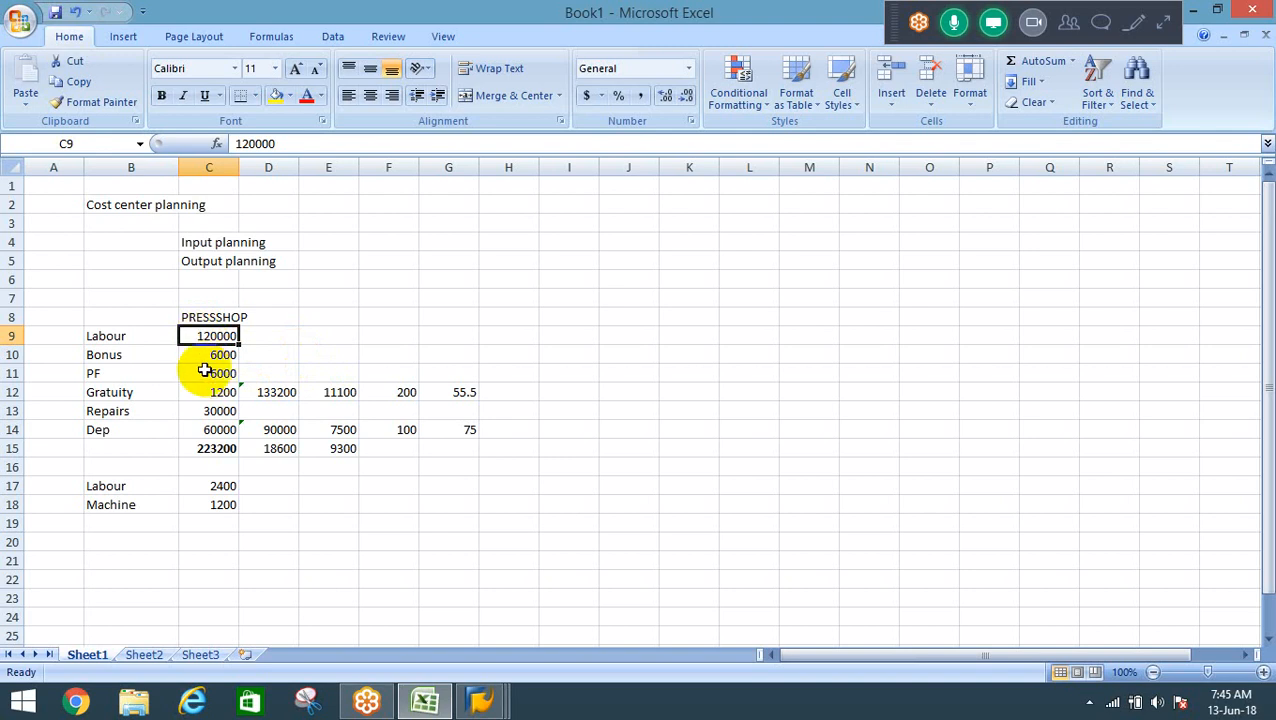
click(196, 414)
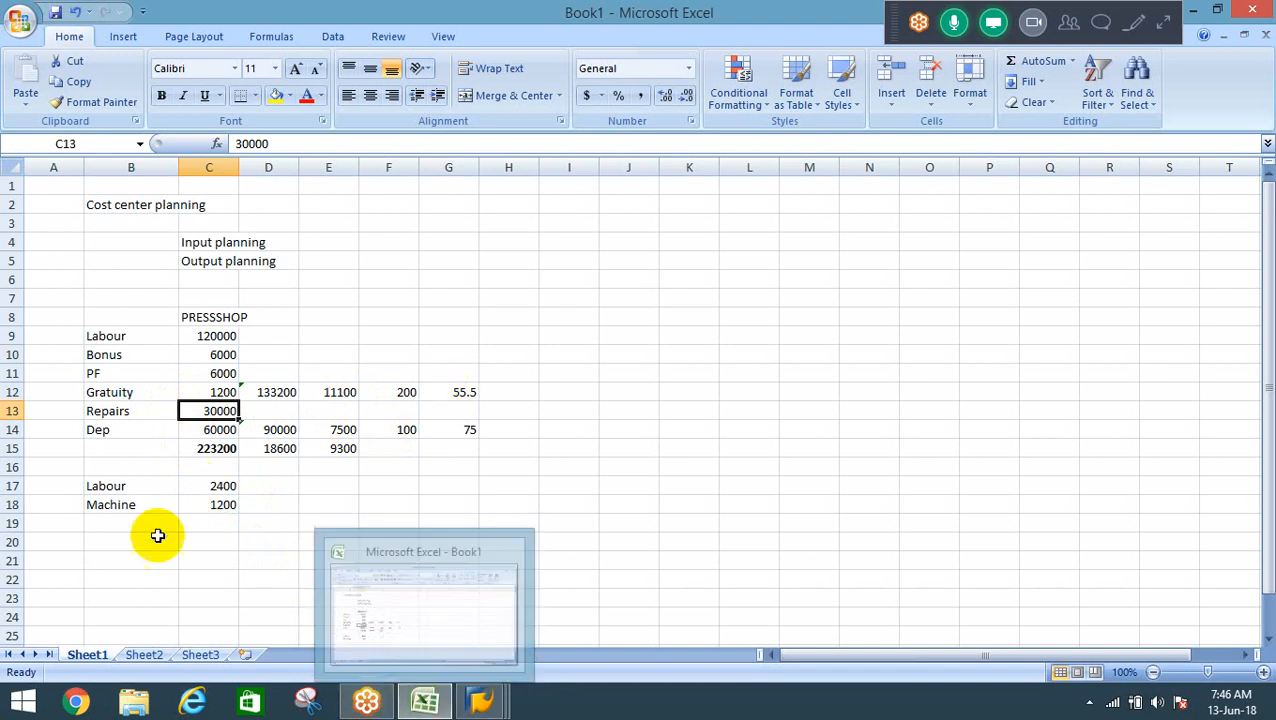
Write a note in D19 beginning "Since we have not specified Activity type in Cost center inut p".
click(274, 522)
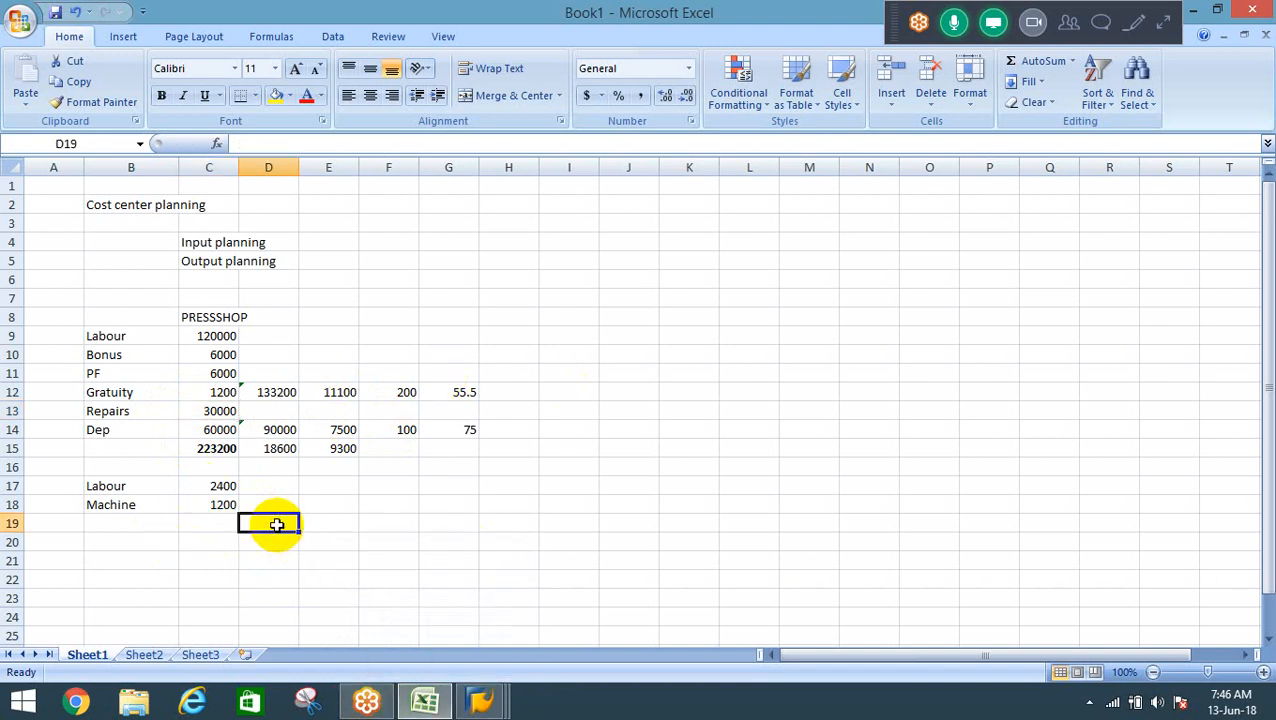
text(Since we h)
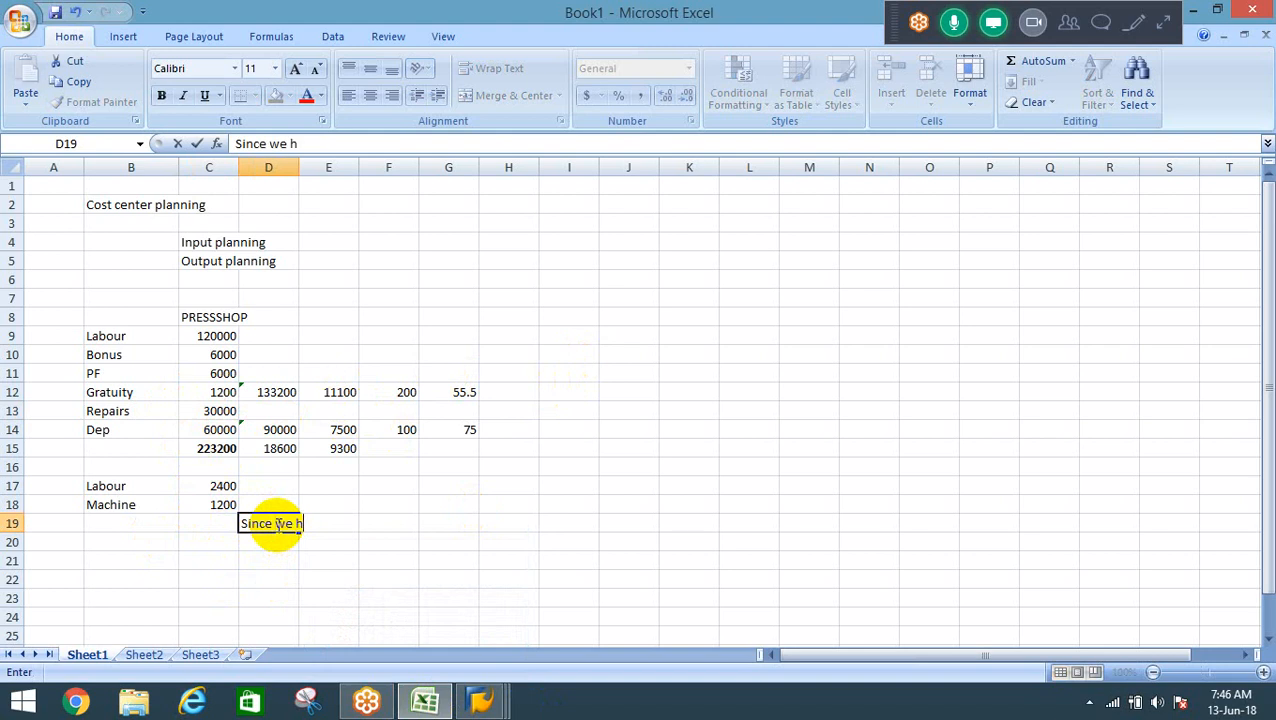
text(ave not specifie)
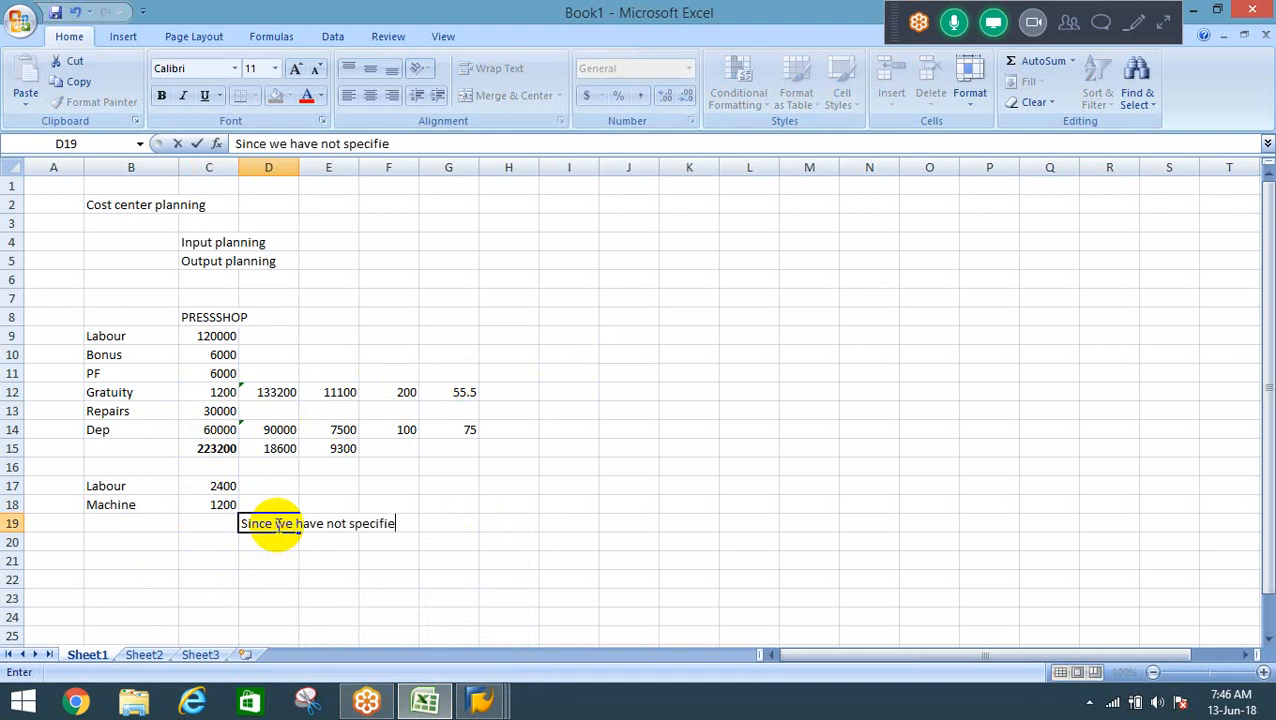
text(d Activity ty)
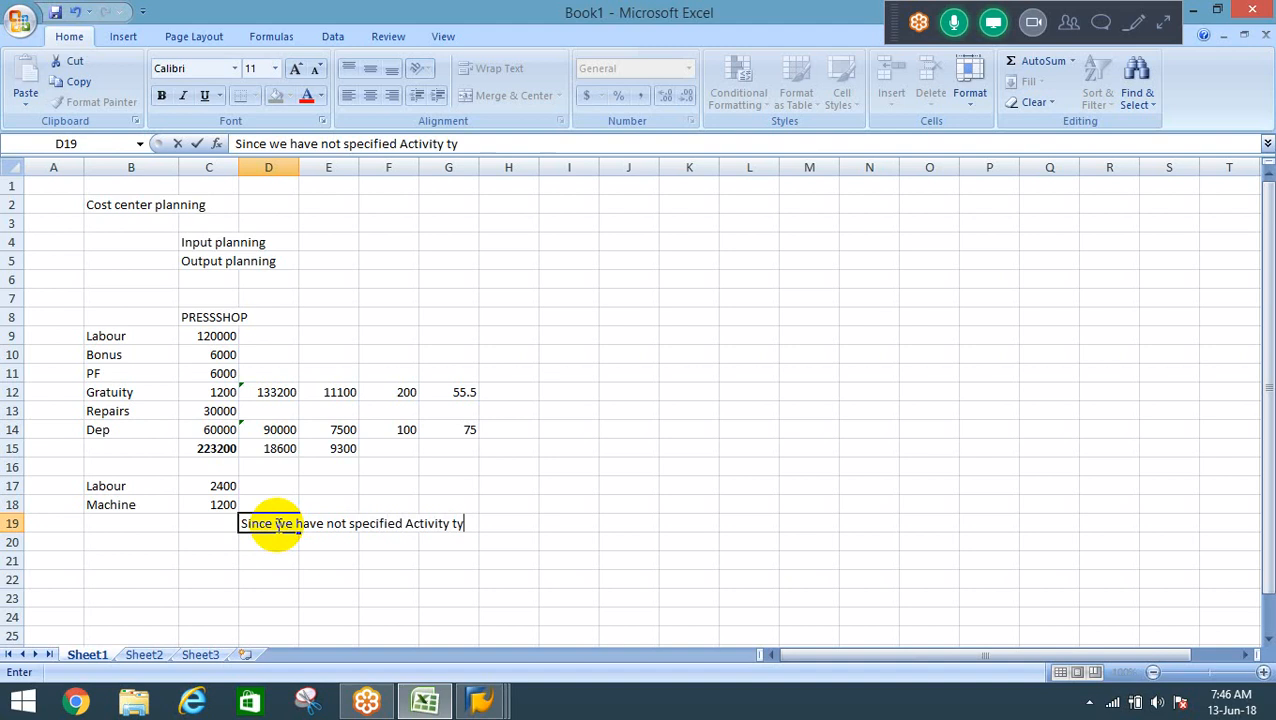
text(pe in Cost )
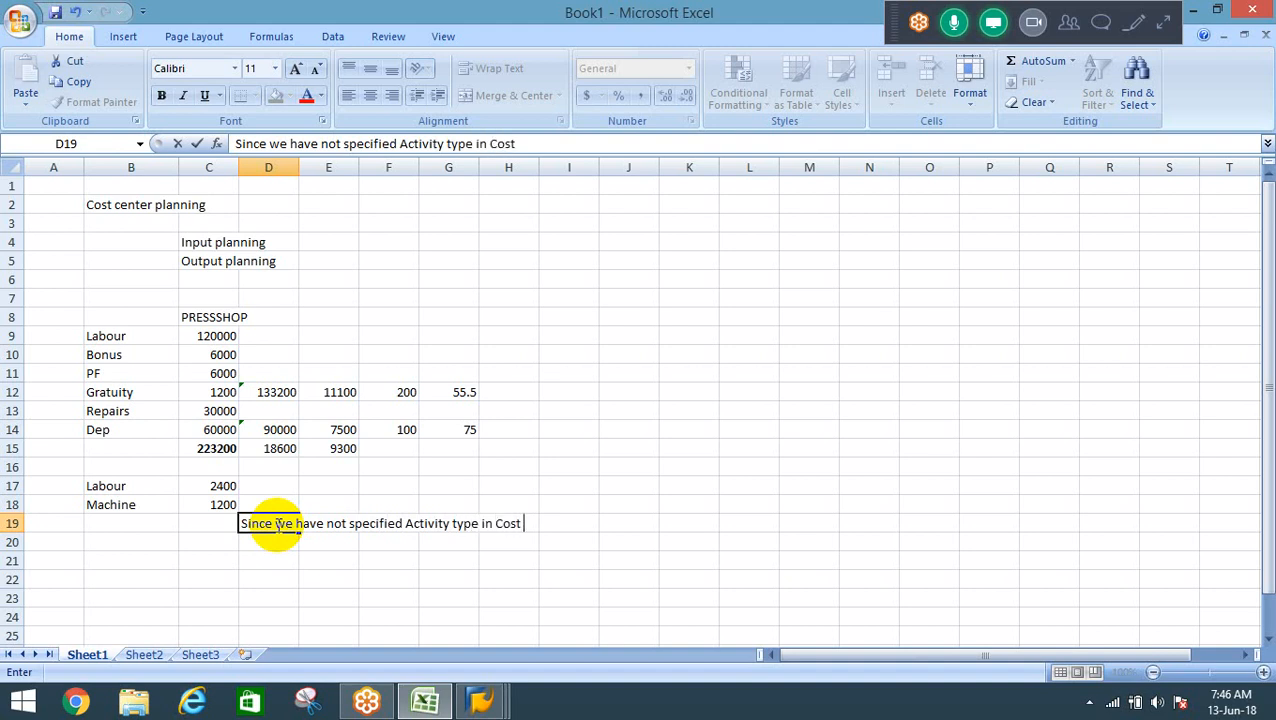
text(center inut p)
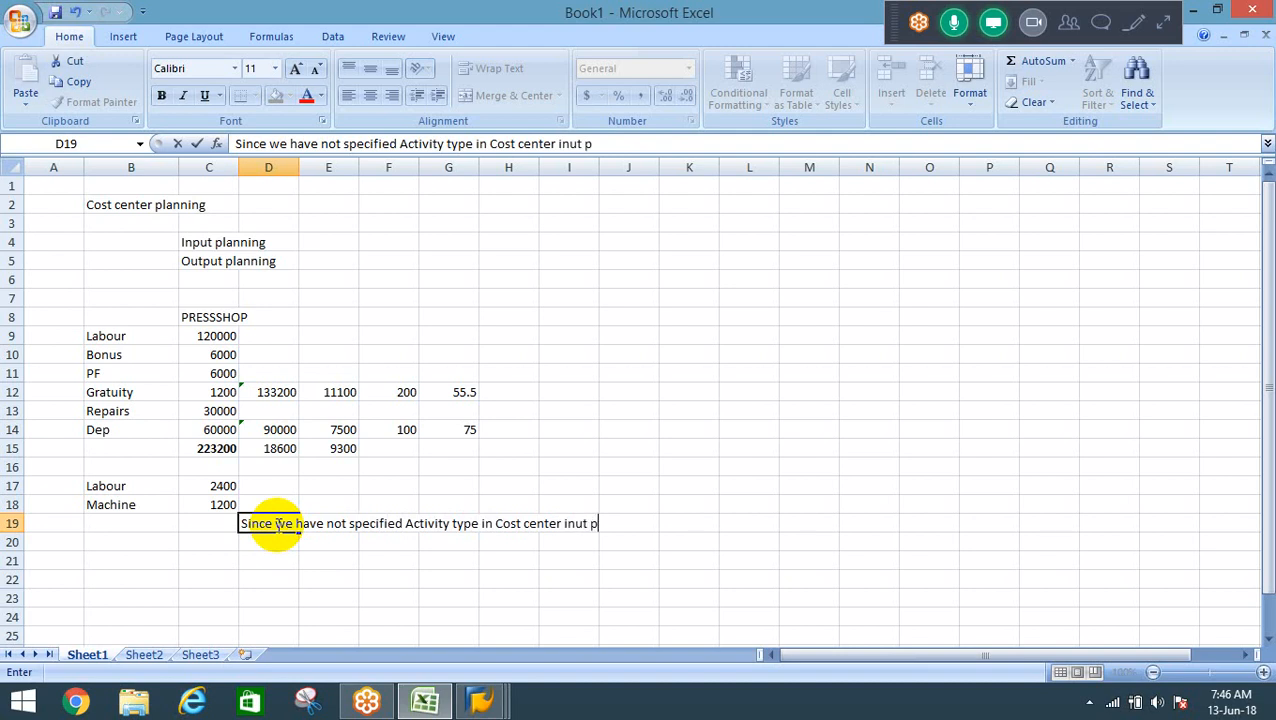
Complete the note in D19 with "lanning, system will distribute the expenses equally to all activity types.".
text(lanning,)
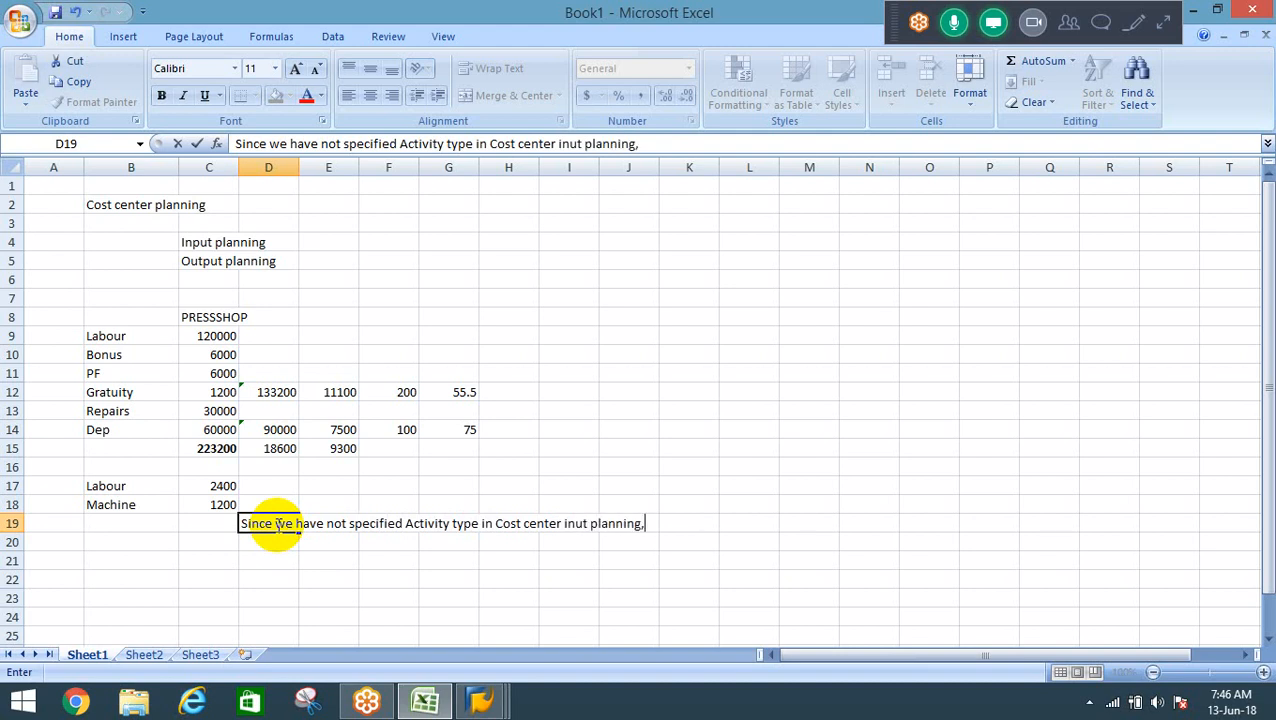
text( system will dis)
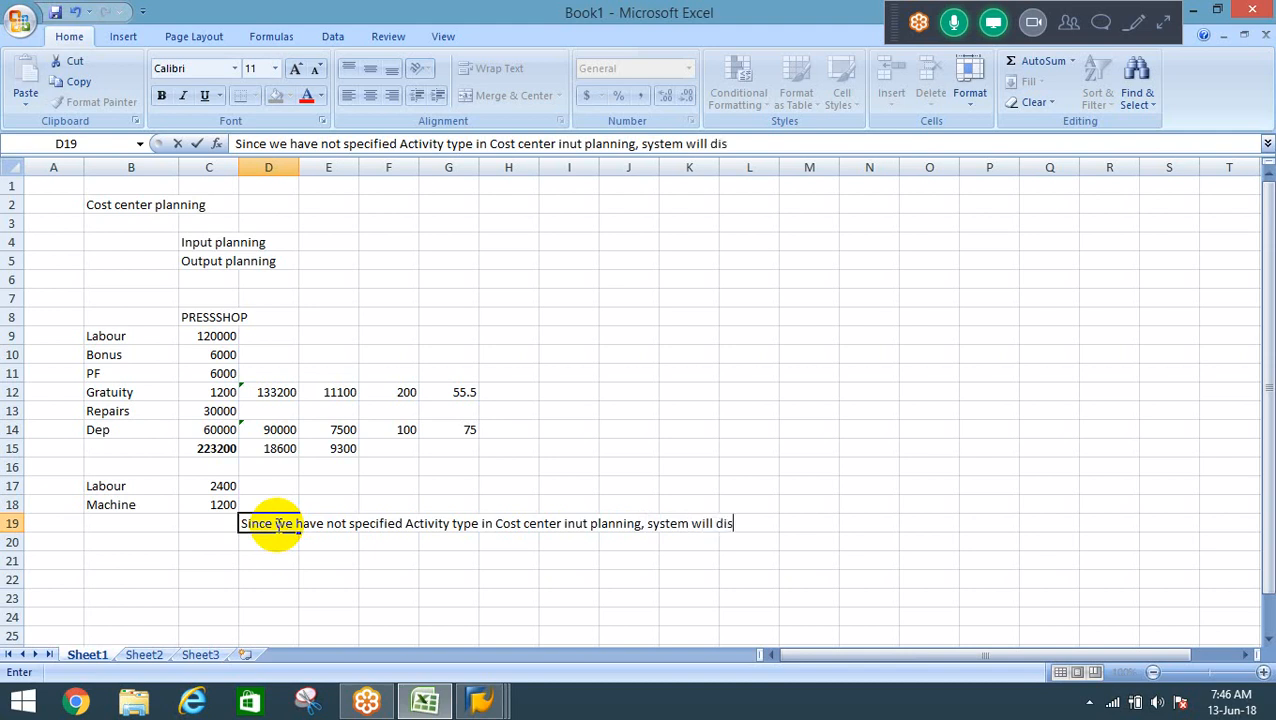
text(tribute the expenses e)
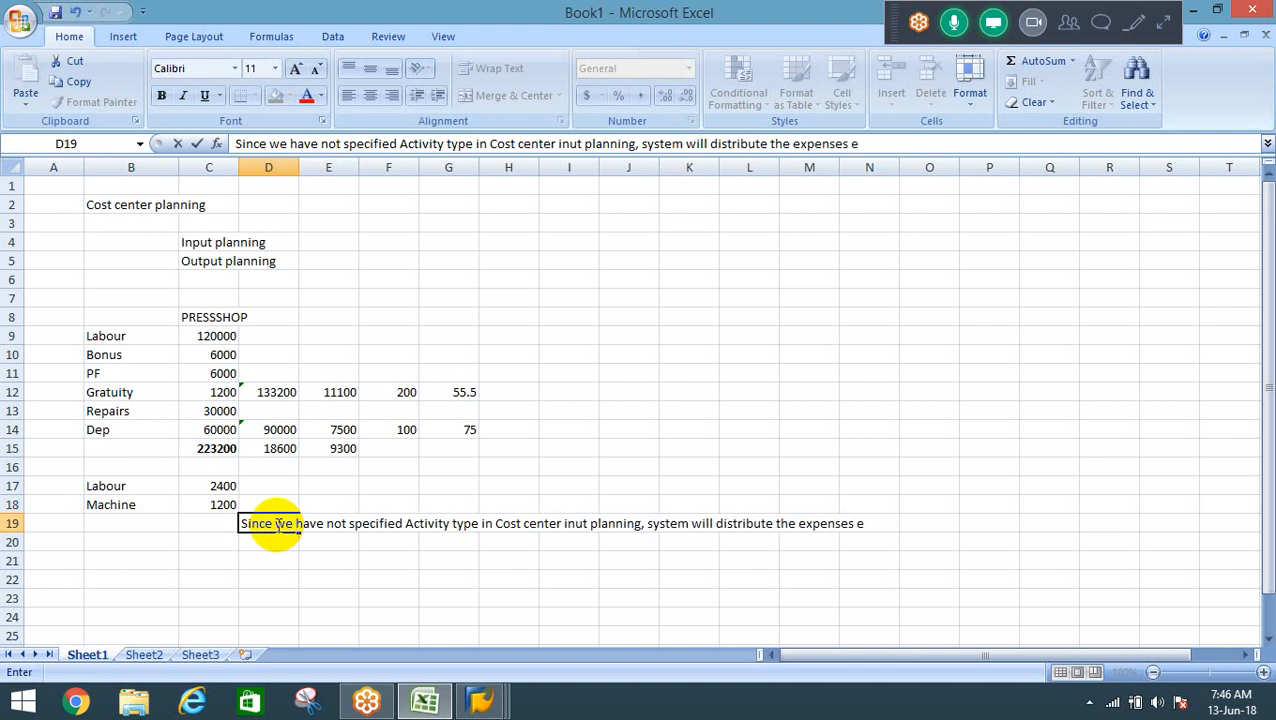
text(qually to )
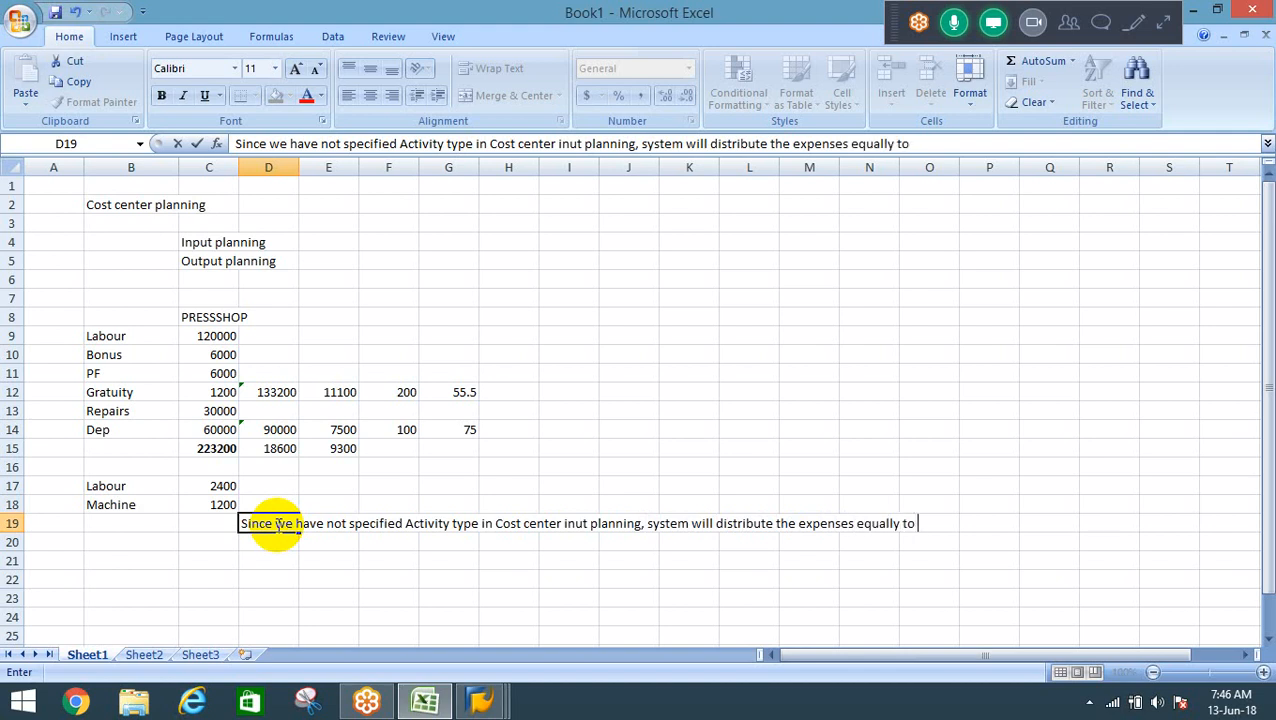
text(all activity typ)
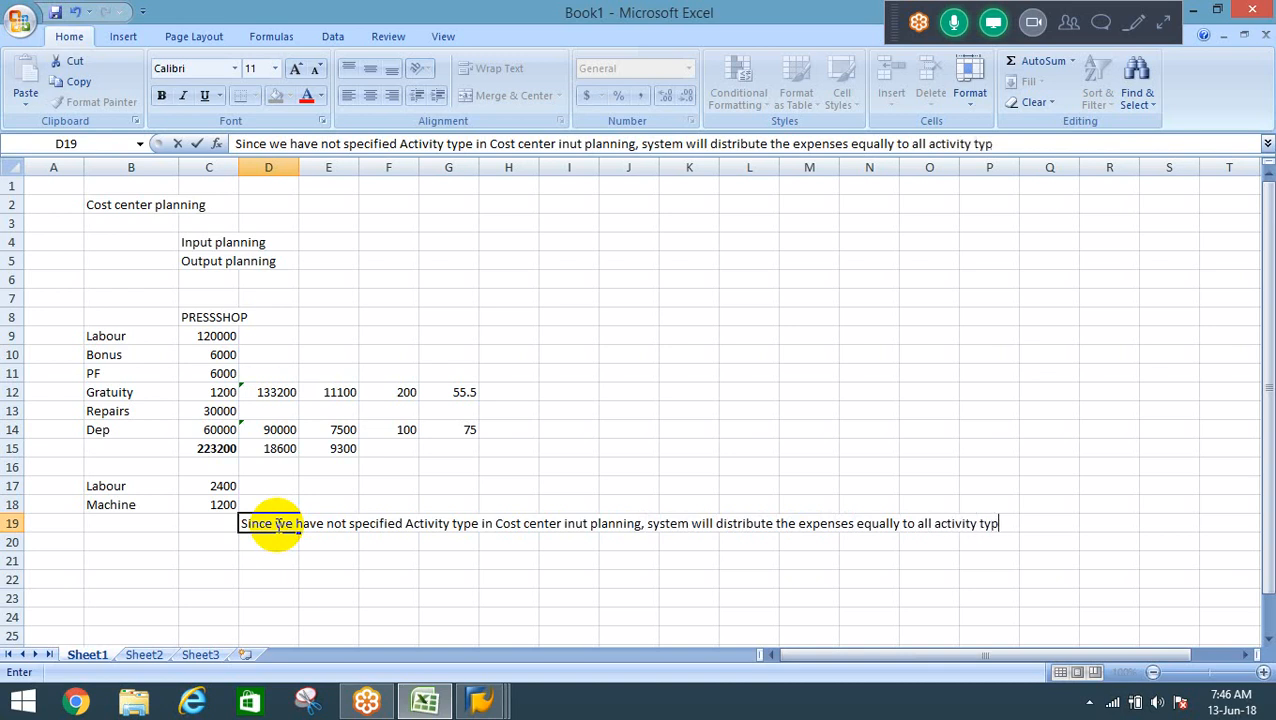
text(es.)
key(Return)
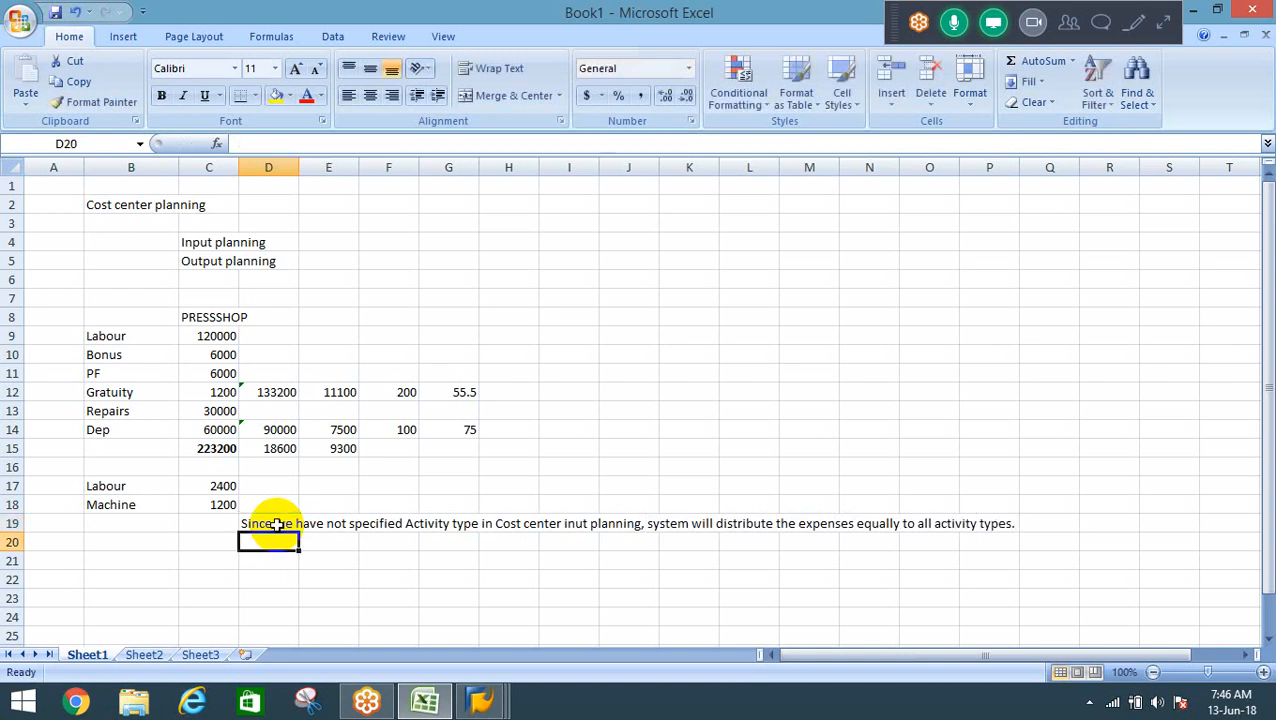
Enter the heading "Activity Independent planning" in B7 and make it bold.
click(127, 300)
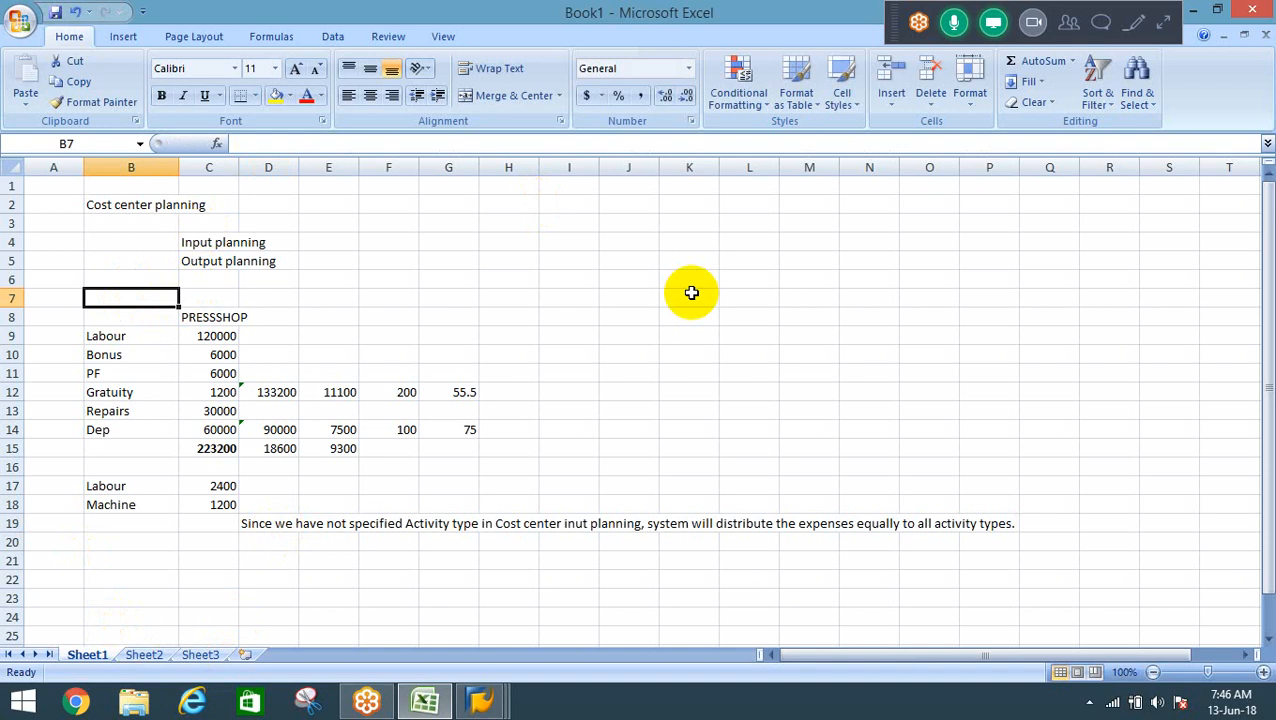
text(Activi)
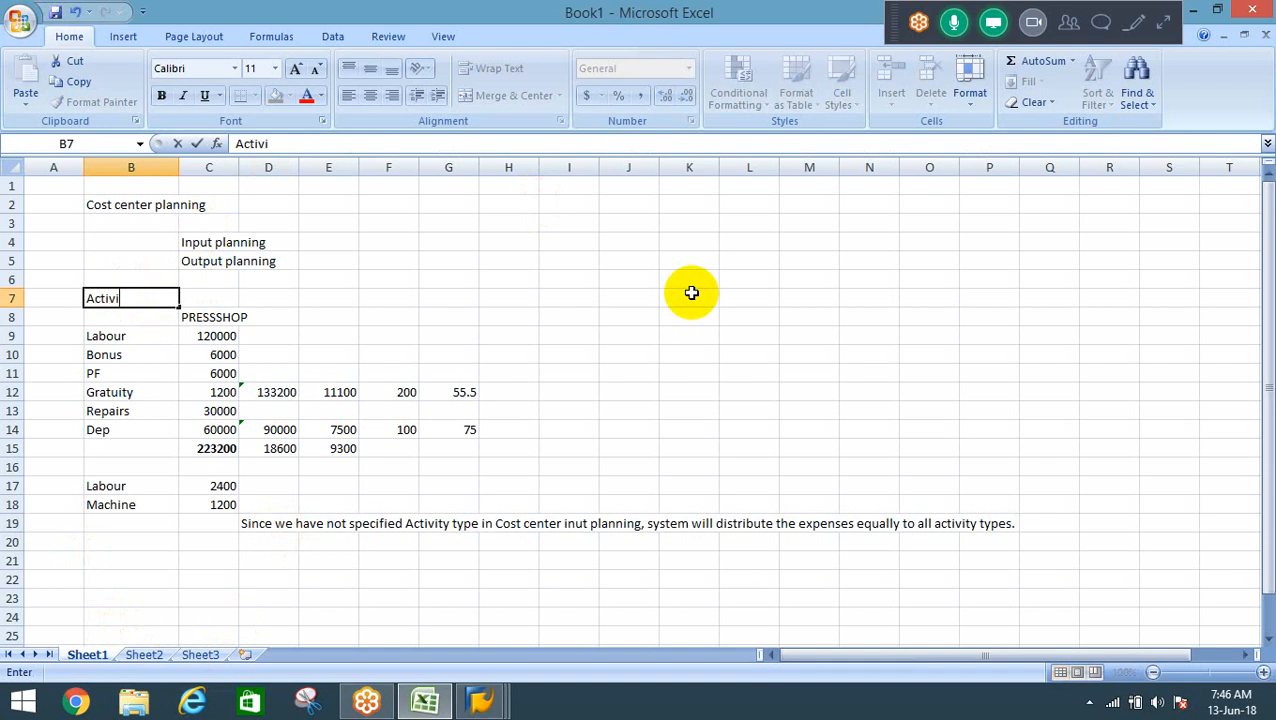
text(ty Indepe)
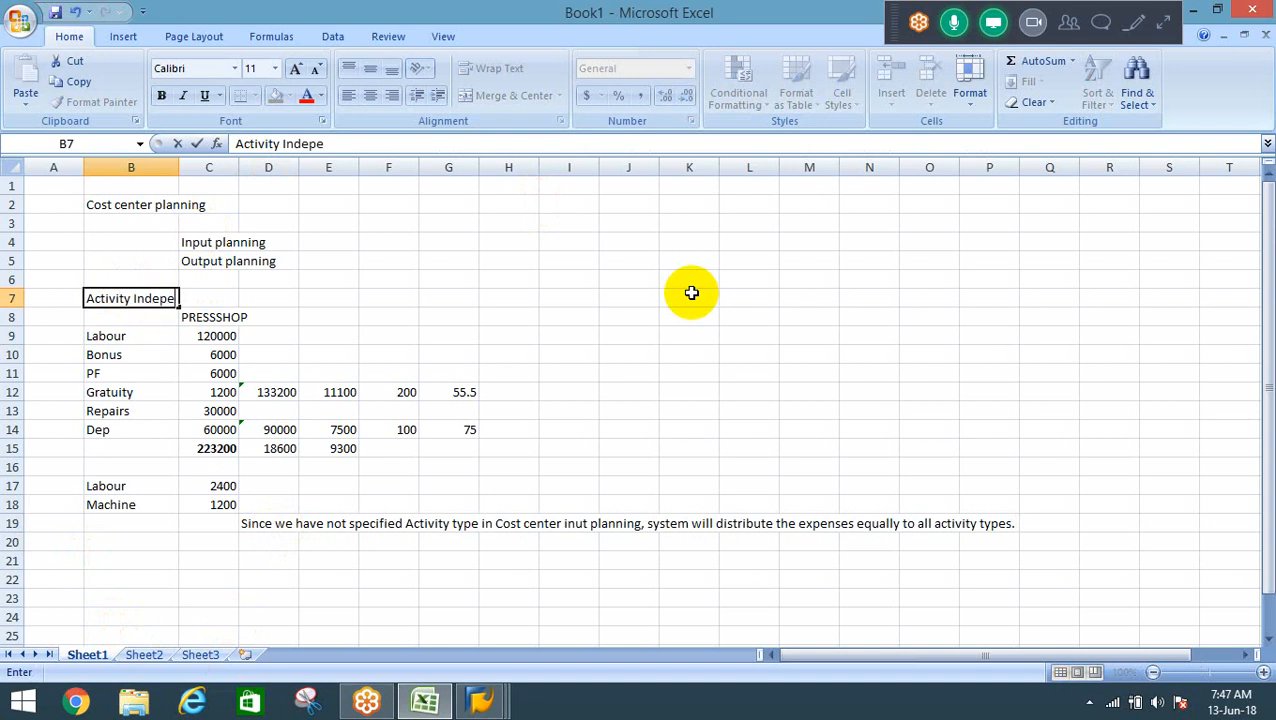
text(ndent planning)
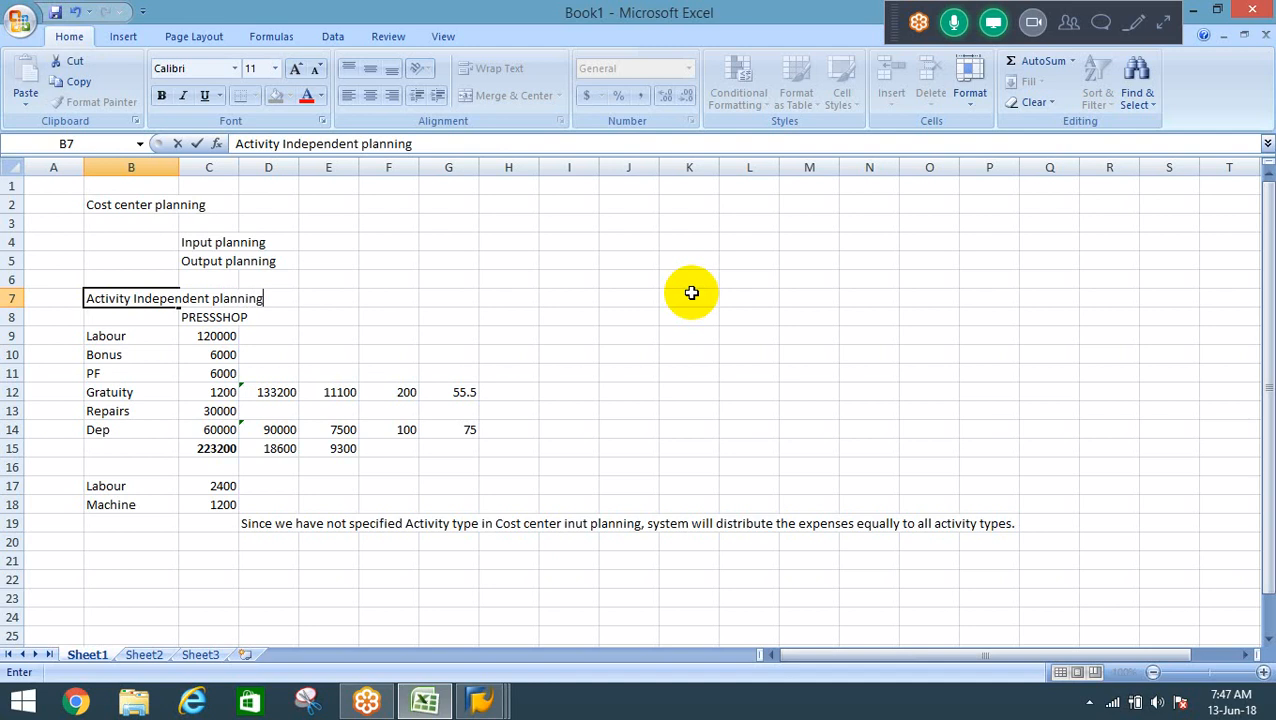
key(Return)
key(Up)
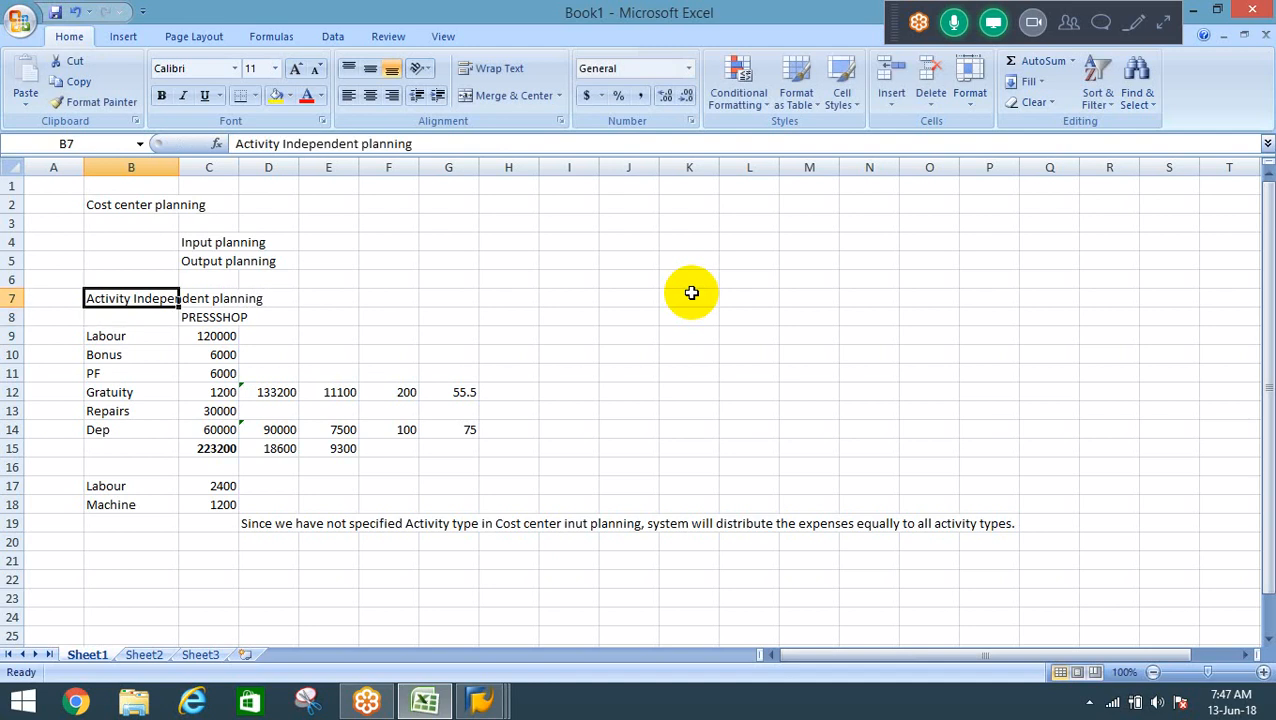
key(ctrl+b)
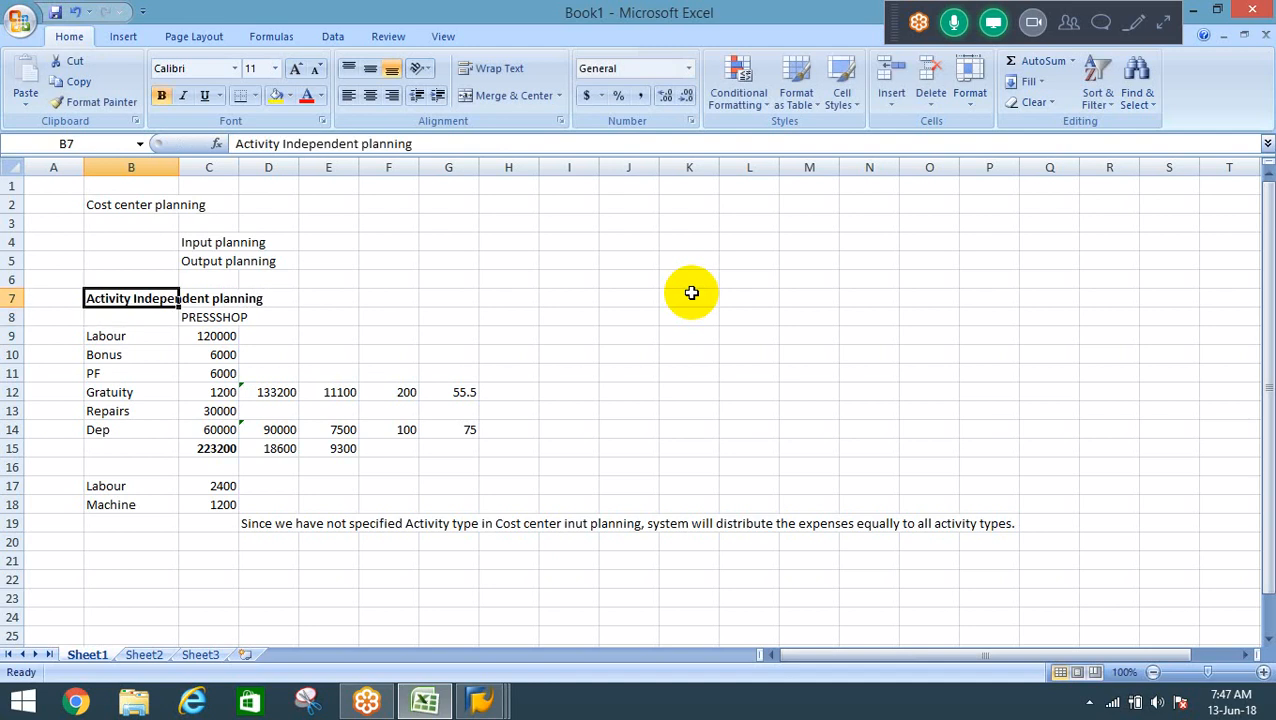
key(Down)
key(Down)
key(Down)
key(Down)
key(Down)
key(Down)
key(Down)
key(Down)
key(Down)
key(Down)
key(Down)
key(Down)
key(Down)
key(Down)
key(Down)
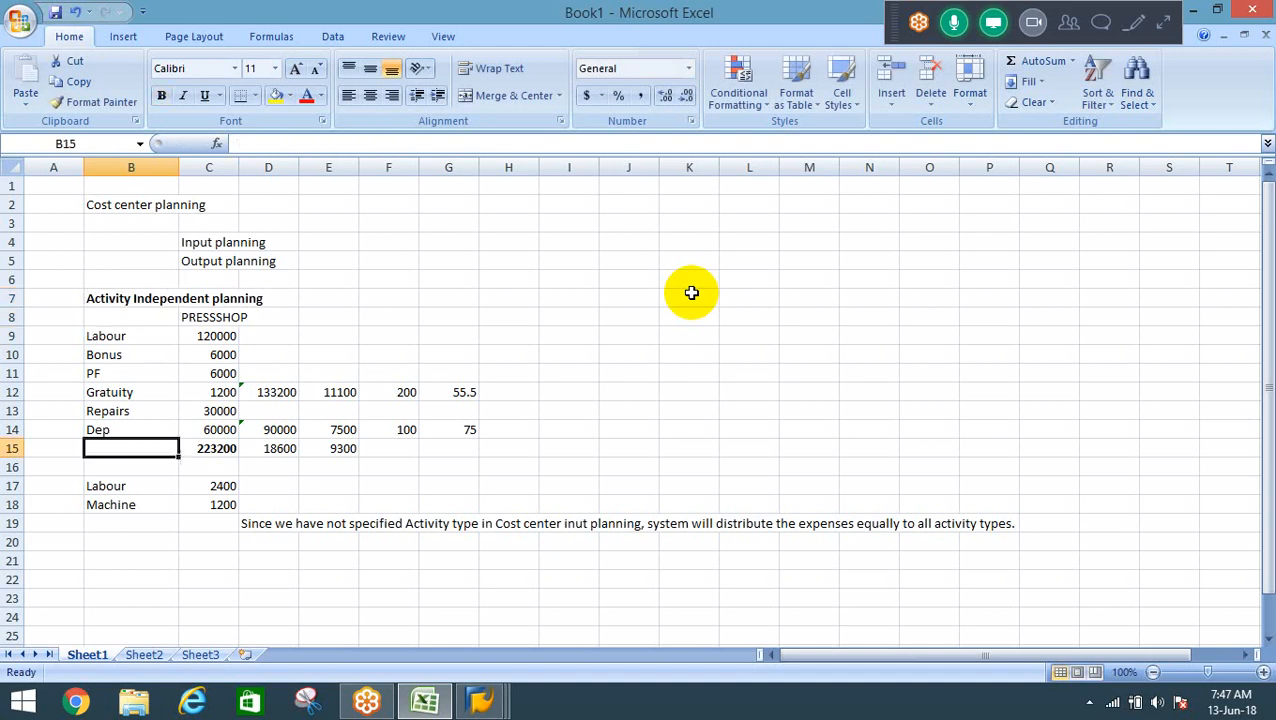
key(Down)
key(Down)
key(Down)
key(Down)
key(Down)
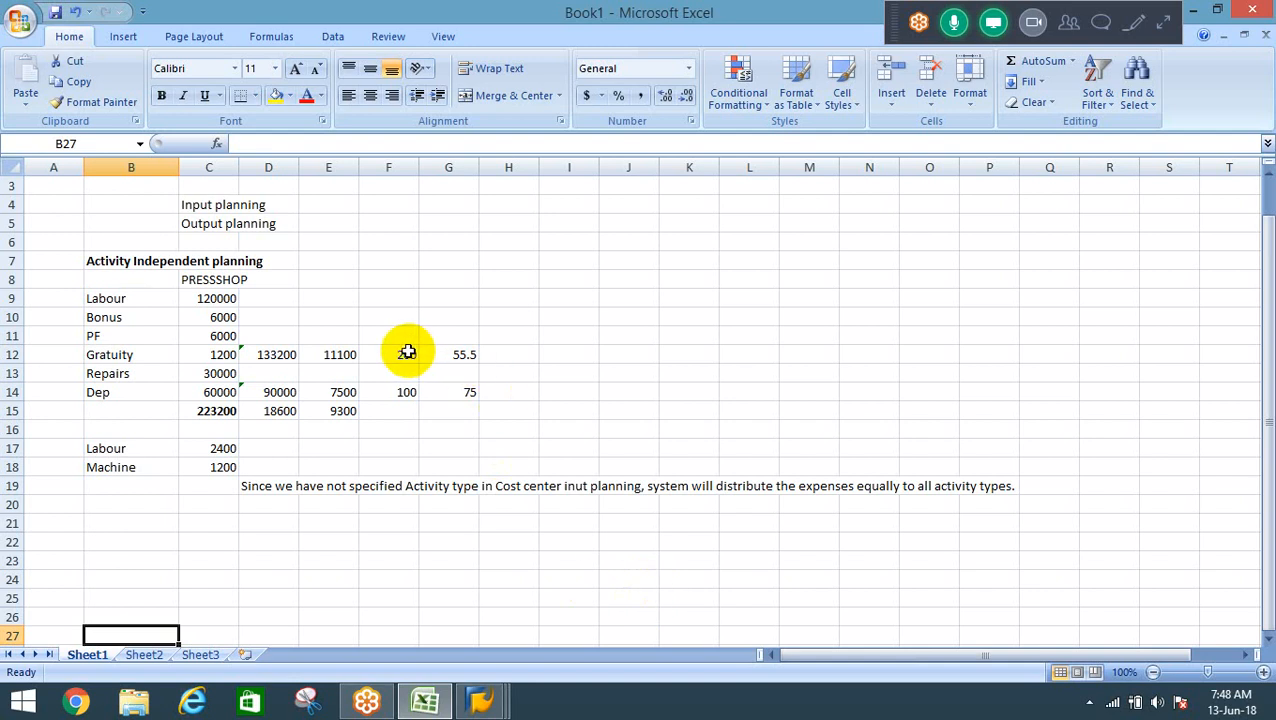
Switch to the SAP Actual Cost Splitting session and execute the splitting for cost center PRESSSHOP with Test Run turned off.
click(270, 355)
drag(270, 355, 456, 419)
click(481, 700)
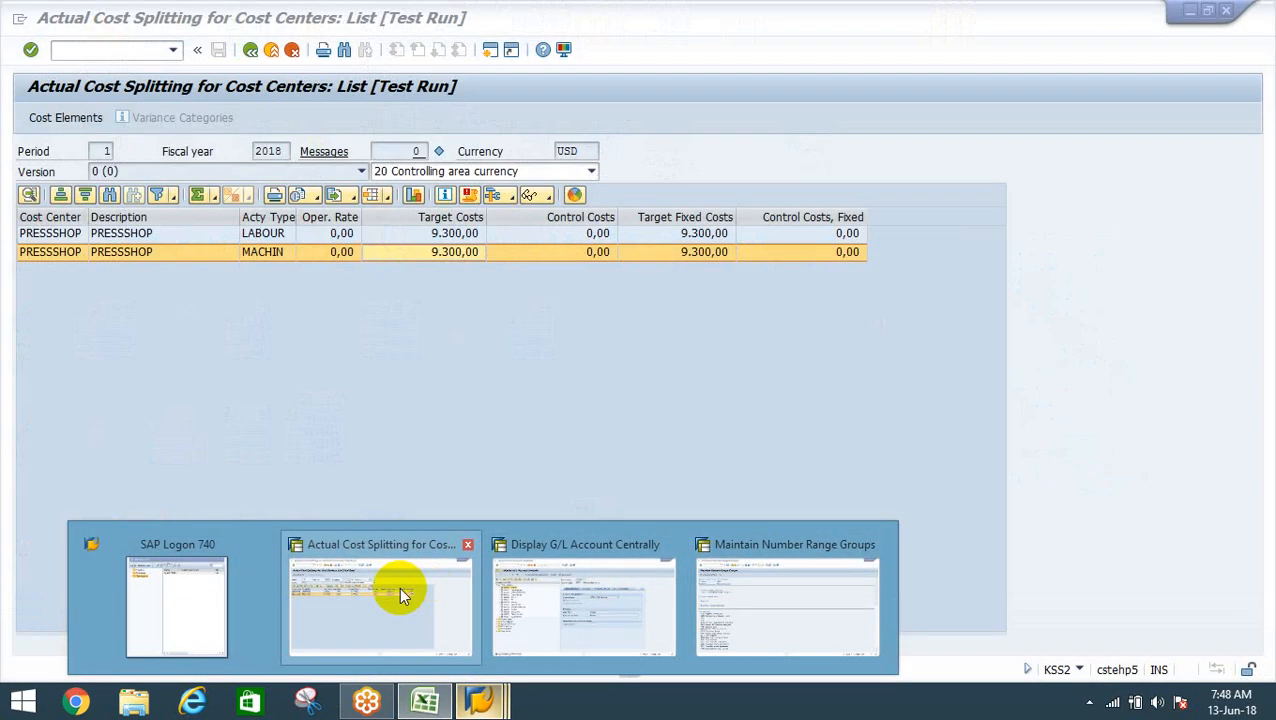
click(399, 589)
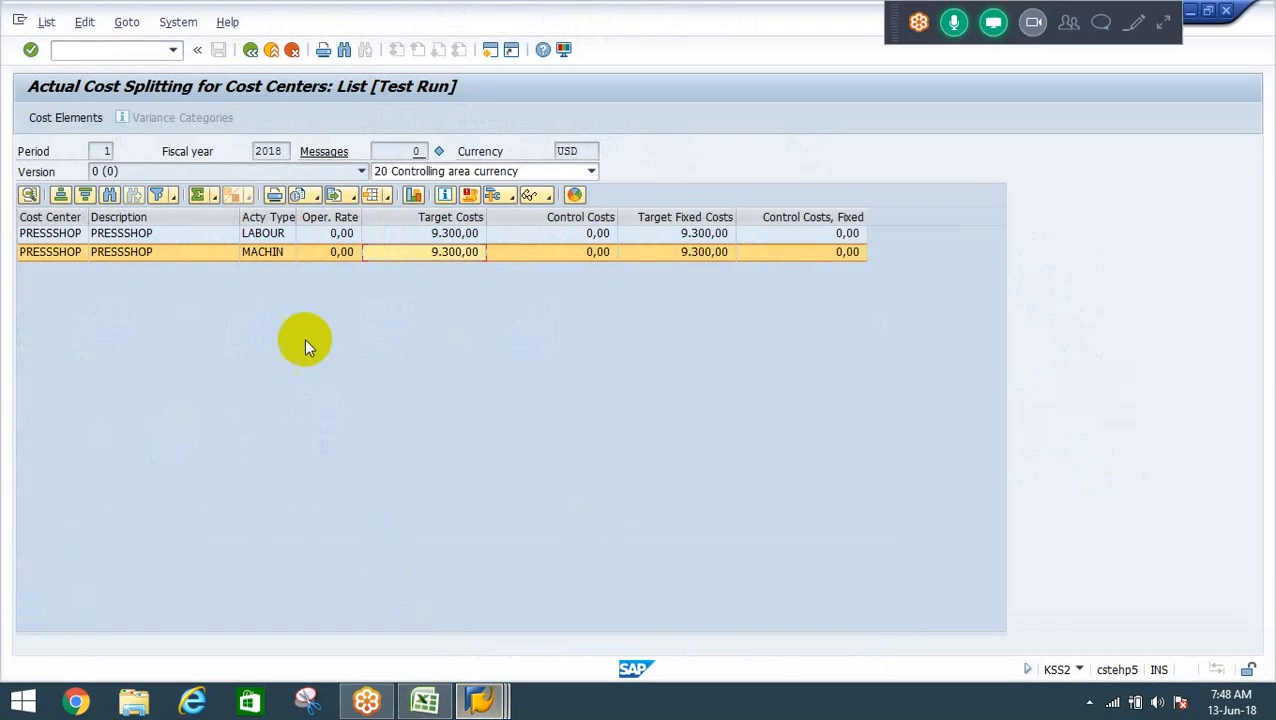
click(252, 50)
click(55, 382)
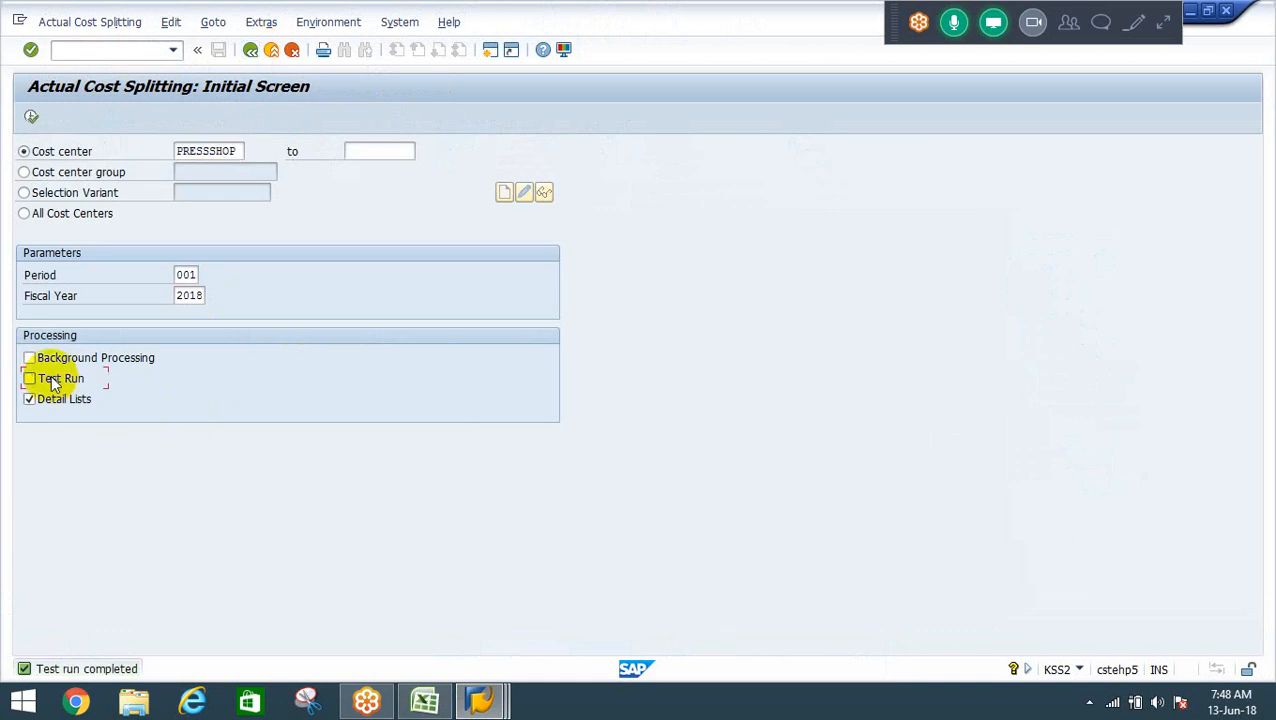
click(32, 118)
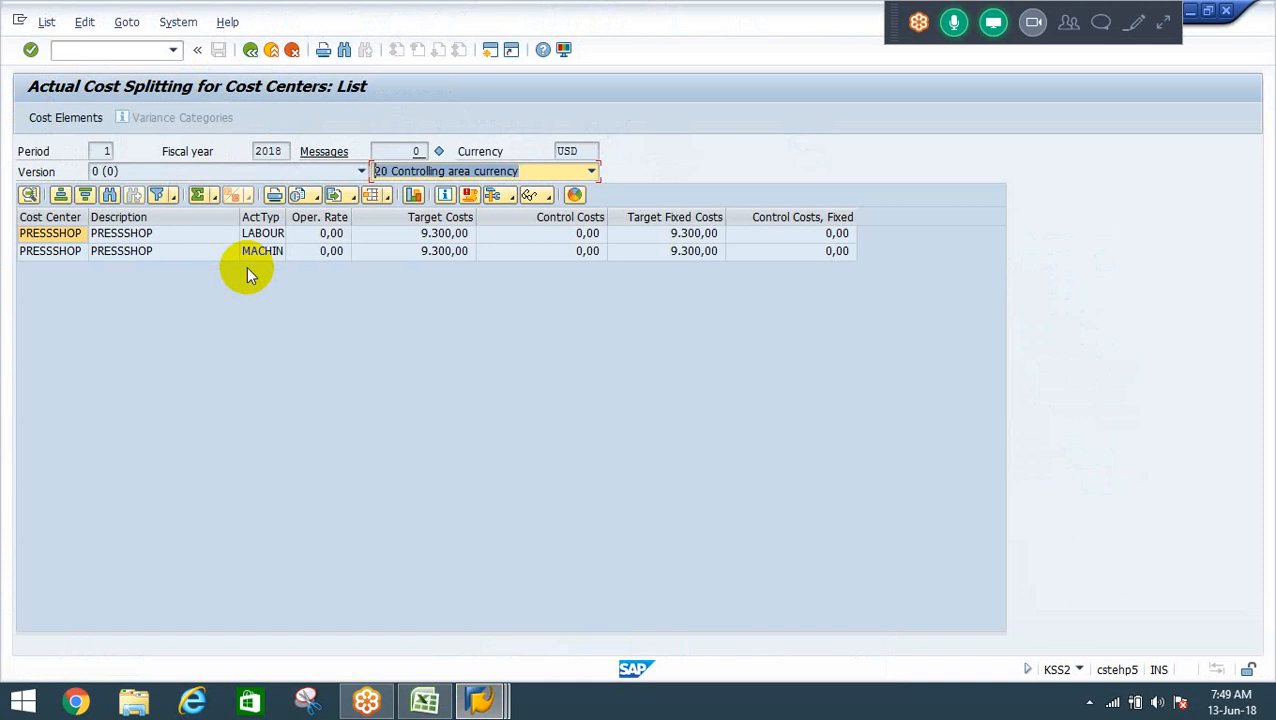
Compare the split costs in controlling object currency and controlling area currency, and exit to SAP Easy Access.
click(447, 169)
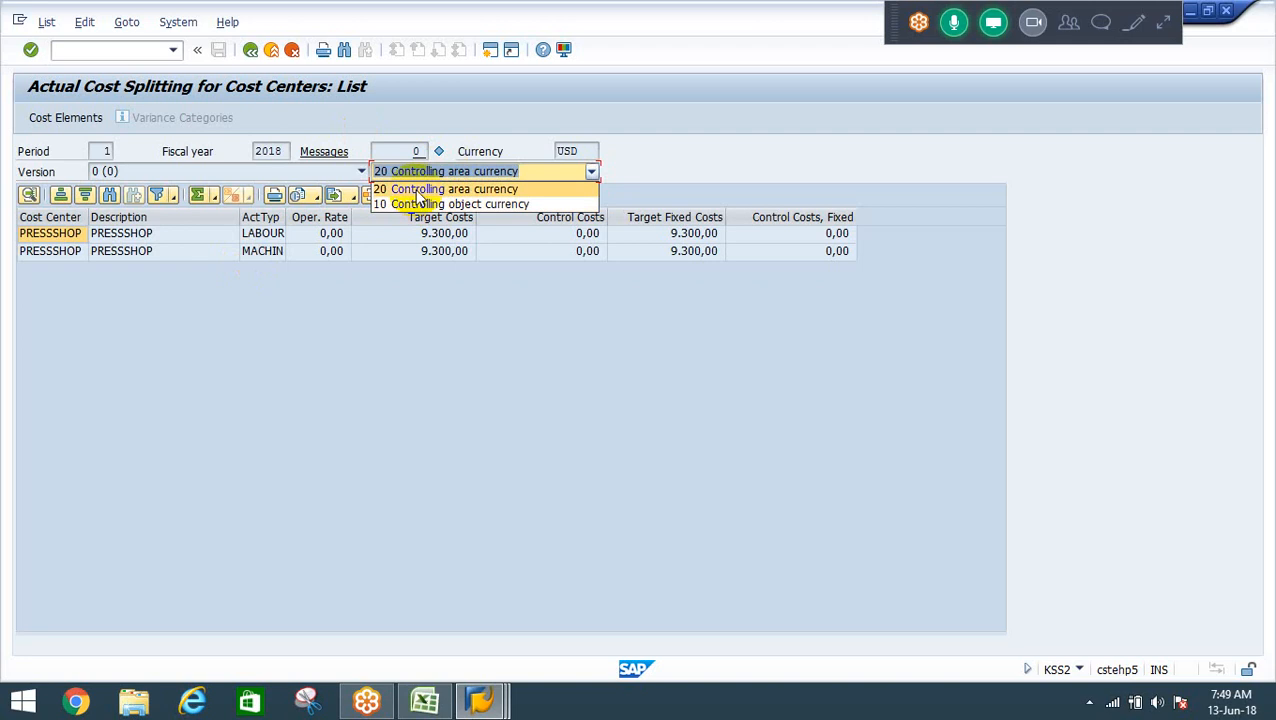
click(435, 205)
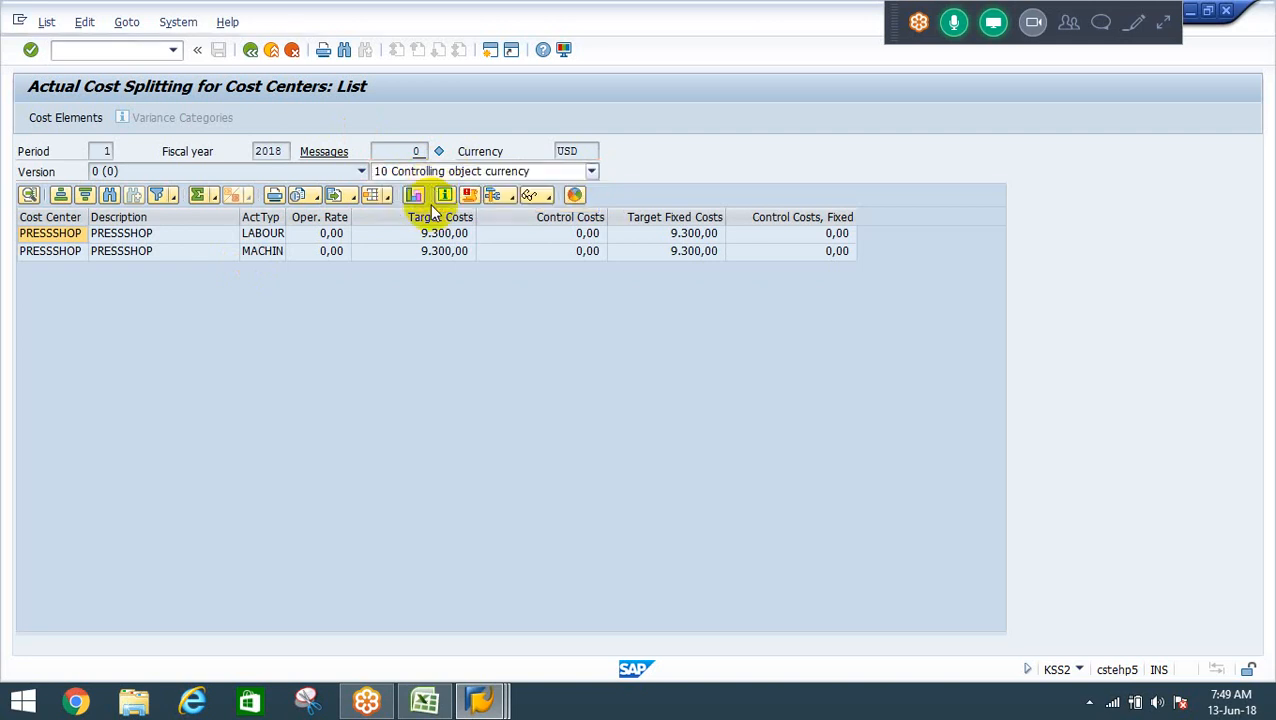
click(419, 177)
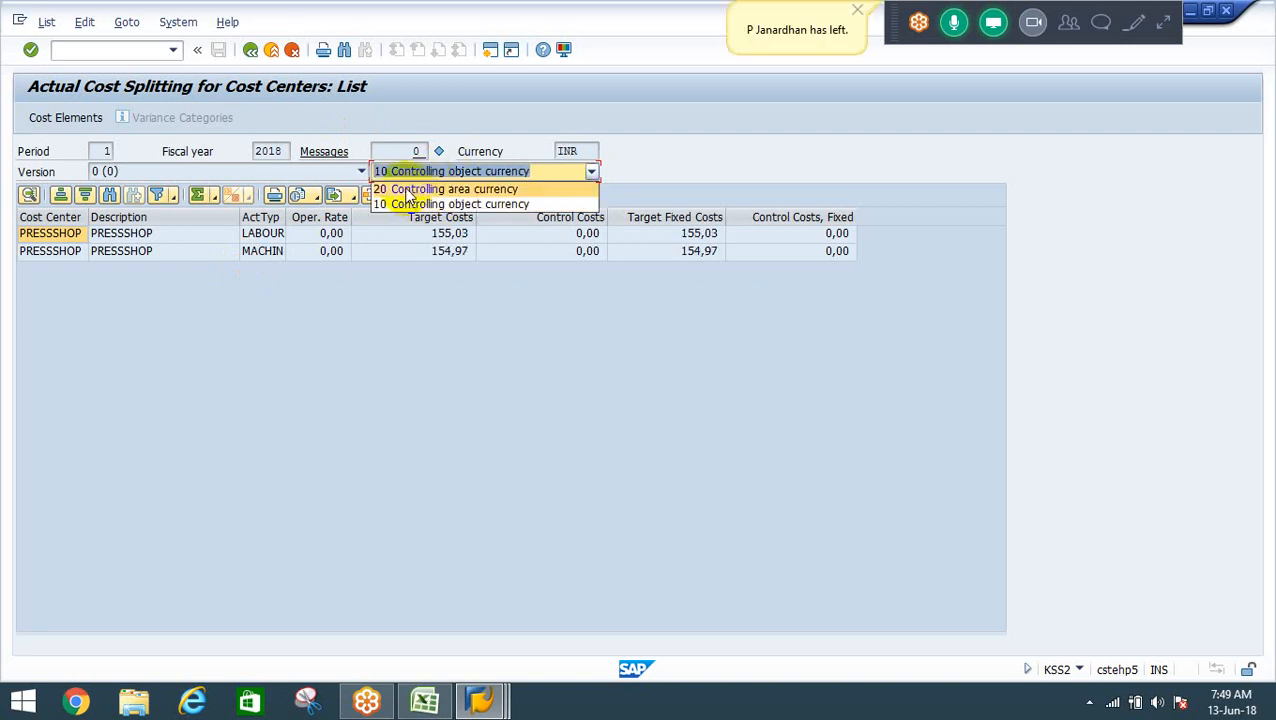
click(415, 190)
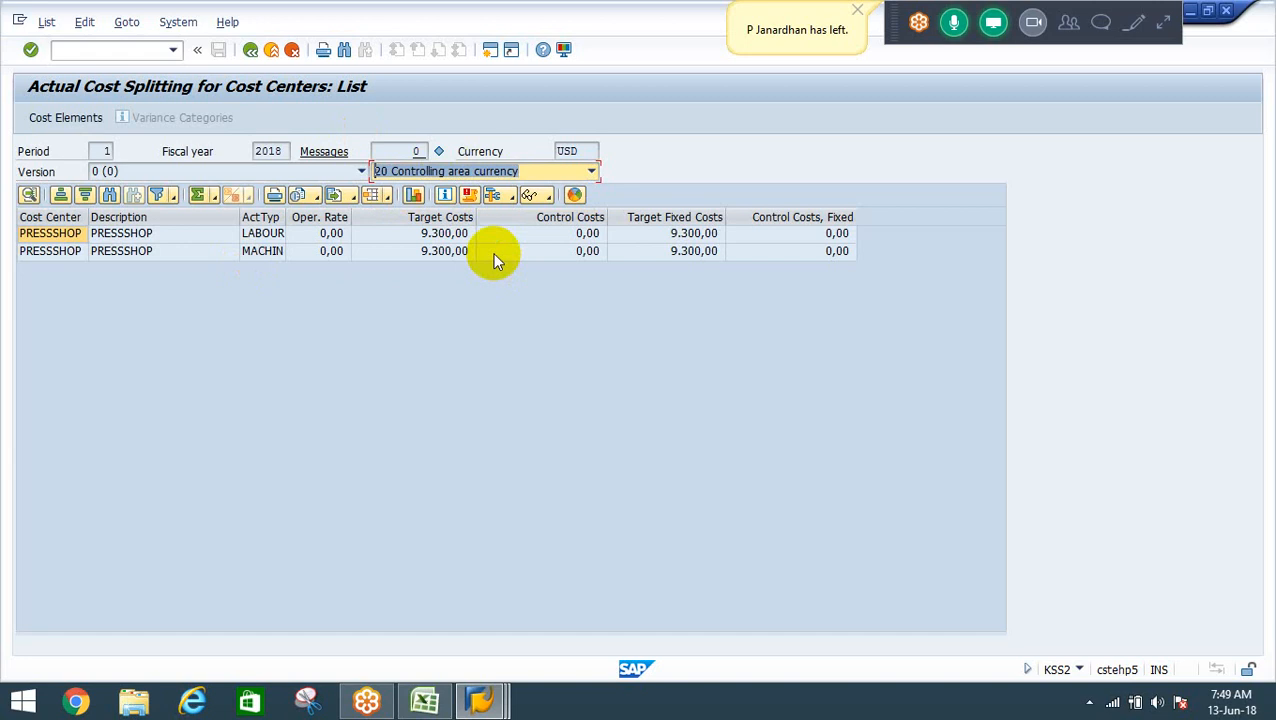
click(270, 52)
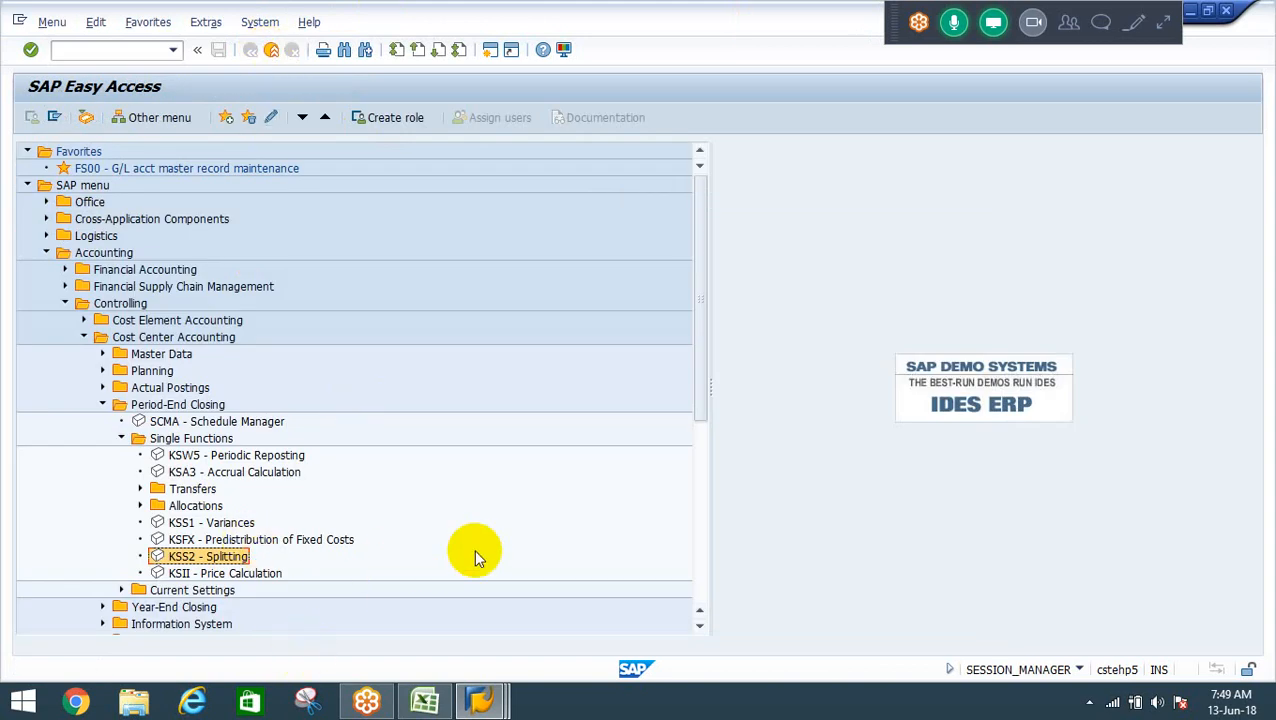
key(Down)
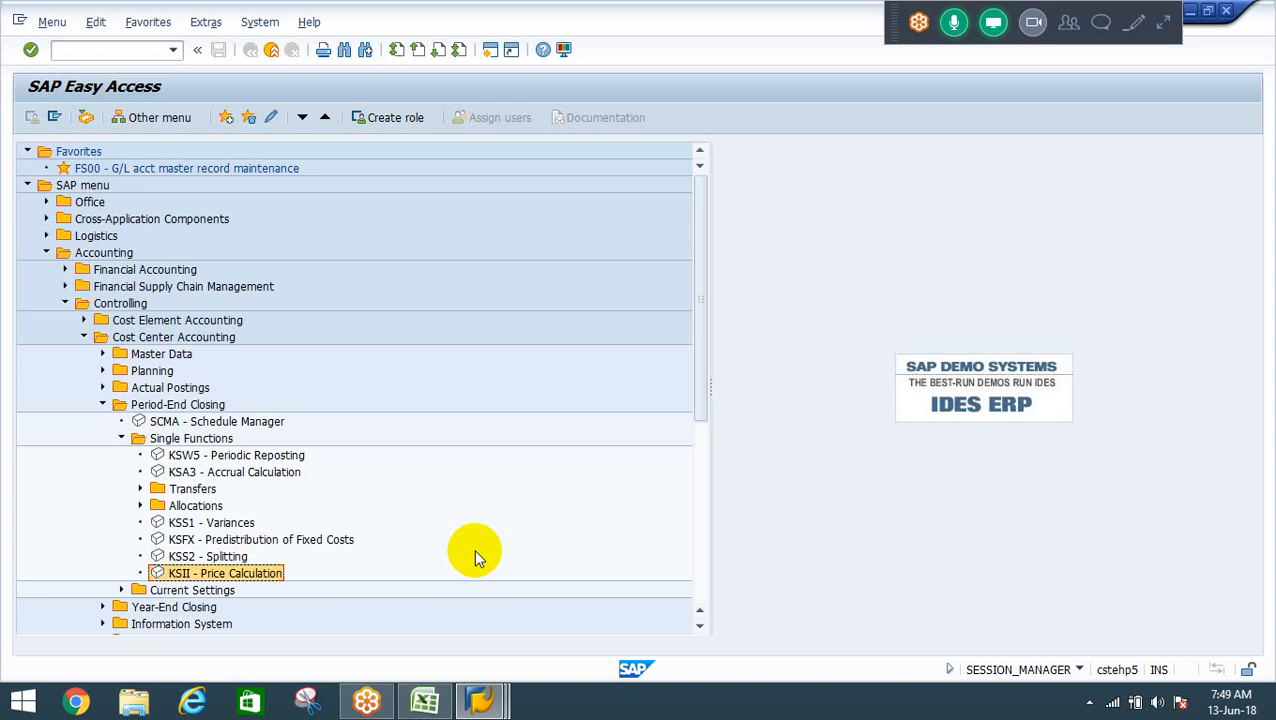
click(545, 549)
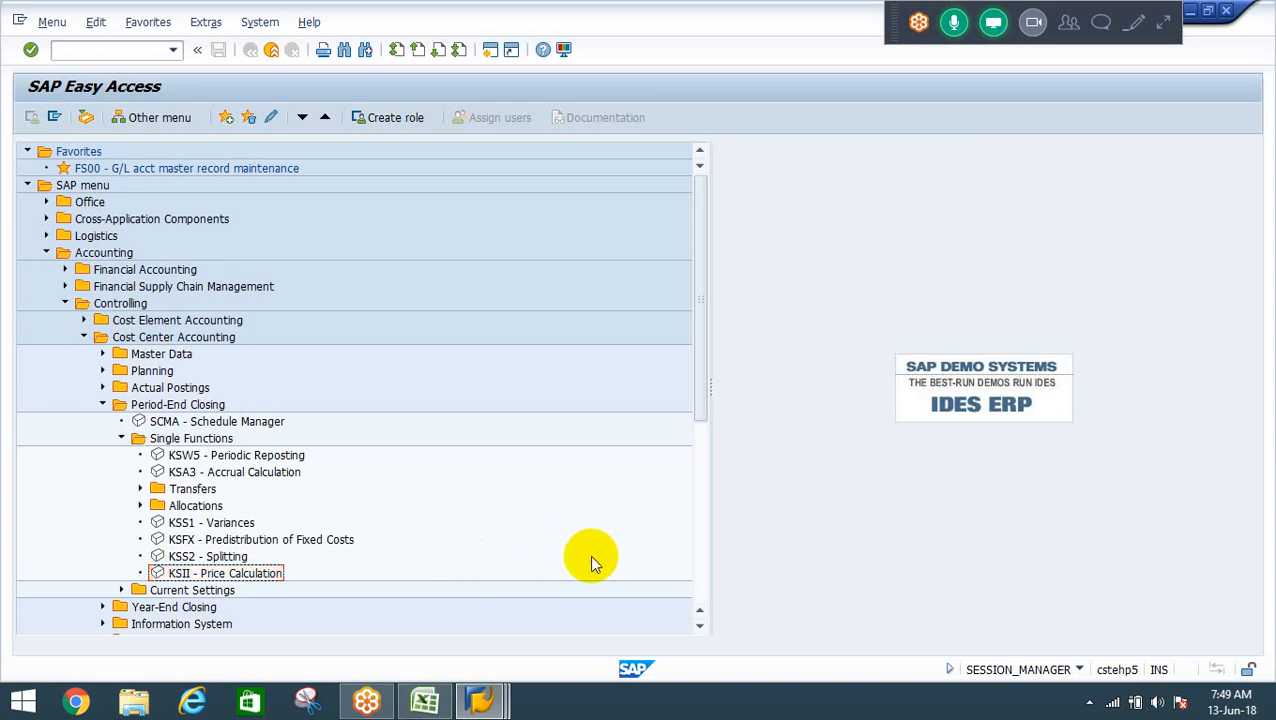
right_click(592, 557)
click(592, 557)
right_click(591, 560)
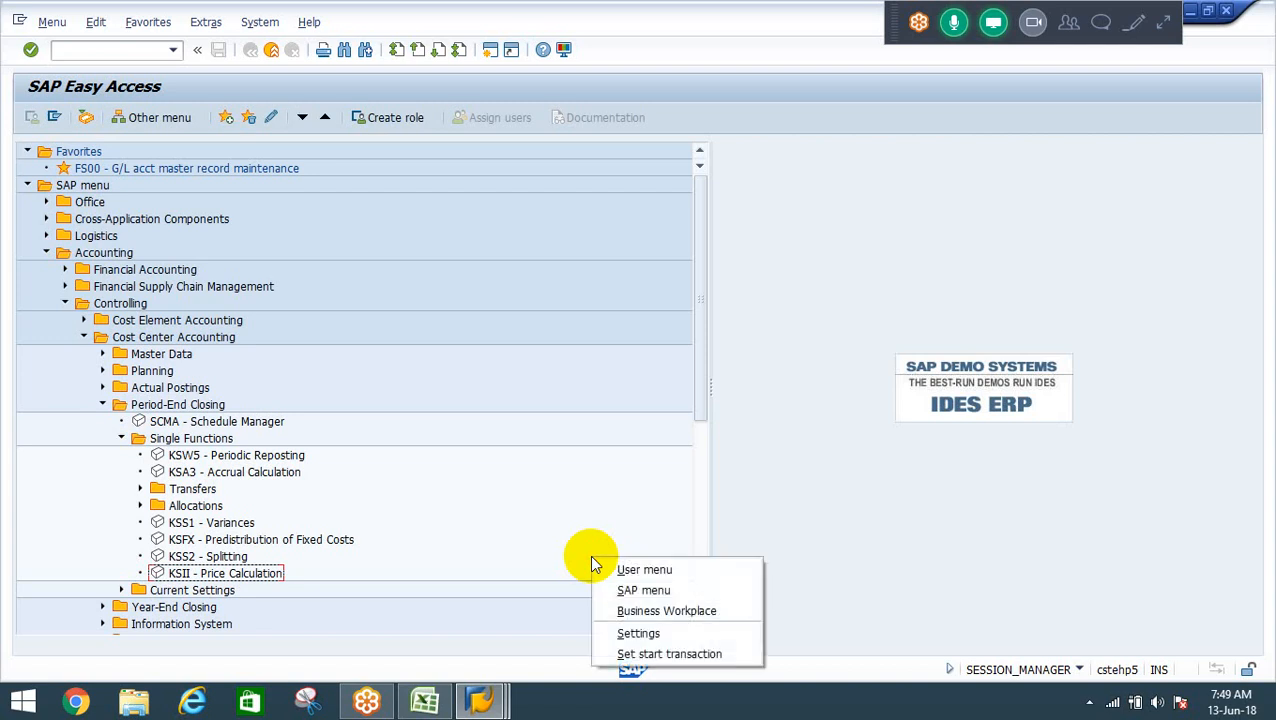
click(591, 560)
right_click(591, 560)
click(591, 563)
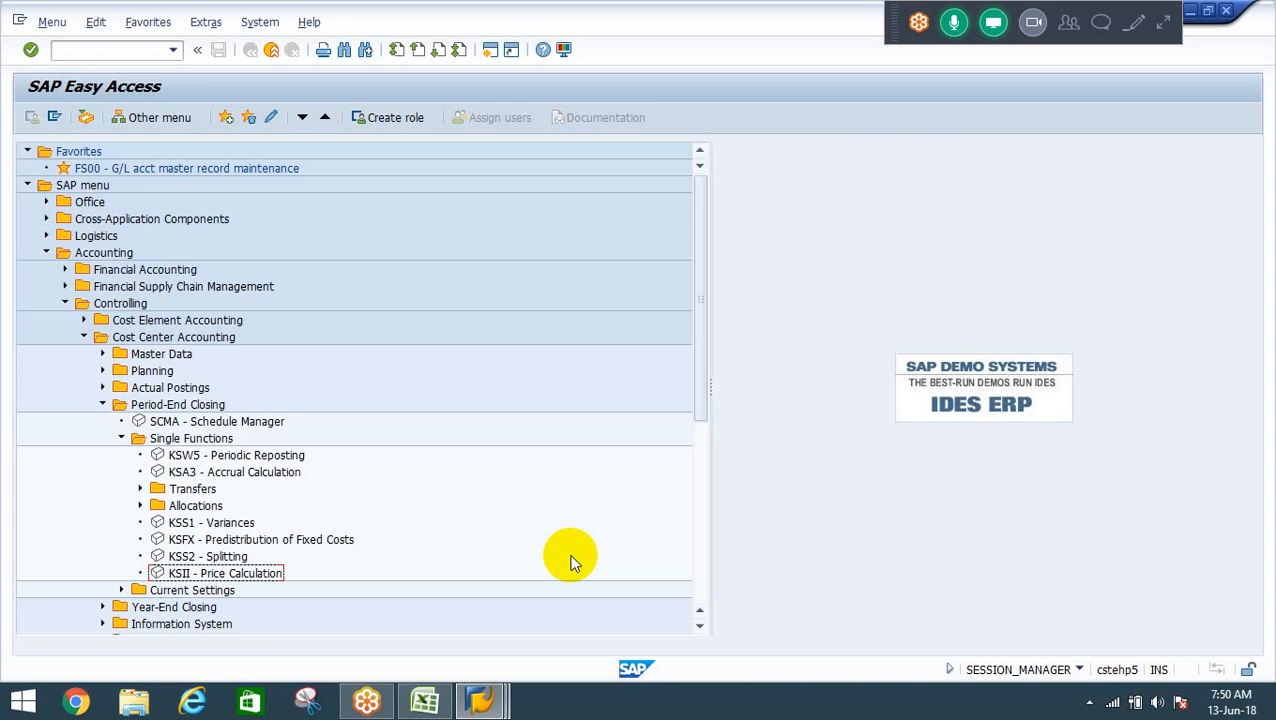
click(182, 575)
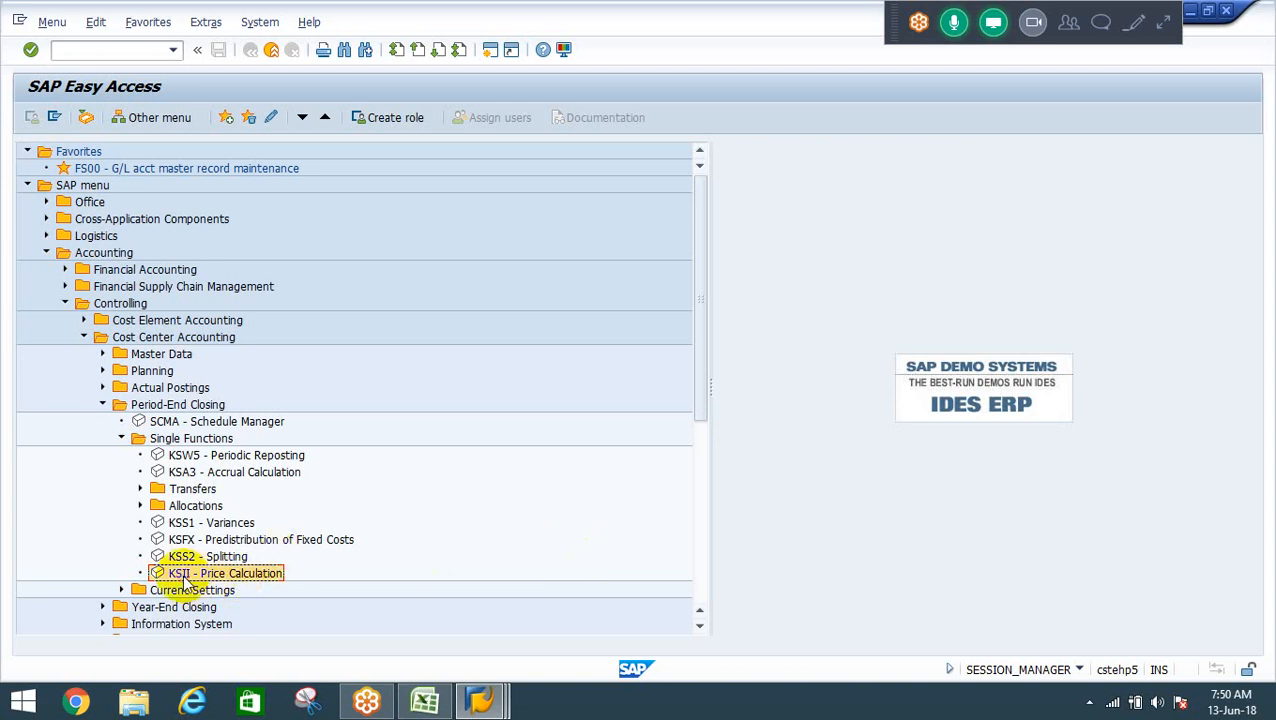
key(Up)
key(Up)
key(Up)
key(Up)
key(Right)
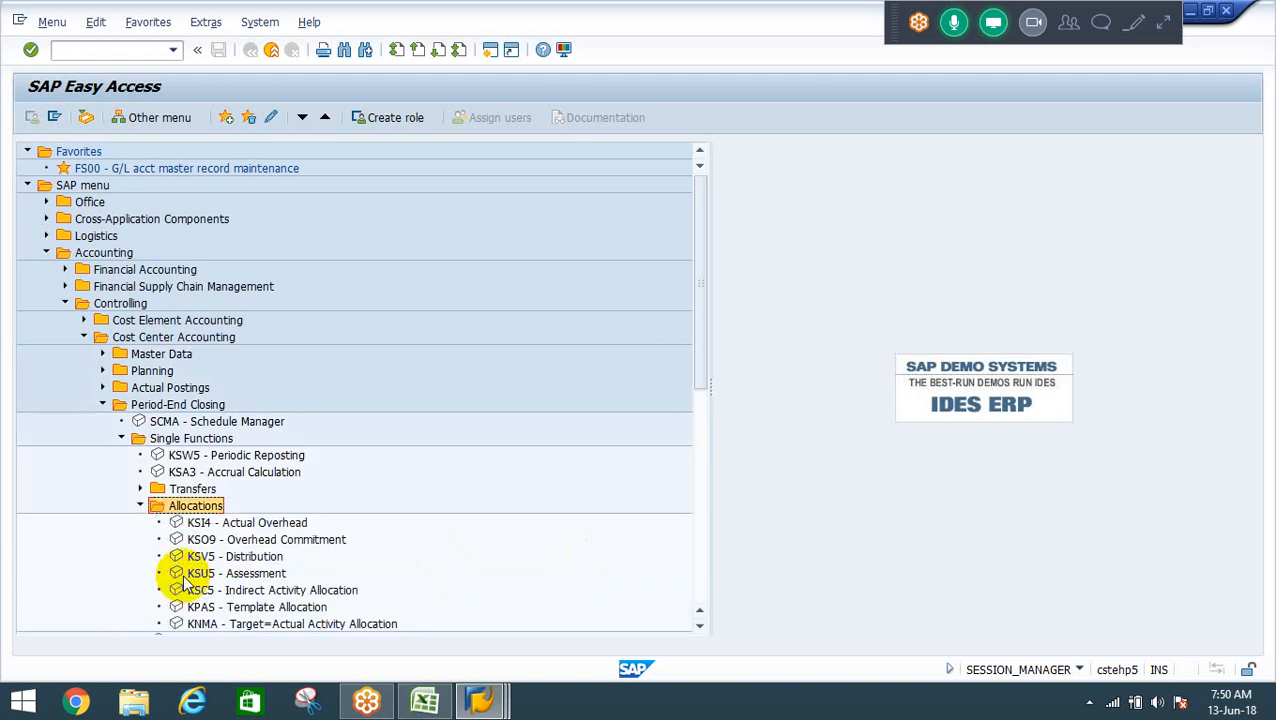
key(Left)
key(Up)
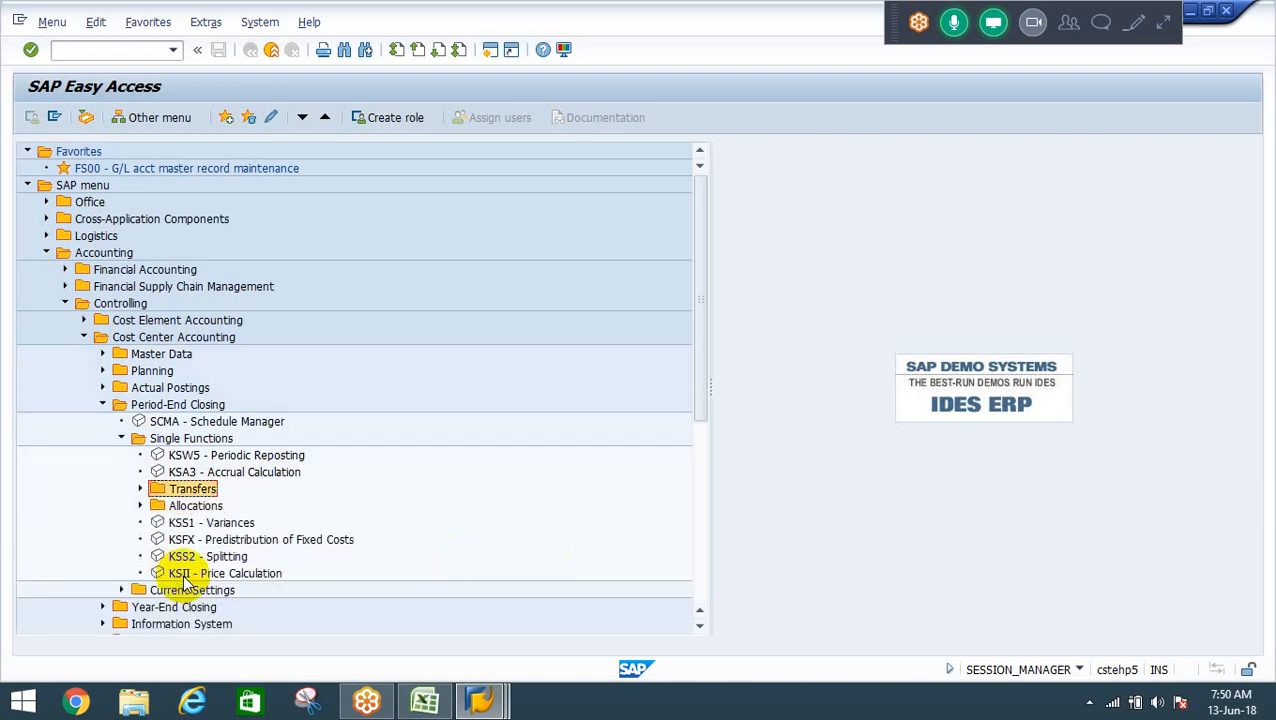
Collapse the Single Functions folder under Period-End Closing.
key(Up)
key(Up)
key(Up)
key(Left)
key(Down)
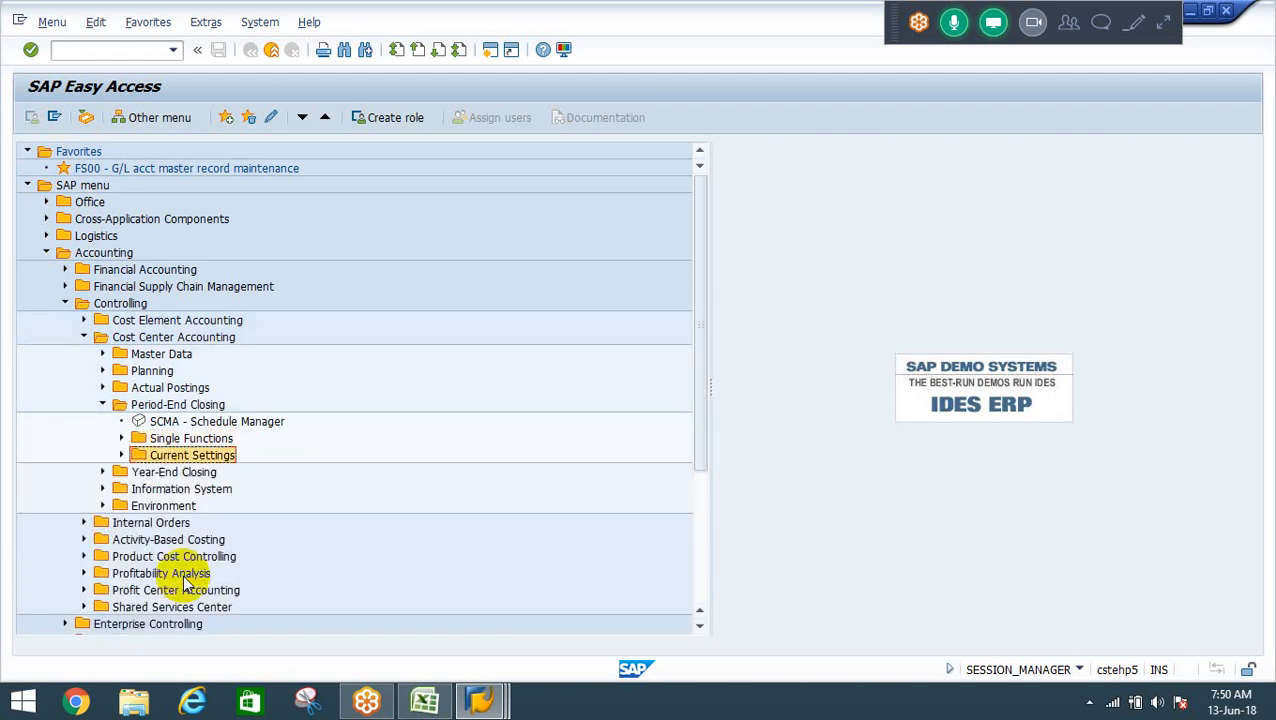
Expand the Actual Postings folder under Cost Center Accounting and the Actual Price folder inside it.
key(Up)
key(Up)
key(Up)
key(Up)
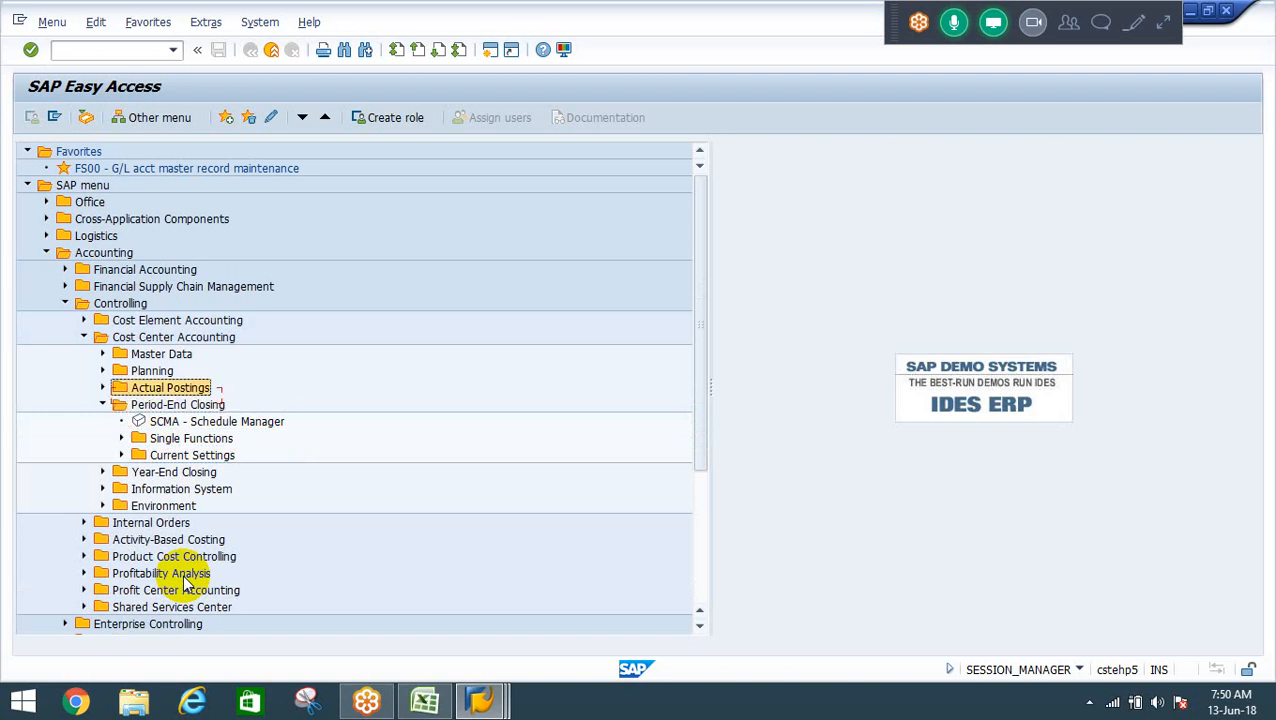
key(Right)
key(Down)
key(Down)
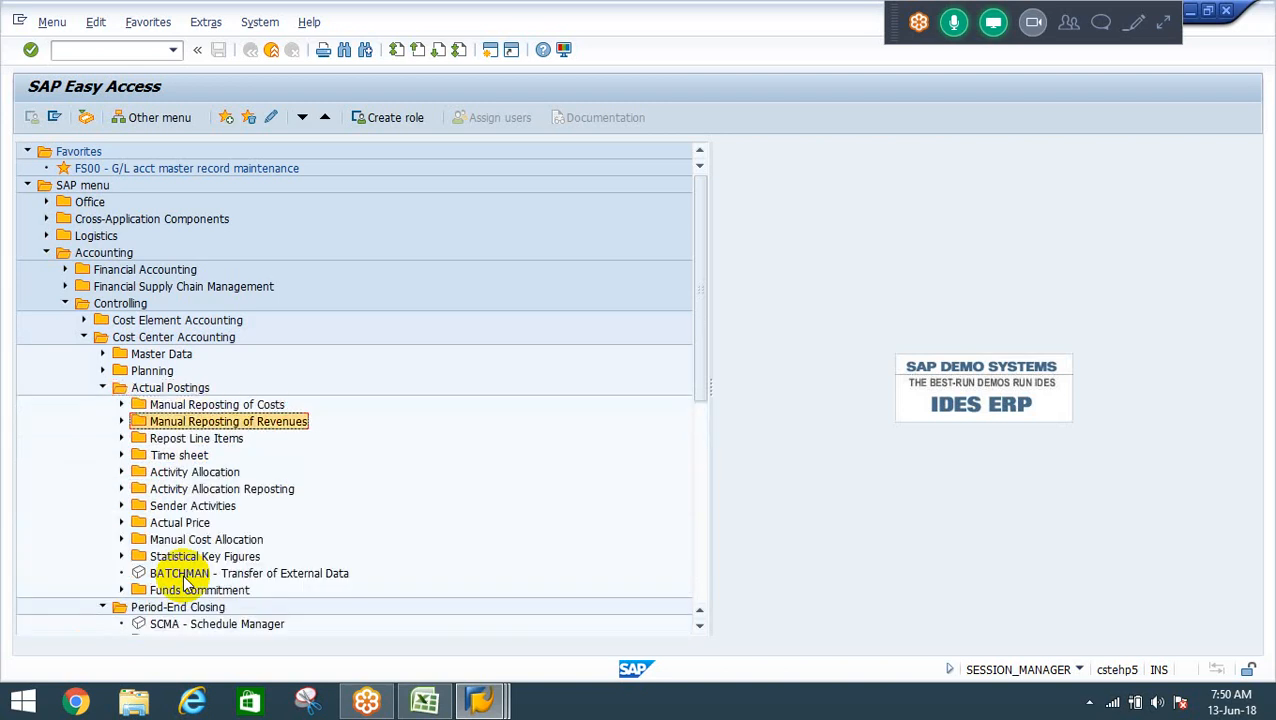
key(Down)
key(Down)
key(Down)
key(Down)
key(Down)
key(Down)
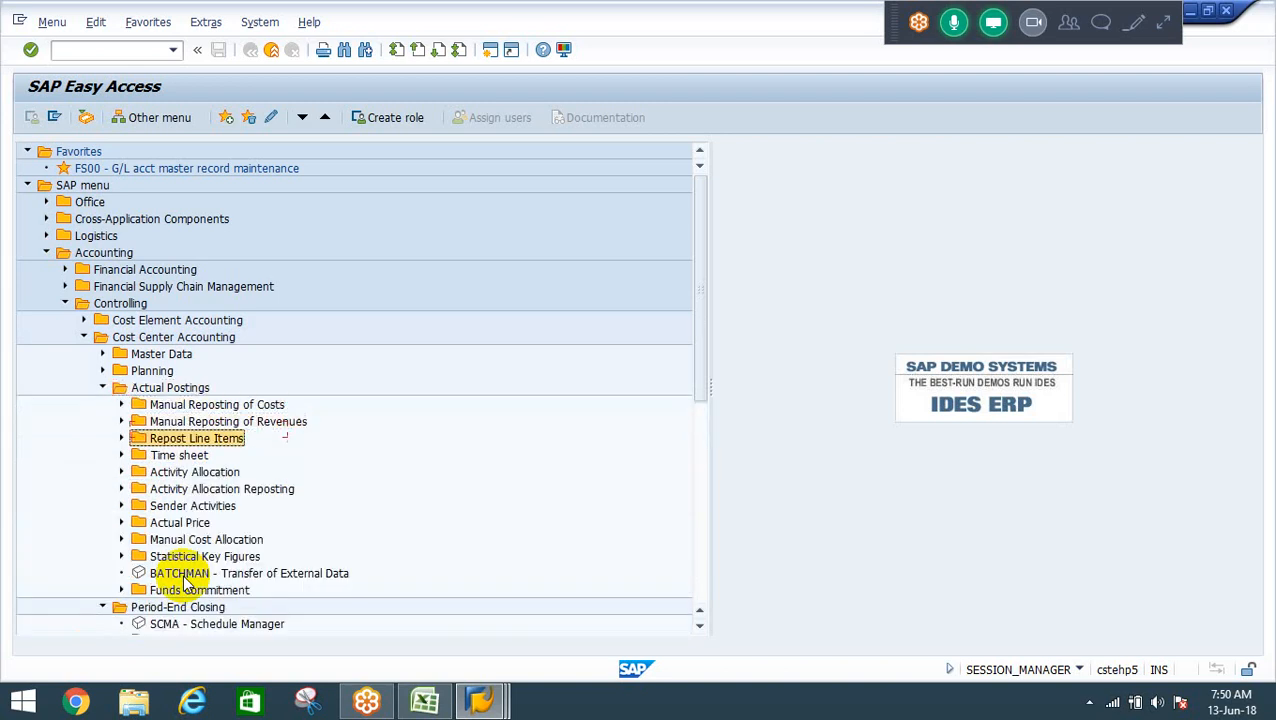
key(Right)
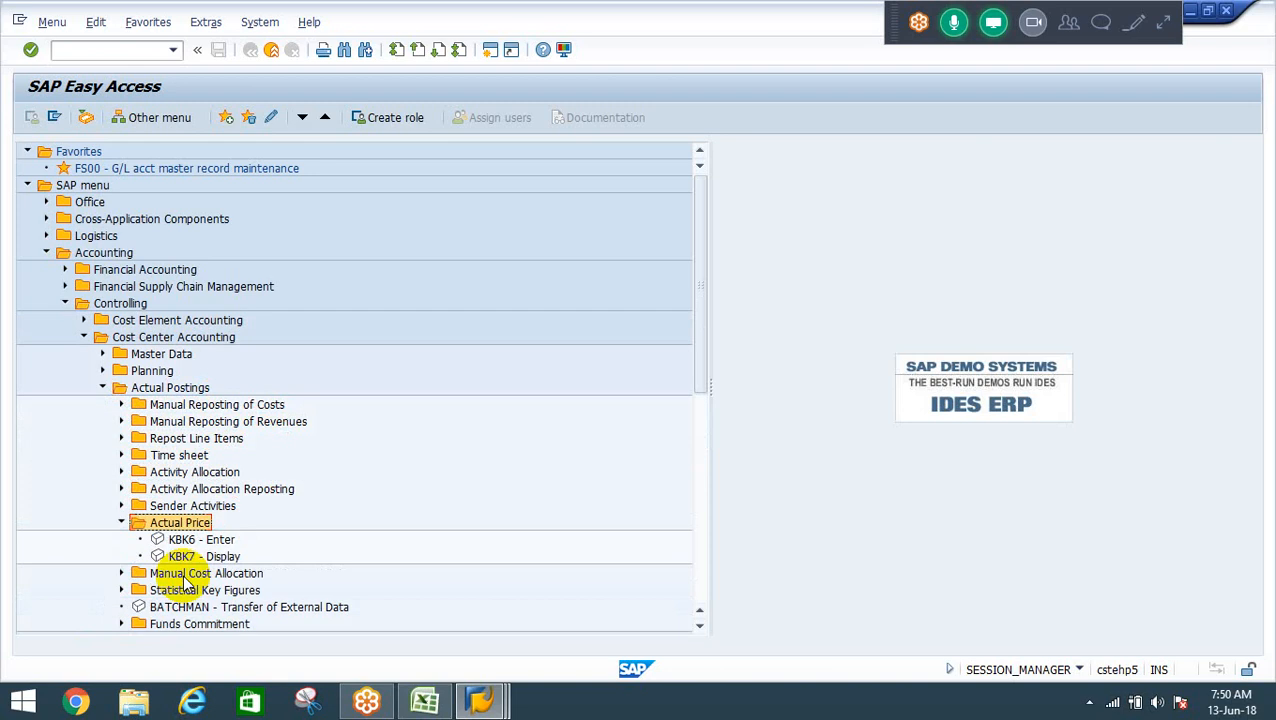
Collapse the Actual Price folder and its parent Actual Postings folder under Cost Center Accounting.
key(Left)
key(Down)
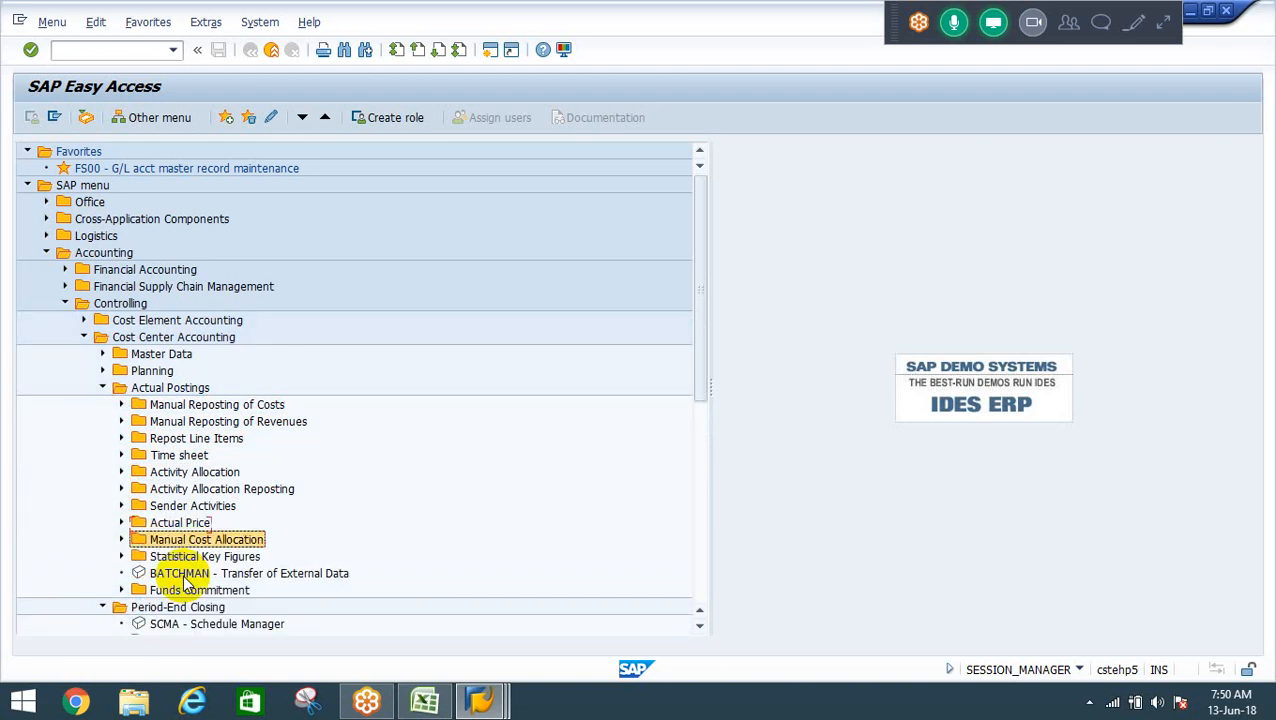
key(Up)
key(Up)
key(Up)
key(Up)
key(Up)
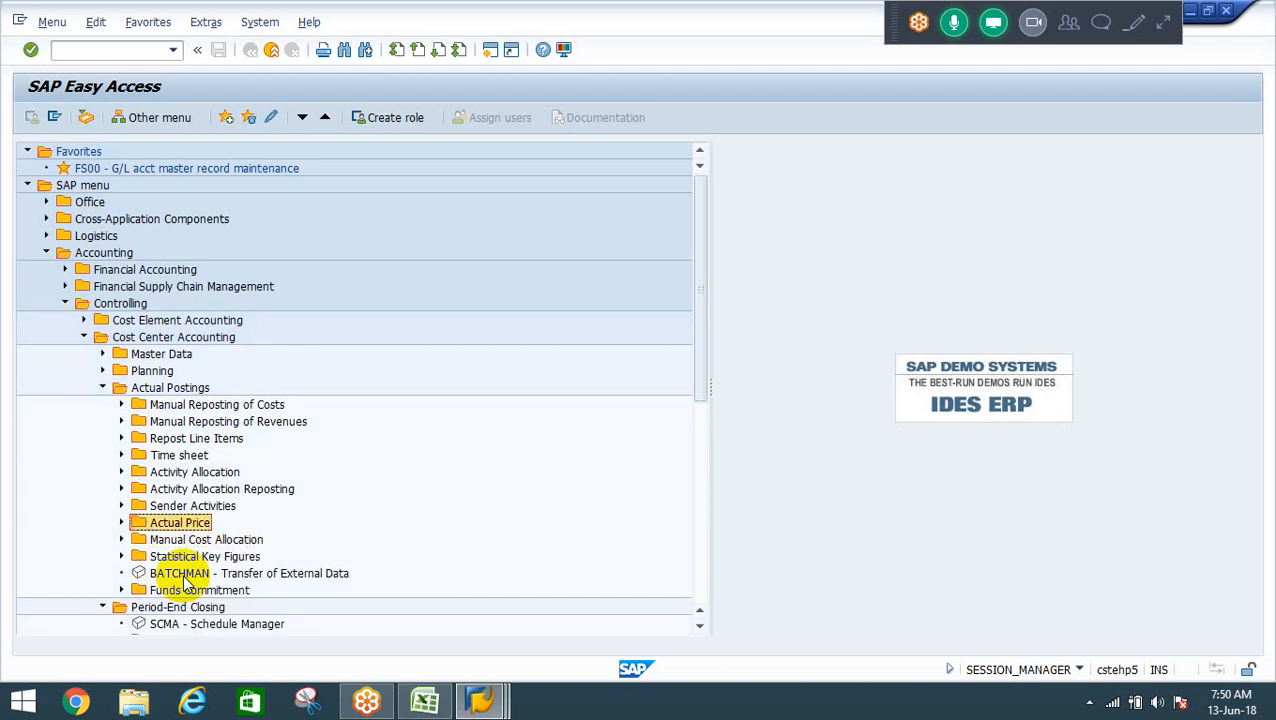
key(Up)
key(Up)
key(Up)
key(Up)
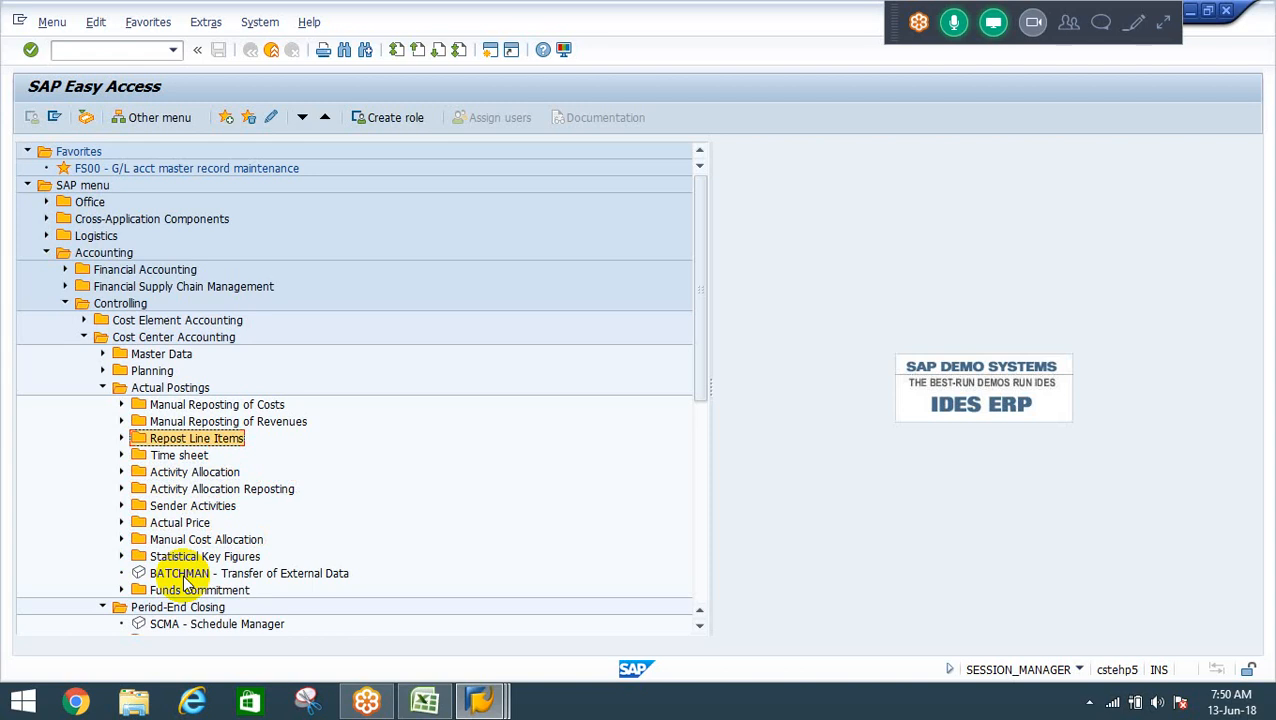
key(Left)
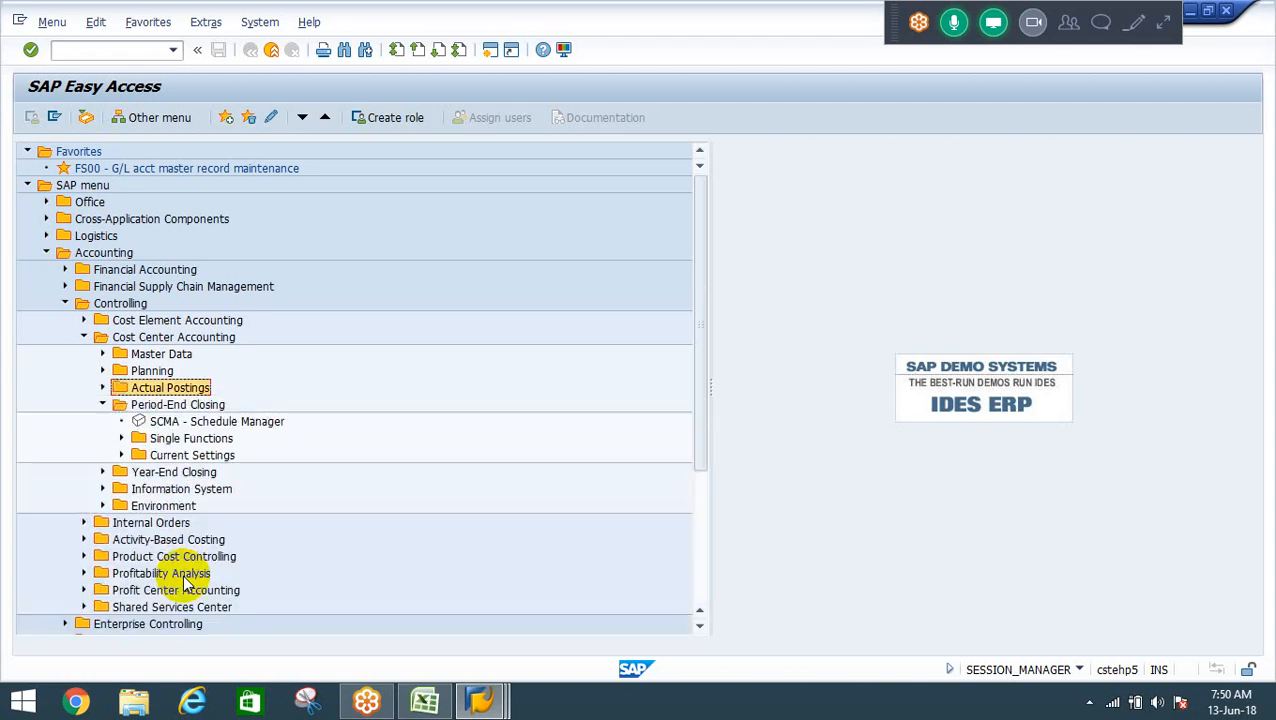
Browse the Planning folder under Cost Center Accounting, including Activity Output/Prices, and collapse it again.
key(Up)
key(Right)
key(Down)
key(Down)
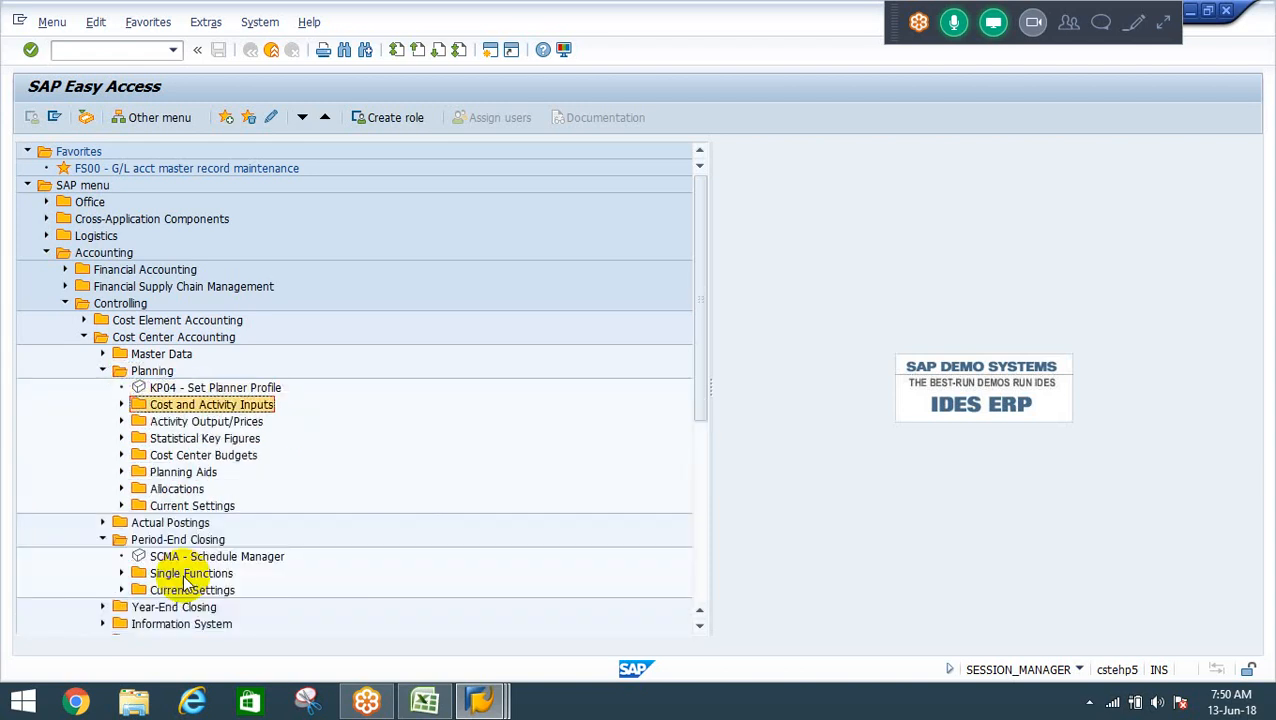
key(Down)
key(Down)
key(Down)
key(Down)
key(Down)
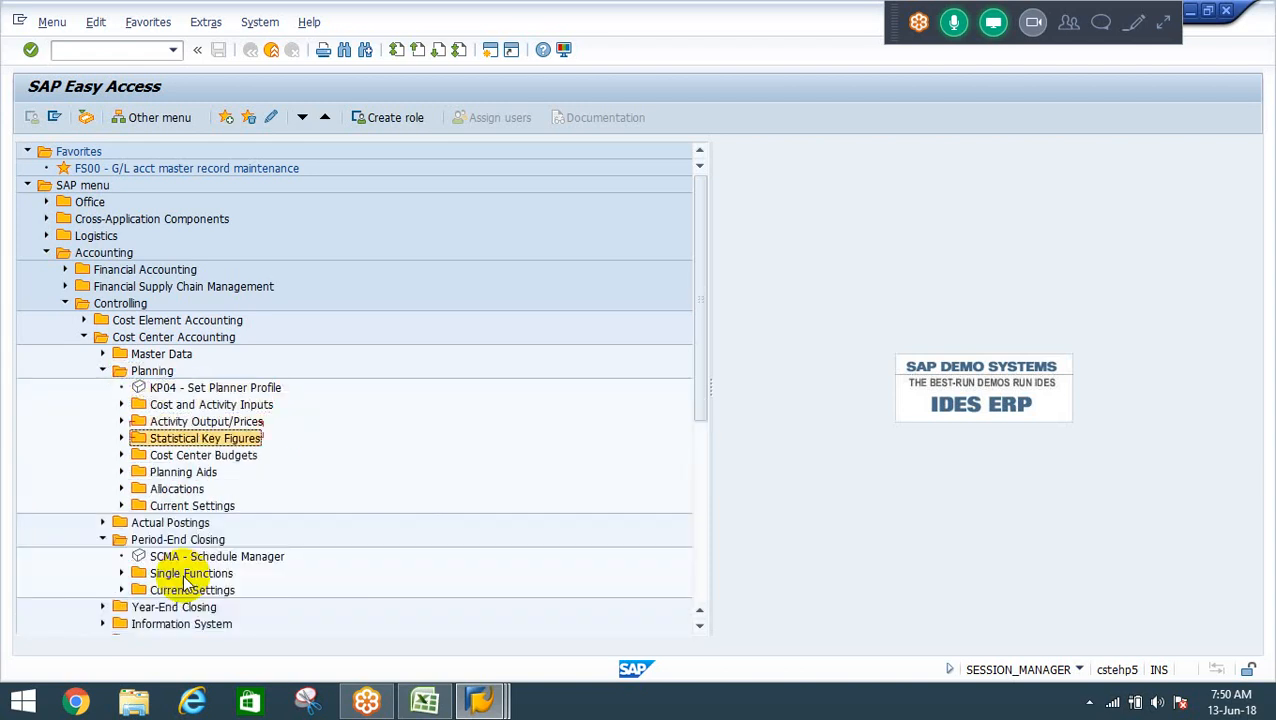
key(Up)
key(Up)
key(Up)
key(Up)
key(Right)
key(Left)
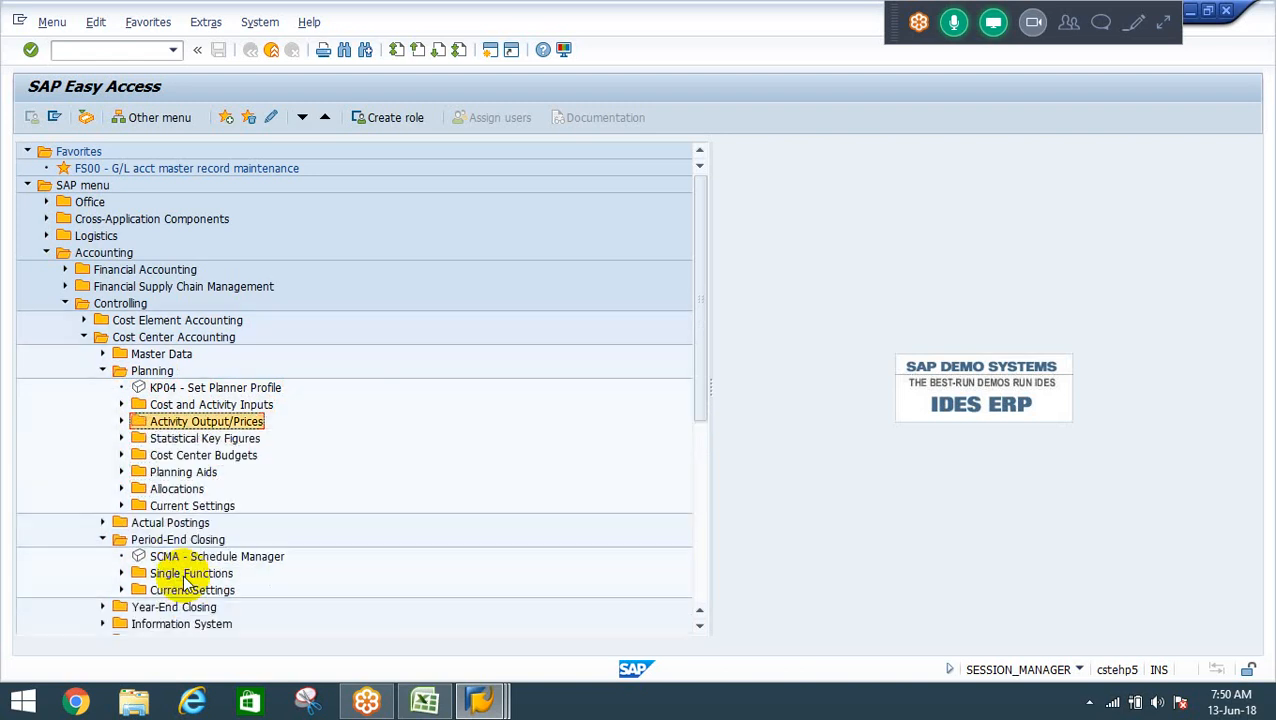
key(Up)
key(Up)
key(Up)
key(Left)
key(Down)
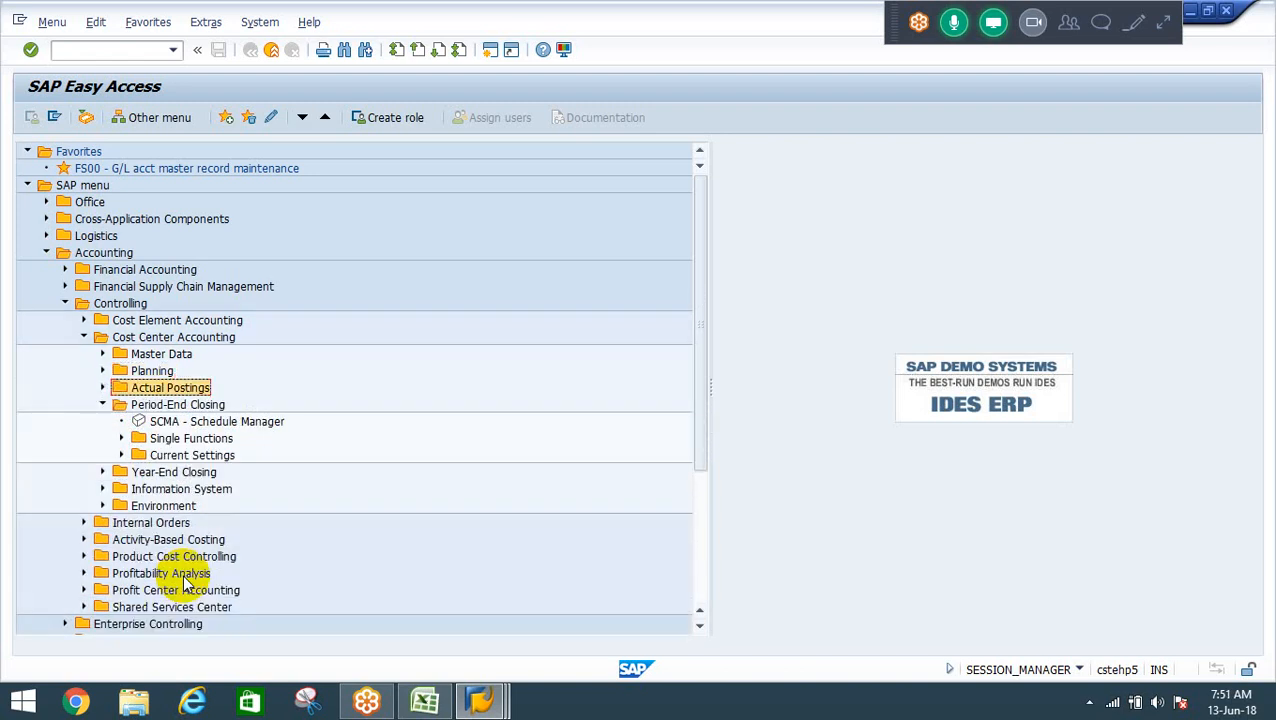
Collapse Period-End Closing and inspect the transactions in the Year-End Closing folder, closing that folder again.
key(Down)
key(Left)
key(Down)
key(Right)
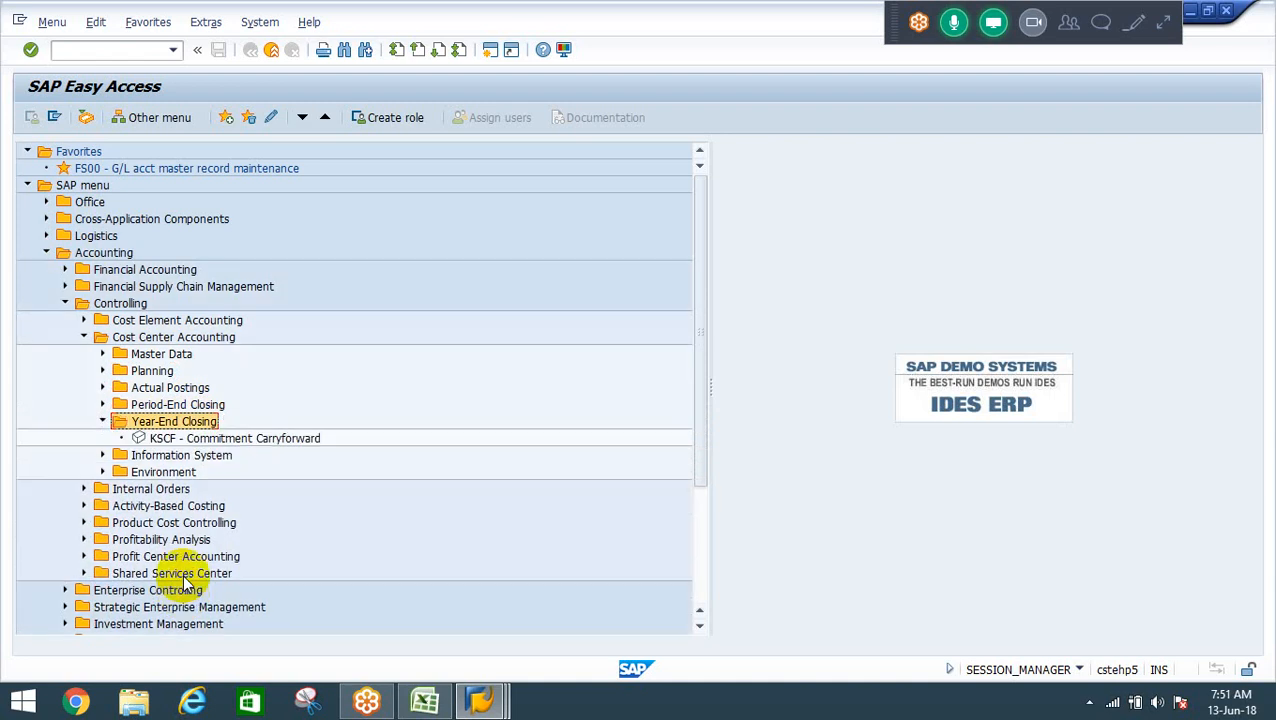
key(Left)
Expand Period-End Closing and its Single Functions folder.
key(Up)
key(Right)
key(Down)
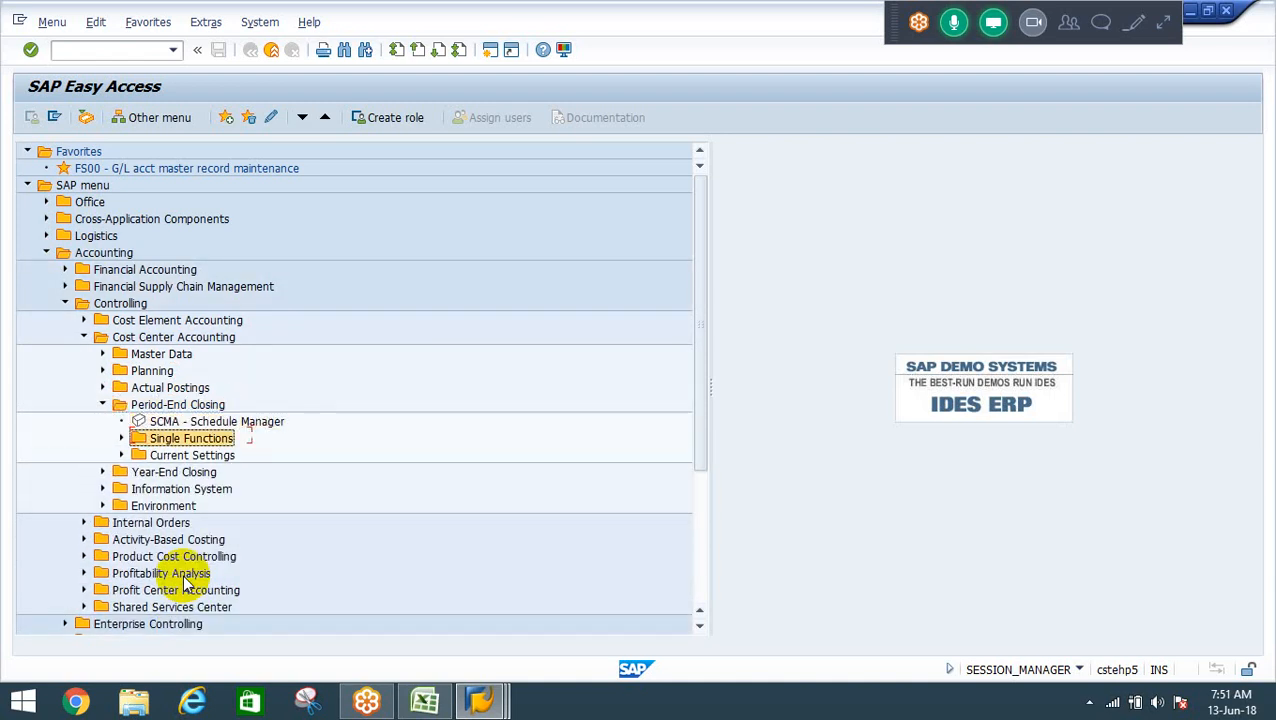
key(Right)
Examine the transactions in the Transfers and Allocations folders under Single Functions, collapsing each folder after viewing.
key(Down)
key(Down)
key(Down)
key(Right)
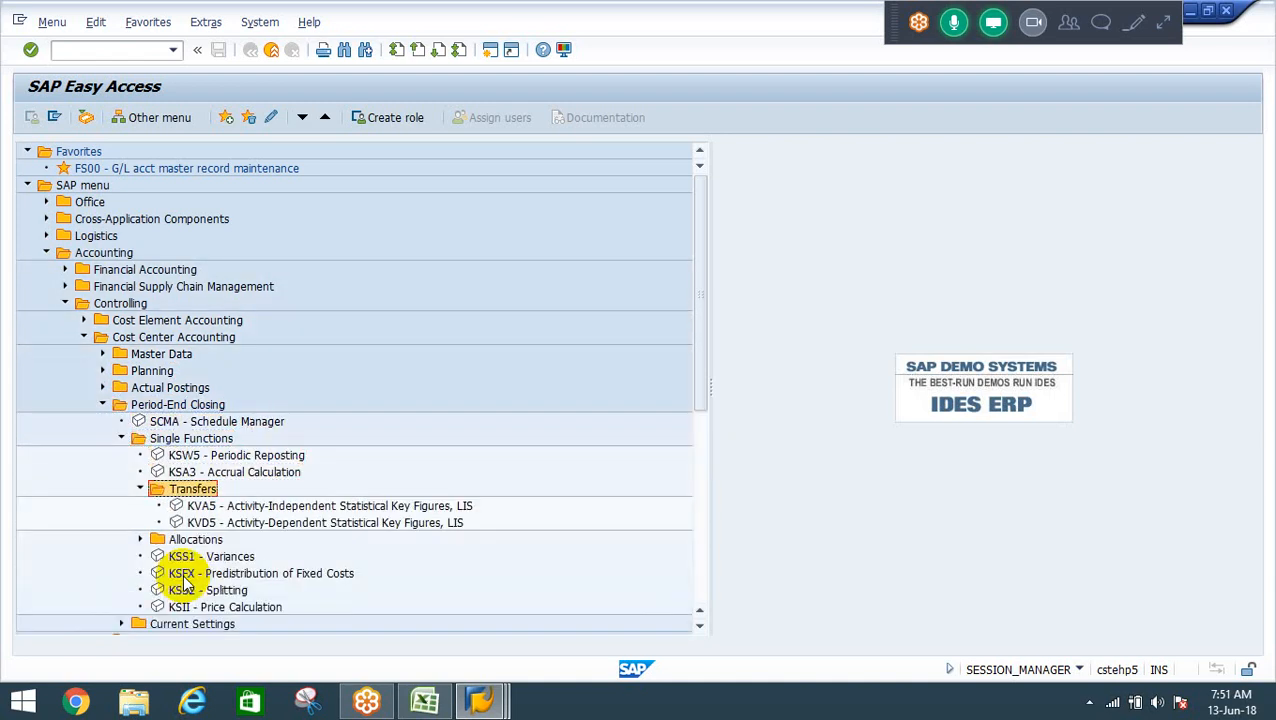
key(Left)
key(Down)
key(Right)
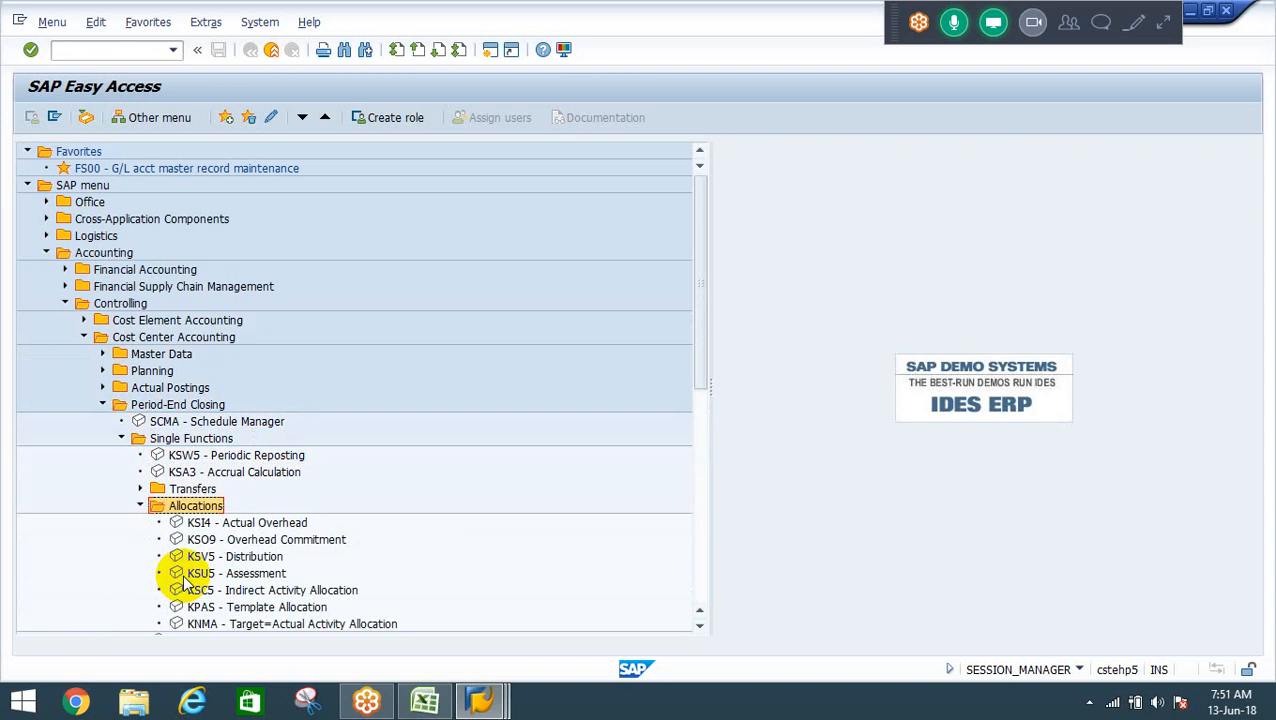
key(Left)
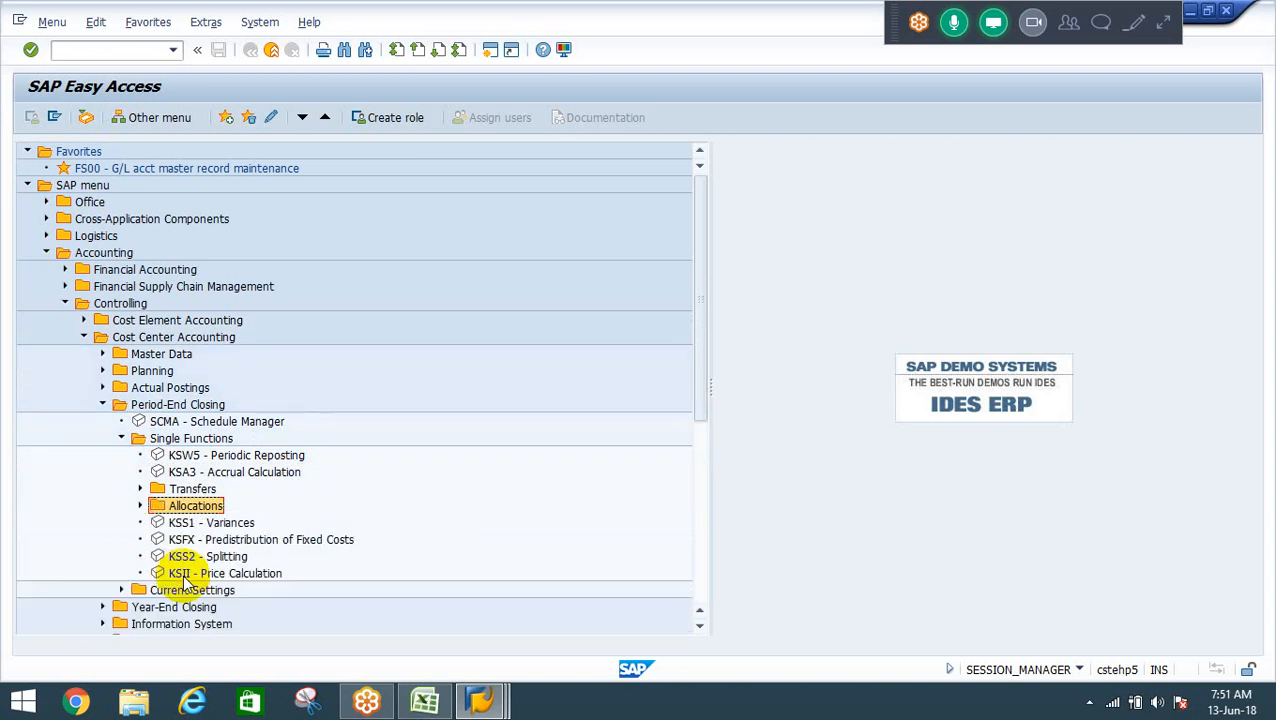
key(Right)
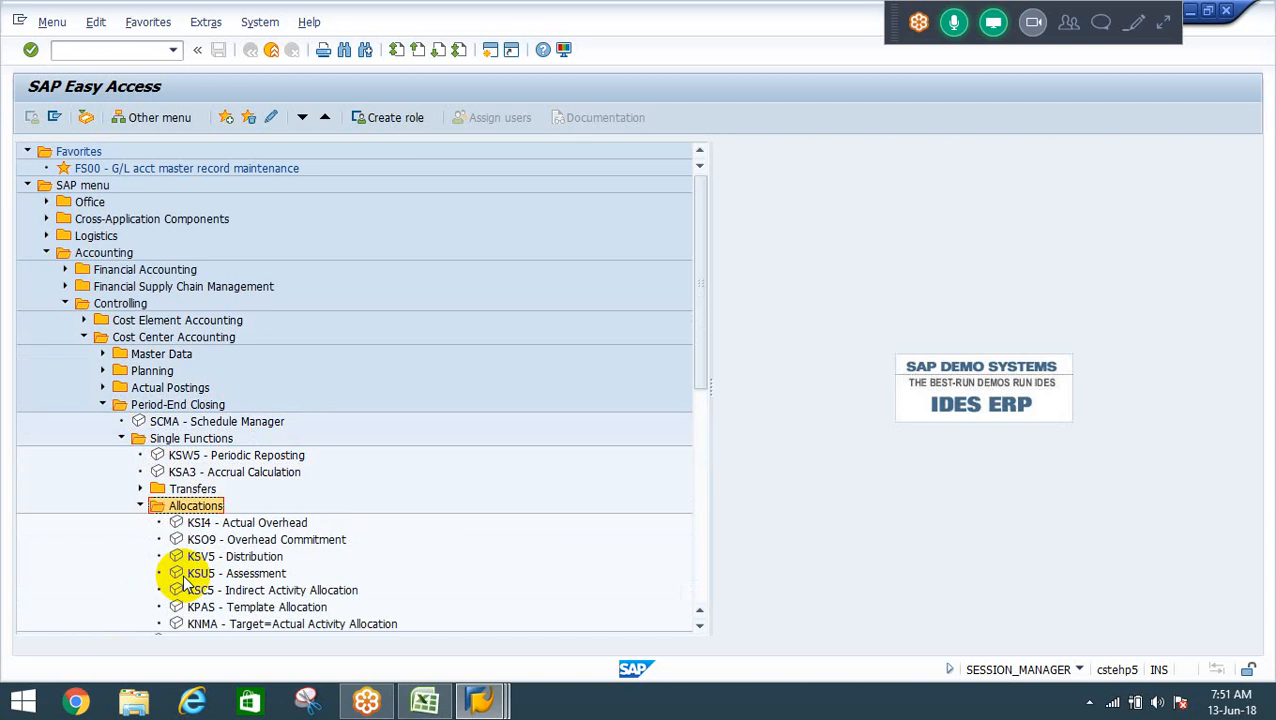
key(Left)
key(Up)
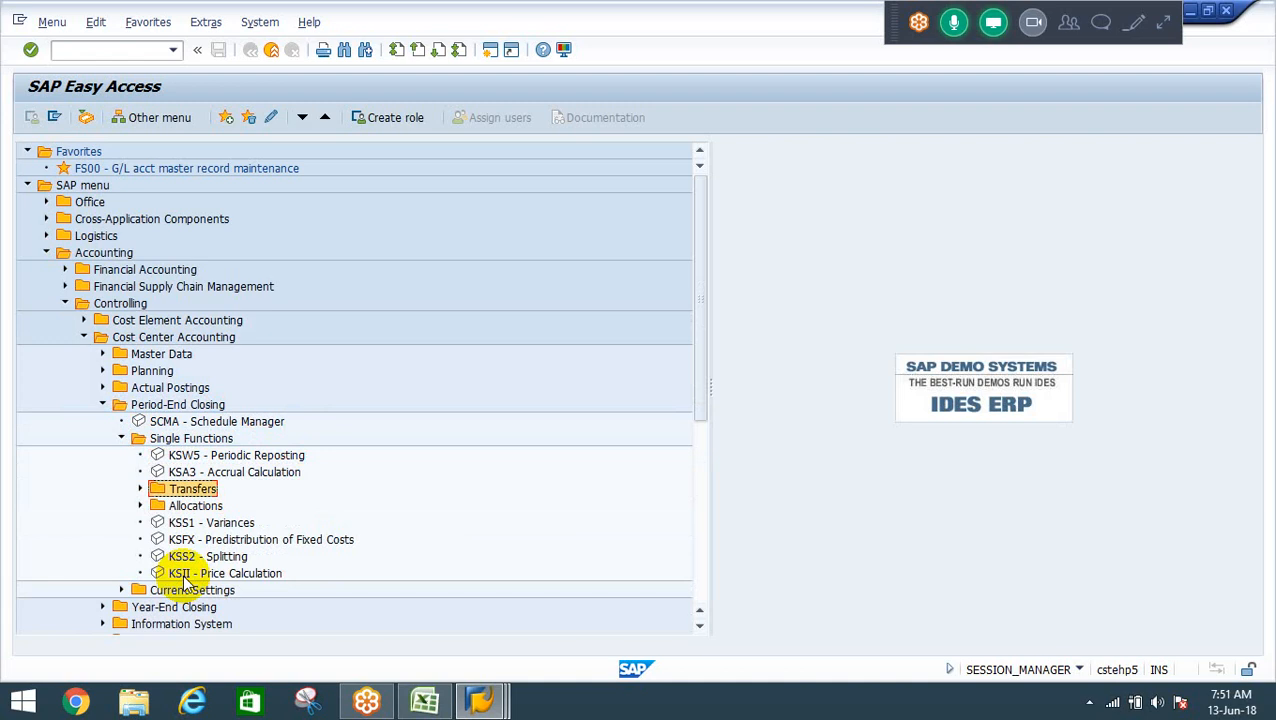
Collapse the Single Functions and Period-End Closing folders.
key(Up)
key(Left)
key(Left)
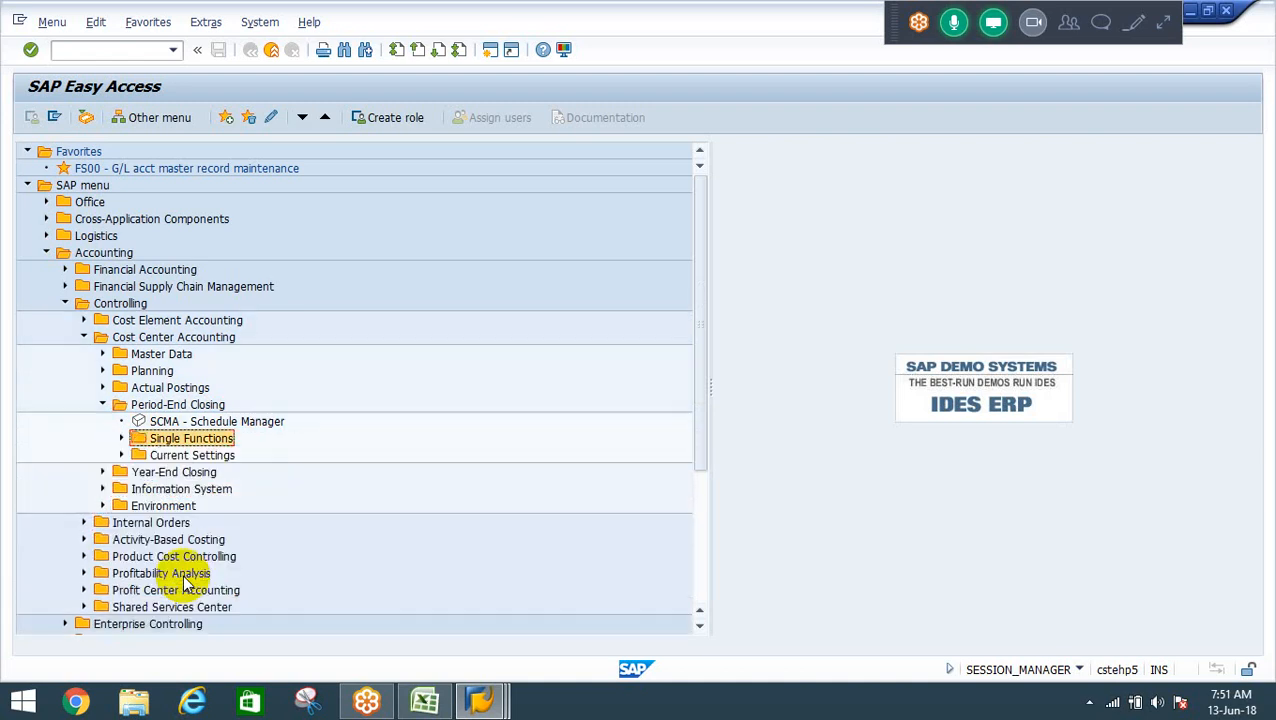
key(Left)
key(Left)
Expand the Planning folder under Cost Center Accounting and the Allocations folder inside it.
key(Up)
key(Up)
key(Right)
key(Down)
key(Down)
key(Down)
key(Down)
key(Down)
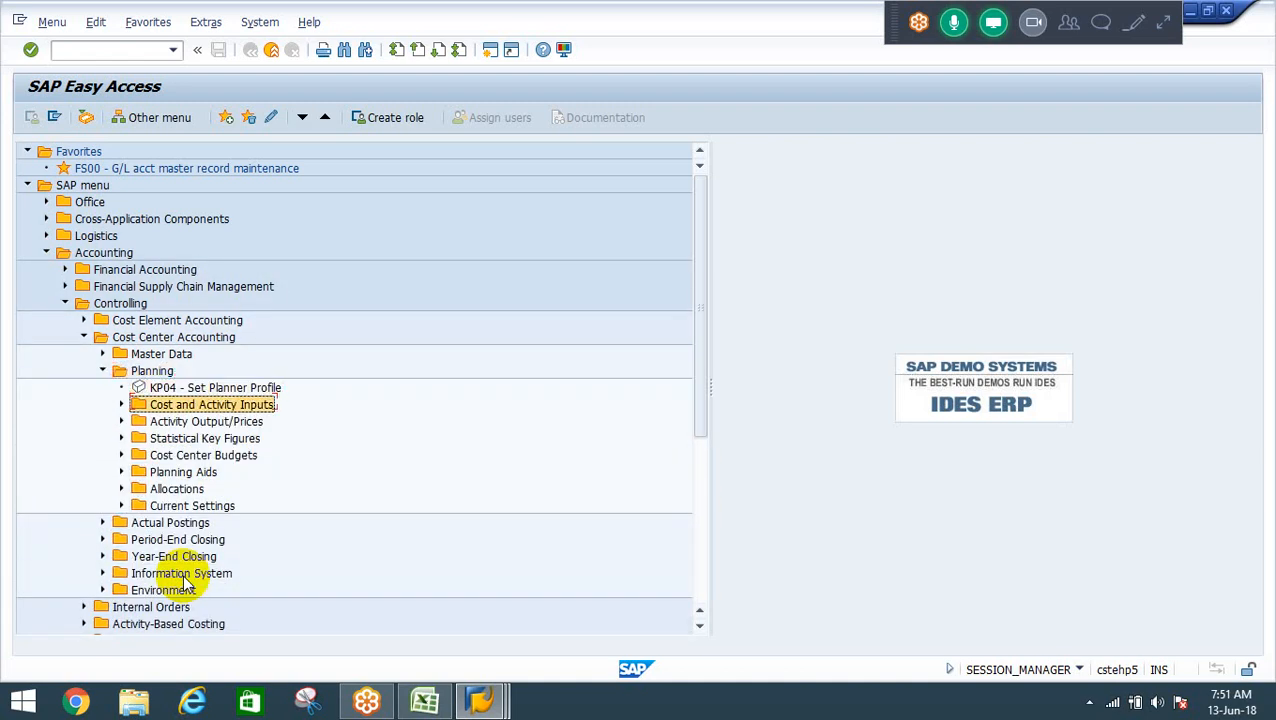
key(Down)
key(Down)
key(Right)
key(Down)
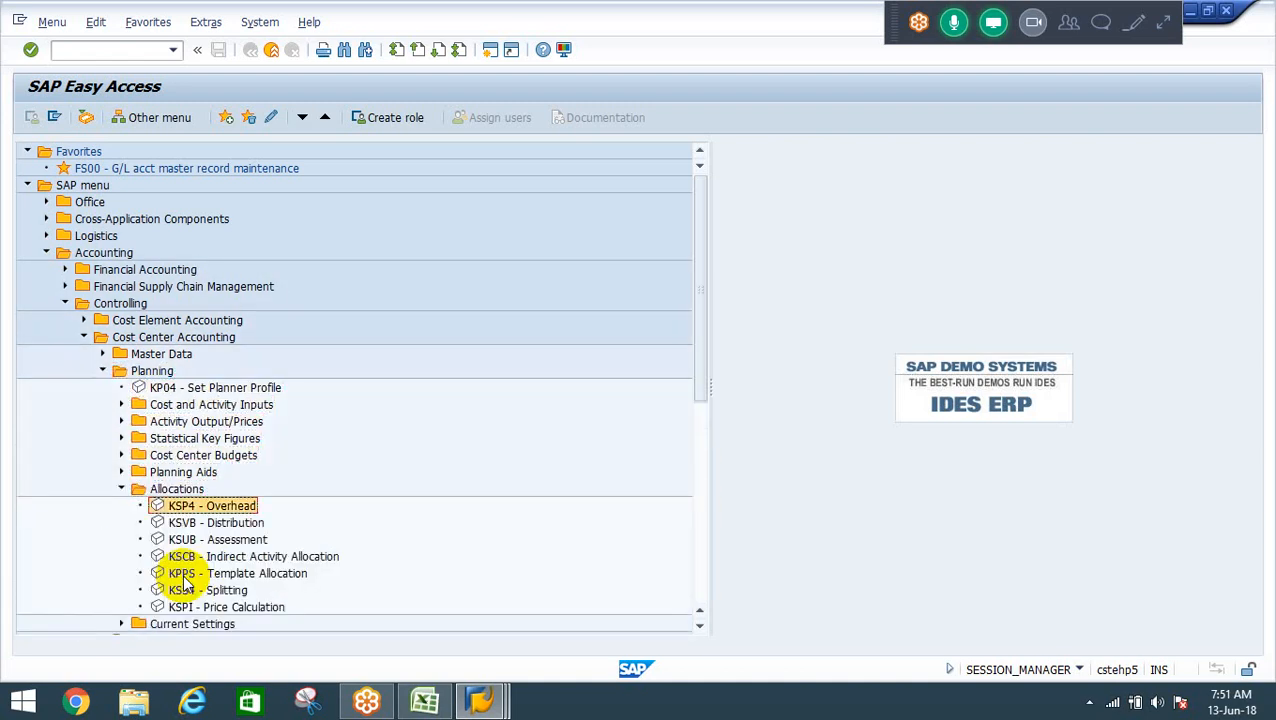
Open the plan cost splitting transaction KSS4 from the planning allocations.
key(Down)
key(Down)
key(Down)
key(Down)
key(Down)
key(Down)
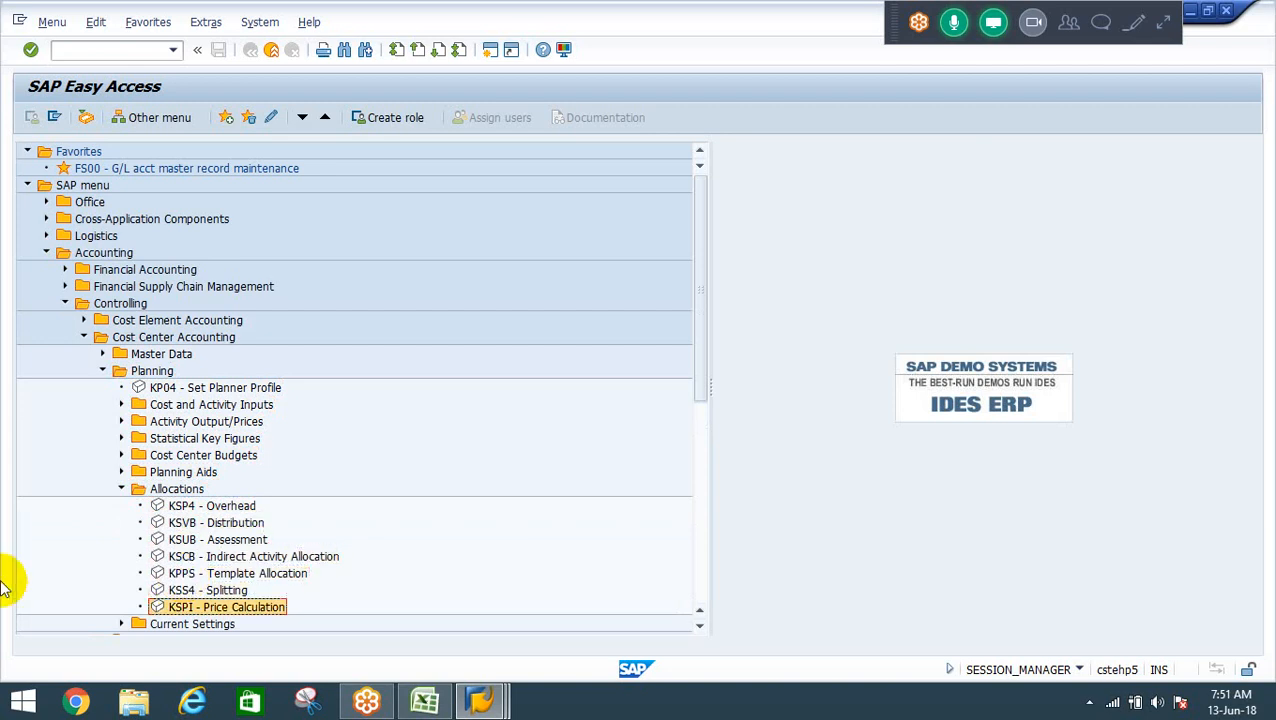
key(Up)
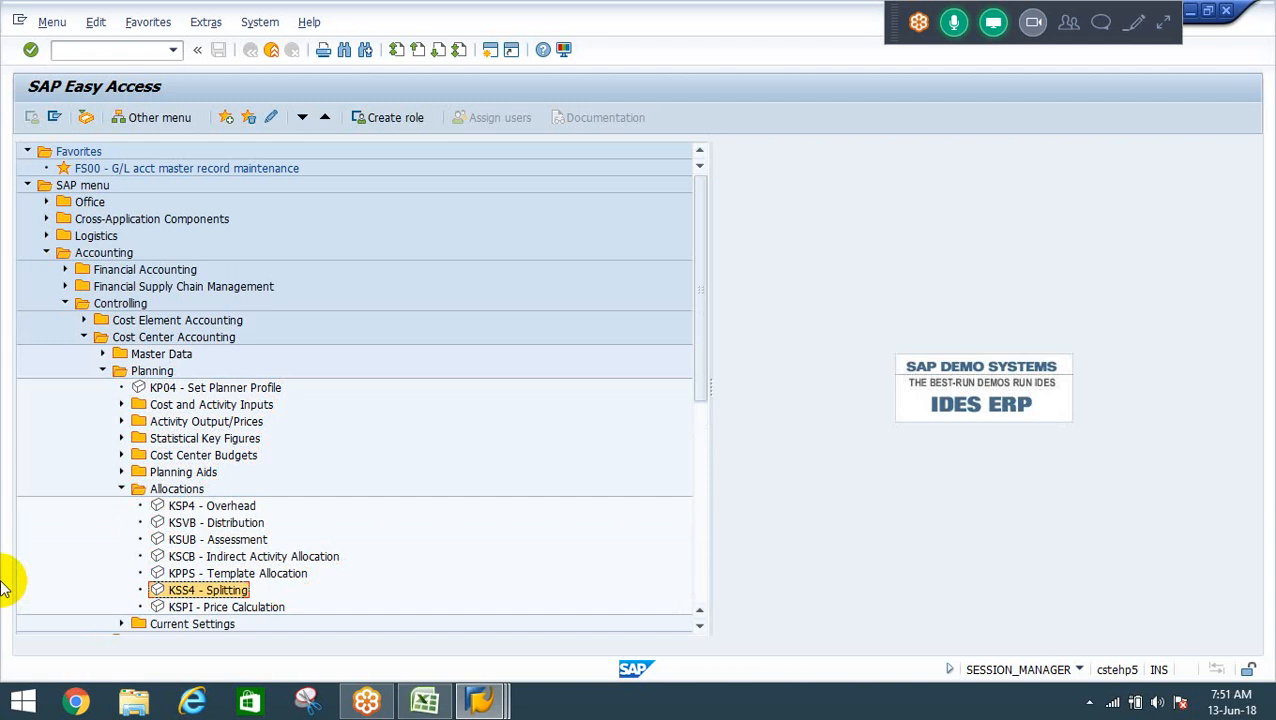
key(Return)
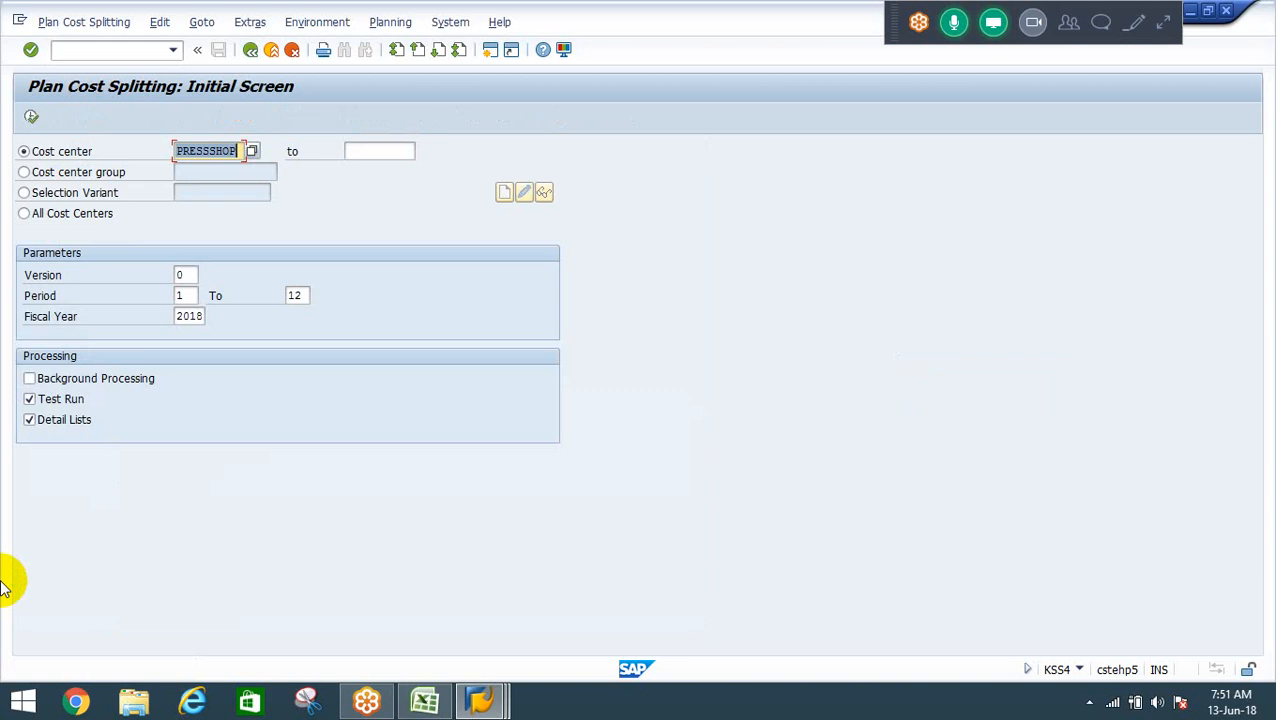
Execute plan cost splitting for cost center PRESSSHOP as a test run and leave the result list.
click(32, 119)
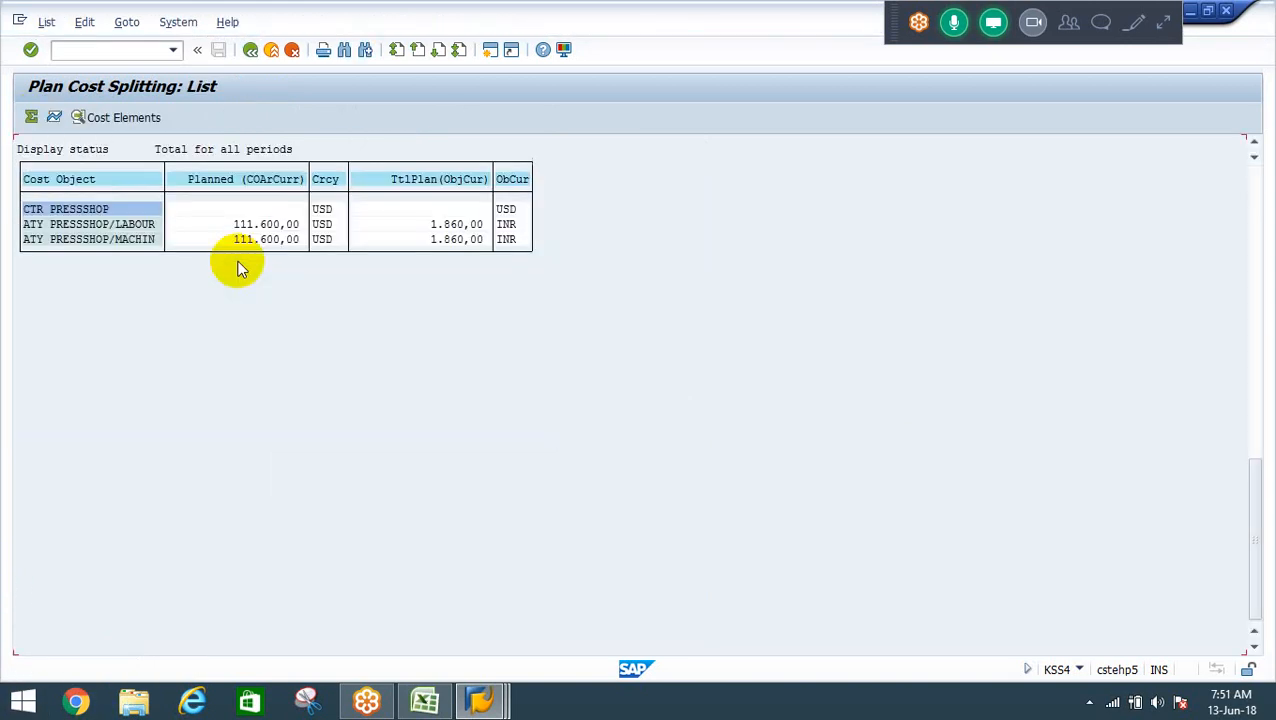
click(252, 52)
click(254, 318)
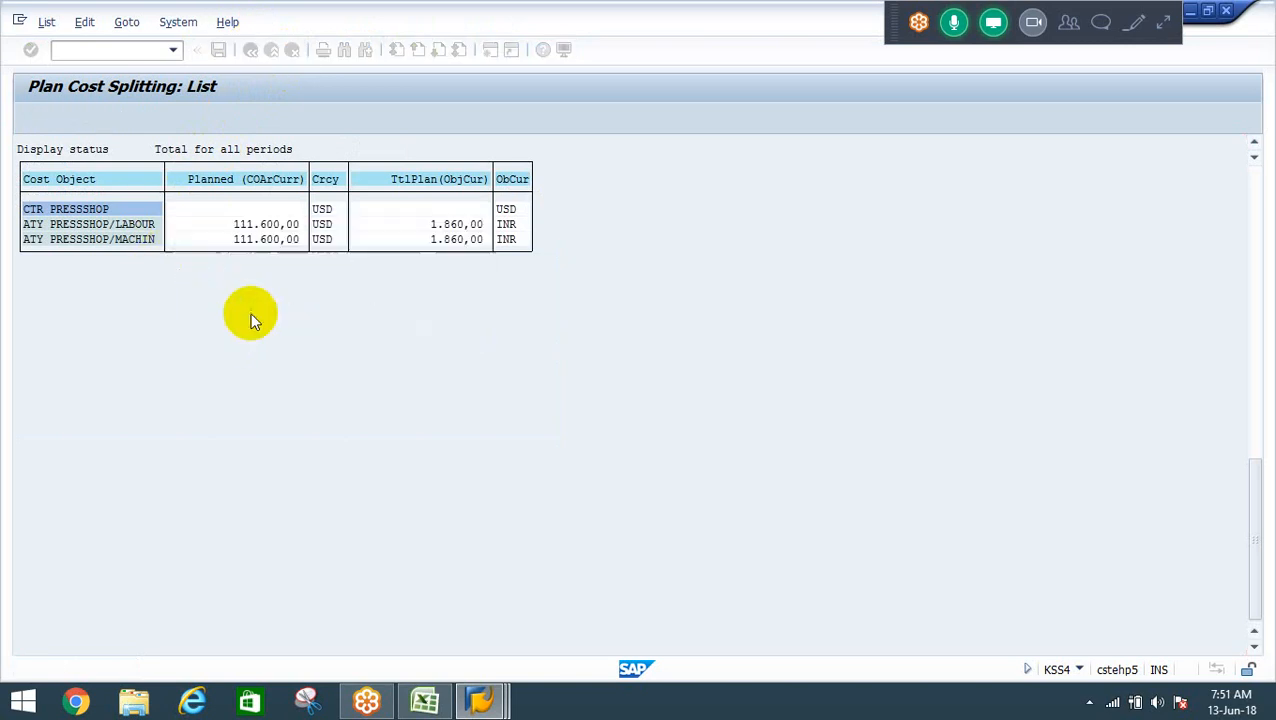
Execute the plan cost splitting for PRESSSHOP with Test Run turned off, check the LABOUR plan amount in object currency, and leave the list.
click(29, 399)
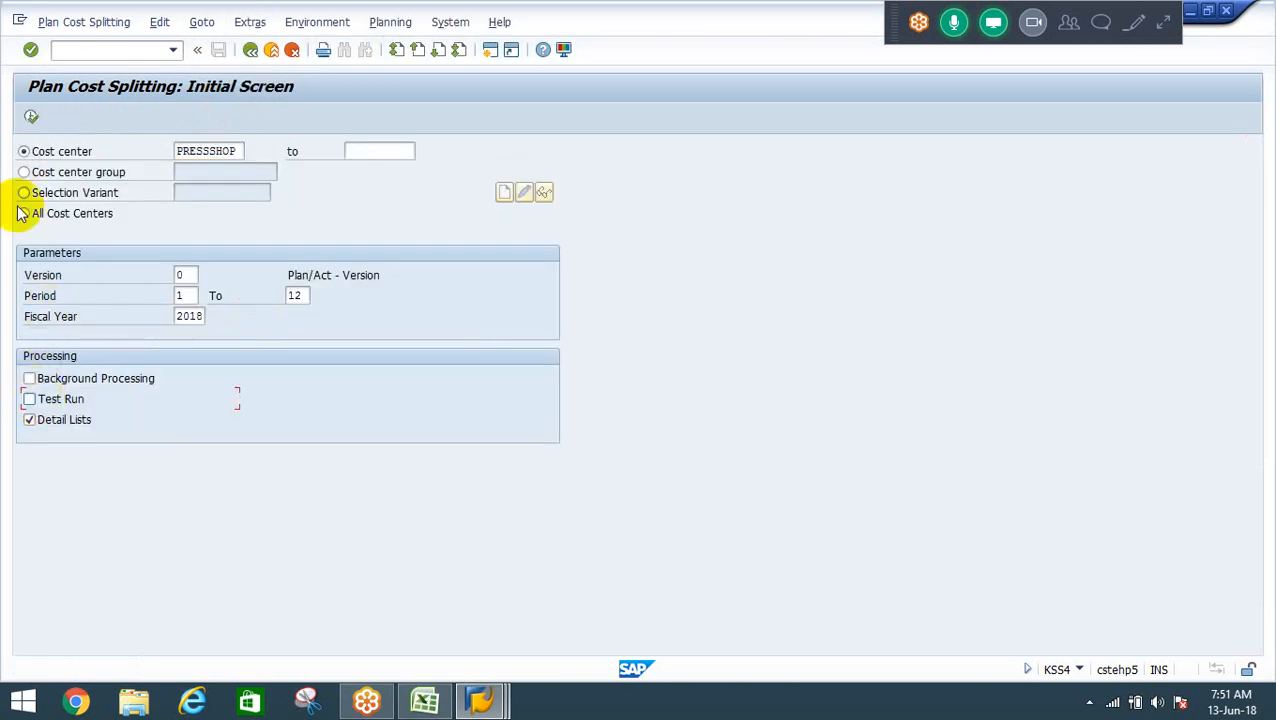
click(32, 116)
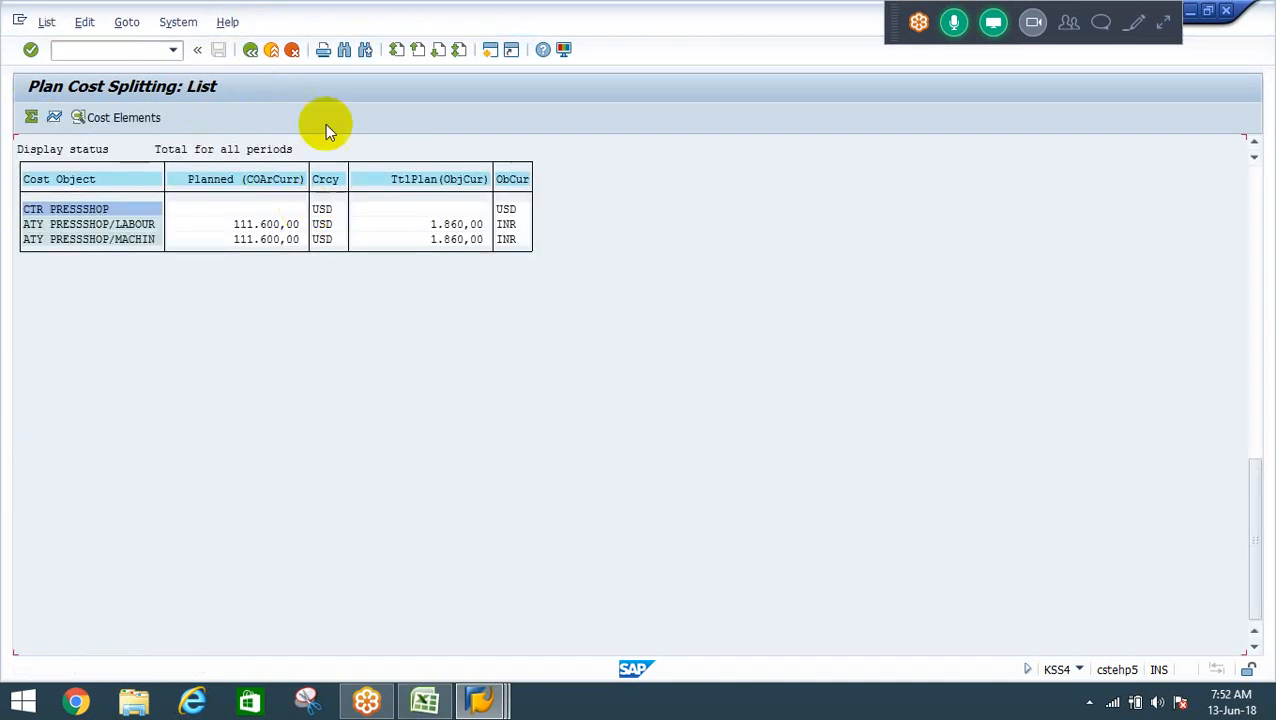
click(456, 224)
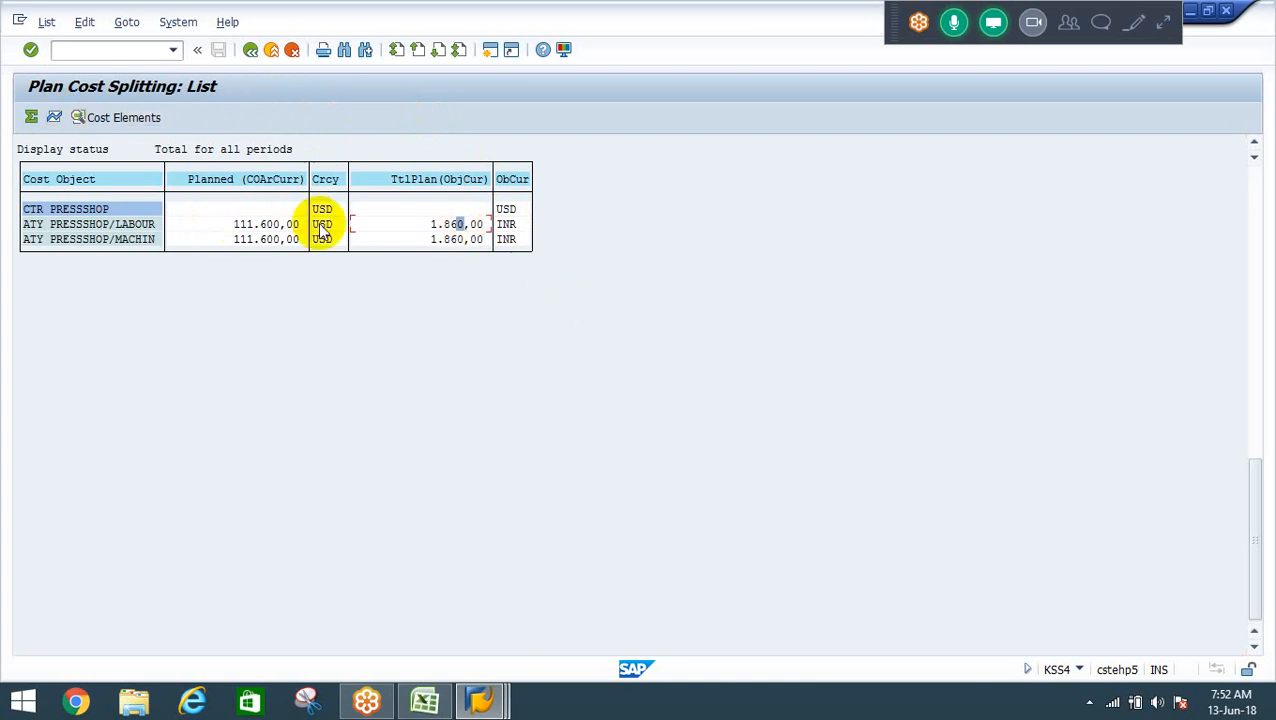
click(249, 52)
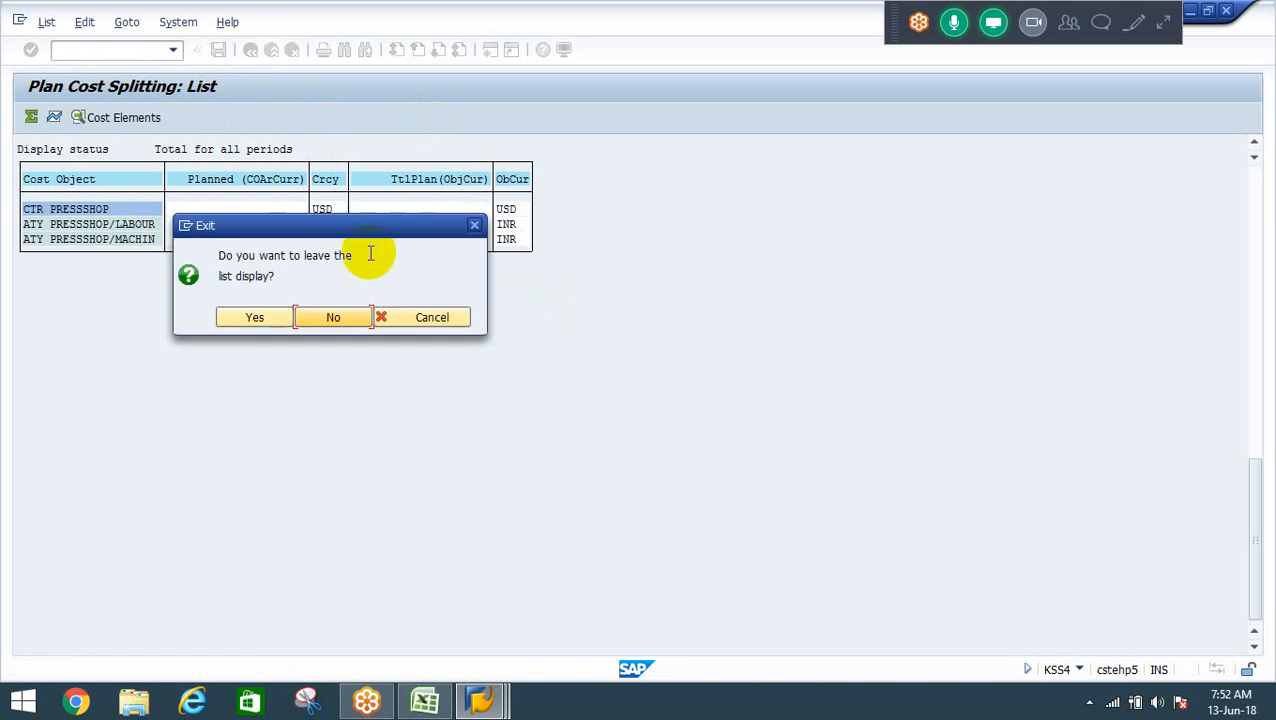
click(244, 318)
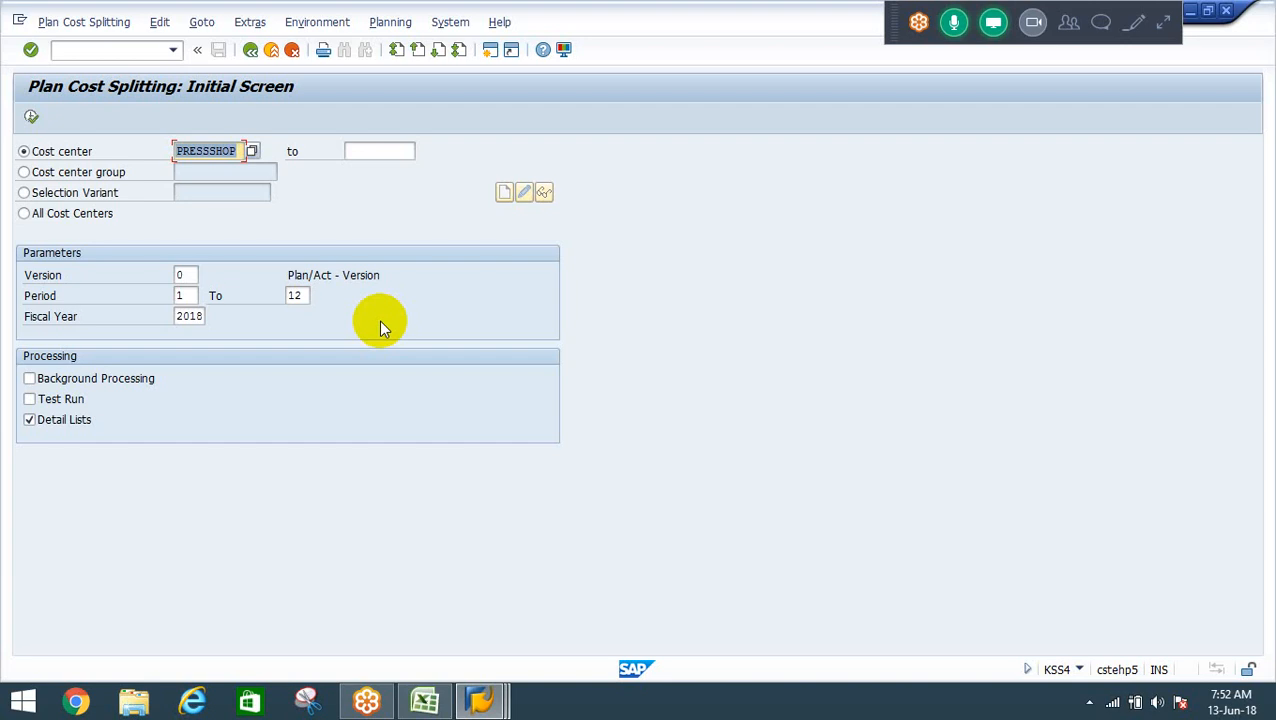
Execute the plan cost splitting again and switch to the Excel worksheet to check the PRESSSHOP cost total in C15.
click(31, 119)
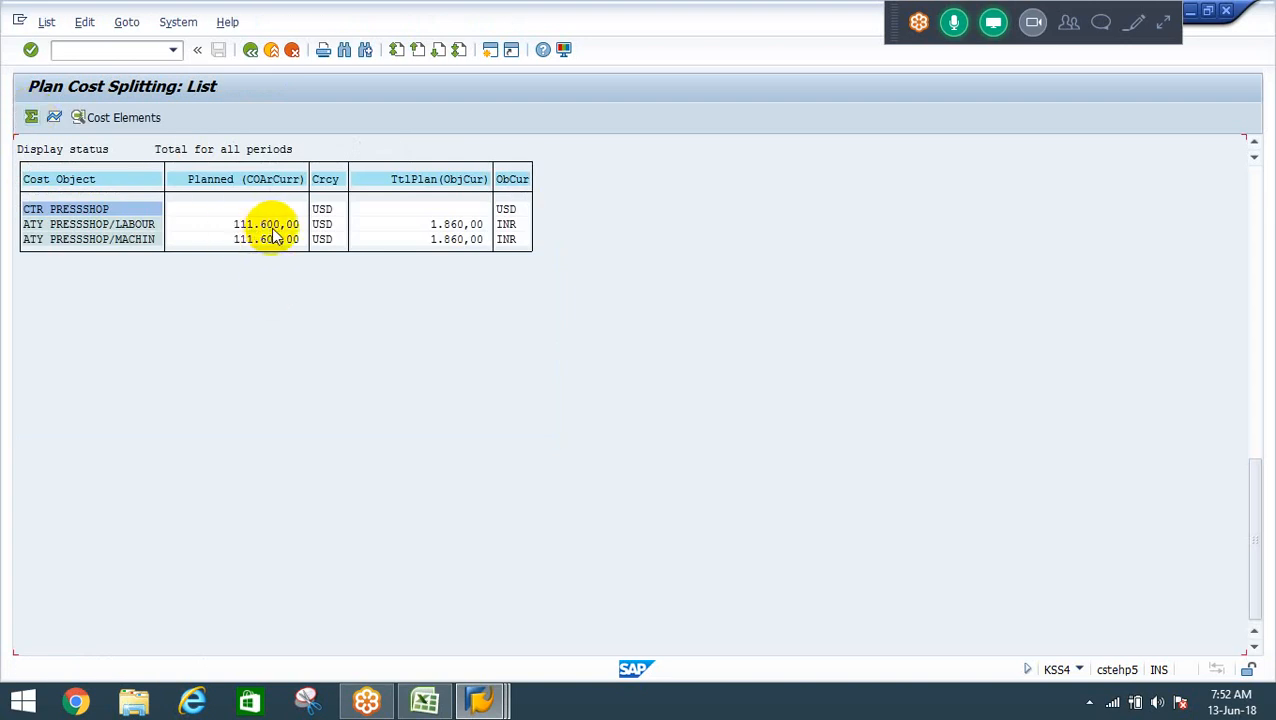
key(alt+Tab)
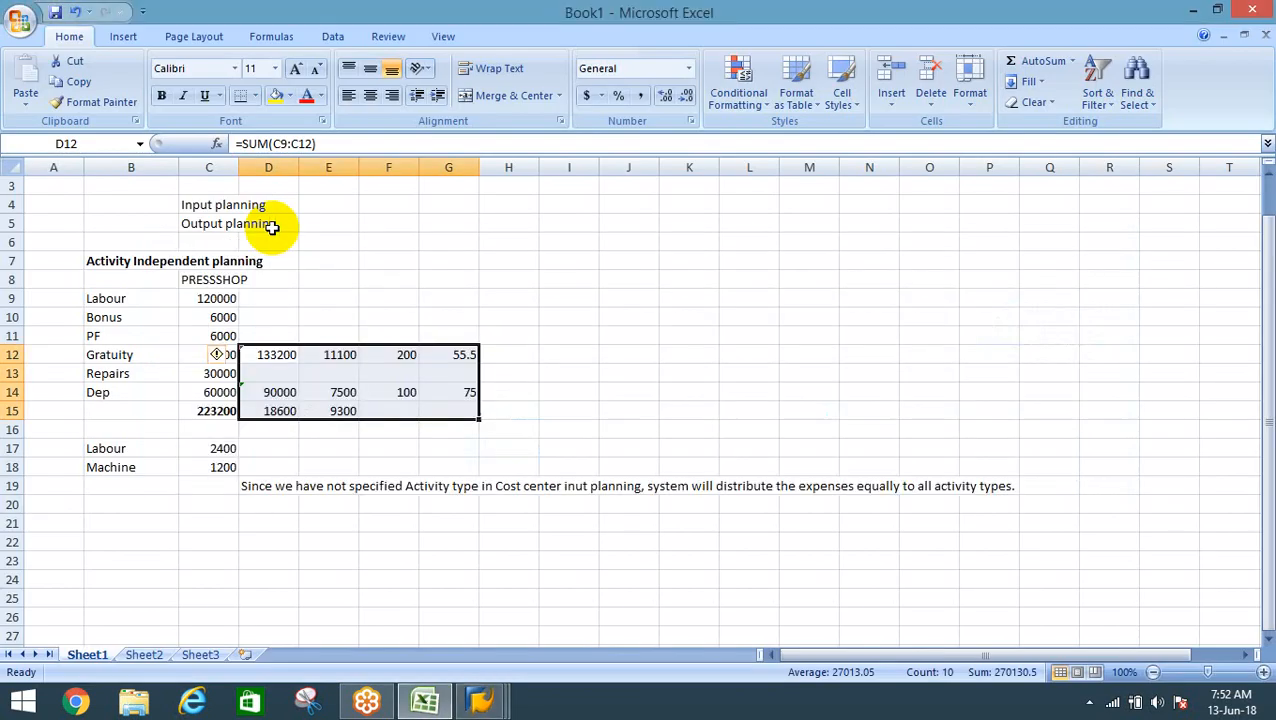
click(213, 410)
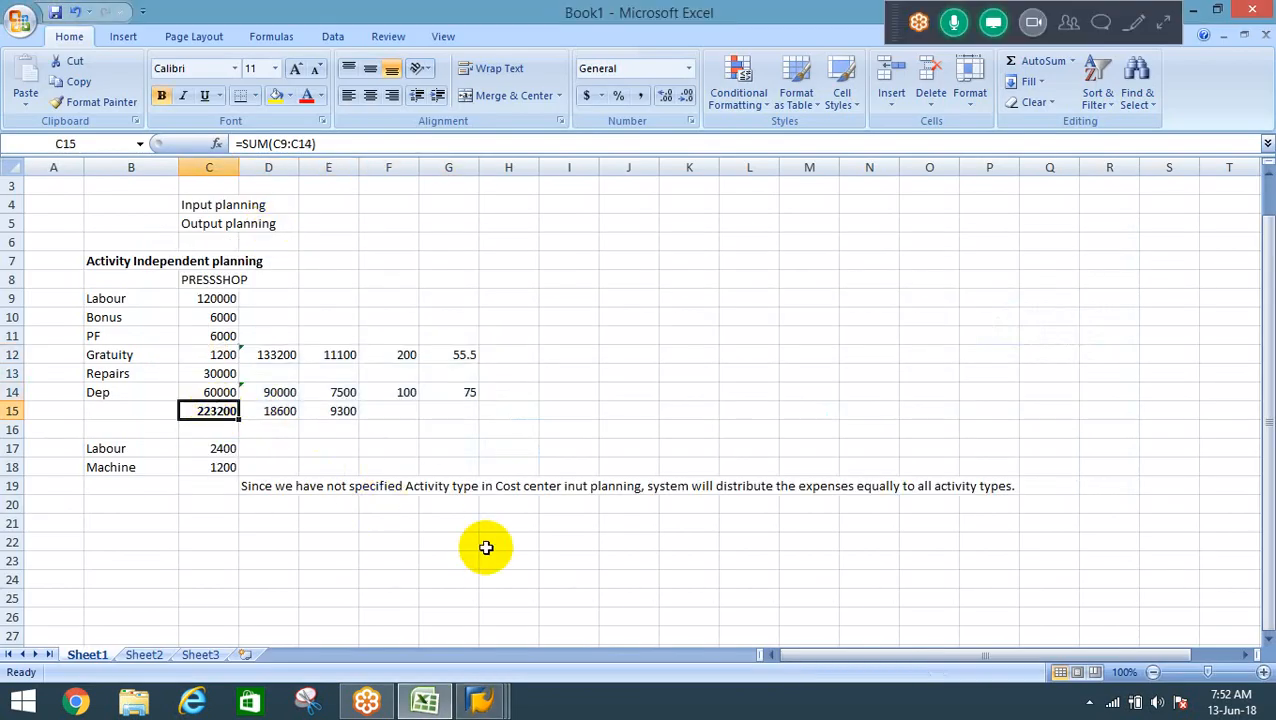
Clear the calculation cells D12:G15 beside the PRESSSHOP cost list.
key(Right)
key(shift+Up)
key(shift+Up)
key(shift+Up)
key(shift+Right)
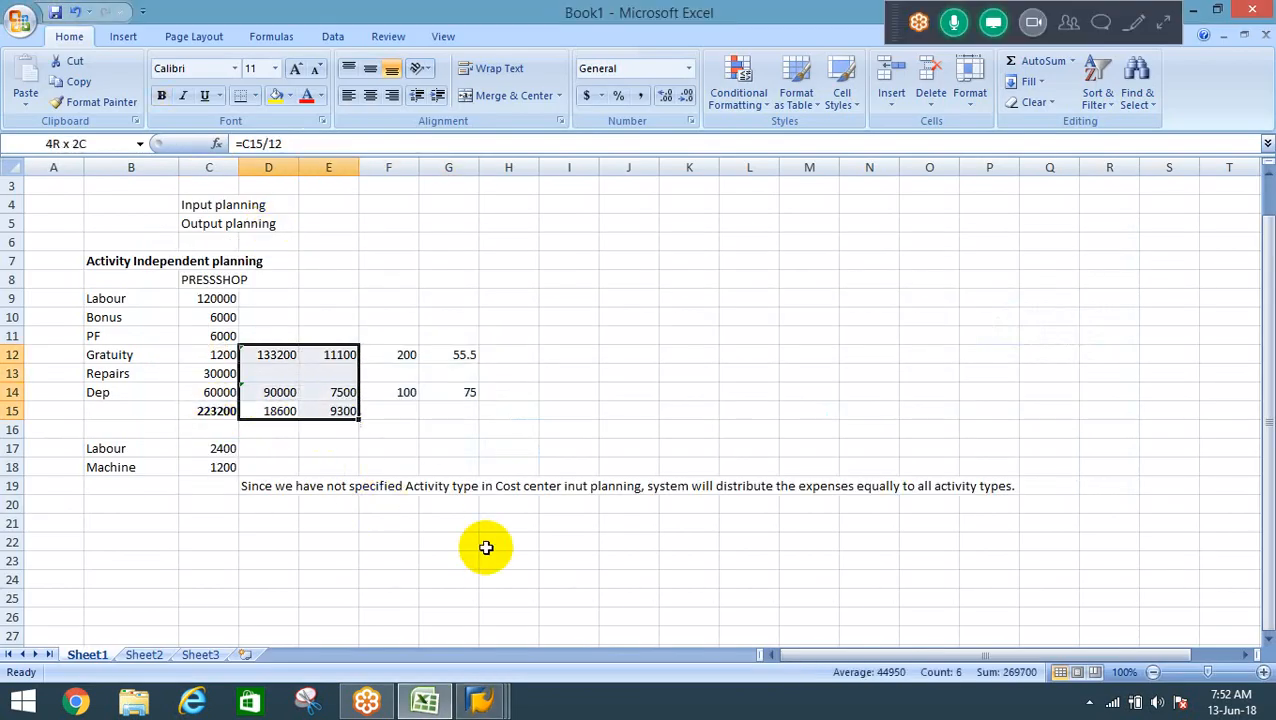
key(shift+Right)
key(shift+Right)
key(shift+Right)
key(shift+Left)
key(Delete)
key(Left)
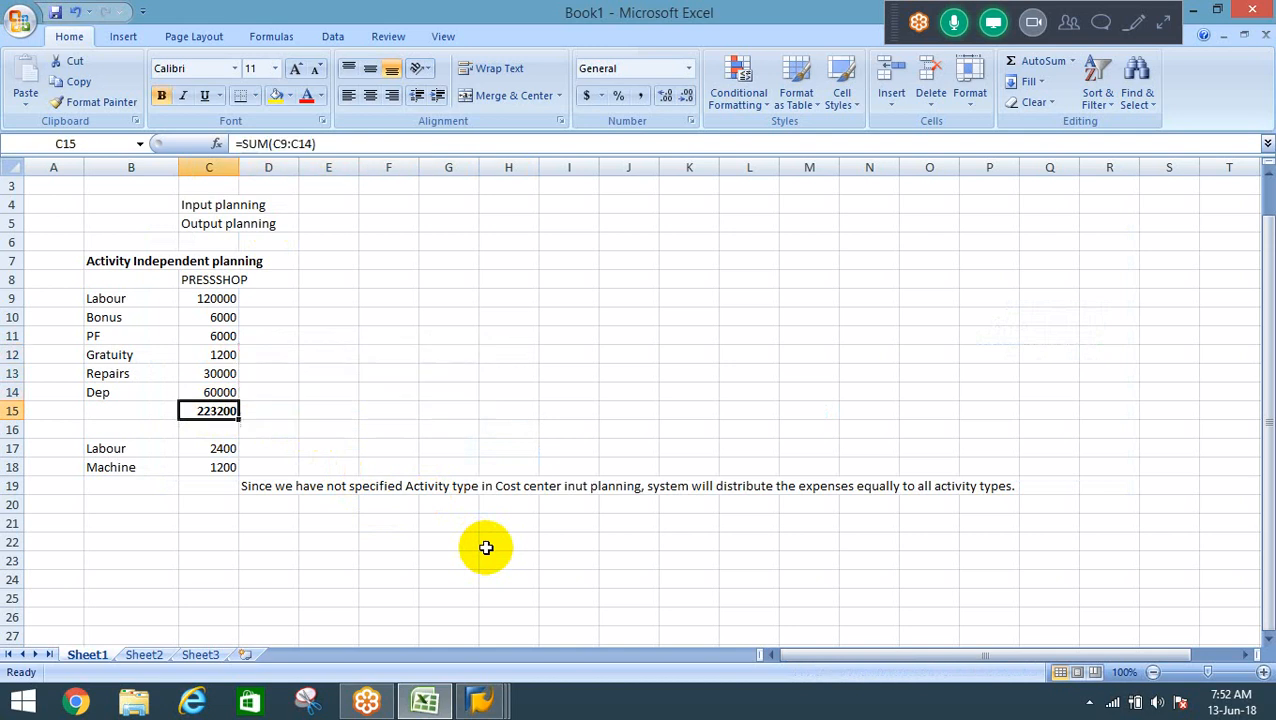
key(Left)
key(Right)
key(Right)
Switch back to the SAP Plan Cost Splitting list and check the LABOUR activity's planned amount in controlling area currency.
key(alt+Tab)
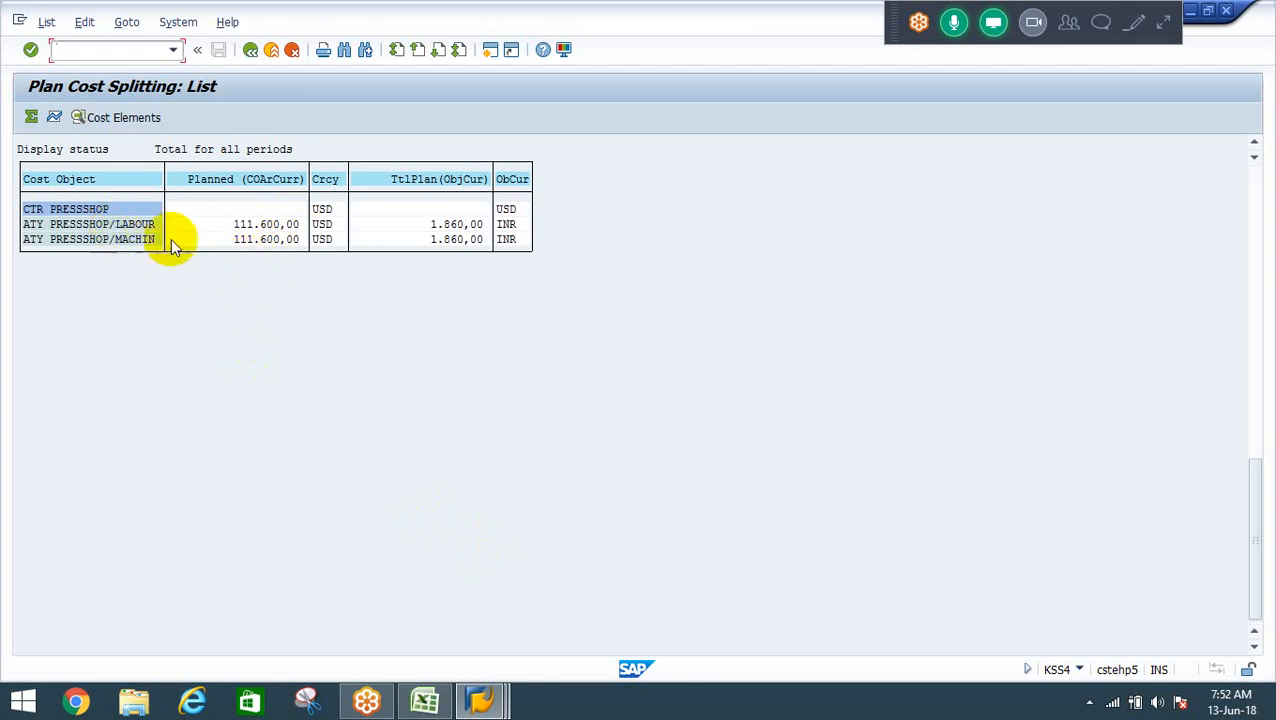
click(128, 225)
click(241, 228)
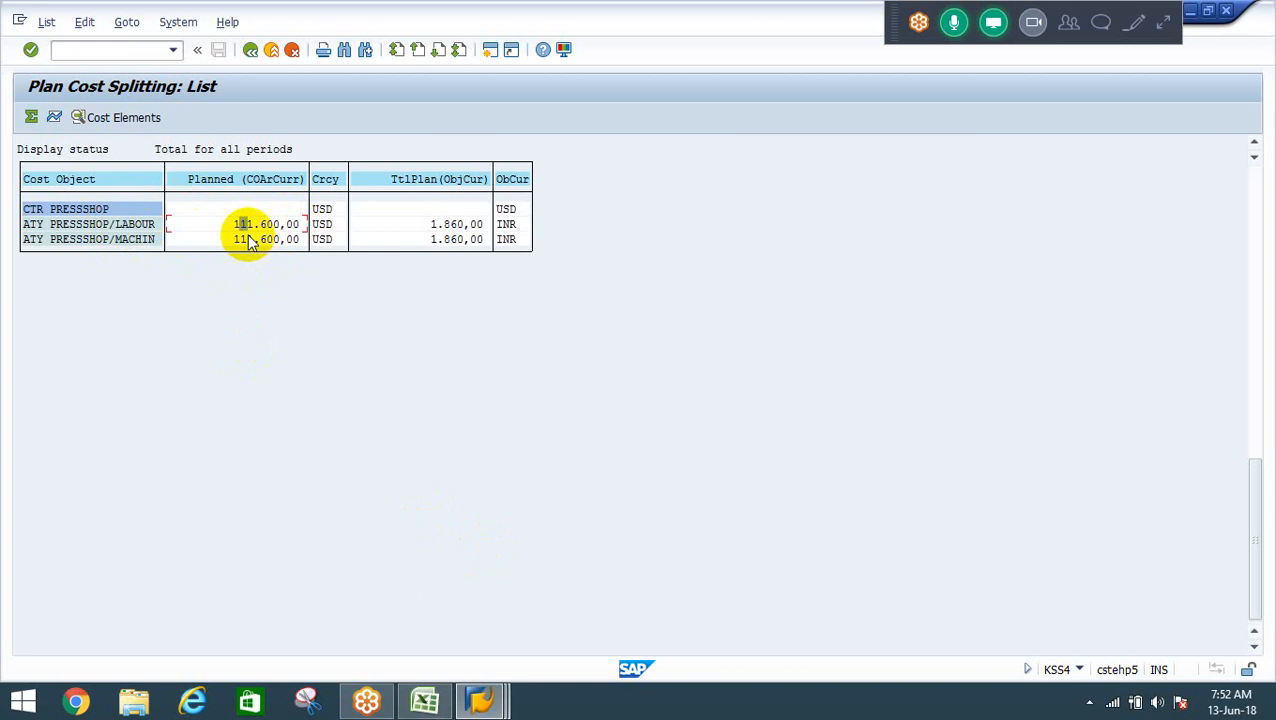
Check the MACHIN activity's planned amount, then in the Excel worksheet calculate half of the C15 cost total in D15 with =C15/2.
click(246, 239)
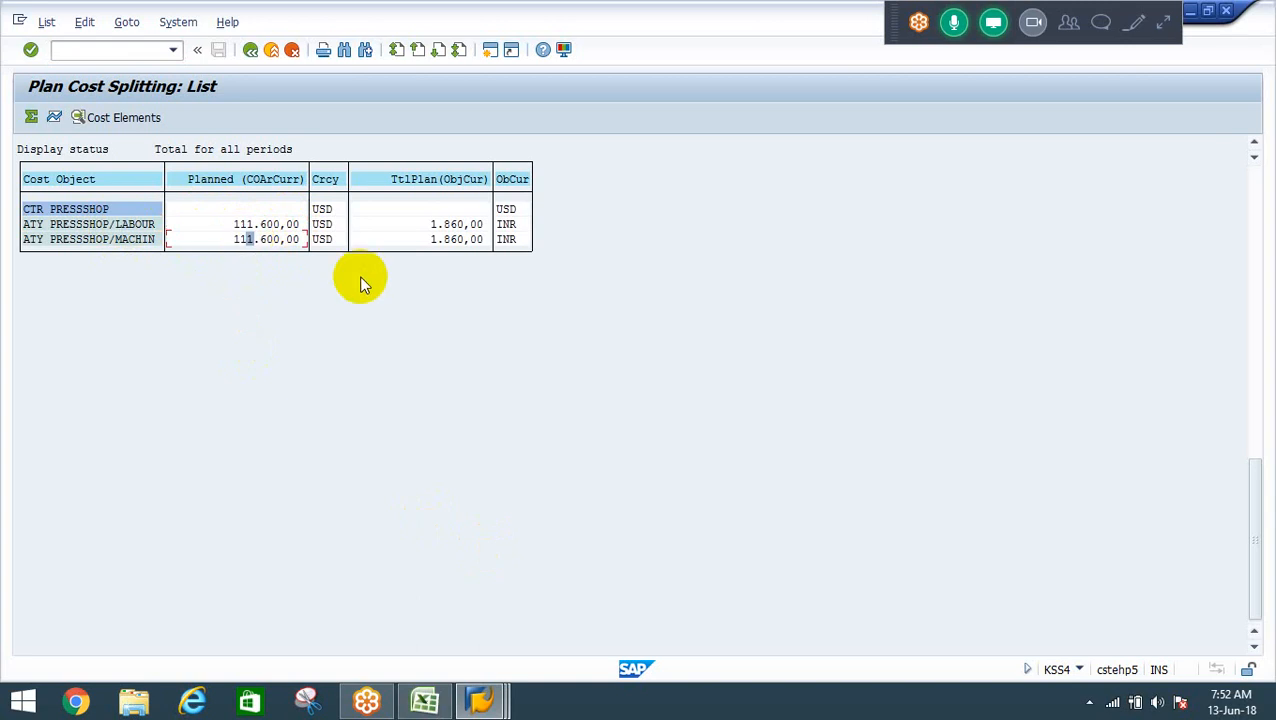
key(alt+Tab)
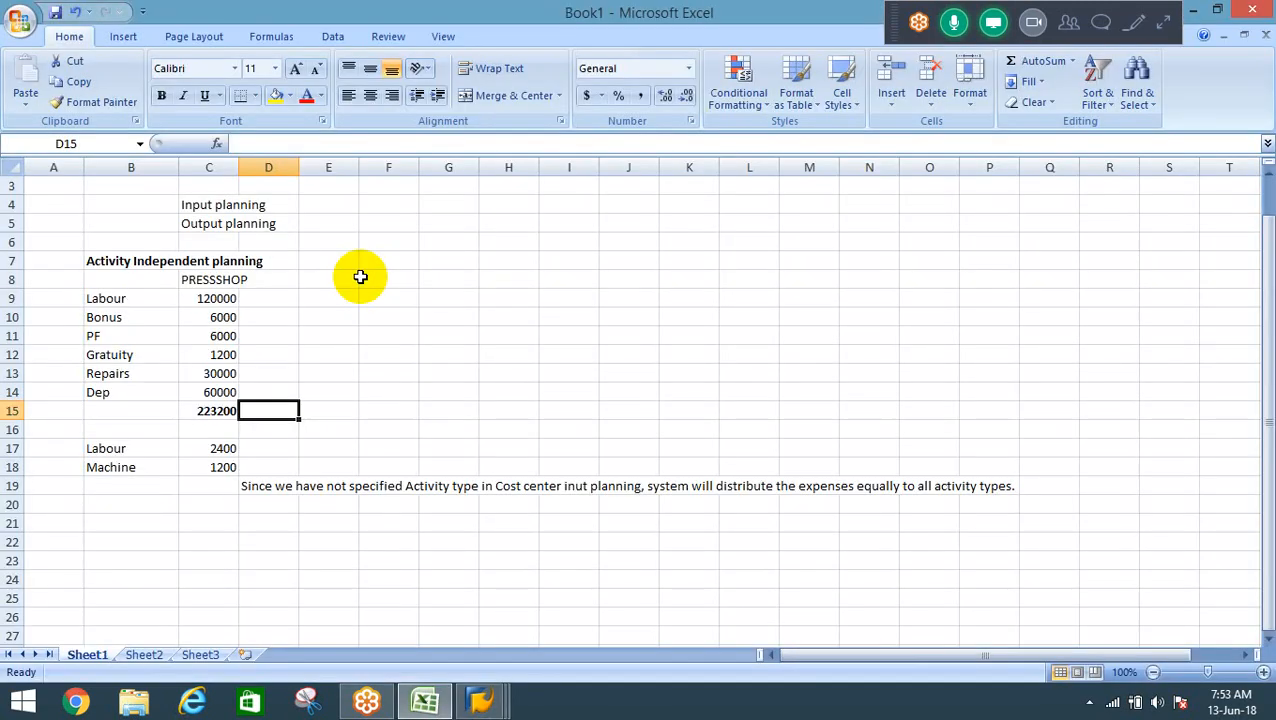
text(=)
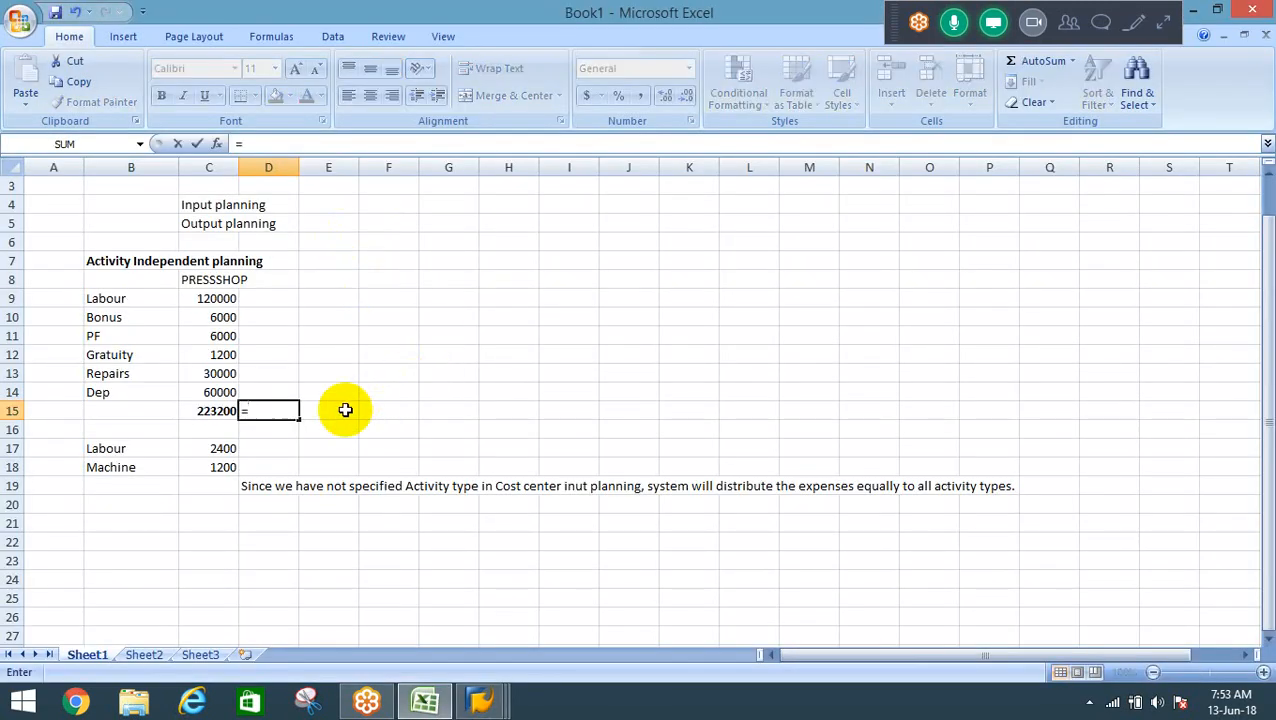
key(Left)
text(/2)
key(Return)
key(Up)
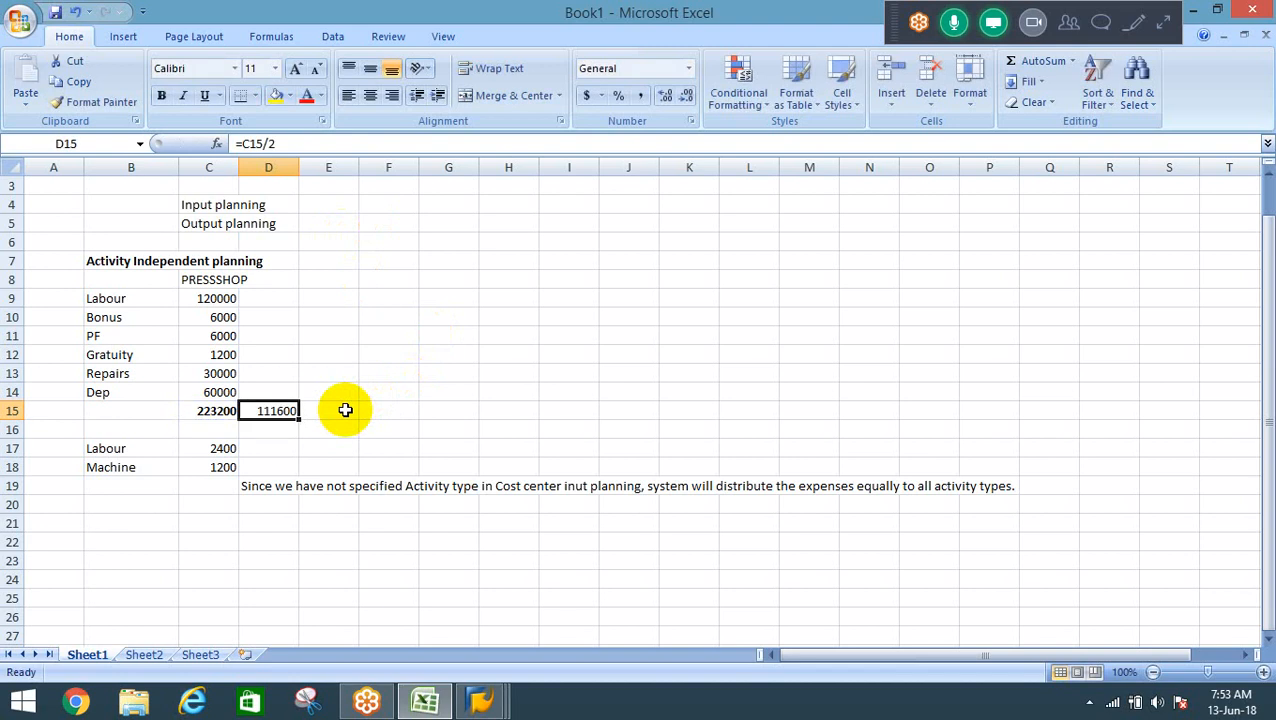
Switch back to SAP, leave the Plan Cost Splitting list and return to the SAP Easy Access menu.
key(alt+Tab)
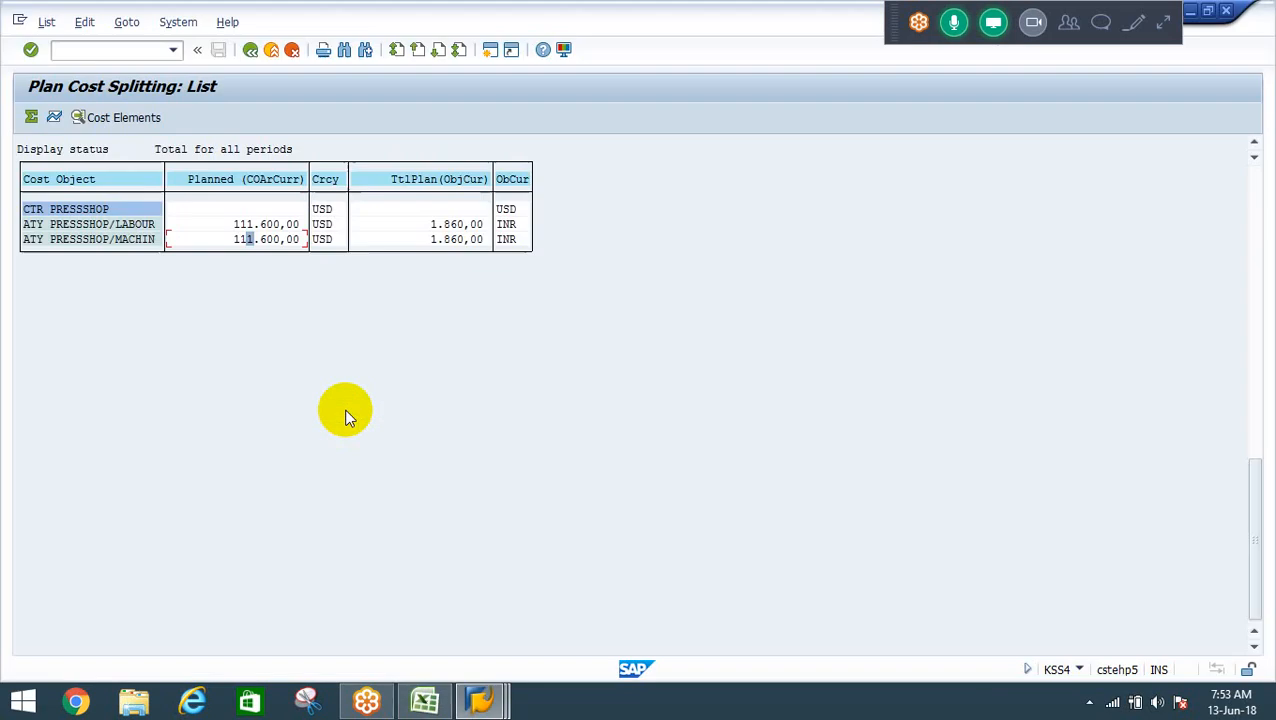
key(shift+F3)
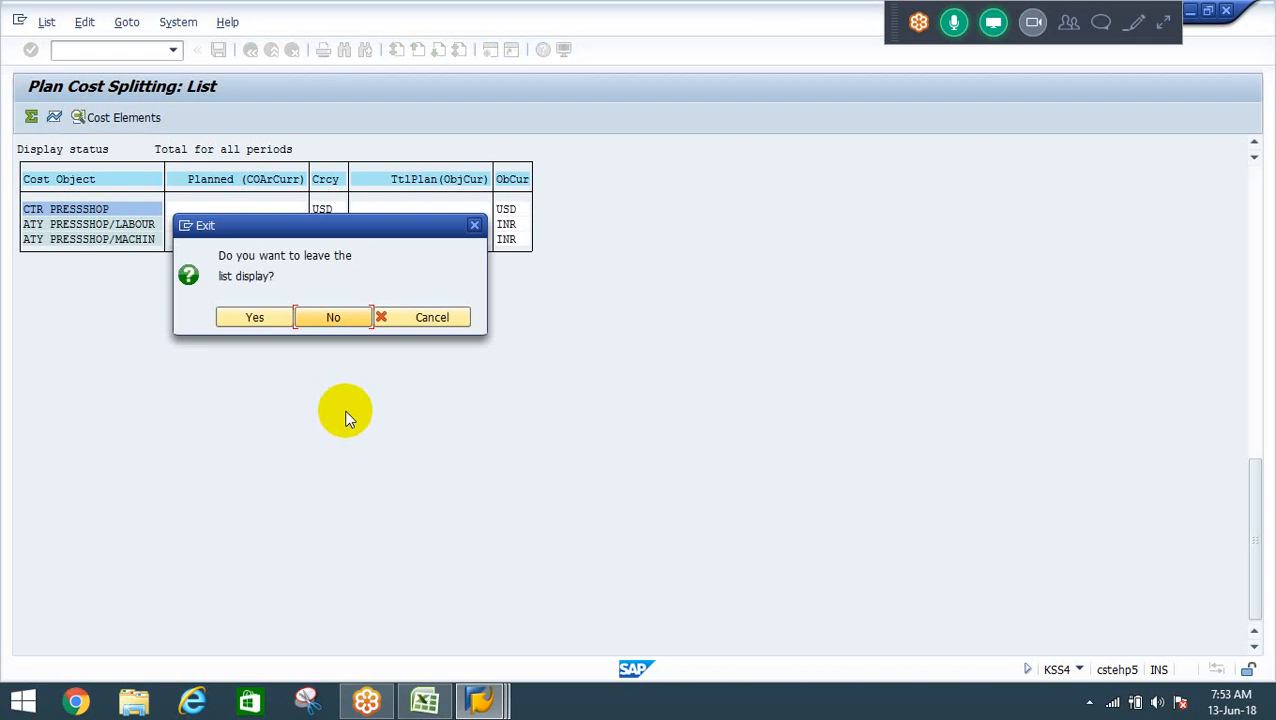
click(250, 317)
key(F3)
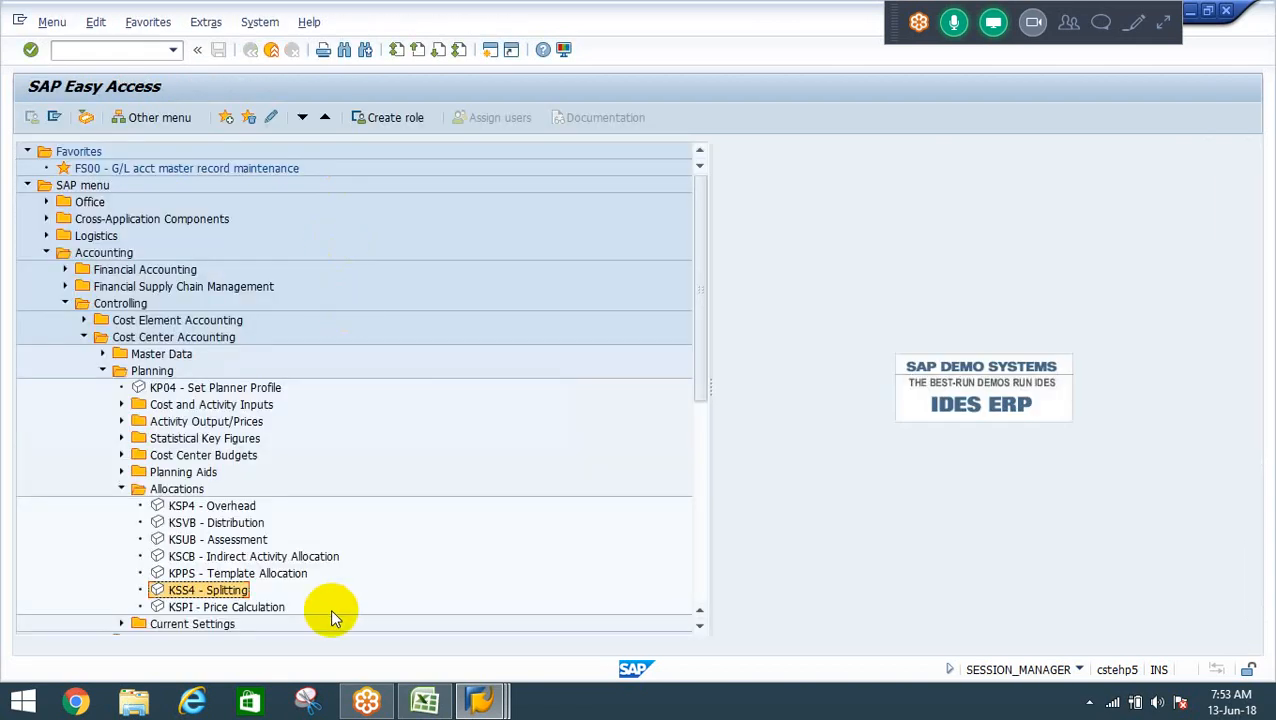
Open transaction KSPI - Price Calculation from the cost center planning allocations.
mouse_move(480, 700)
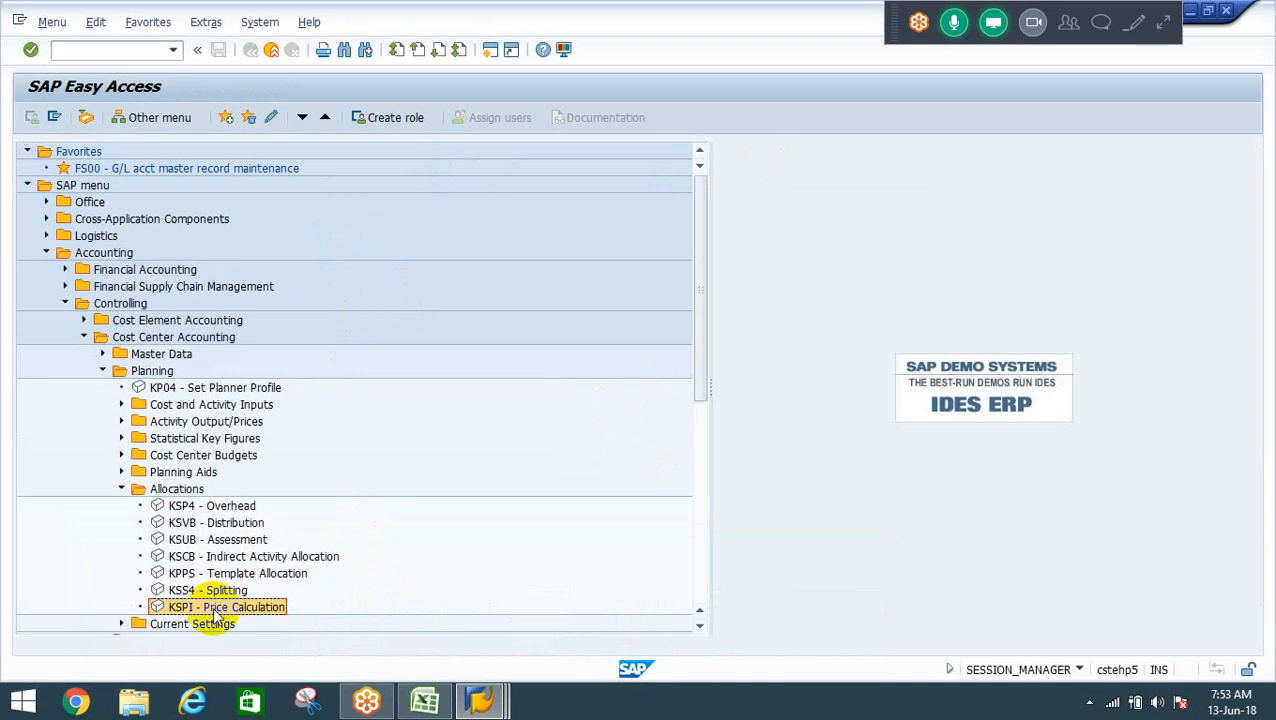
click(700, 625)
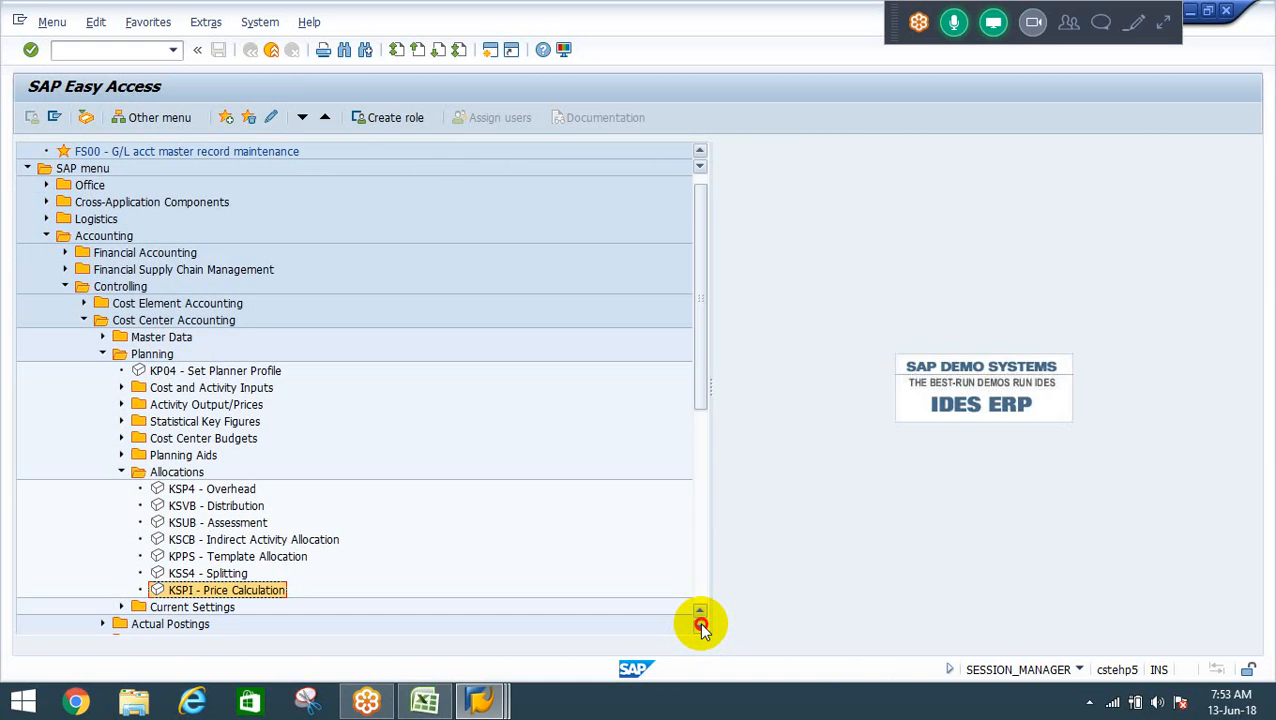
click(700, 625)
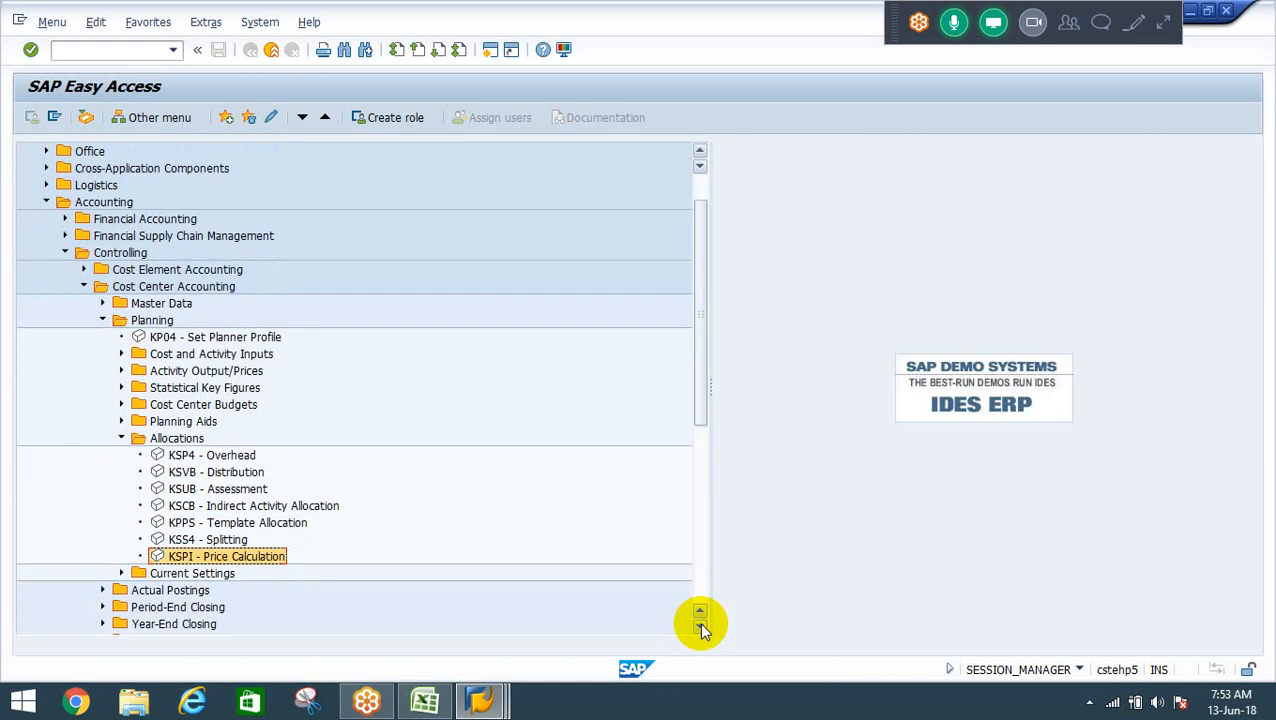
click(700, 625)
click(700, 625)
click(700, 625)
click(700, 625)
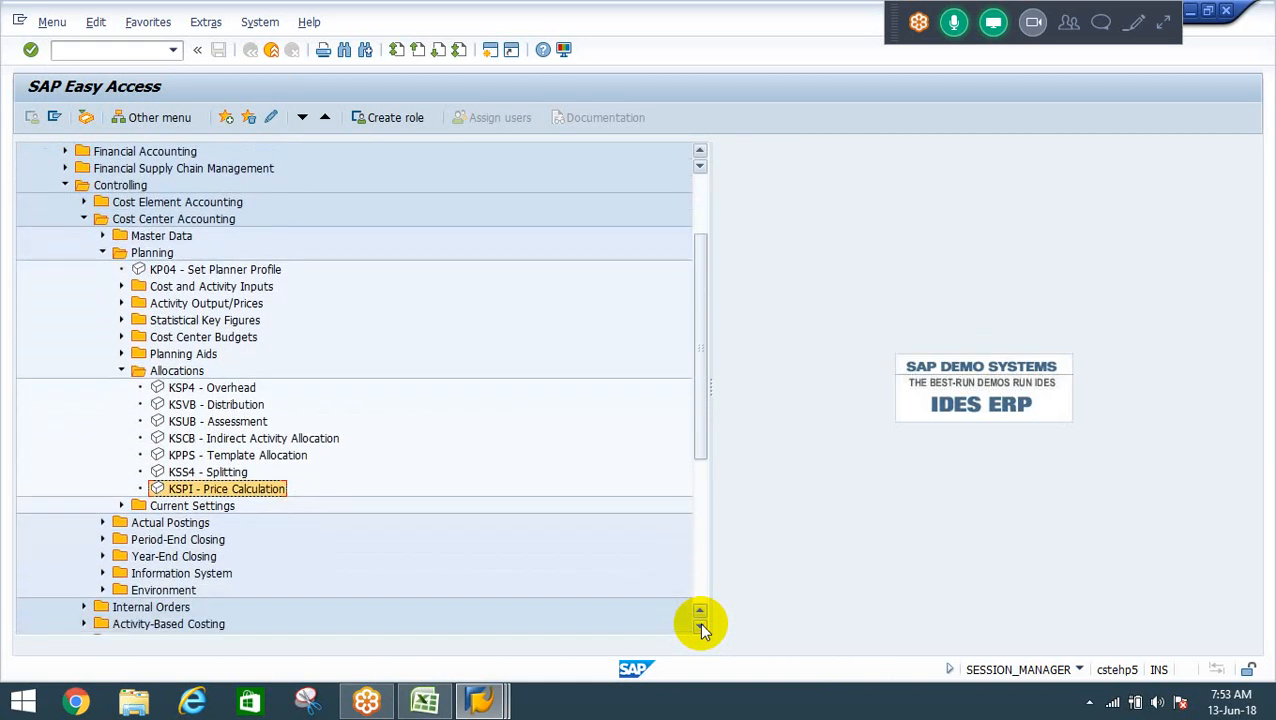
double_click(213, 490)
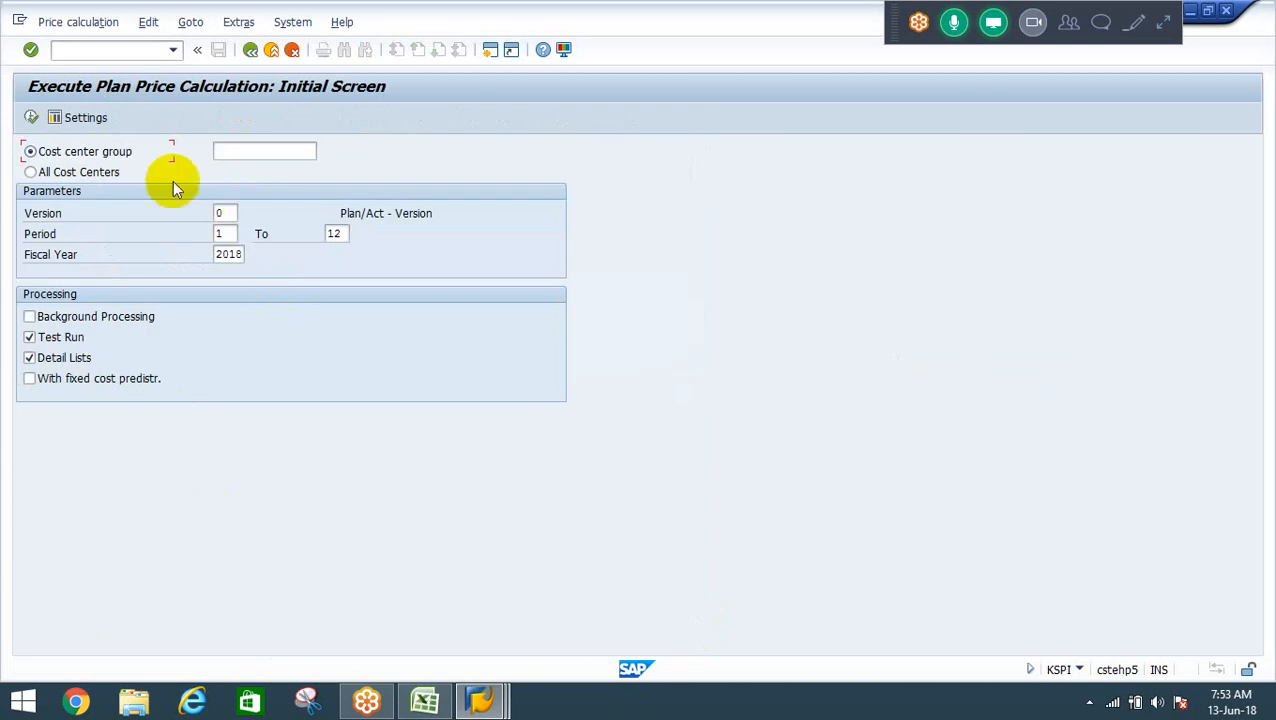
Choose the cost center group MNFG as the selection for the plan price calculation.
click(45, 172)
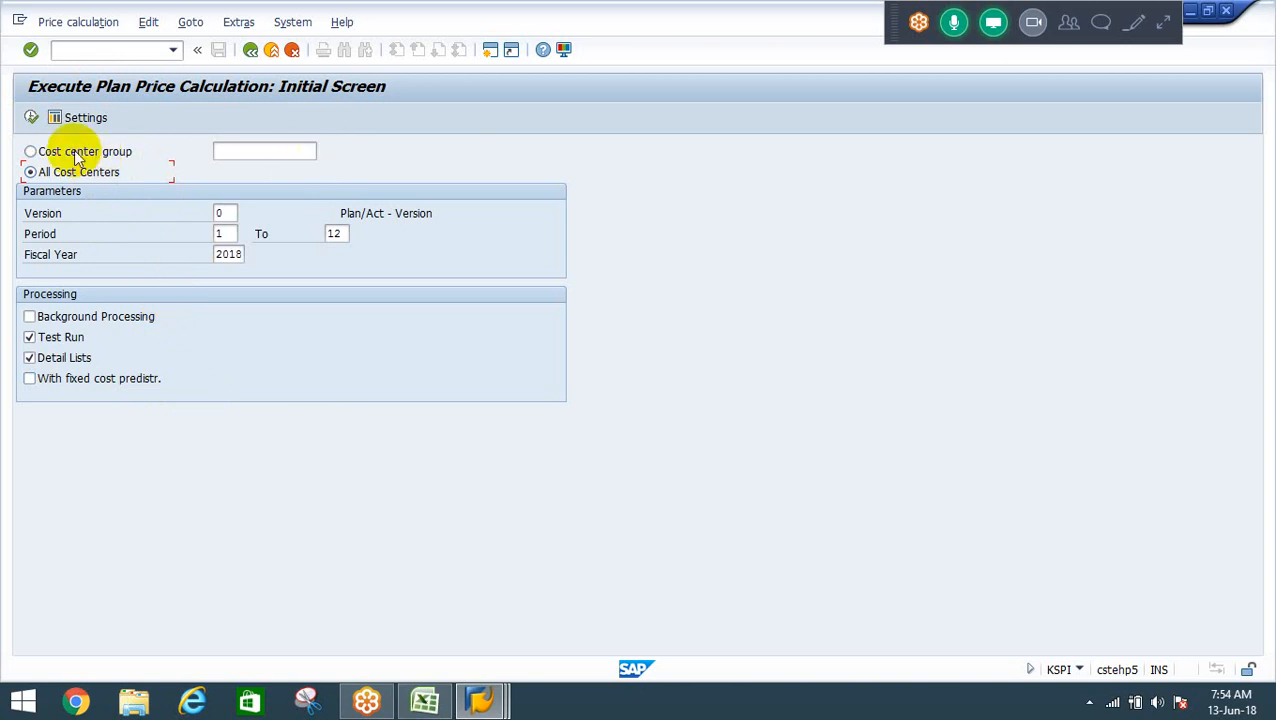
click(31, 151)
click(260, 154)
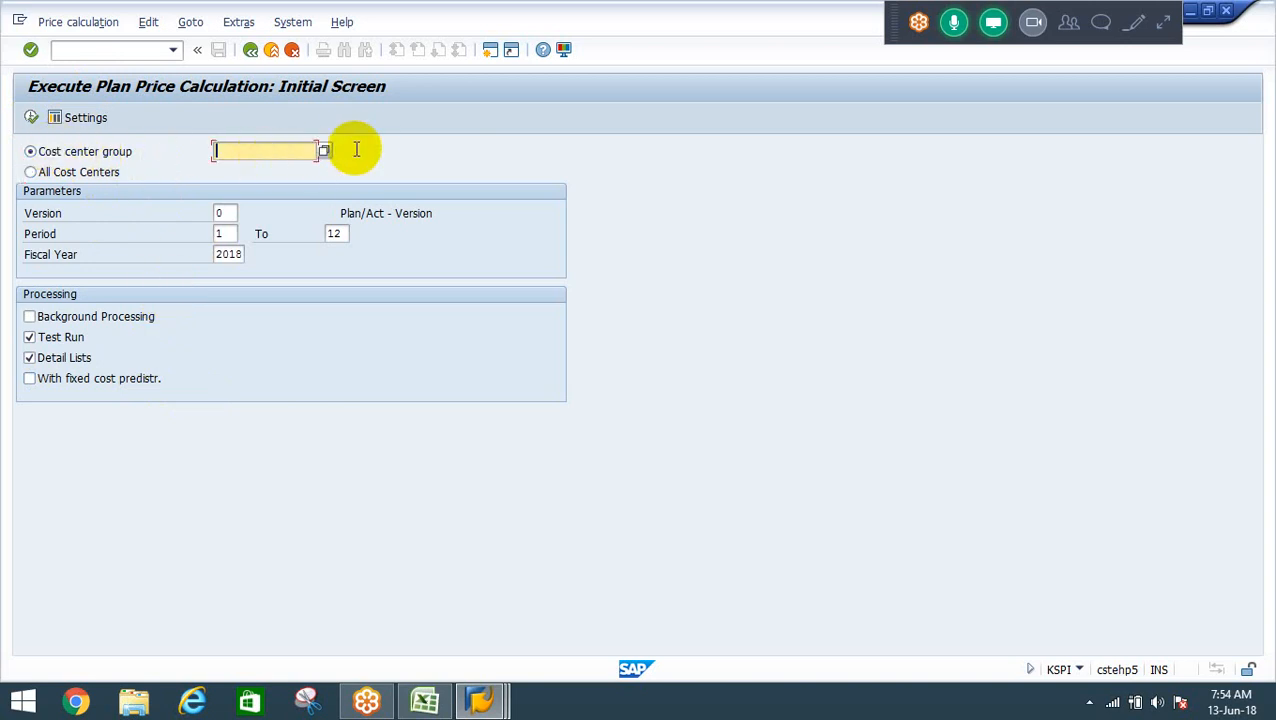
click(324, 153)
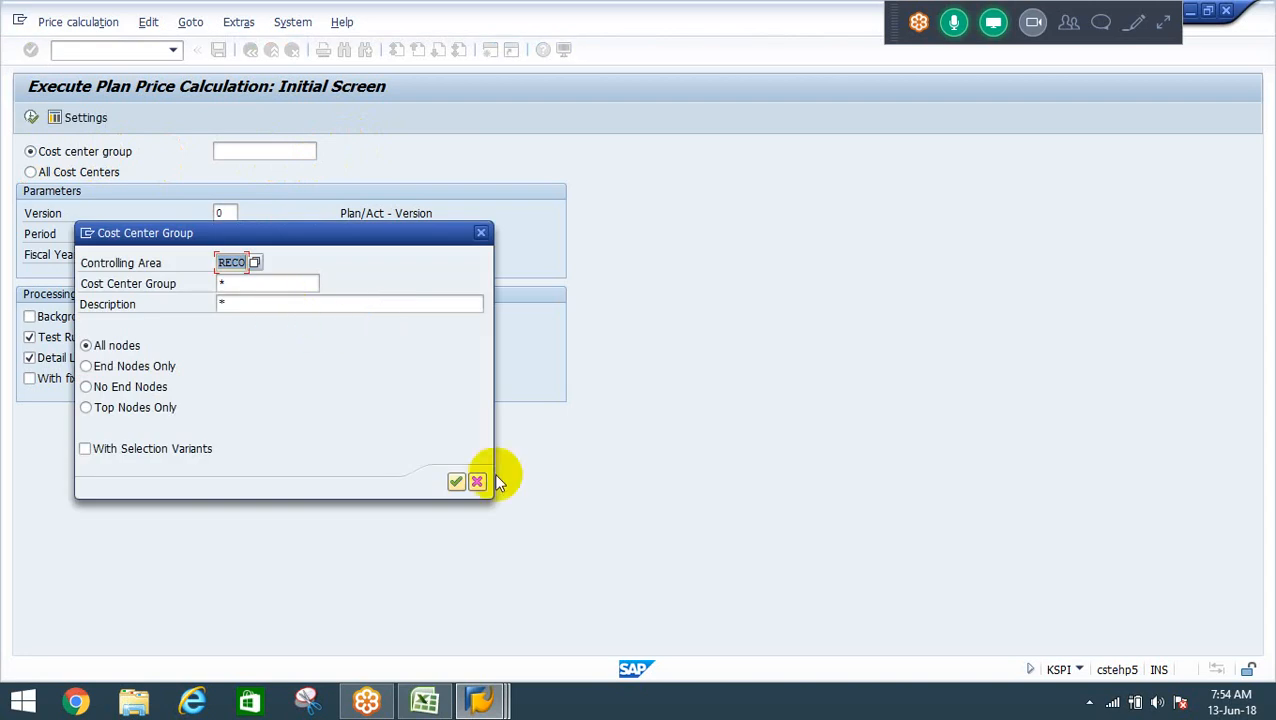
click(462, 484)
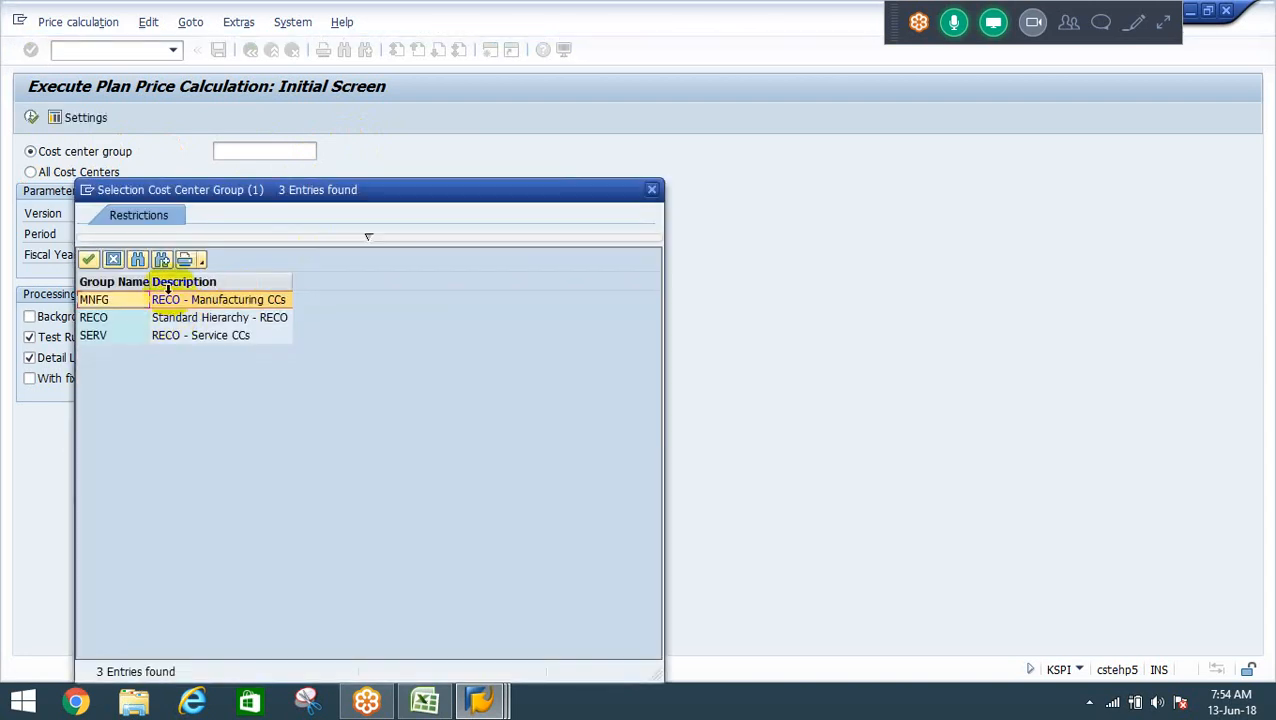
double_click(157, 299)
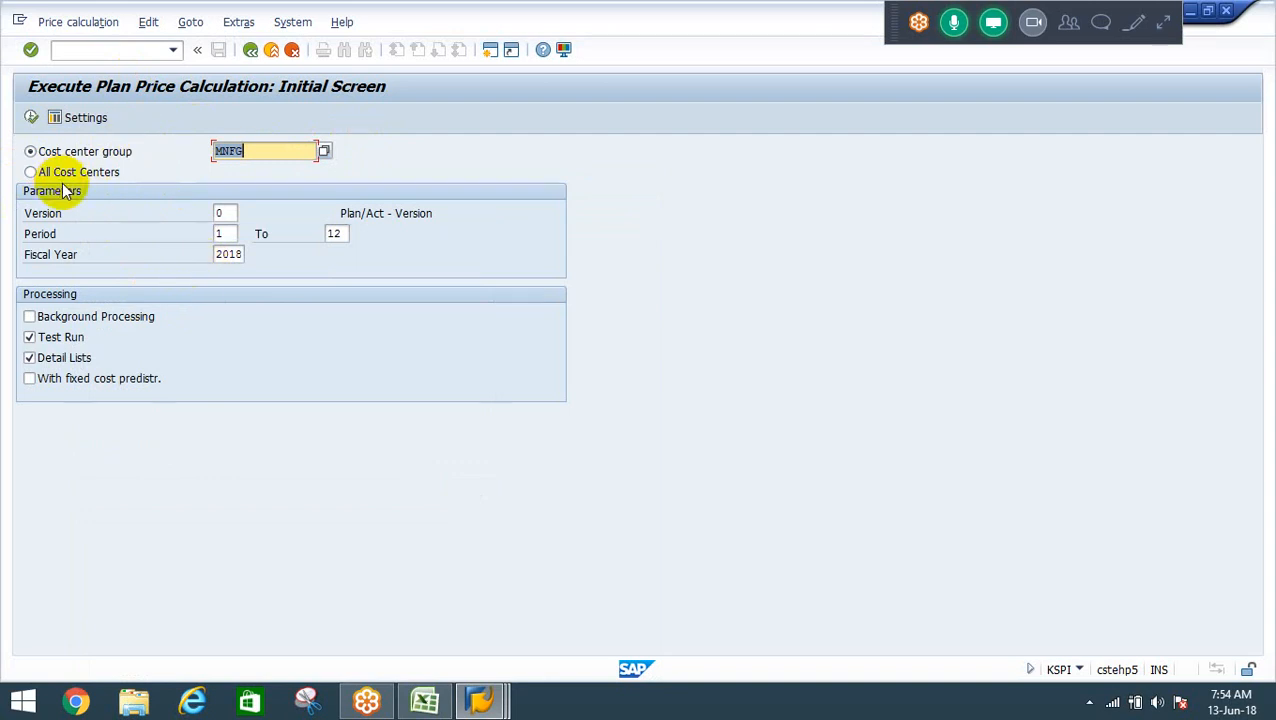
Execute the plan price calculation as a test run, check the LABOUR and MACHIN total prices, and switch to the Excel worksheet.
click(32, 119)
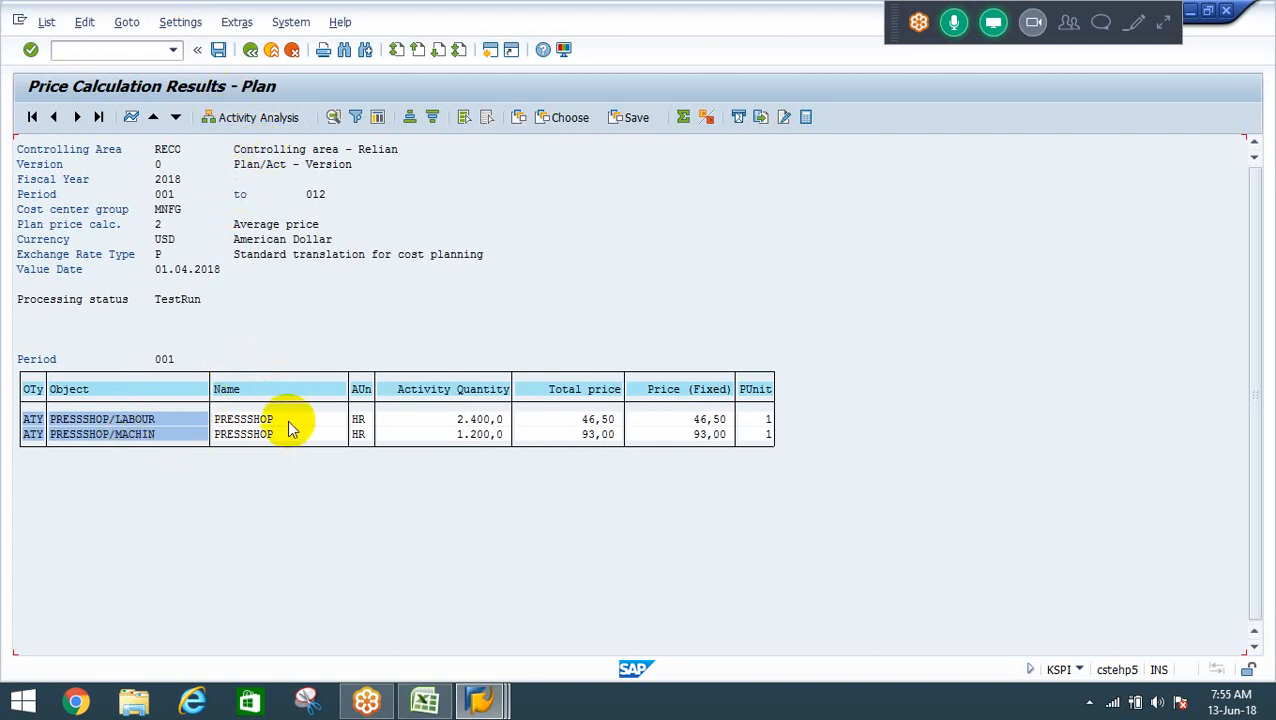
click(570, 420)
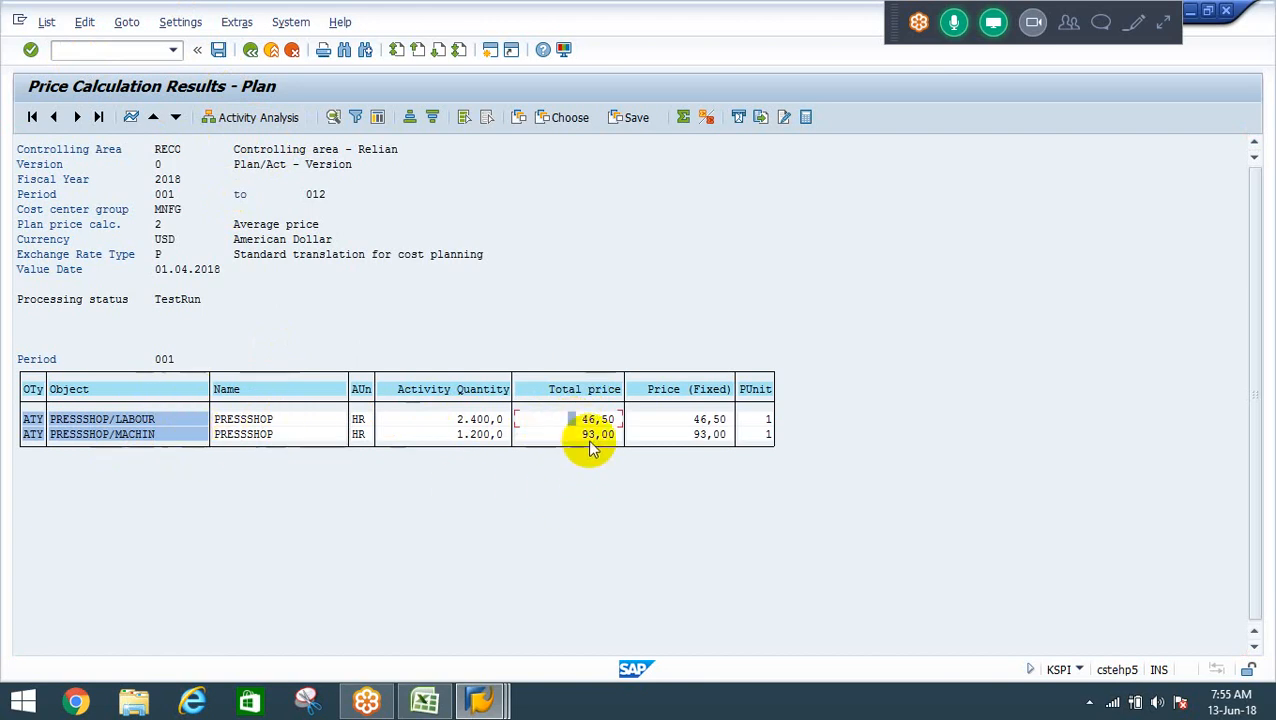
click(592, 436)
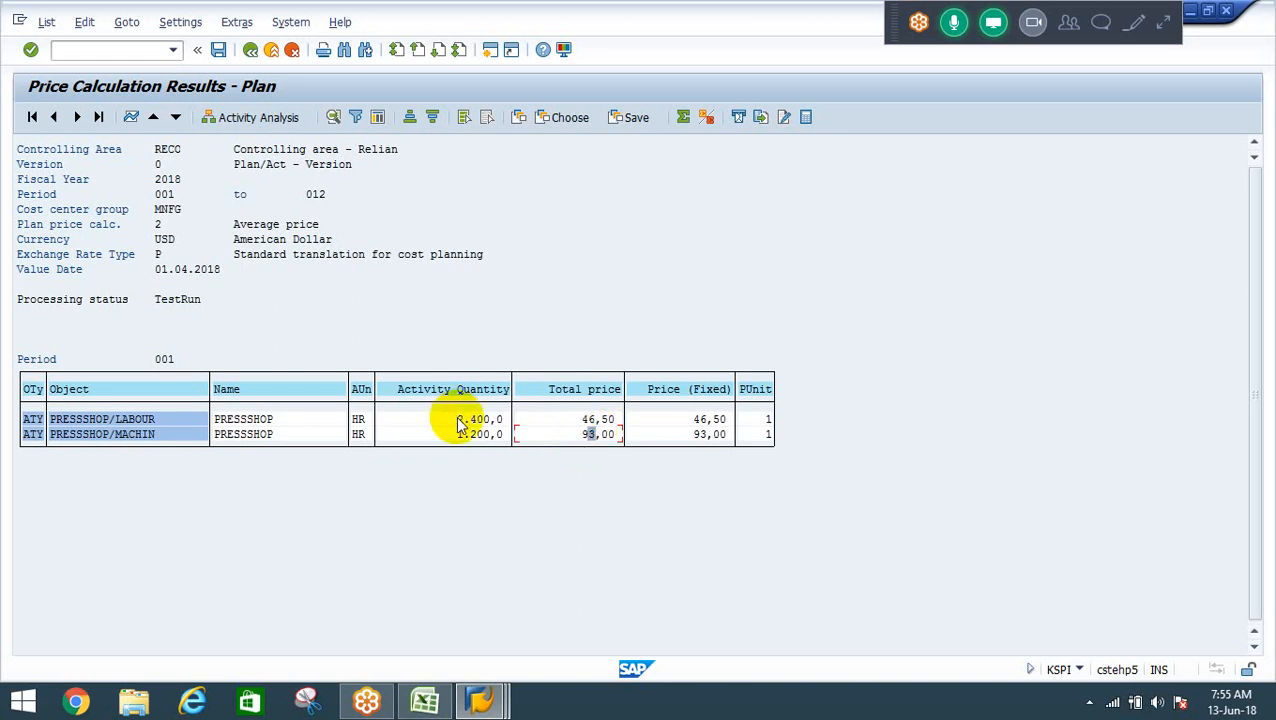
key(alt+Tab)
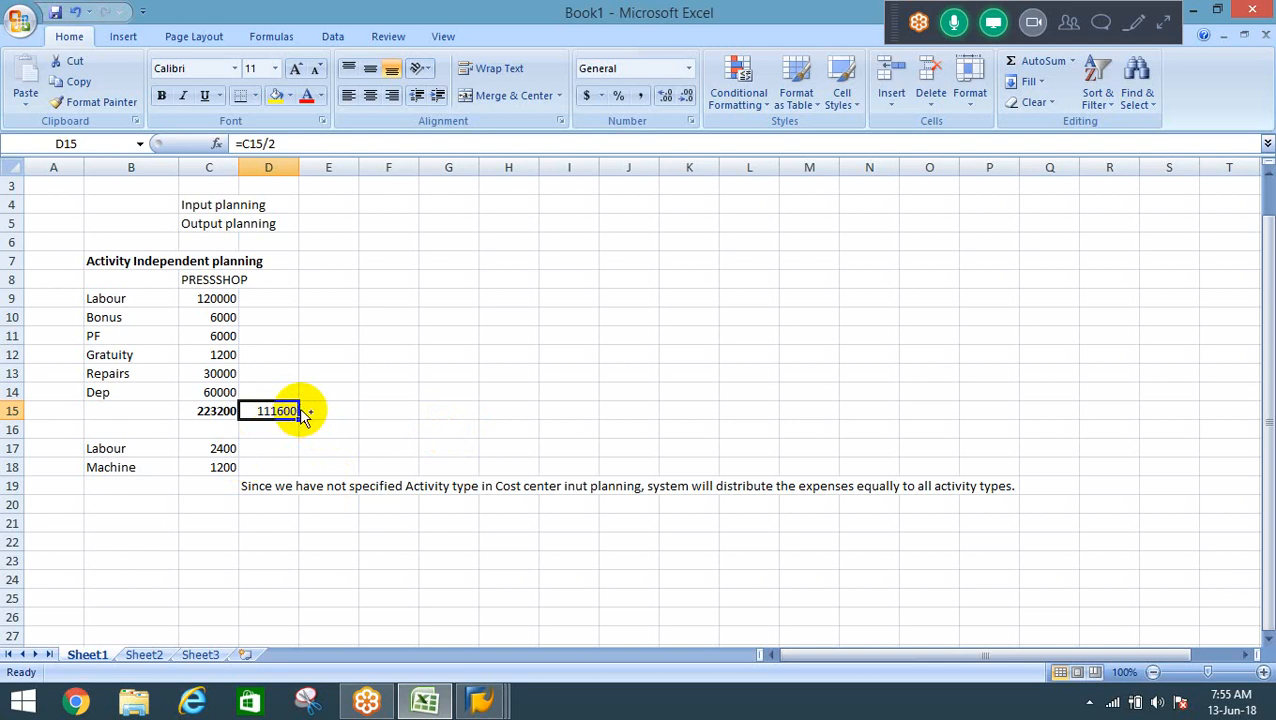
Try to copy the half-total cell D15 into F13 with an ordinary paste.
key(ctrl+c)
key(Right)
key(Right)
key(Up)
key(Up)
key(Return)
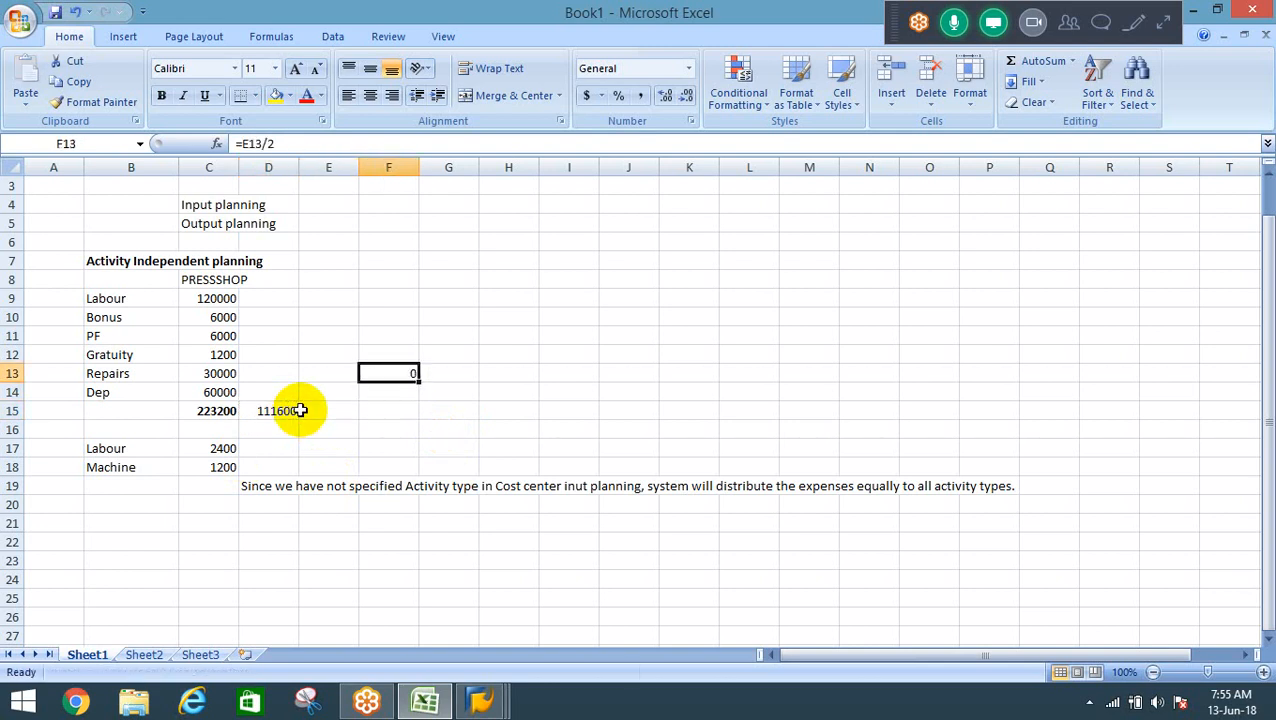
Copy the half-total from D15 and paste it into F13 as a value only.
key(Left)
key(Down)
key(Down)
key(Left)
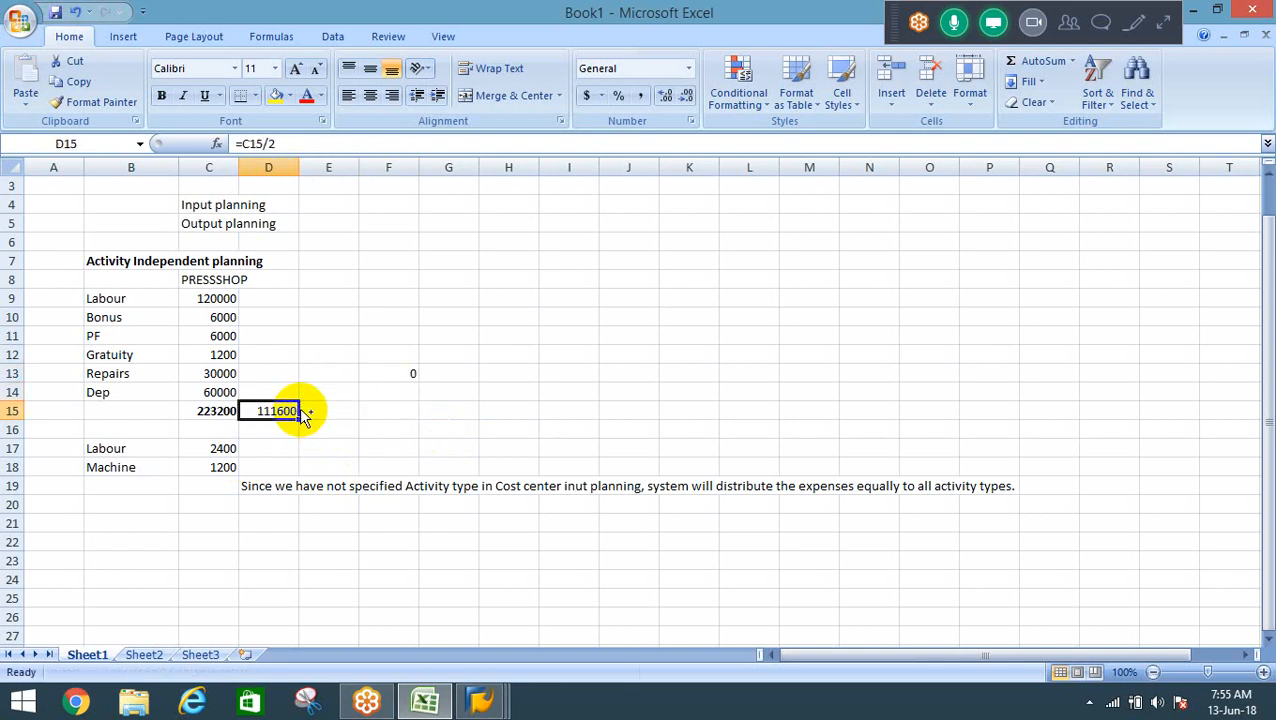
key(ctrl+c)
key(Right)
key(Right)
key(Right)
key(Up)
key(Up)
key(Left)
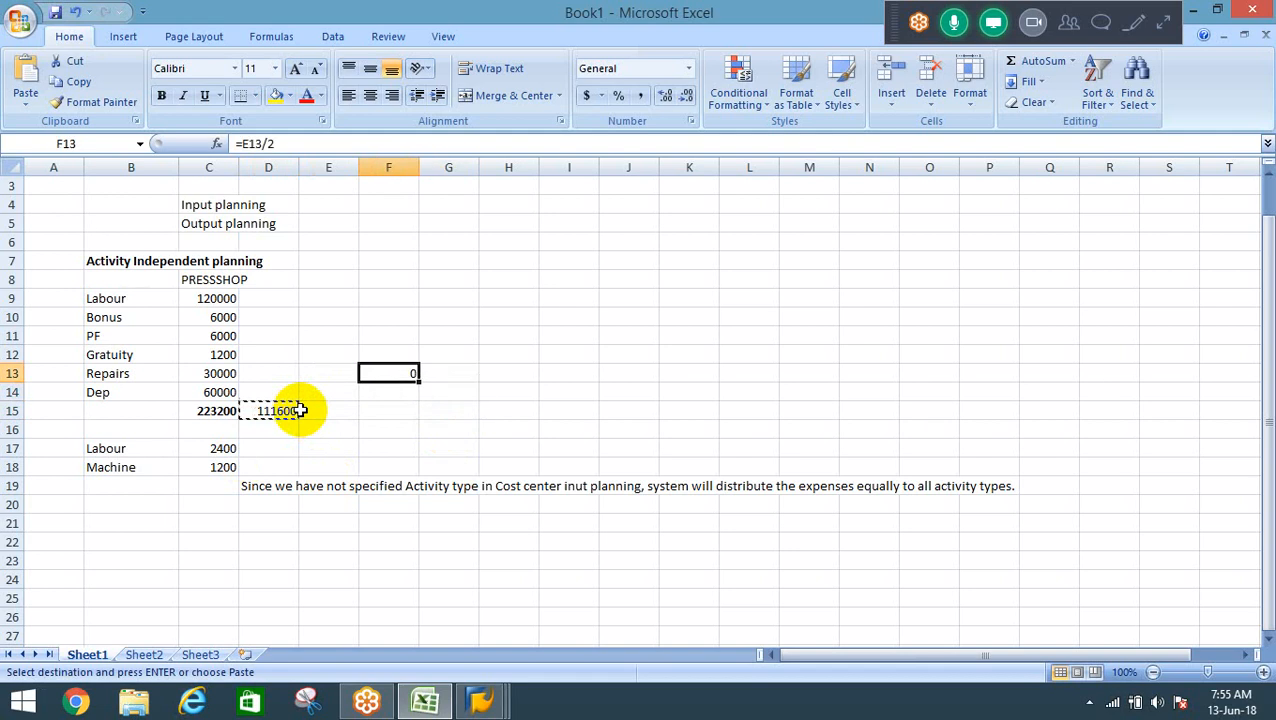
key(alt+e)
key(s)
key(v)
key(Return)
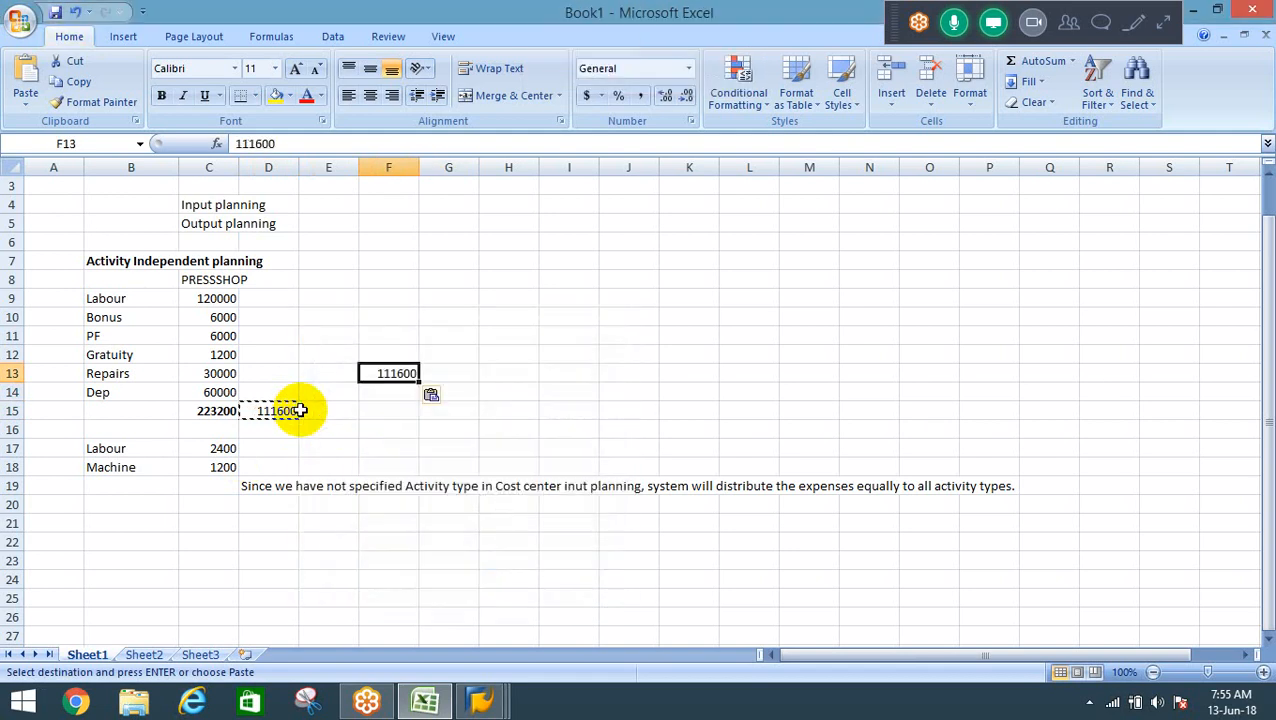
Move the 111600 value from F13 to J13.
key(Left)
key(Right)
key(ctrl+x)
key(Right)
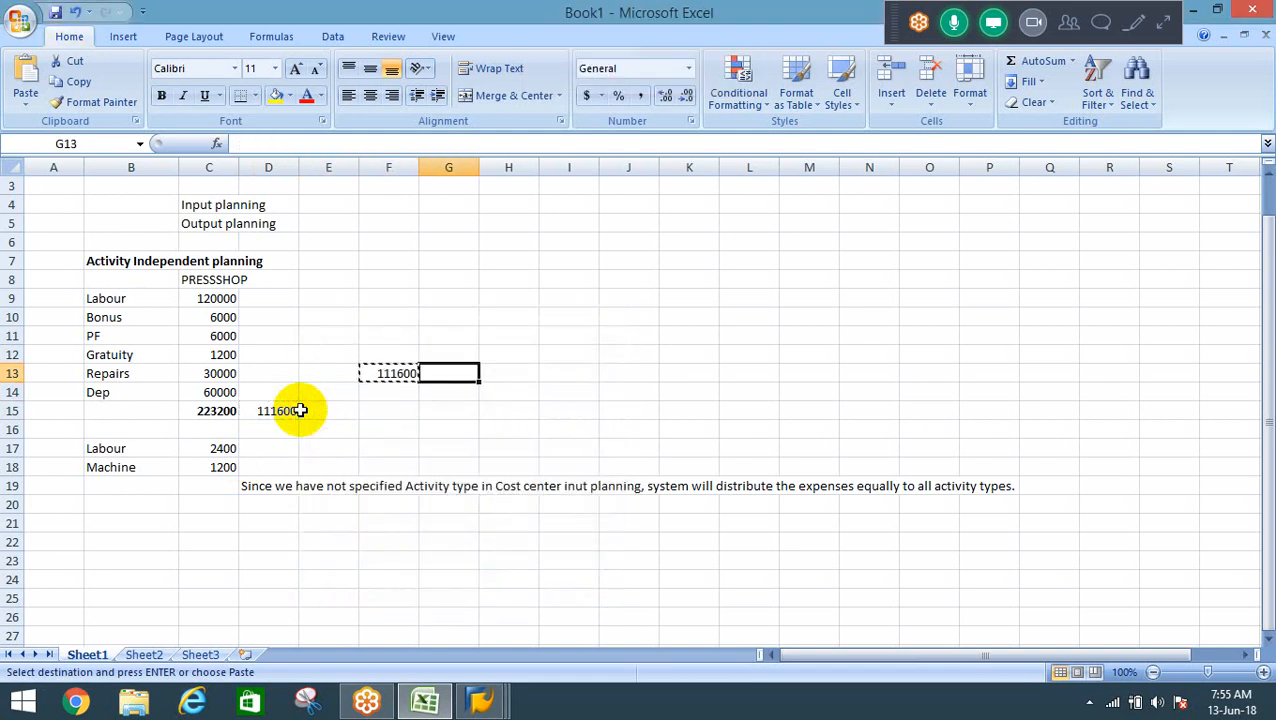
key(Right)
key(Right)
key(Right)
key(ctrl+v)
Label I13 "Labour cost" and autofit the column's width to the text.
key(Left)
text(Lab)
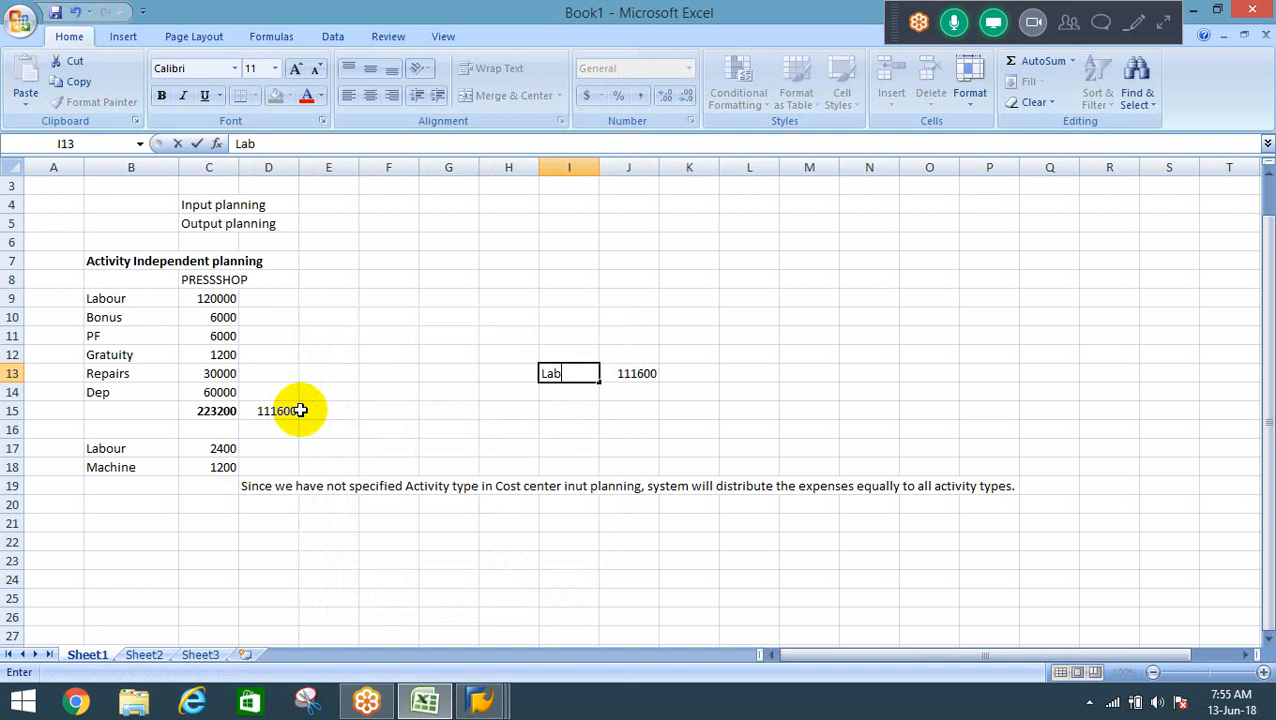
text(our cost)
key(Return)
key(Up)
key(alt+o)
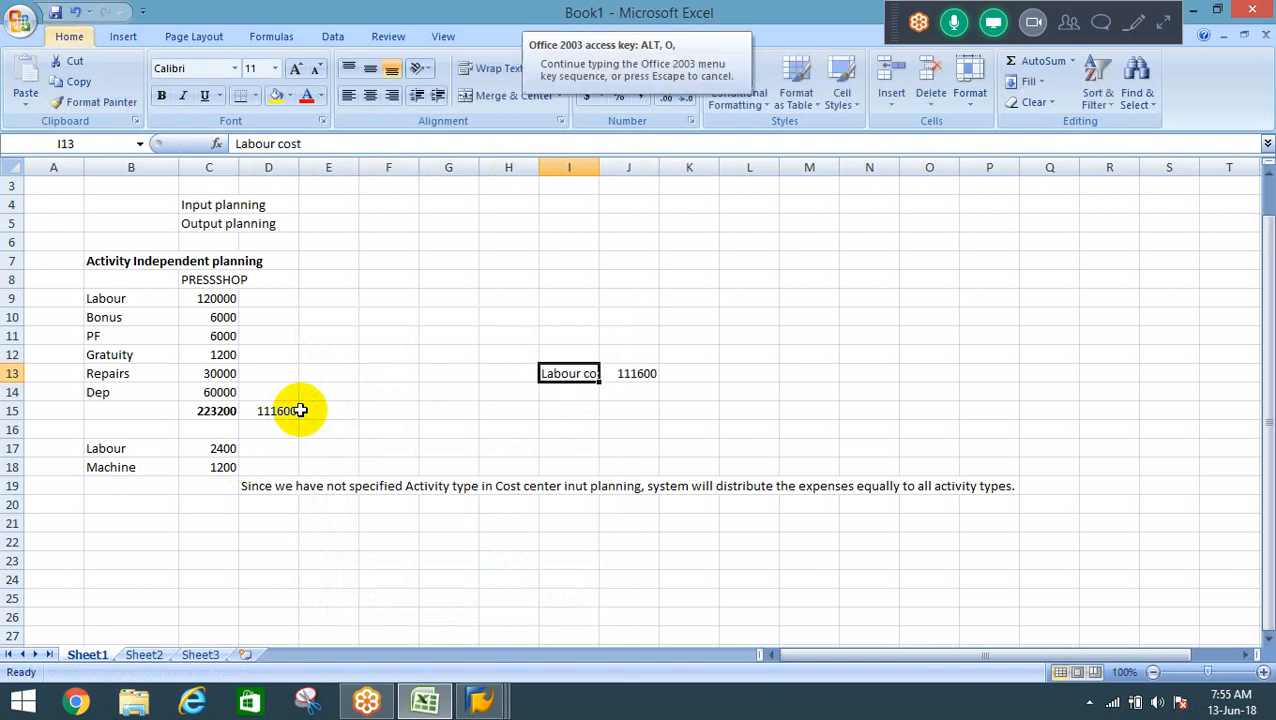
key(c)
key(a)
Label I14 "Machine cost" and autofit column I to the longer label.
key(Down)
text(Mach)
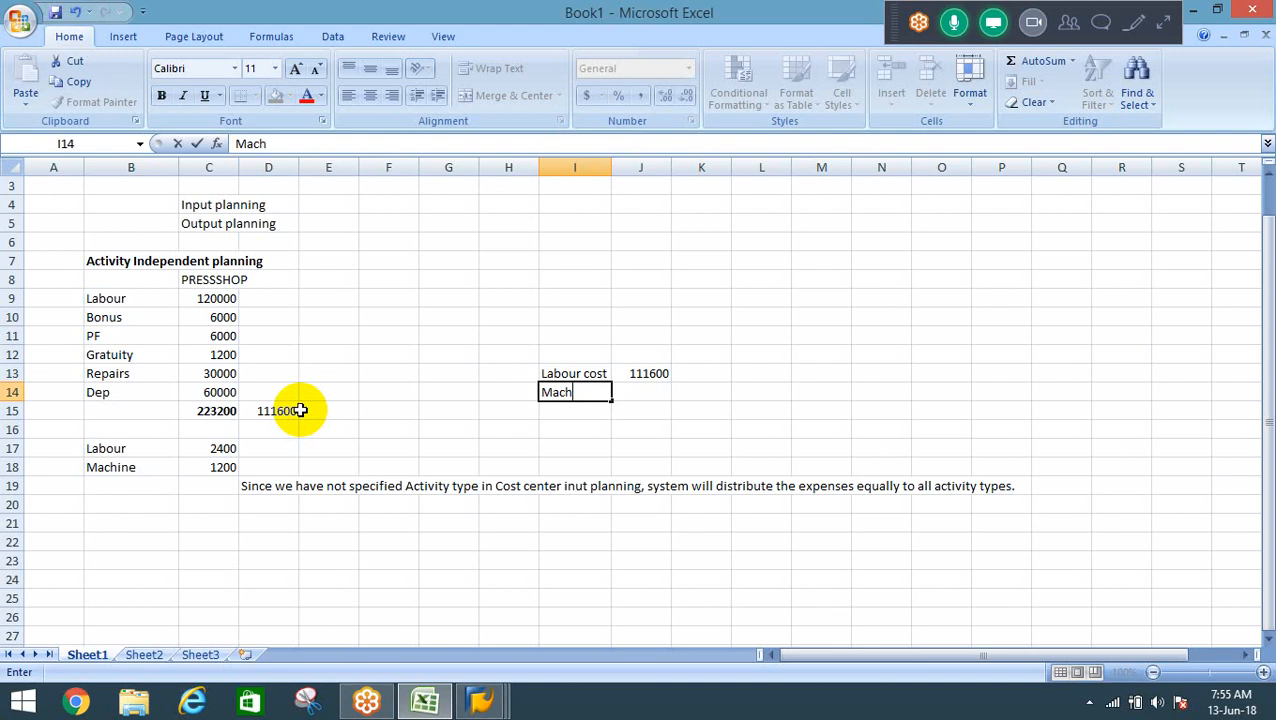
text(ine cost)
key(Return)
key(Up)
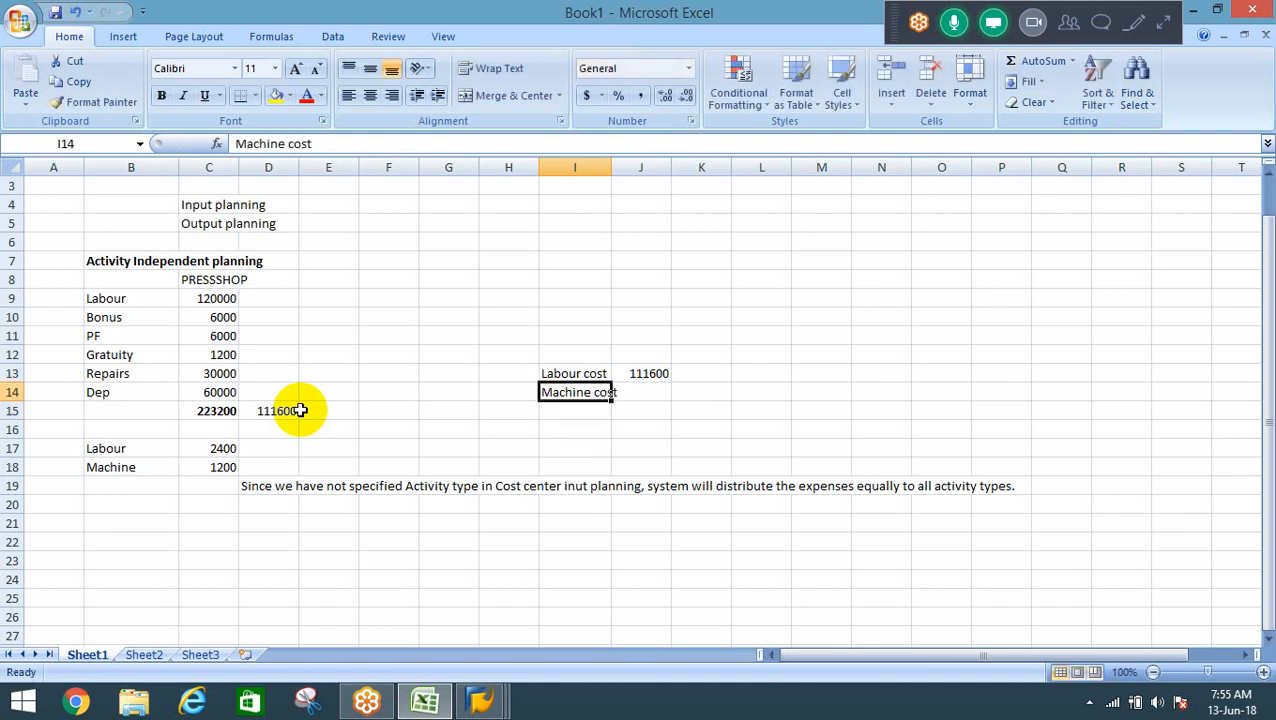
key(alt+o)
key(c)
key(a)
Fill the J13 amount down into J14 and enter the activity quantities 2400 in K13 and 1200 in K14.
key(Right)
key(ctrl+d)
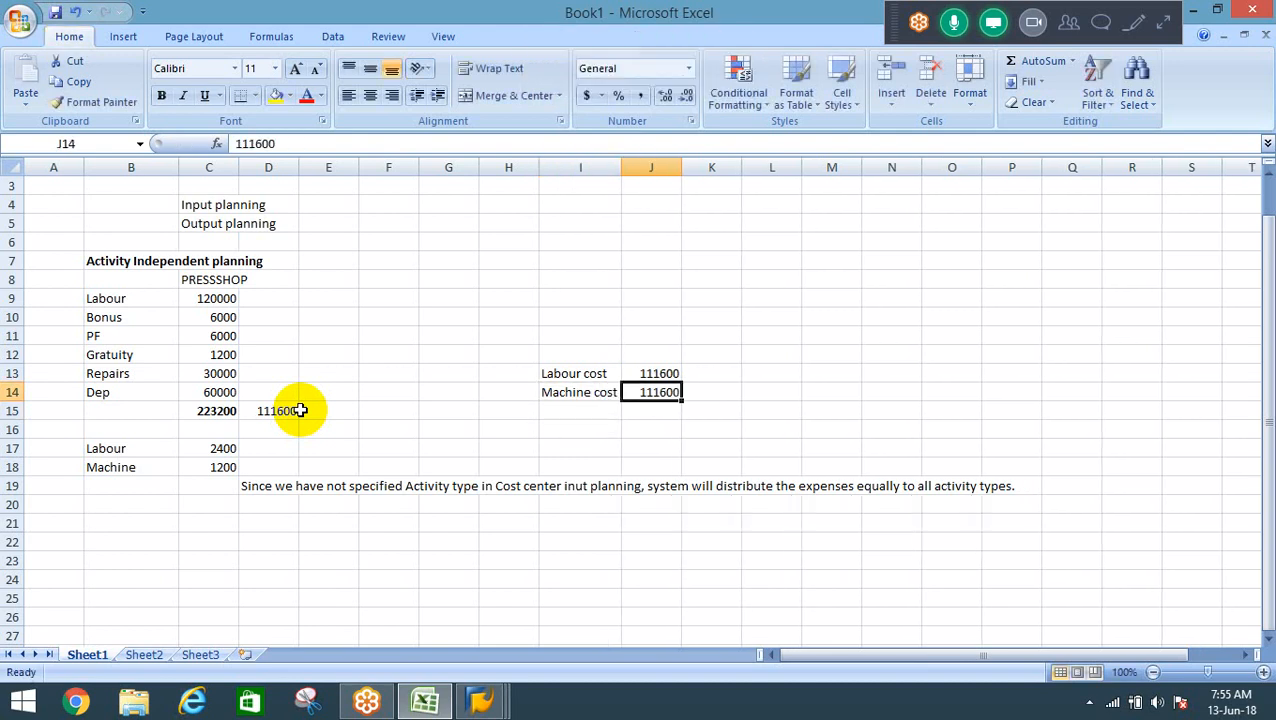
key(Up)
key(Right)
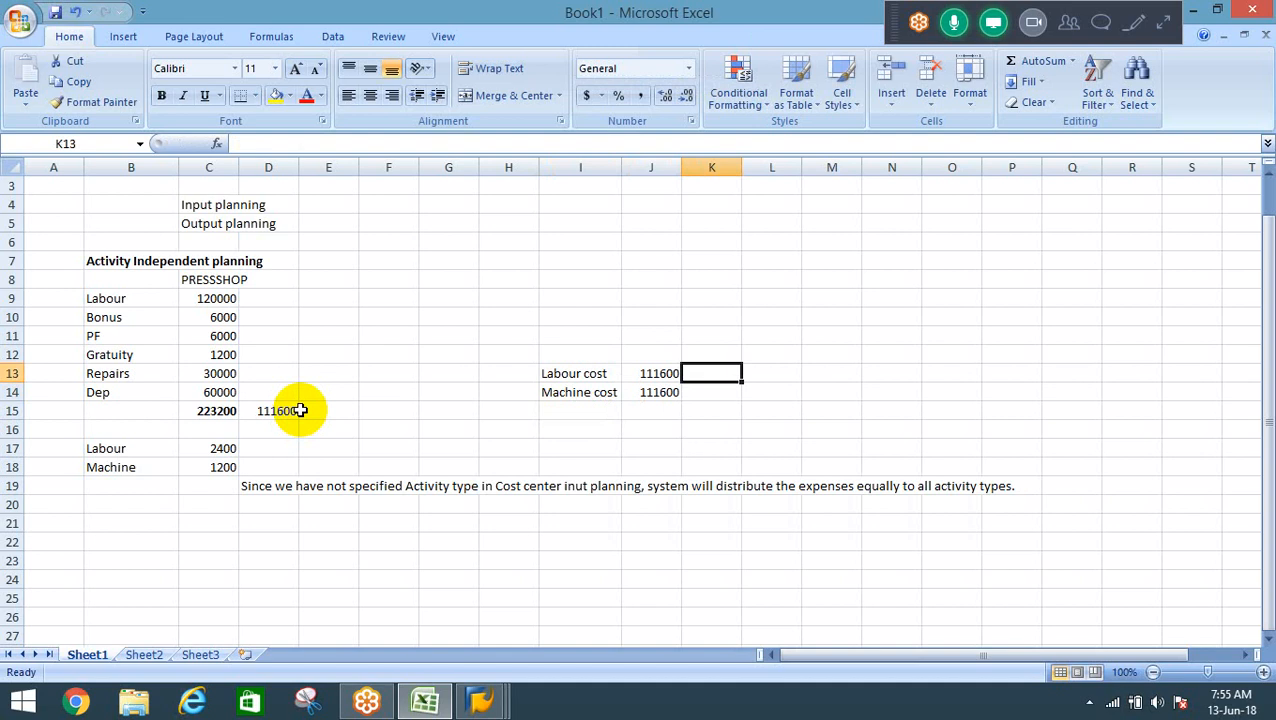
text(2400)
key(Return)
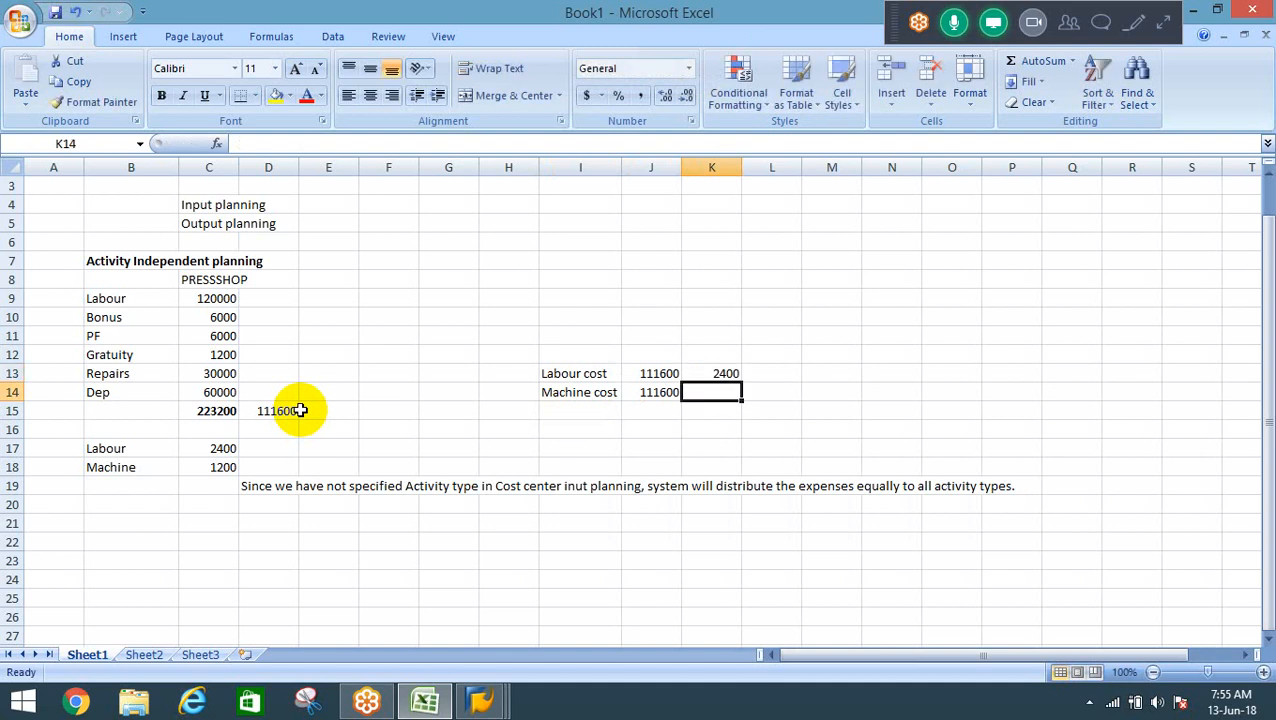
text(1200)
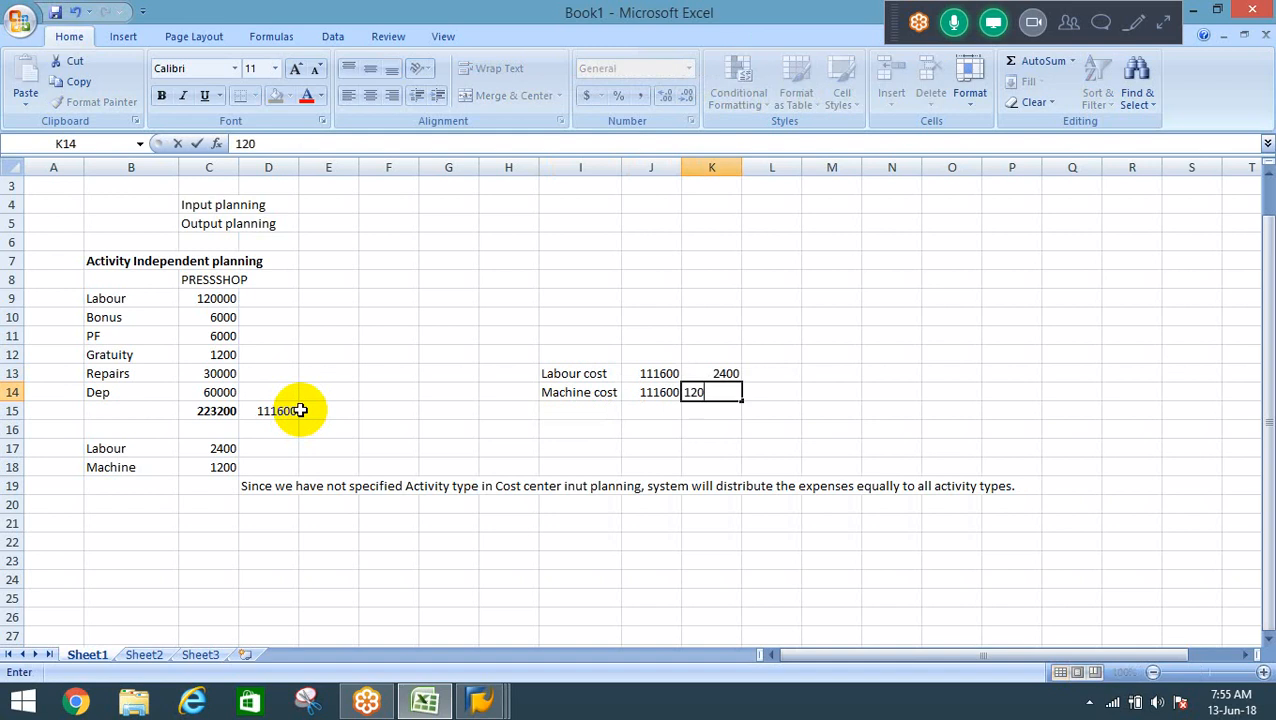
key(Right)
Calculate the labour price per hour in L13 with the formula =J13/K13.
key(Up)
text(=)
key(Down)
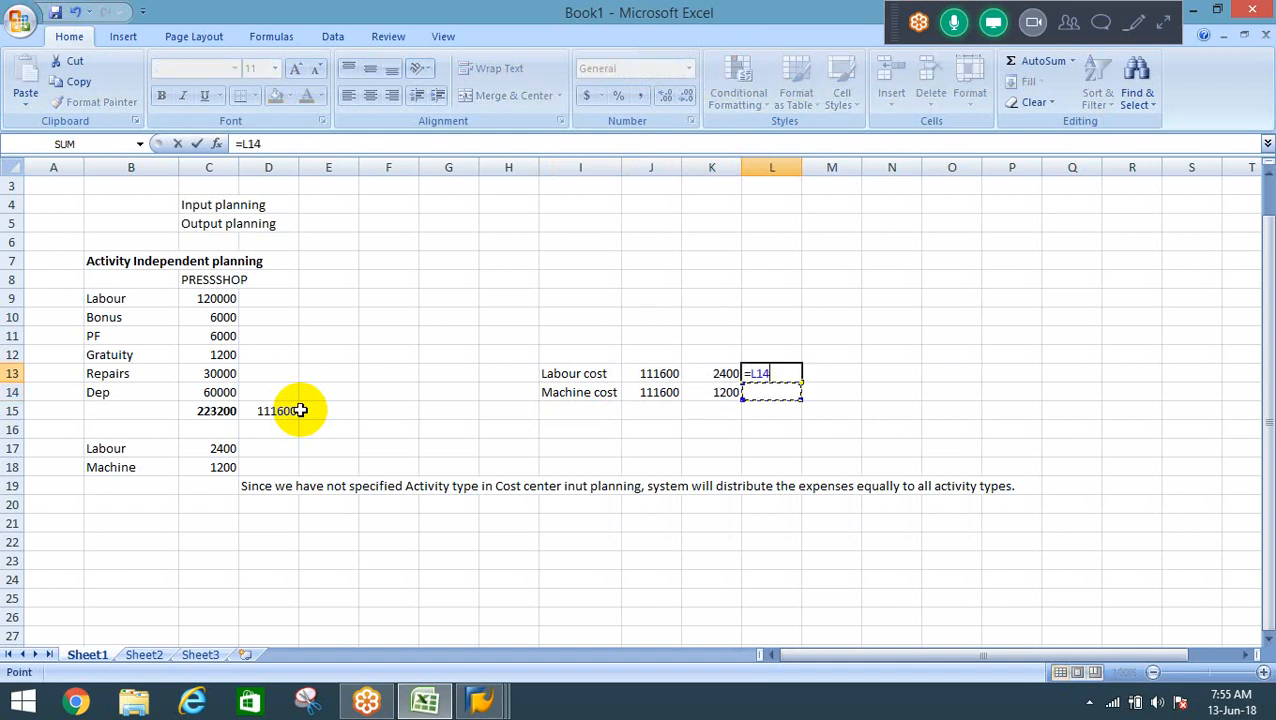
key(Left)
key(Up)
key(Left)
text(/)
key(Left)
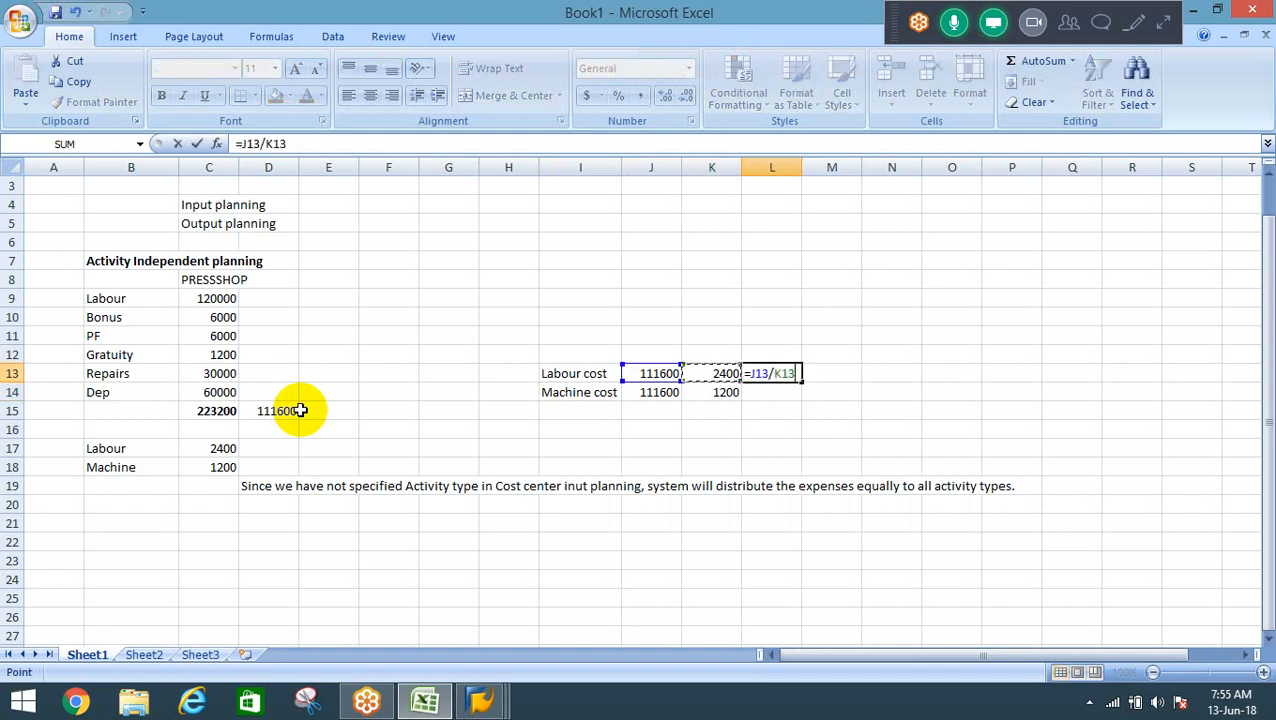
key(Return)
Calculate the machine price per hour in L14 with the formula =J14/K14.
text(=)
key(Left)
key(Left)
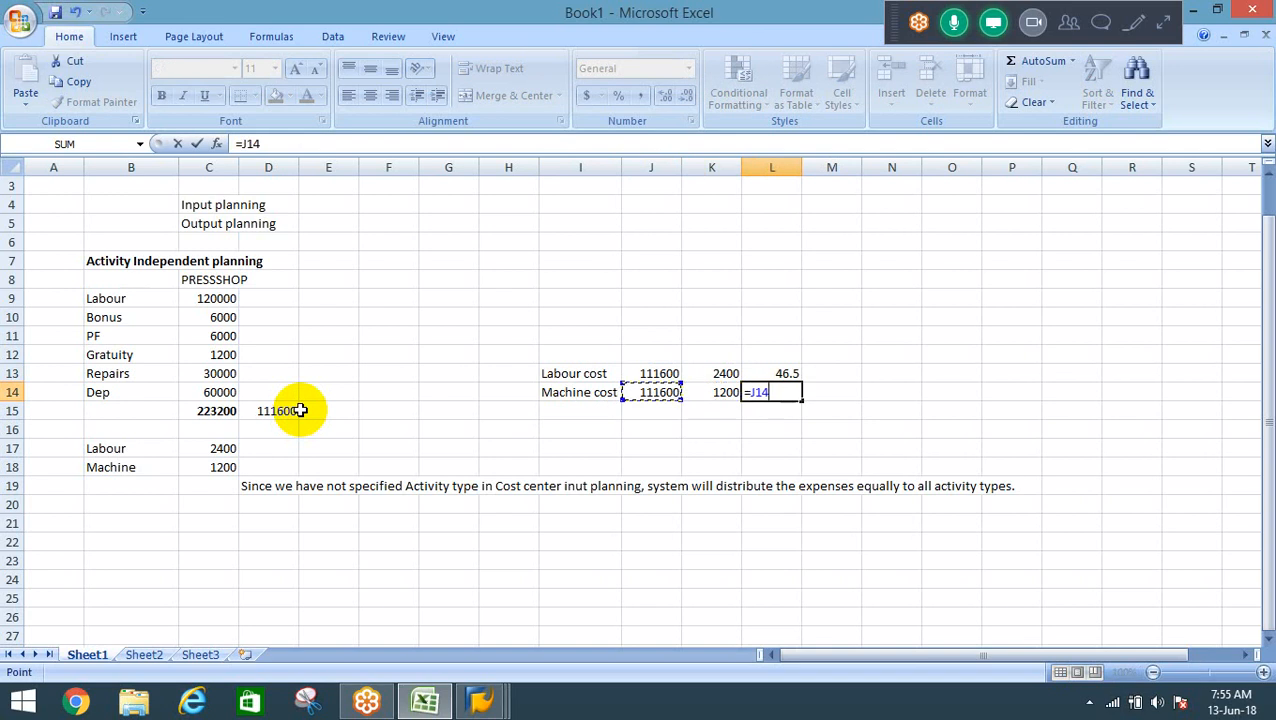
text(/)
key(Left)
key(Return)
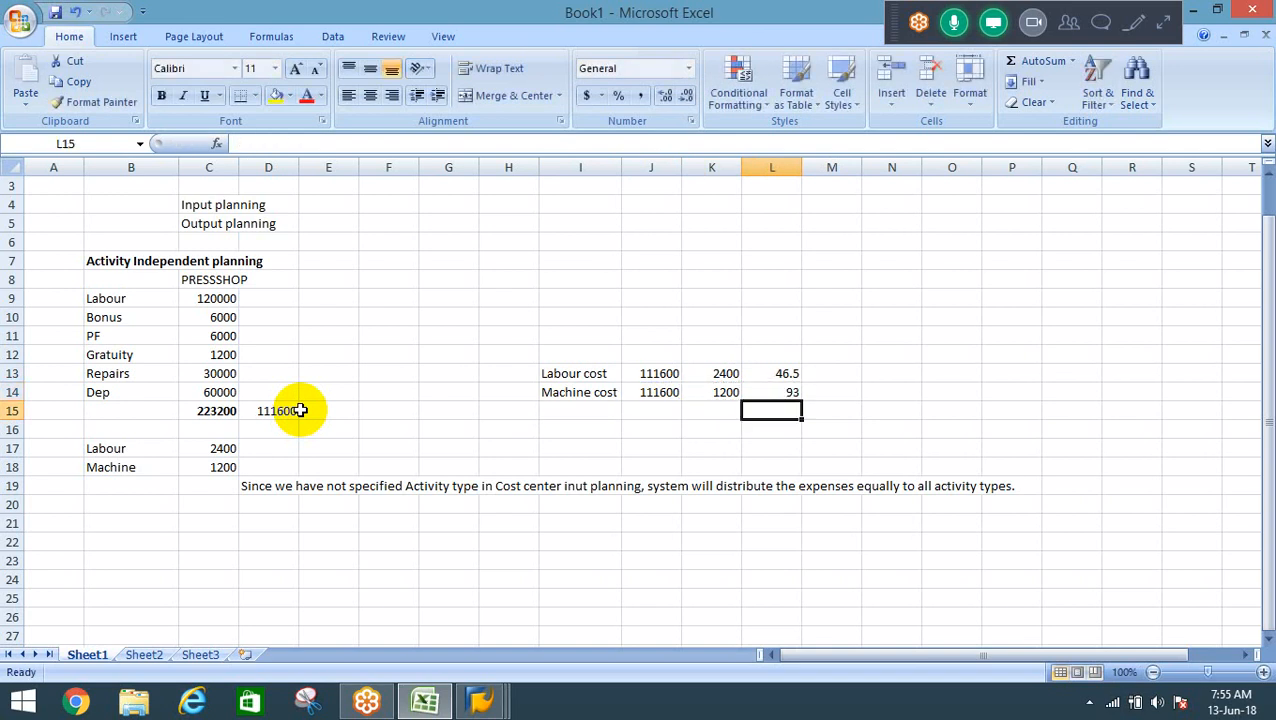
Compare the worksheet's labour and machine prices with the SAP price calculation results, and return to Excel.
key(Up)
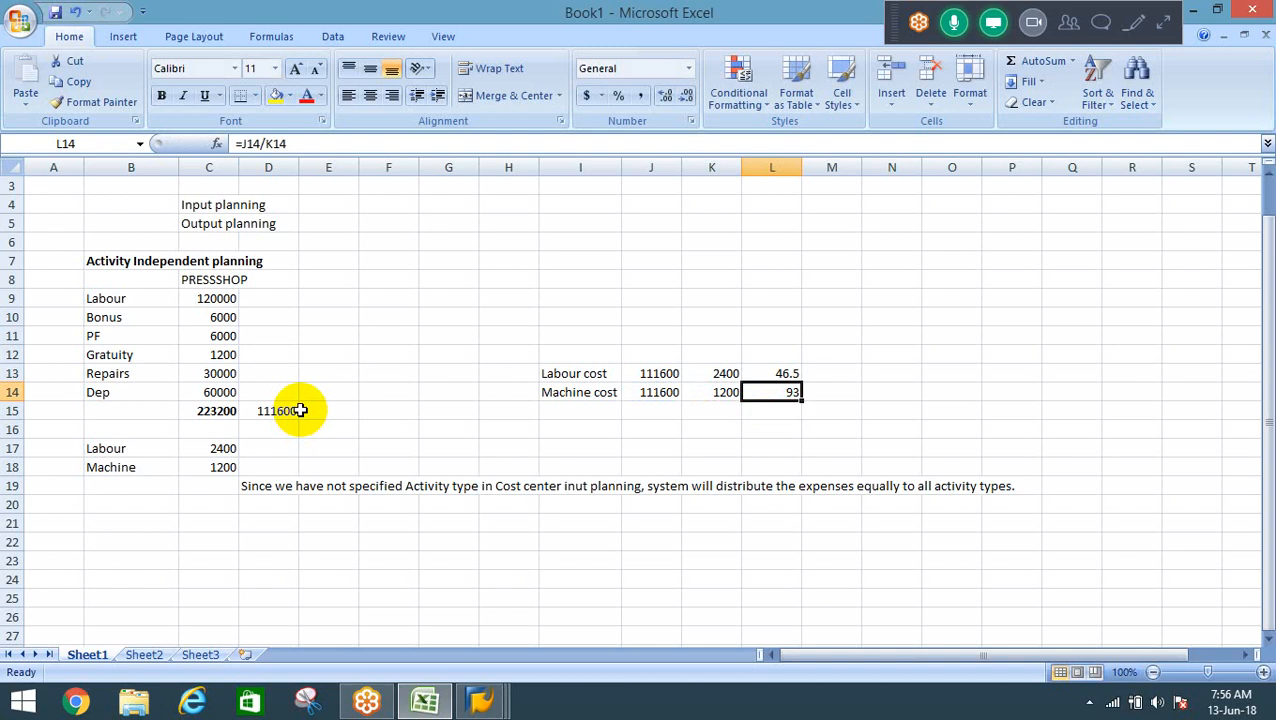
key(alt+Tab)
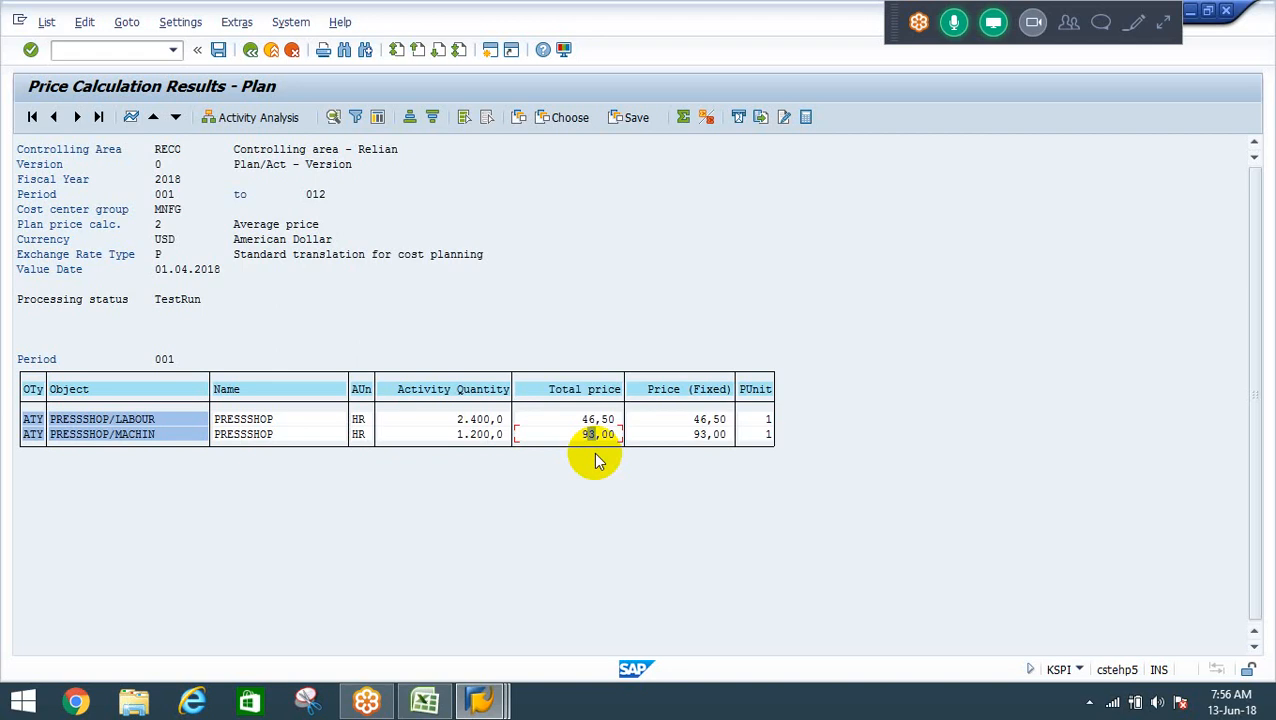
key(alt+Tab)
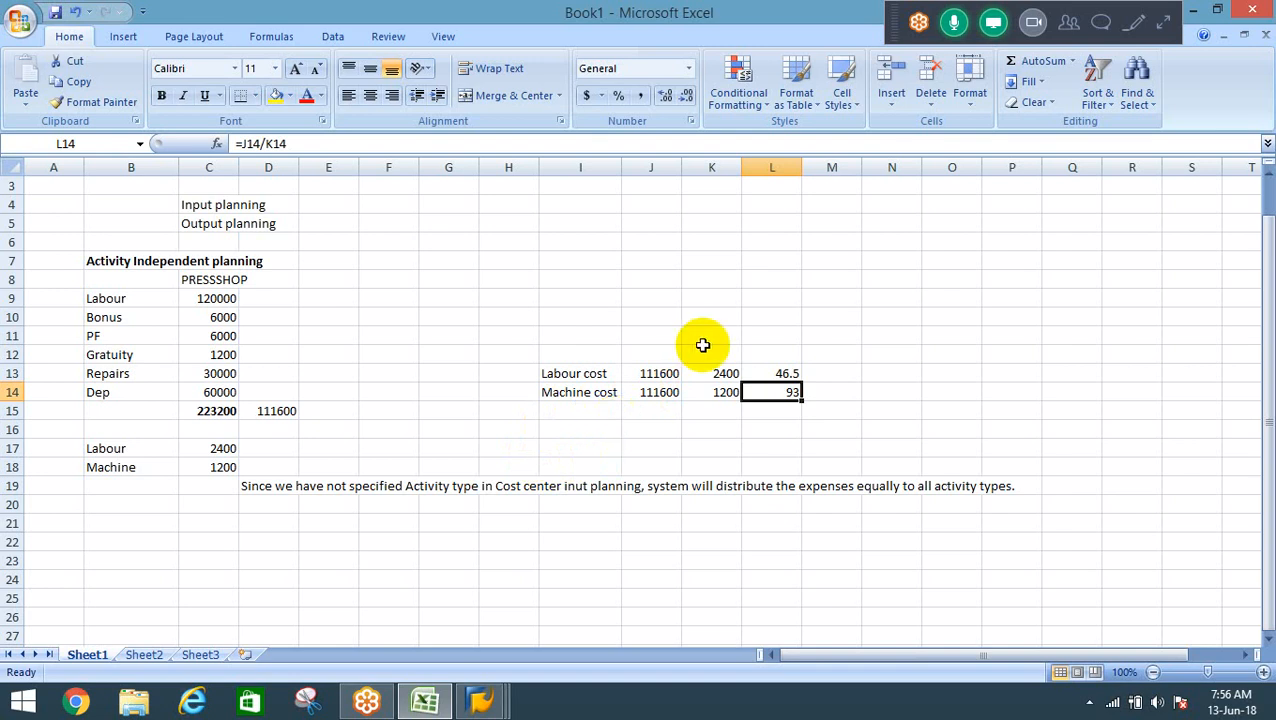
Add the column headers "Cost" in J12, "Hrs" in K12 and "Price" in L12.
click(572, 377)
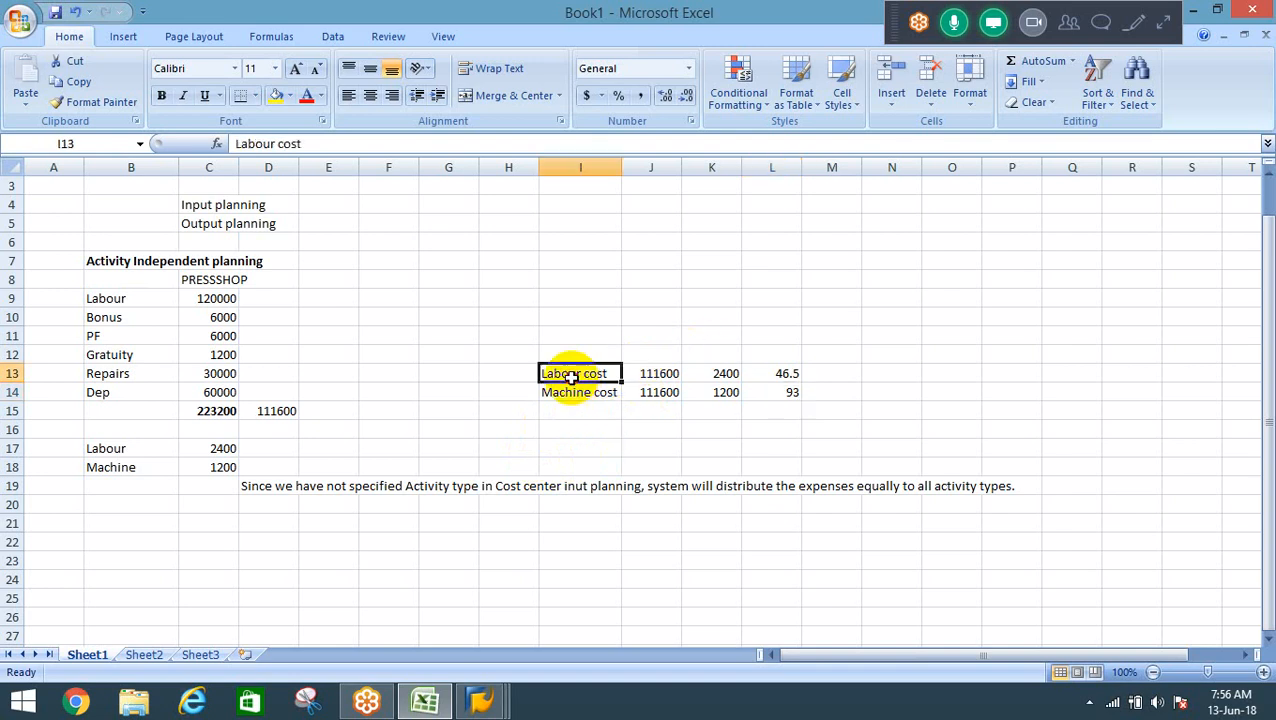
click(661, 354)
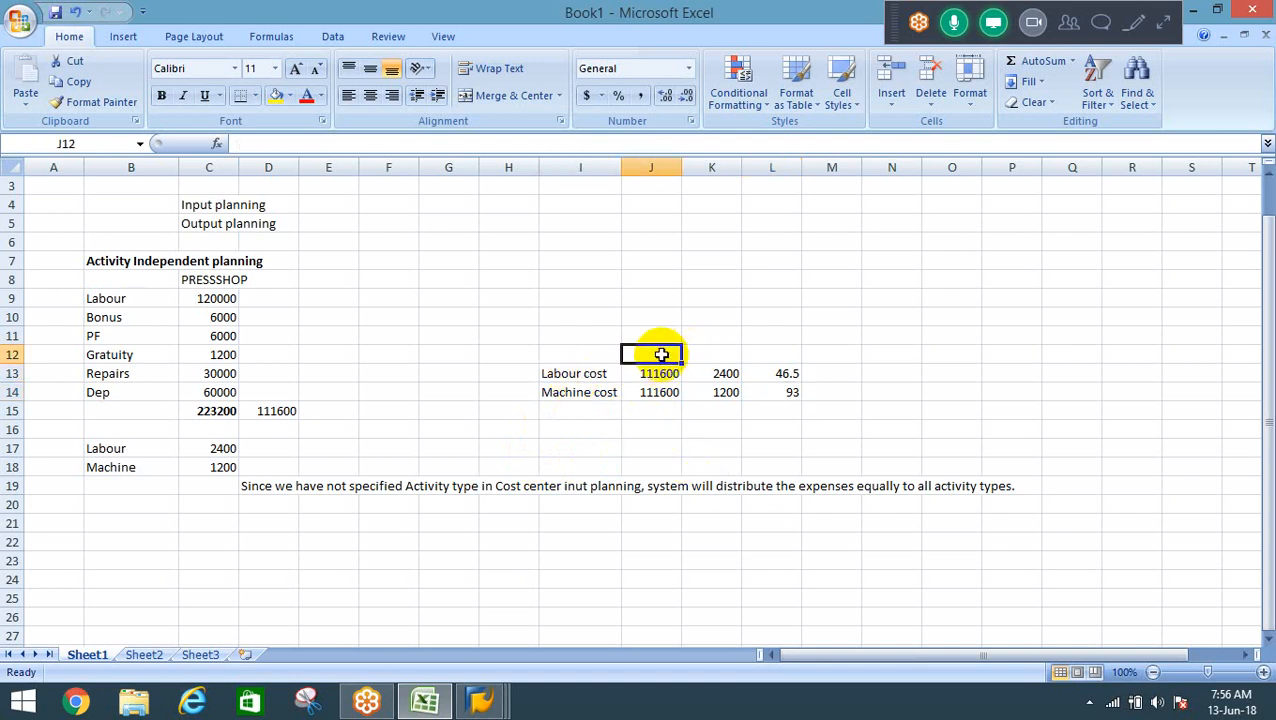
text(Cost)
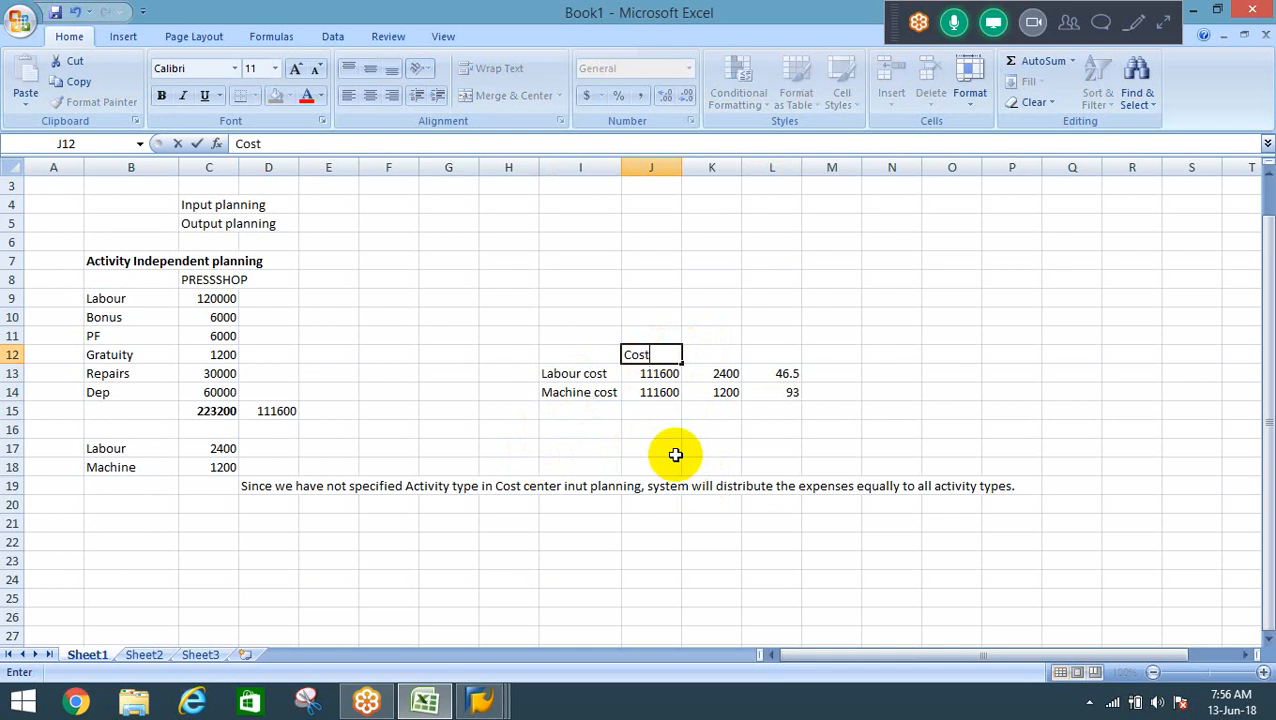
key(Tab)
text(Hrs)
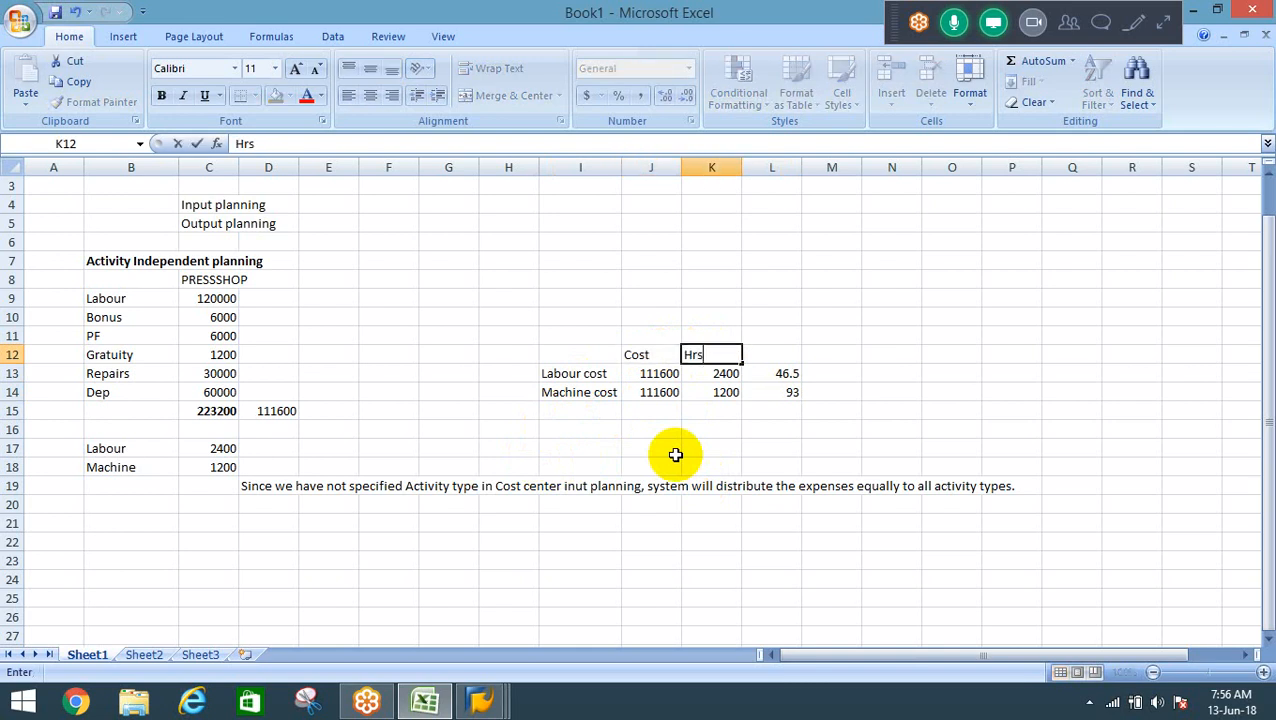
key(Return)
key(Up)
key(Right)
key(Right)
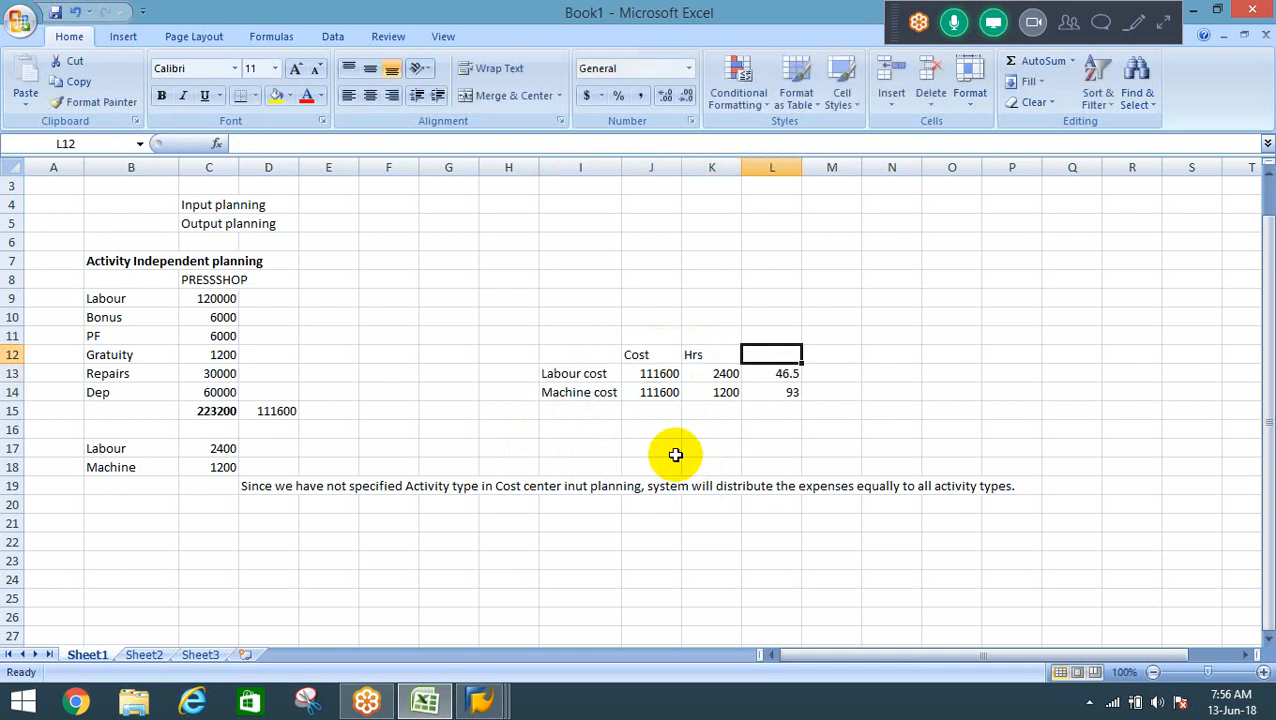
text(Price)
key(Return)
Shorten the row label in I13 to "Labour".
key(Left)
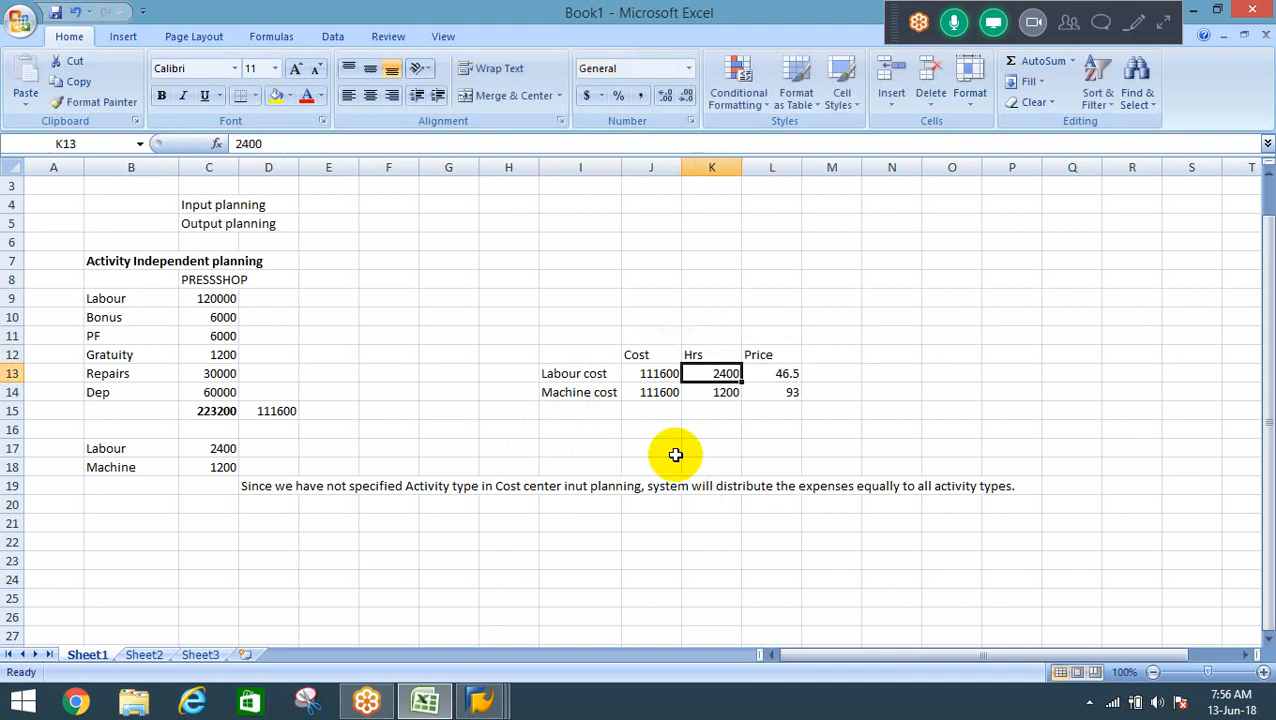
key(Left)
key(Left)
key(F2)
key(BackSpace)
key(BackSpace)
key(BackSpace)
key(BackSpace)
key(BackSpace)
key(Return)
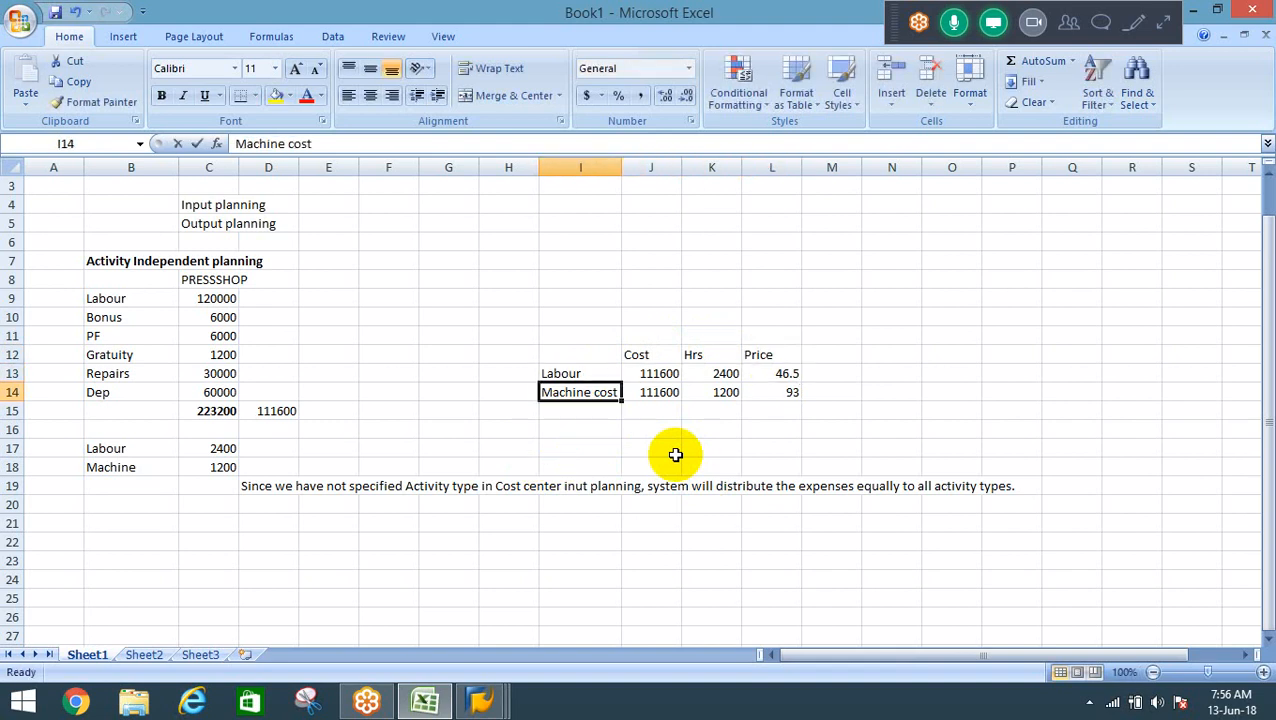
Shorten the row label in I14 to "Machine".
key(F2)
key(BackSpace)
key(BackSpace)
key(BackSpace)
key(BackSpace)
key(BackSpace)
key(Return)
key(Up)
key(Up)
key(Right)
key(Right)
key(Right)
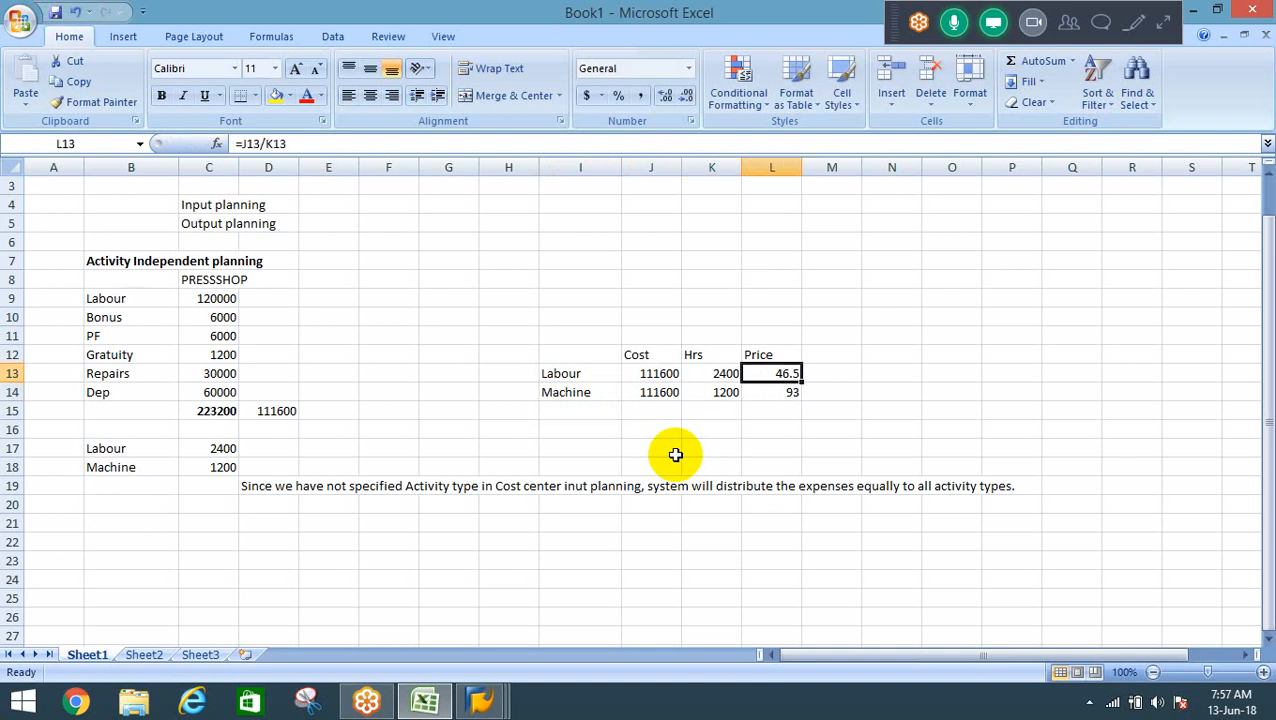
key(Down)
key(Down)
key(Down)
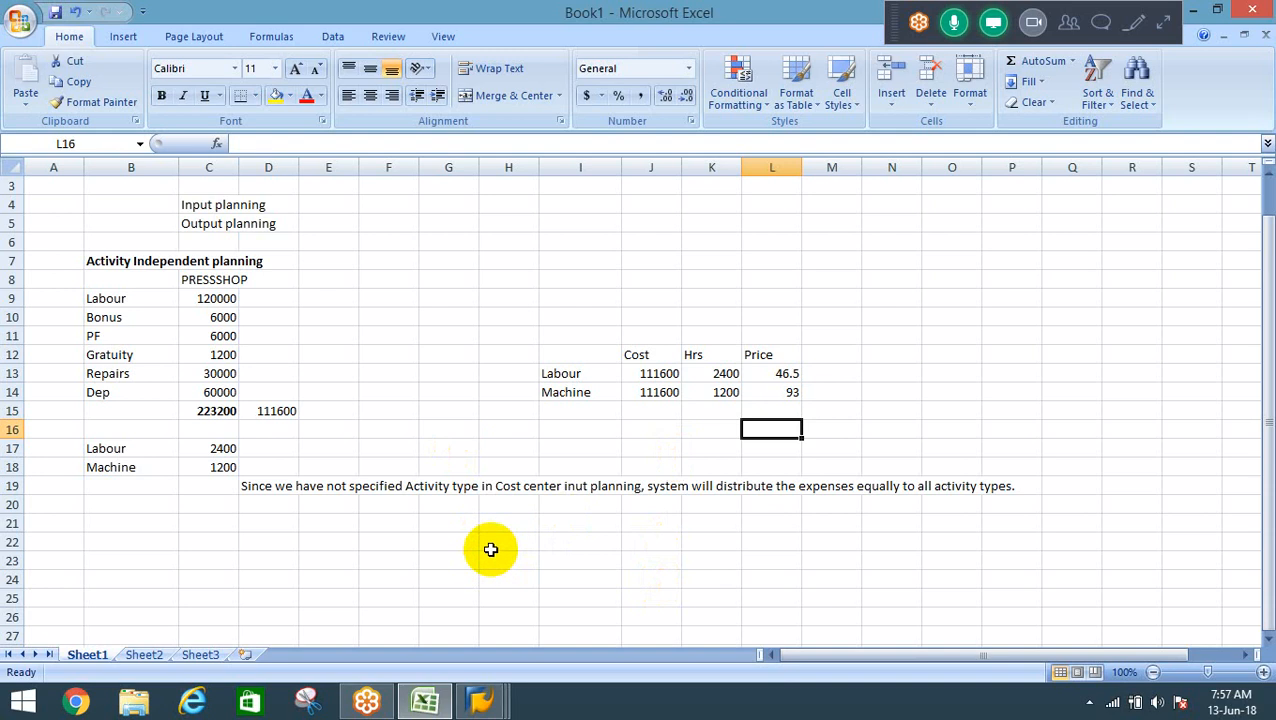
Switch to SAP and leave the test-run price calculation results without posting them.
key(alt+Tab)
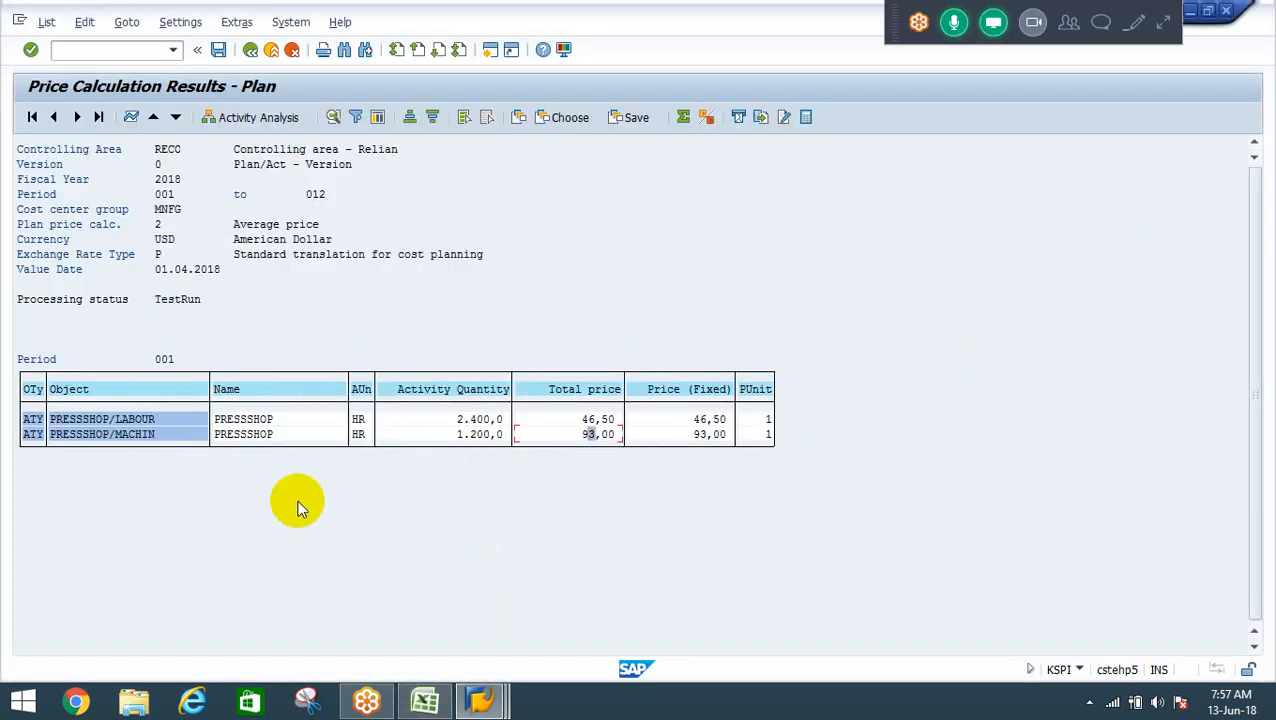
click(250, 49)
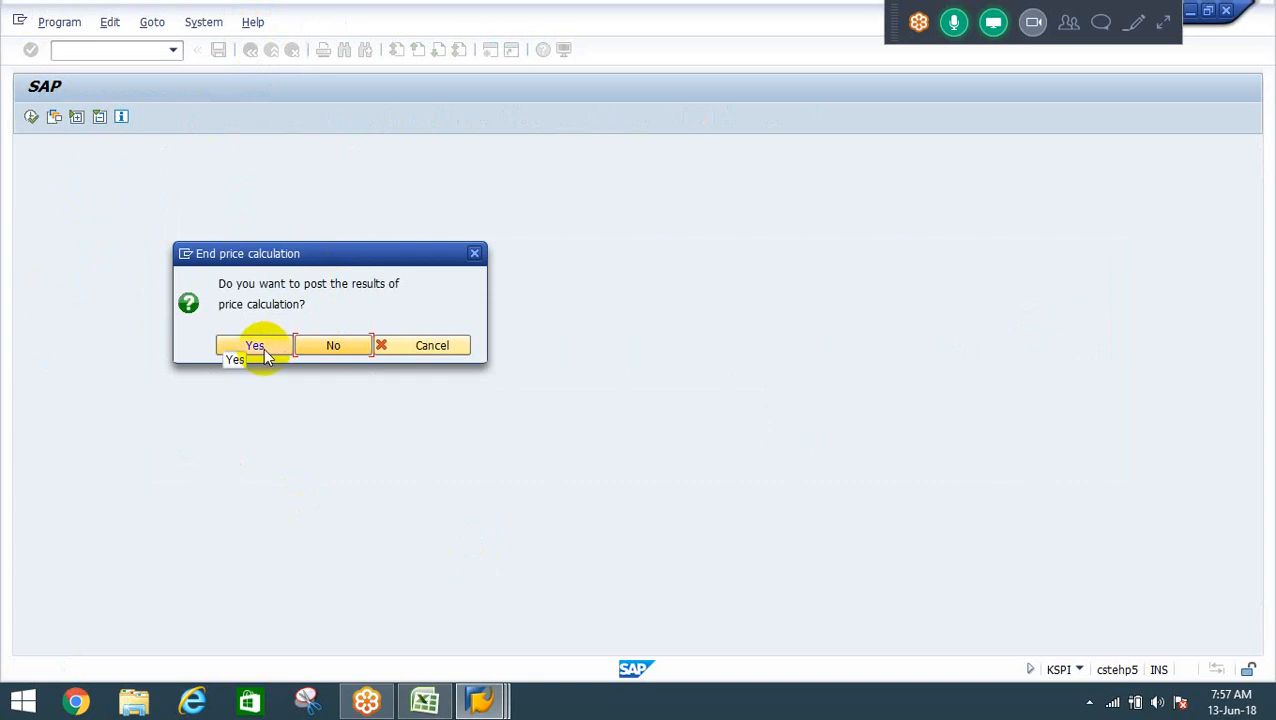
click(317, 345)
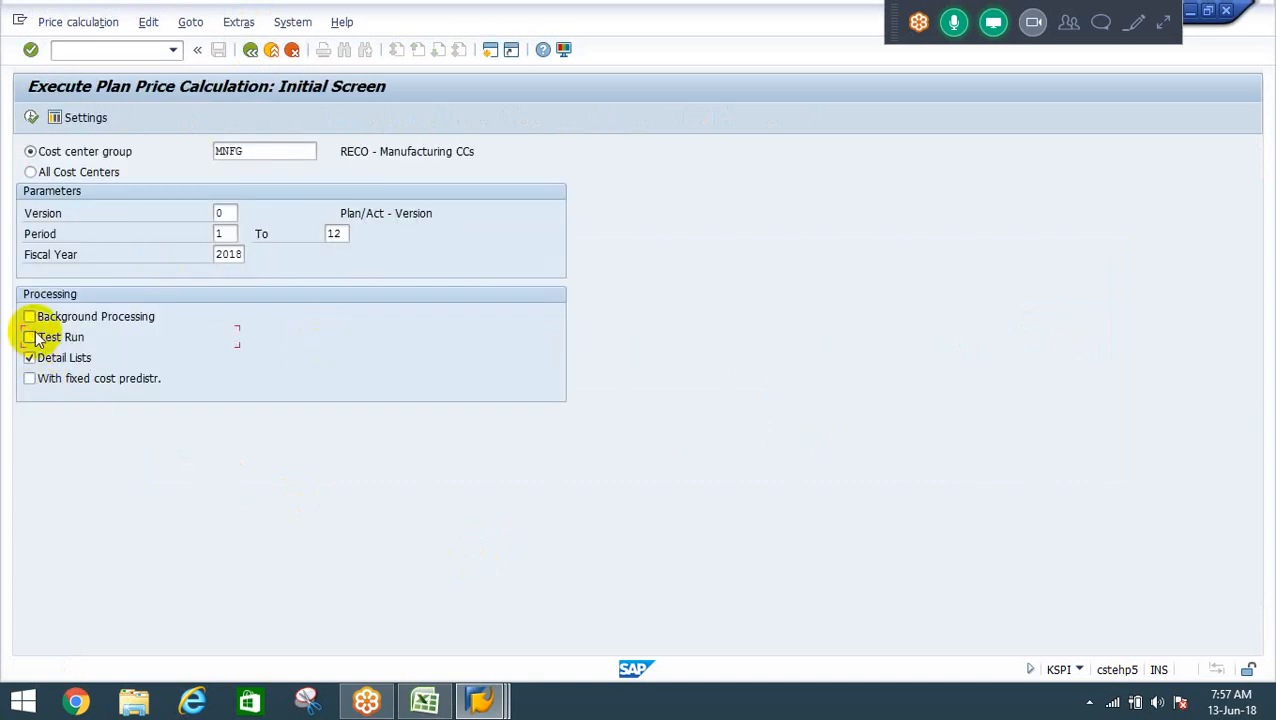
Execute the plan price calculation for cost center group MNFG with Test Run off and acknowledge the posting message.
click(33, 118)
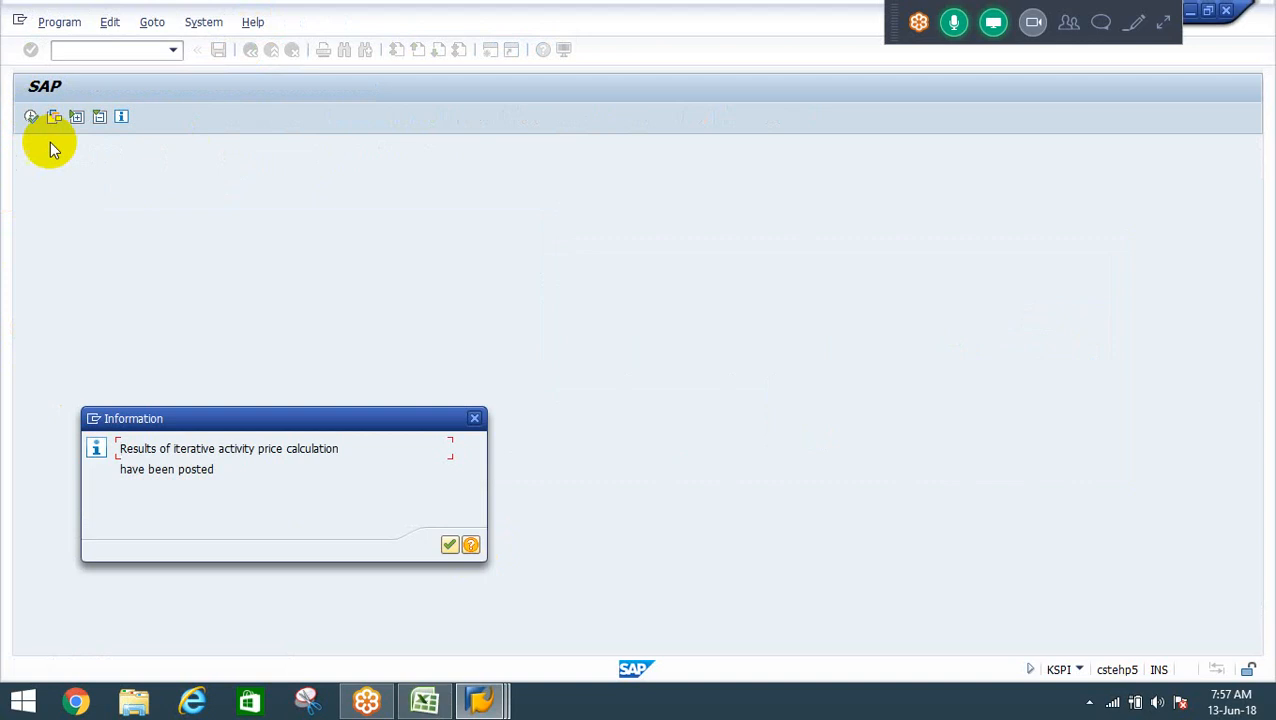
drag(259, 424, 391, 229)
click(305, 270)
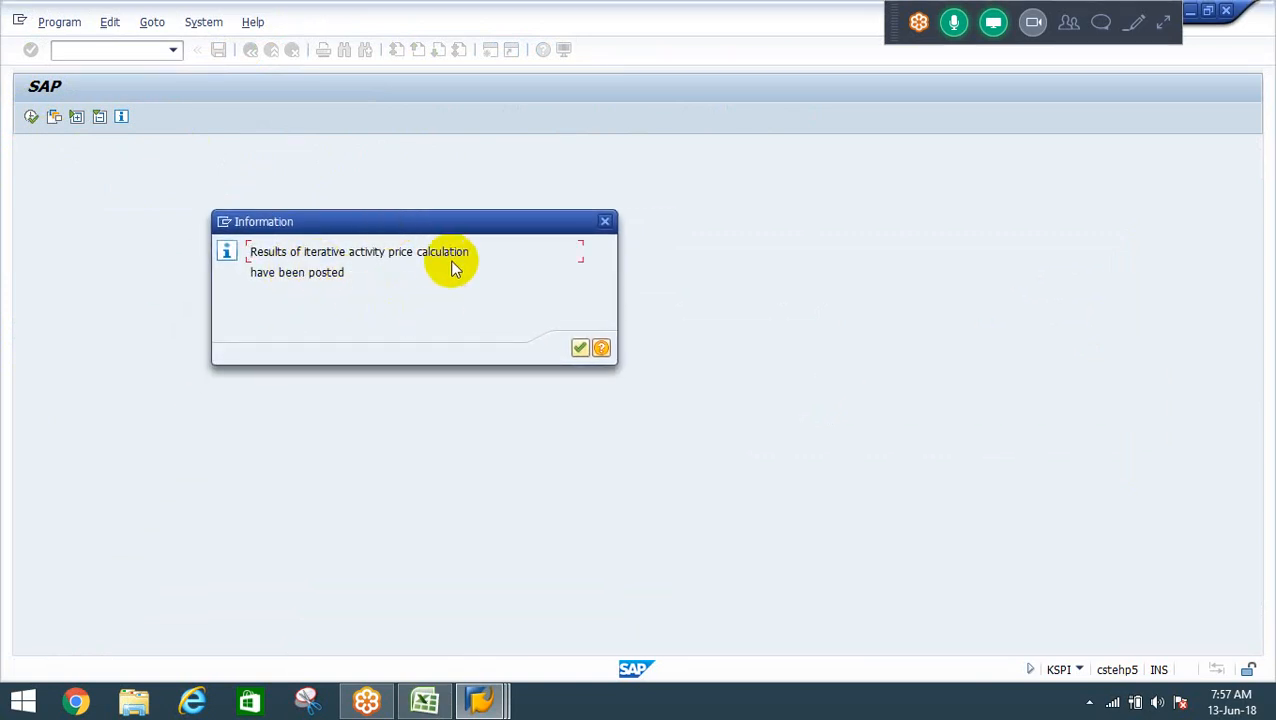
click(580, 347)
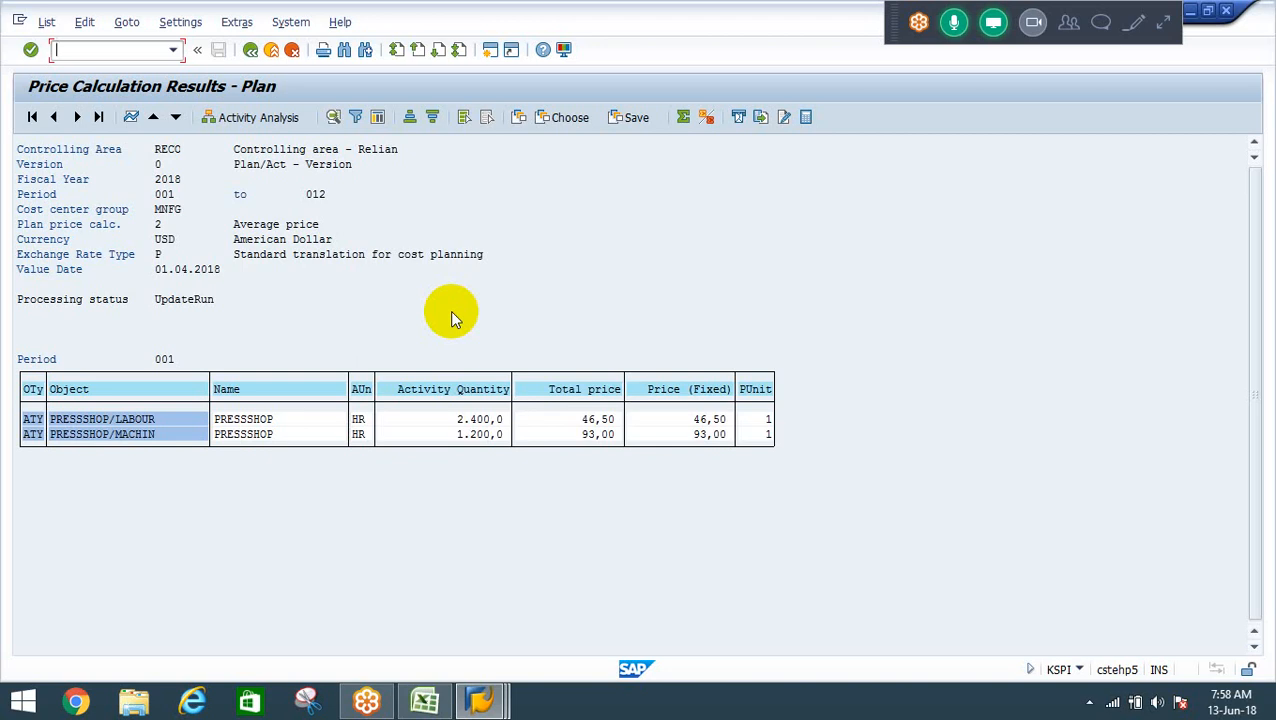
End the price calculation and return to the SAP Easy Access screen.
click(270, 50)
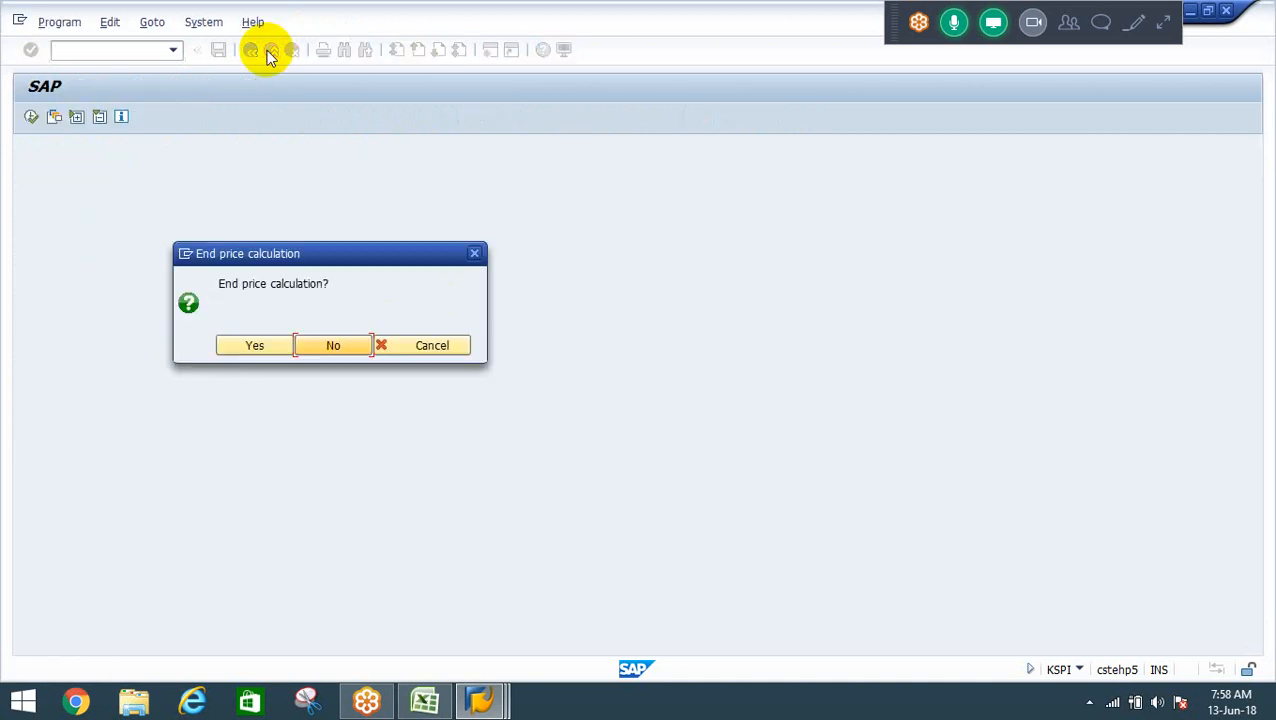
click(252, 347)
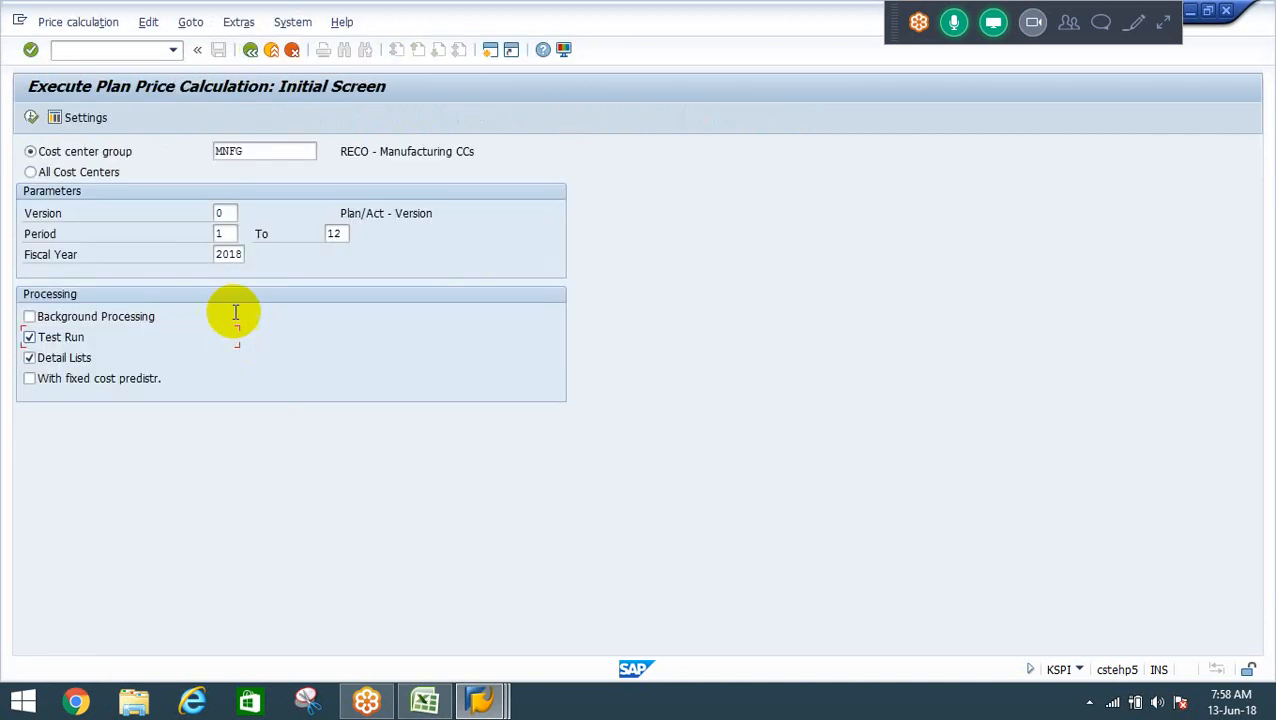
click(278, 52)
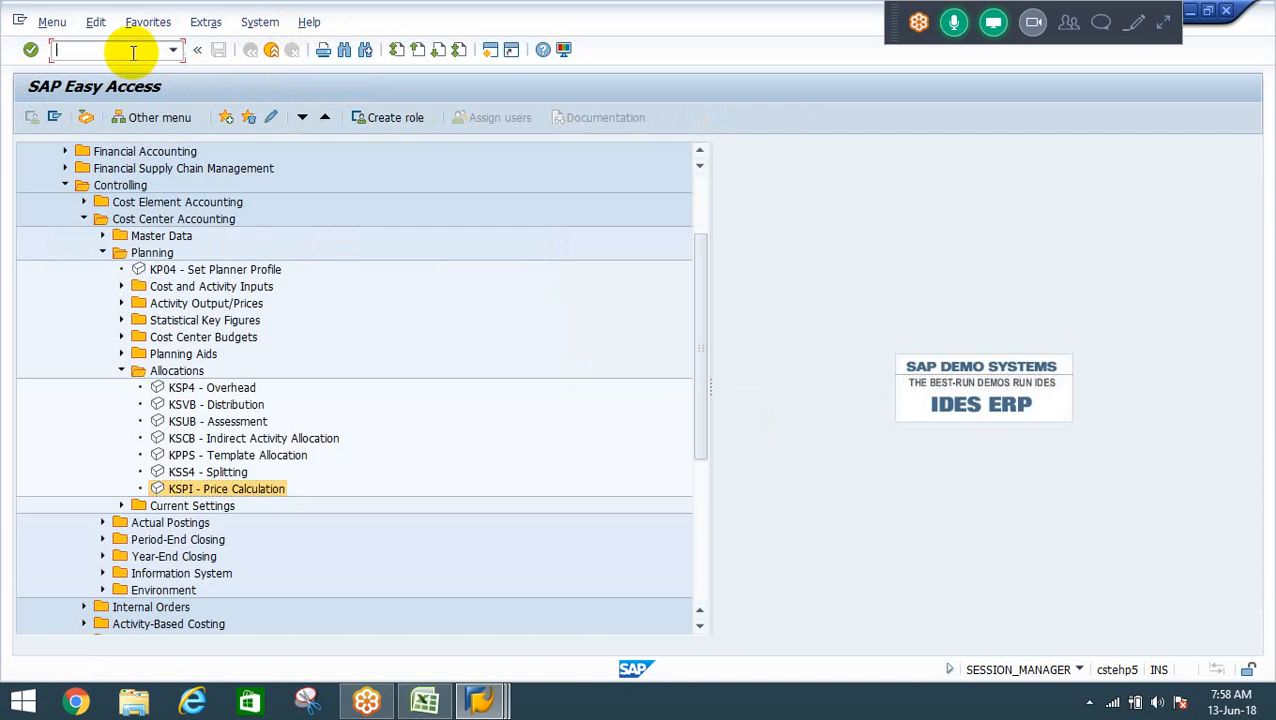
Run report S_ALR_87013611 for controlling area RECO, cost center group MNFG, periods 1 to 12 of 2018, plan version 0.
text(s)
text(_al)
text(r_)
text(87013)
text(610)
key(Return)
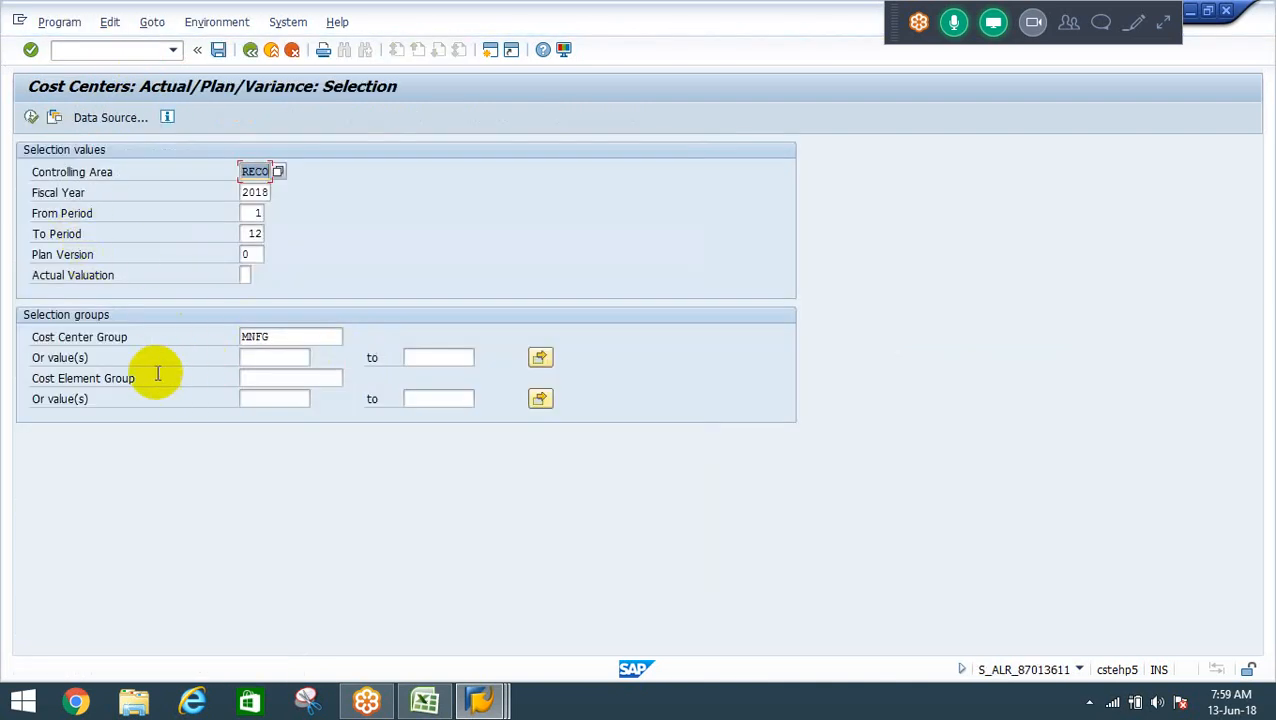
click(31, 118)
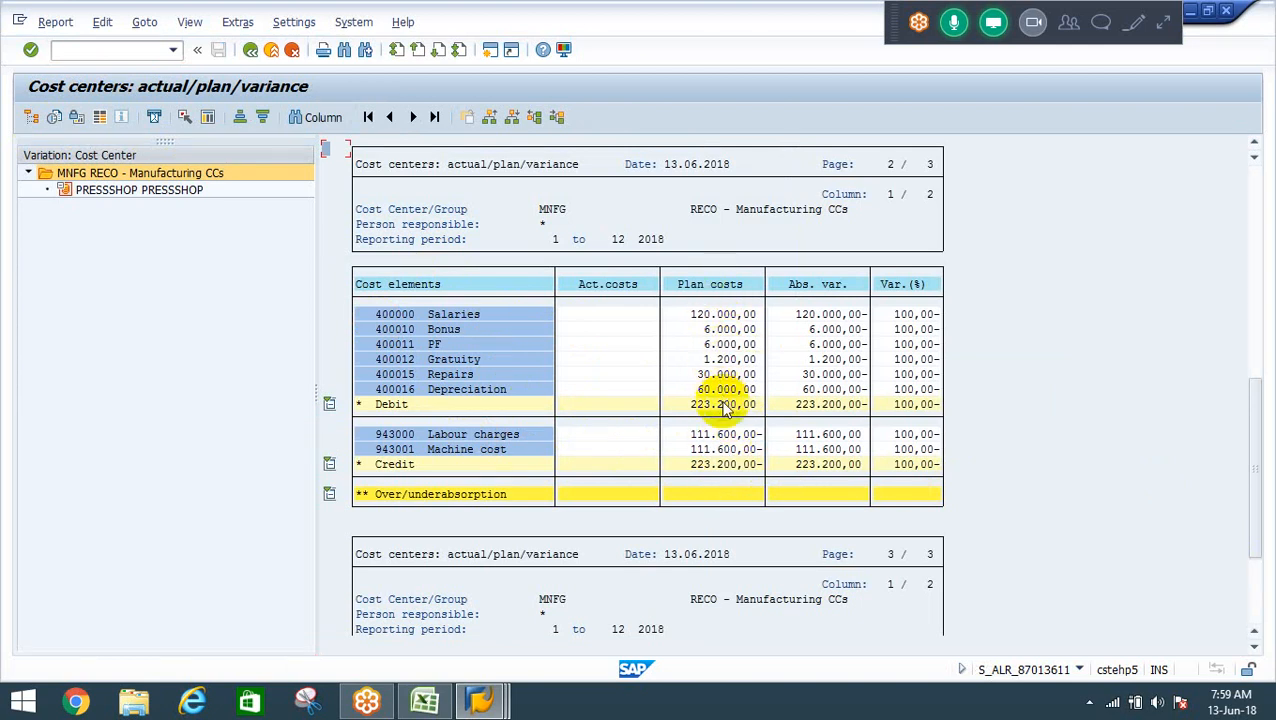
Compare the planned debit total with the labour charges and machine cost credits in the cost center report.
click(722, 437)
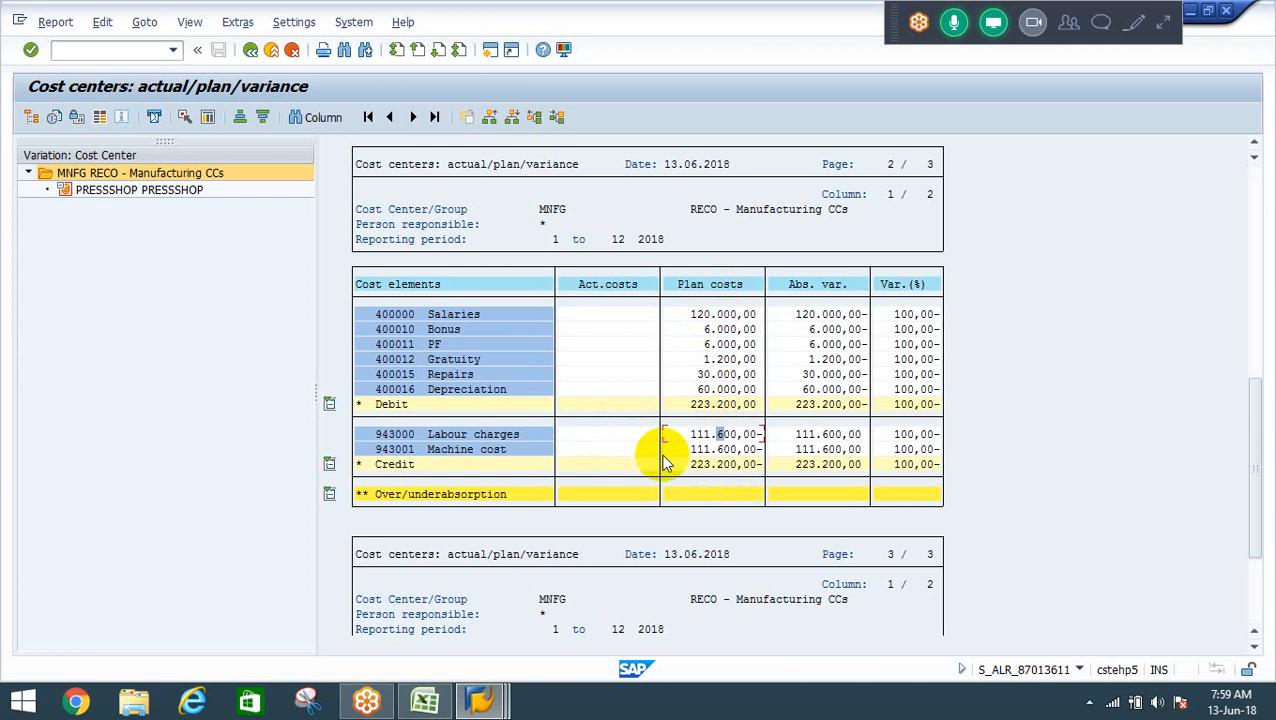
click(698, 449)
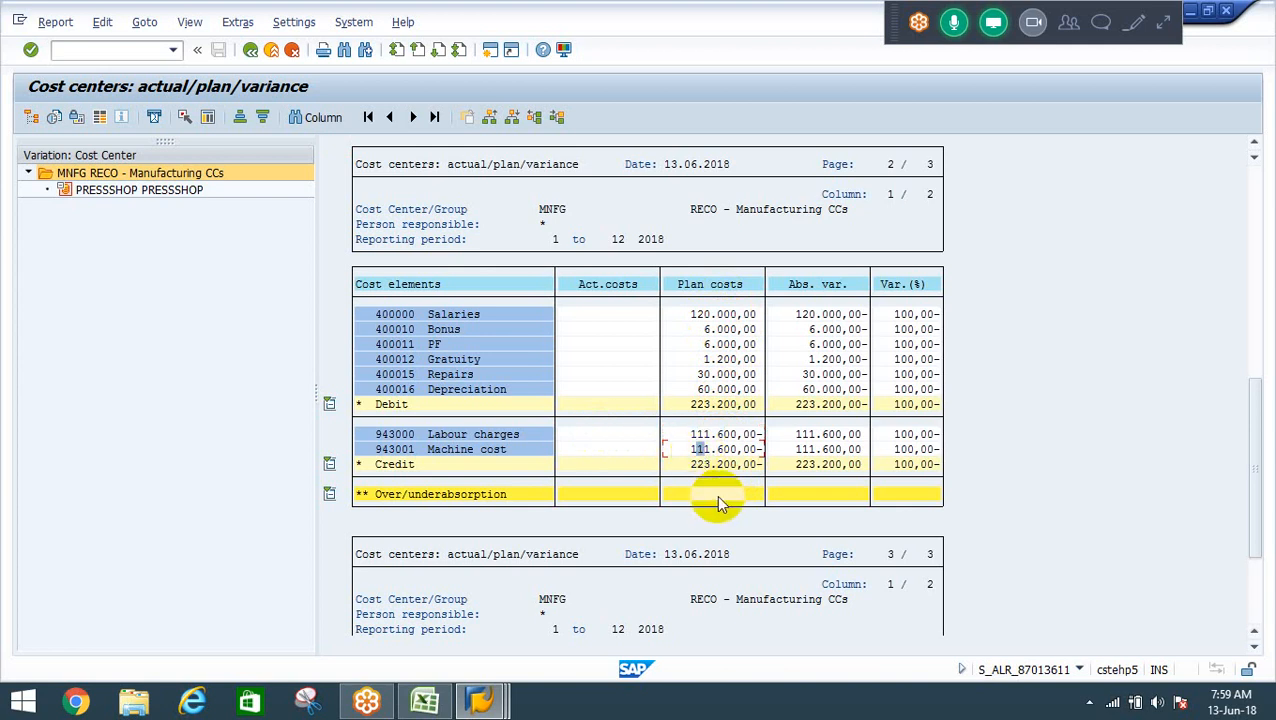
click(703, 405)
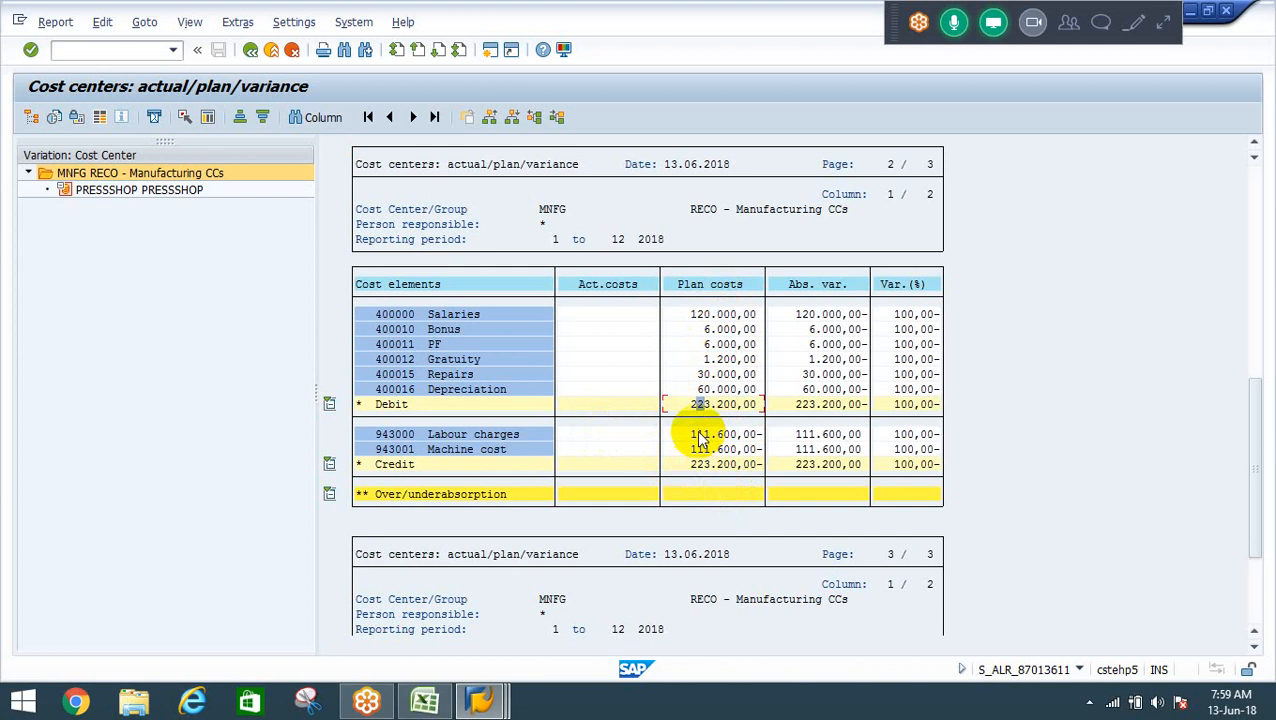
click(700, 437)
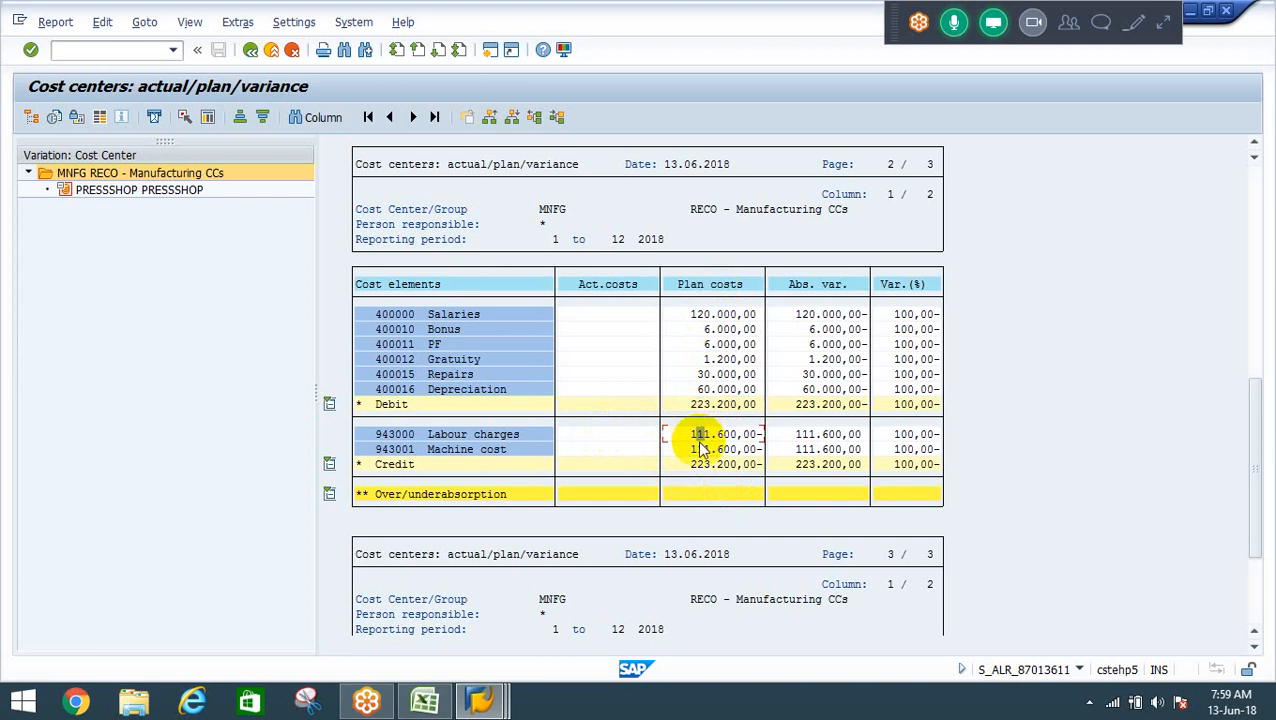
click(700, 449)
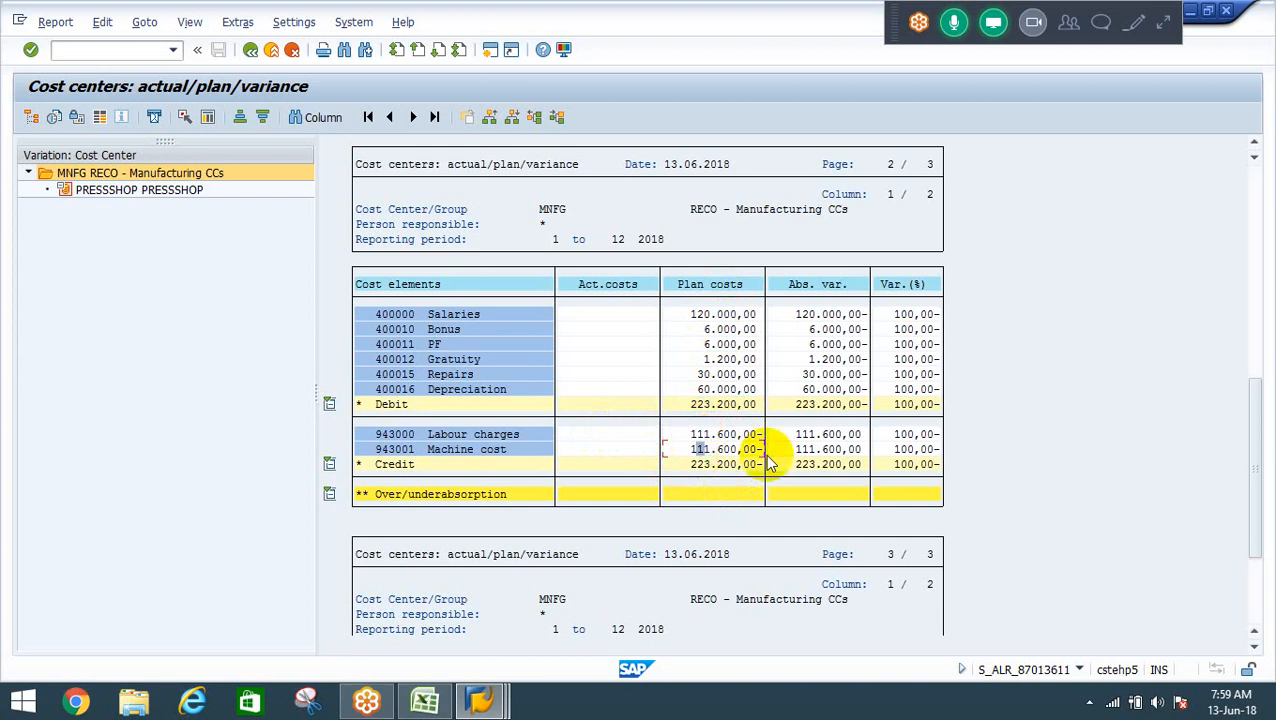
click(816, 435)
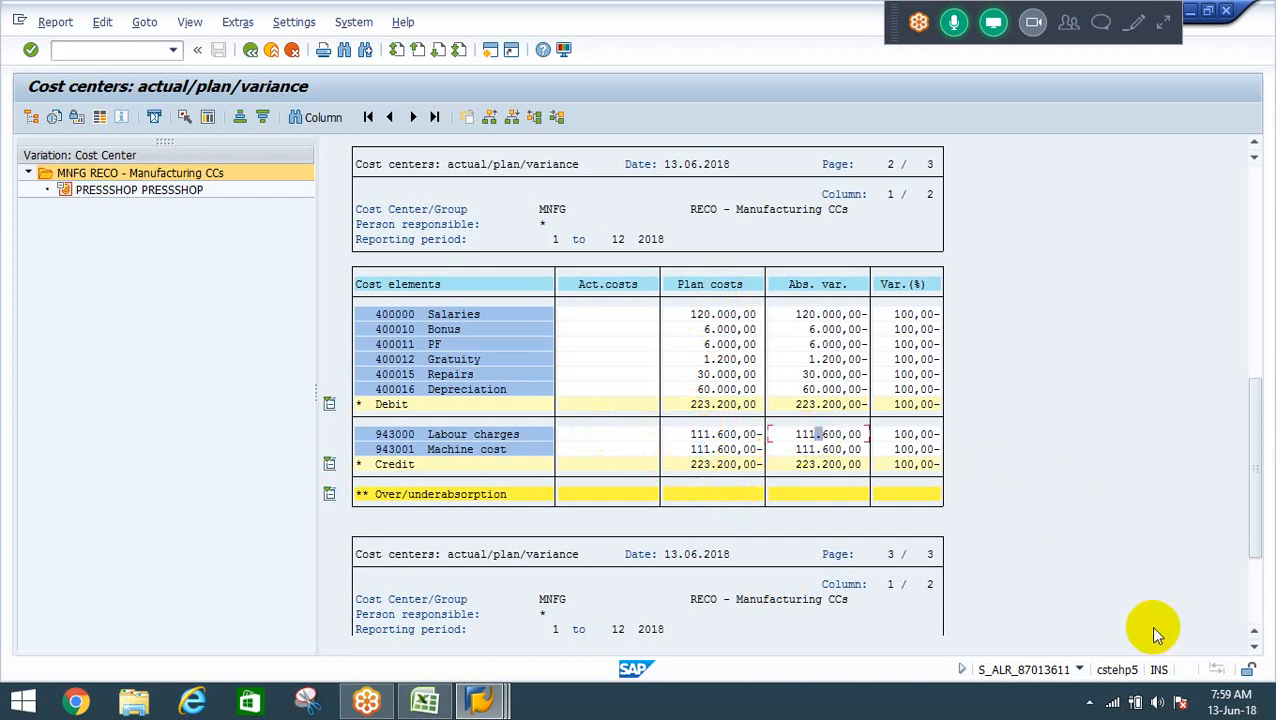
Review the planned activity quantities for LABOUR and MACHIN on the report's last page.
click(1252, 605)
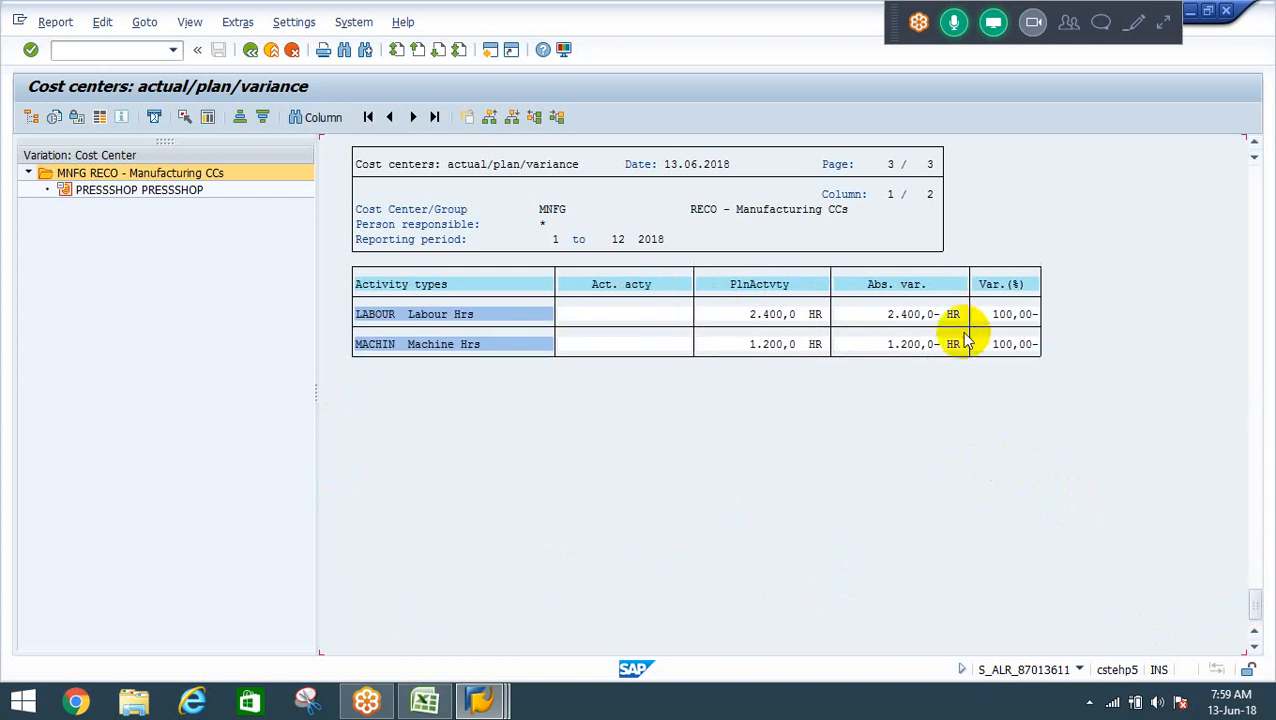
click(1253, 143)
click(1254, 144)
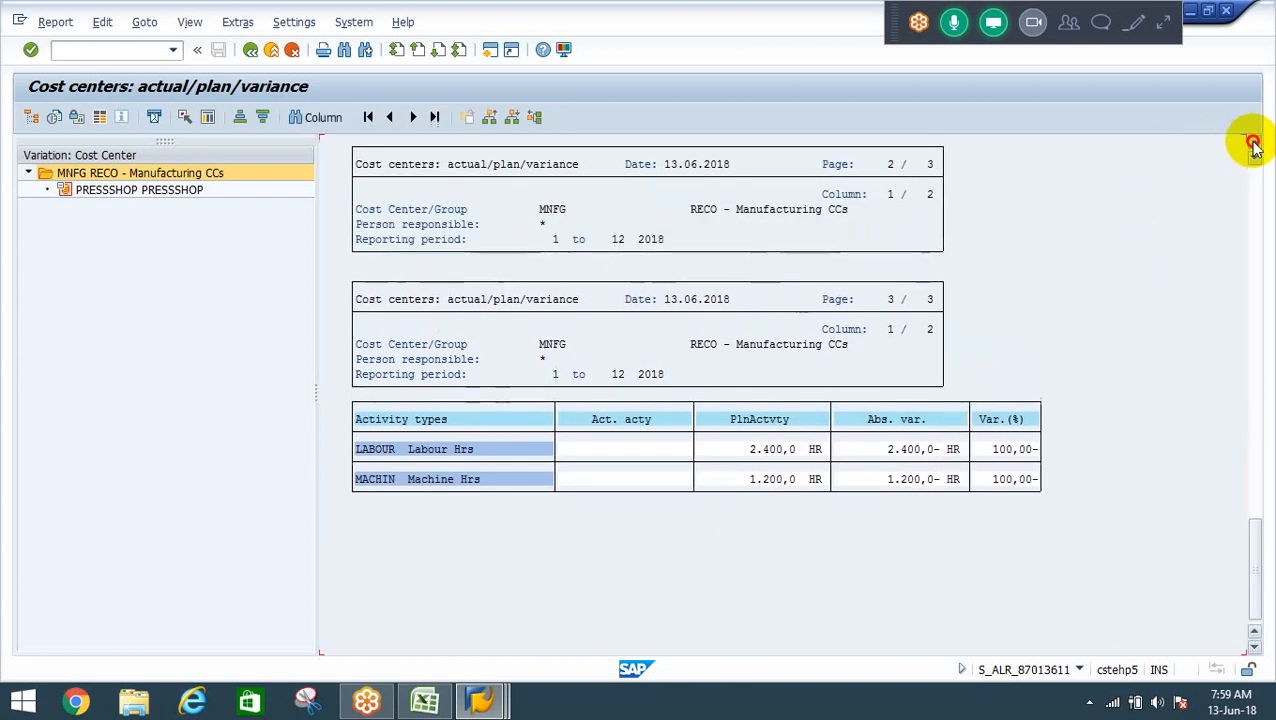
Leave the cost center report and its selection screen and return to SAP Easy Access.
click(1254, 145)
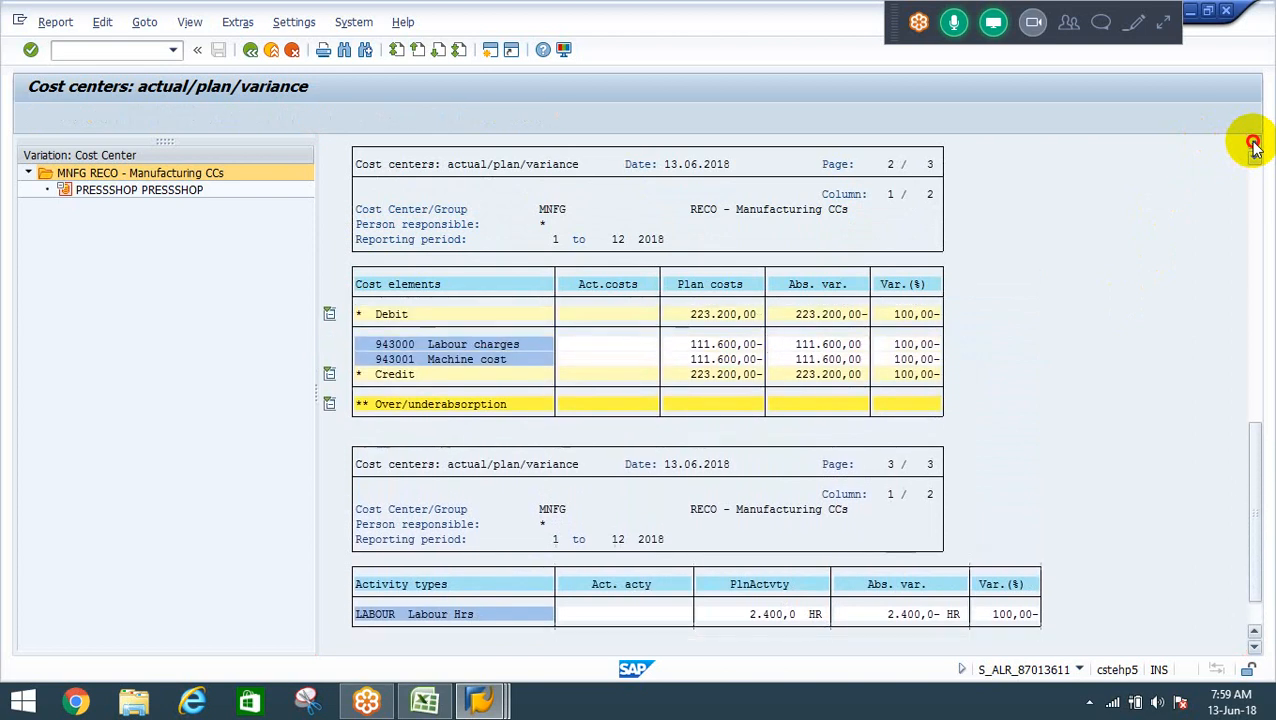
click(1254, 145)
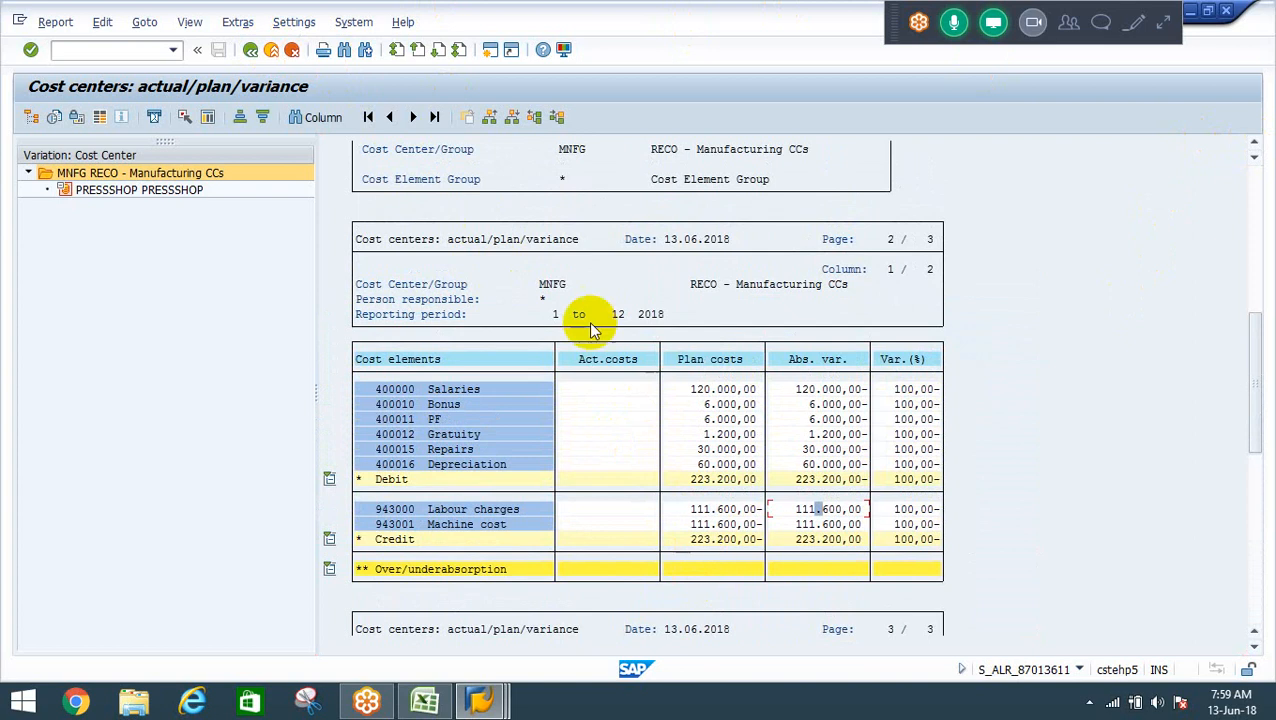
click(262, 50)
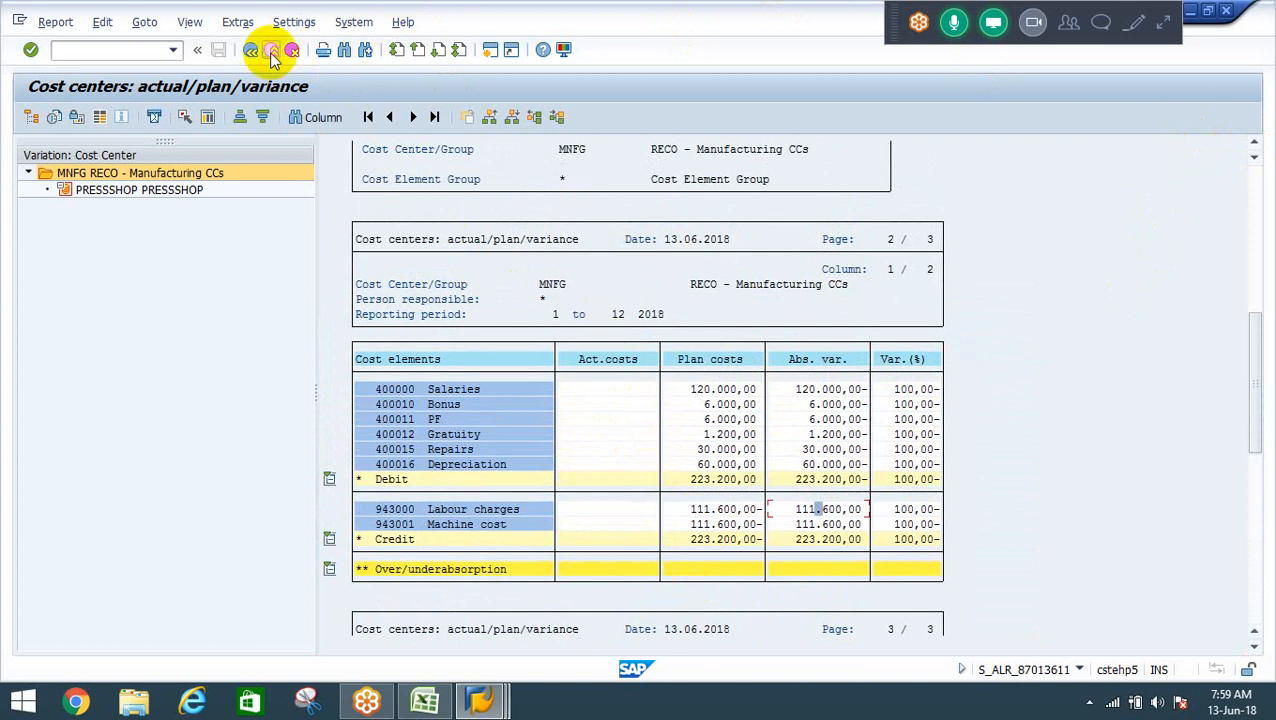
click(100, 243)
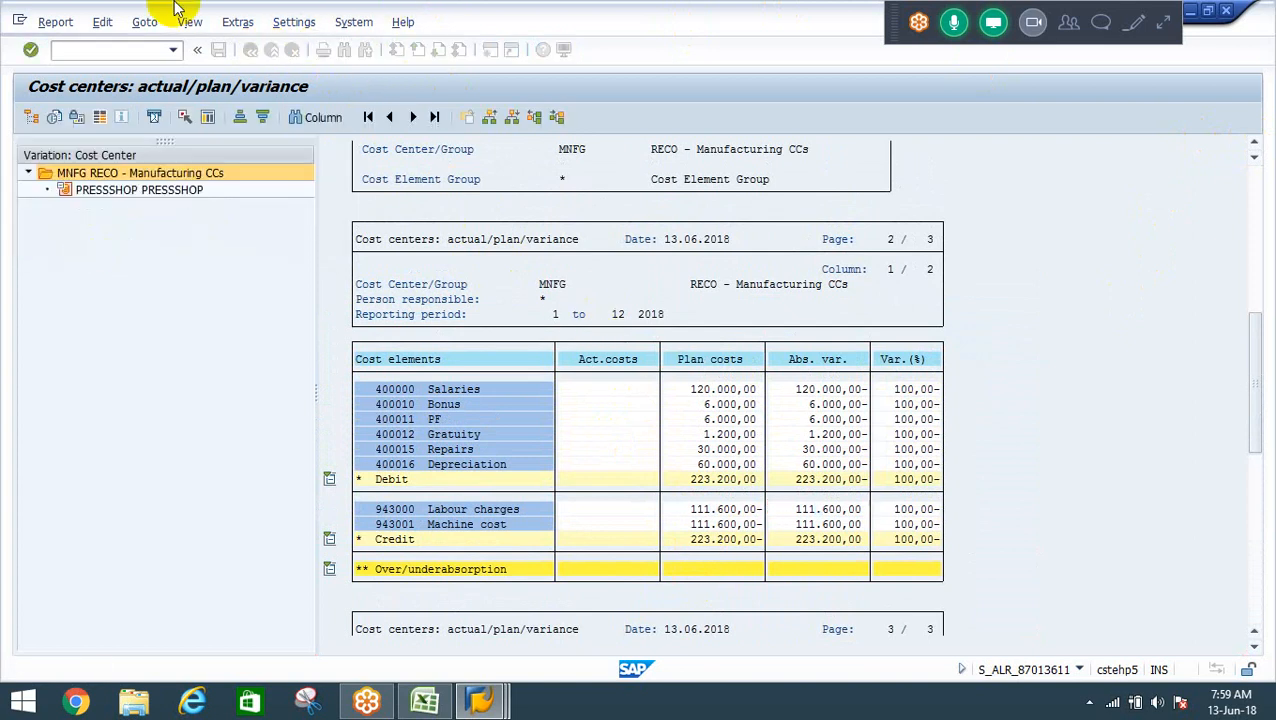
click(290, 52)
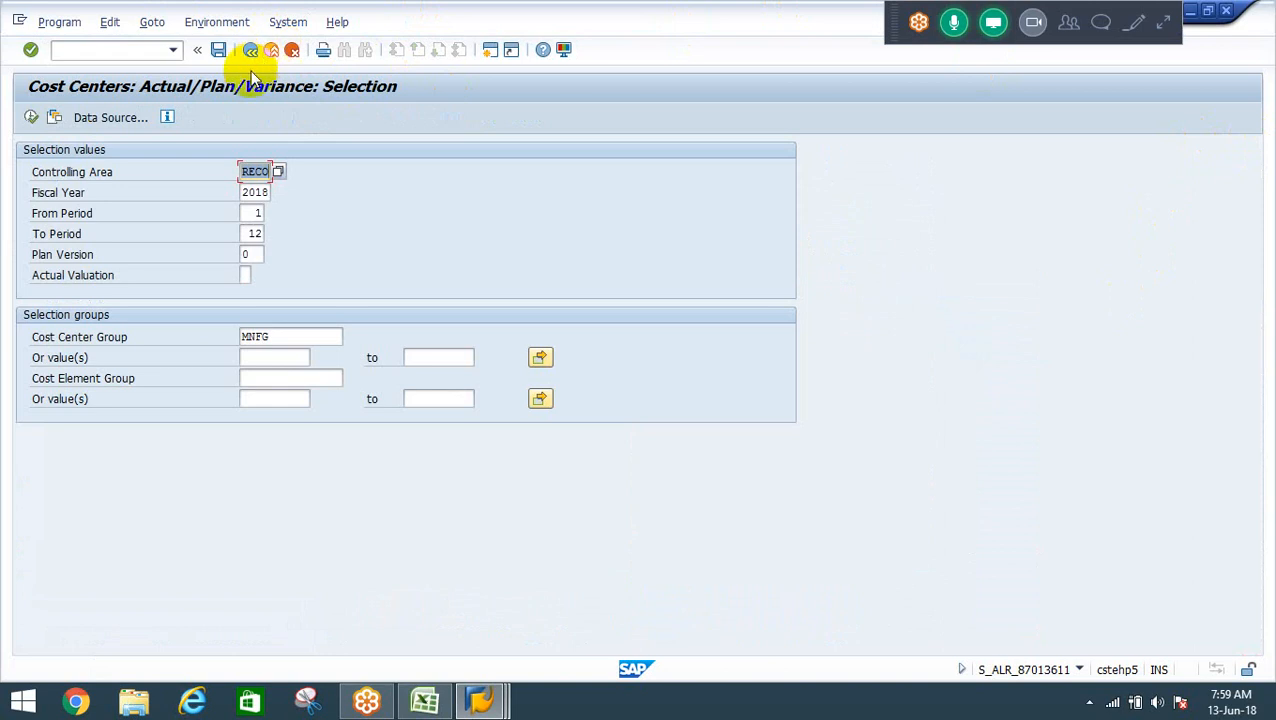
click(270, 52)
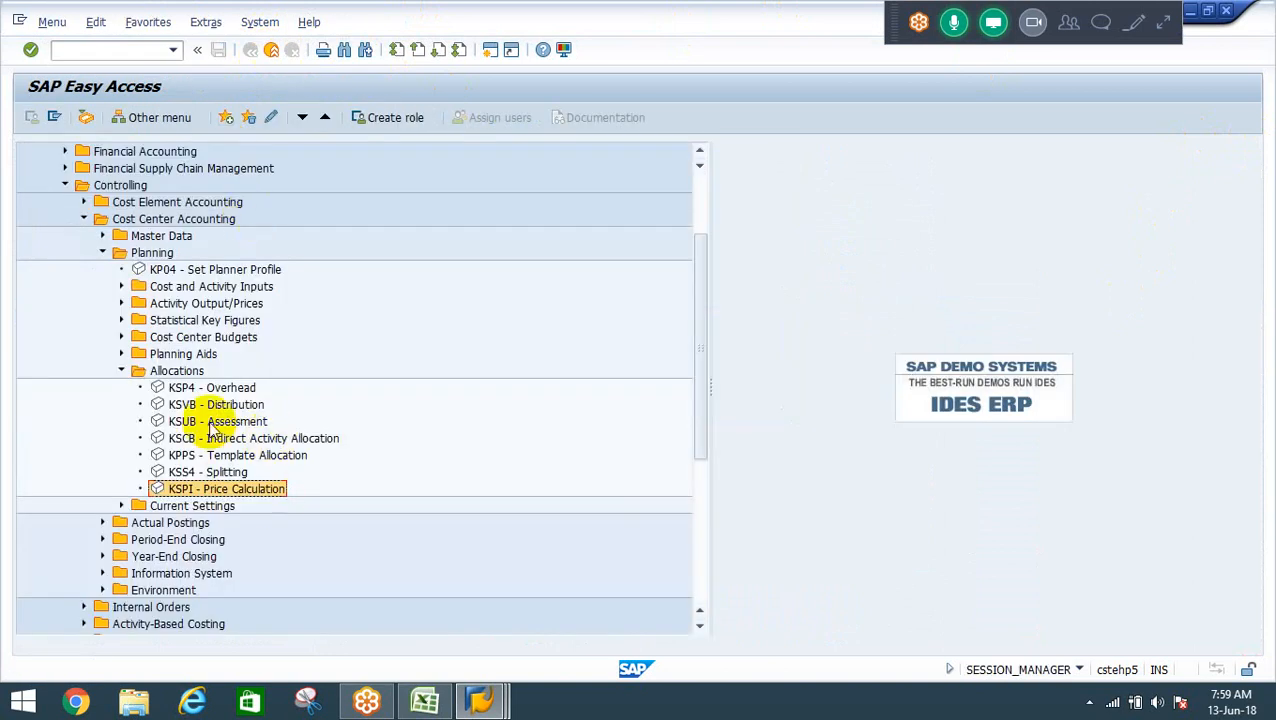
Open transaction KP06 for cost element and activity input planning.
click(140, 52)
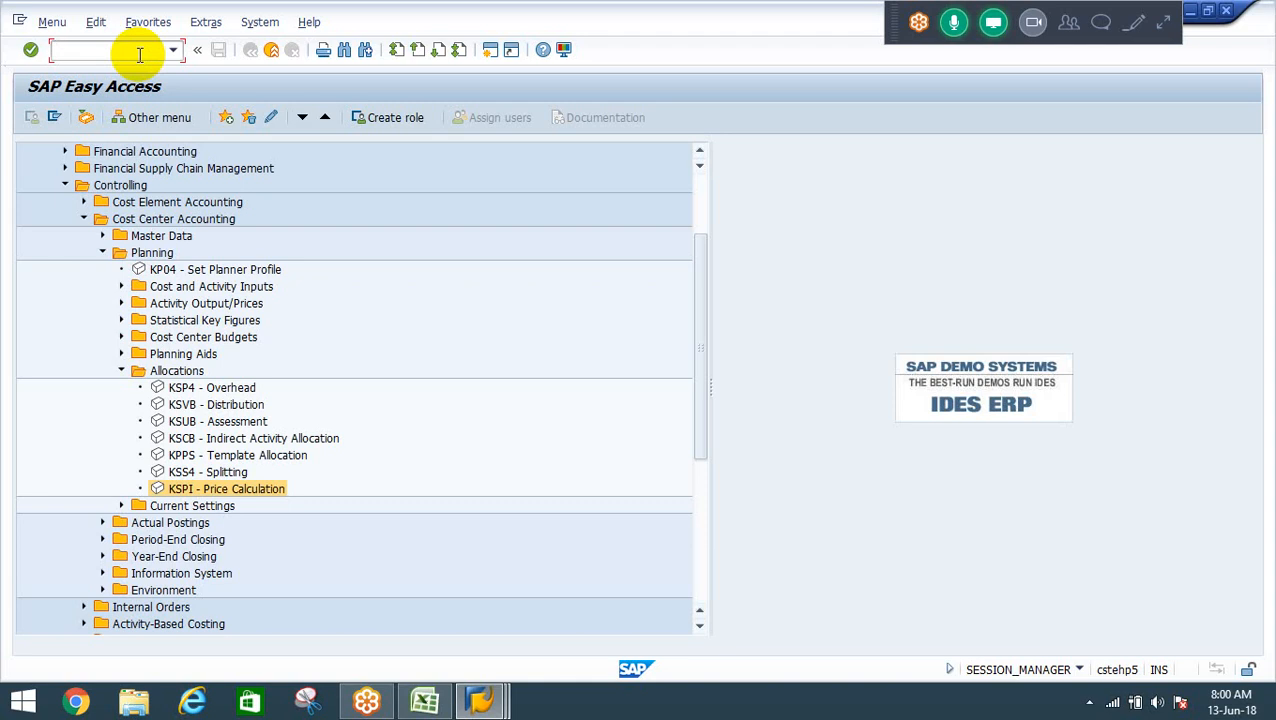
text(kp06)
key(Return)
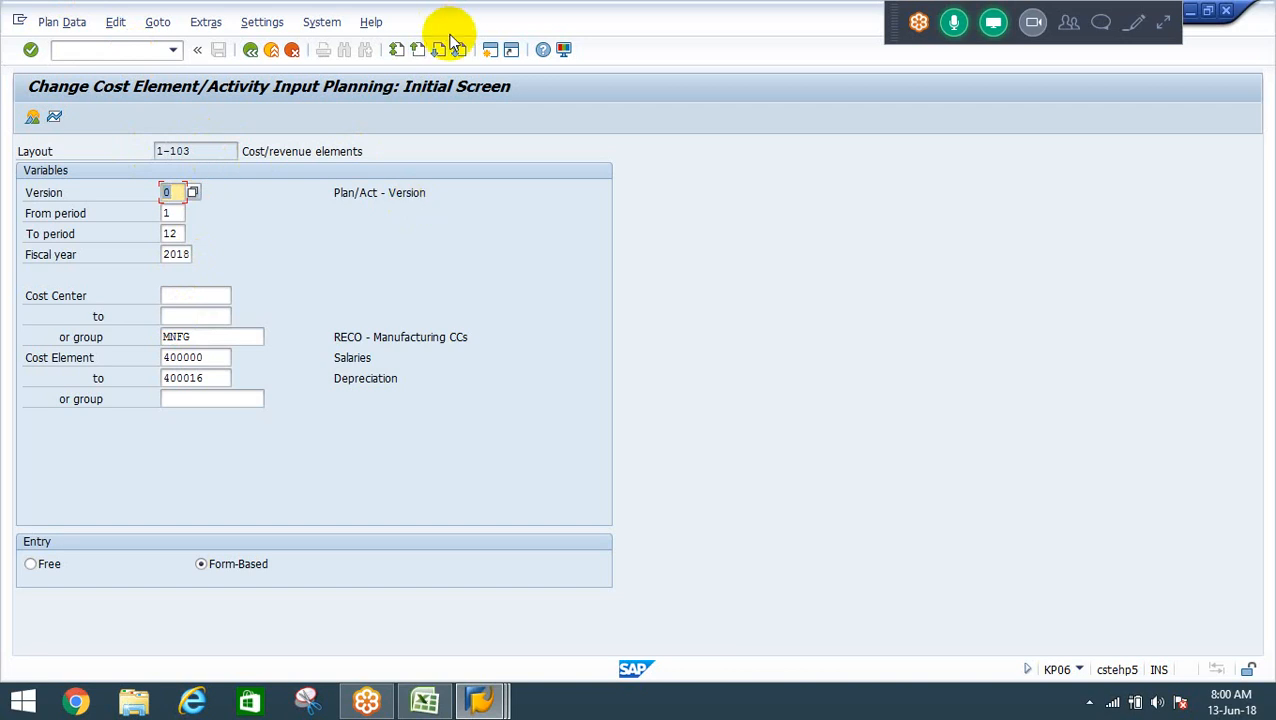
Set the planner profile to SAP101 for primary cost, activity type and statistical key figure planning.
click(283, 24)
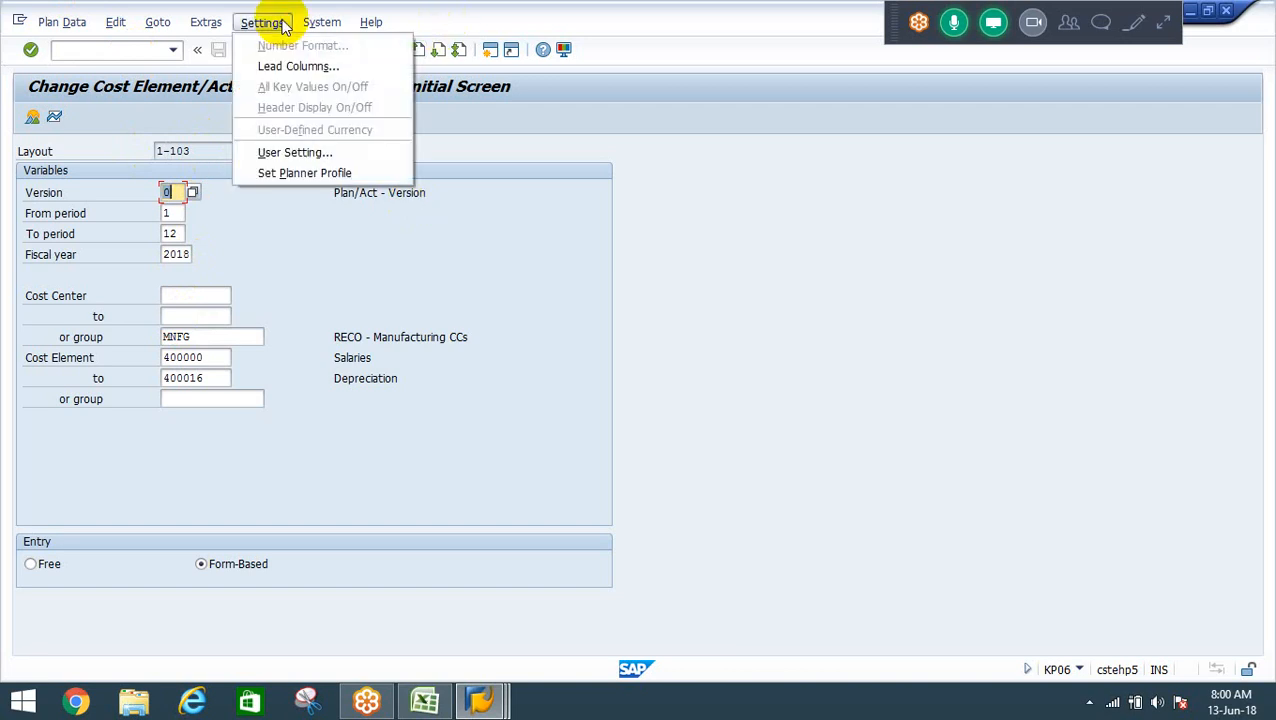
click(316, 175)
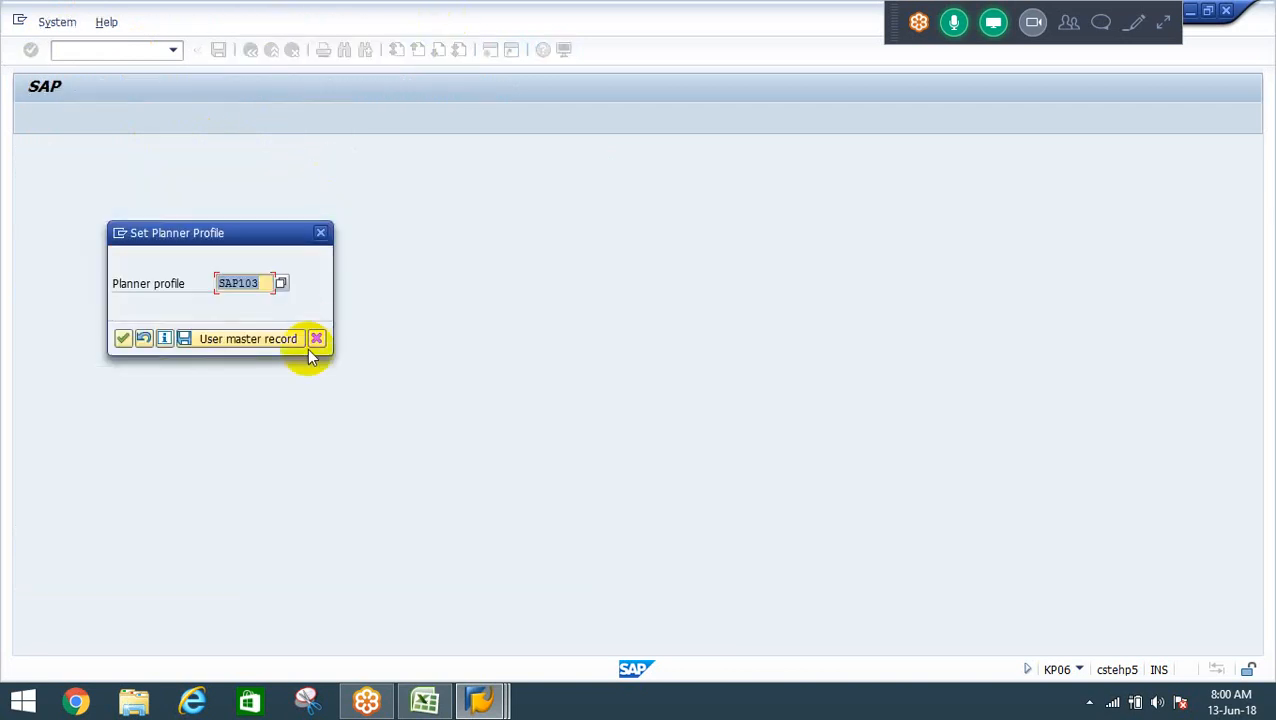
click(263, 283)
click(280, 284)
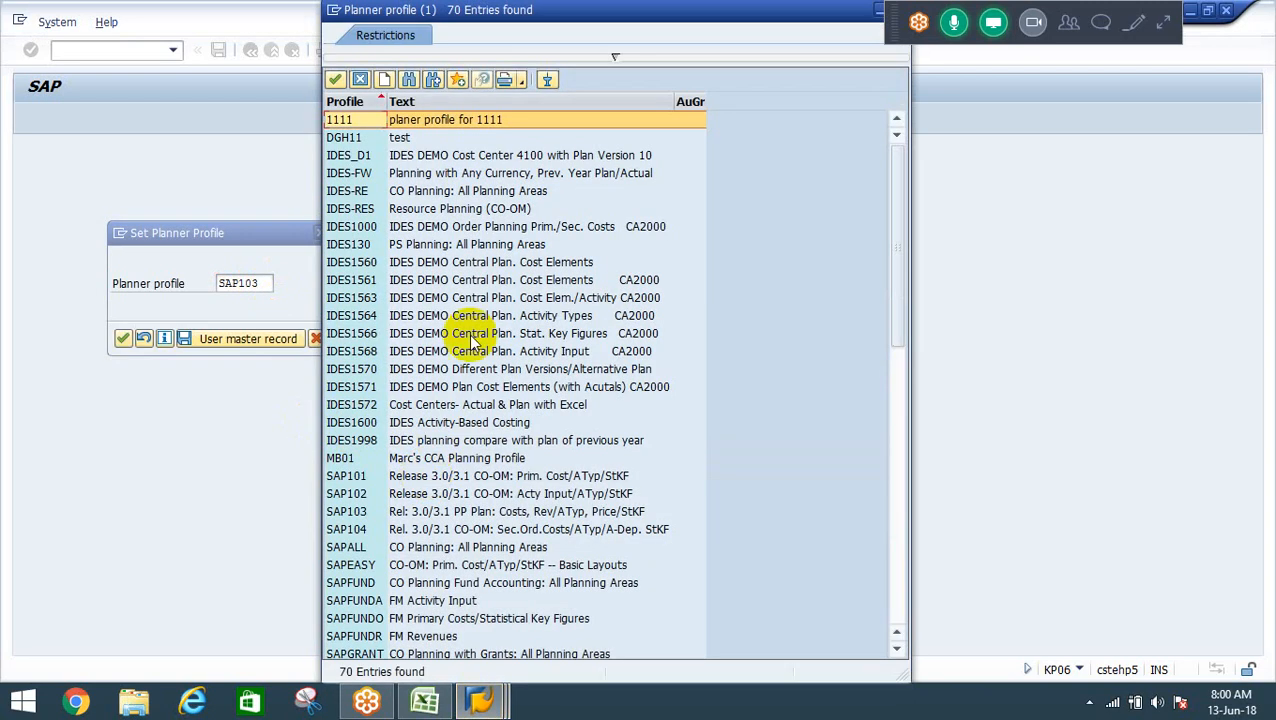
click(428, 480)
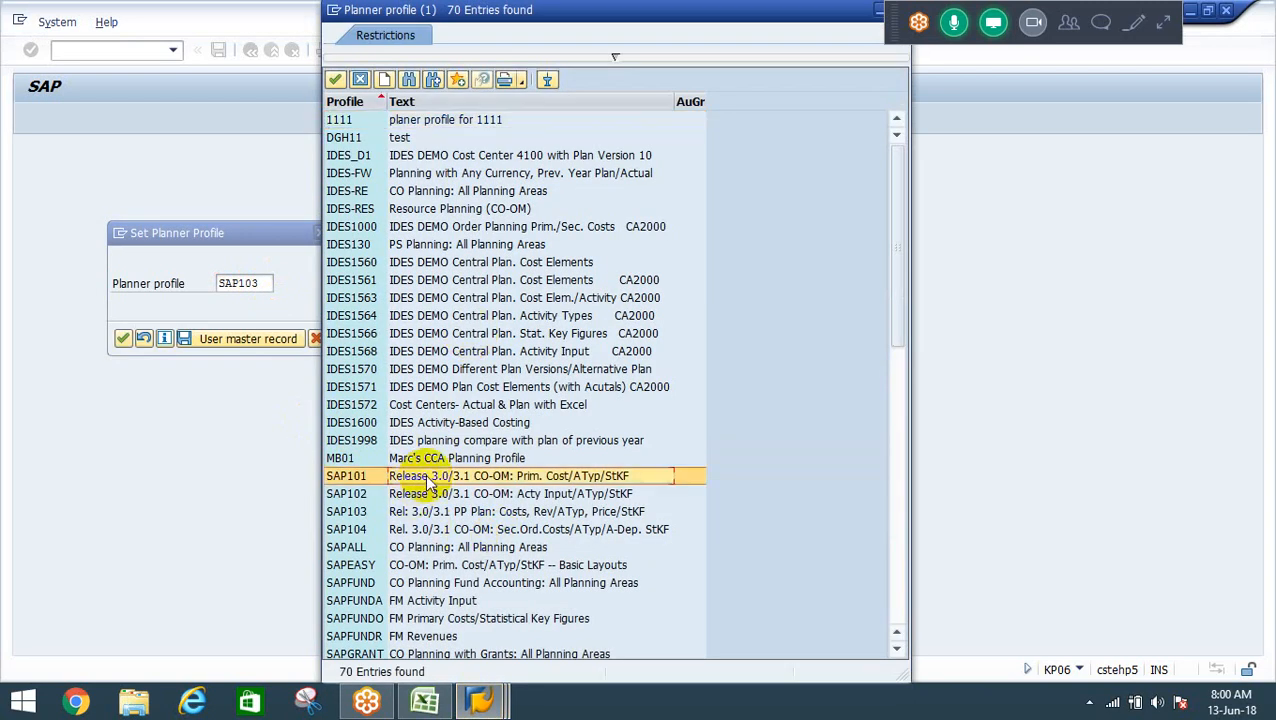
double_click(428, 480)
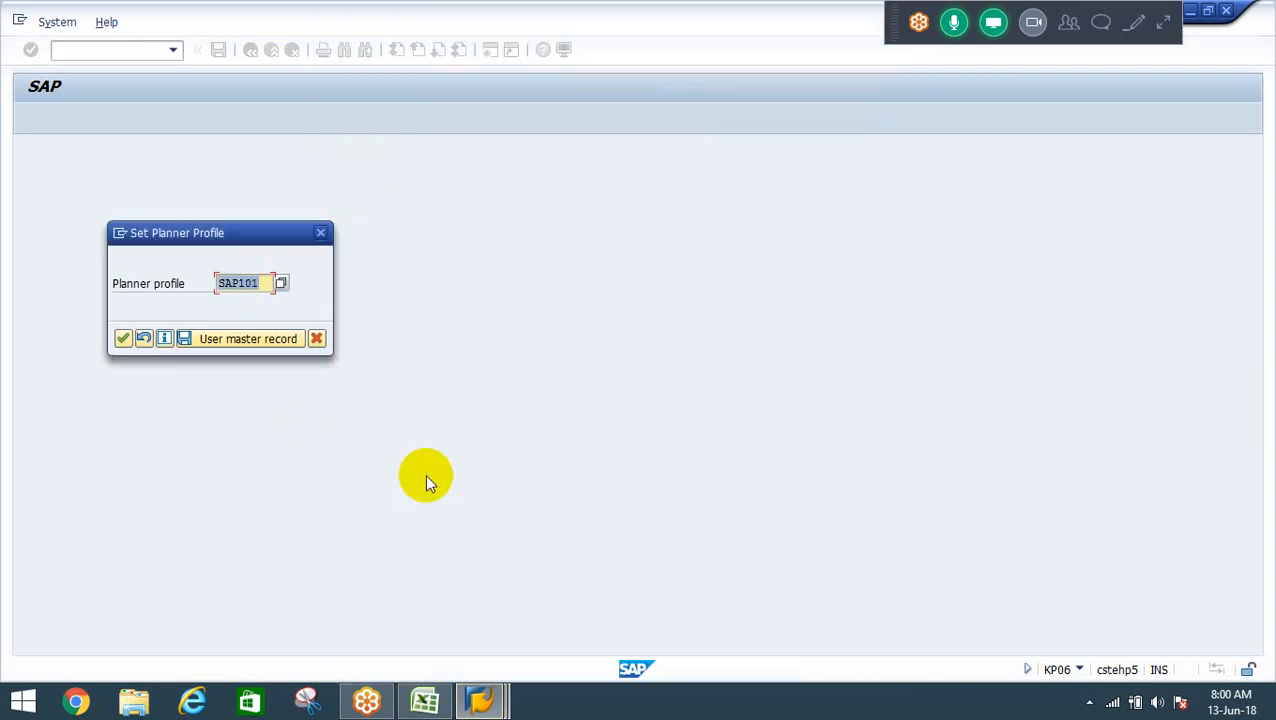
click(117, 339)
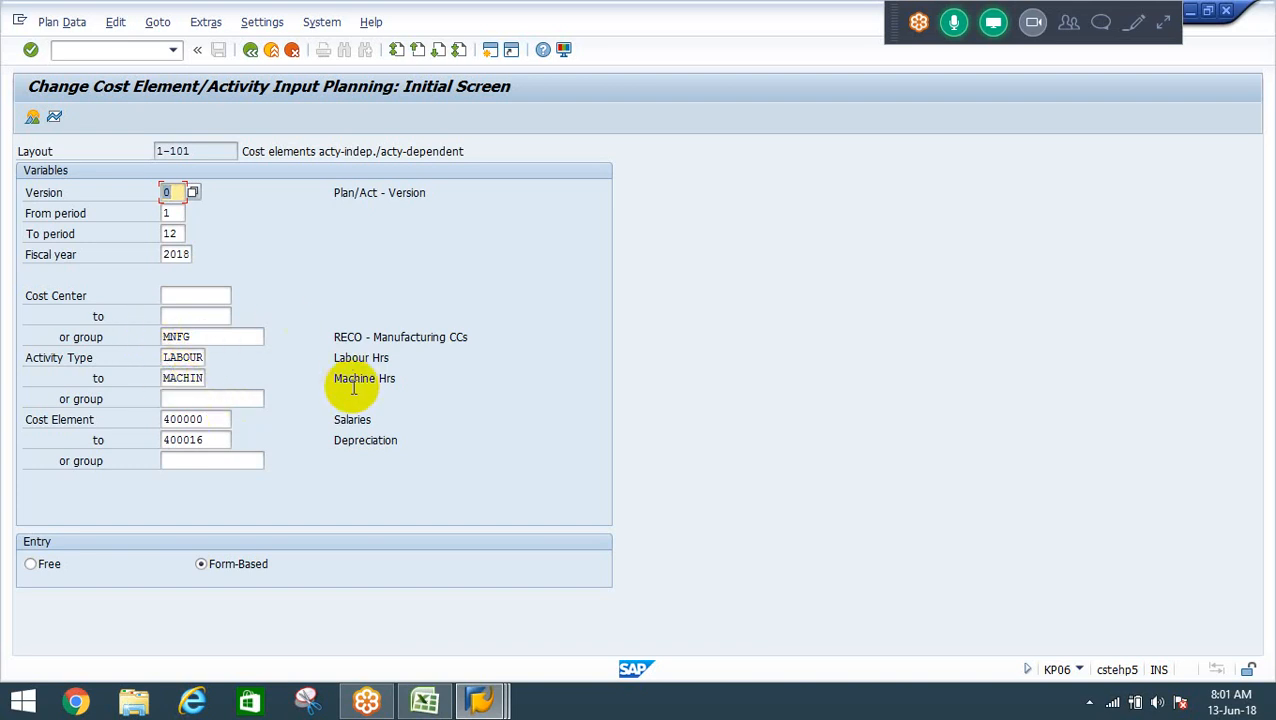
Choose BODYSHOP as the cost center from the RECO cost center search results.
click(188, 295)
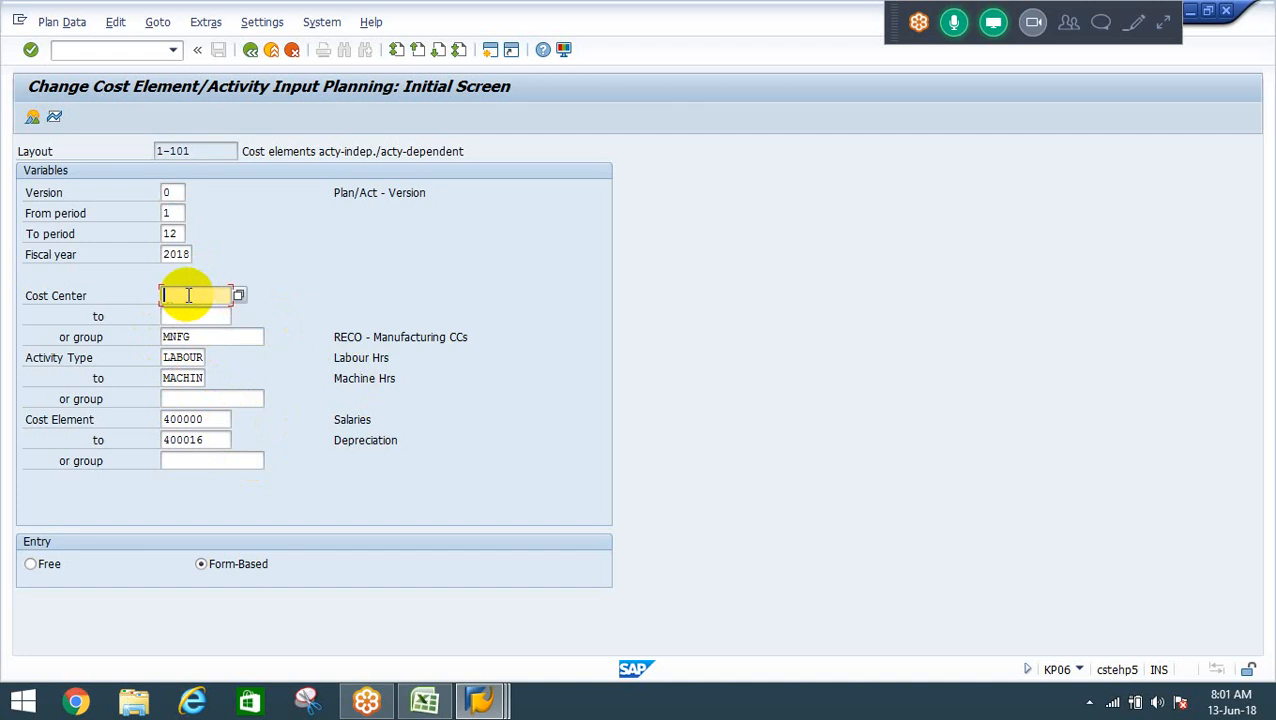
click(239, 297)
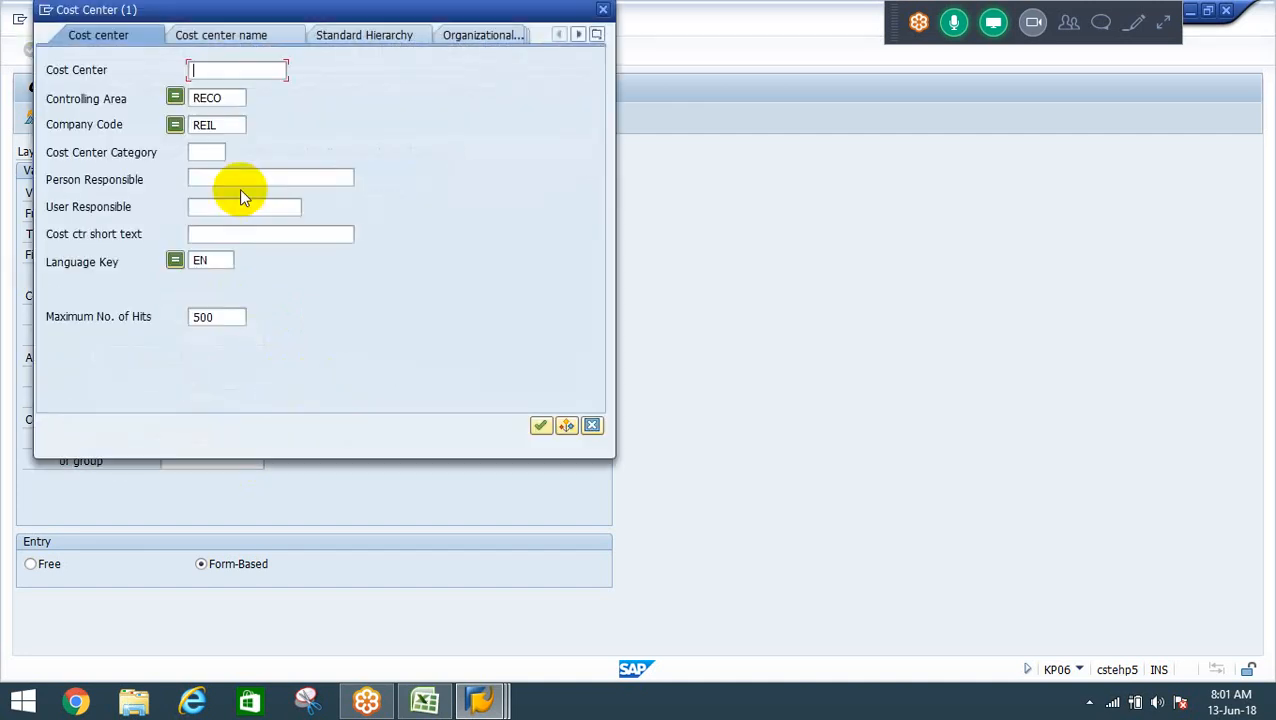
key(Return)
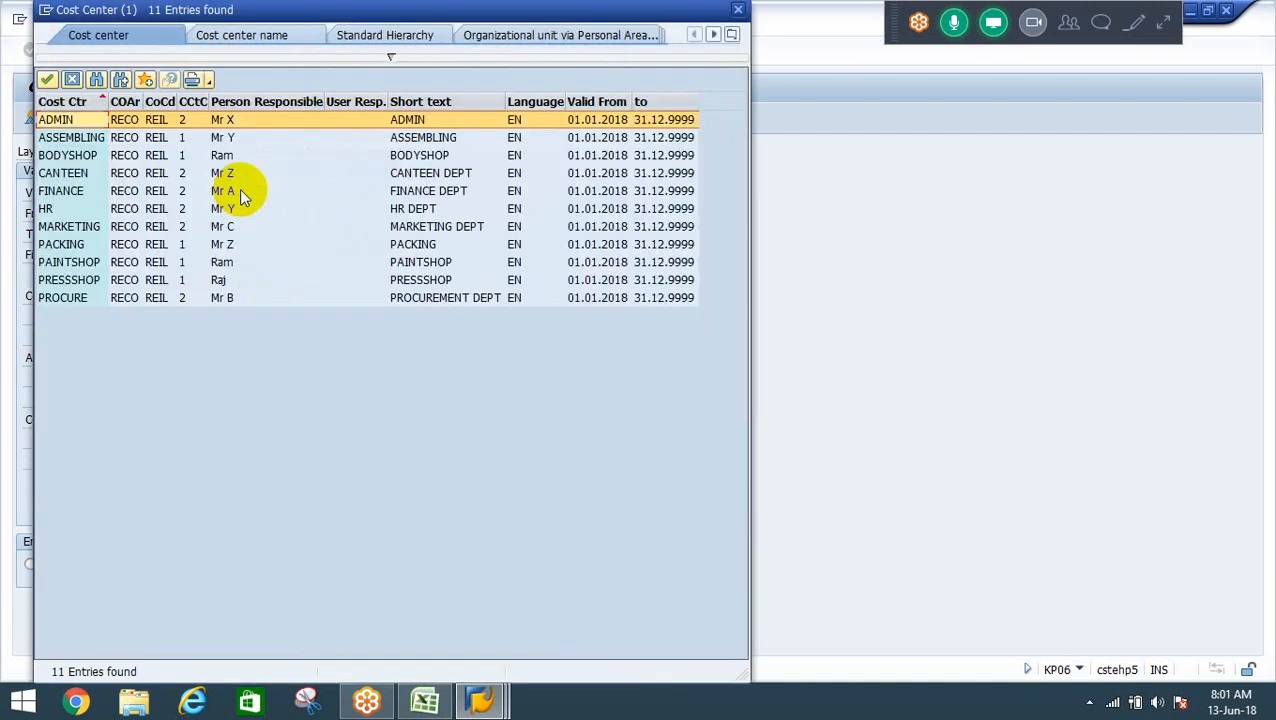
key(Down)
key(Down)
key(Down)
key(Down)
key(Down)
key(Down)
key(Down)
key(Down)
key(Down)
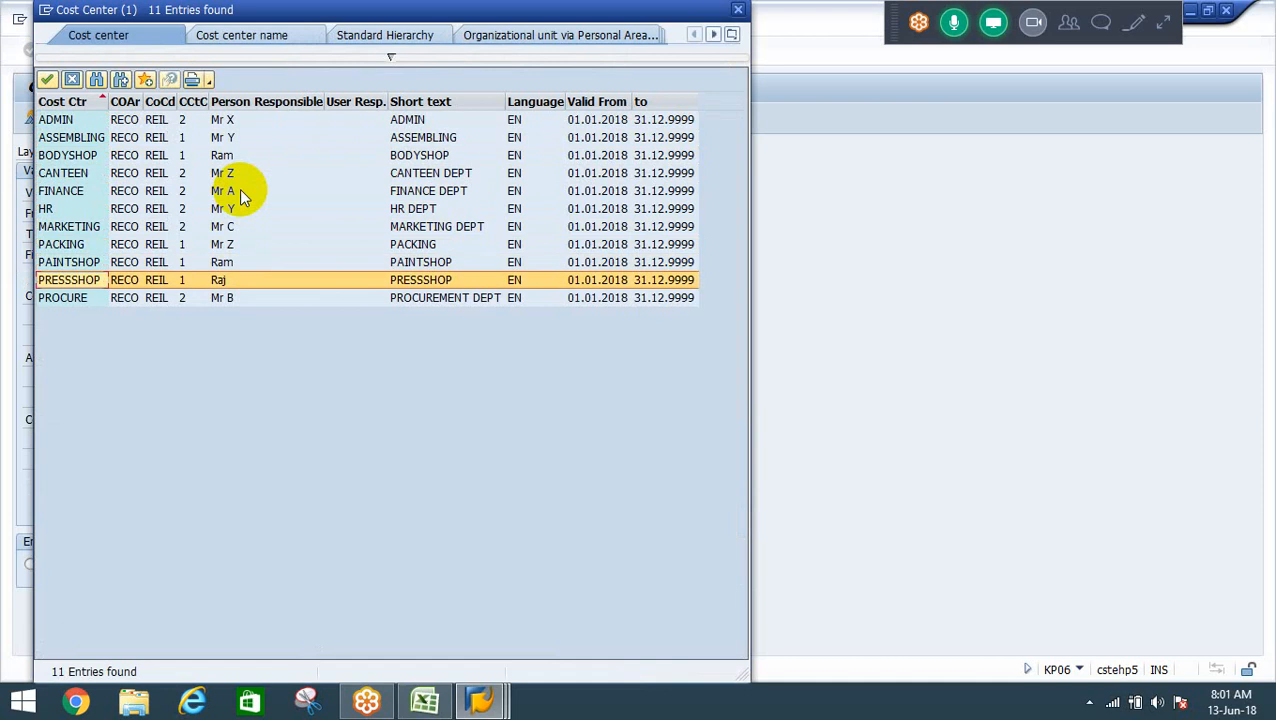
key(Up)
key(Up)
key(Up)
key(Up)
key(Up)
key(Up)
key(Up)
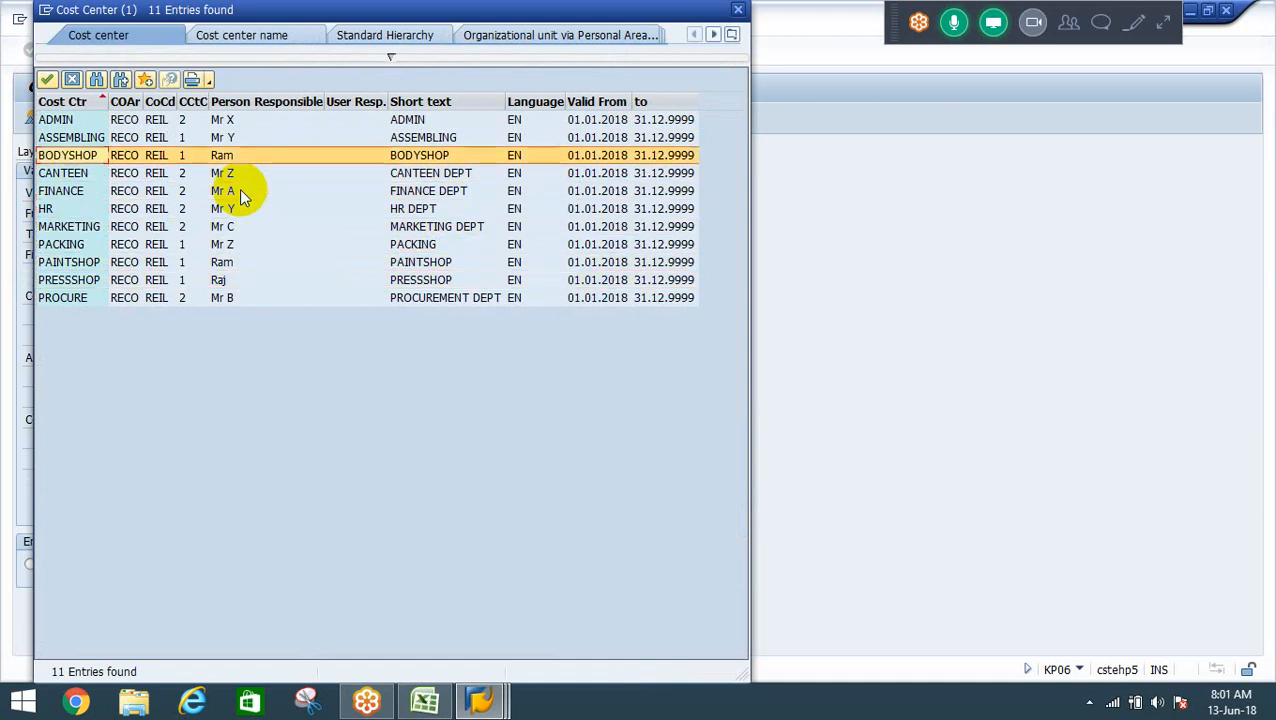
key(Escape)
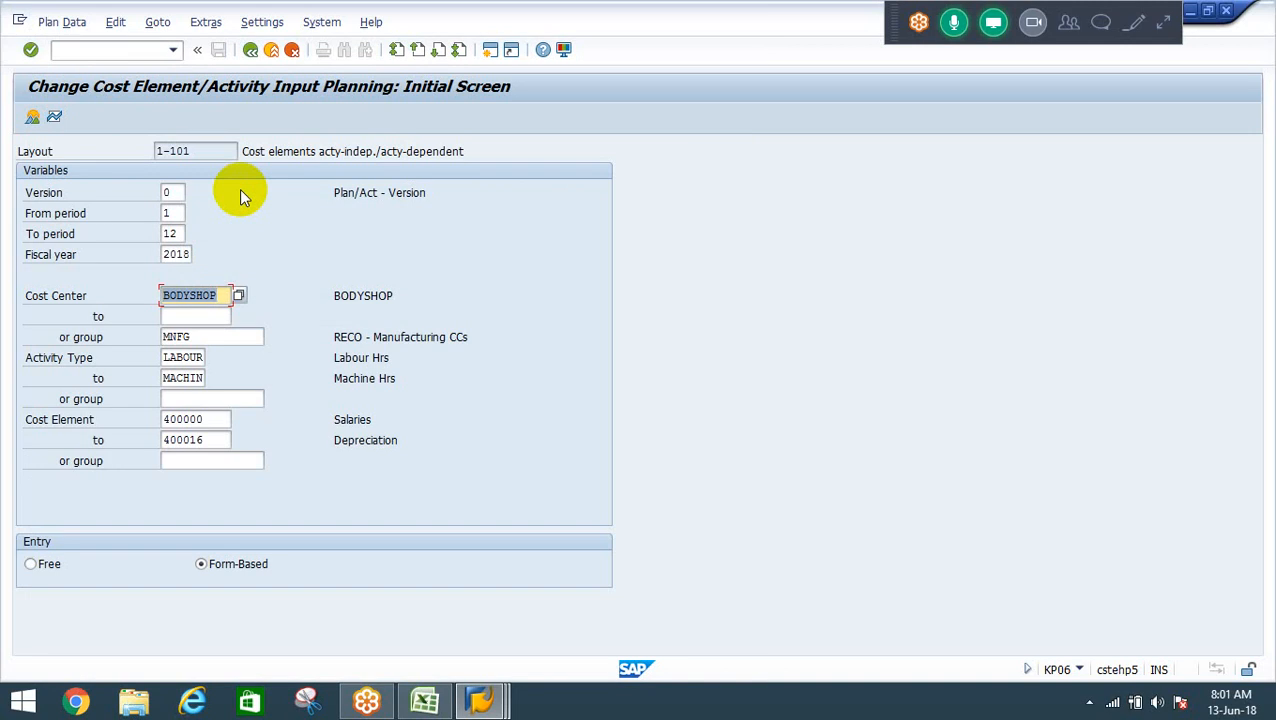
Clear the cost center group MNFG from the planning selection.
key(Tab)
key(Tab)
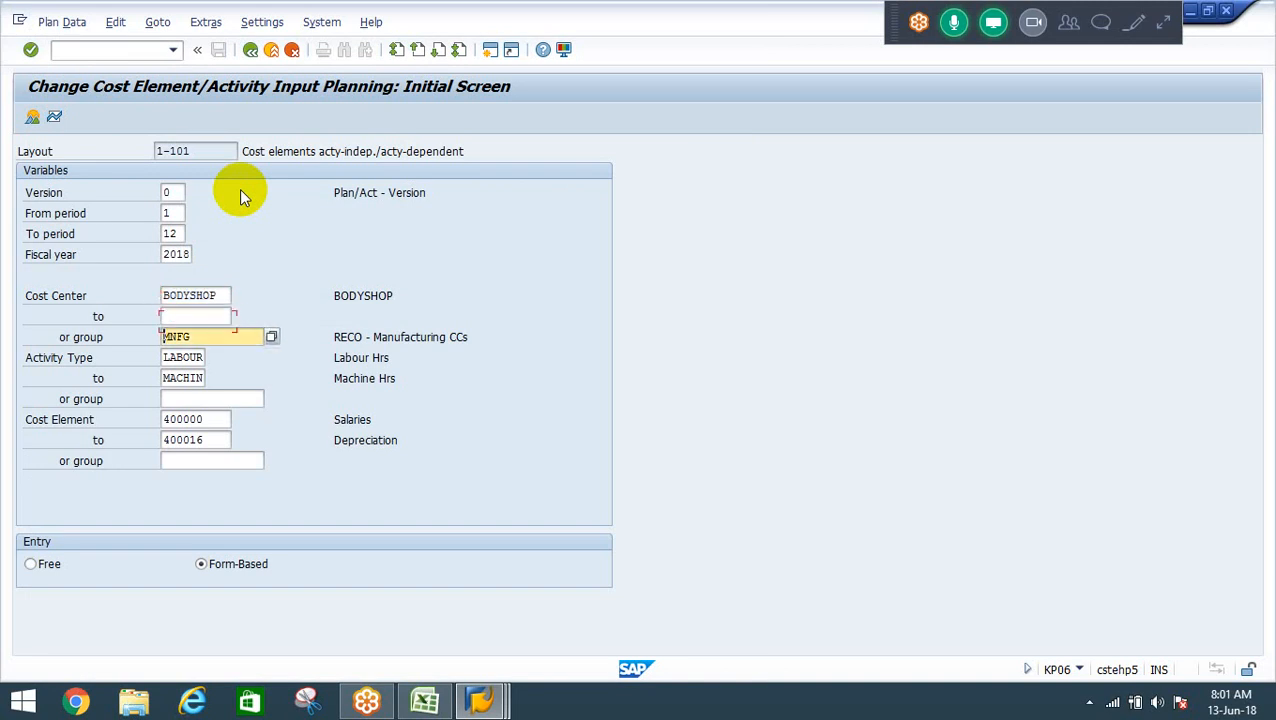
key(Delete)
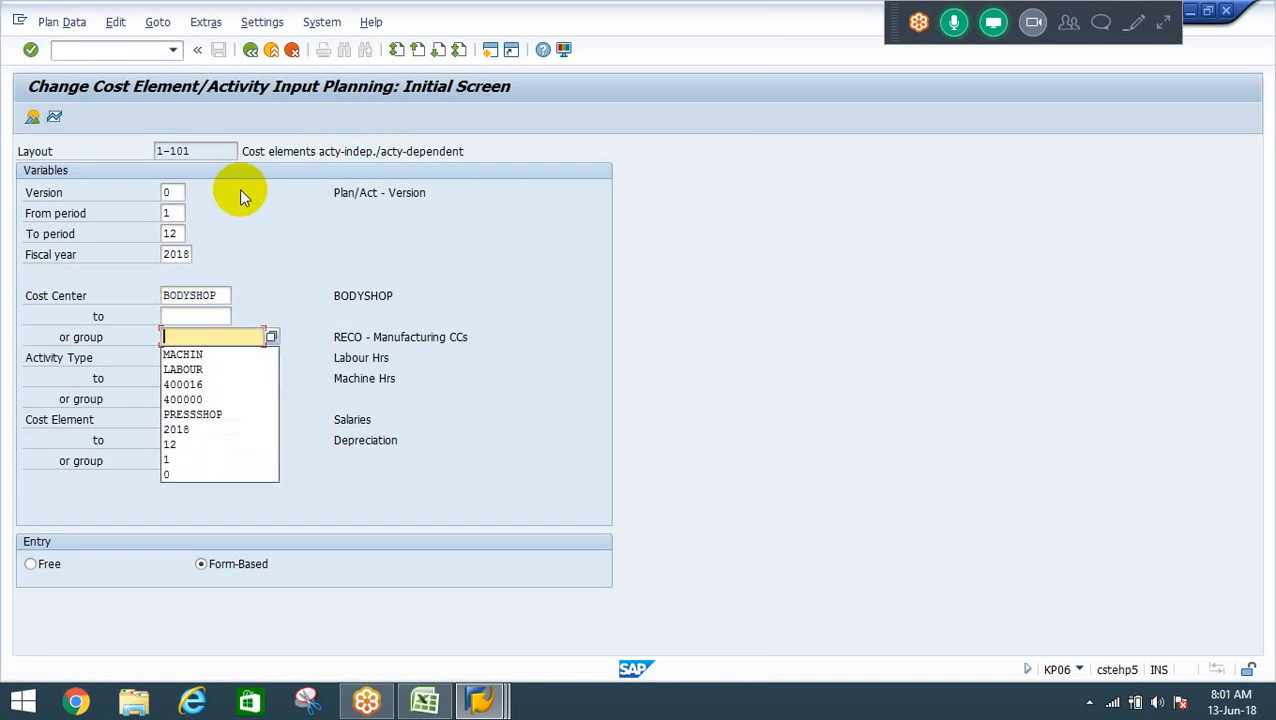
key(Return)
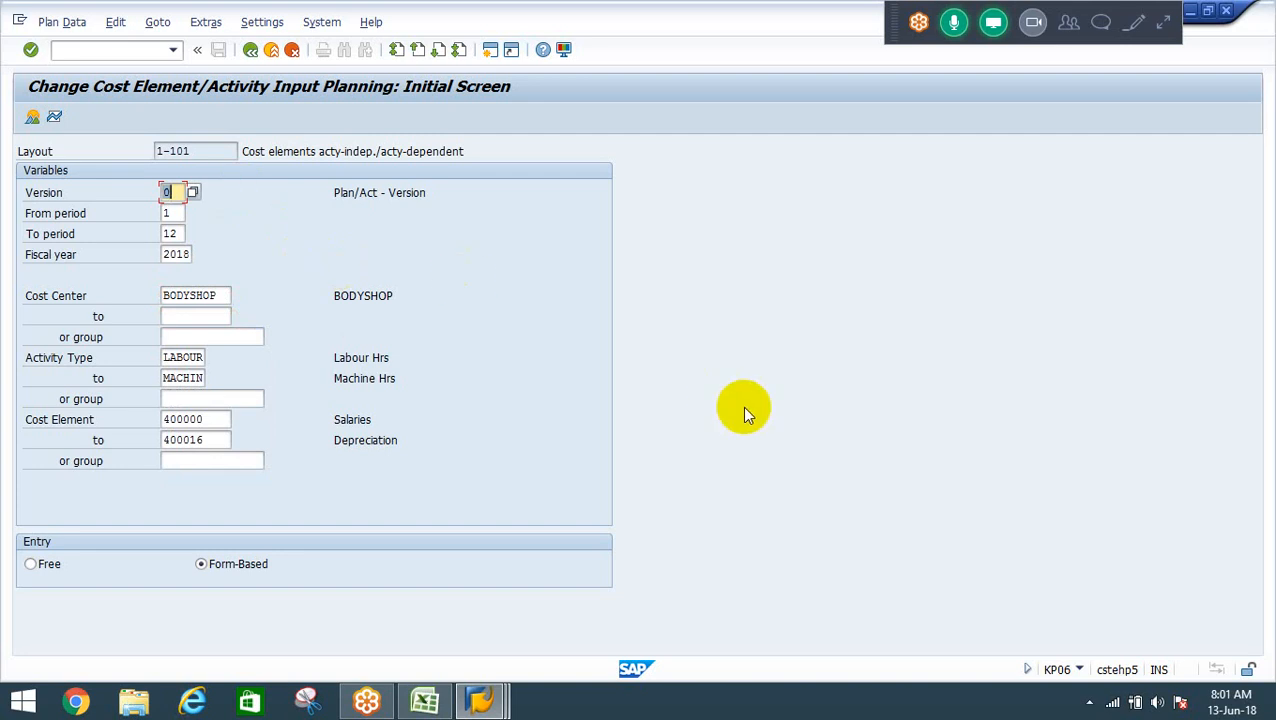
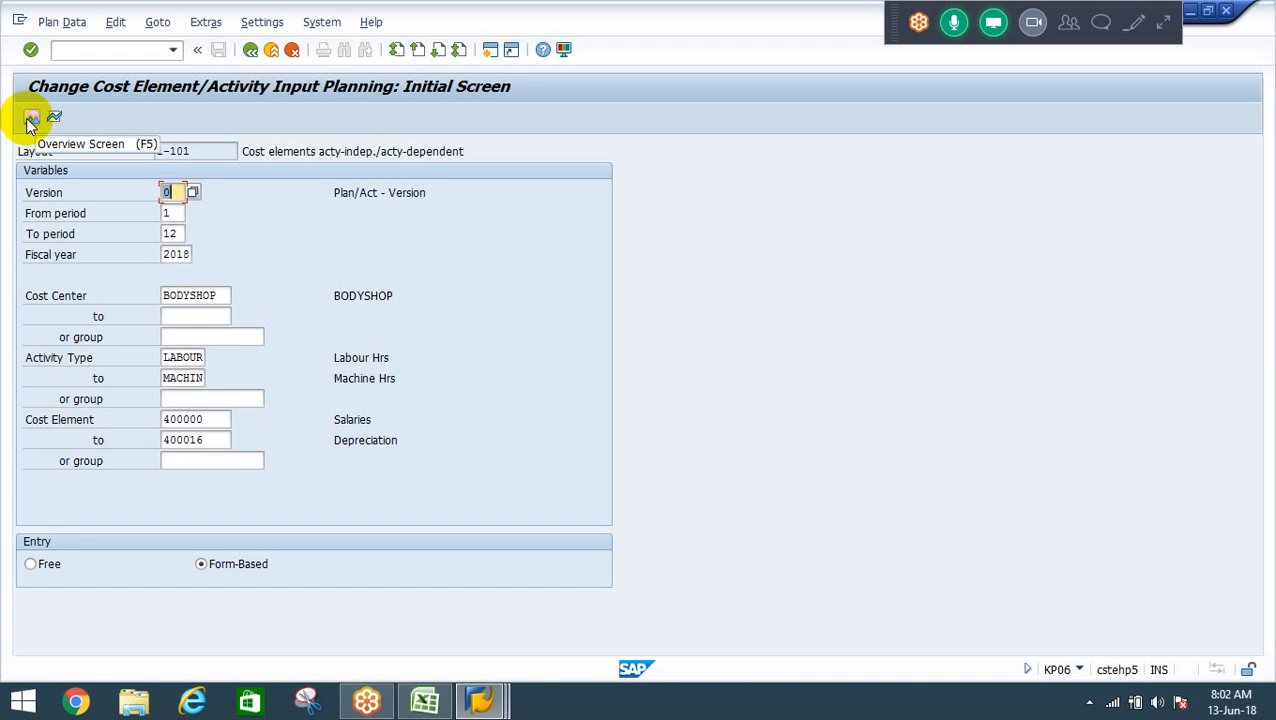
Try to open the planning overview for BODYSHOP and read the long text of the resulting status message.
click(30, 119)
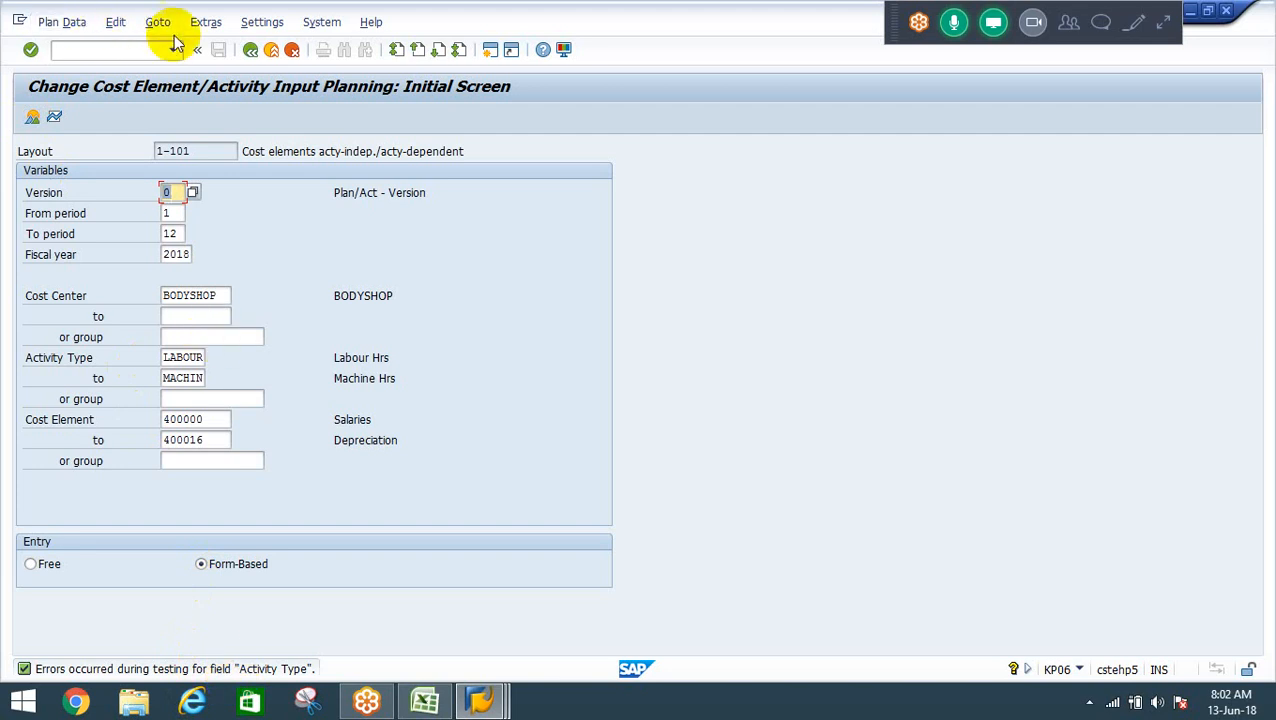
click(205, 22)
mouse_move(274, 46)
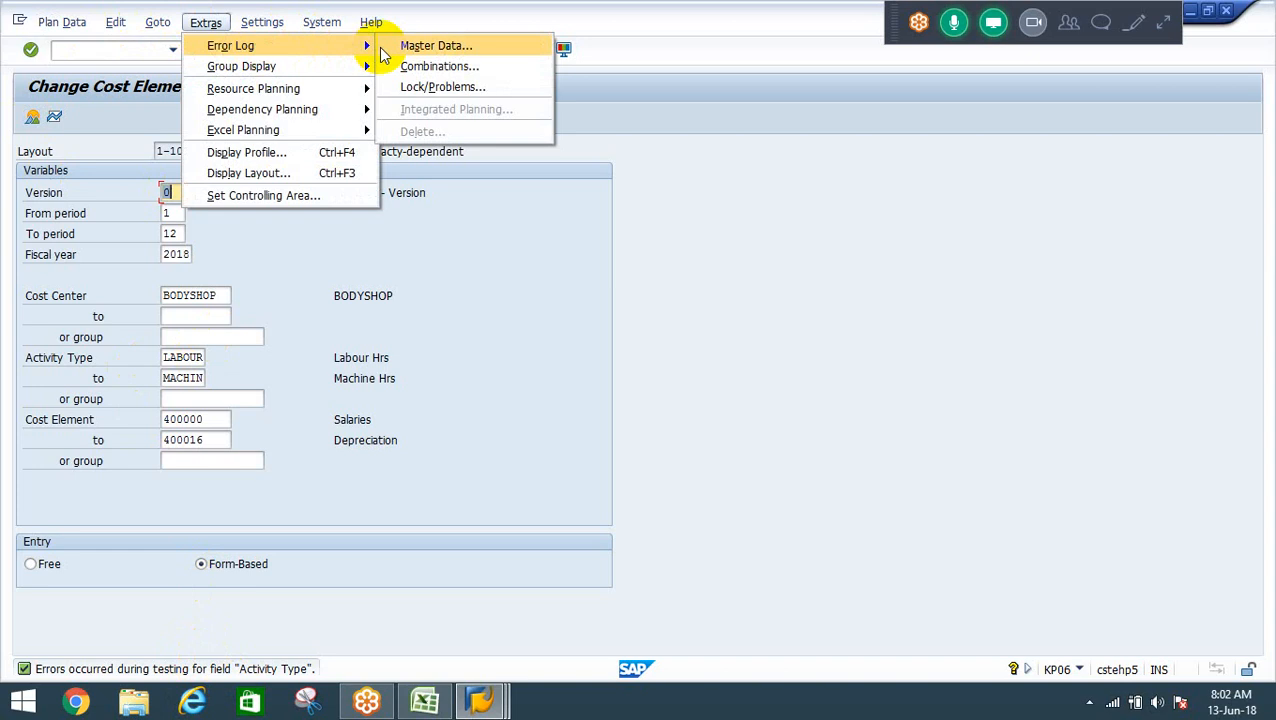
click(479, 380)
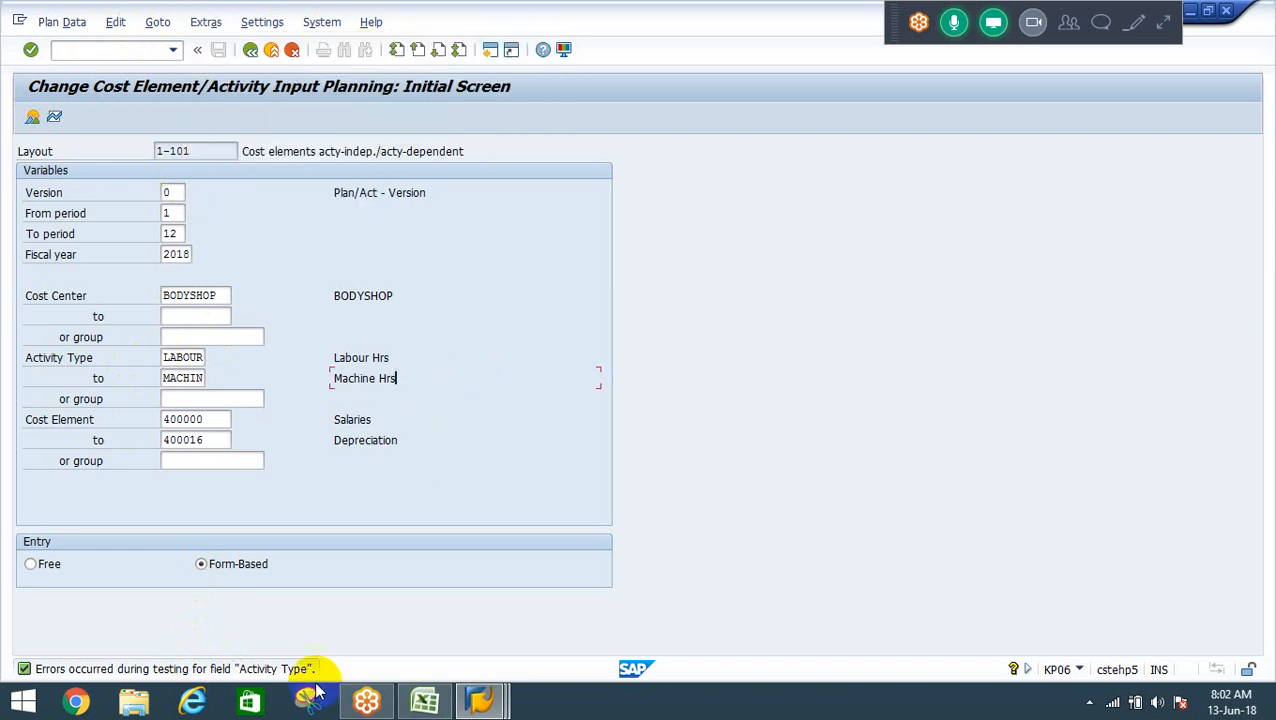
double_click(249, 670)
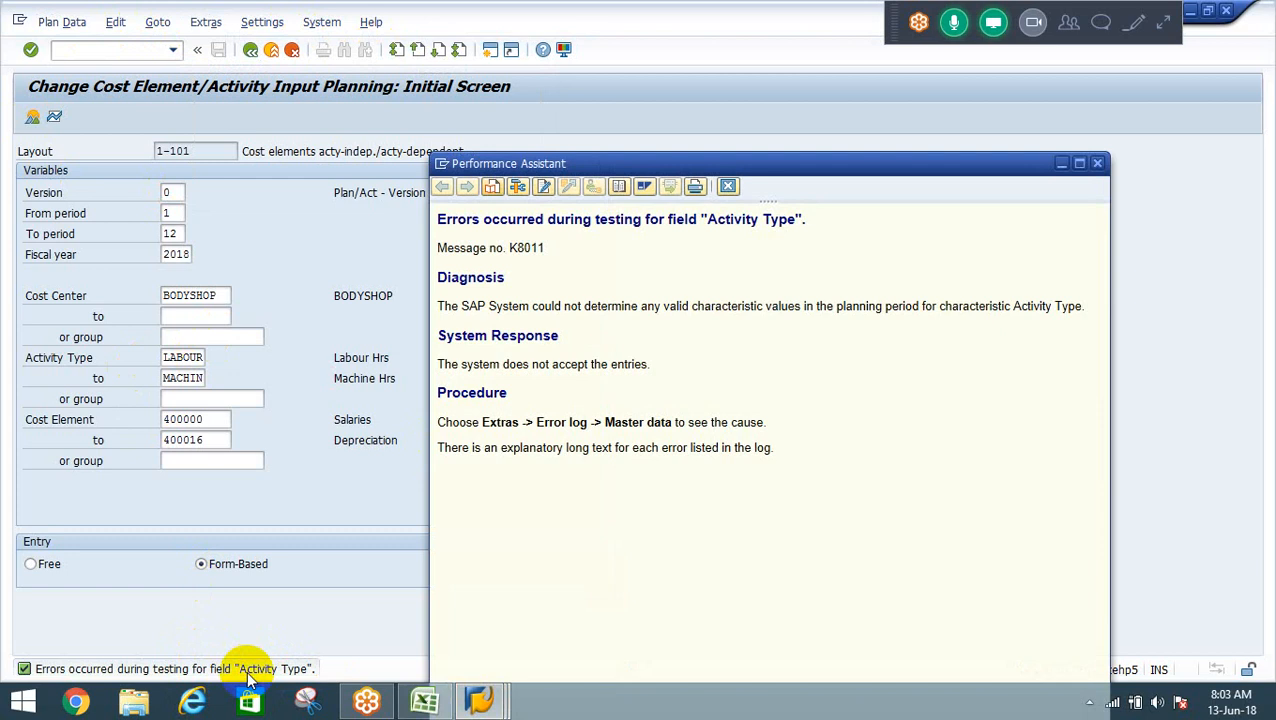
click(726, 189)
Read the master data error log's explanation for cost center BODYSHOP and retry opening the planning overview.
click(252, 22)
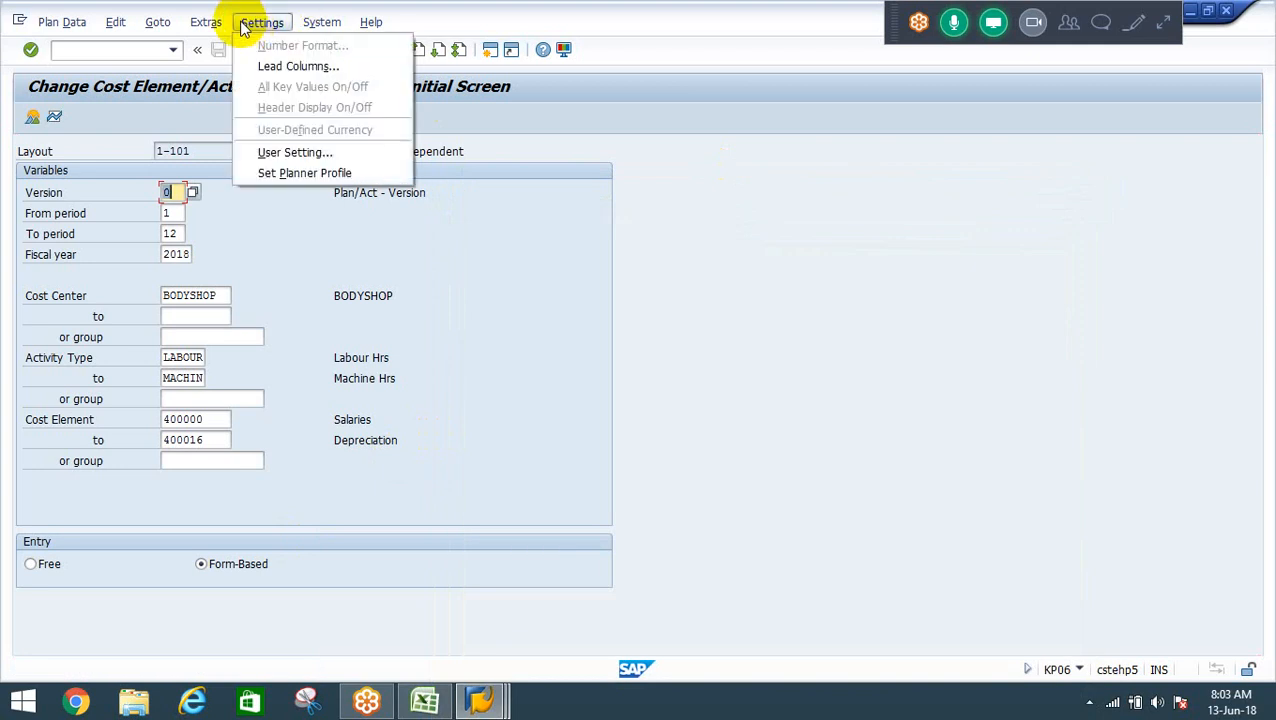
mouse_move(205, 22)
mouse_move(318, 44)
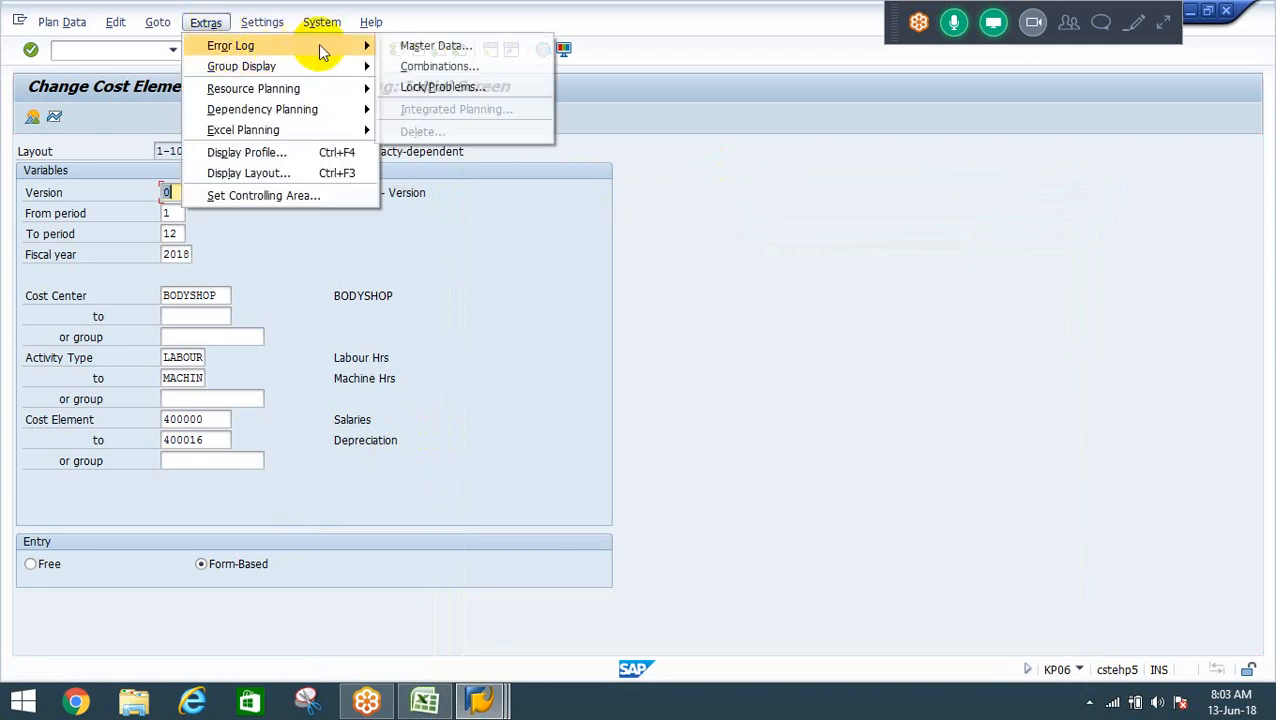
click(423, 48)
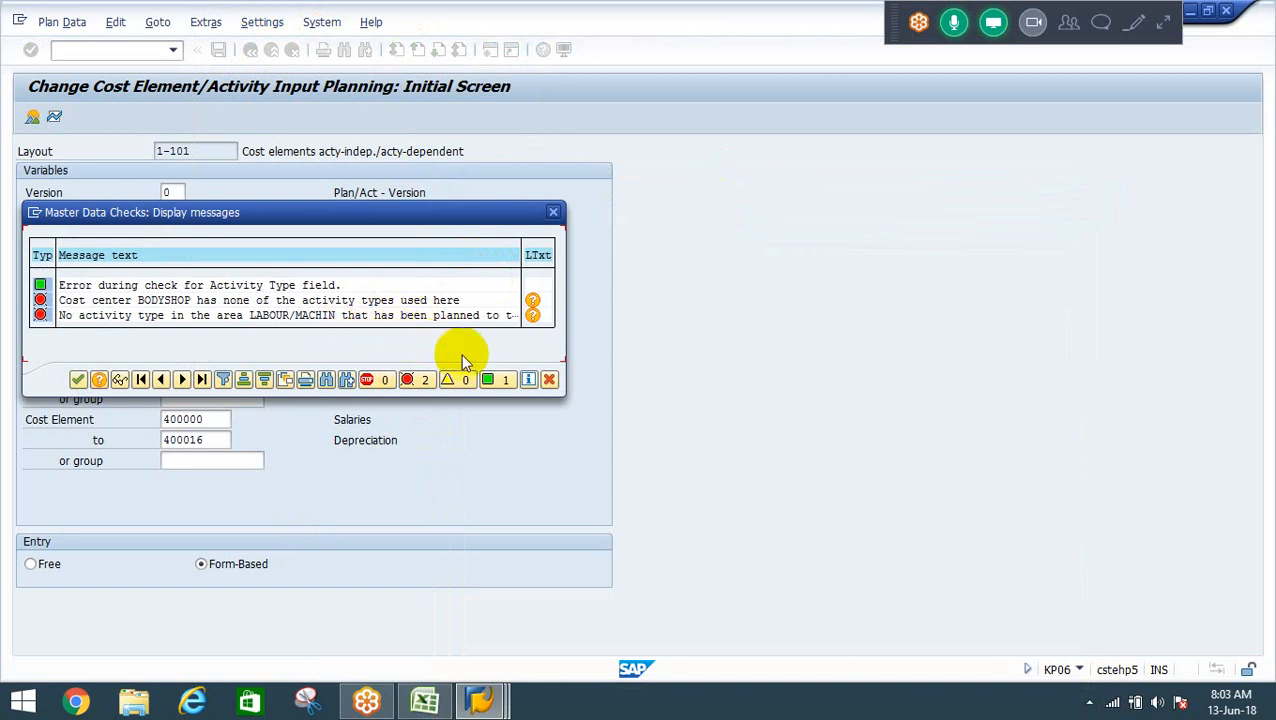
click(531, 300)
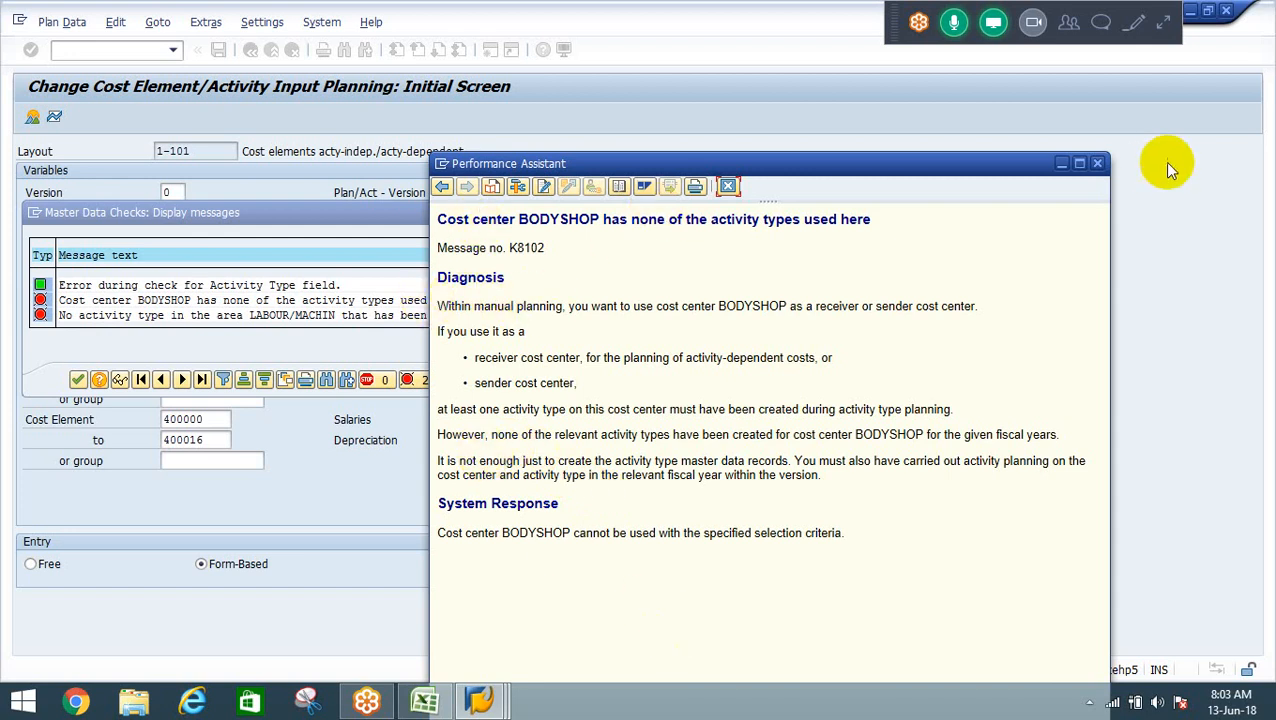
click(1097, 163)
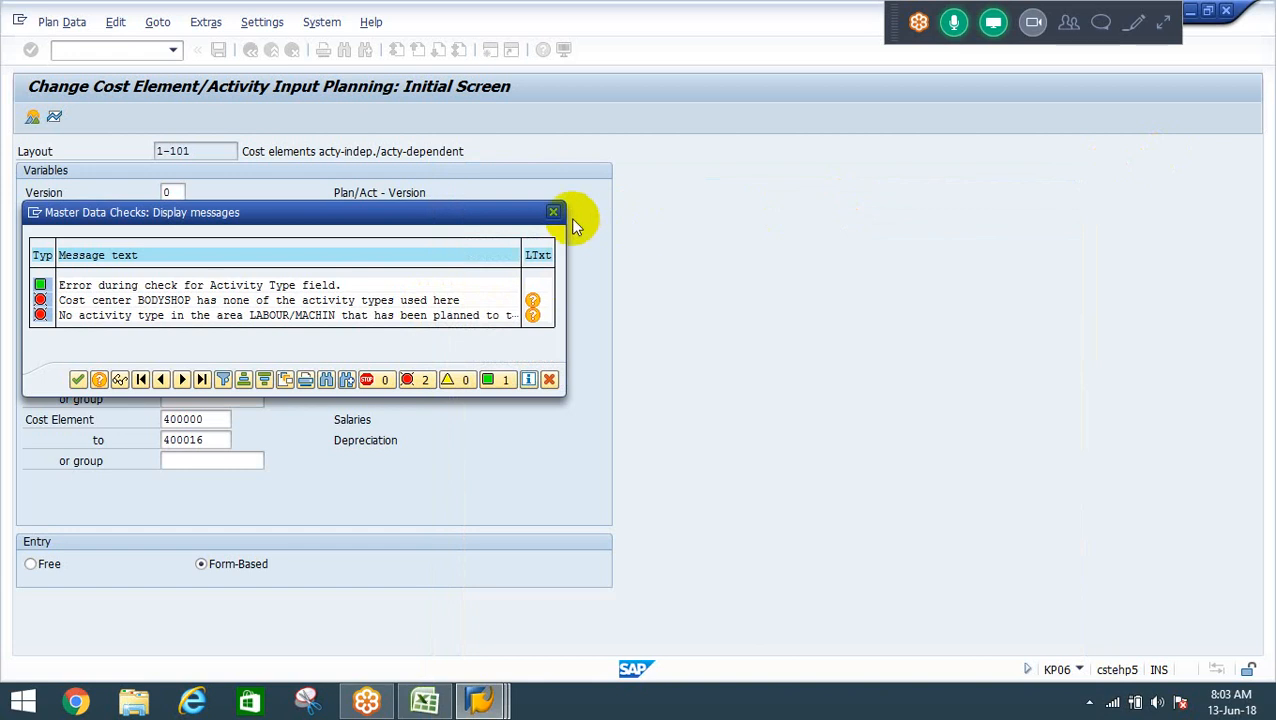
click(553, 212)
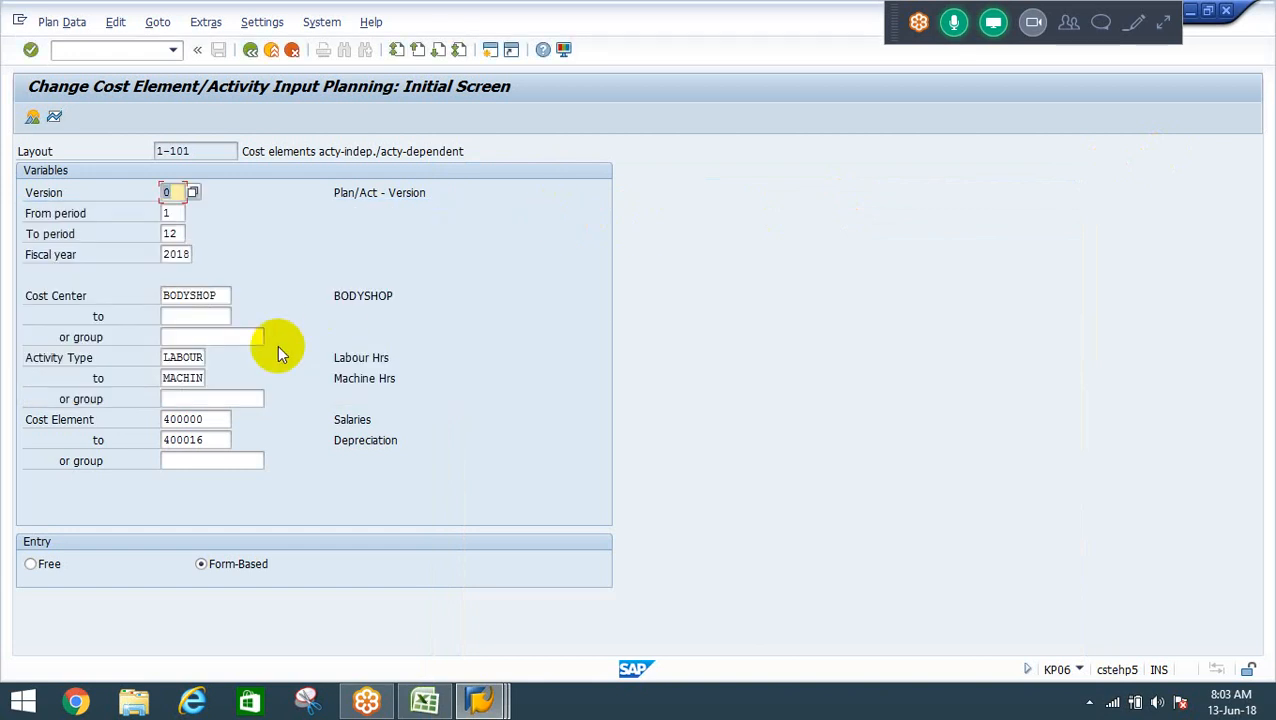
click(32, 116)
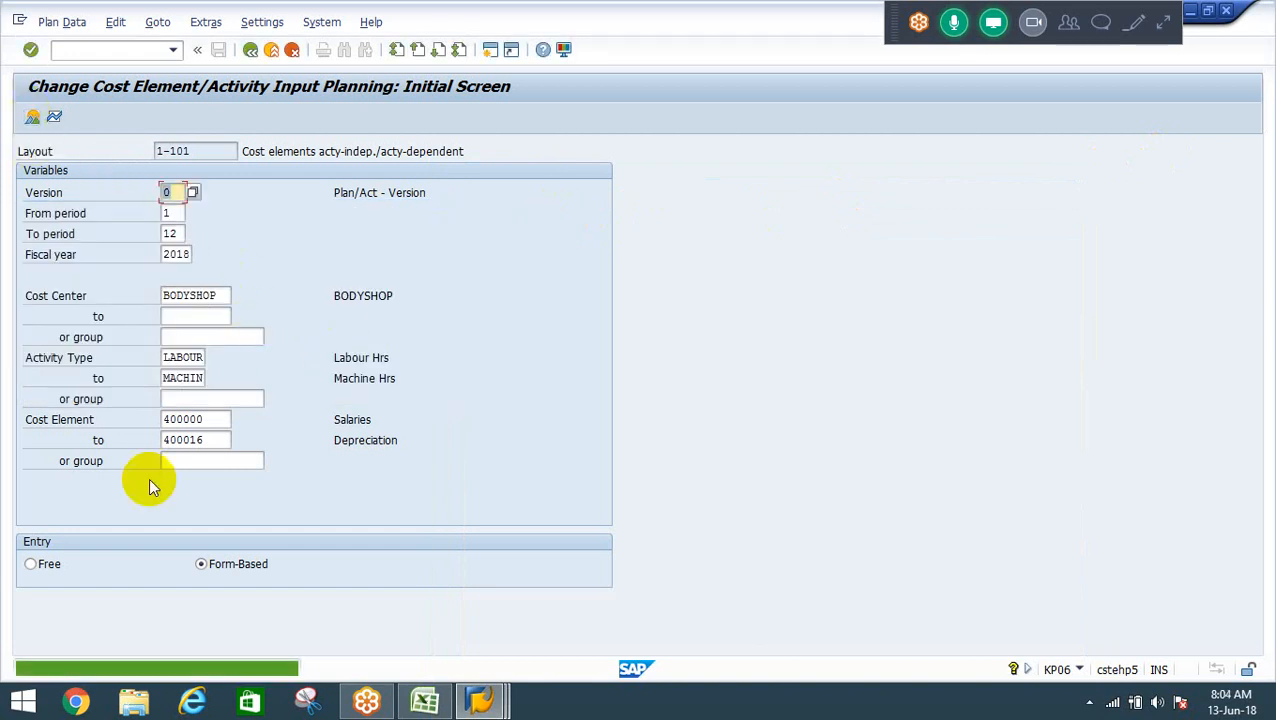
Read the long text of the activity type error message and leave cost element planning.
double_click(112, 668)
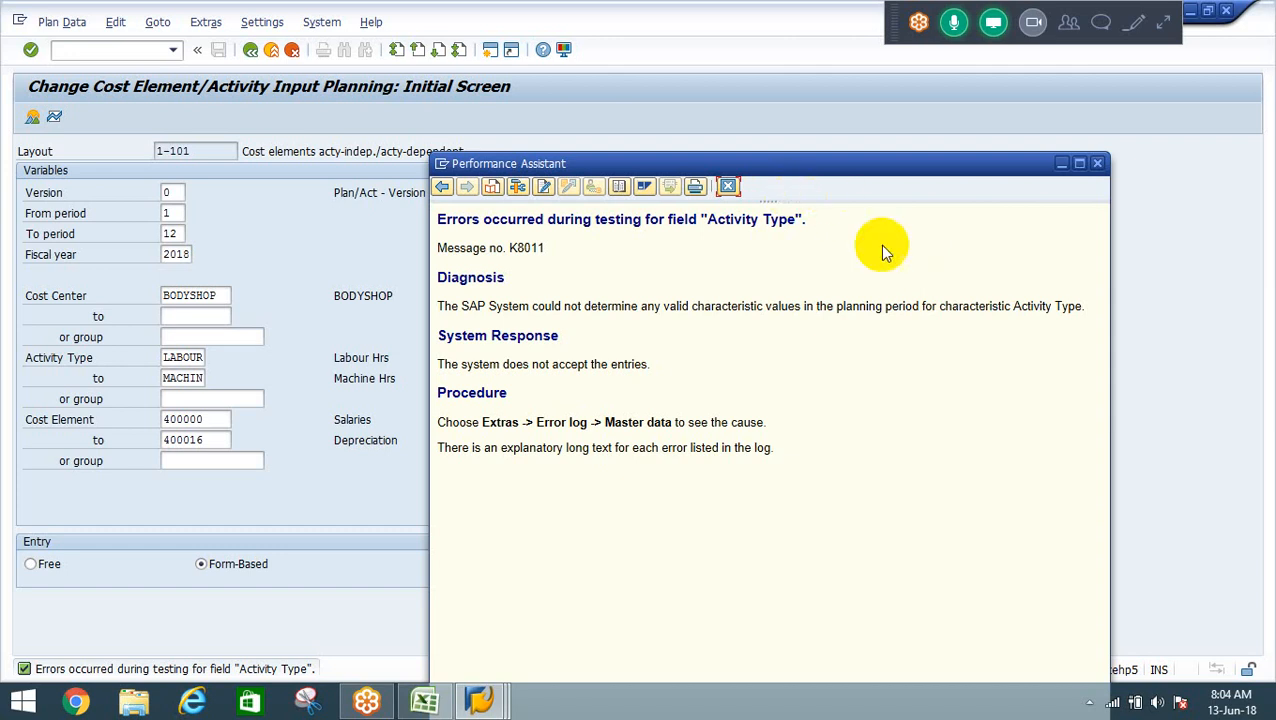
click(728, 188)
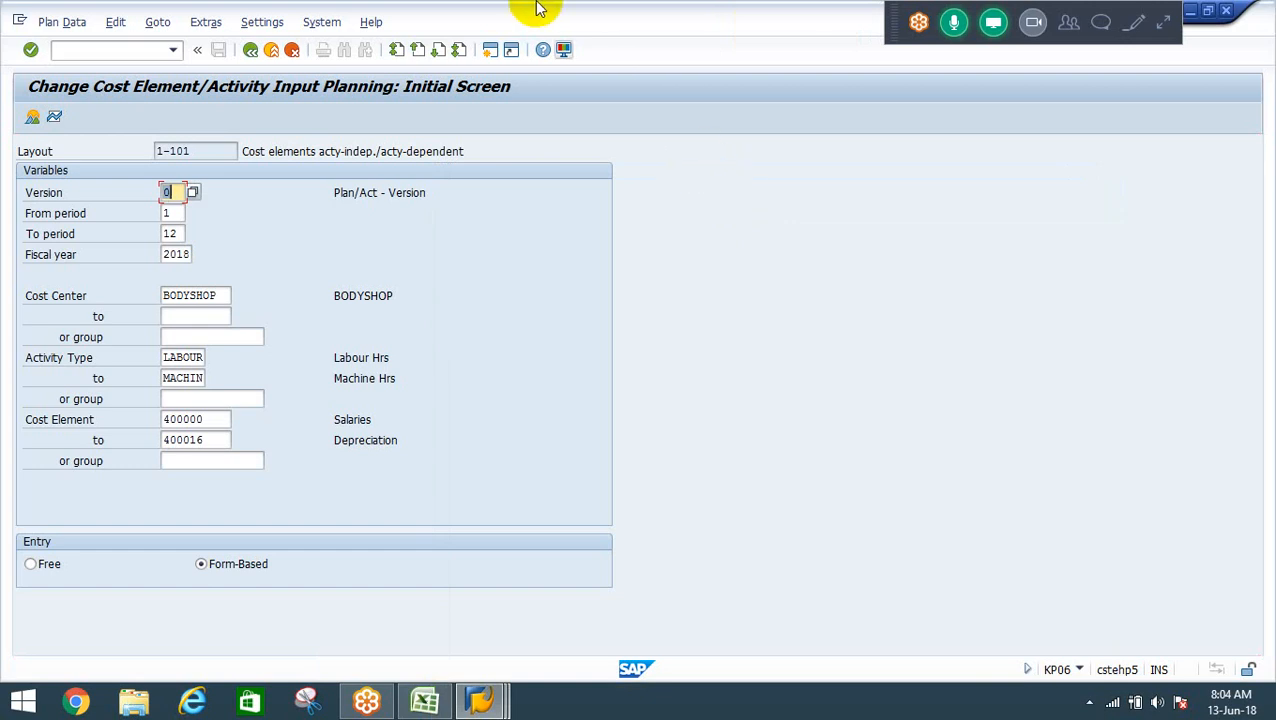
click(268, 50)
Open the activity type and price planning initial screen with transaction KP26.
click(119, 52)
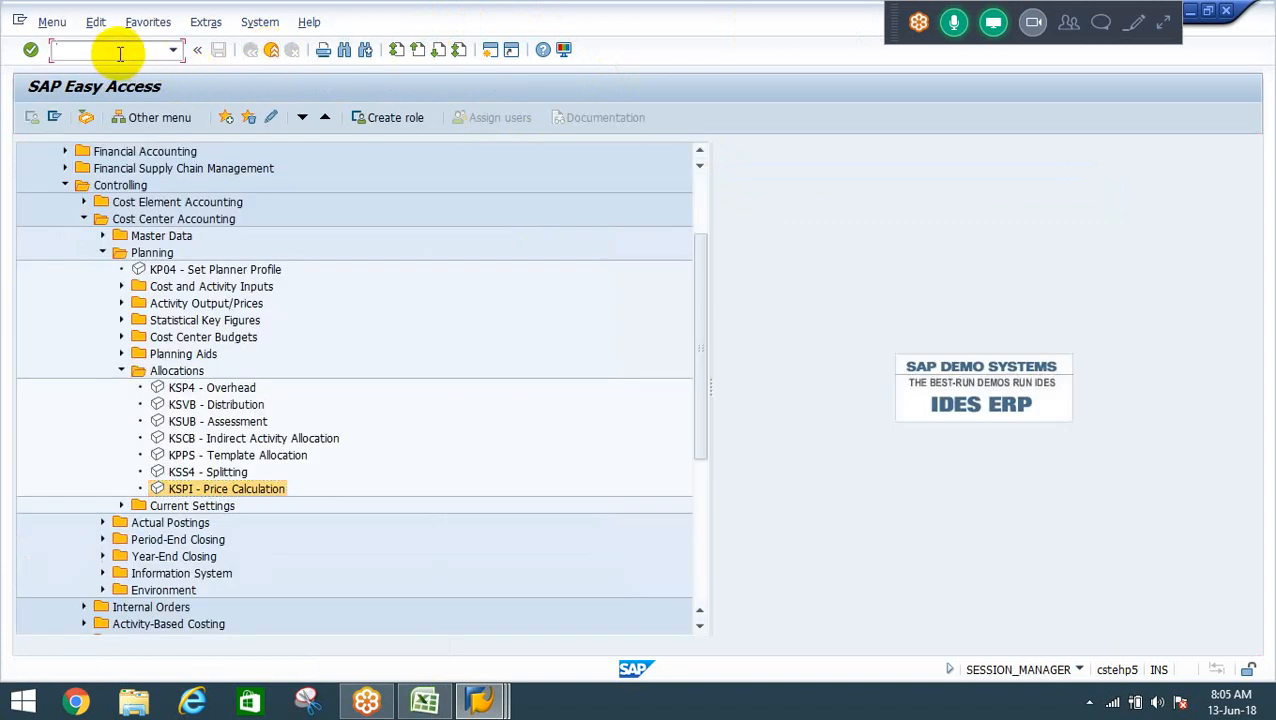
text(kp2)
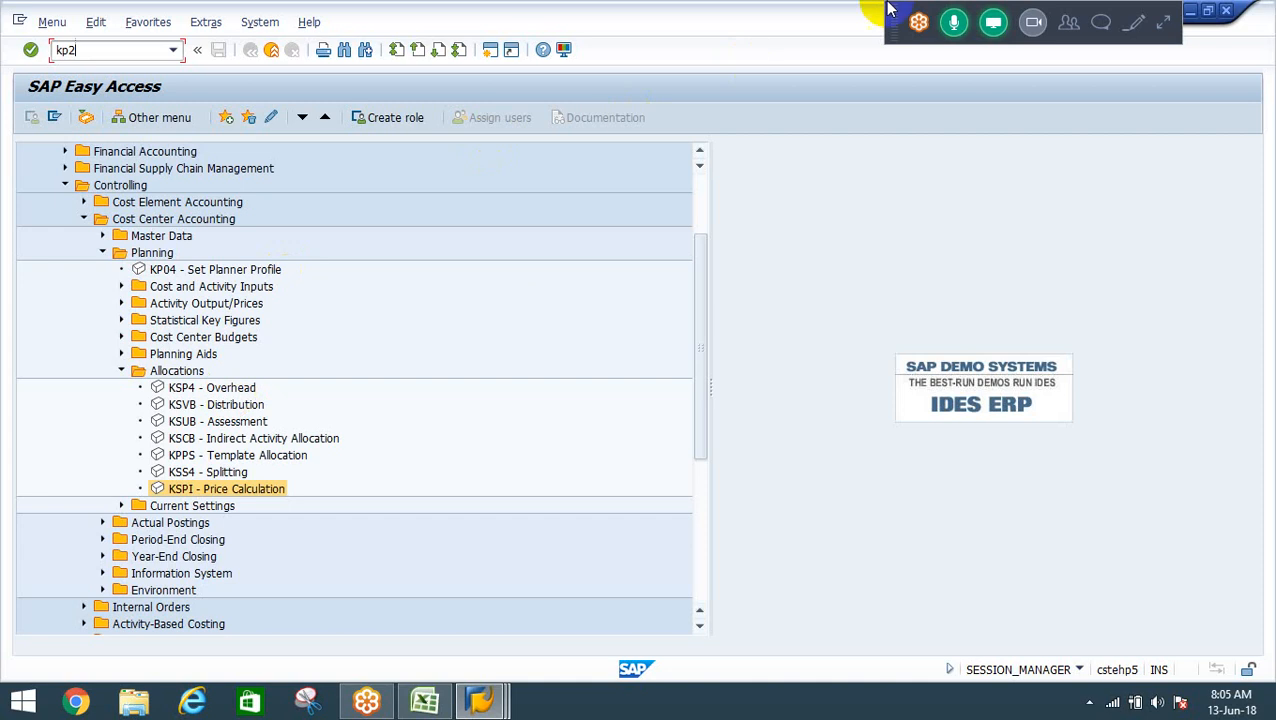
click(1066, 24)
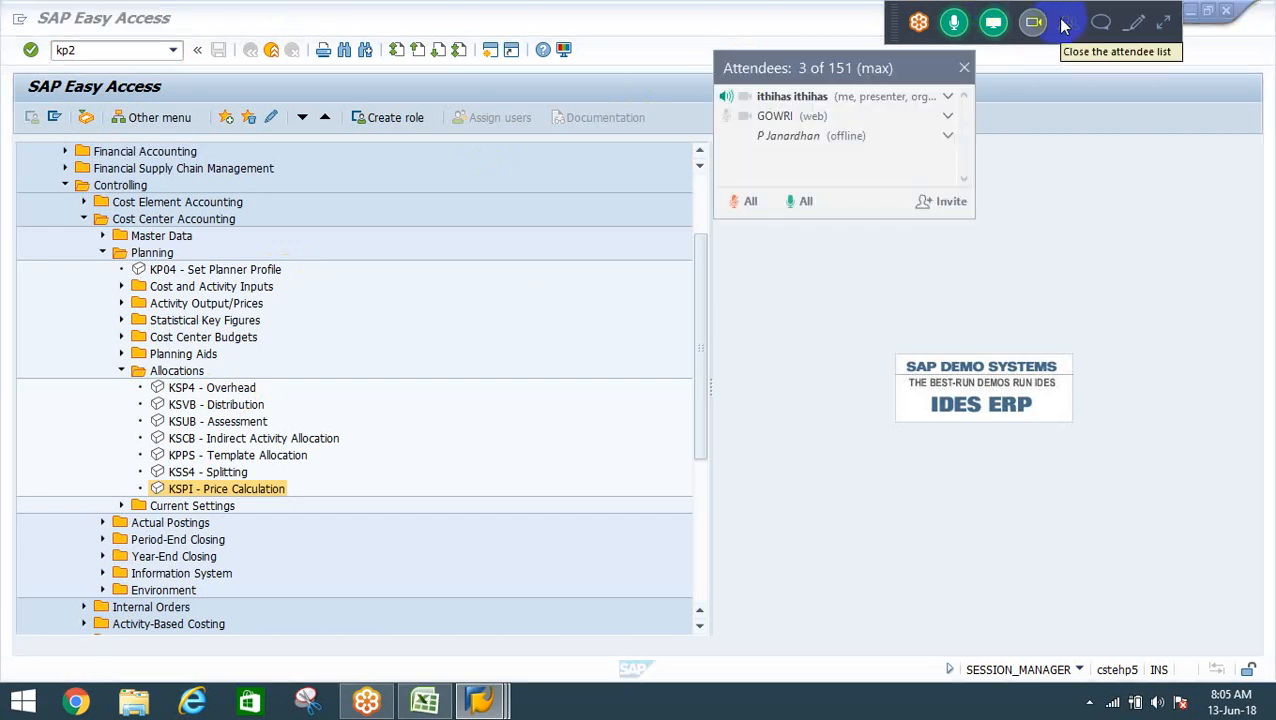
click(1064, 25)
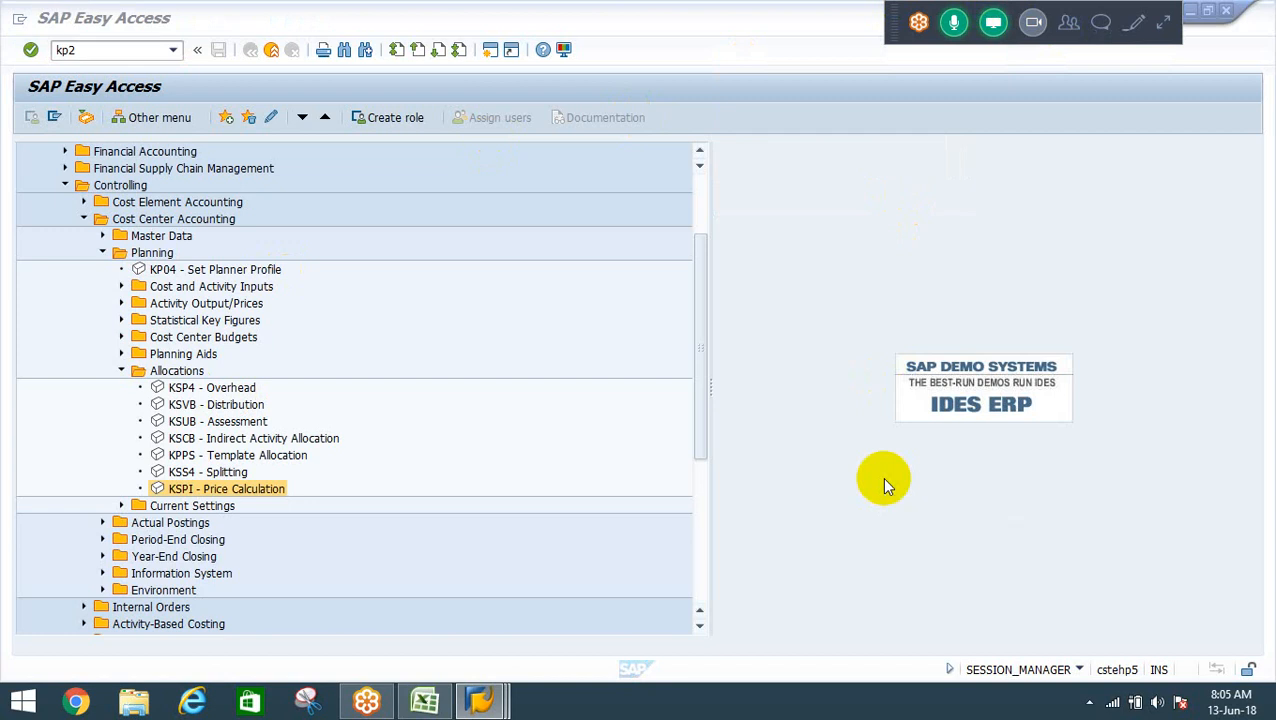
click(97, 50)
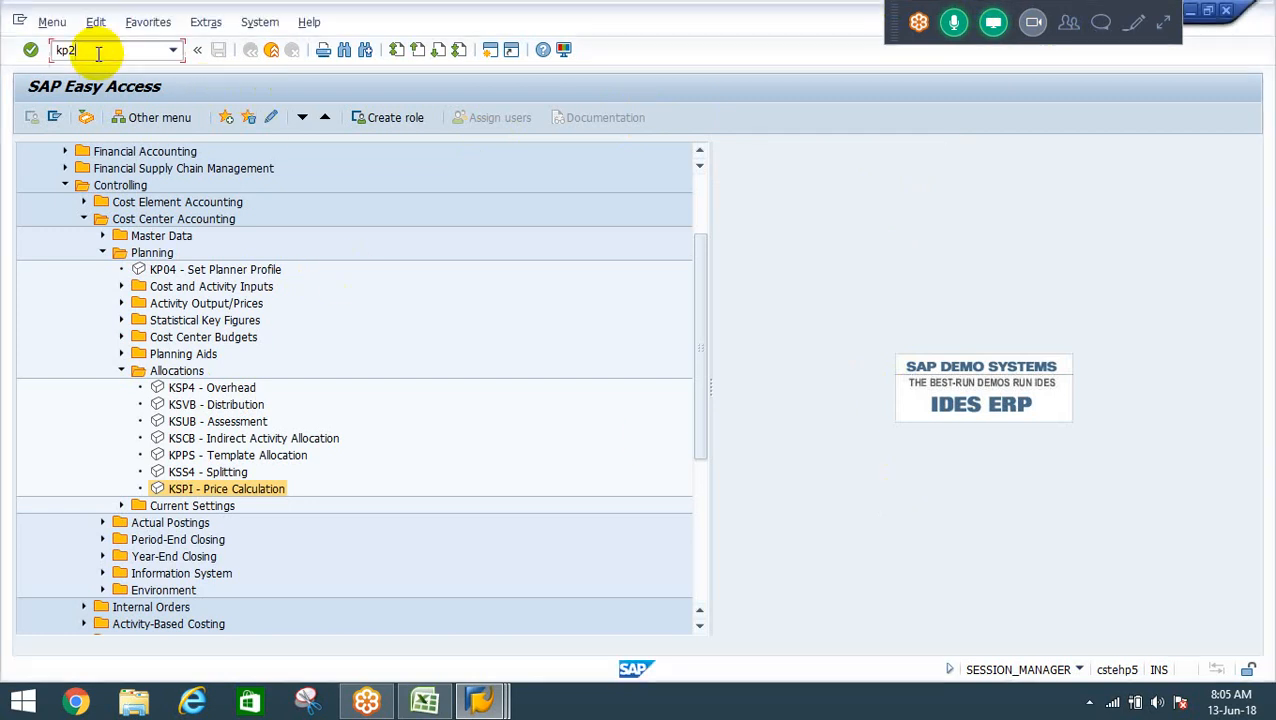
text(kp26)
key(Return)
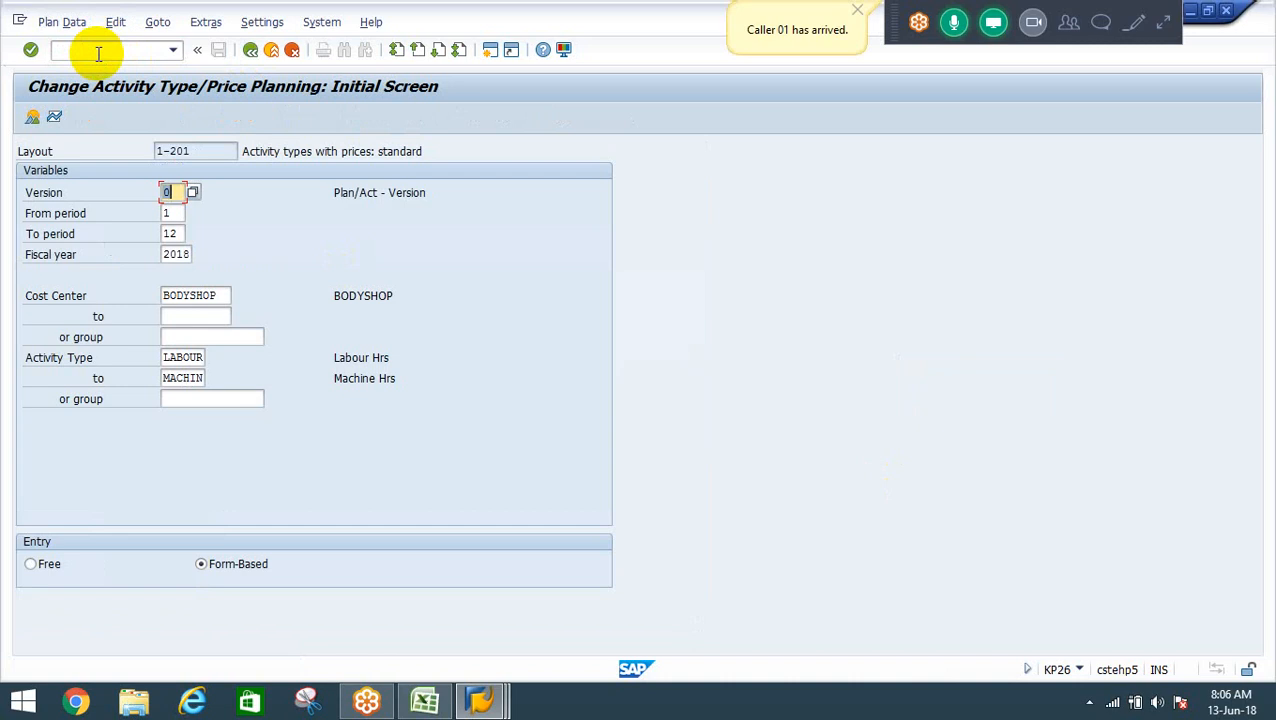
Open the BODYSHOP price planning overview and set plan activity to 2400 for LABOUR and 1200 for MACHIN.
click(1069, 26)
click(1070, 28)
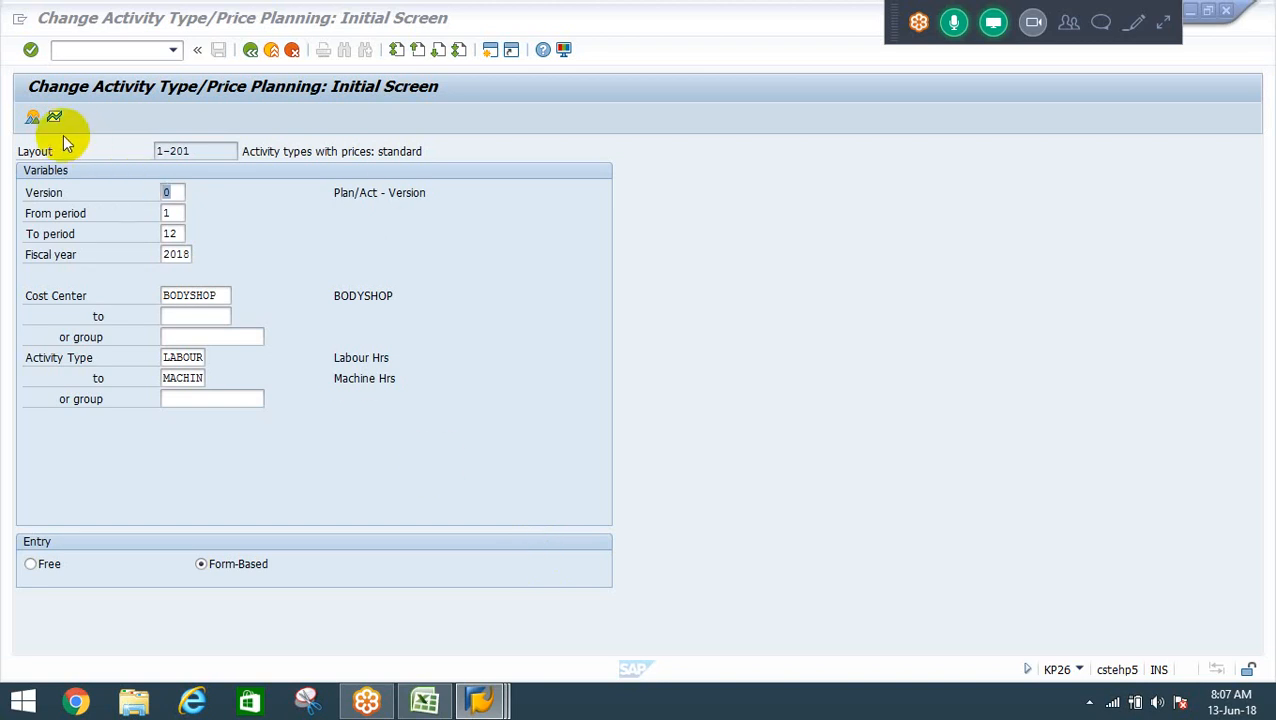
click(33, 118)
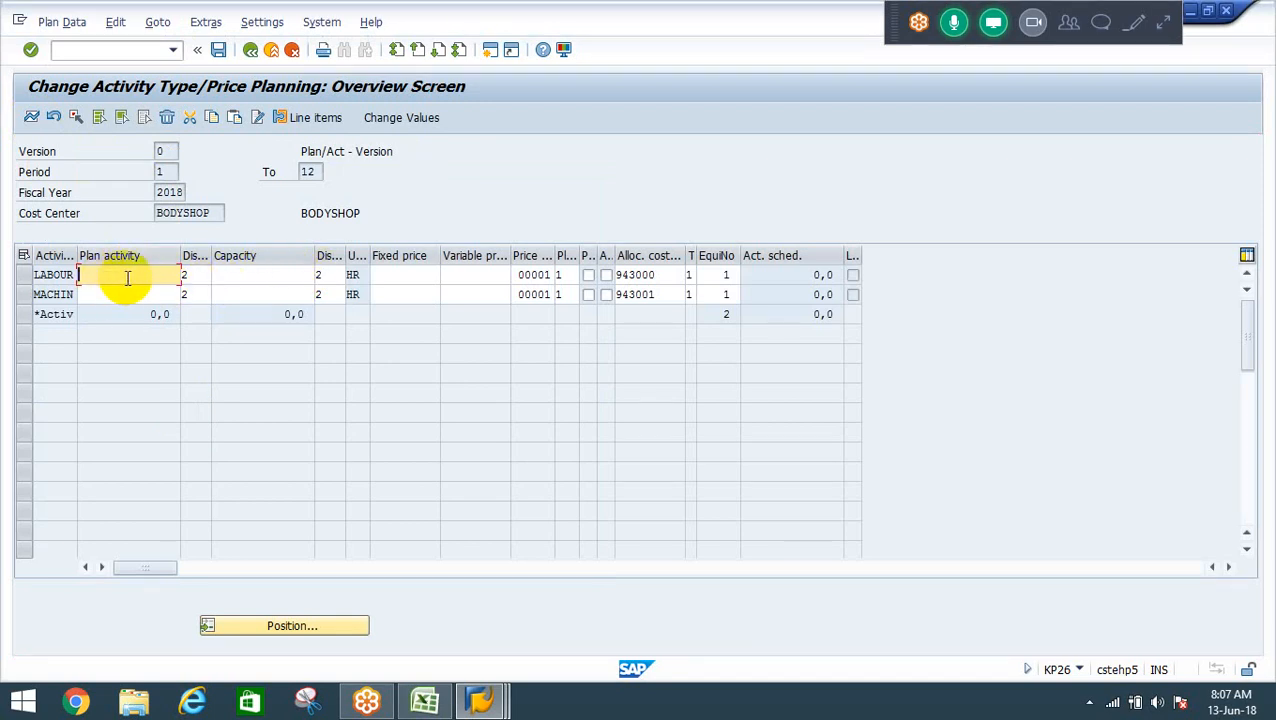
text(2400)
key(Down)
text(1200)
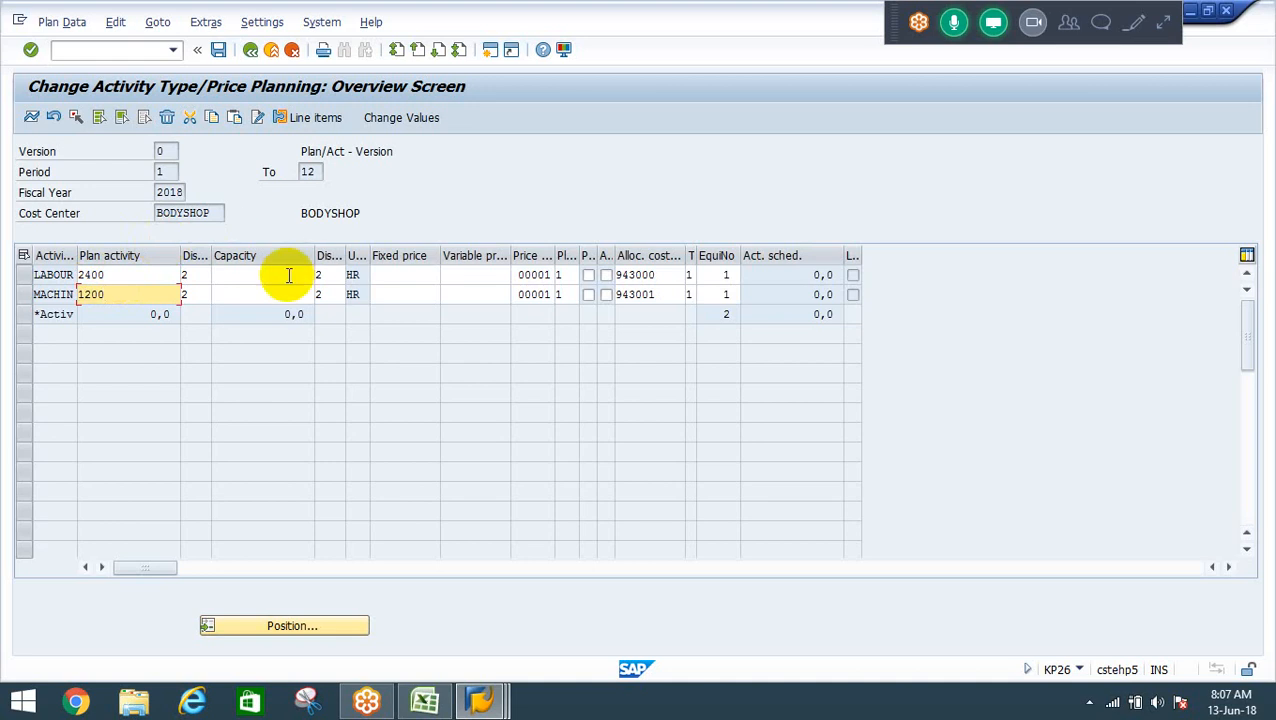
Set the plan activity distribution key to 1 for both LABOUR and MACHIN, and save the activity planning.
click(210, 281)
key(BackSpace)
text(1)
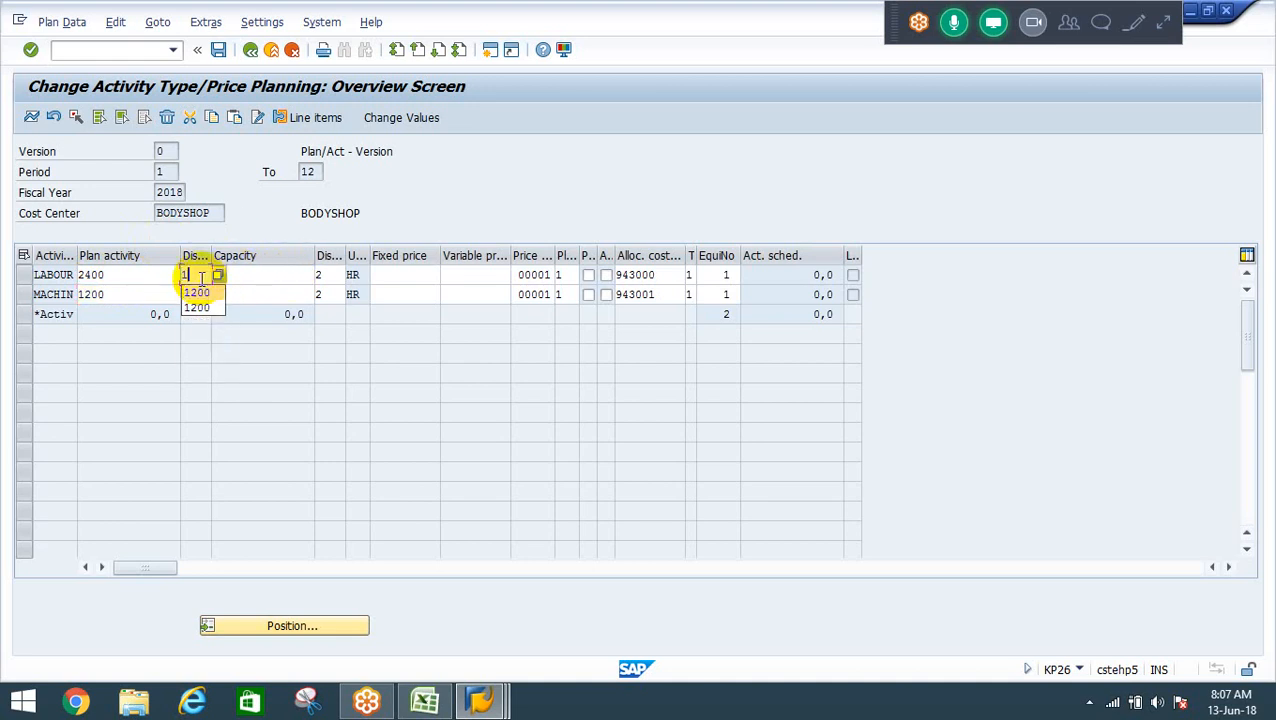
key(Tab)
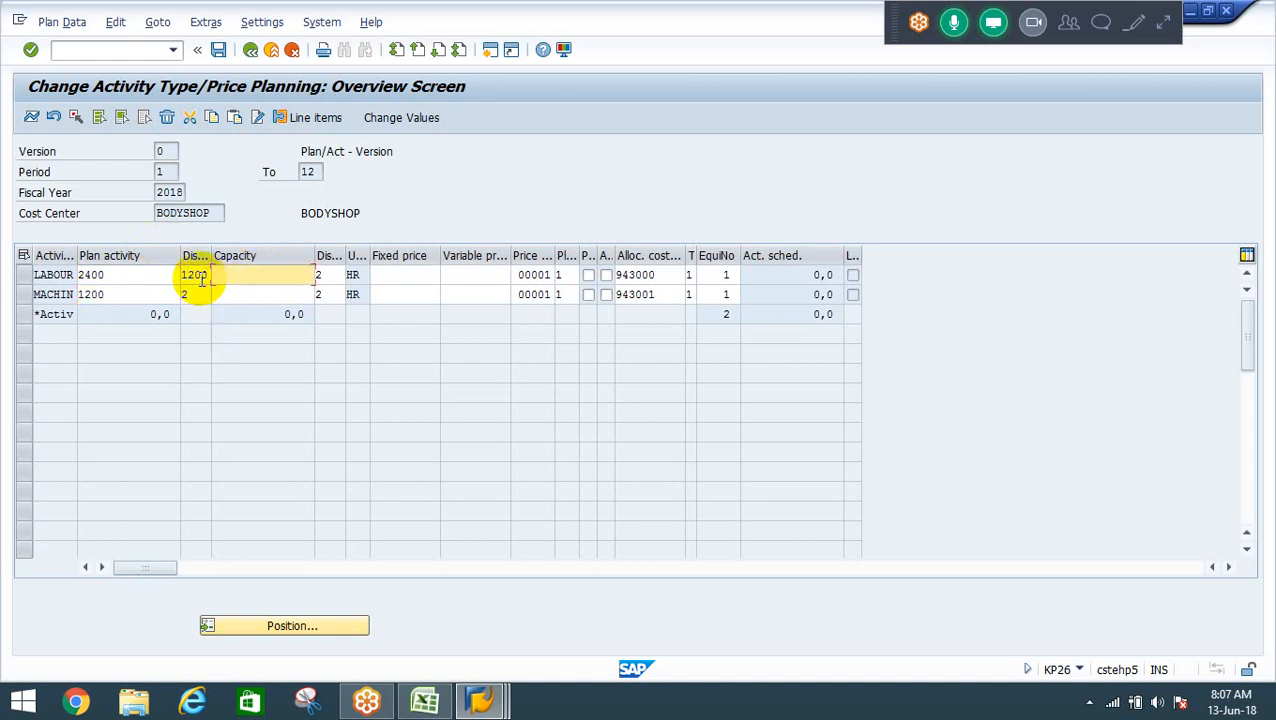
key(shift+Tab)
text(1)
key(Down)
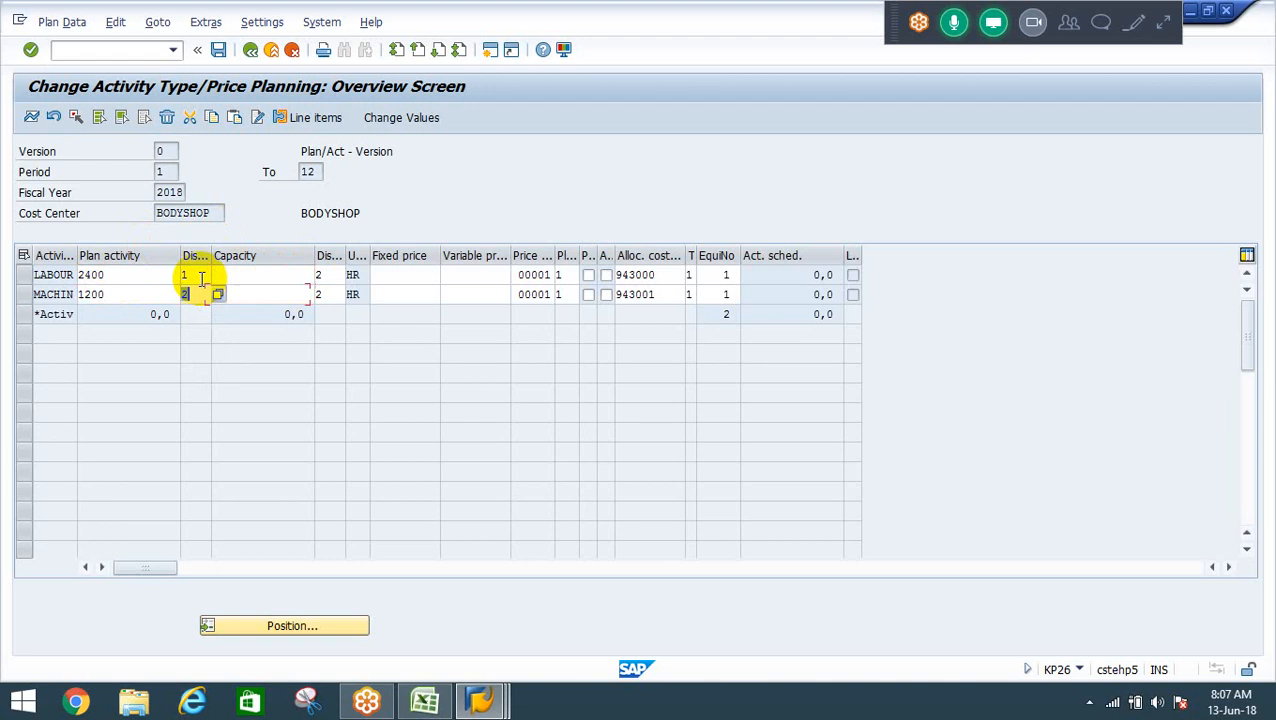
text(1)
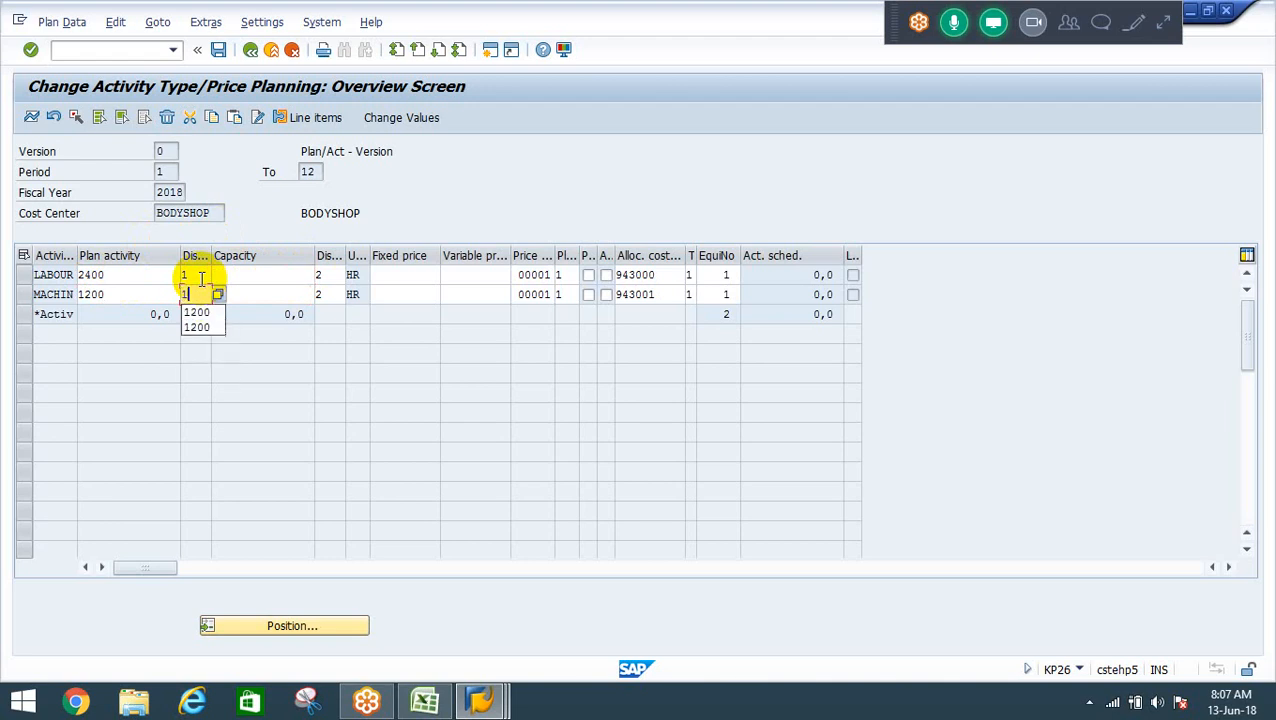
key(Tab)
key(shift+Tab)
key(shift+Tab)
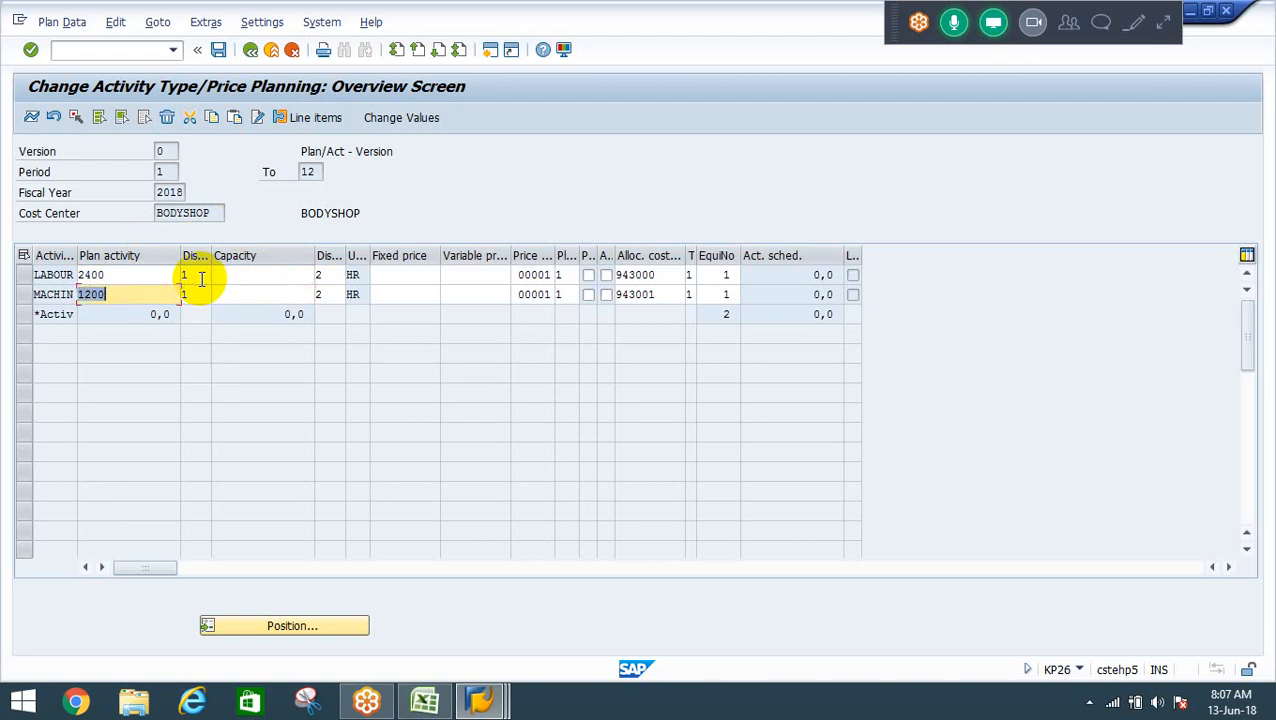
key(Up)
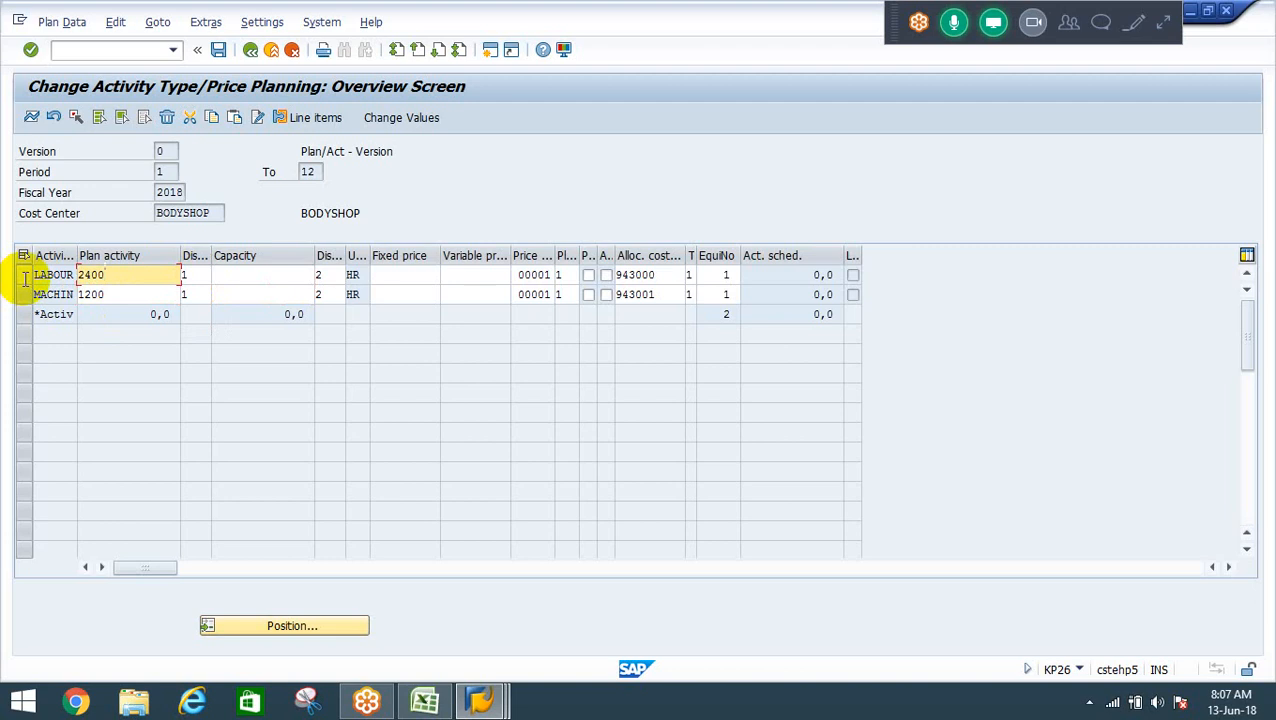
click(123, 294)
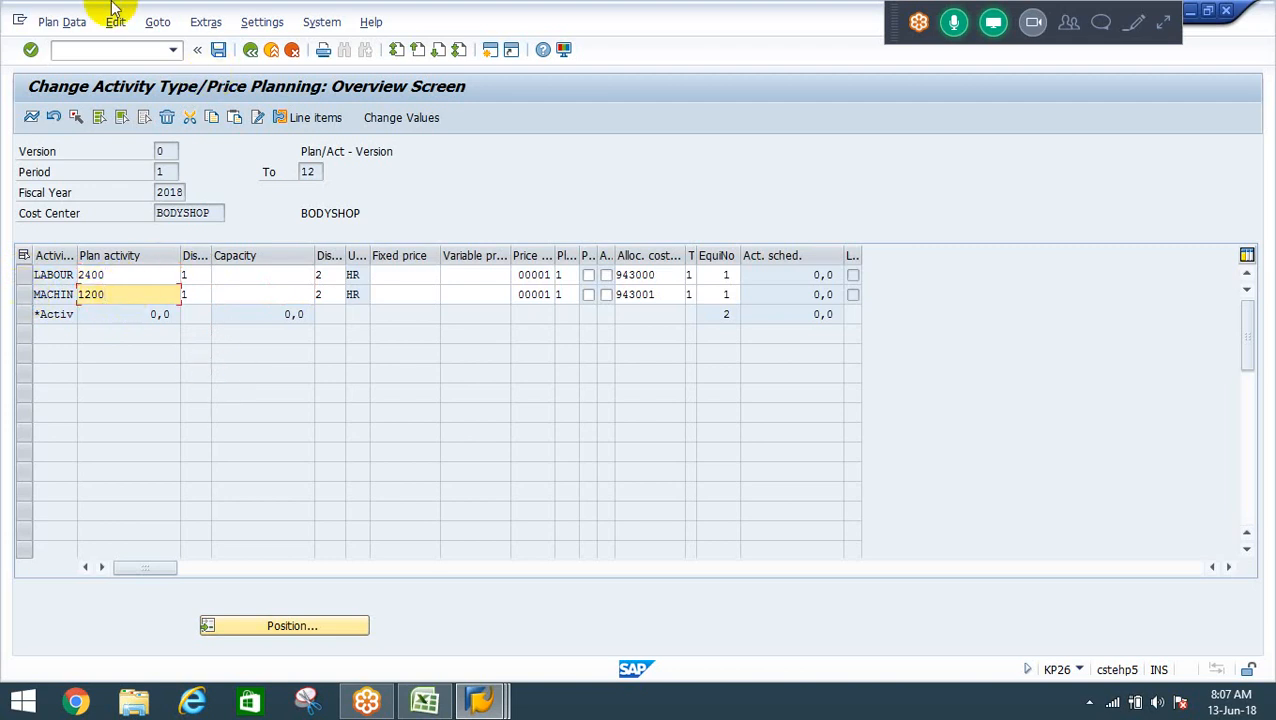
click(218, 50)
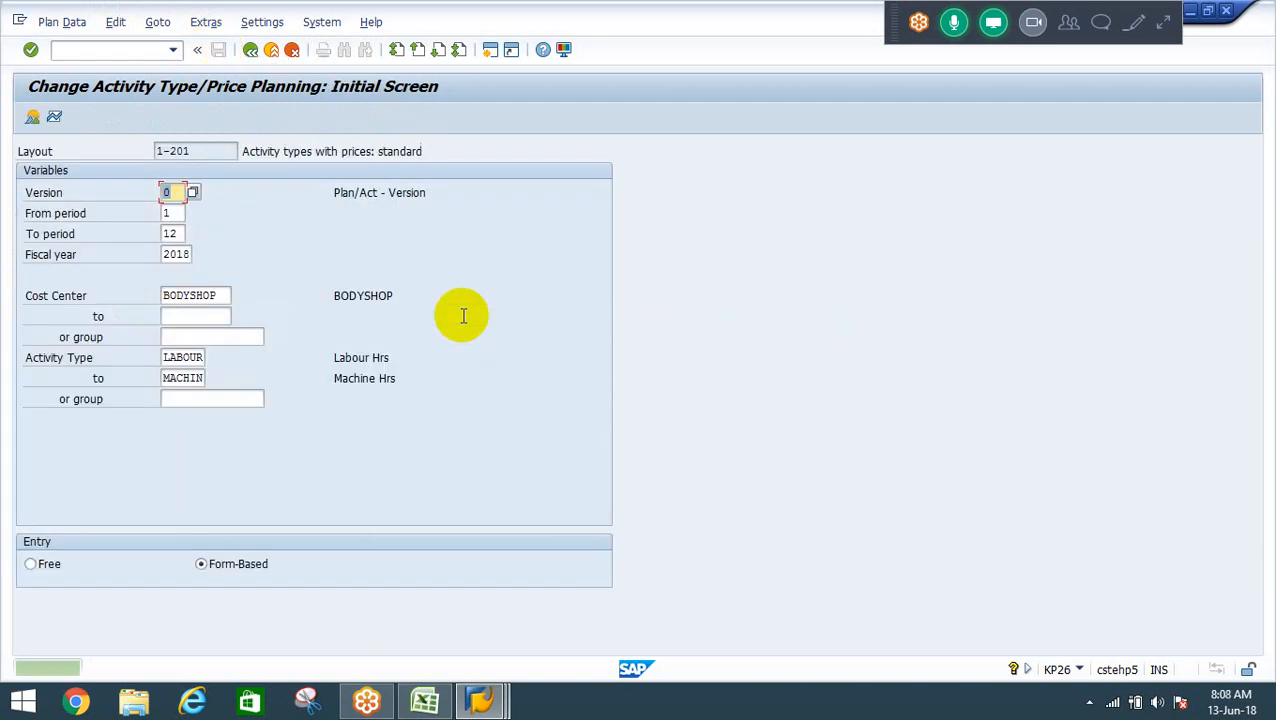
Start cost element planning with transaction KP06 and open the overview screen for BODYSHOP, LABOUR to MACHIN.
click(270, 50)
click(63, 49)
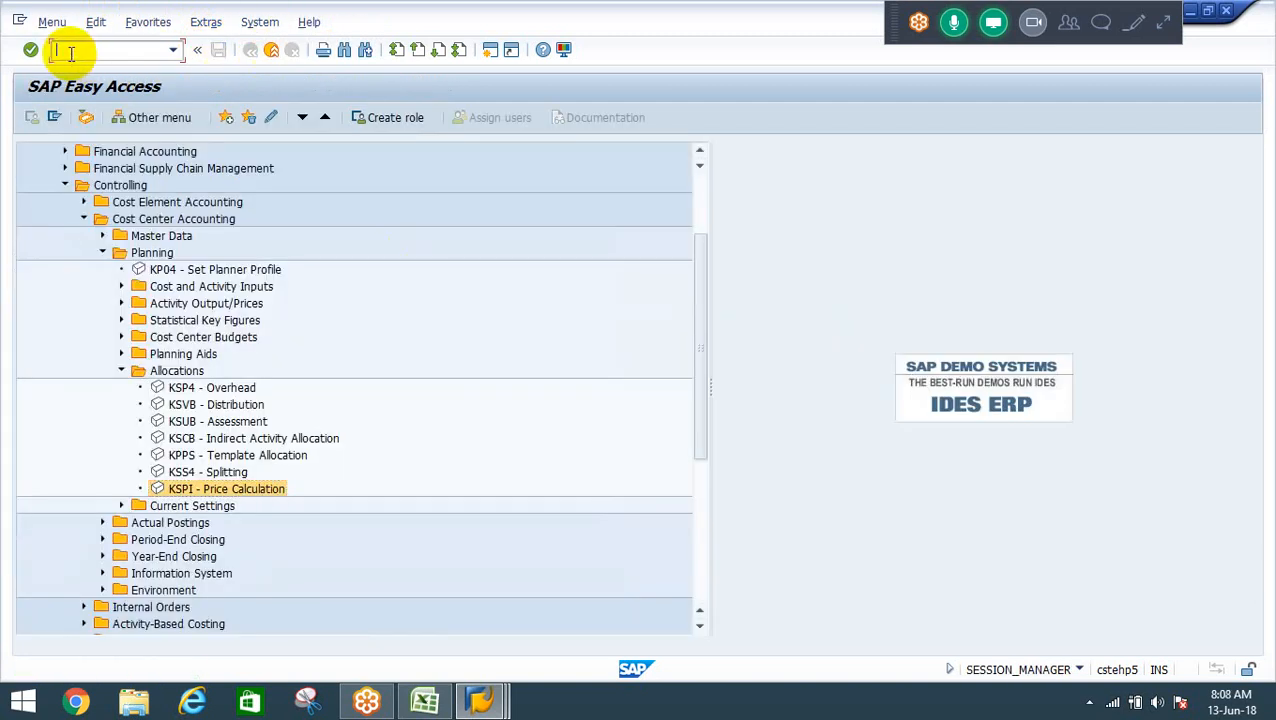
text(kp06)
key(Return)
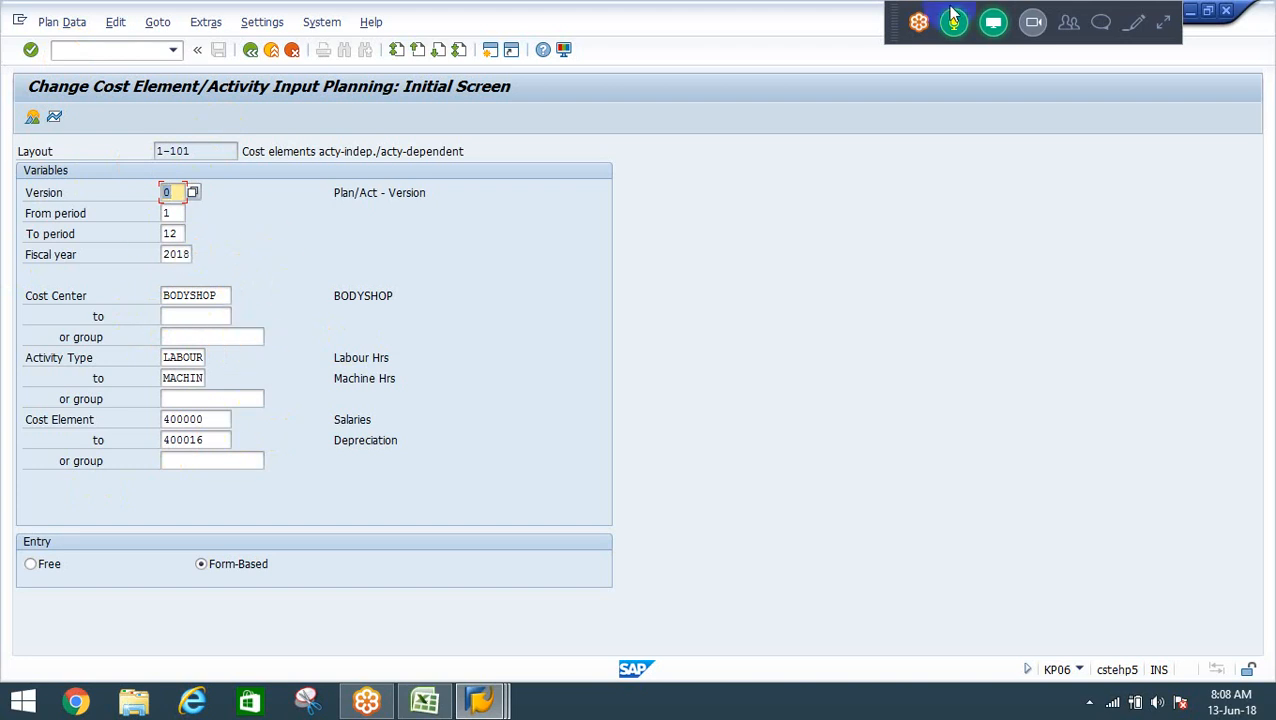
click(1068, 24)
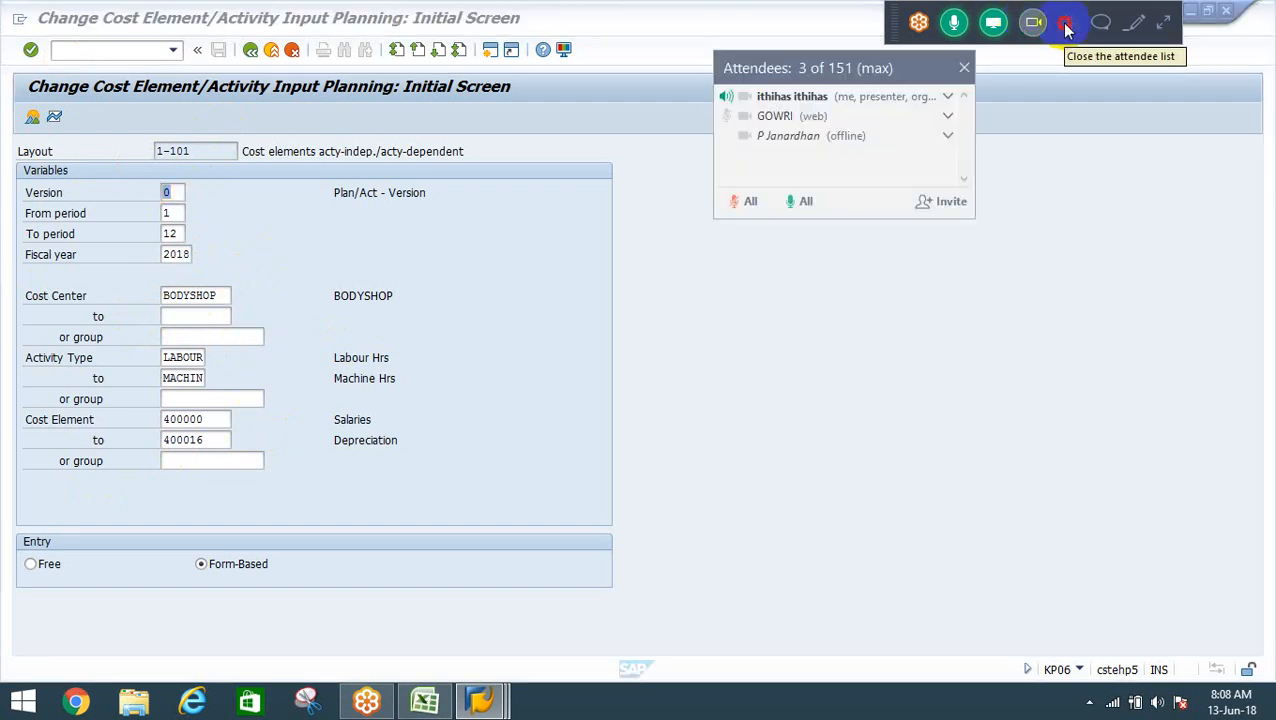
click(1067, 26)
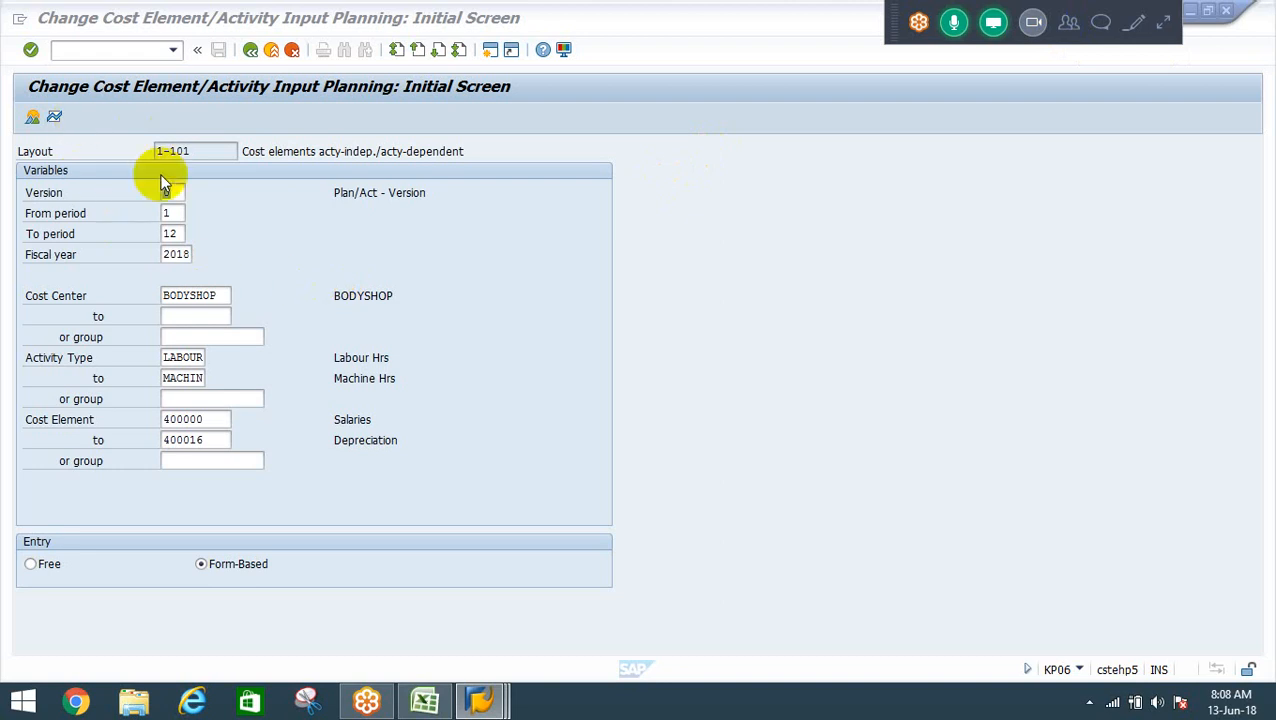
click(226, 337)
click(224, 294)
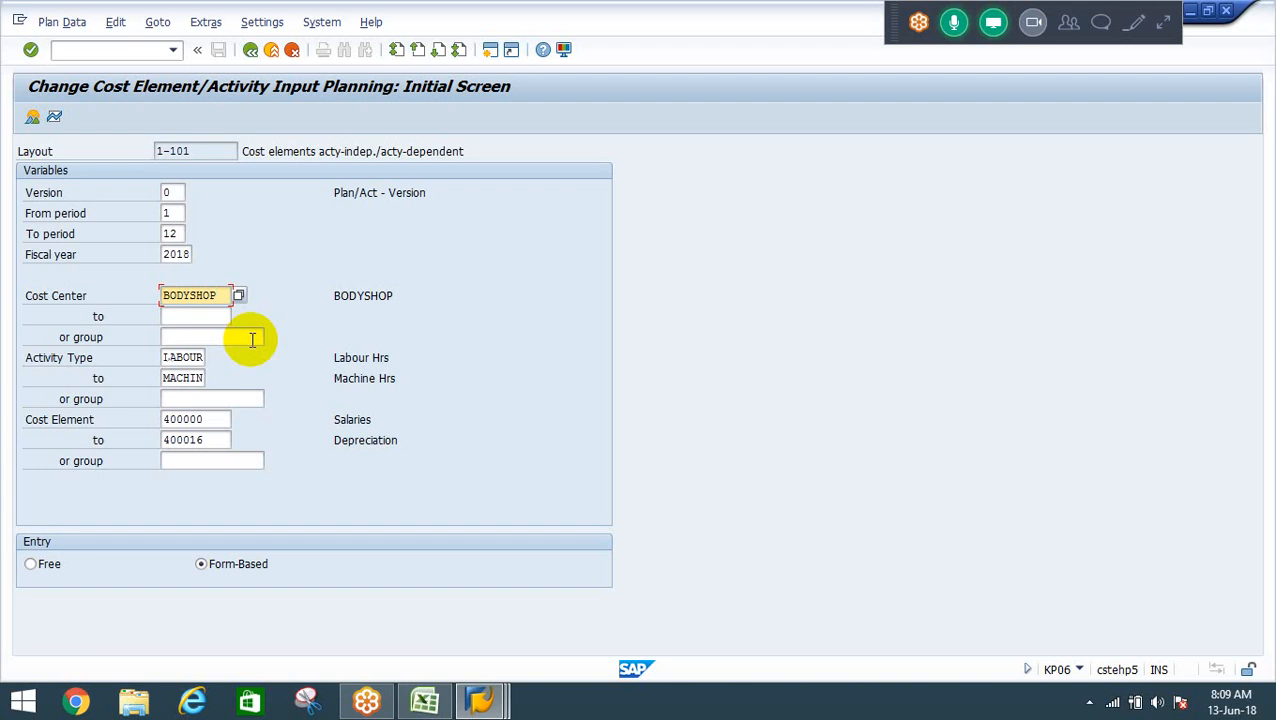
click(30, 117)
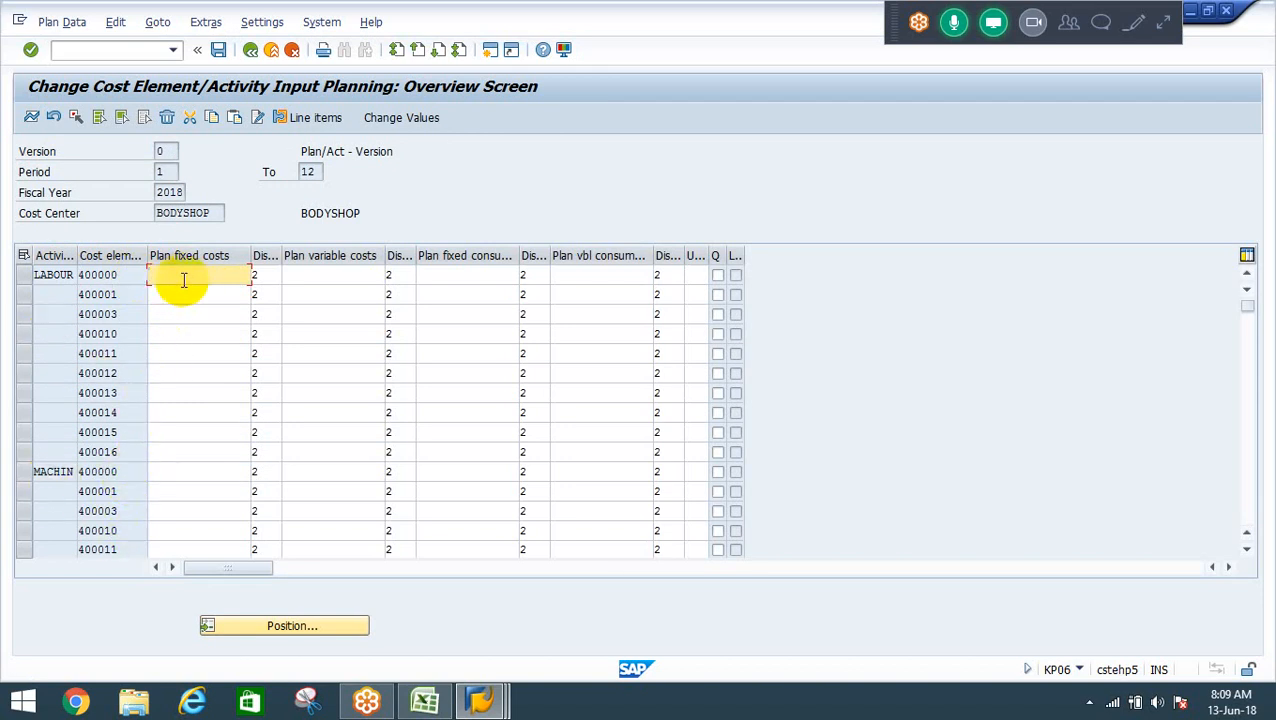
Plan fixed costs of 120000 with distribution key 1 for LABOUR on cost element 400000.
double_click(121, 274)
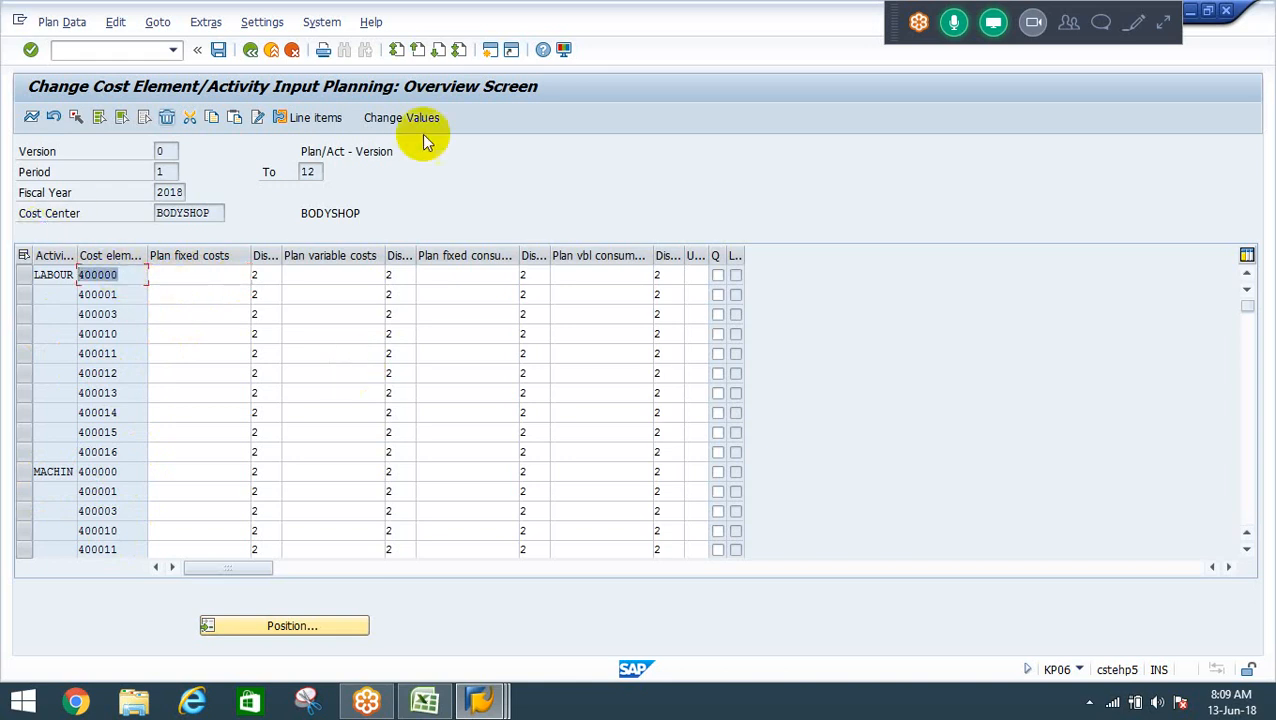
click(94, 51)
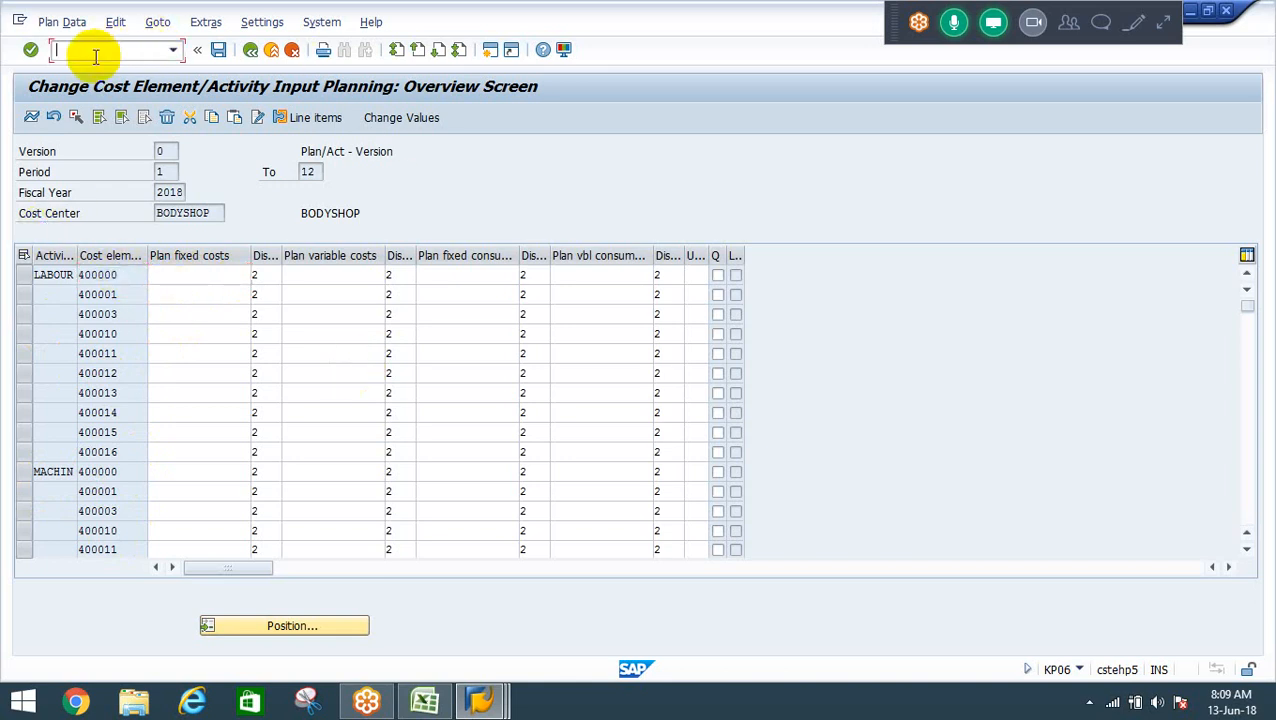
click(215, 278)
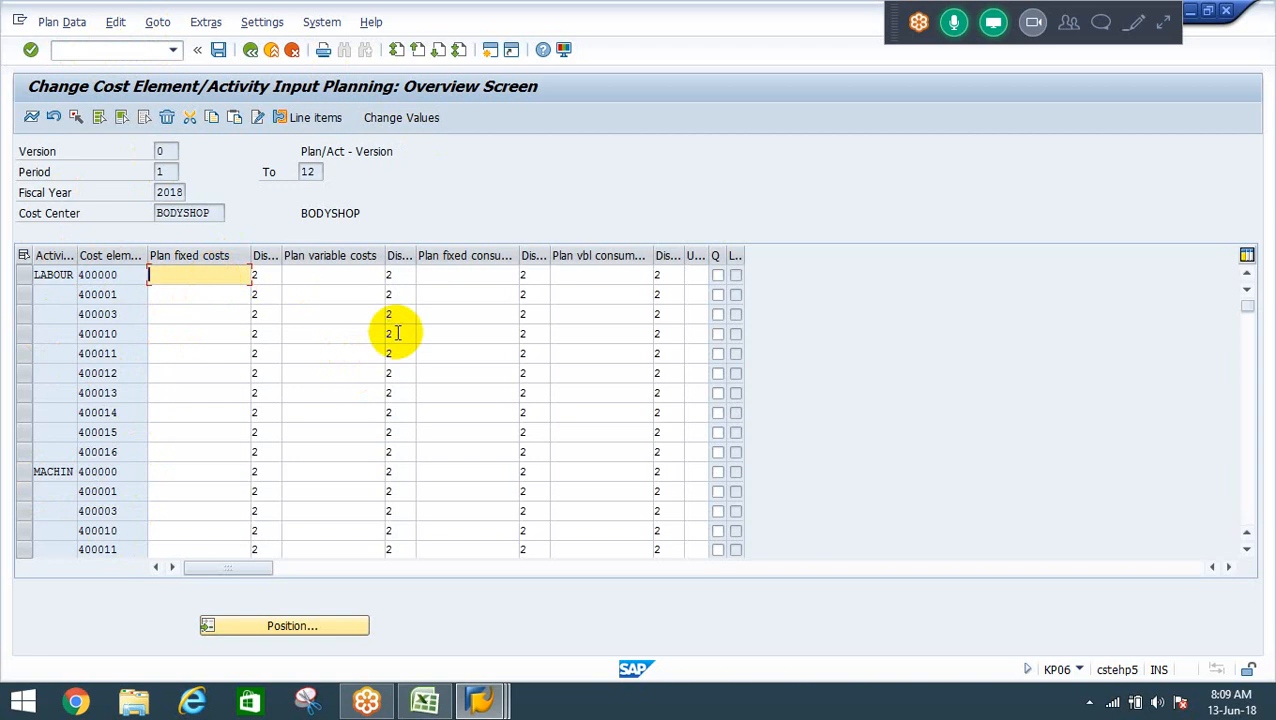
text(120000)
key(Tab)
text(1)
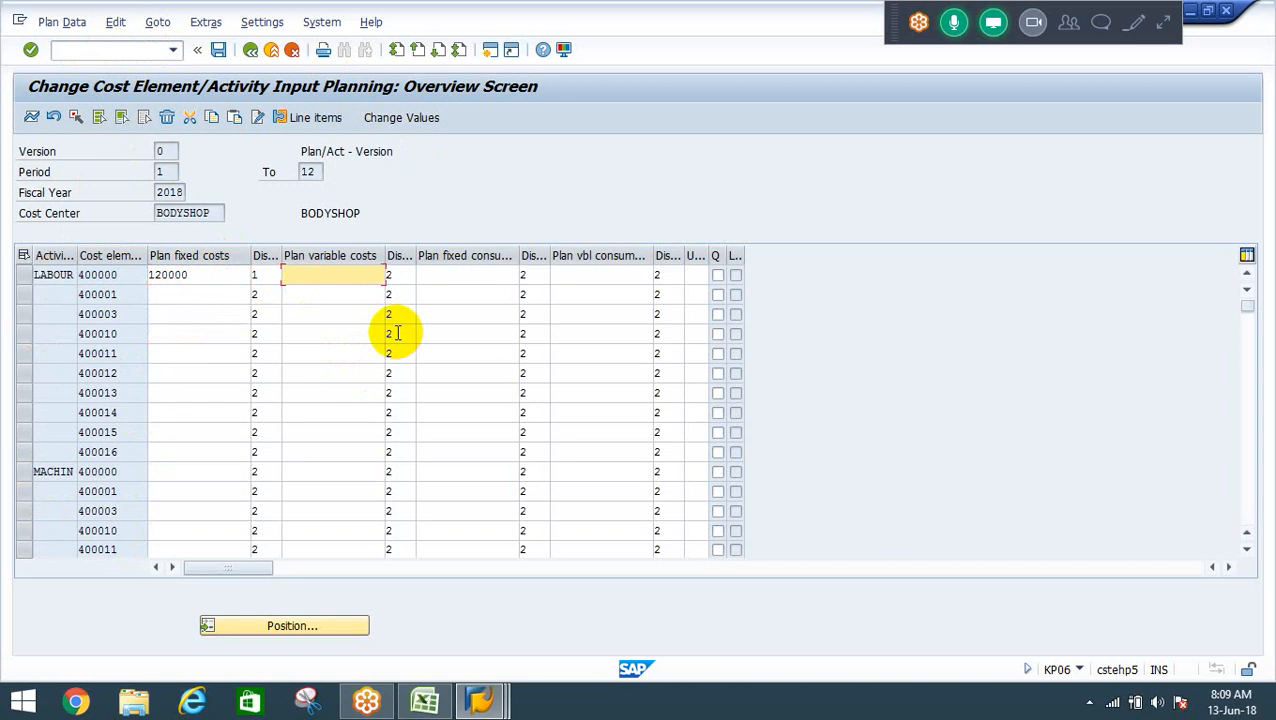
key(shift+Tab)
key(shift+Tab)
key(Down)
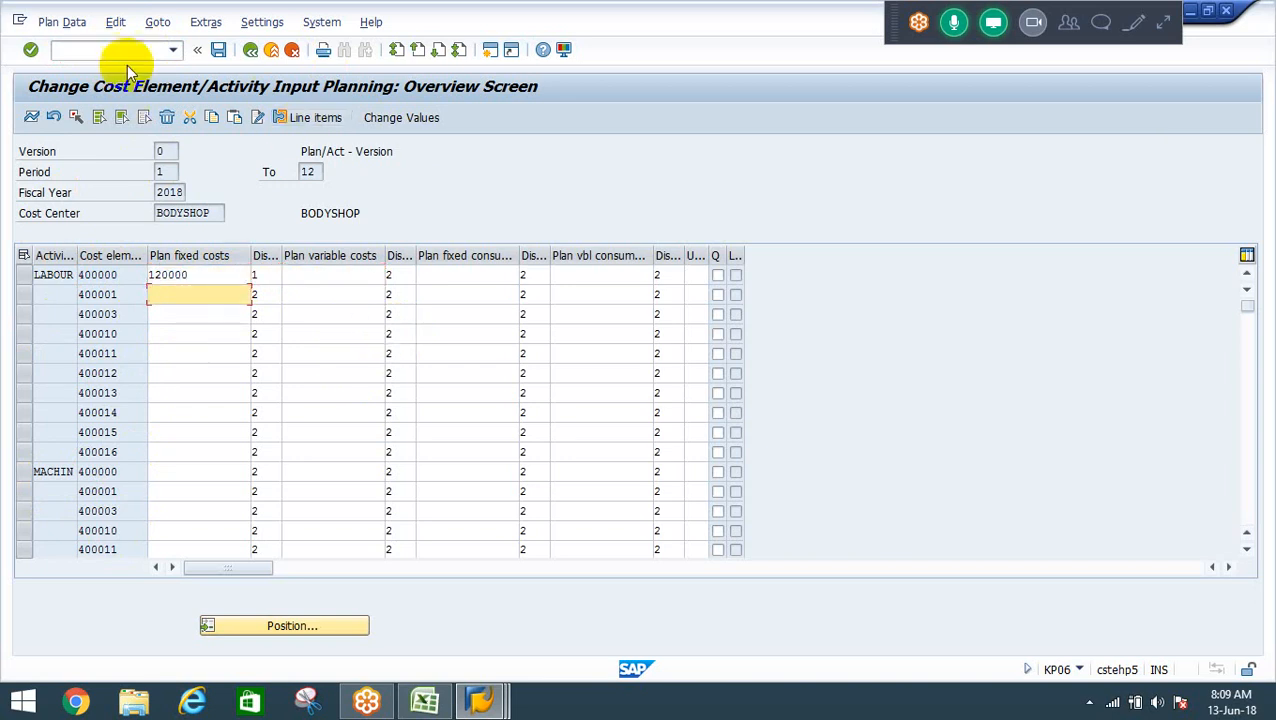
click(90, 50)
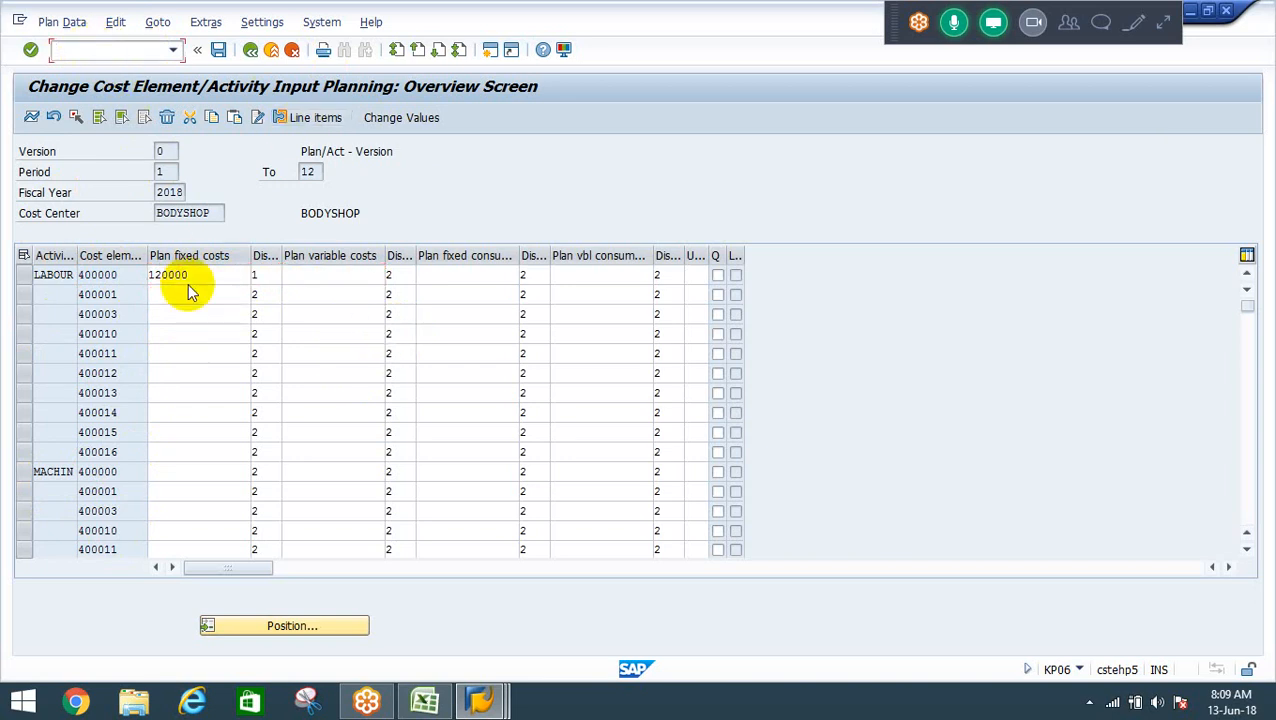
click(178, 294)
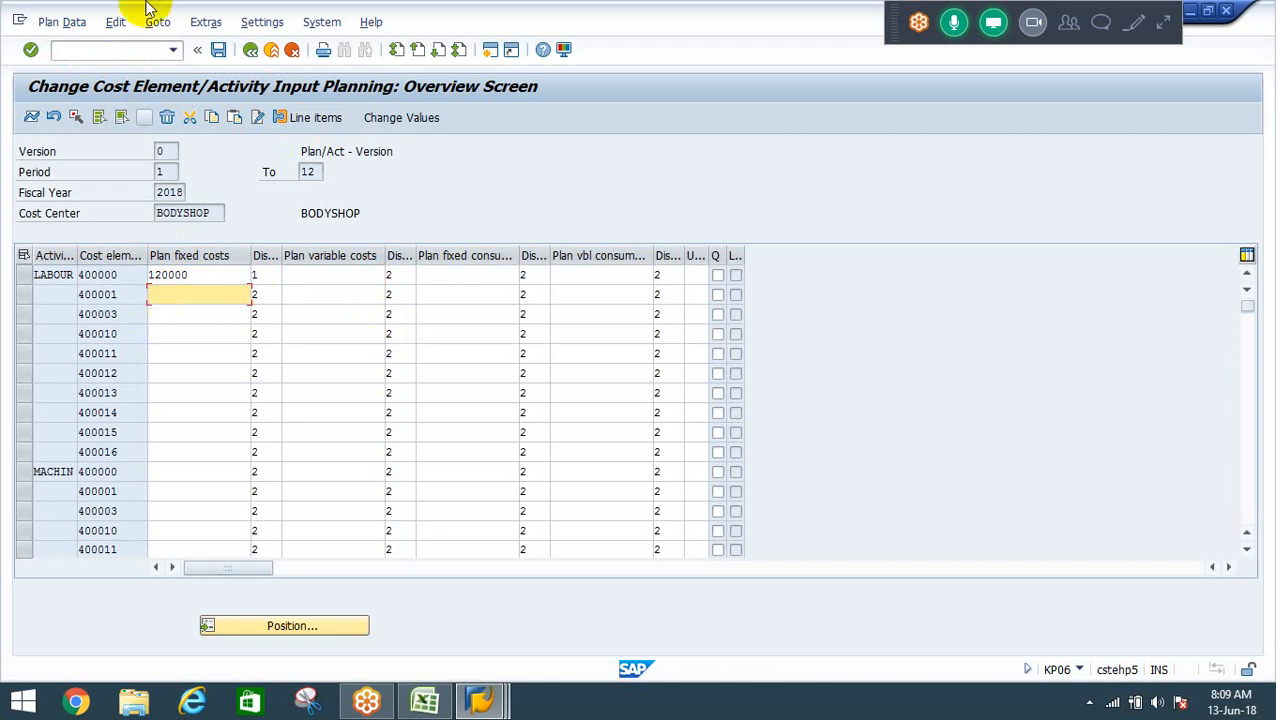
click(112, 48)
text(/ofs00)
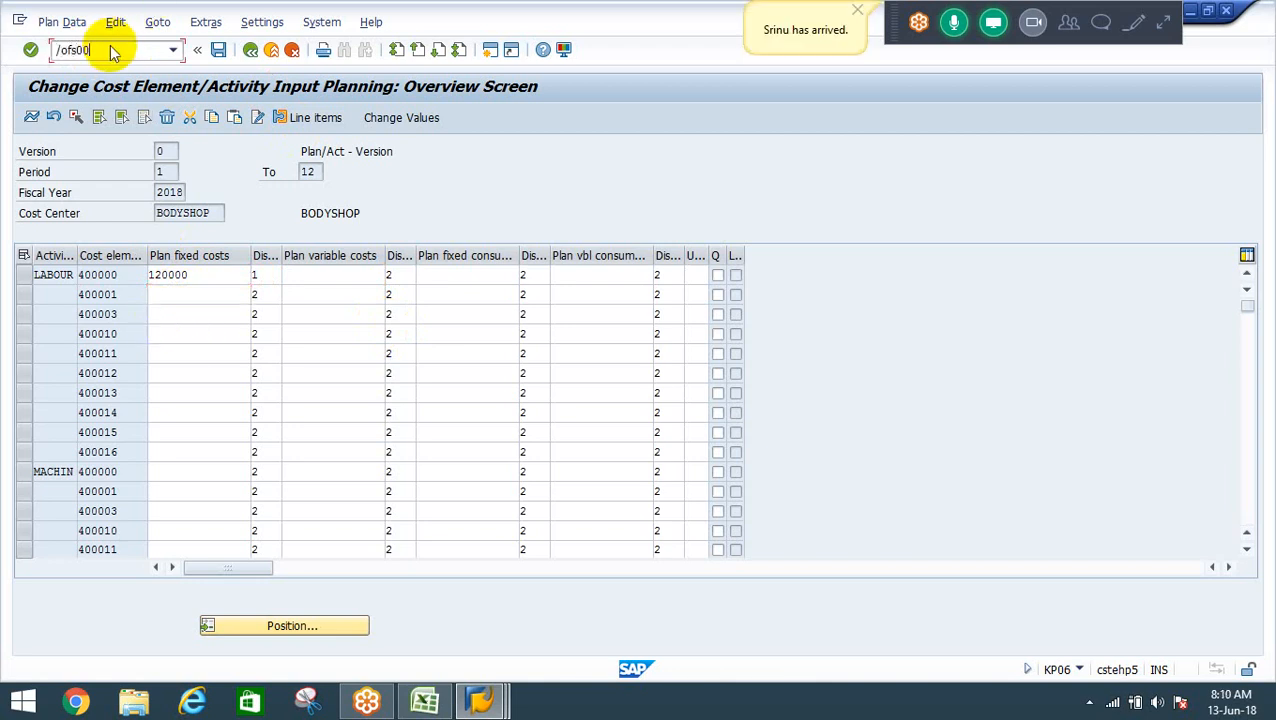
key(Return)
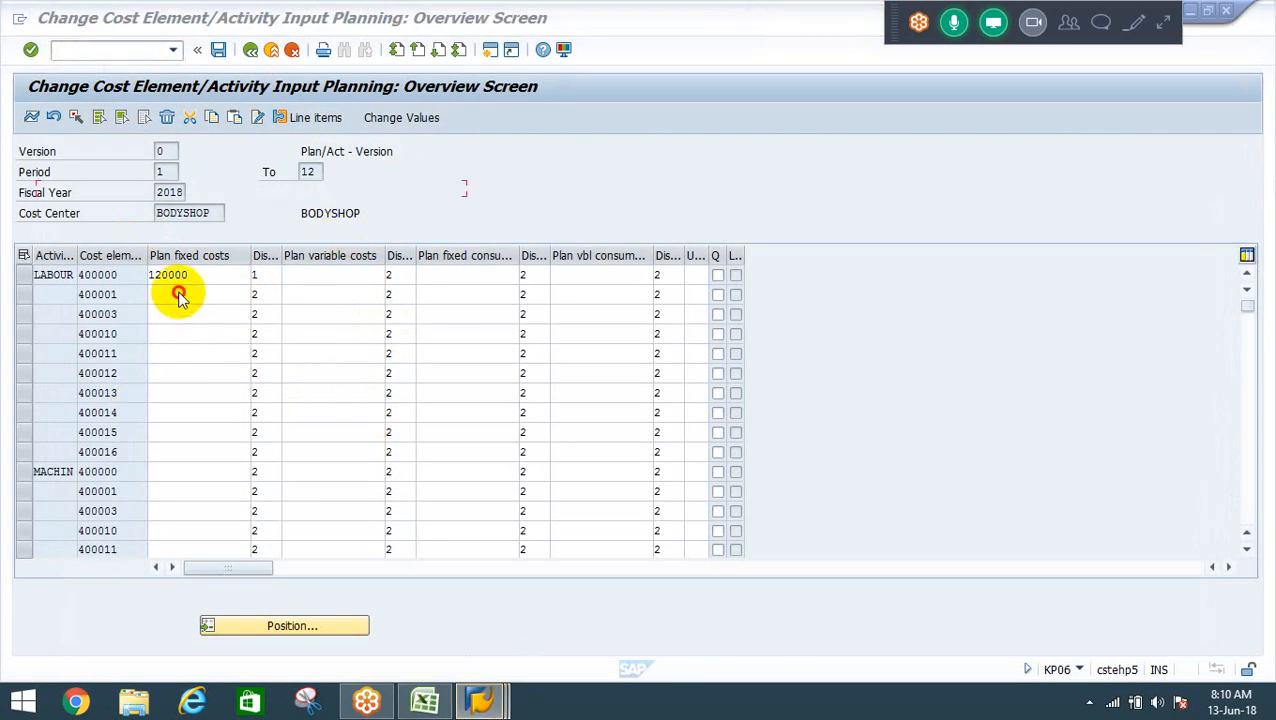
click(483, 703)
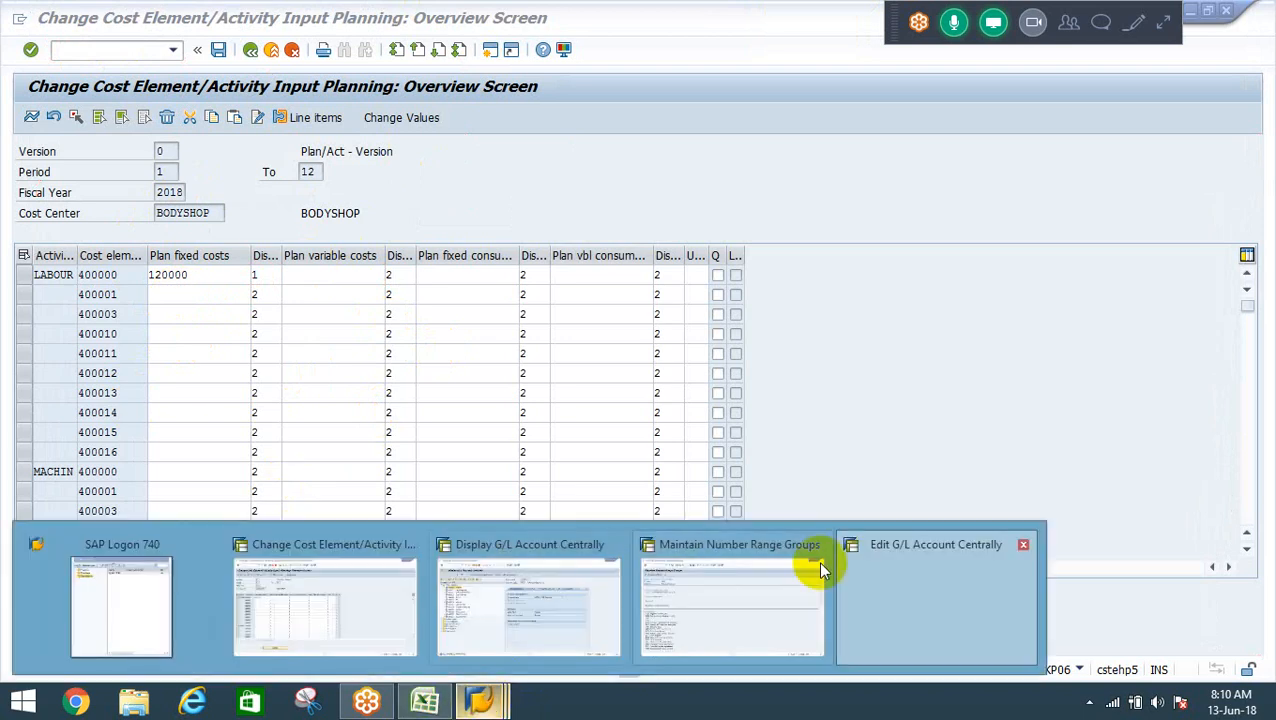
click(1021, 545)
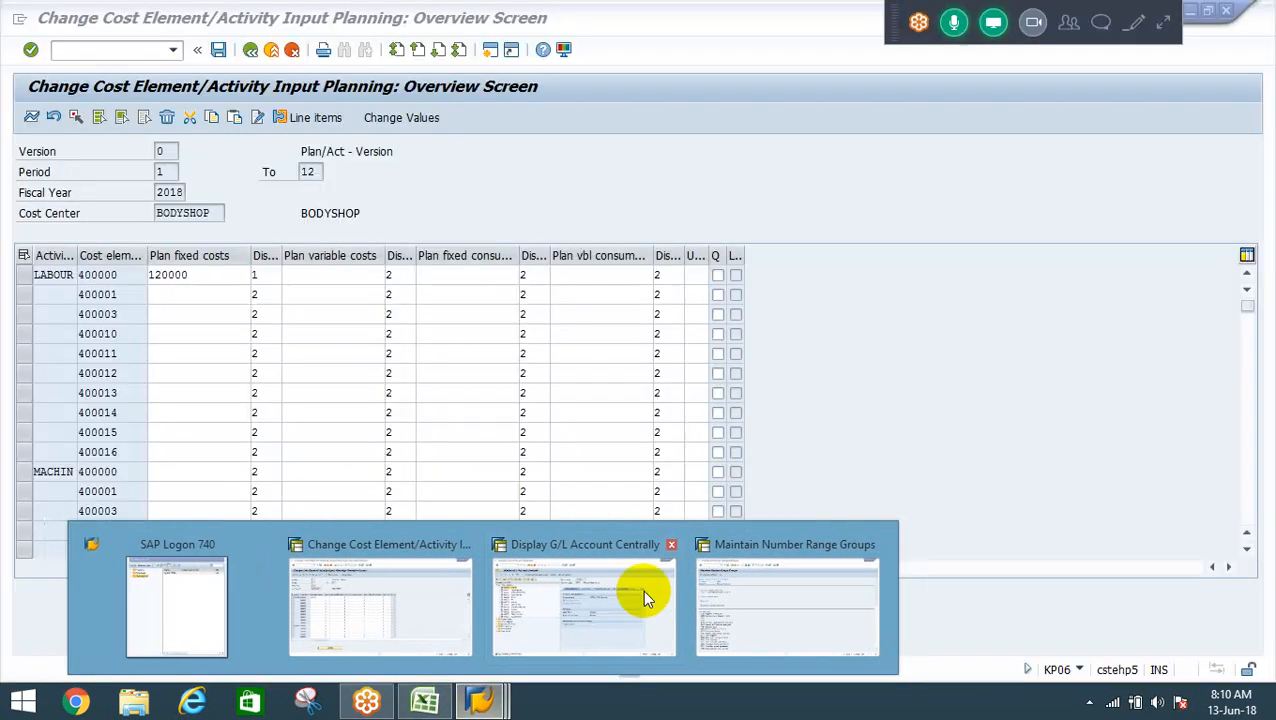
Look up G/L account 400010 in the already open G/L account session and return to the BODYSHOP cost planning.
click(558, 615)
double_click(95, 273)
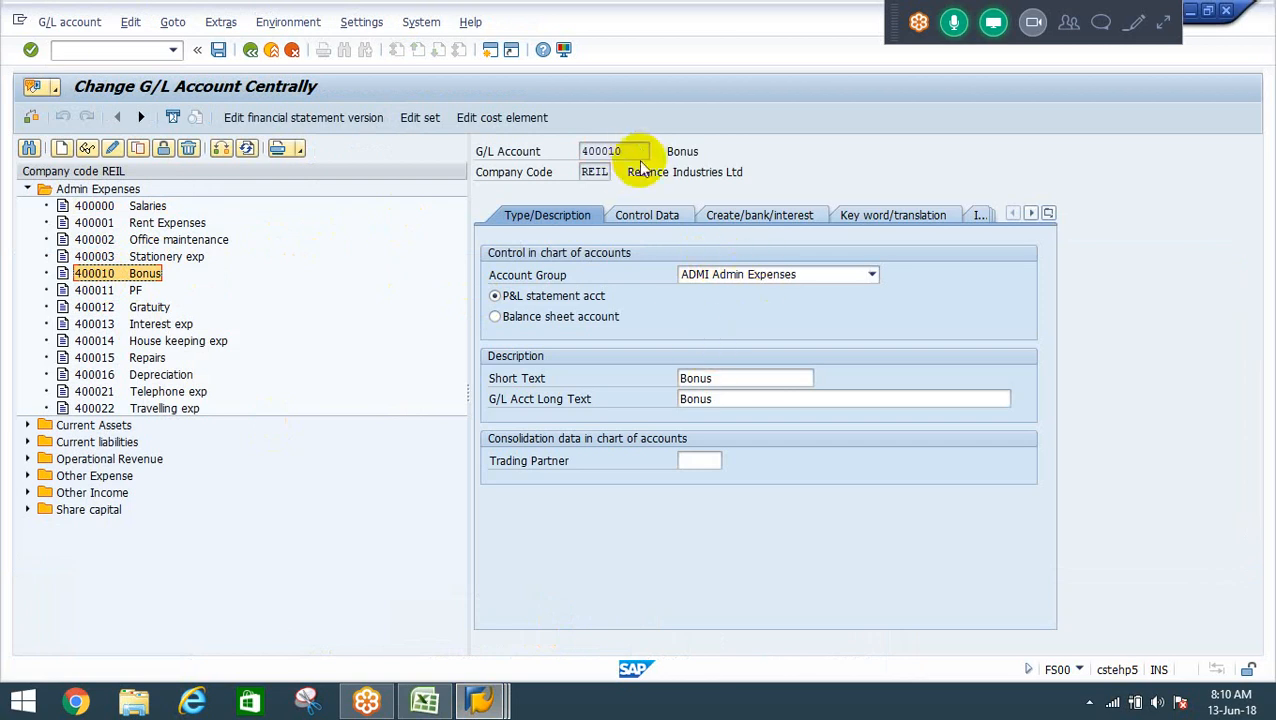
key(alt+Tab)
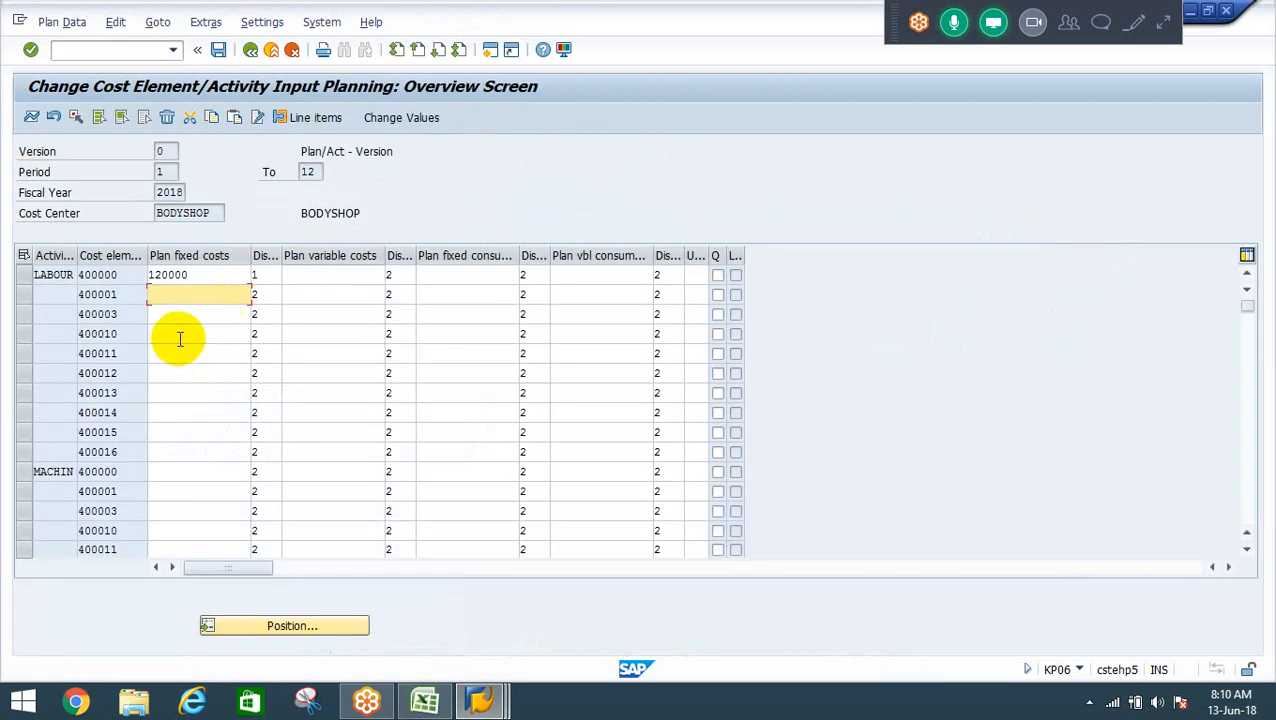
Plan fixed costs of 6000 with distribution key 1 for LABOUR on cost element 400010.
click(179, 336)
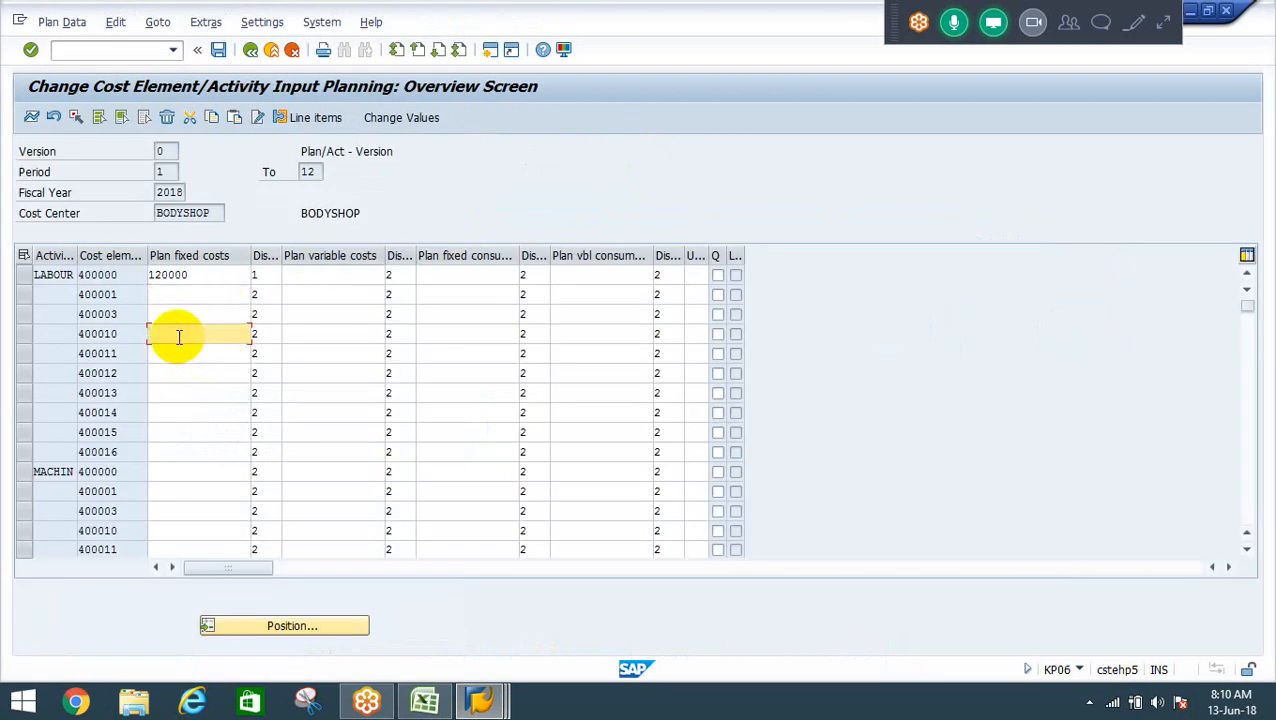
text(6000)
key(Tab)
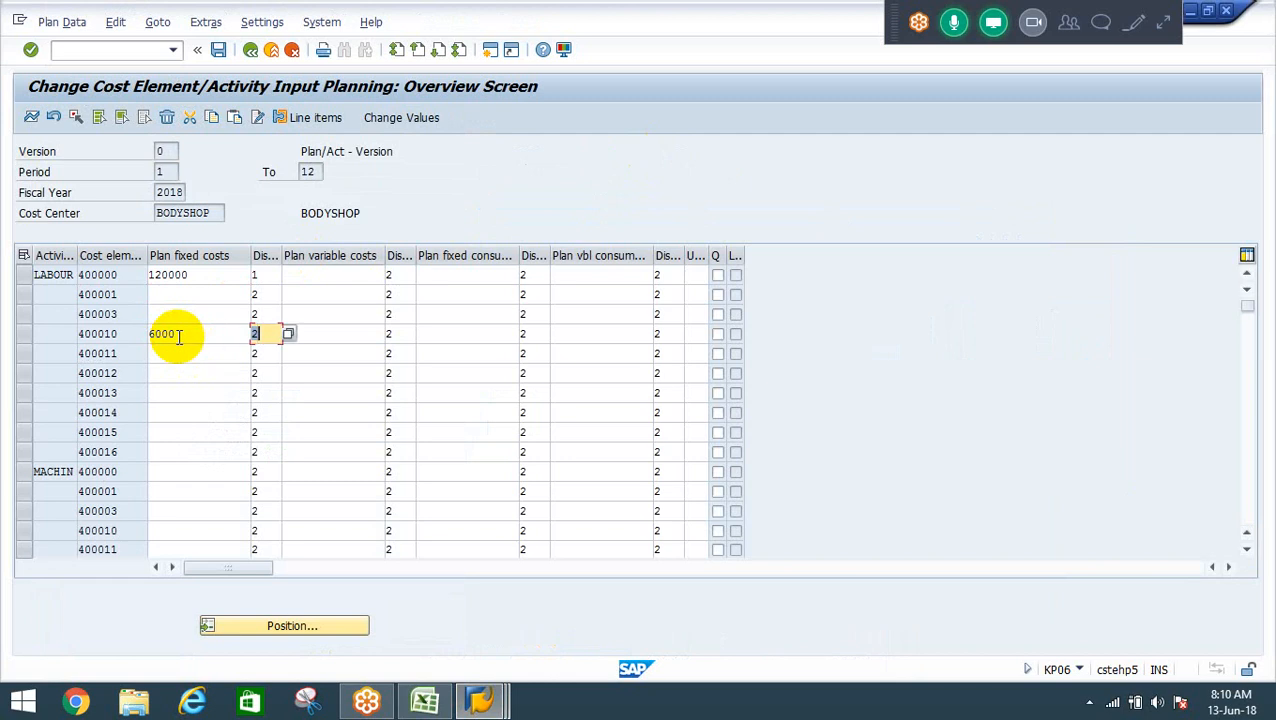
key(Down)
key(Left)
key(Up)
key(Right)
text(1)
key(Down)
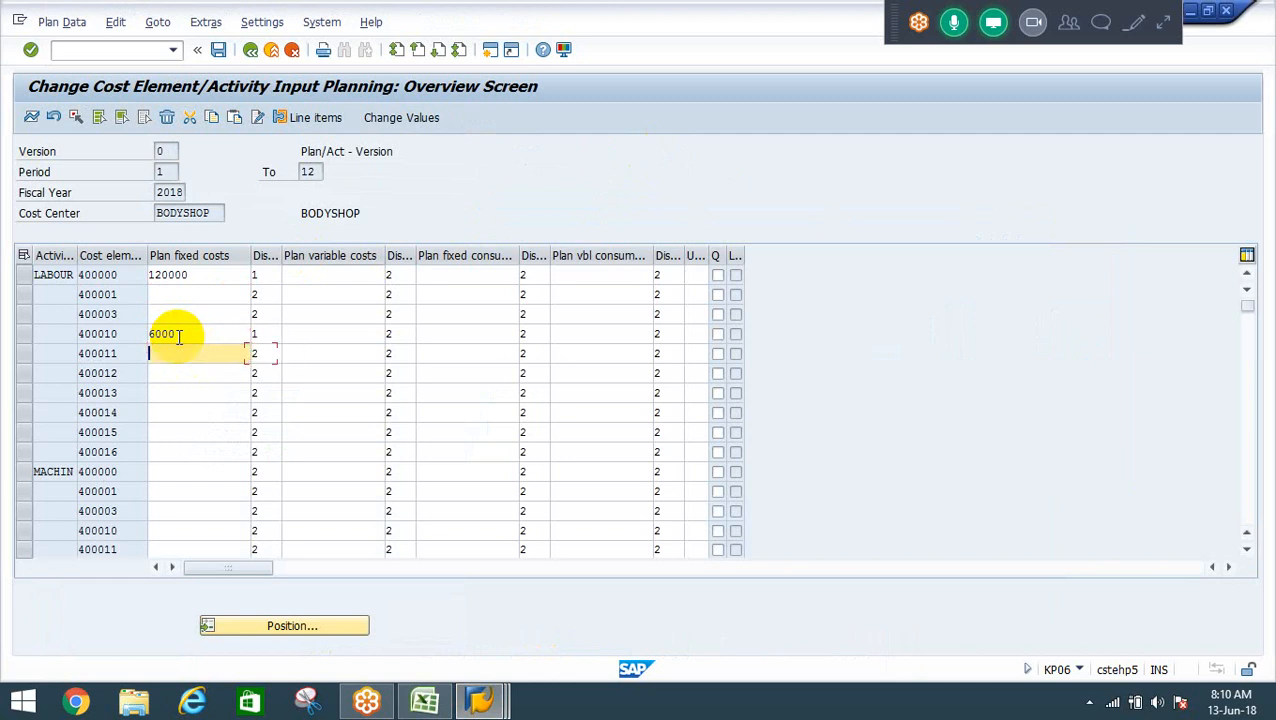
Check the G/L account list and plan fixed costs of 6000 for LABOUR on cost element 400011.
key(alt+Tab)
key(alt+Tab)
text(6000)
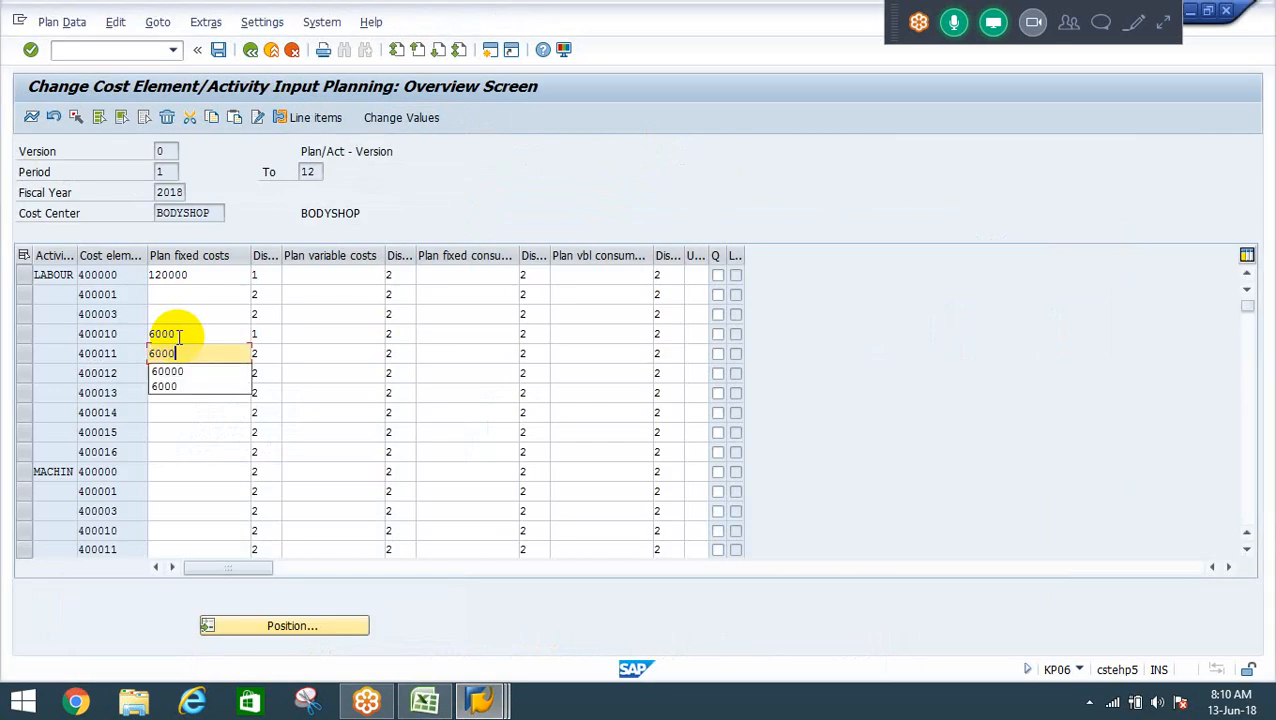
key(Tab)
key(Down)
key(shift+Tab)
Check the G/L account list again and plan fixed costs of 1200 for LABOUR on cost element 400012.
key(alt+Tab)
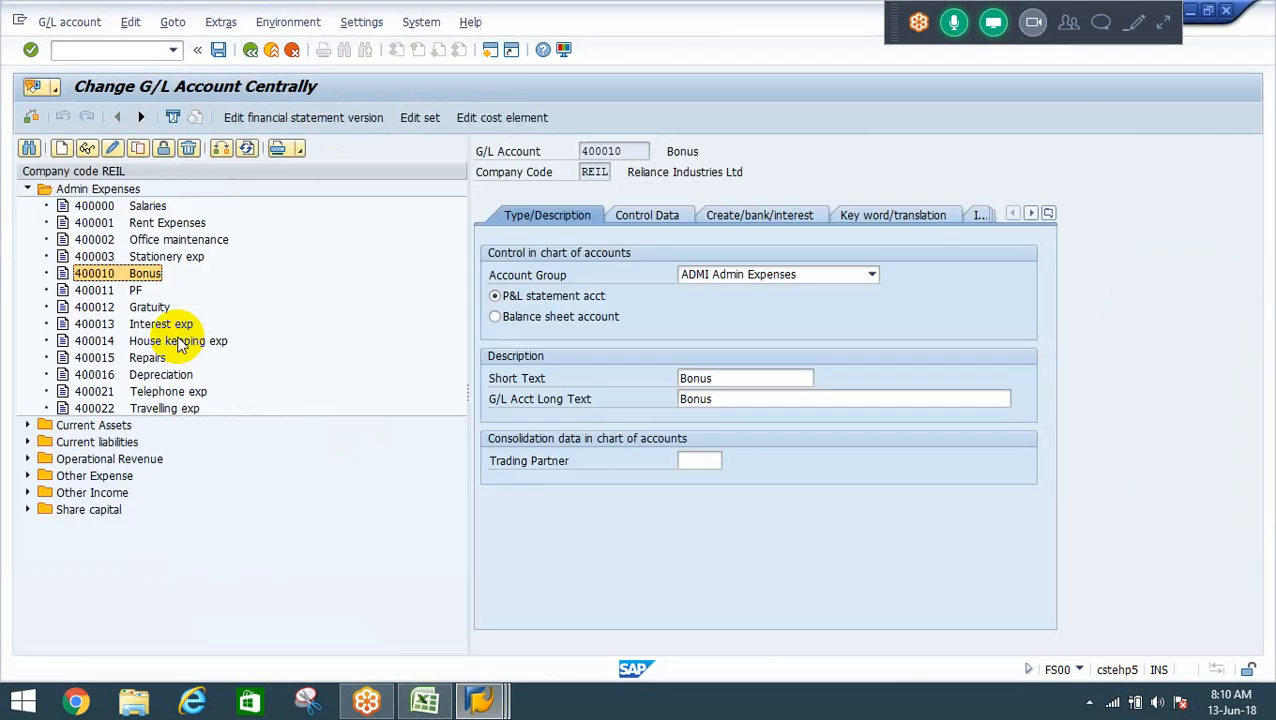
key(alt+Tab)
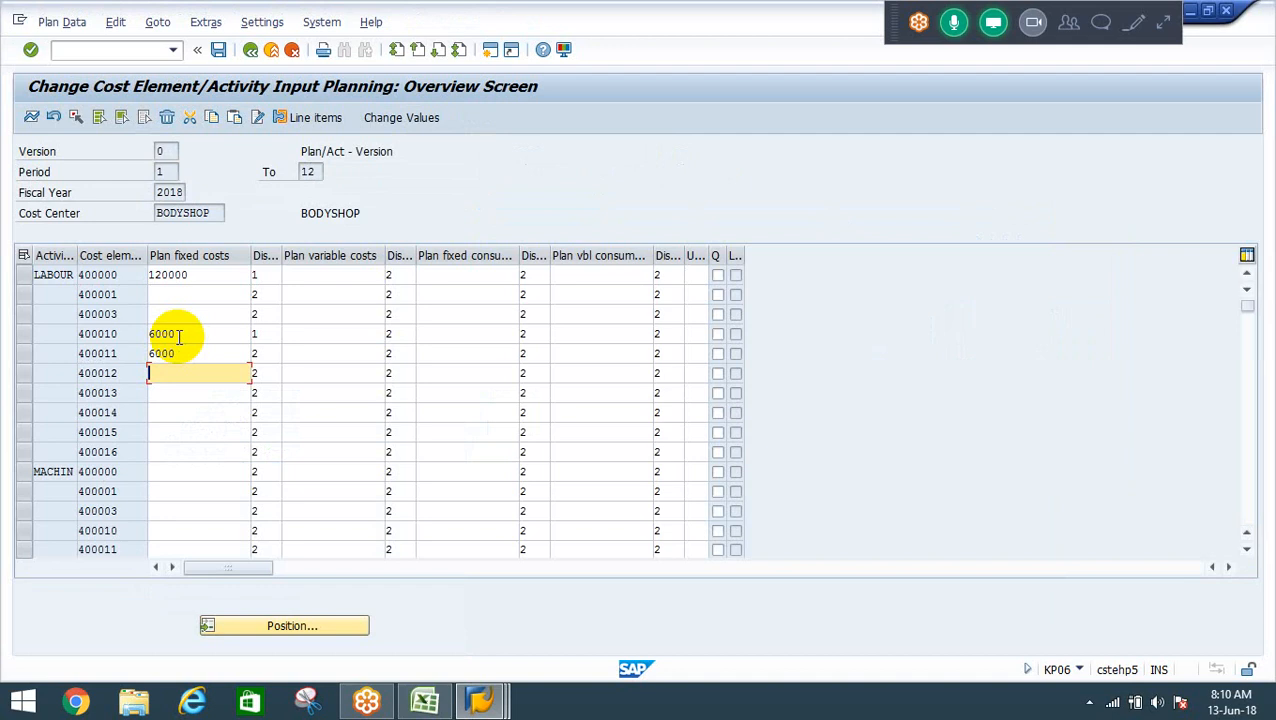
text(1)
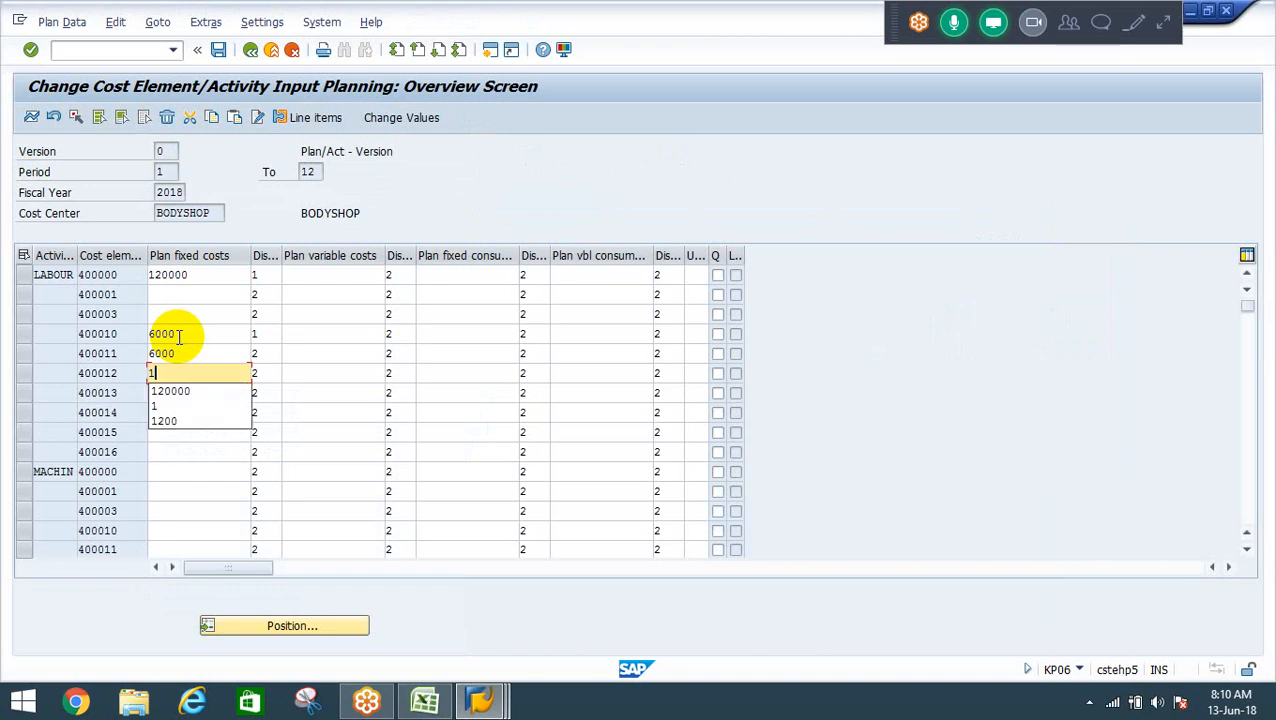
text(200)
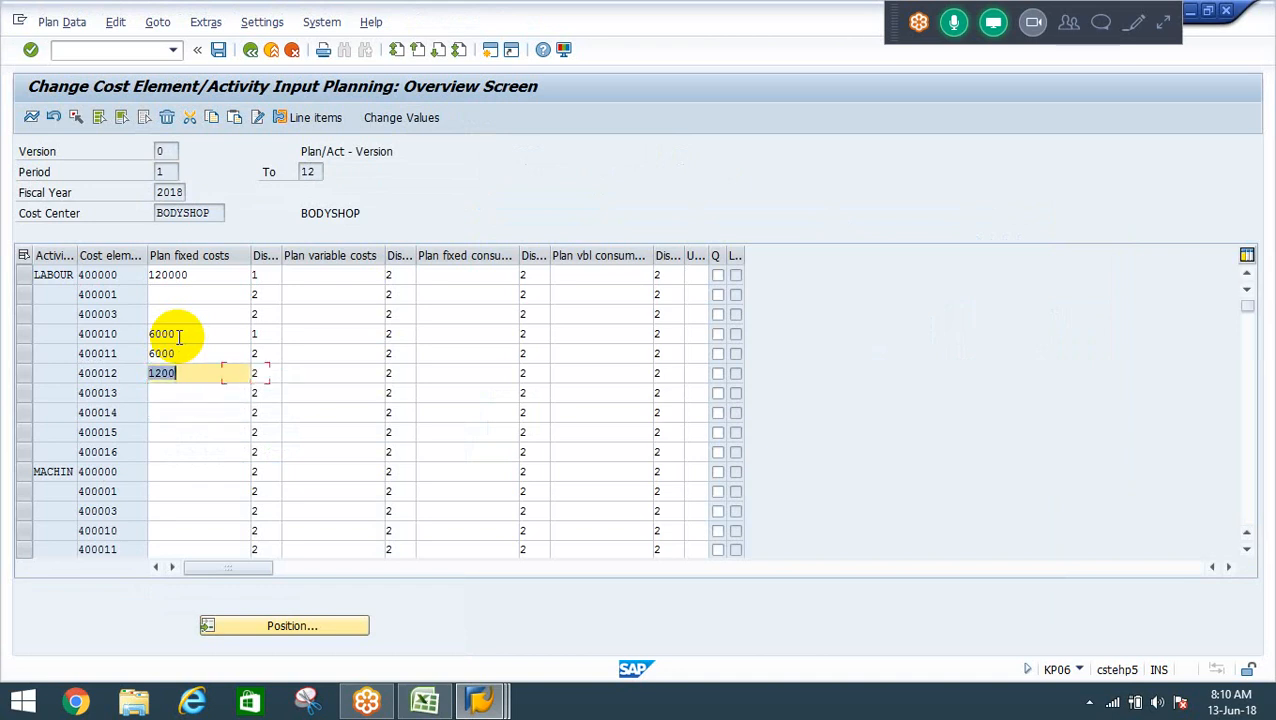
key(Down)
key(Down)
key(Up)
key(Up)
key(Up)
key(Up)
key(Up)
key(Up)
key(Up)
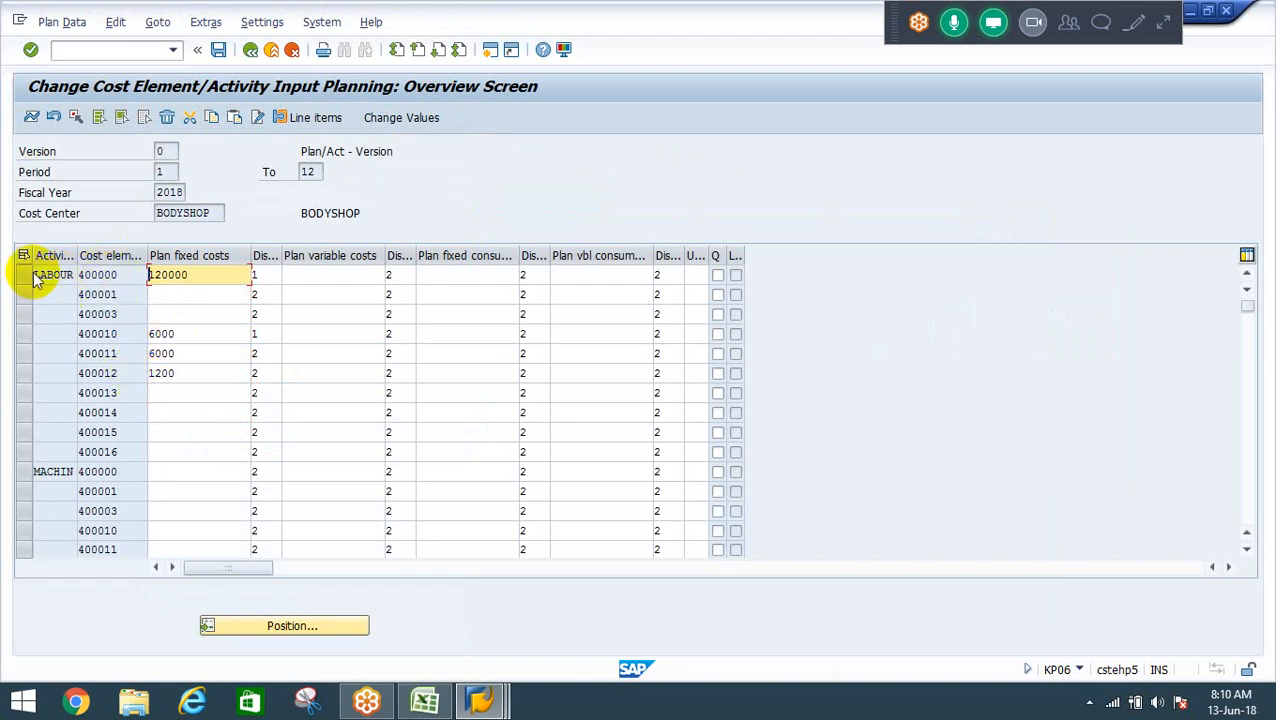
drag(37, 278, 82, 281)
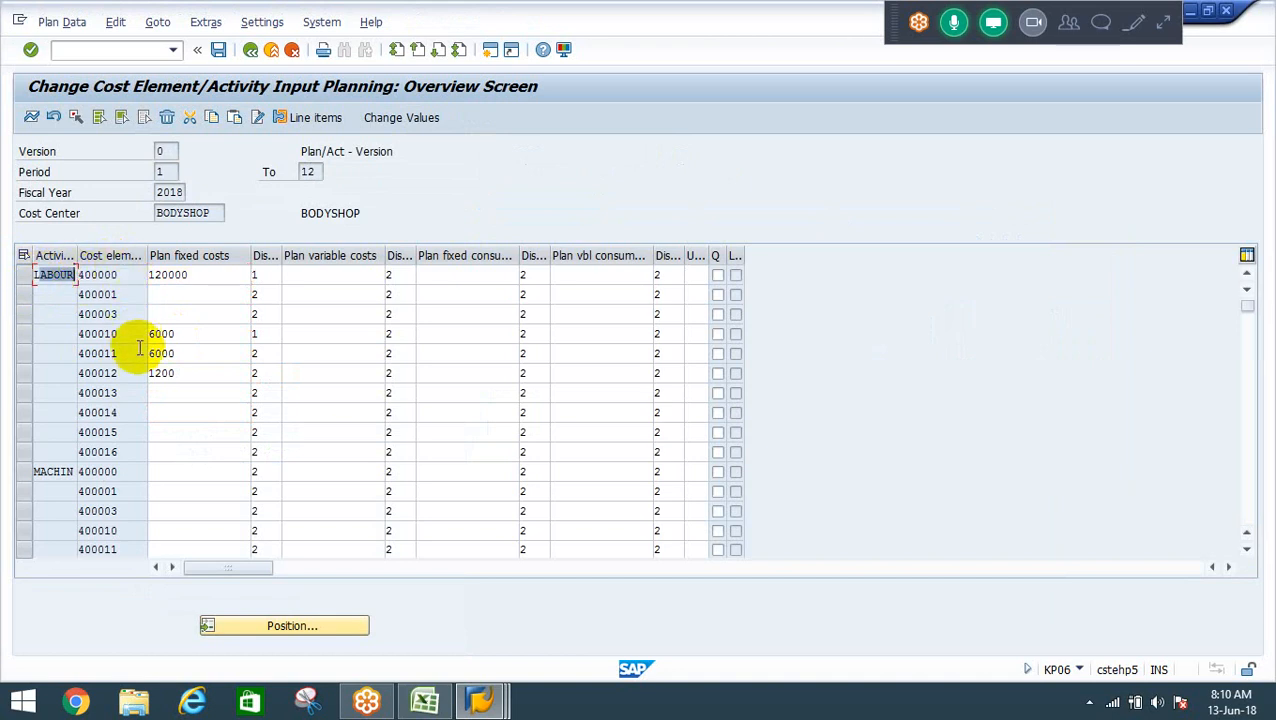
click(41, 255)
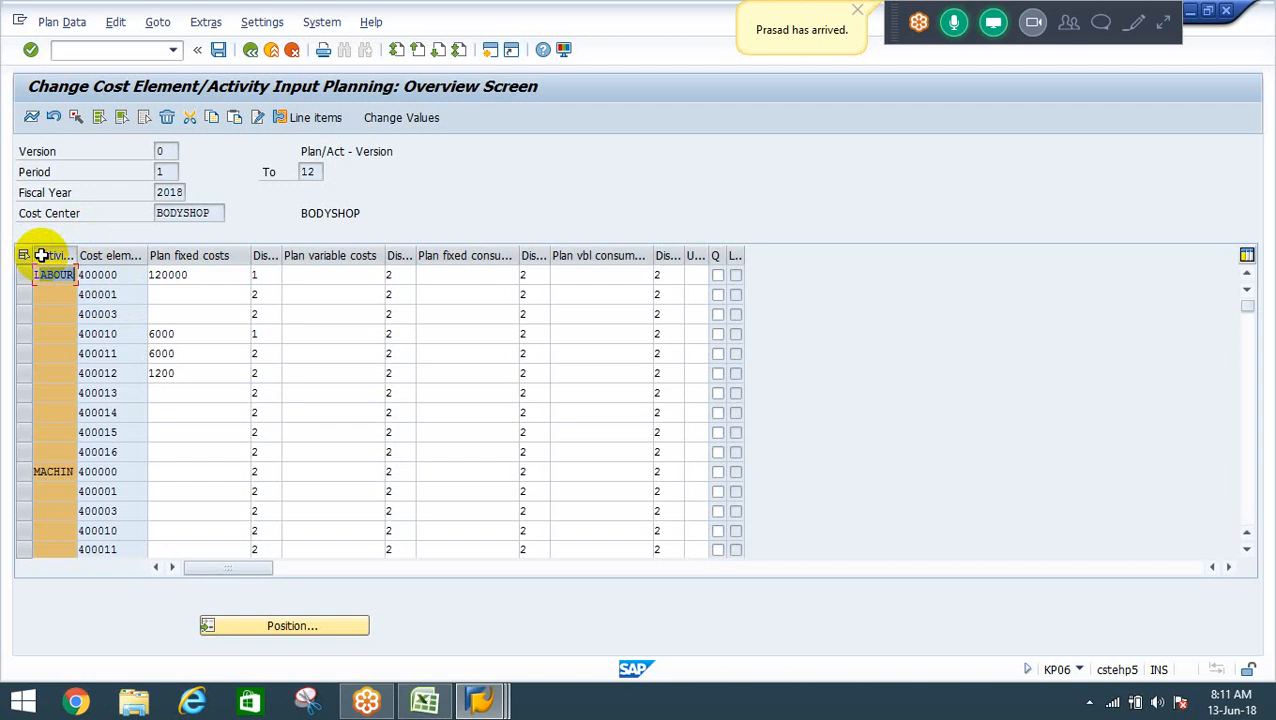
click(52, 274)
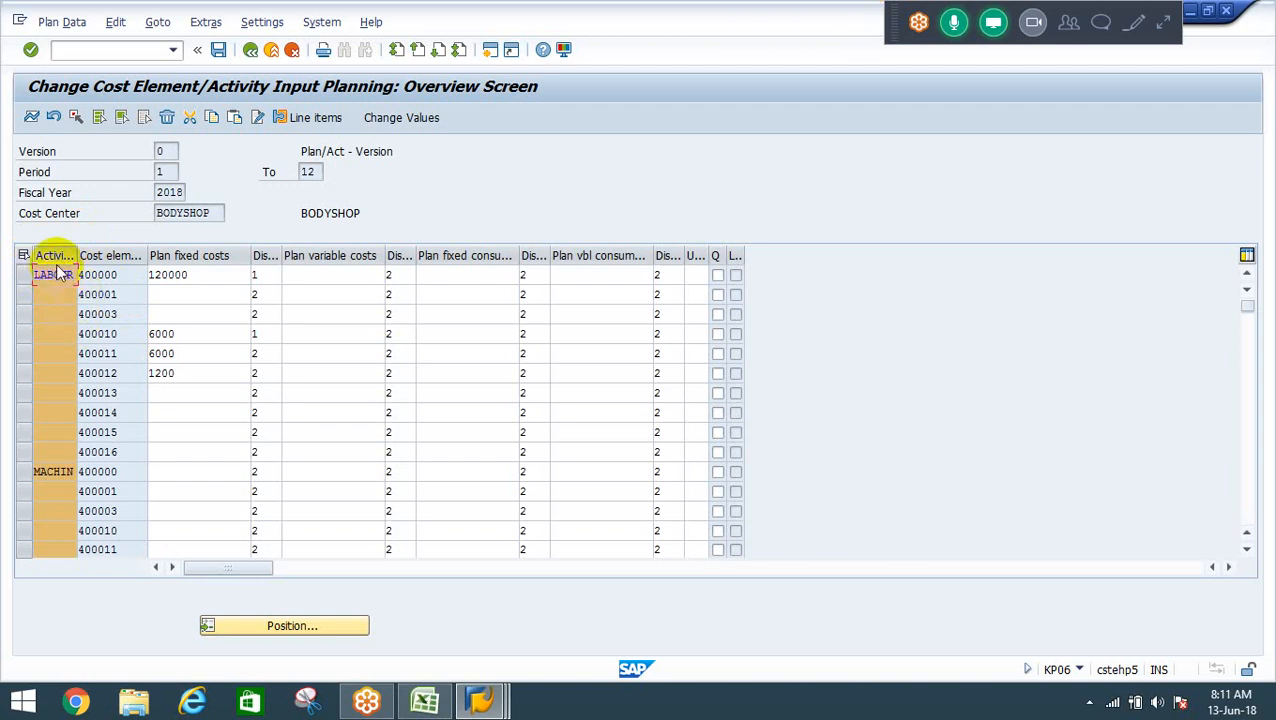
Send "FI class will start in 5 mins" to everyone in the meeting chat and close the chat.
click(1101, 23)
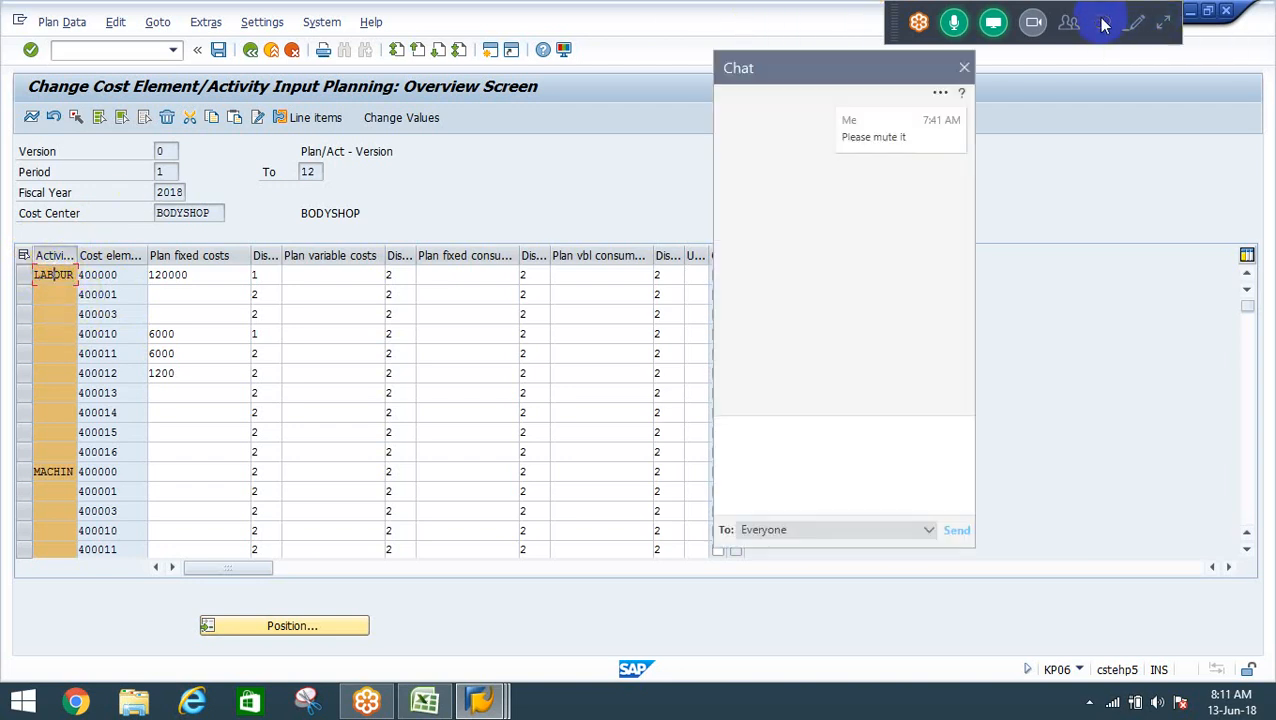
click(800, 469)
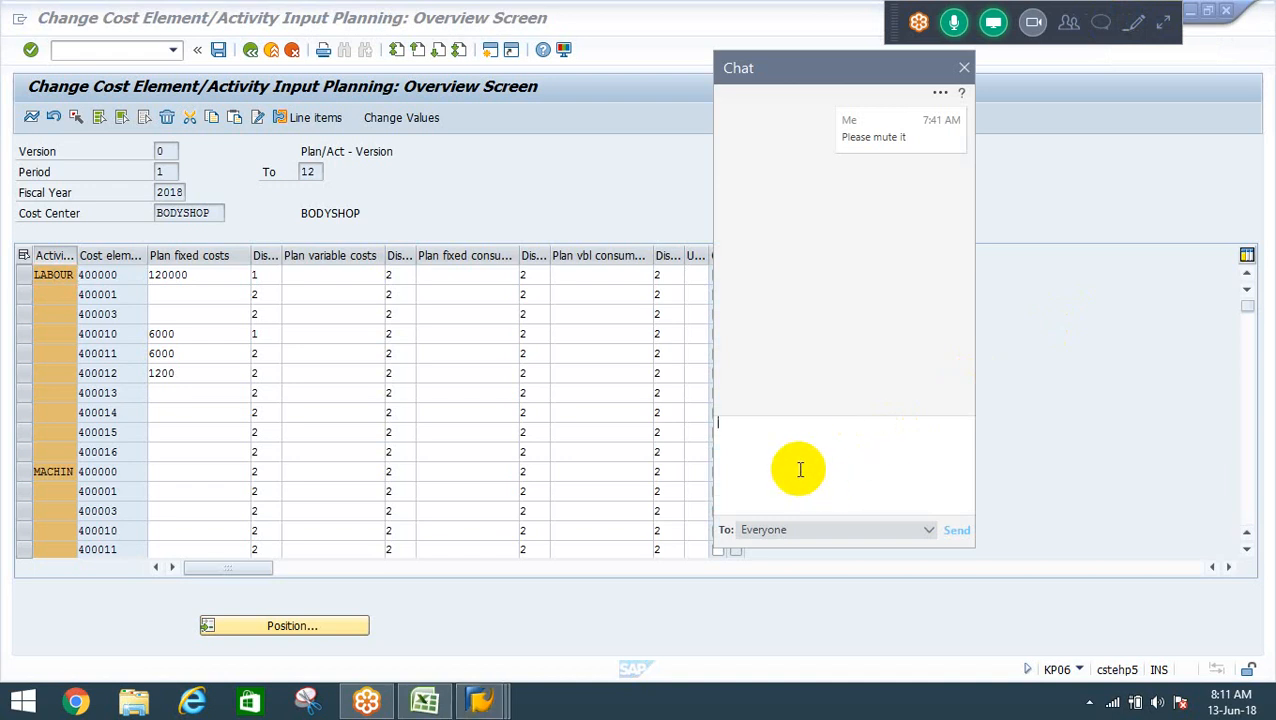
text(FI class will start )
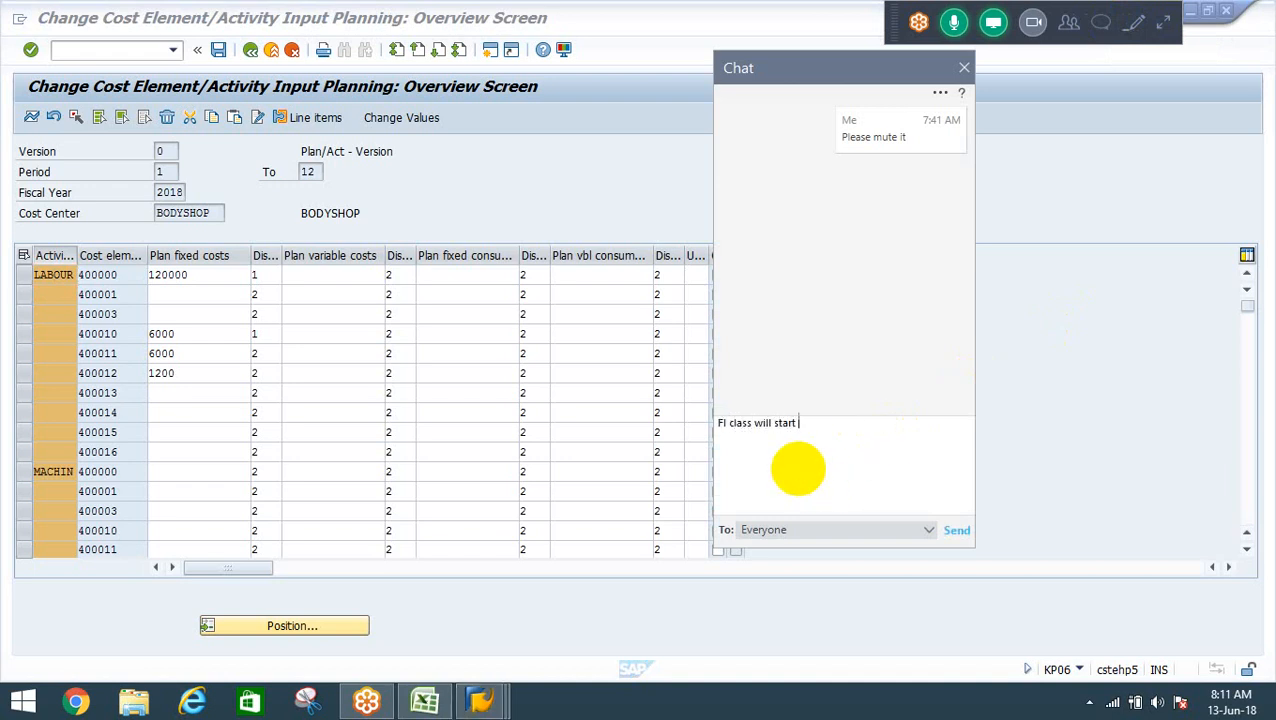
text(in 5 mins)
key(Return)
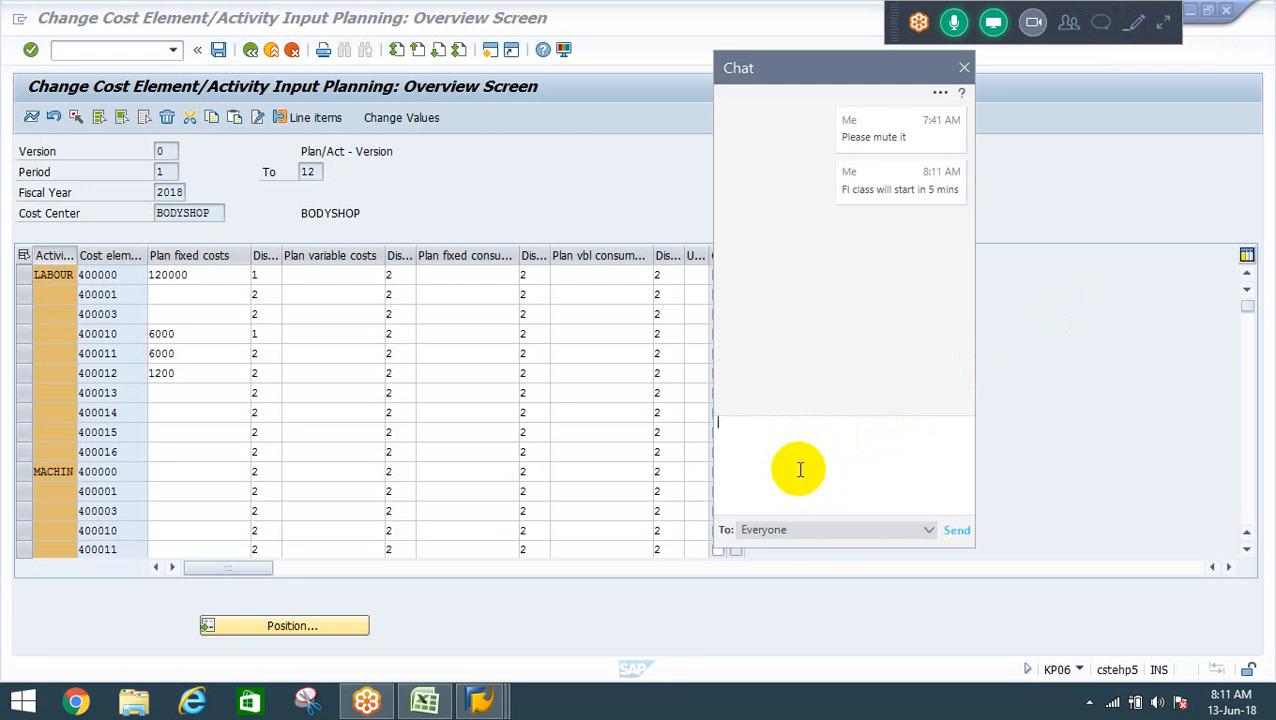
click(963, 72)
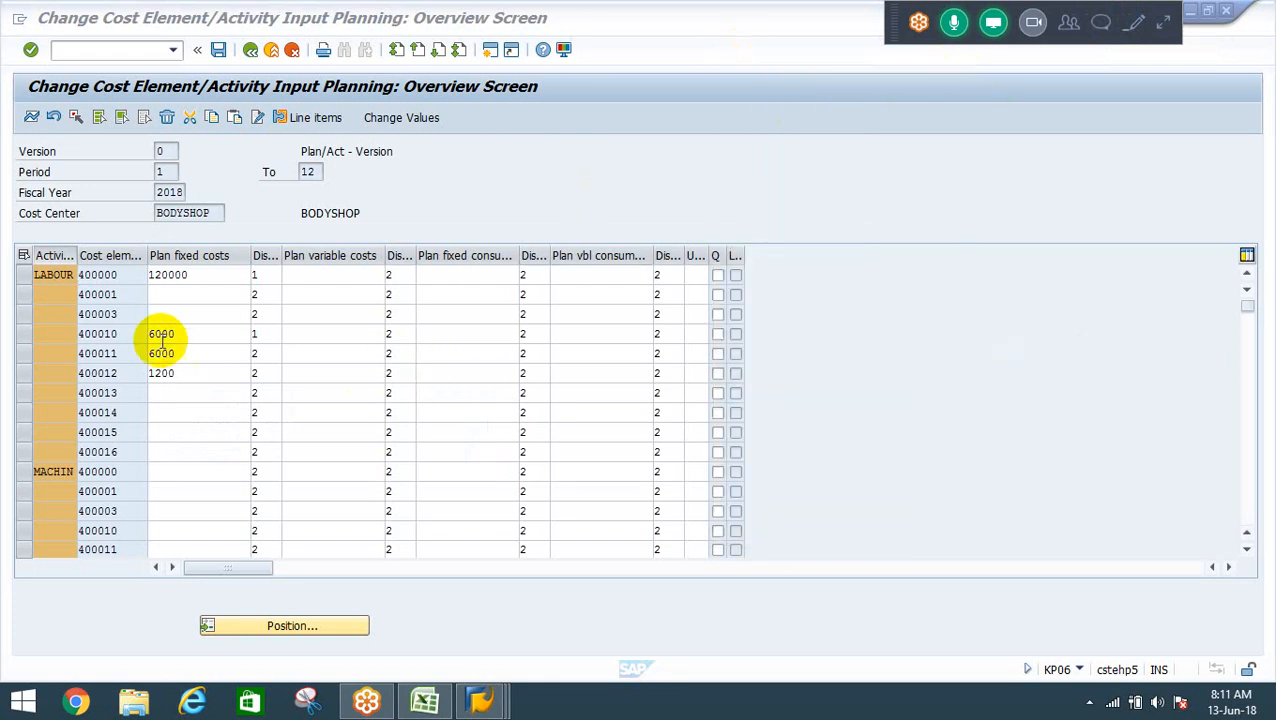
Check the G/L account list for MACHIN's cost elements and review LABOUR's planned fixed costs on 400000 and 400010 to 400012.
click(53, 275)
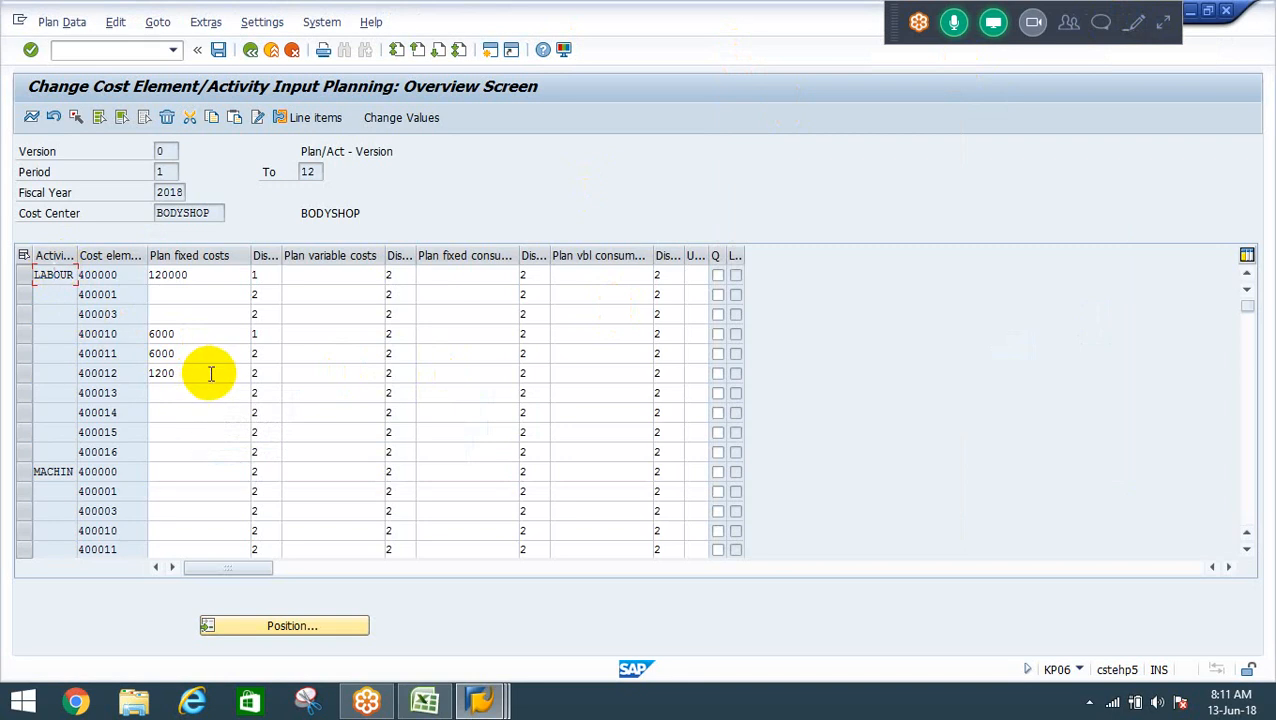
click(165, 473)
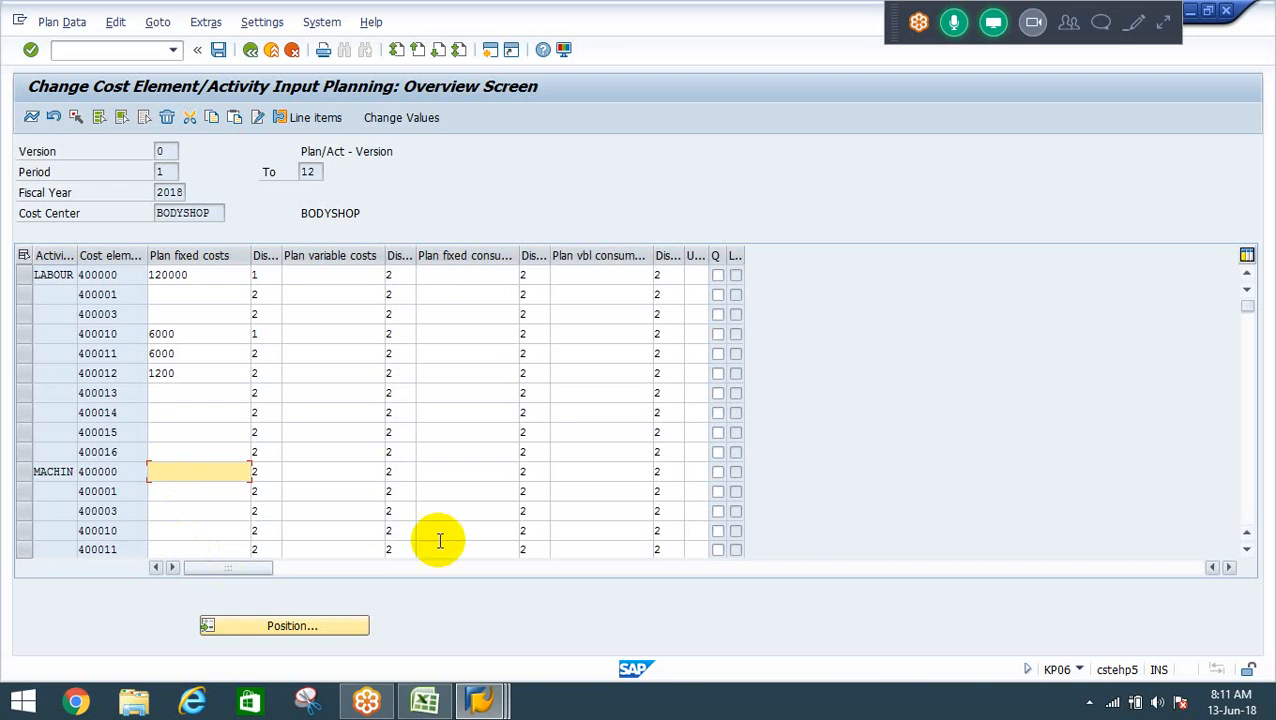
key(alt+Tab)
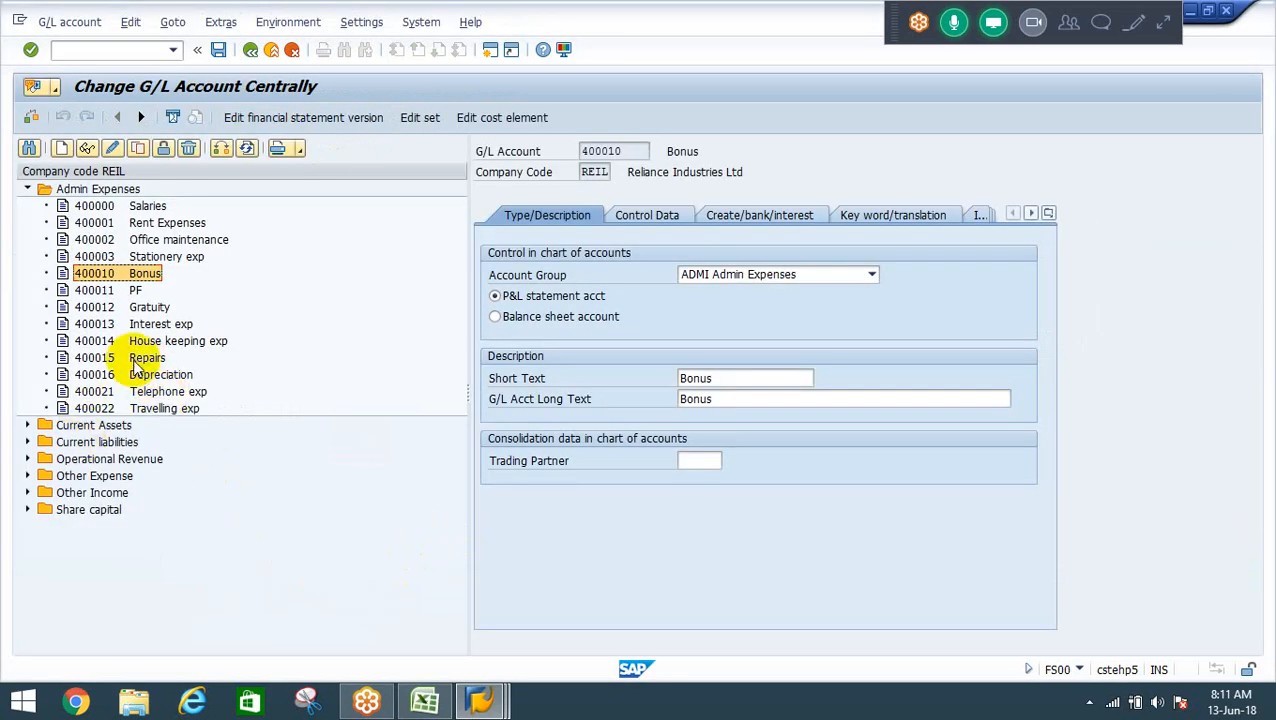
key(alt+Tab)
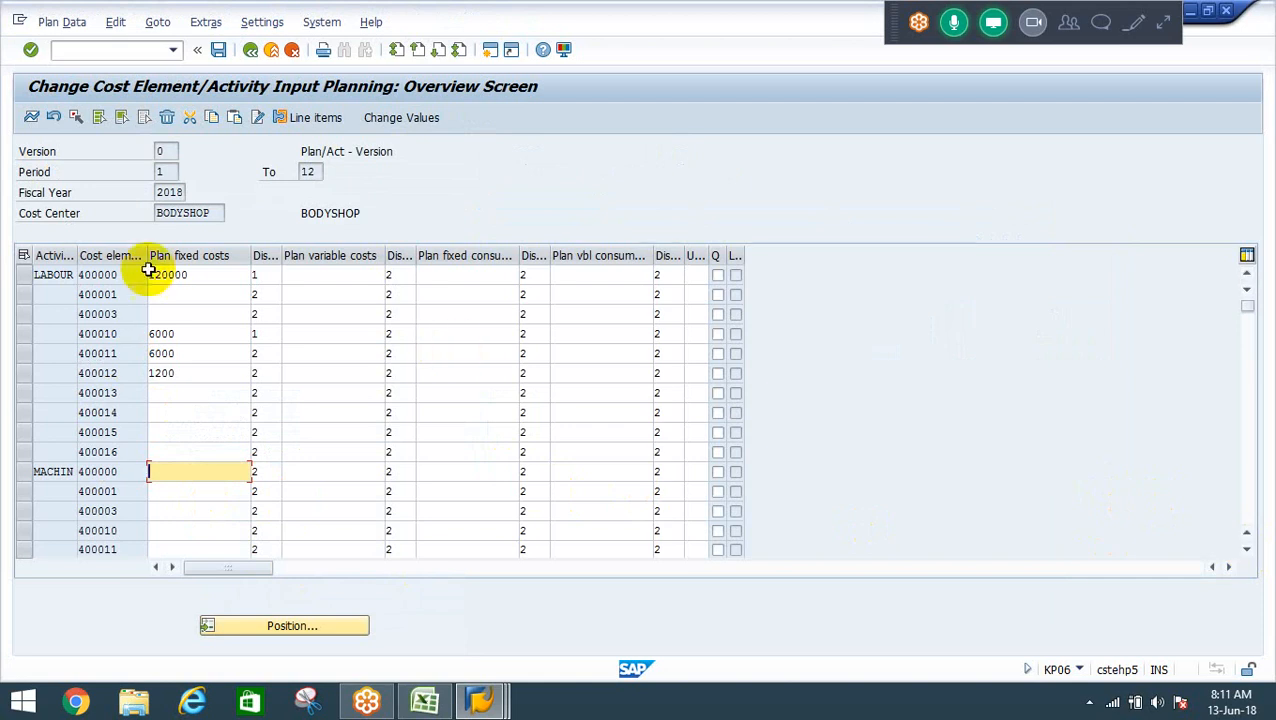
click(38, 275)
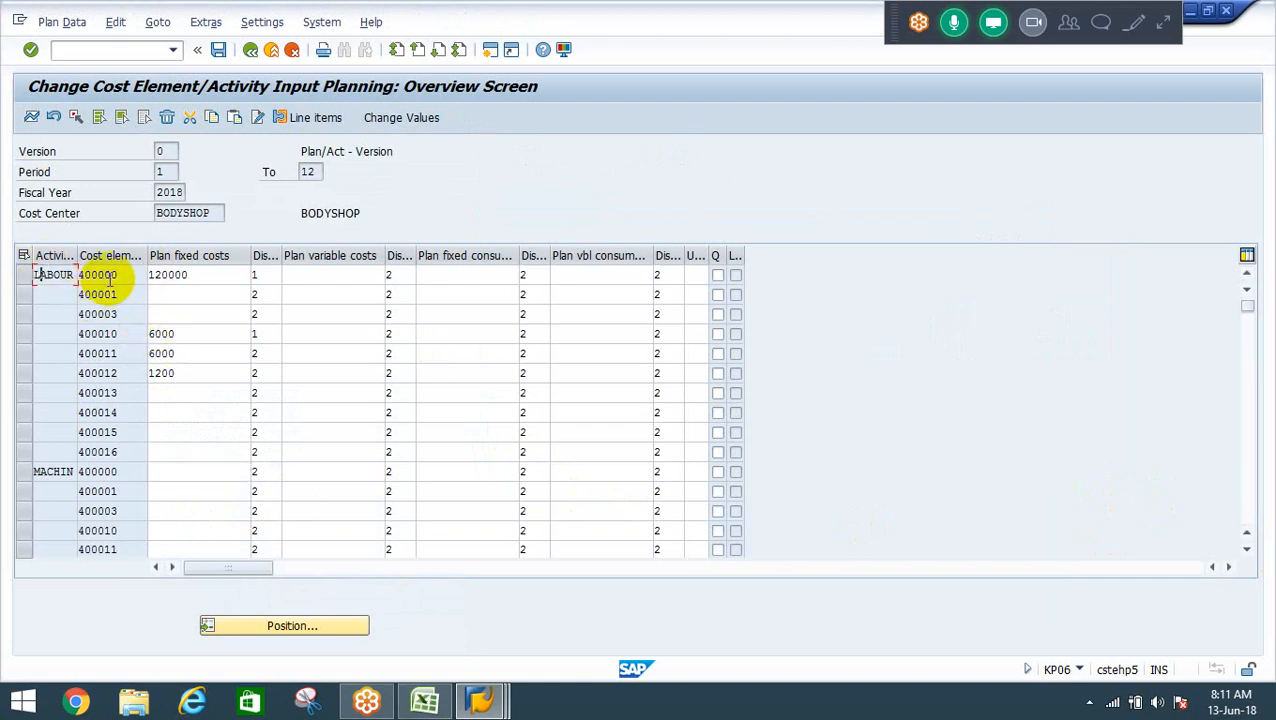
click(200, 275)
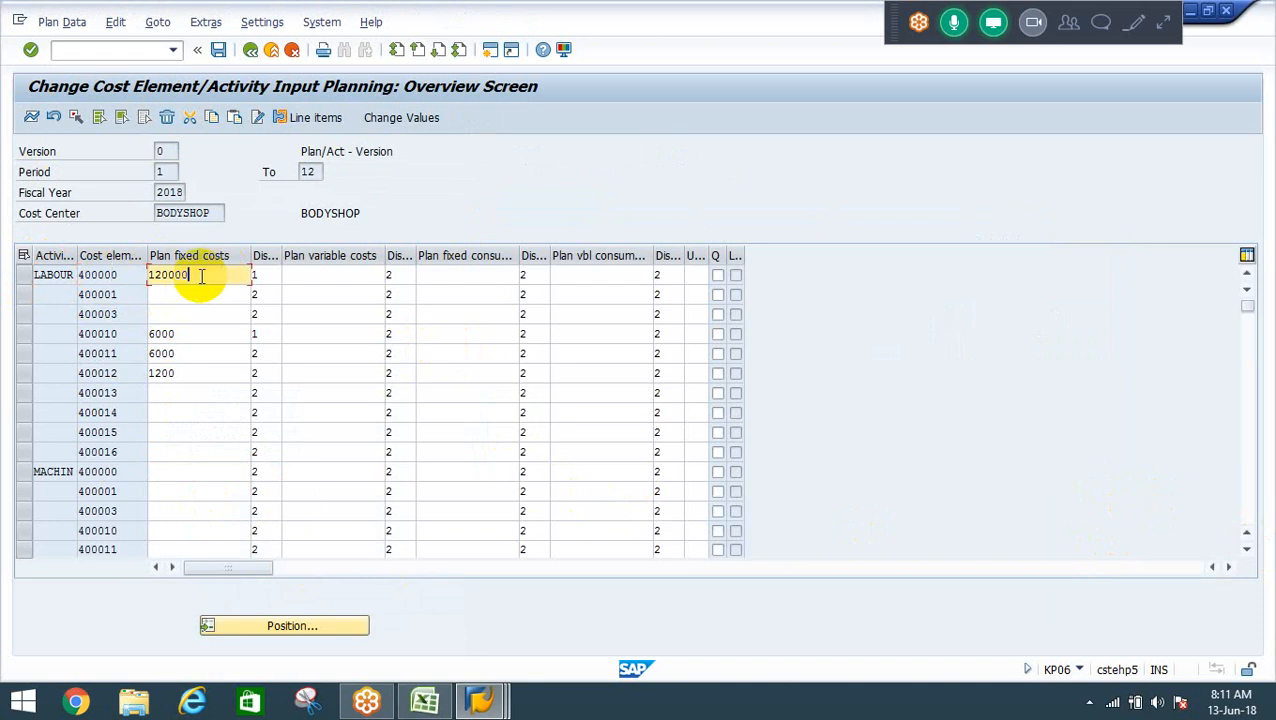
click(112, 335)
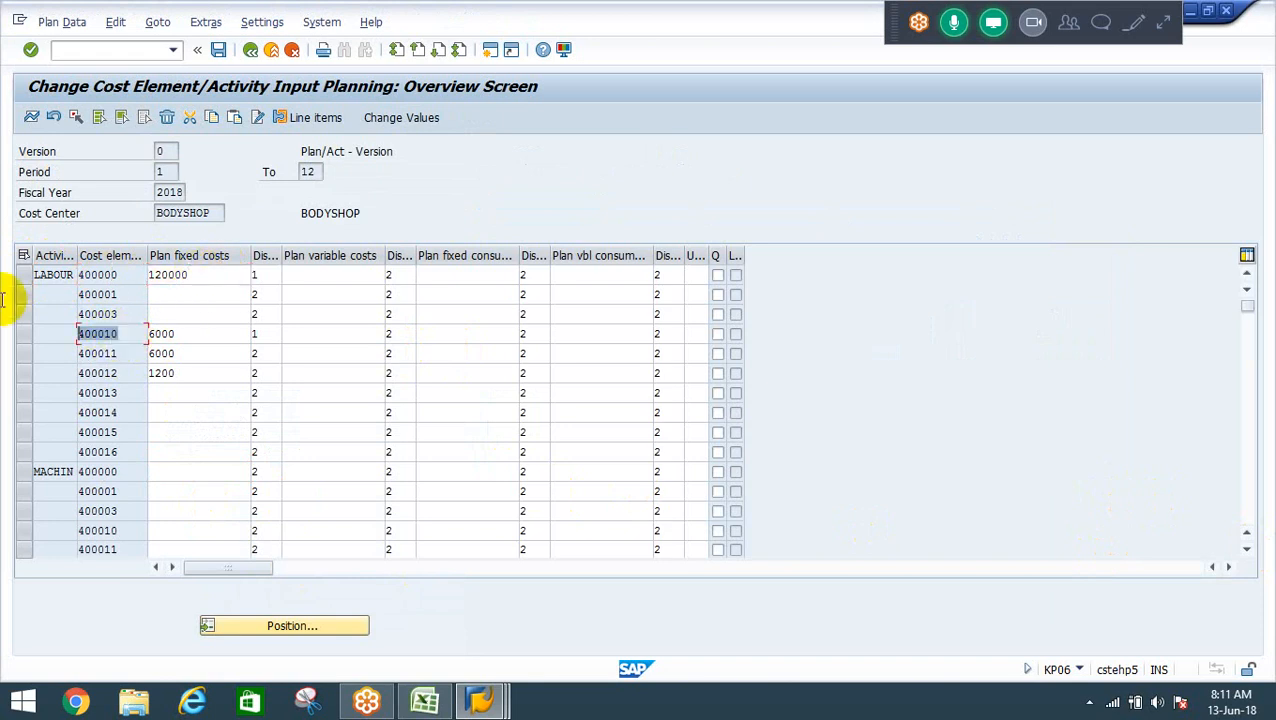
click(187, 336)
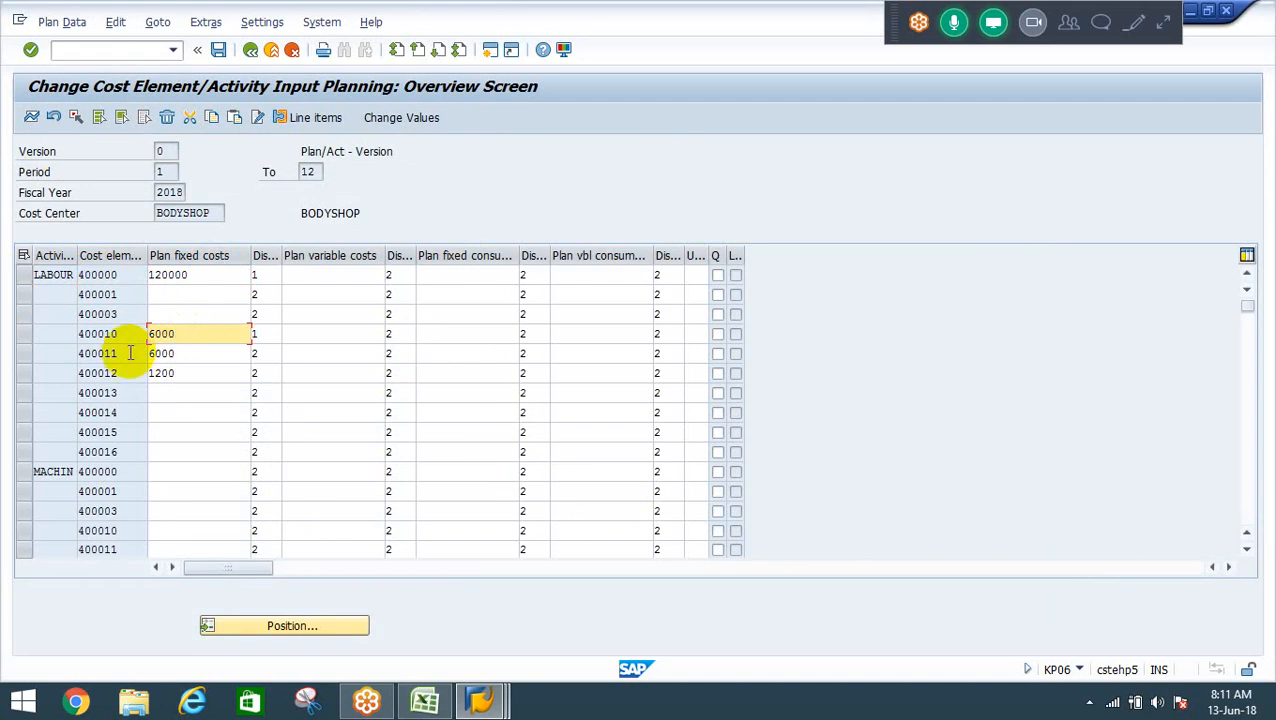
click(162, 356)
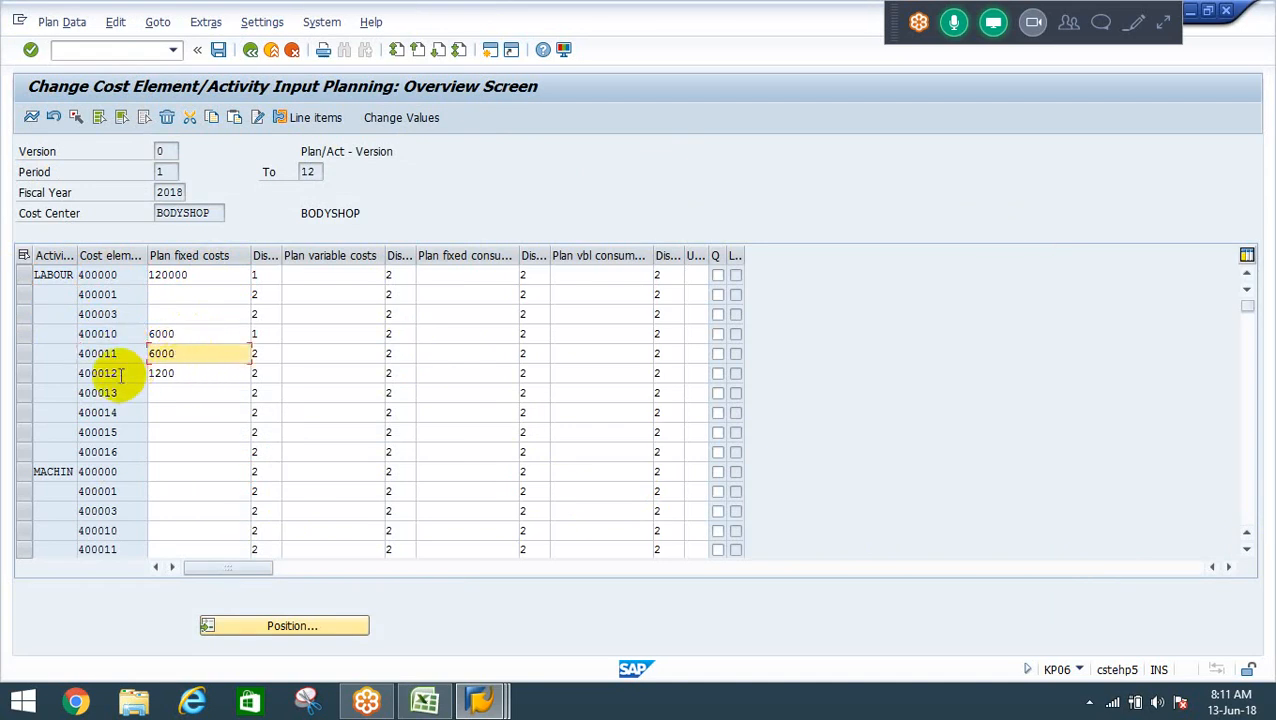
click(200, 372)
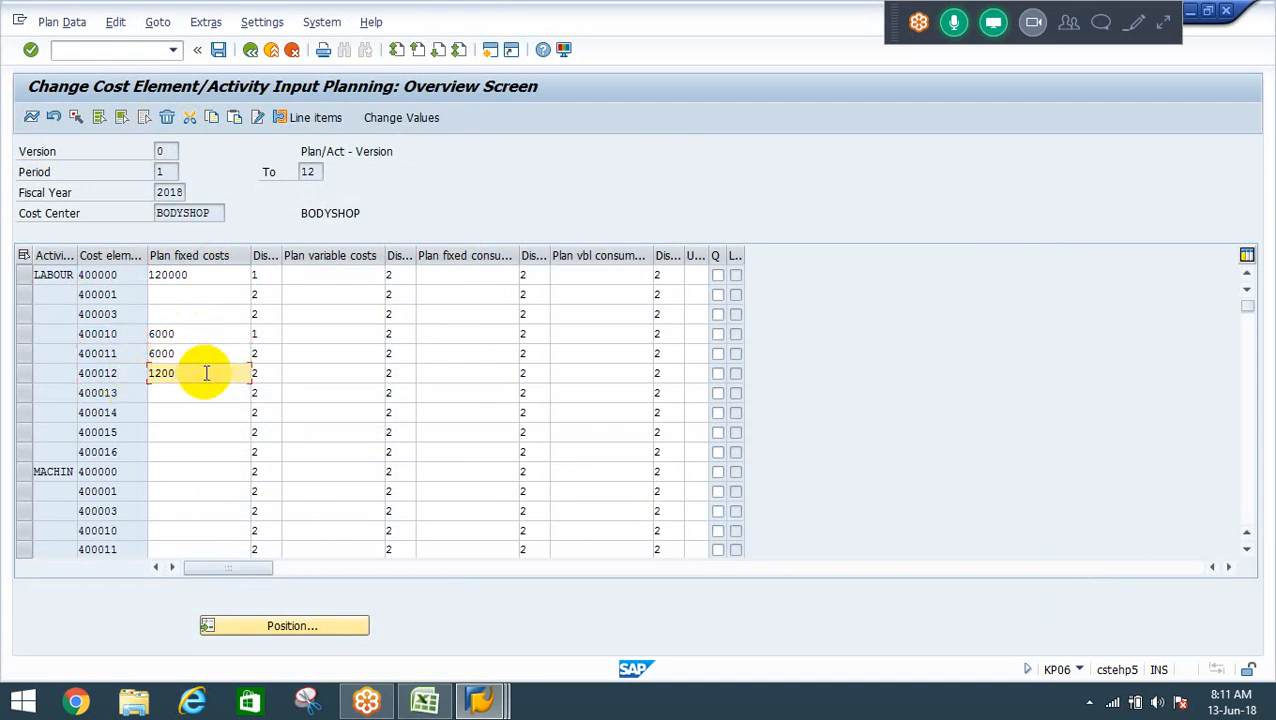
click(58, 278)
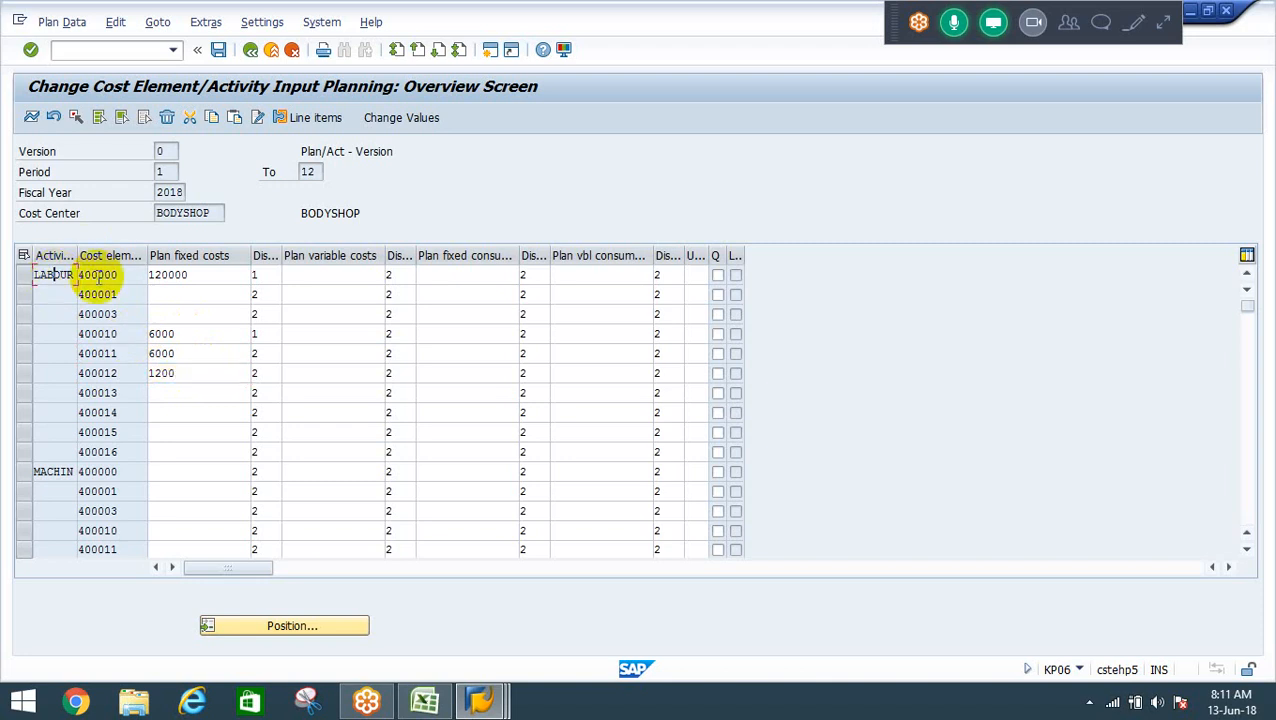
click(110, 277)
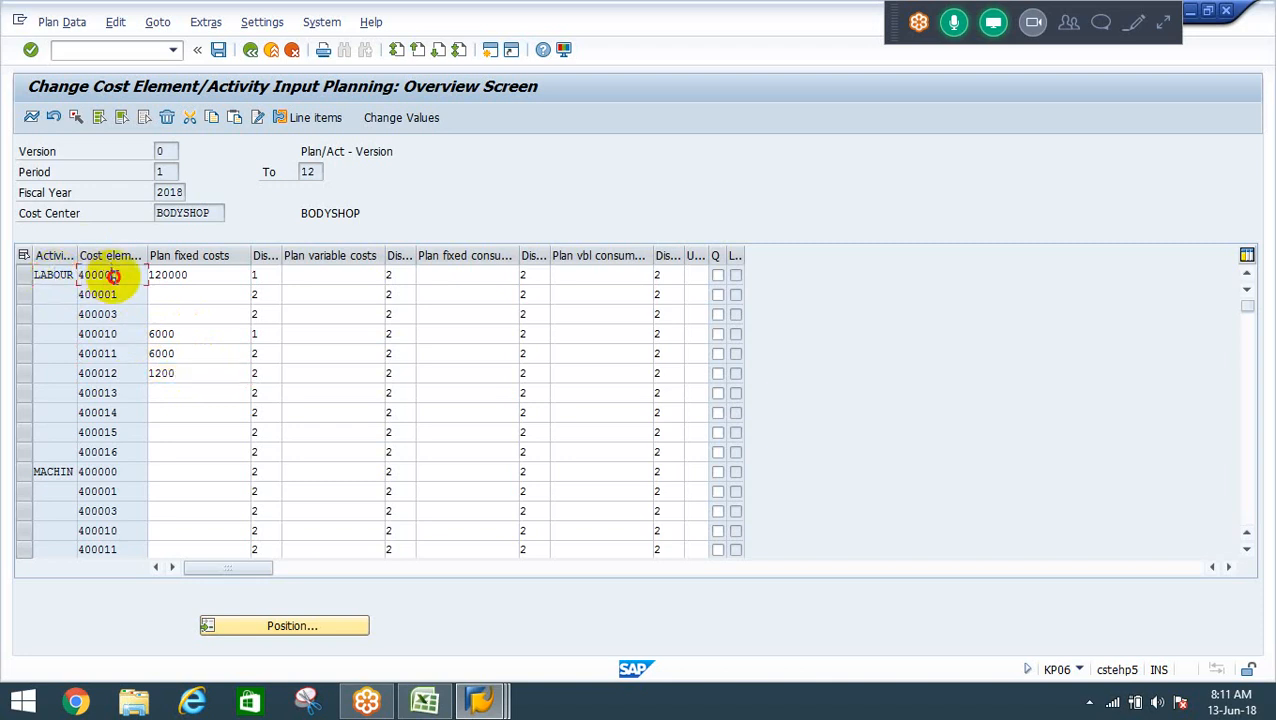
click(120, 334)
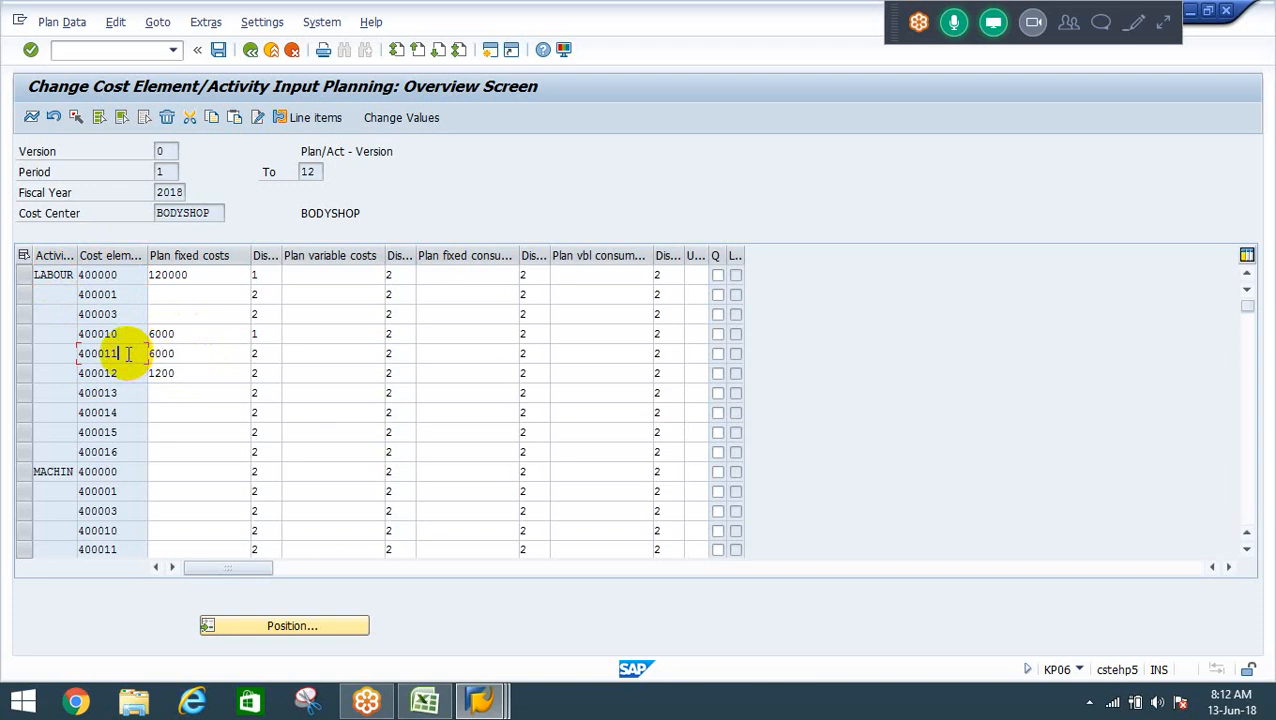
click(124, 373)
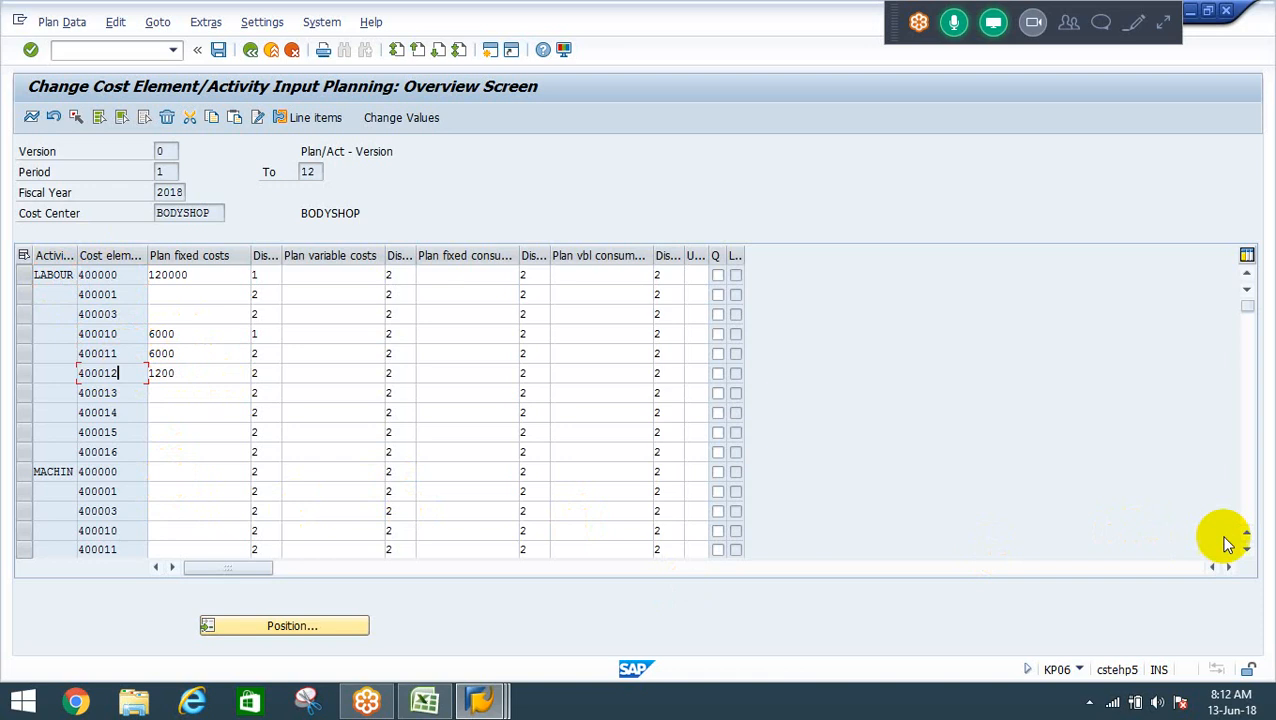
Plan fixed costs of 30000 for MACHIN on cost element 400015.
click(1247, 510)
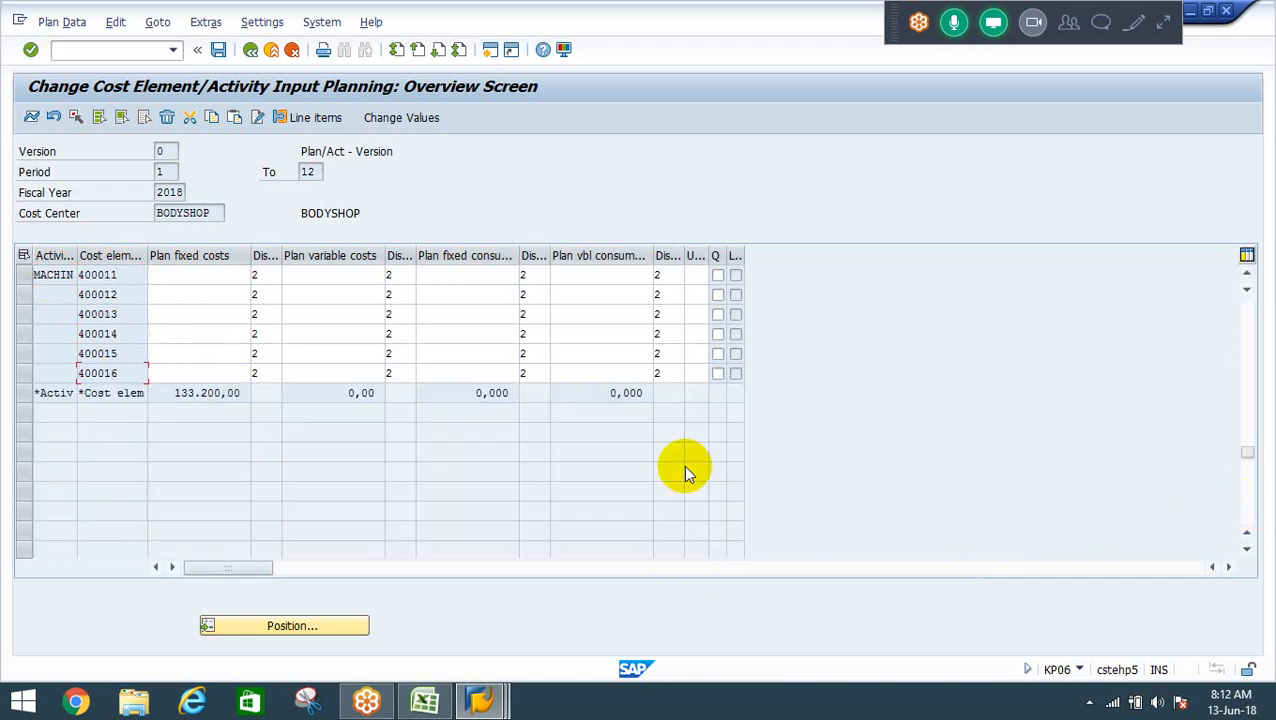
click(185, 352)
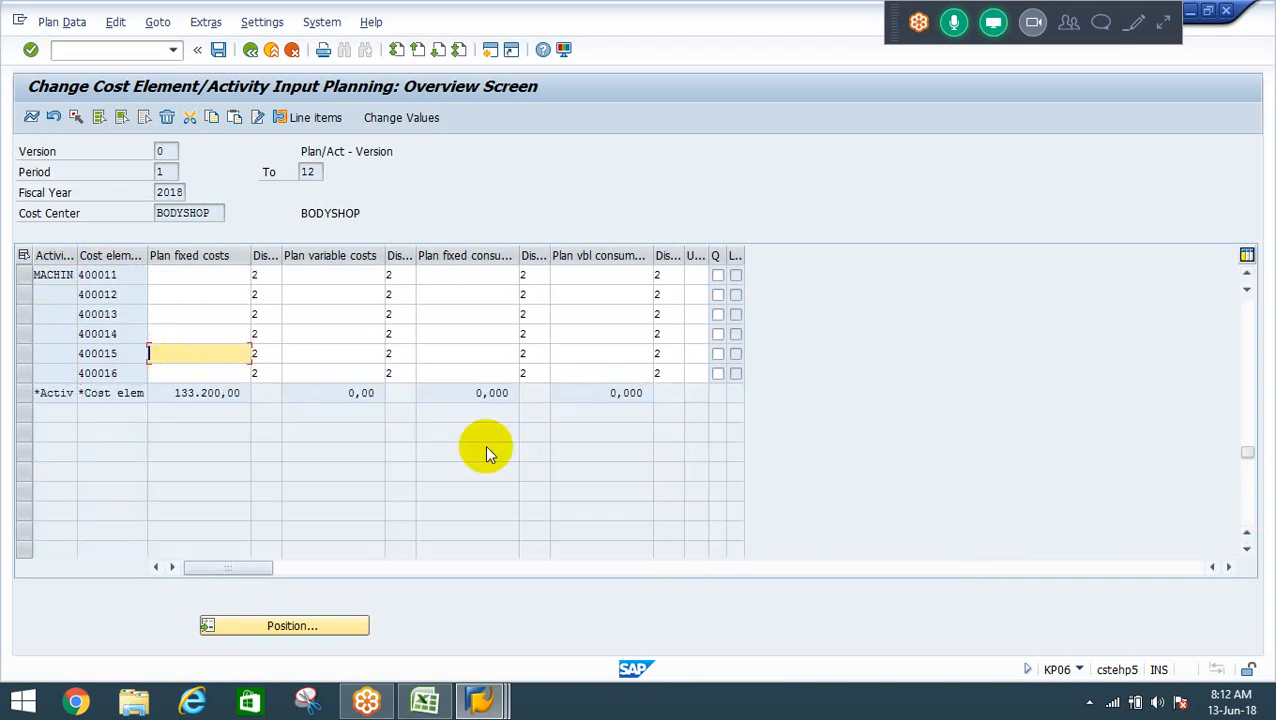
text(3)
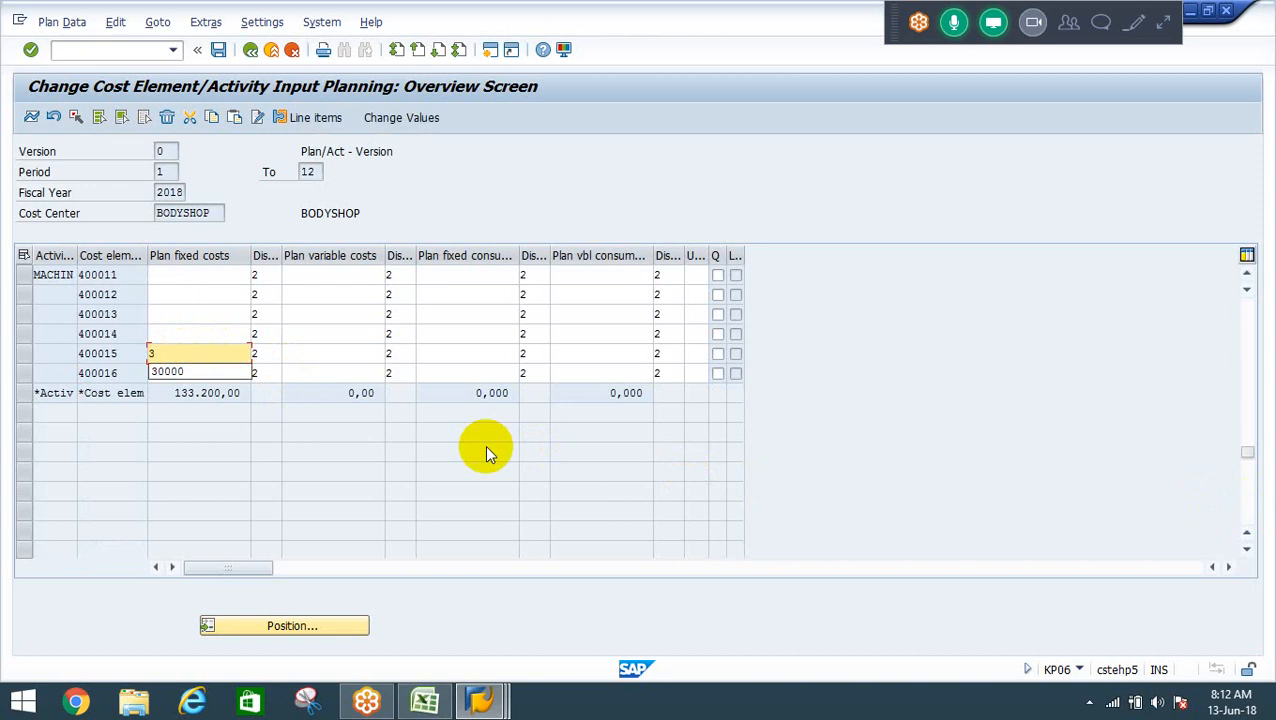
key(Down)
key(Return)
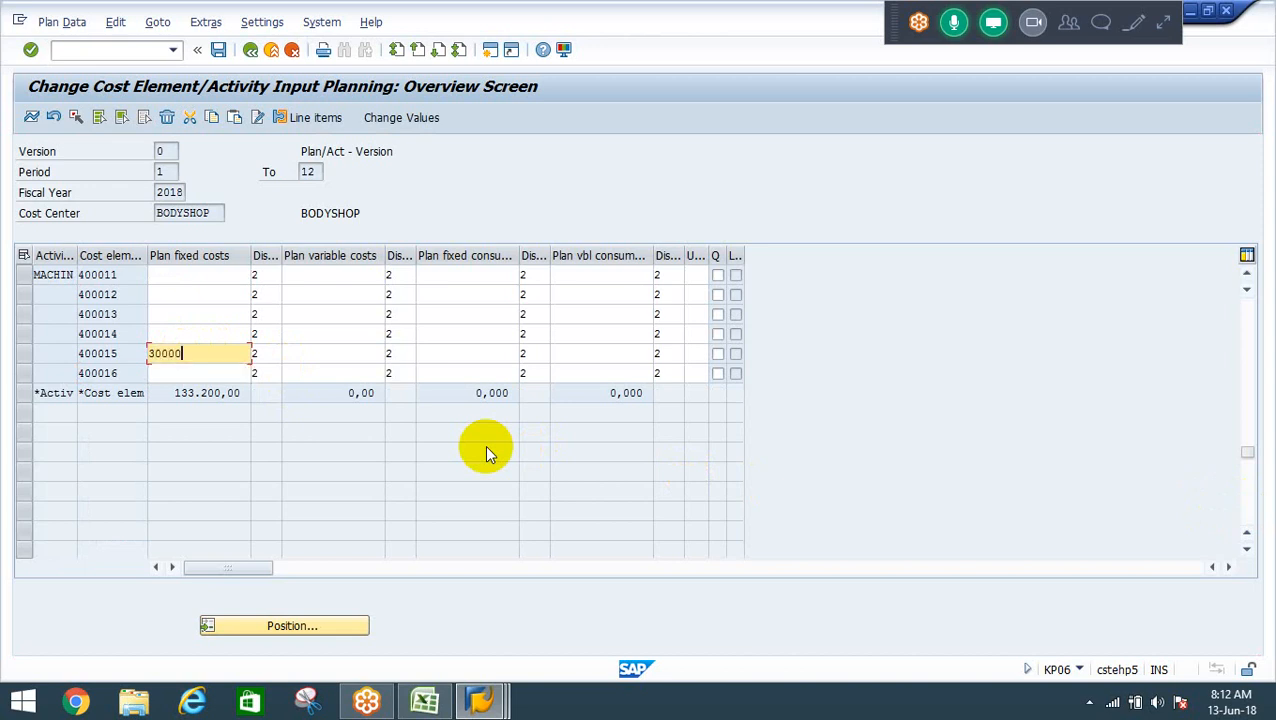
Plan fixed costs of 60000 for MACHIN on cost element 400016.
key(Down)
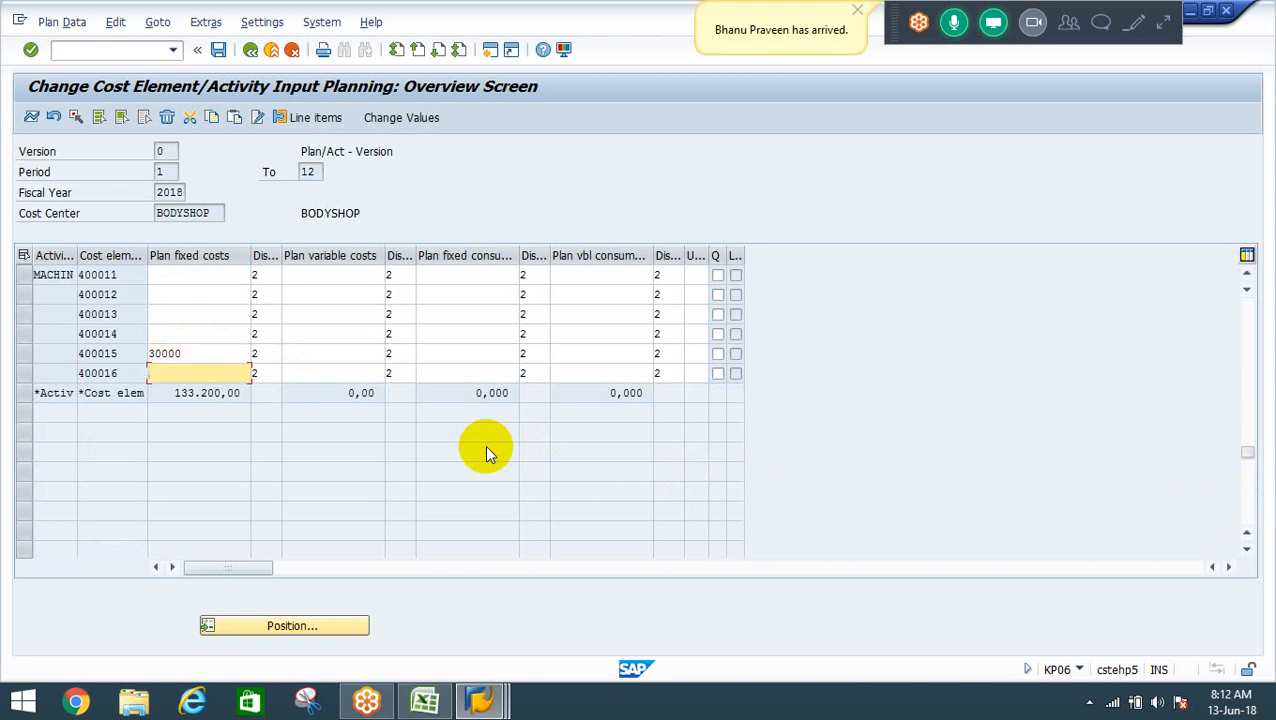
text(60000)
key(Tab)
key(shift+Tab)
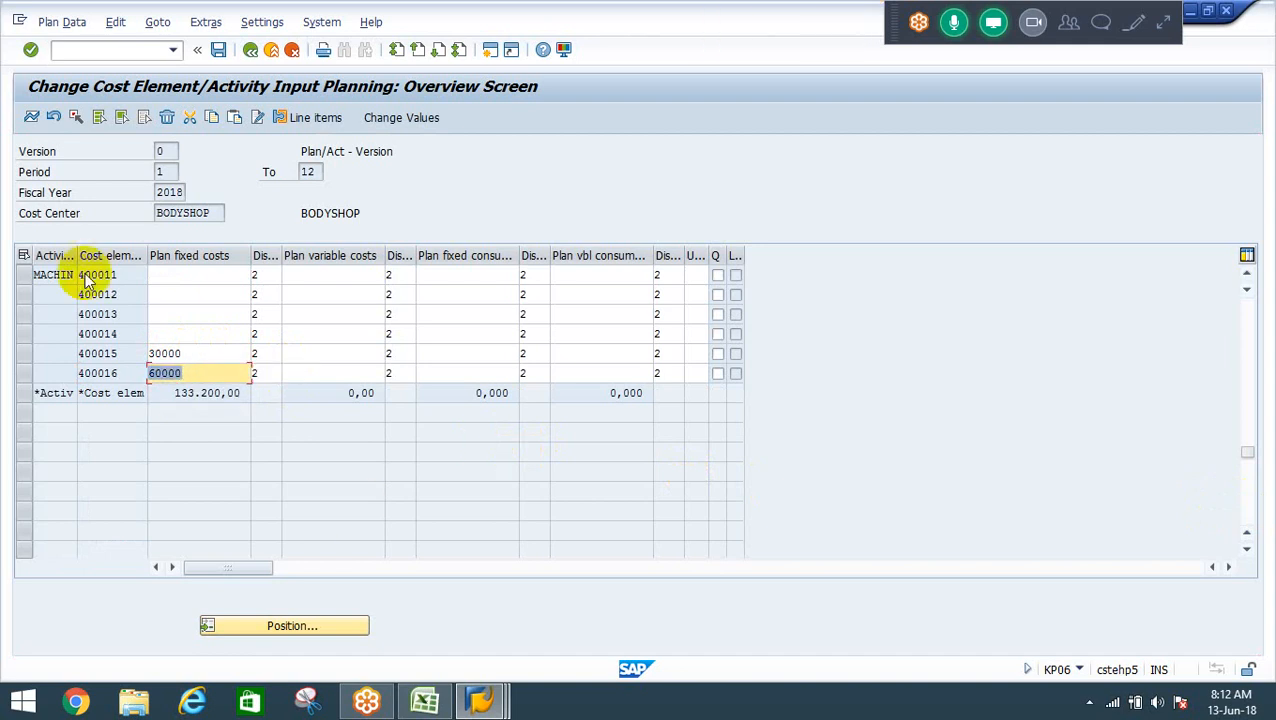
click(150, 375)
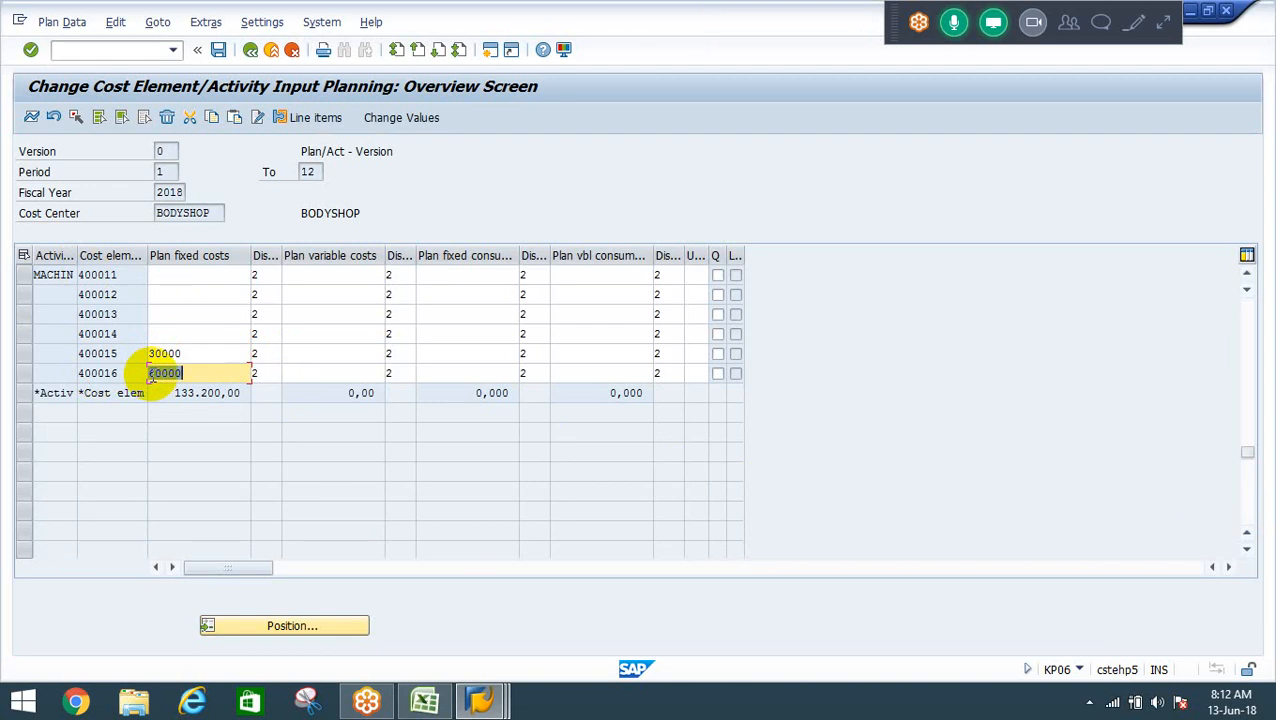
key(Return)
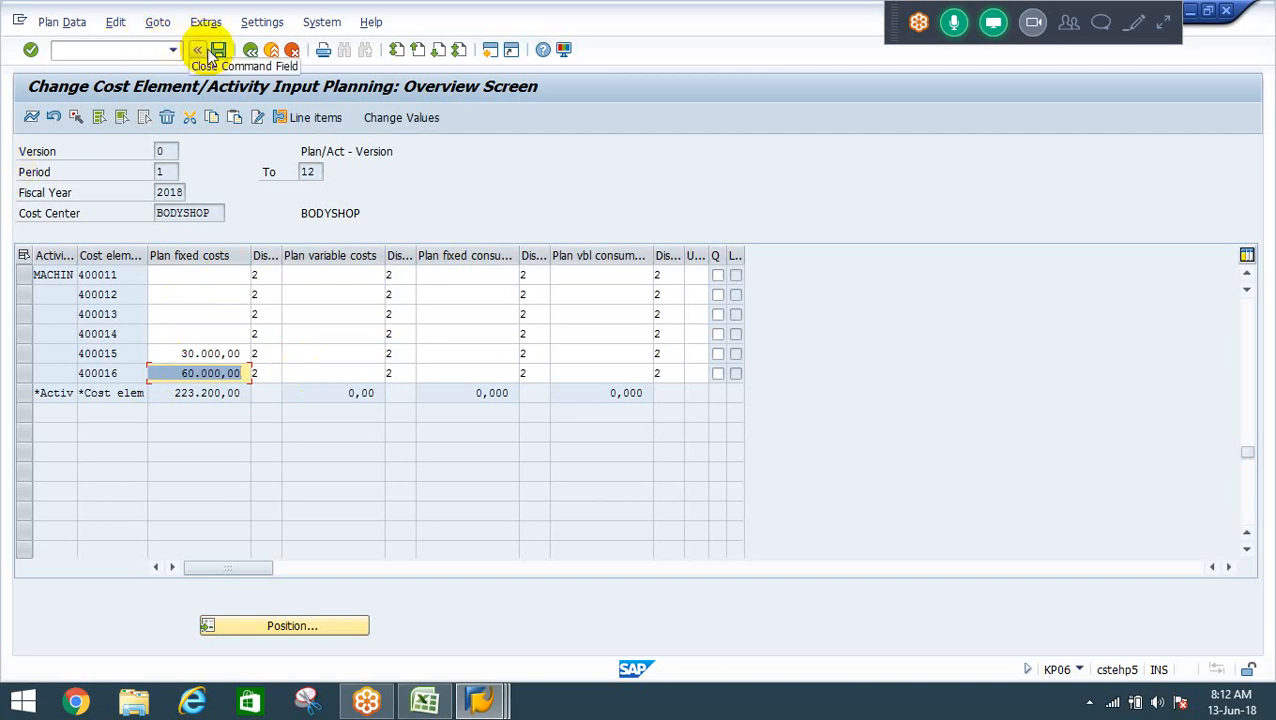
Set the fixed-cost distribution key to 1 for MACHIN's cost elements 400015 and 400016.
click(268, 355)
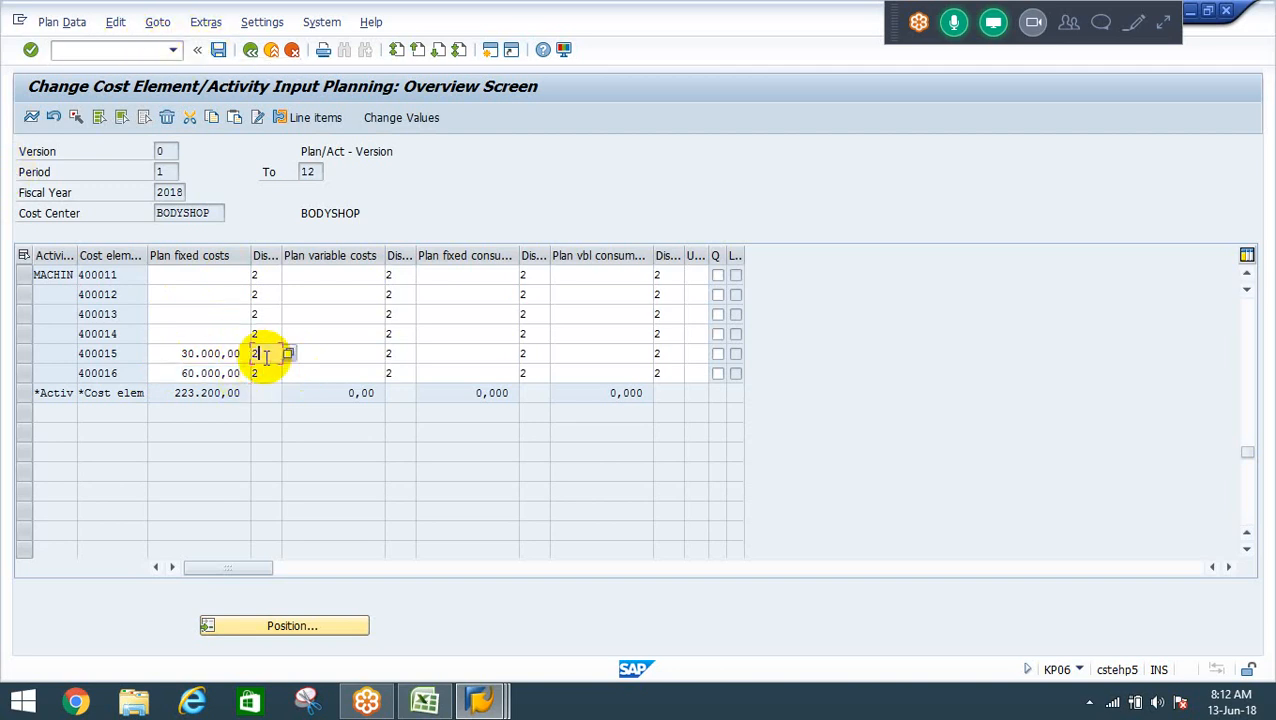
key(BackSpace)
text(1)
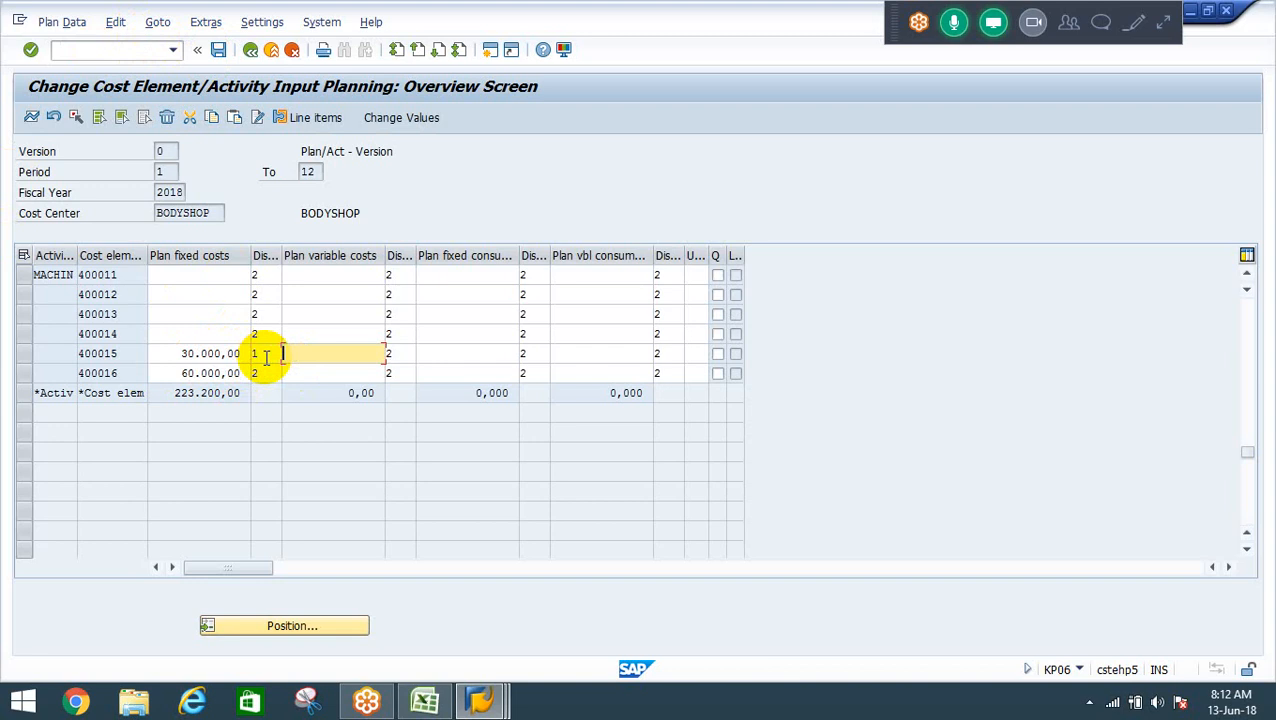
key(Down)
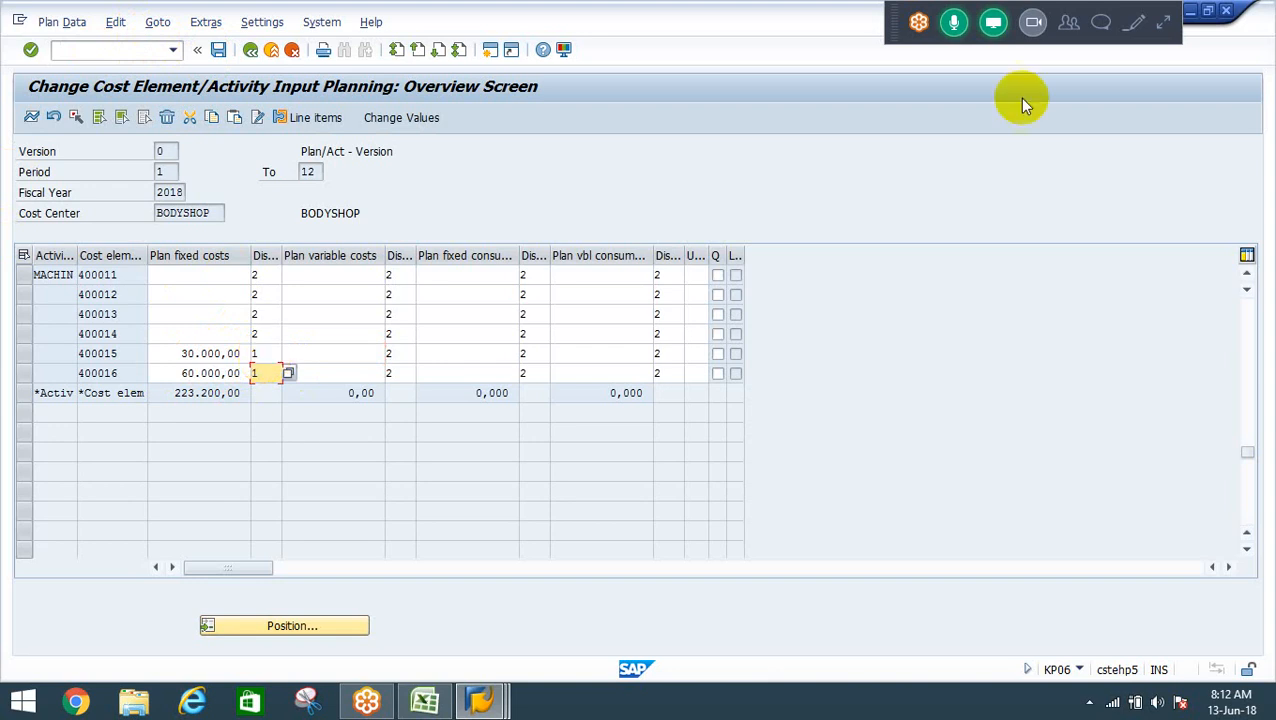
Set the fixed-cost distribution key to 1 for LABOUR's cost elements 400011 and 400012.
click(1243, 311)
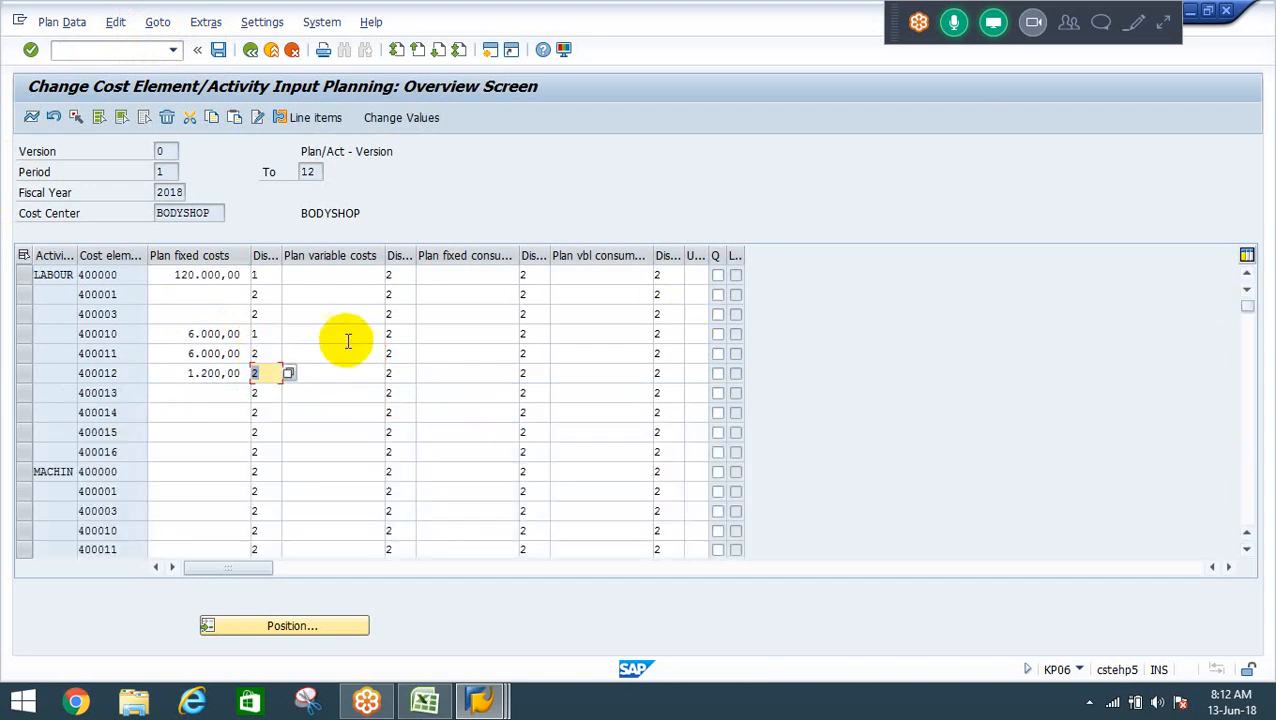
click(265, 355)
key(Down)
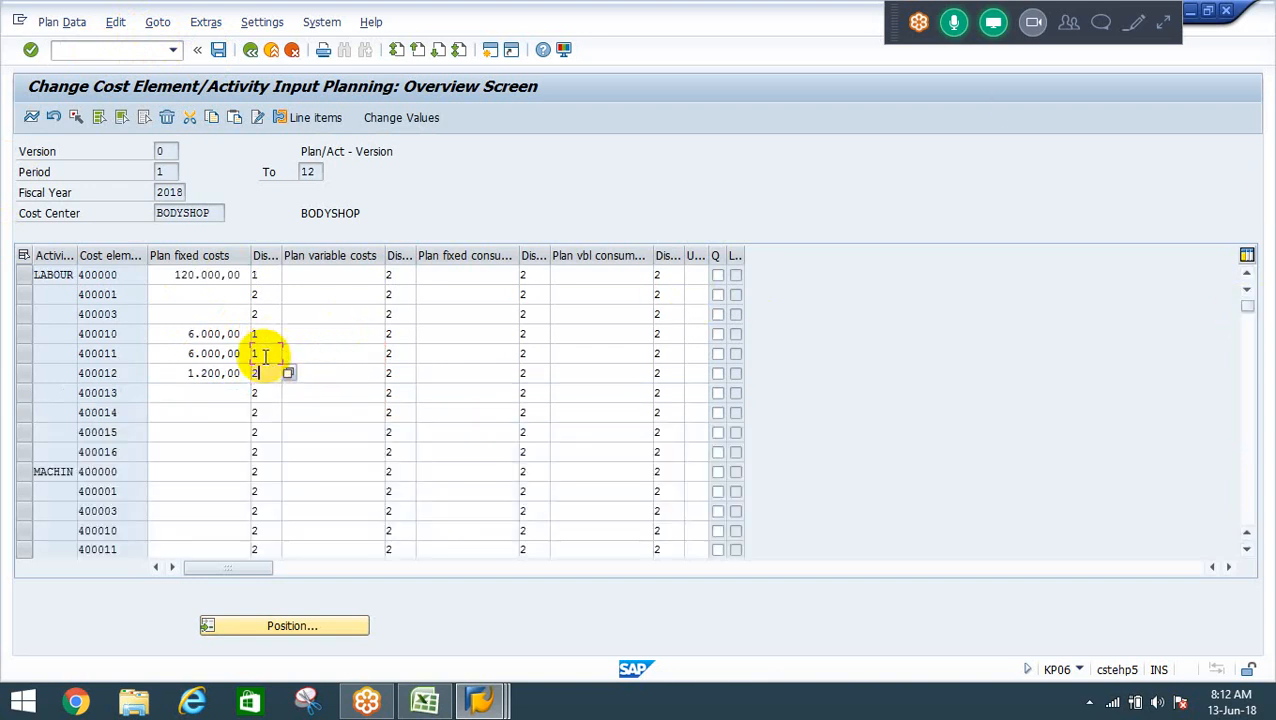
text(1)
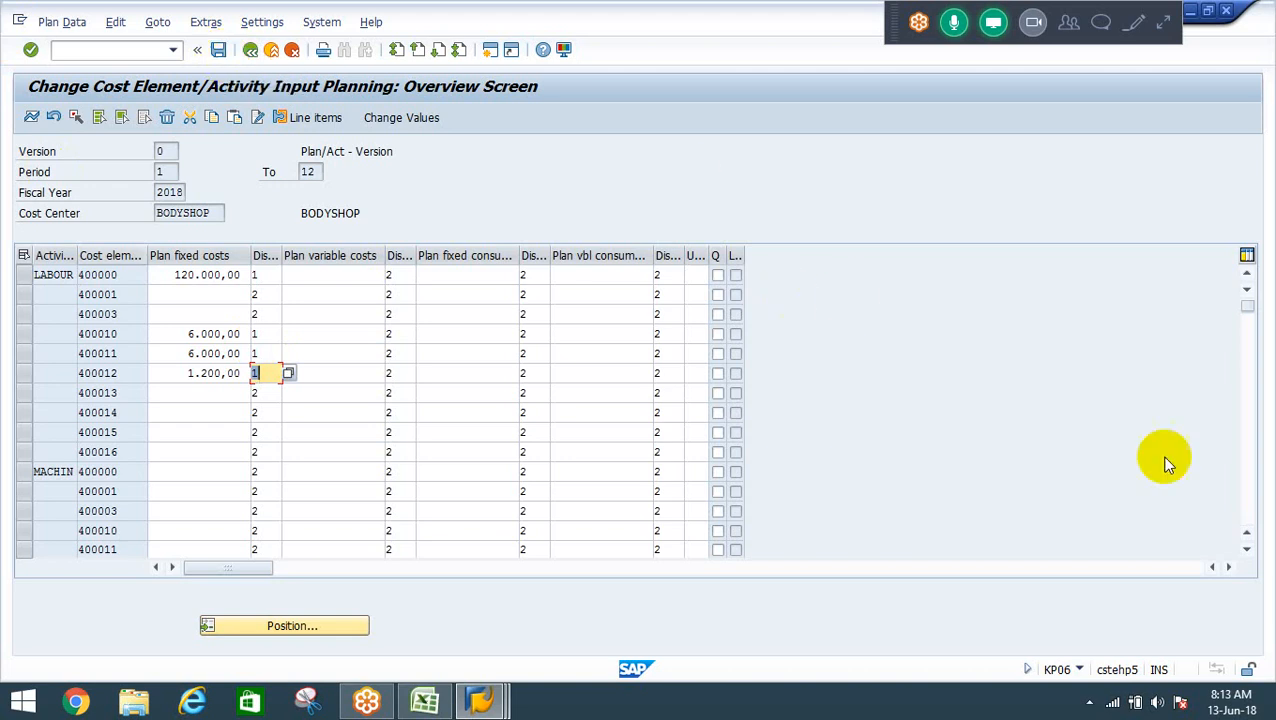
Save BODYSHOP's cost element planning and leave KP06.
click(1244, 483)
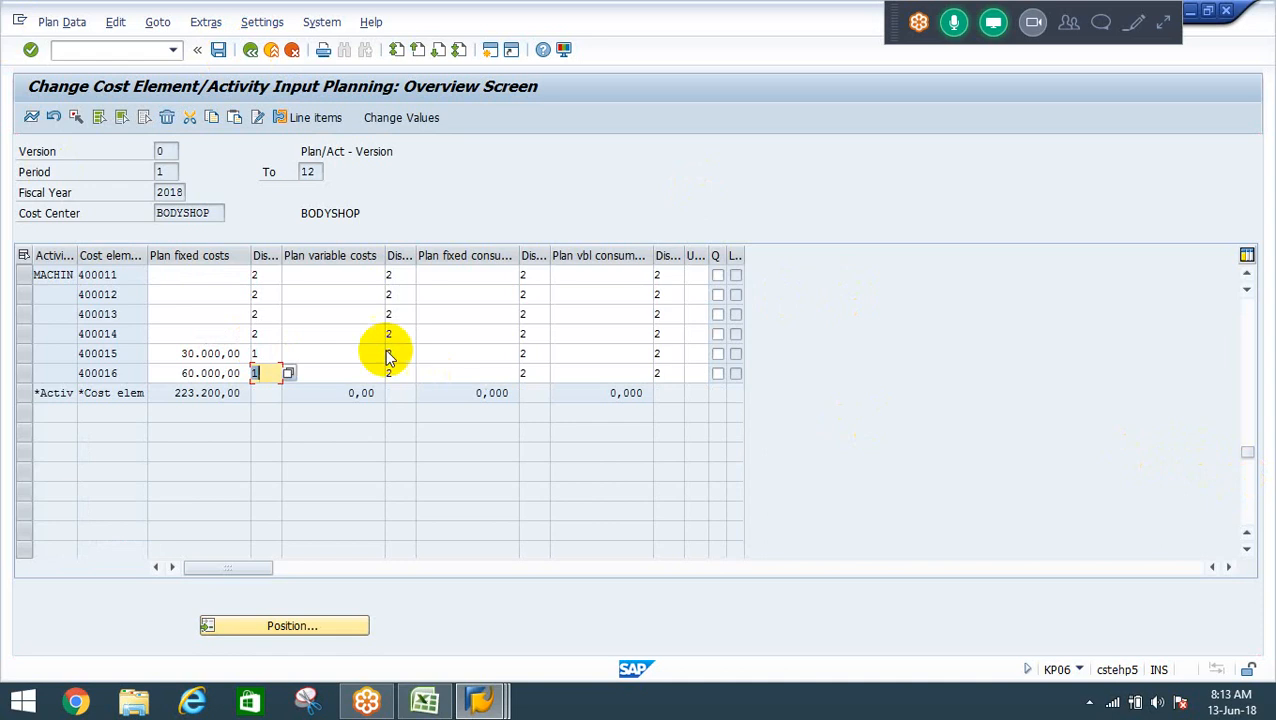
click(218, 52)
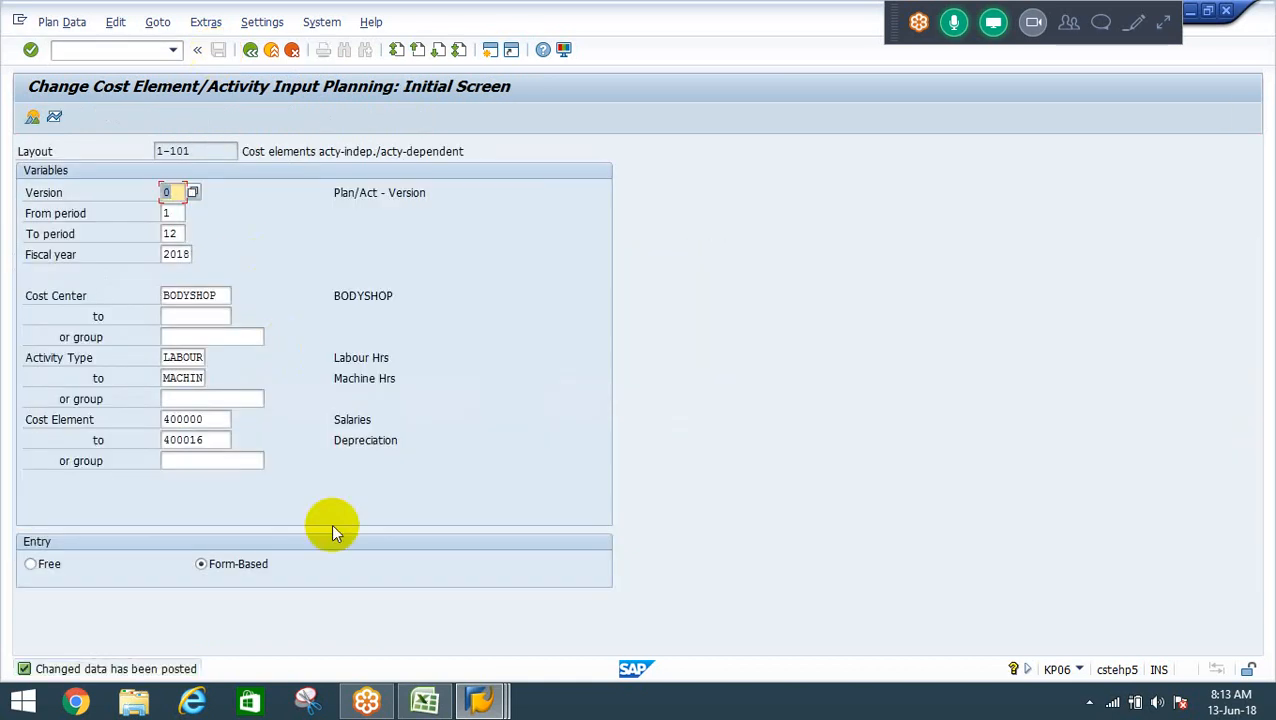
click(279, 50)
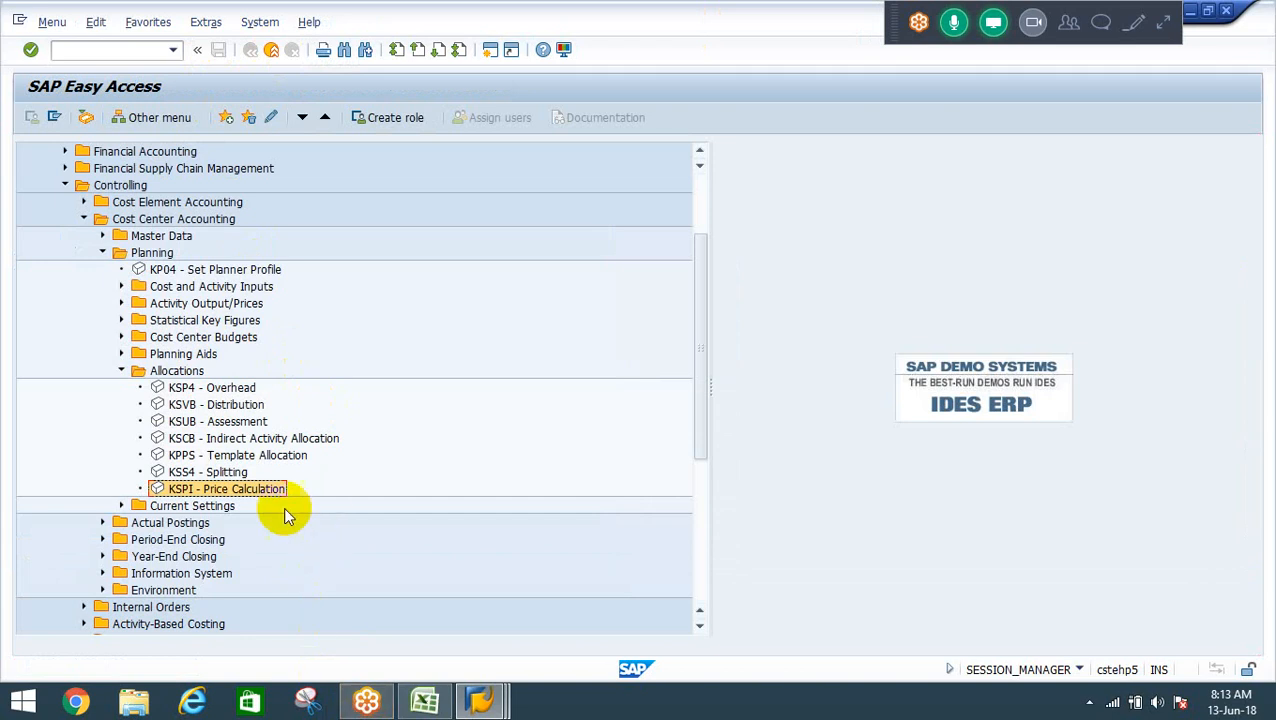
Run plan cost splitting (KSS4) for cost center BODYSHOP, version 0, periods 1 to 12 of 2018, with the test run turned off.
click(197, 473)
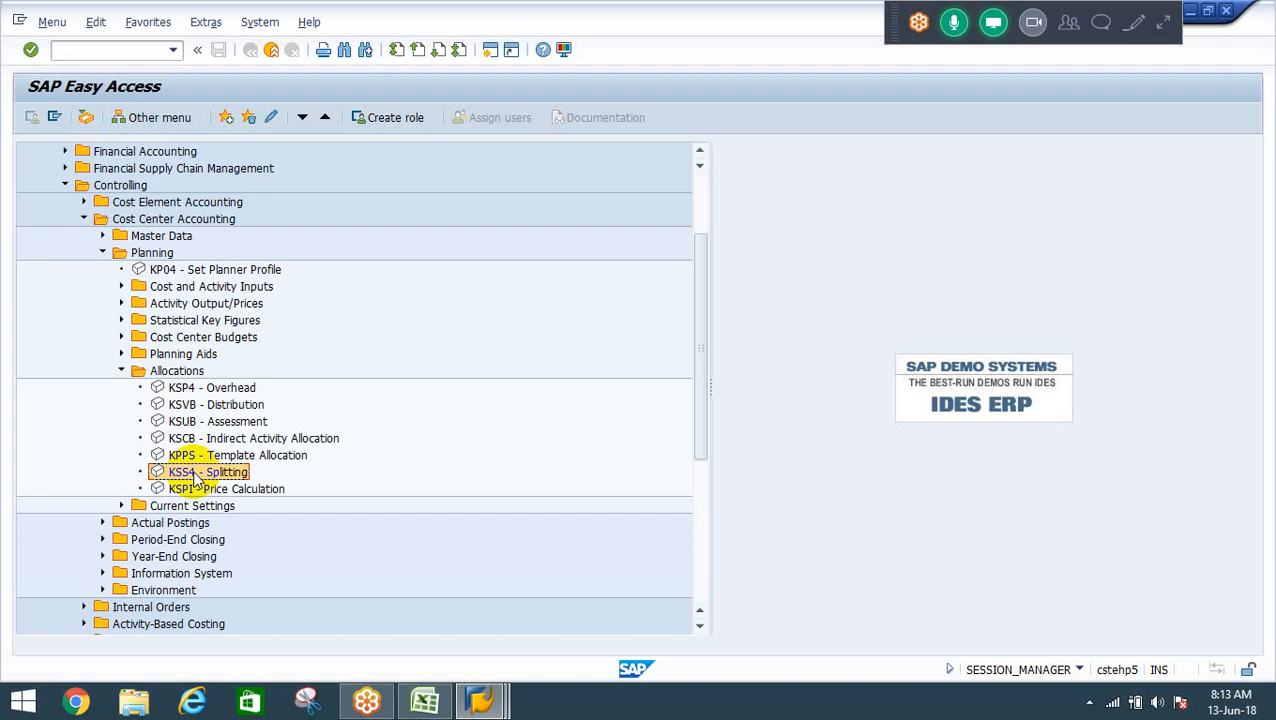
double_click(197, 476)
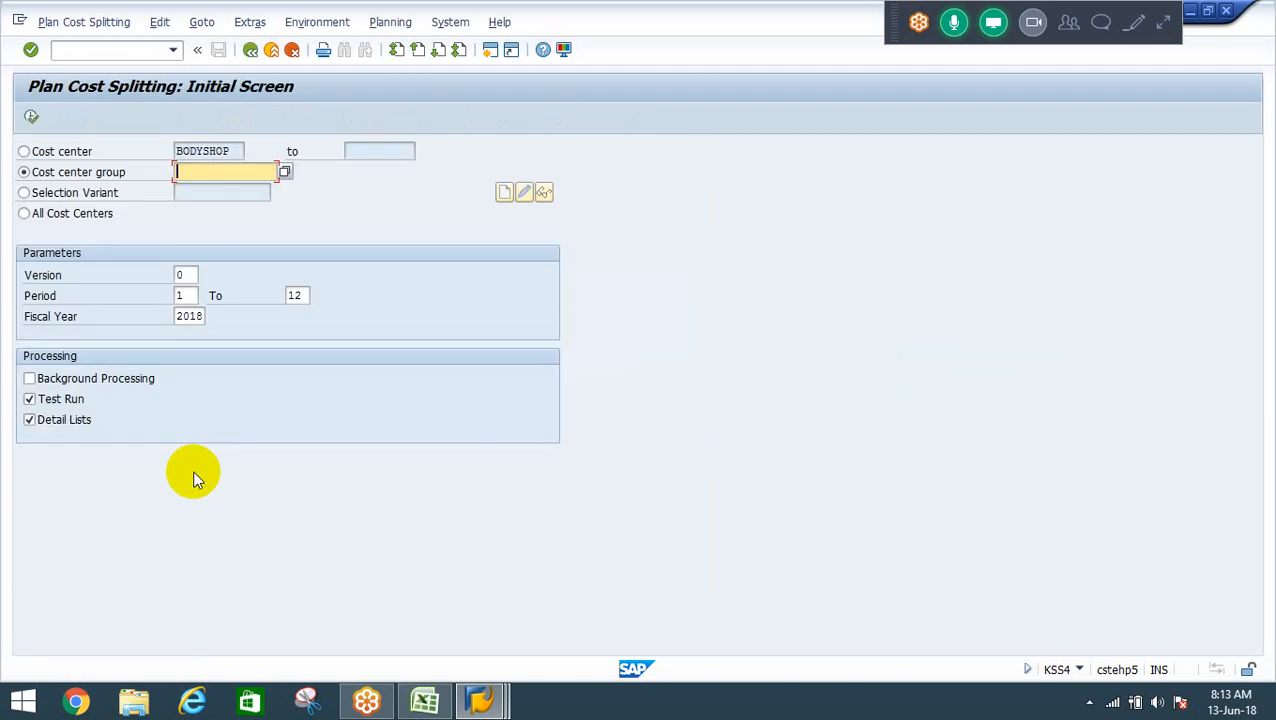
click(55, 153)
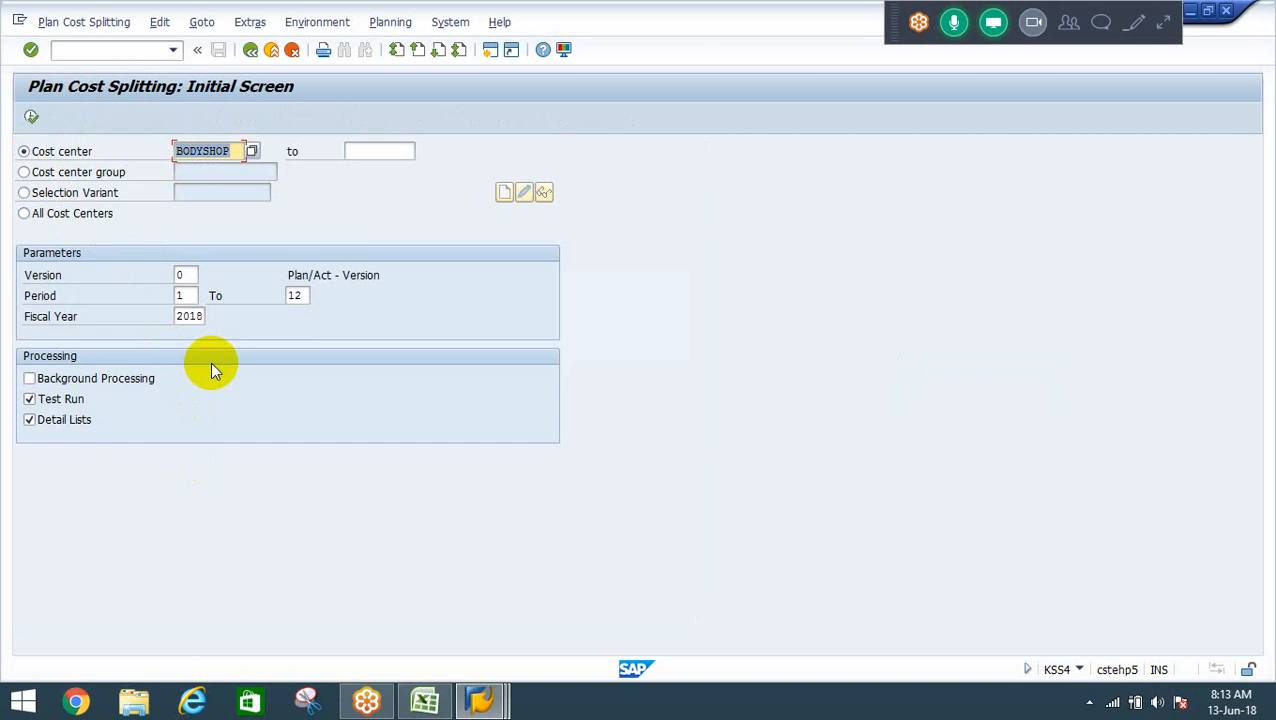
click(57, 403)
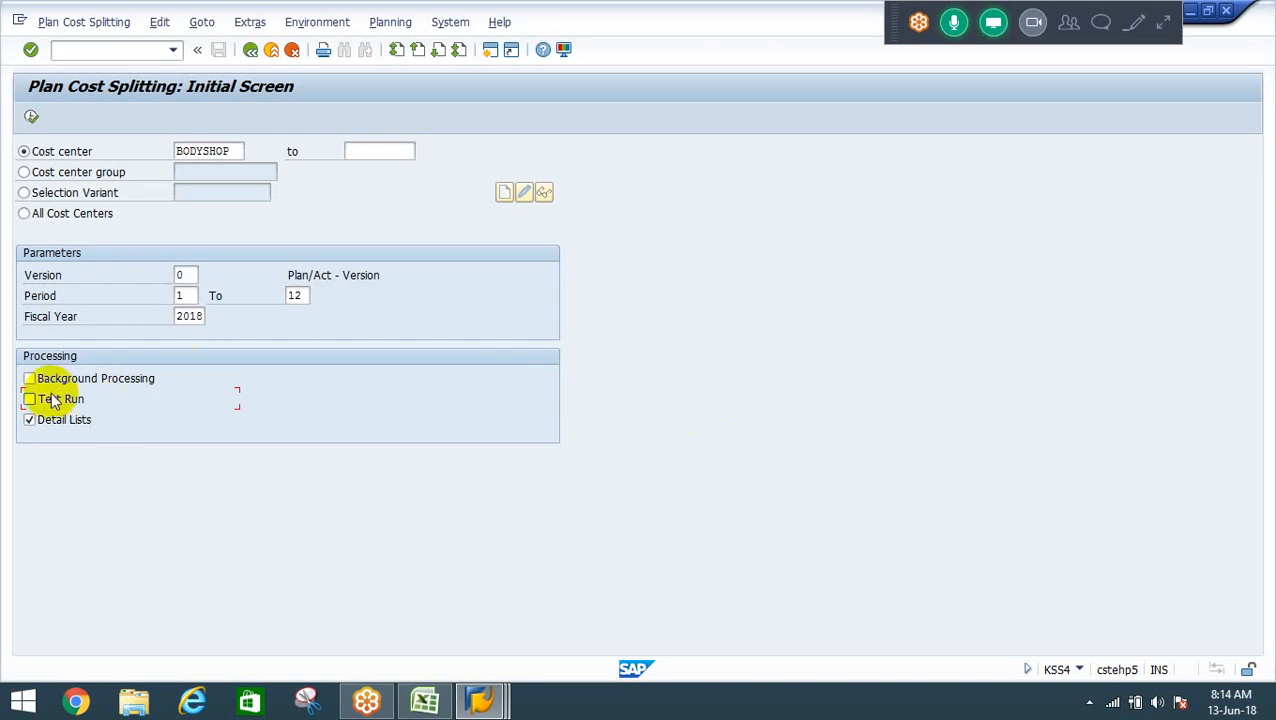
click(31, 118)
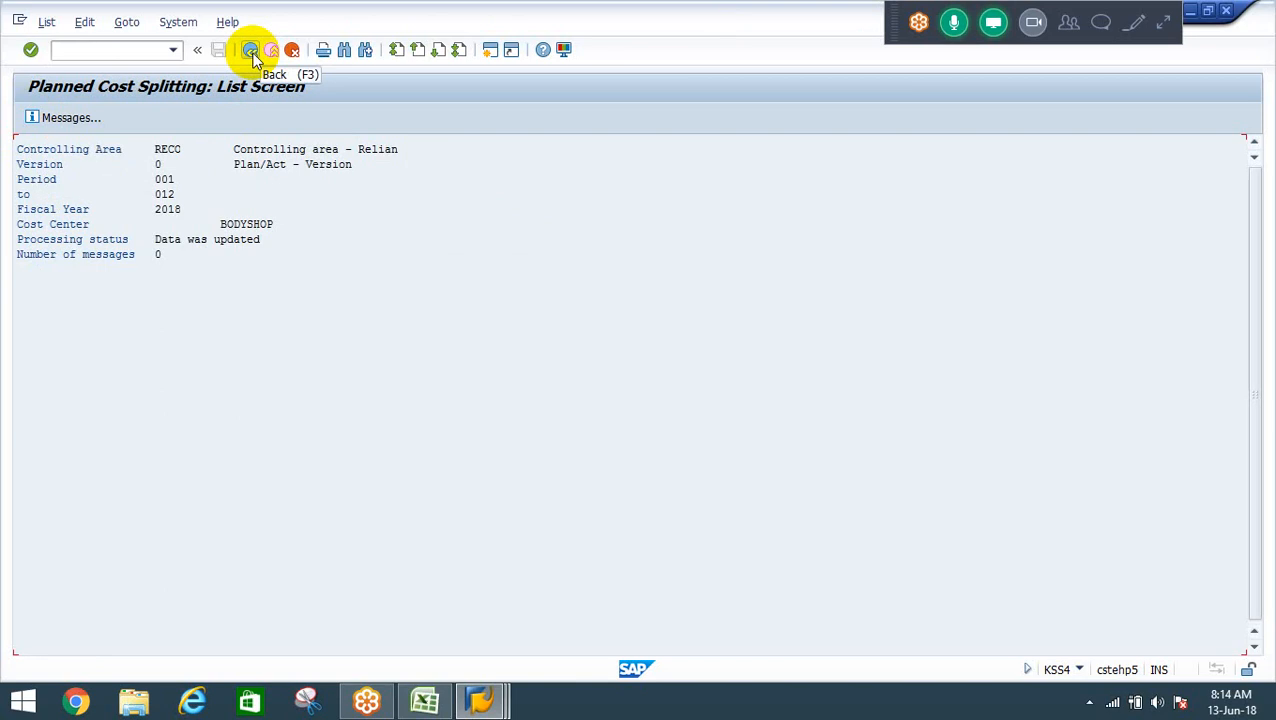
Run the plan cost splitting for BODYSHOP once more and return to SAP Easy Access.
click(251, 52)
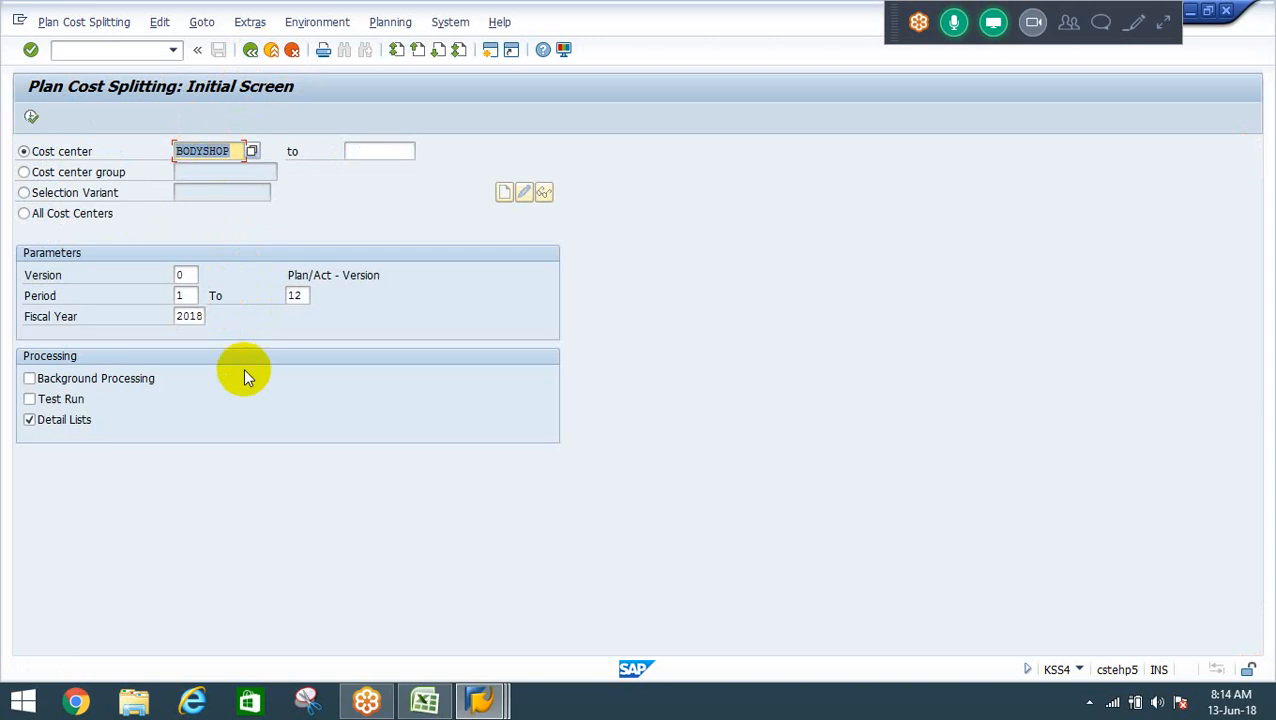
click(31, 118)
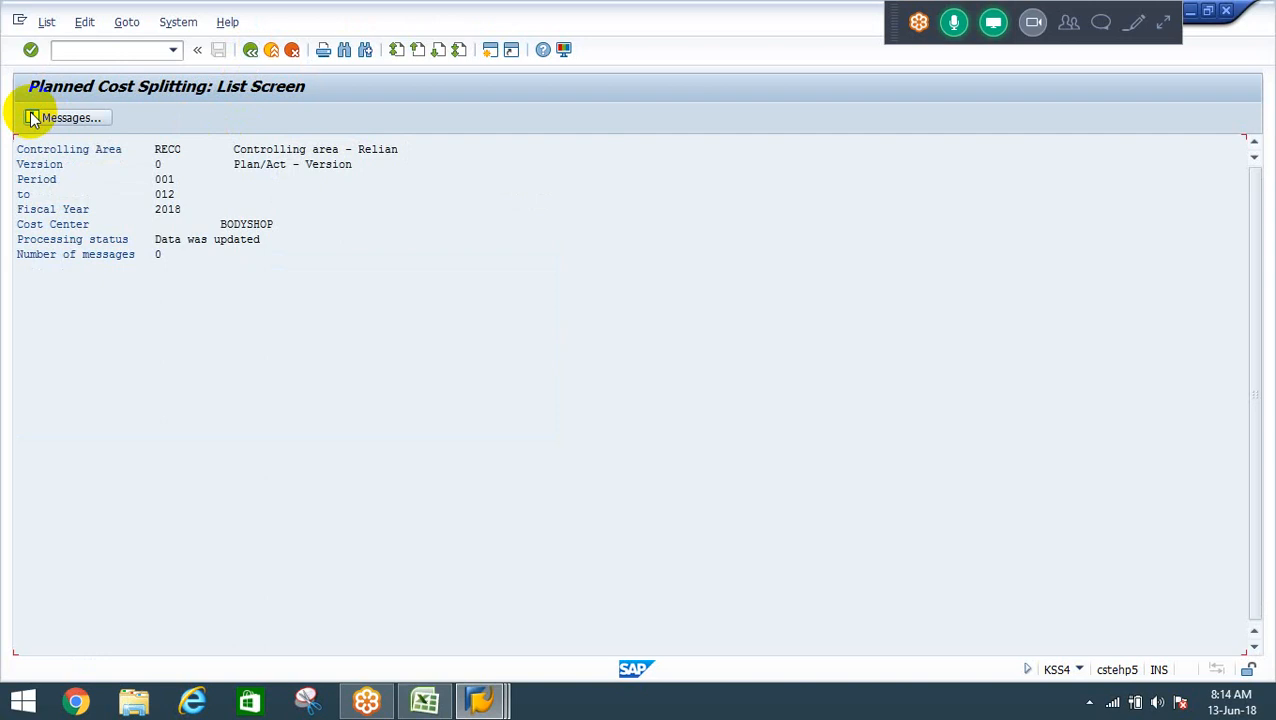
click(251, 52)
click(251, 52)
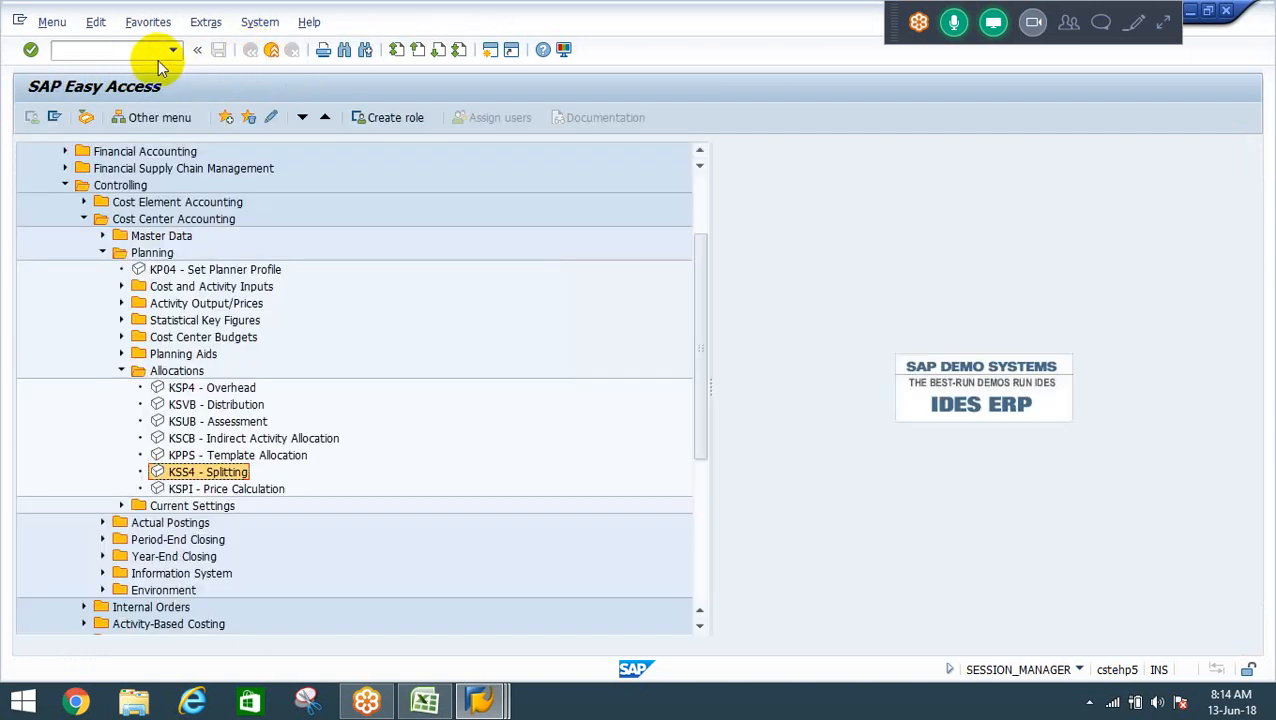
Check actual cost splitting (KSS2) for BODYSHOP in a test run for period 001 of 2018 and leave the transaction.
text(kss2)
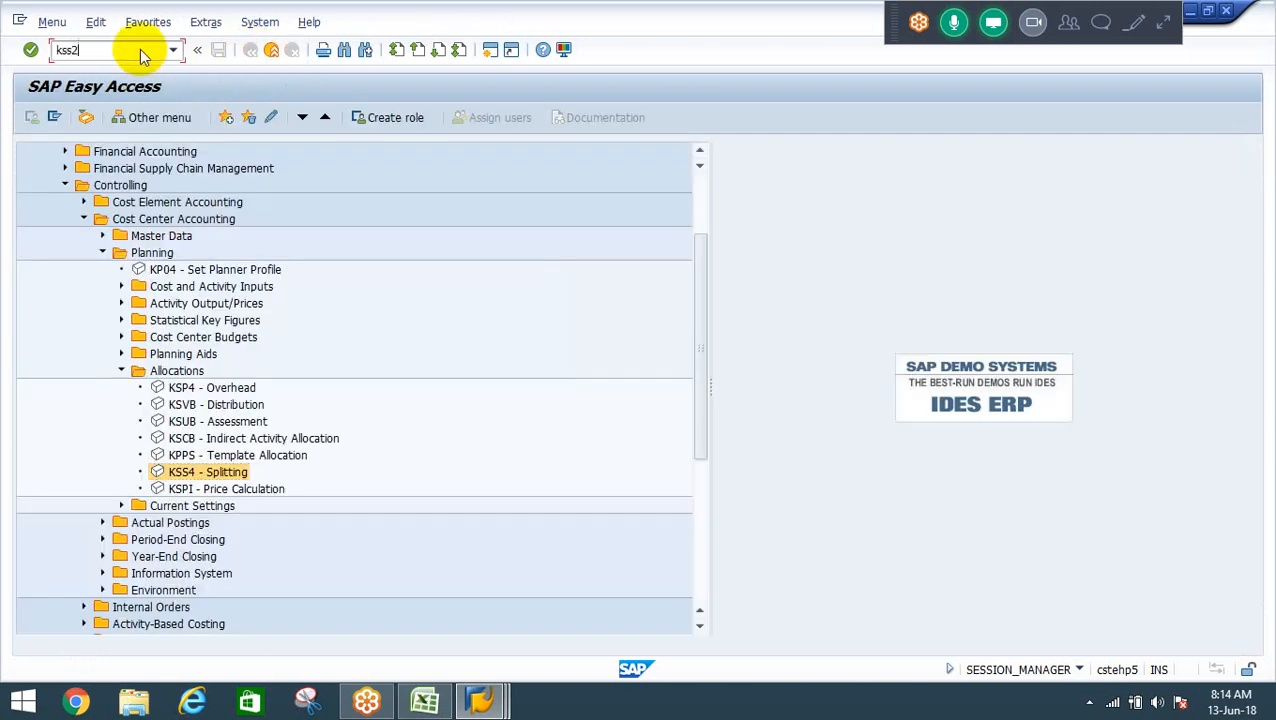
key(Return)
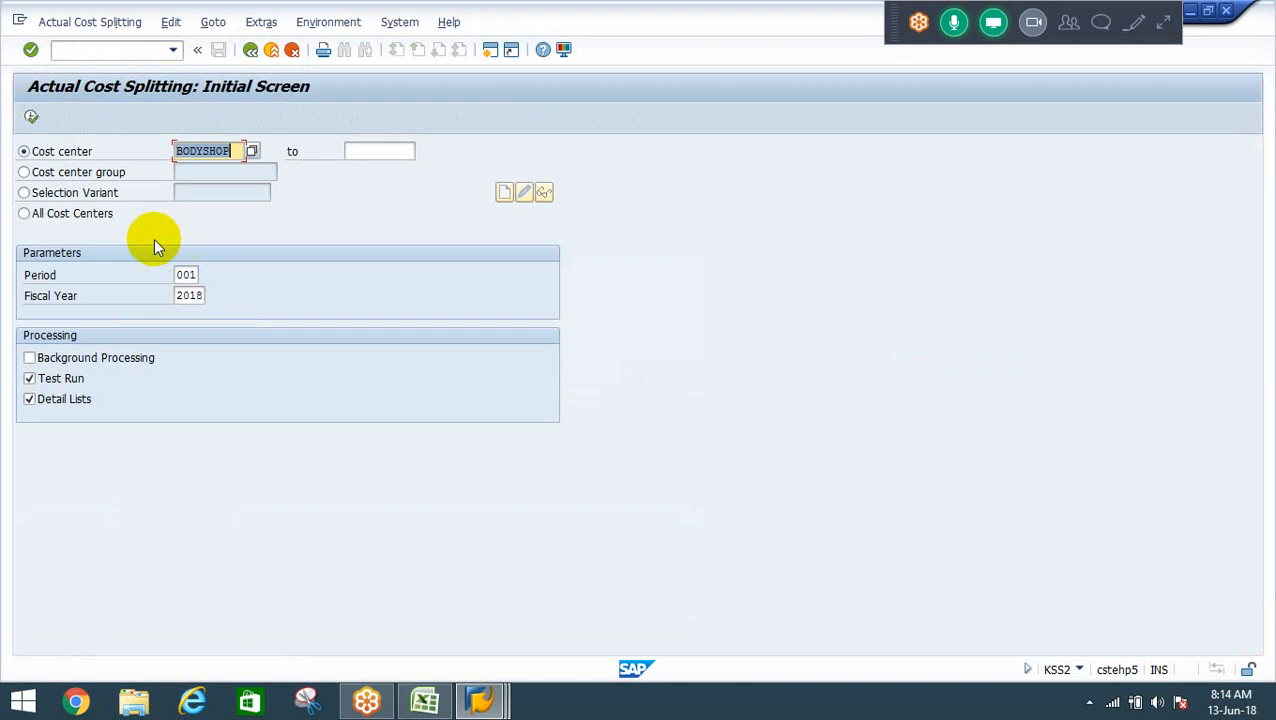
click(31, 114)
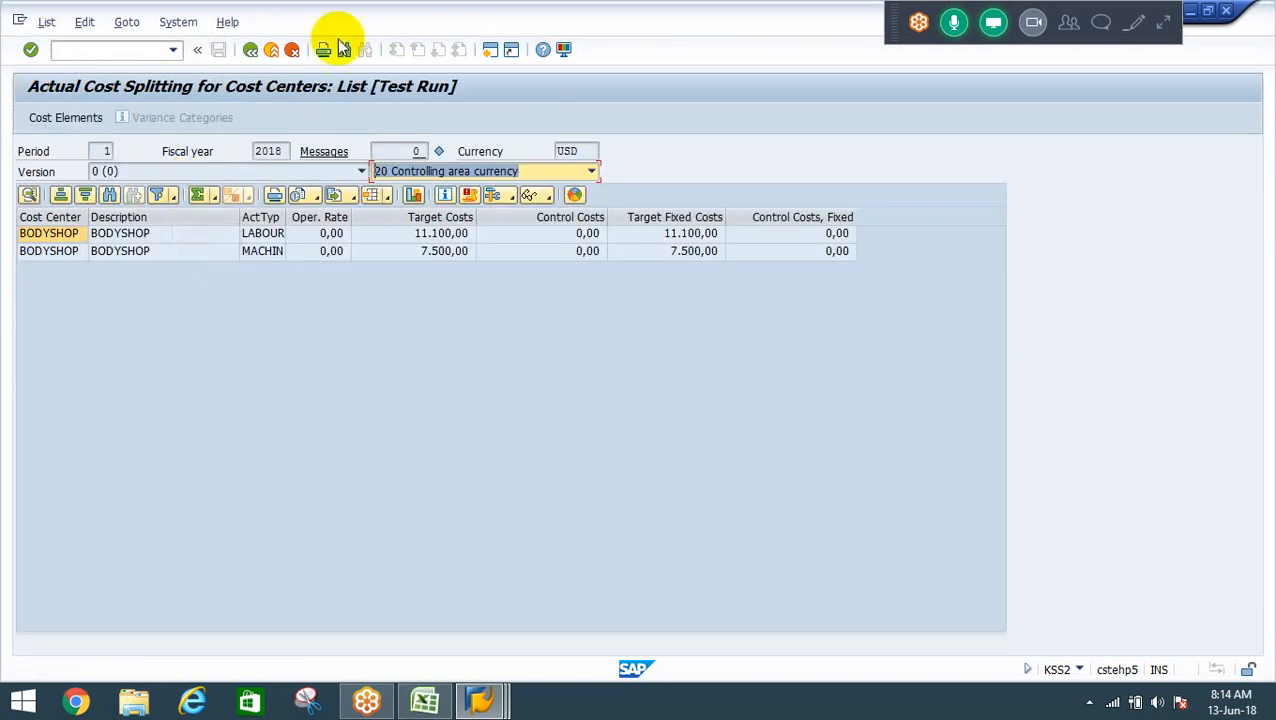
click(251, 50)
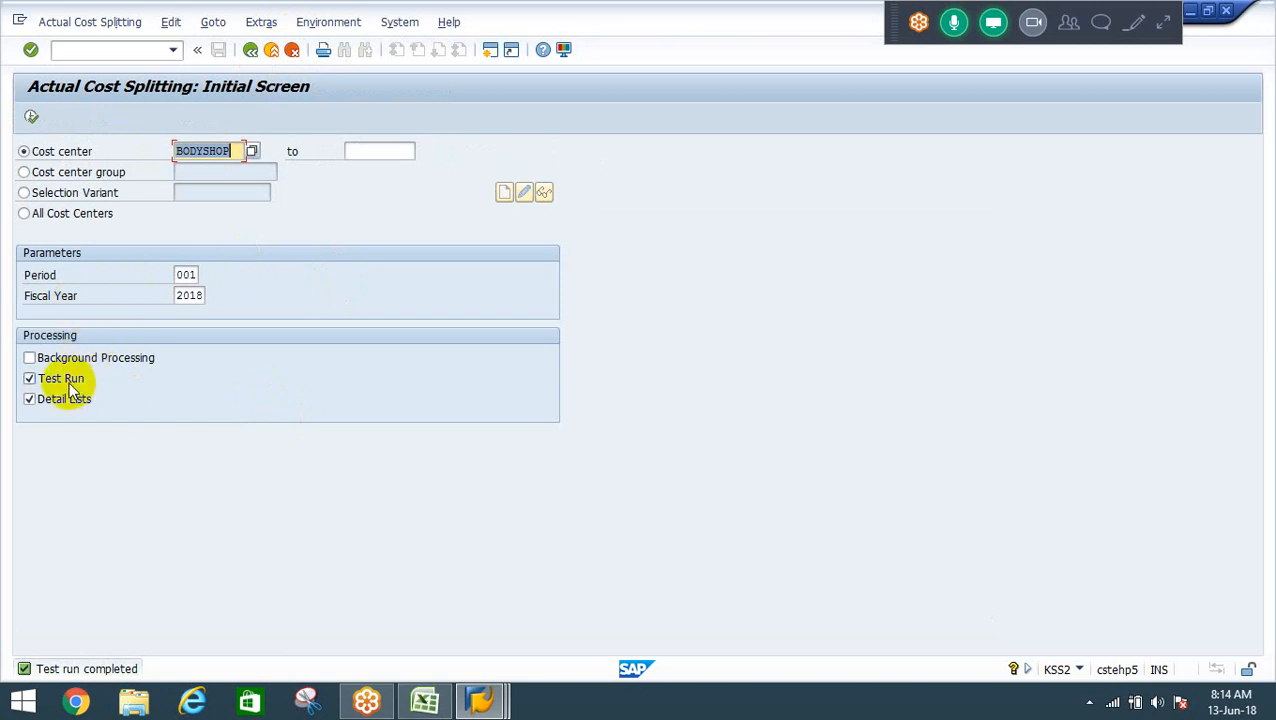
click(272, 52)
click(173, 50)
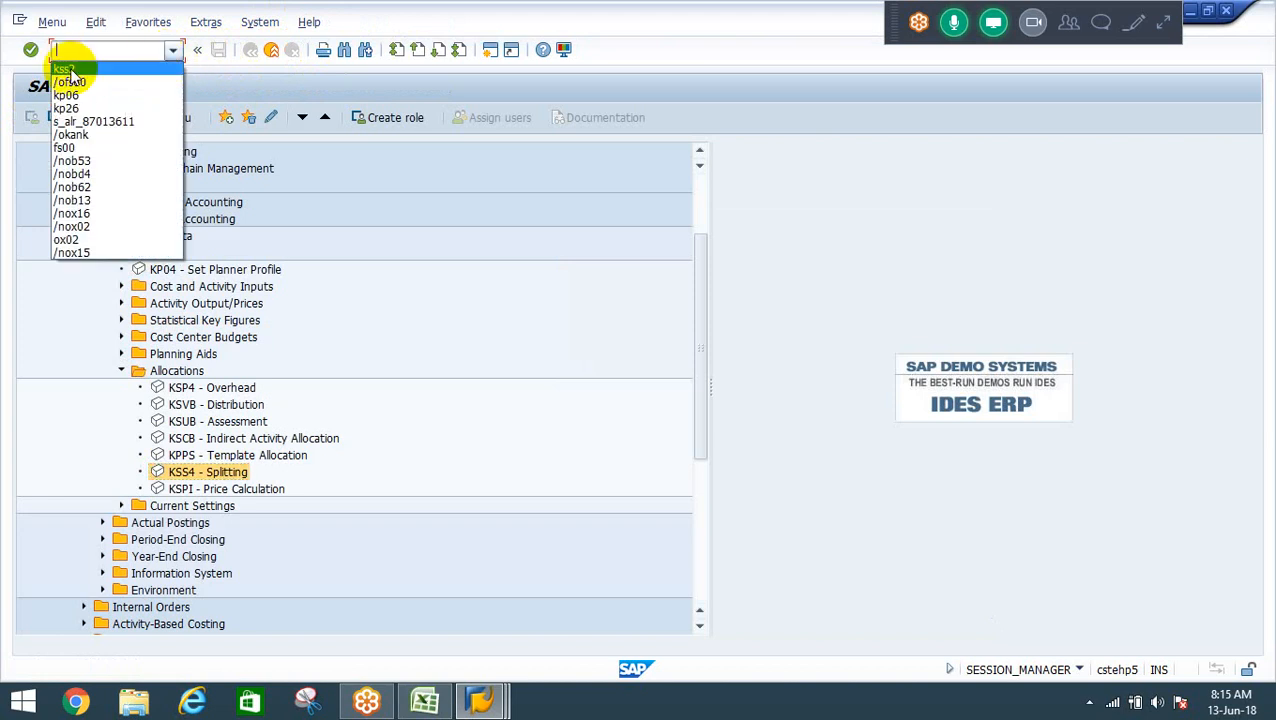
click(180, 470)
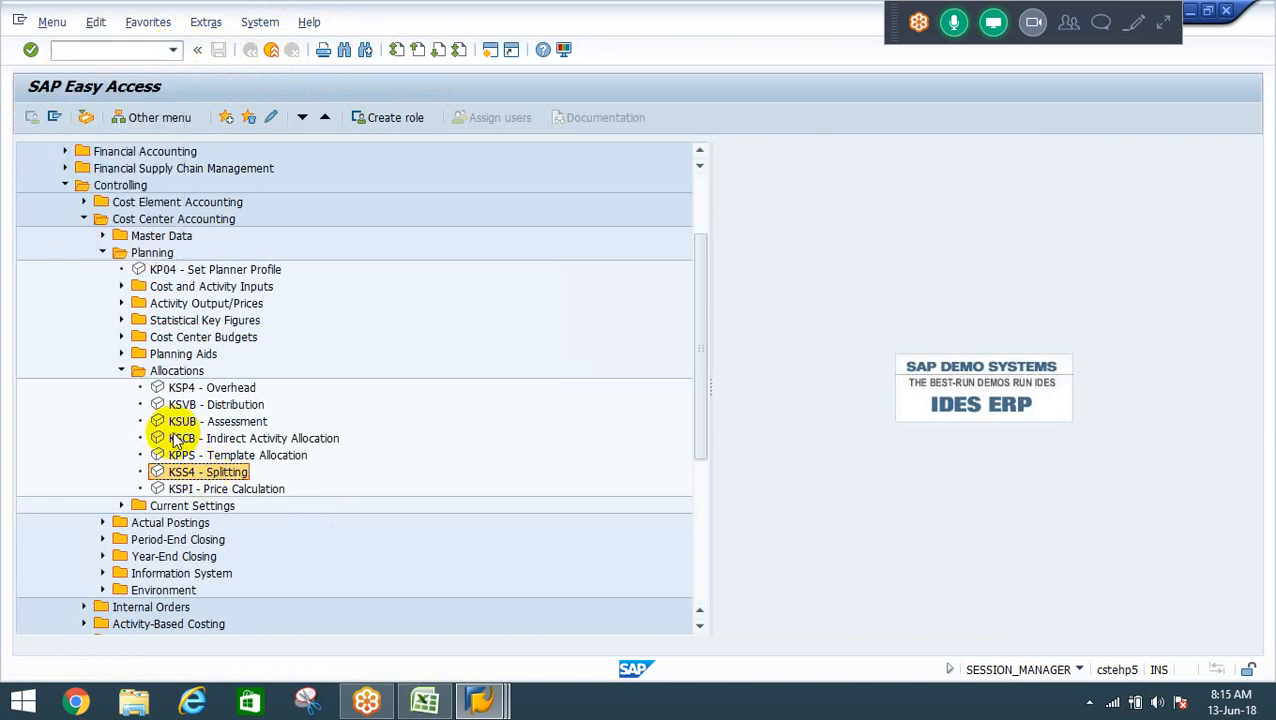
Check plan cost splitting (KSS4) for BODYSHOP in a test run, version 0, periods 1 to 12 of 2018, and return to SAP Easy Access.
double_click(188, 470)
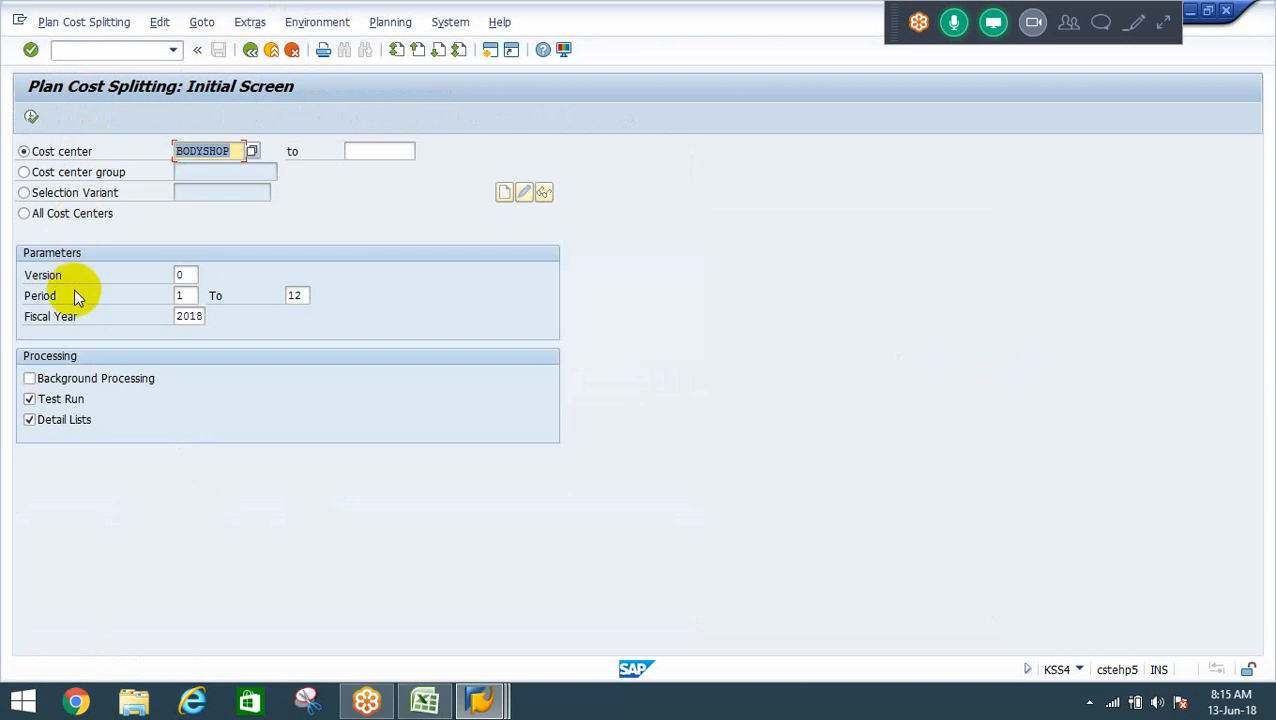
click(30, 118)
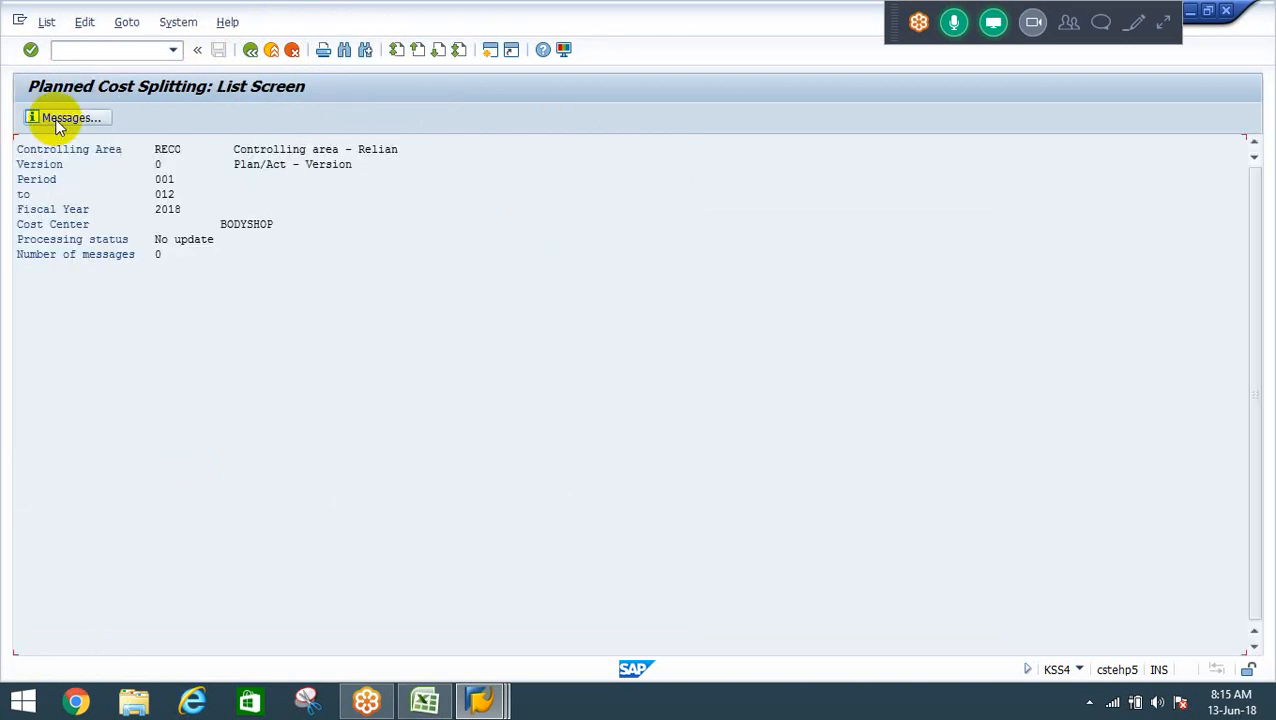
click(251, 50)
click(251, 50)
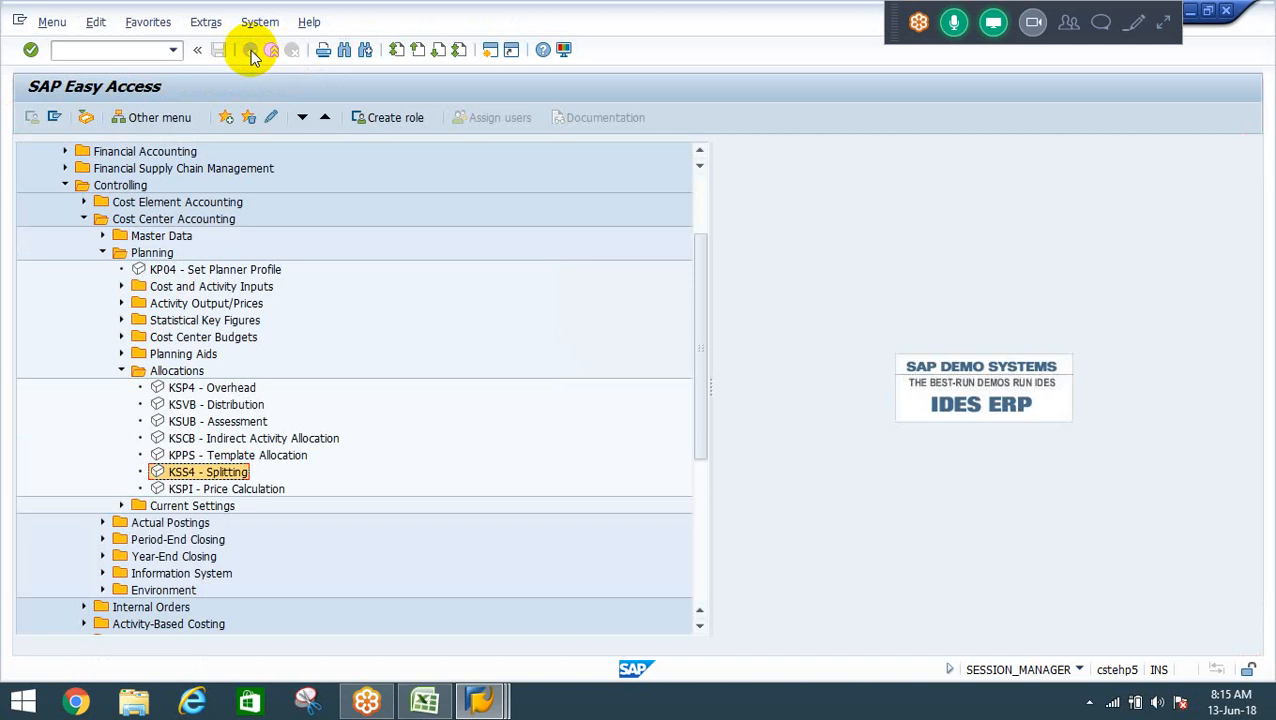
Run actual cost splitting (KSS2) for BODYSHOP, period 001 of 2018, with the test run turned off, and leave the transaction.
click(172, 50)
click(70, 63)
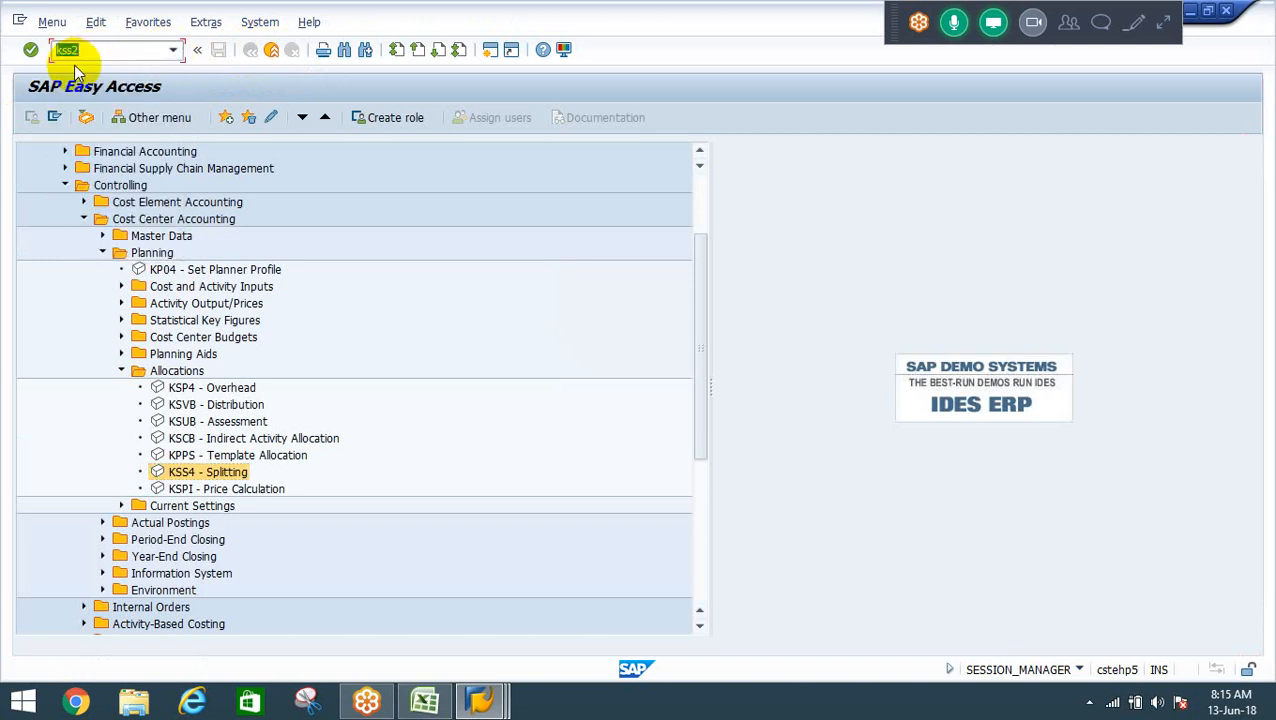
key(Return)
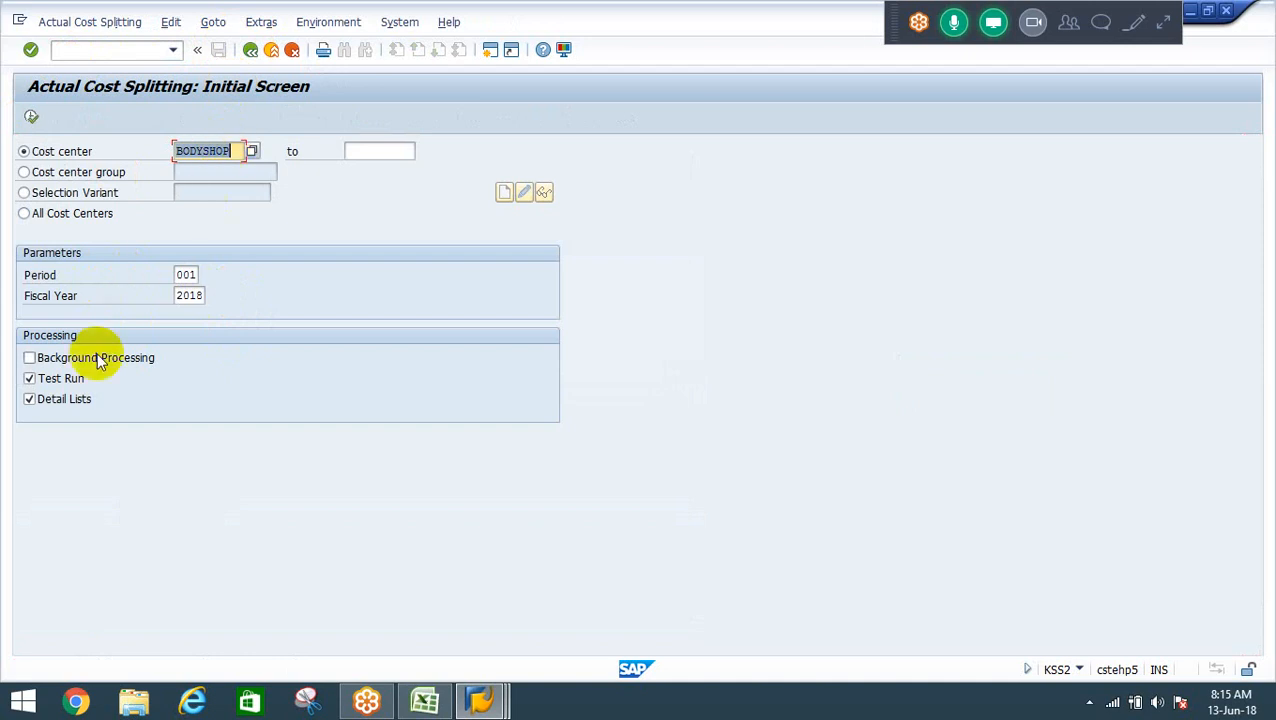
click(38, 378)
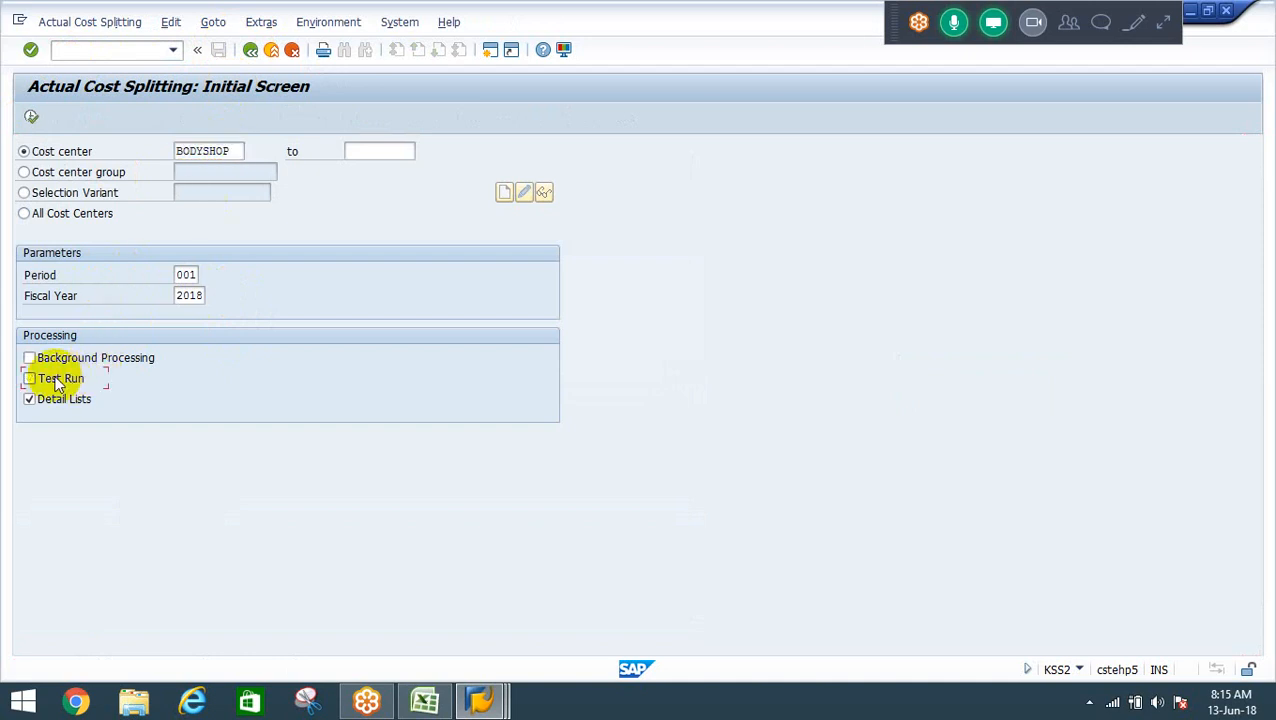
click(32, 118)
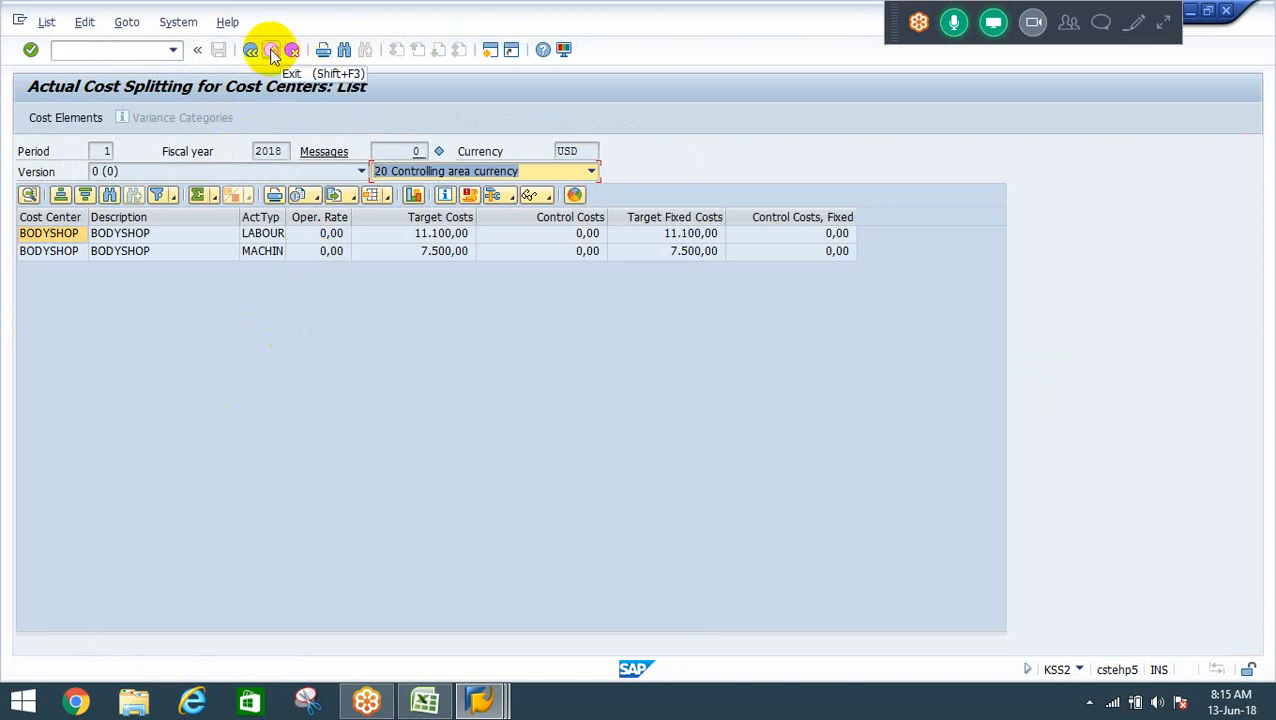
click(270, 52)
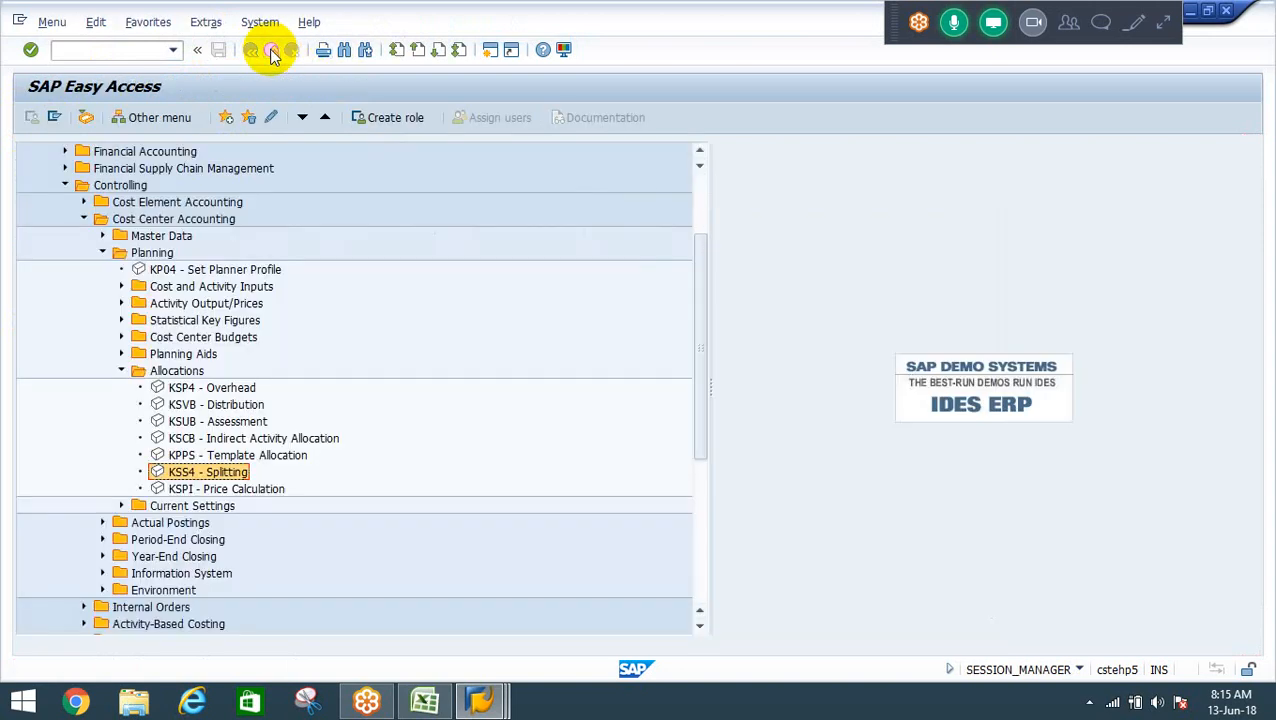
Repeat the KSS4 plan cost splitting test run for BODYSHOP twice, returning to SAP Easy Access after each run.
double_click(192, 471)
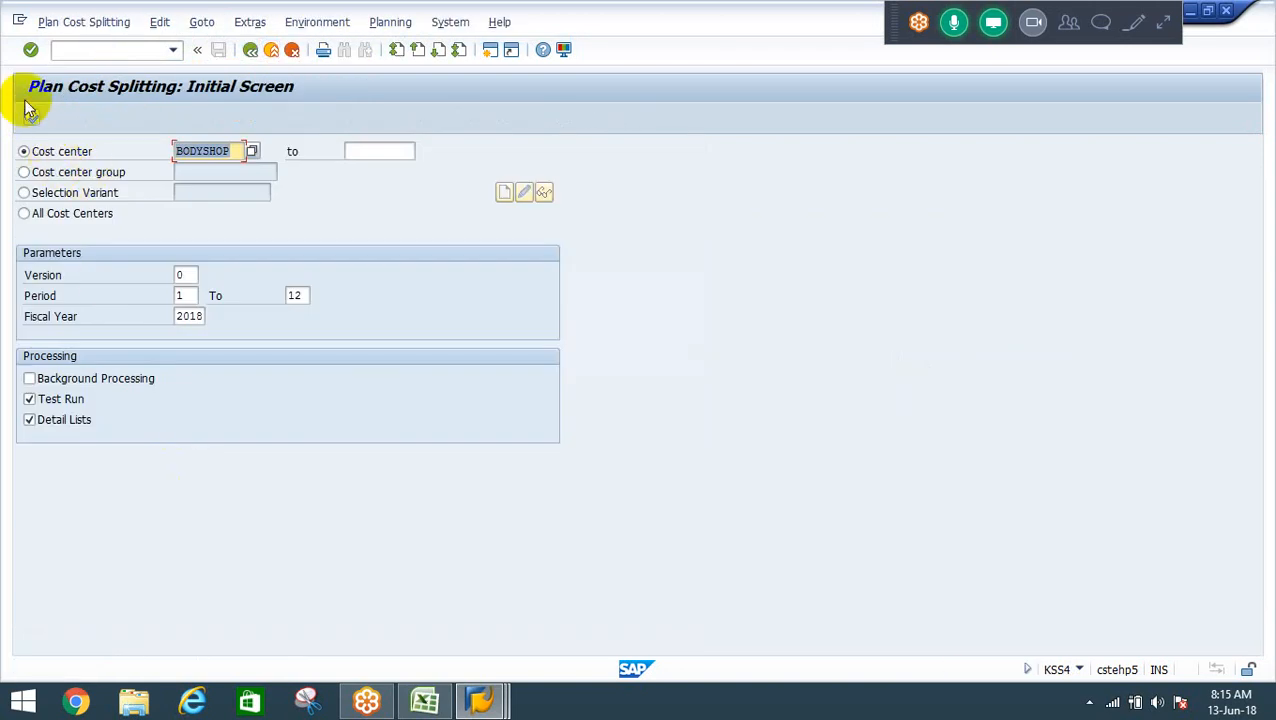
key(F8)
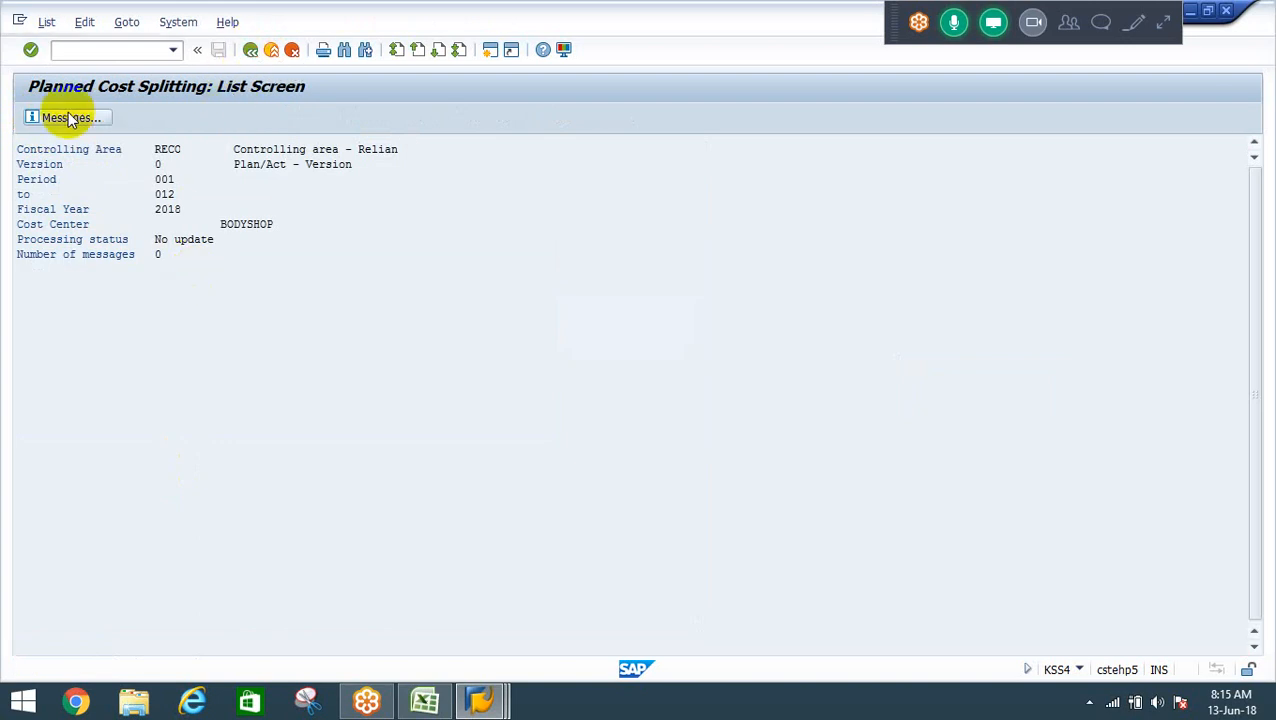
click(251, 49)
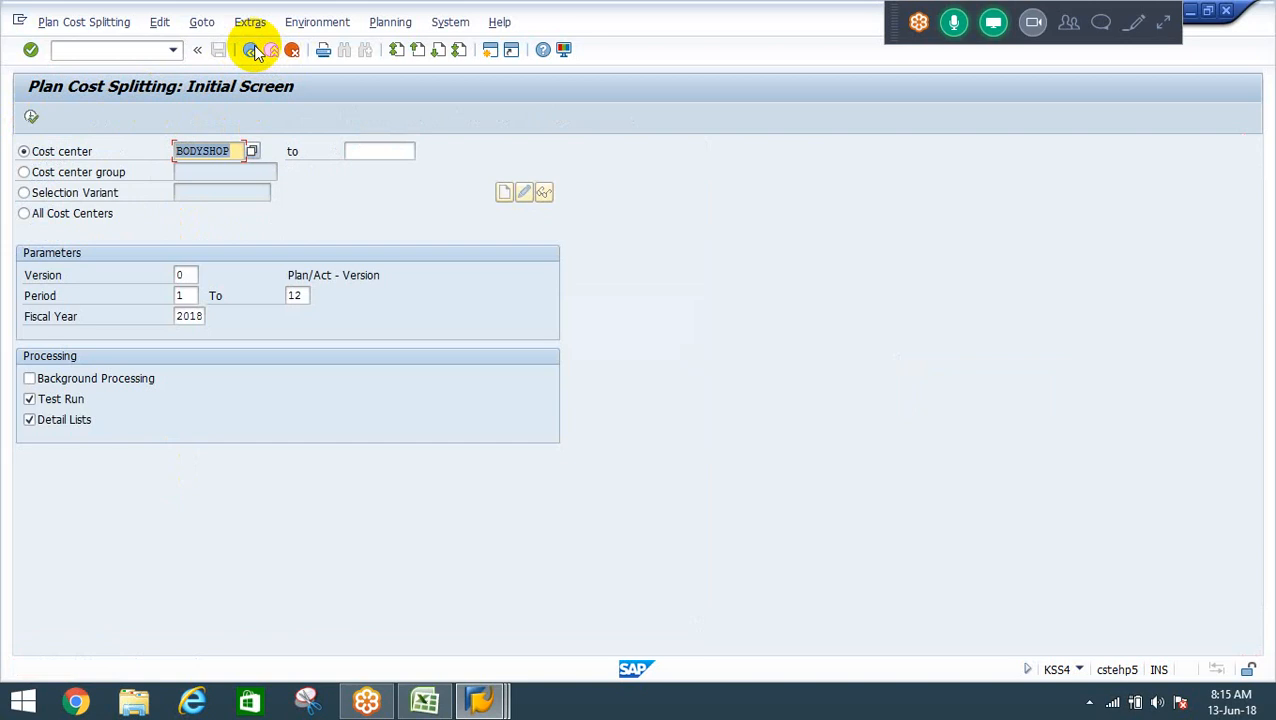
click(252, 50)
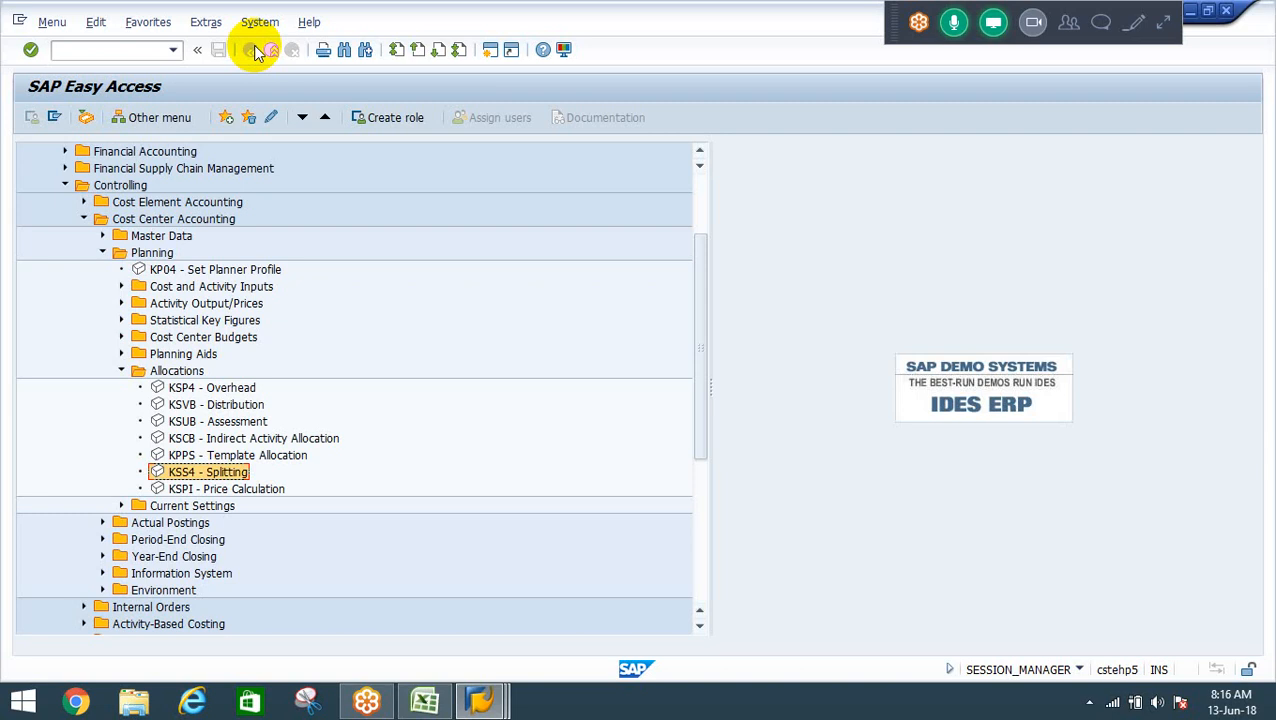
double_click(203, 474)
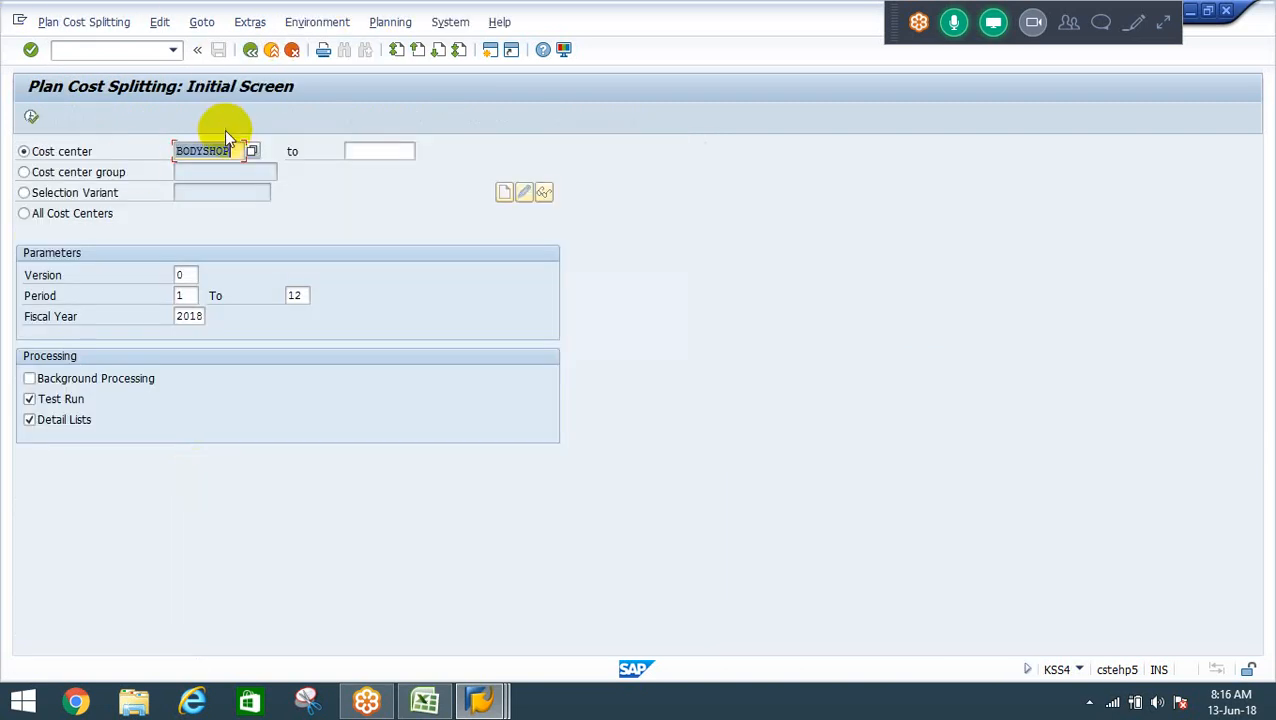
click(32, 118)
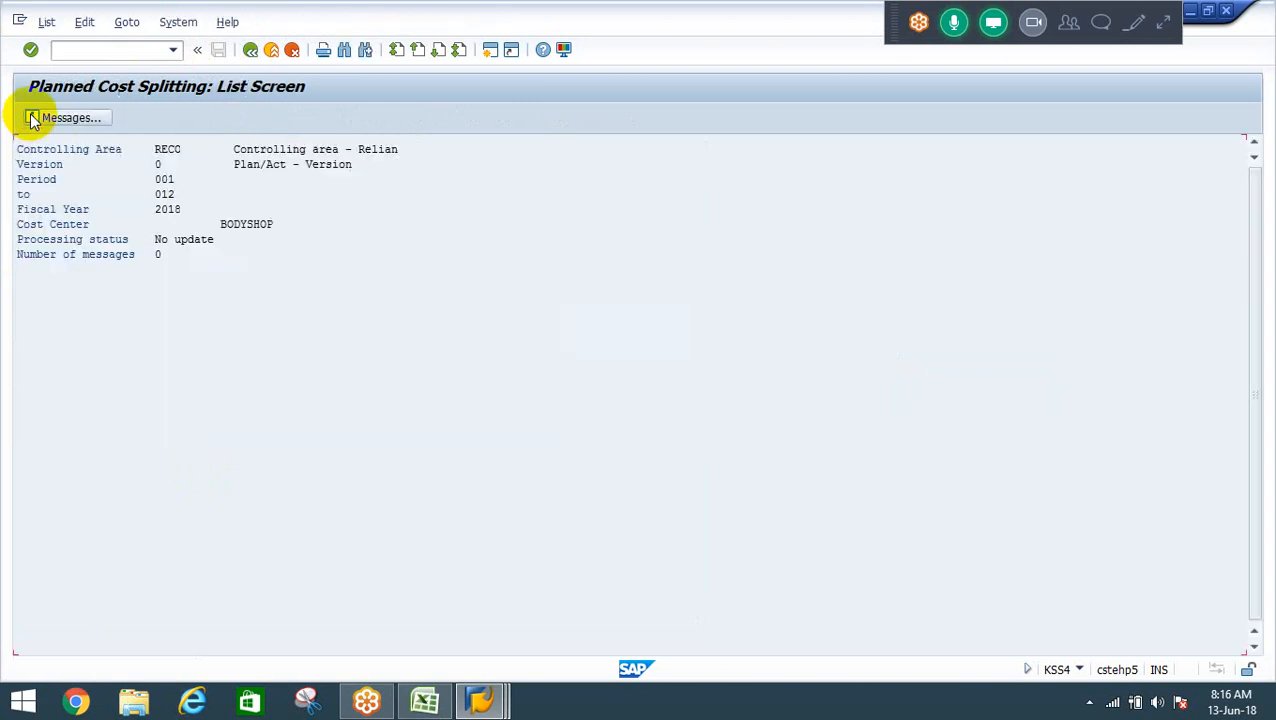
click(251, 50)
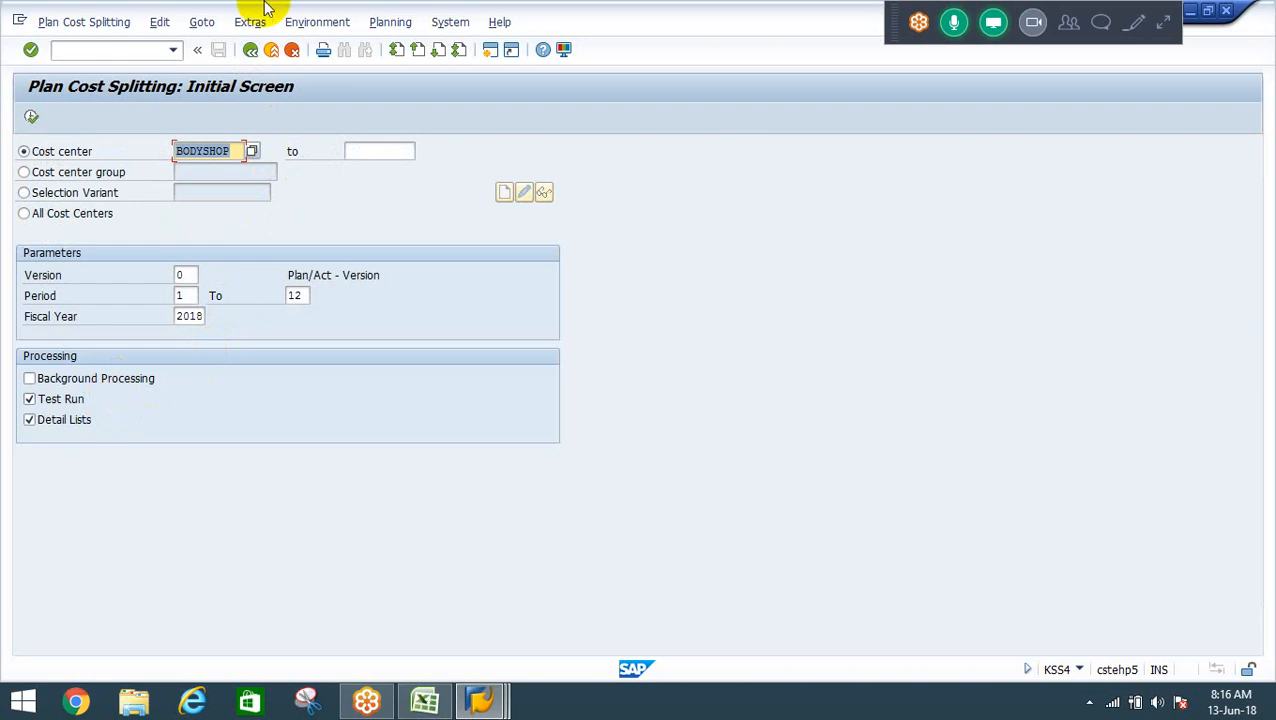
click(251, 50)
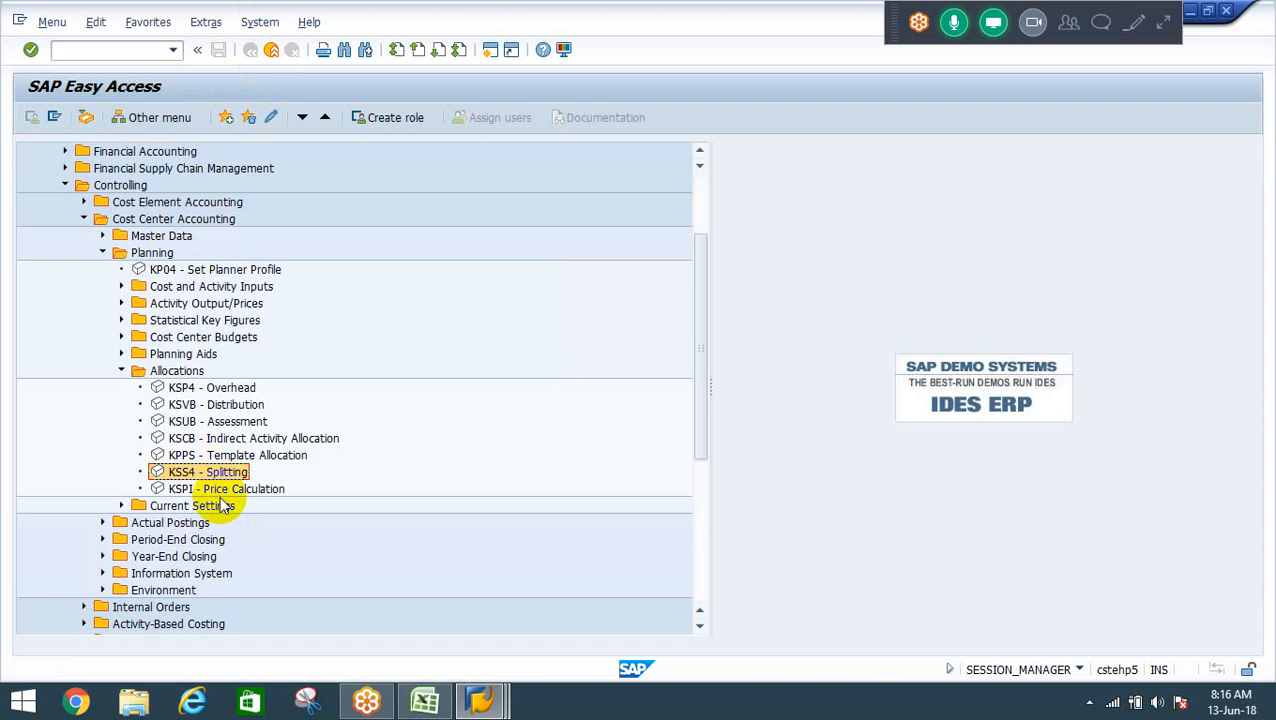
Run KSS2 actual cost splitting again for BODYSHOP, period 001 of 2018, with detail lists on and the test run off.
click(173, 50)
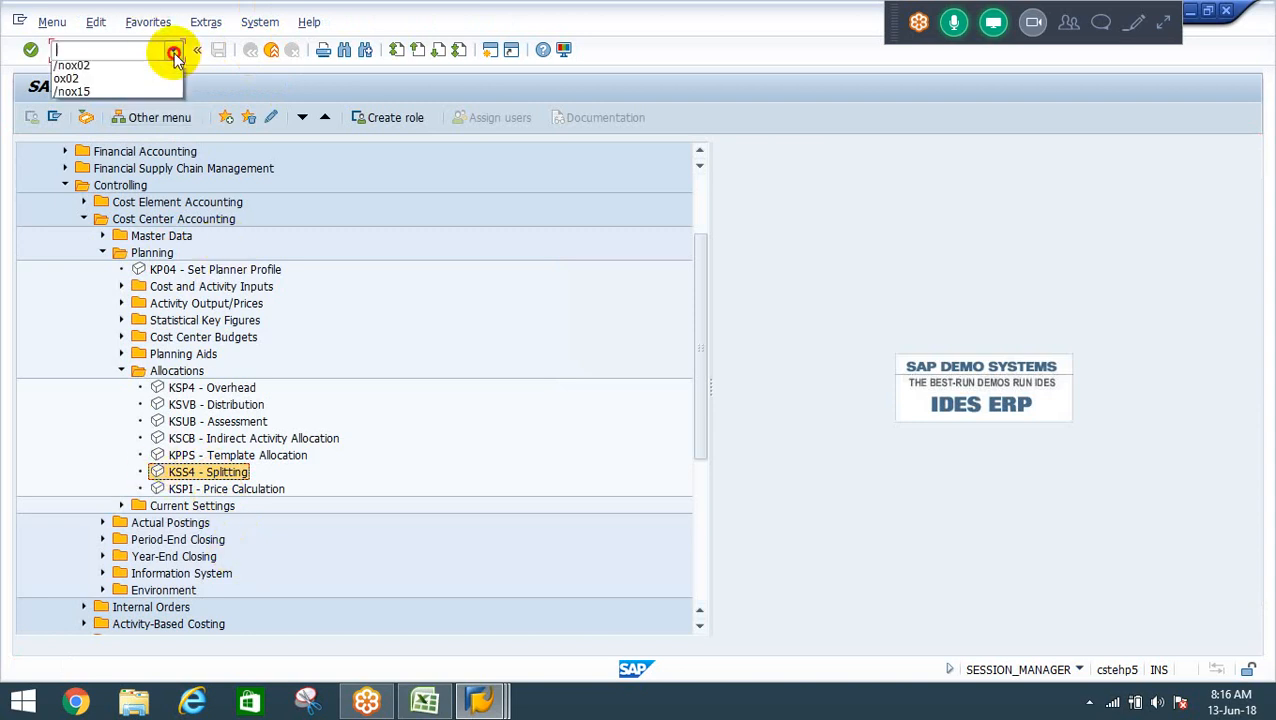
click(75, 71)
text(')
key(Return)
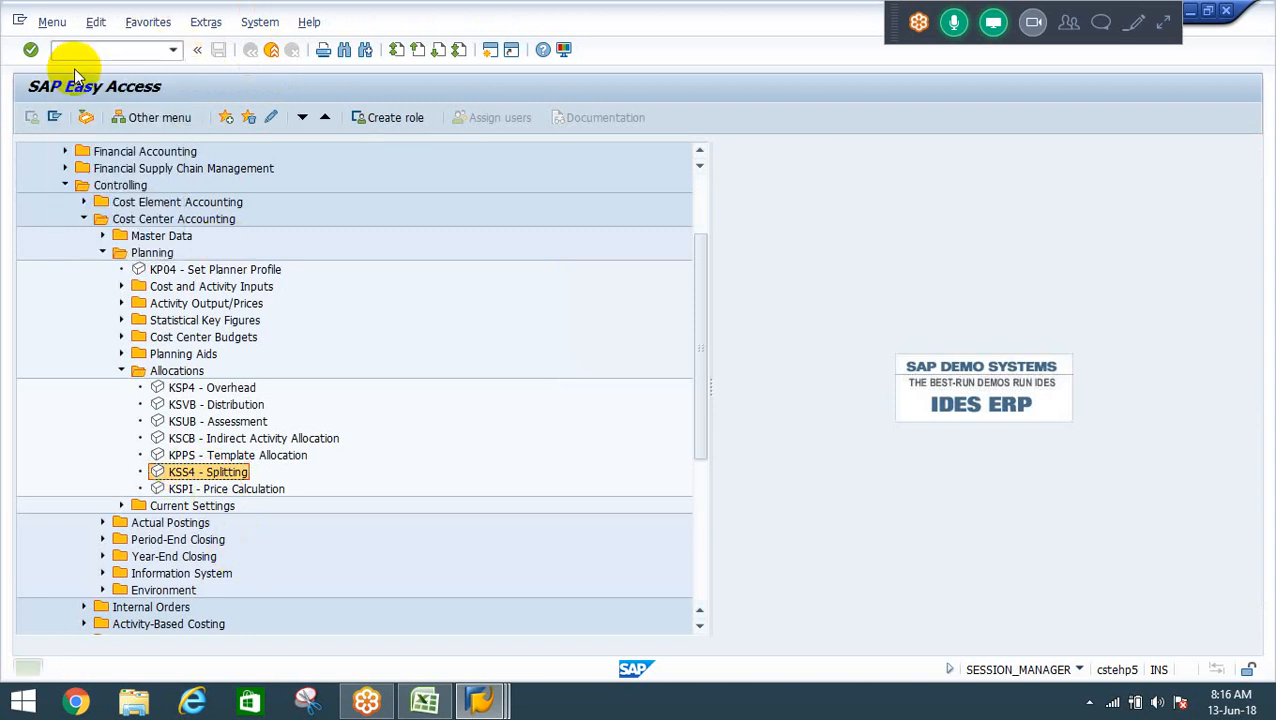
click(62, 52)
text(kss2)
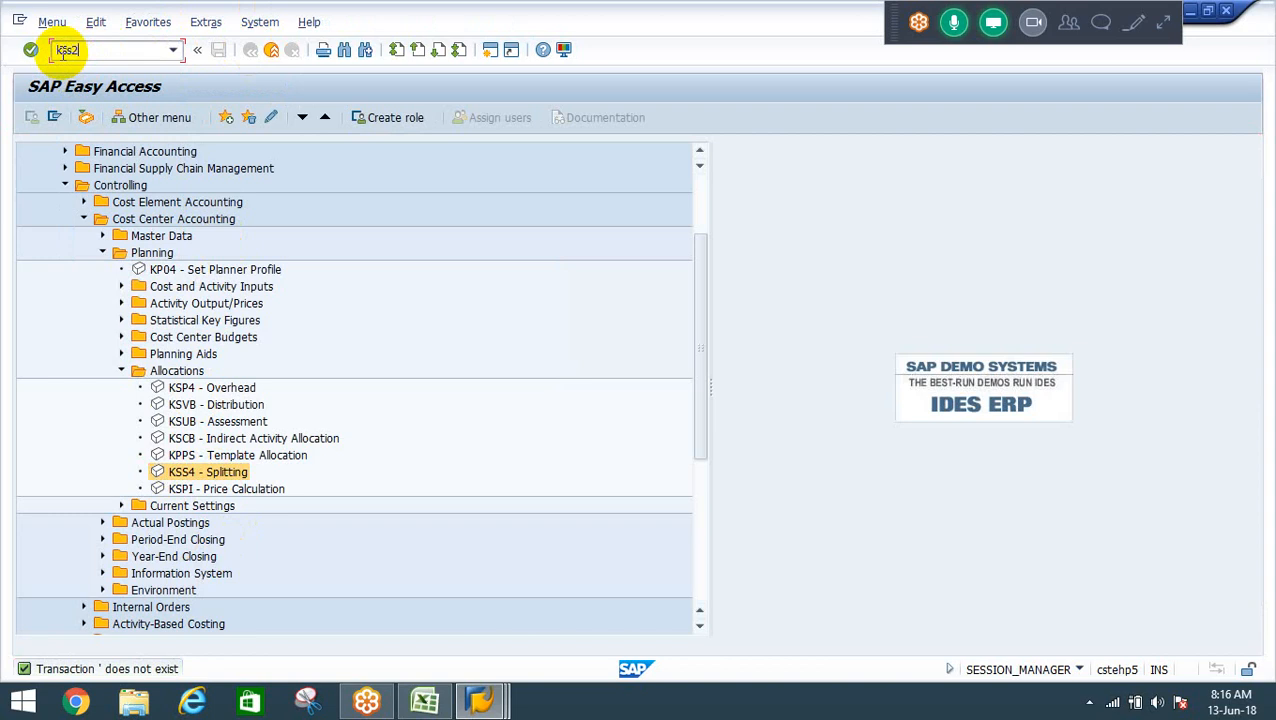
key(Return)
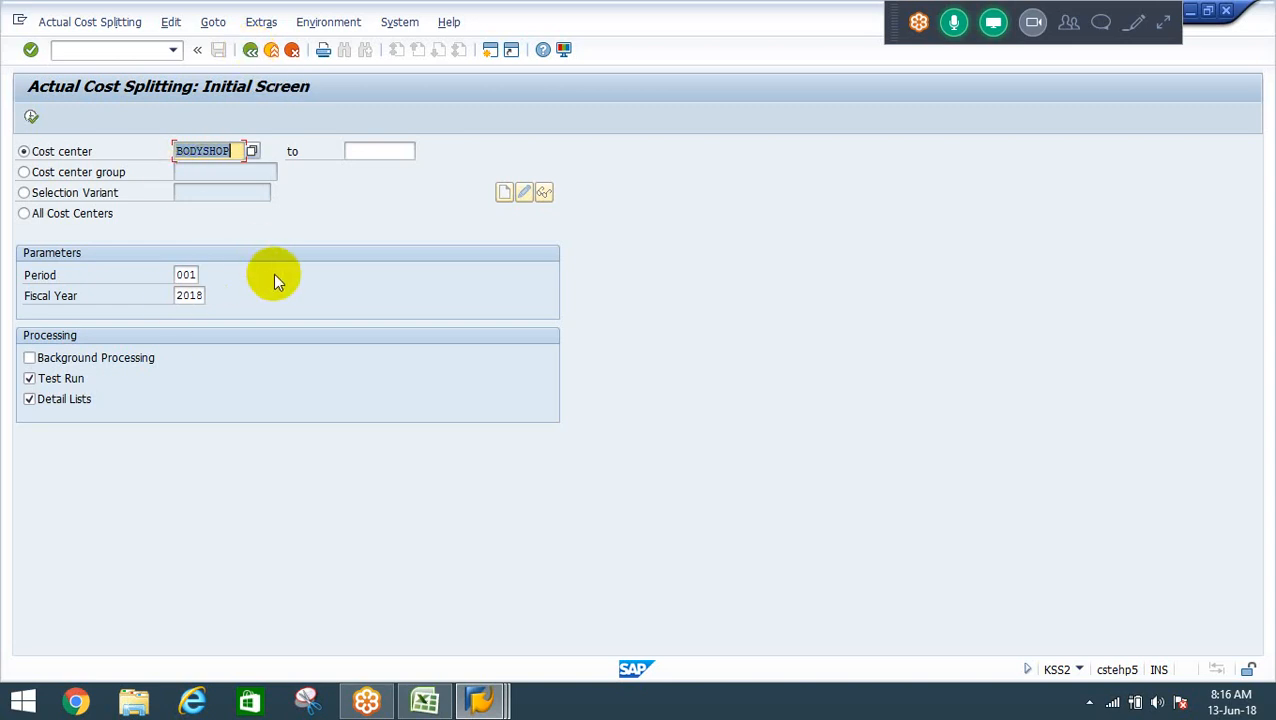
click(68, 386)
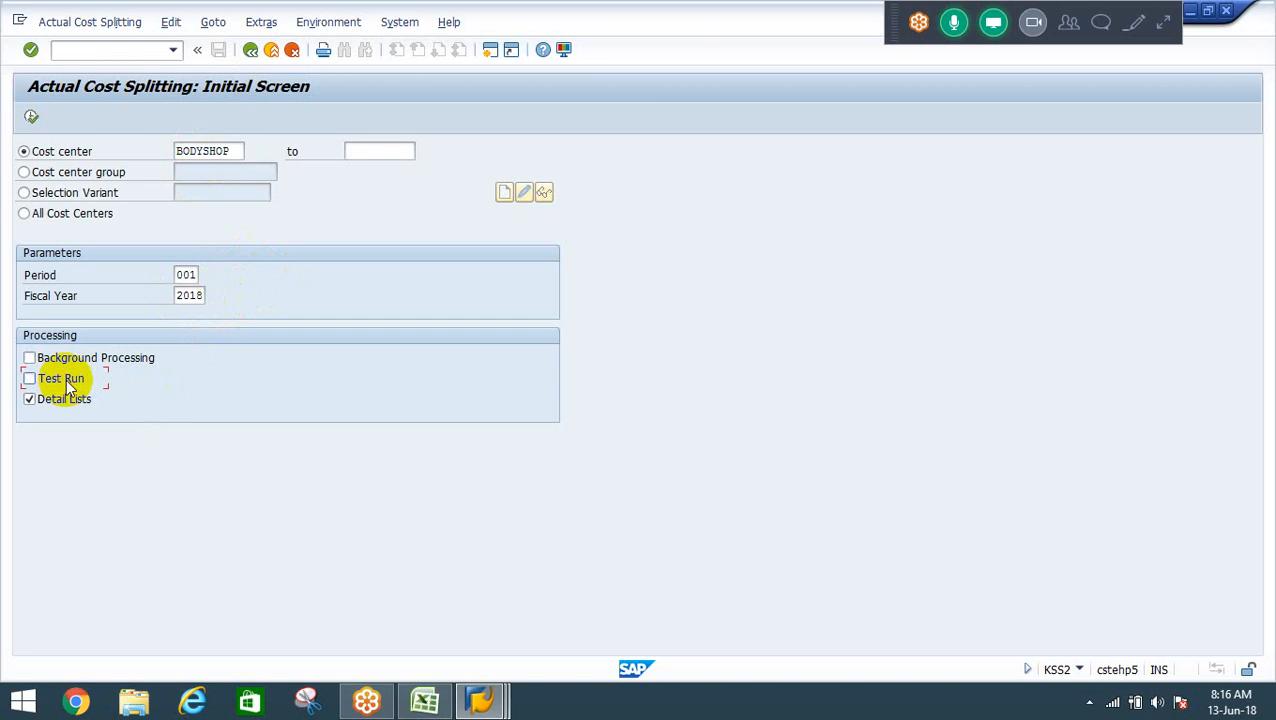
click(32, 117)
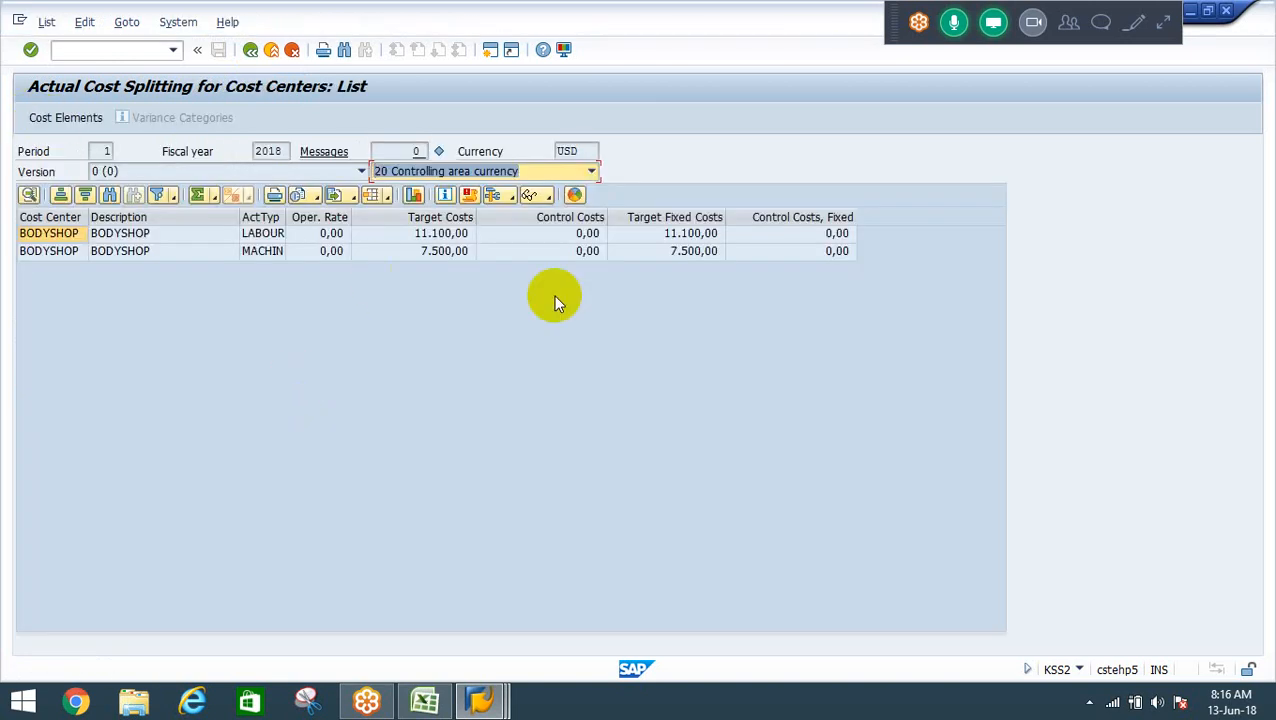
Examine the target costs of LABOUR and MACHIN in the actual cost splitting list and return to SAP Easy Access.
click(427, 238)
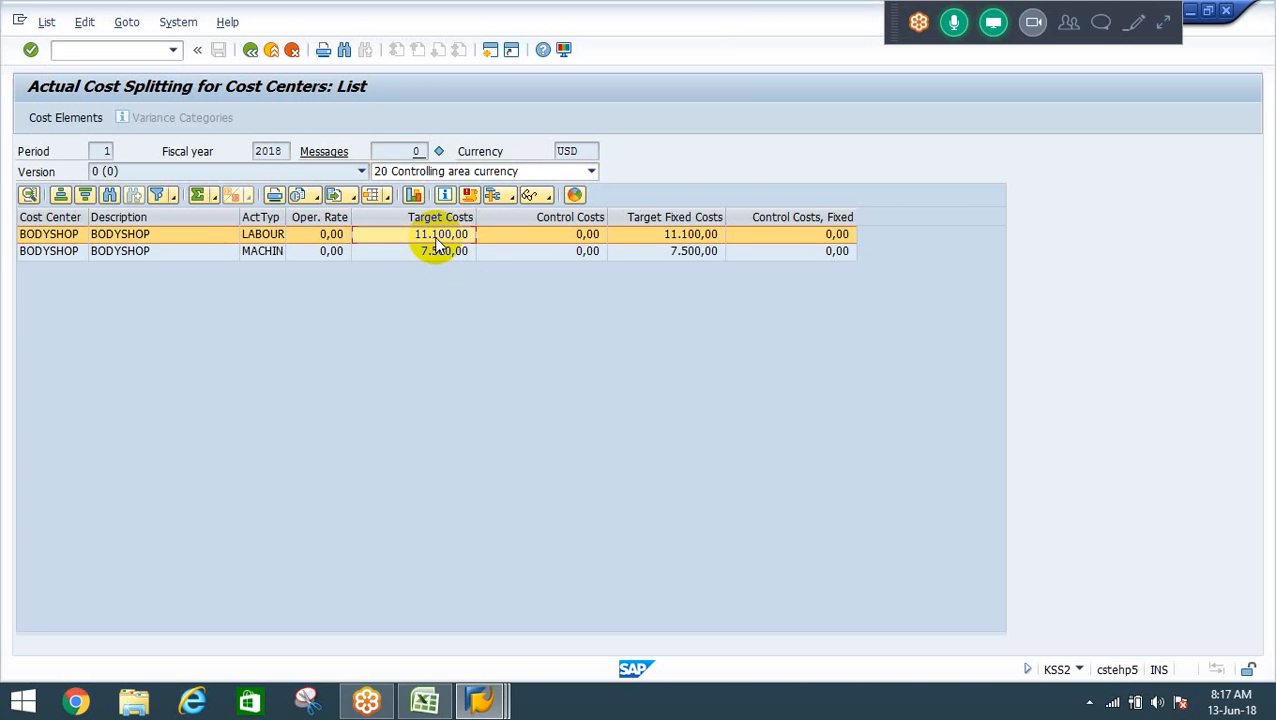
click(433, 252)
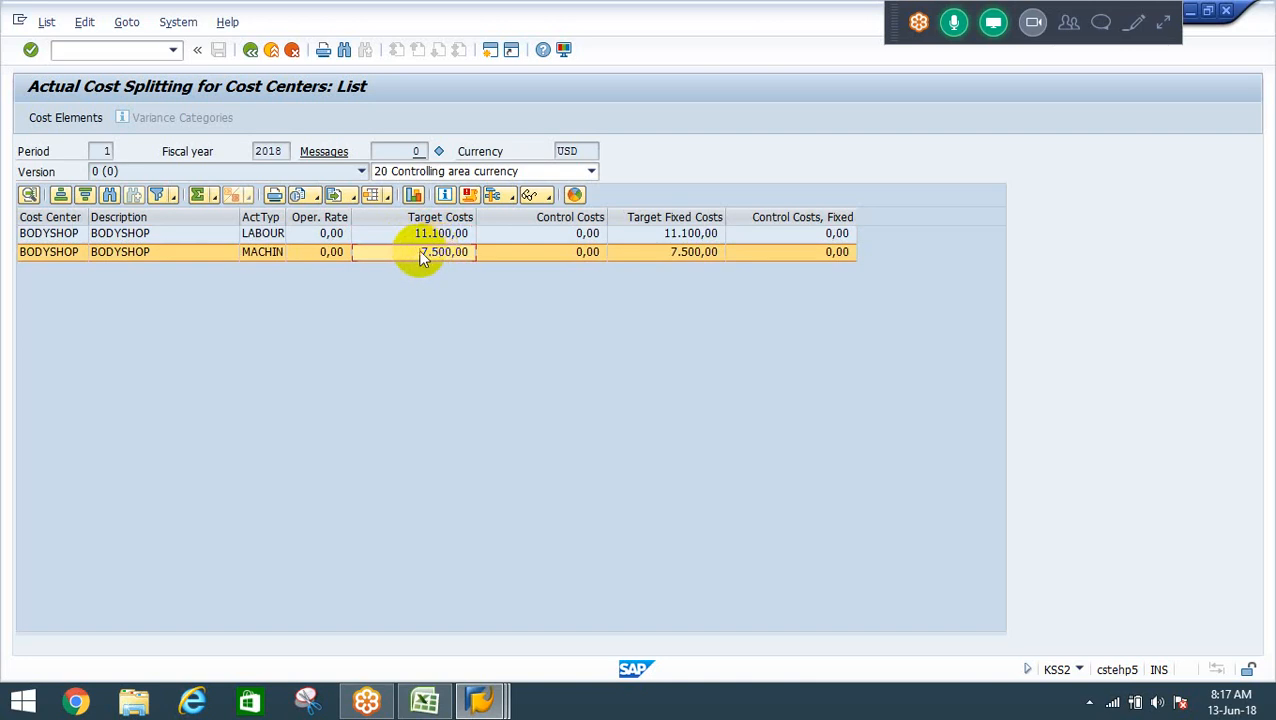
click(398, 234)
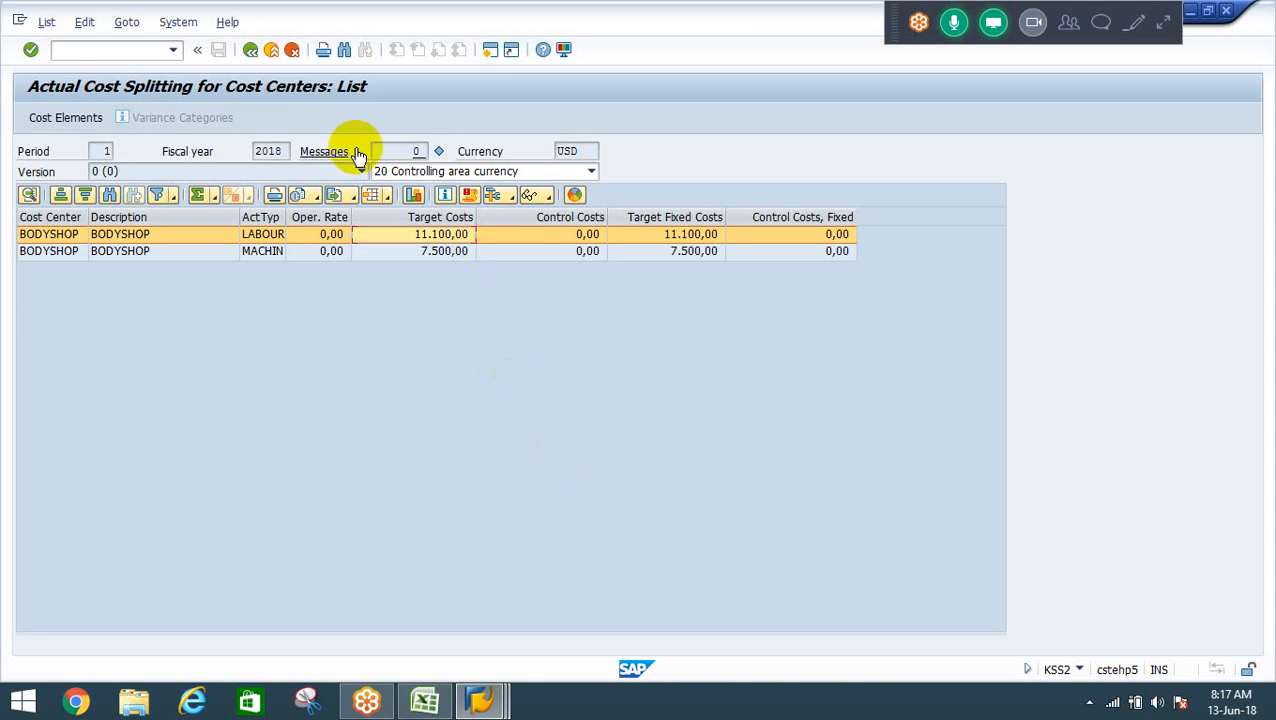
click(251, 55)
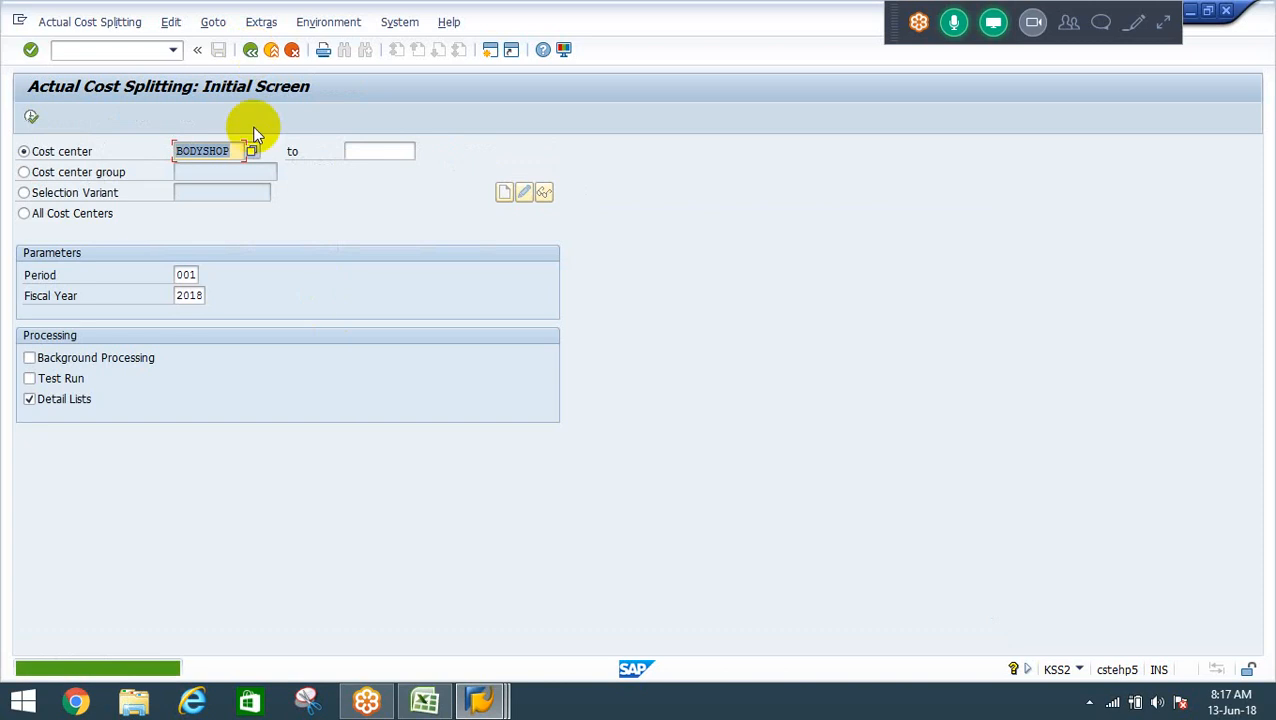
click(251, 52)
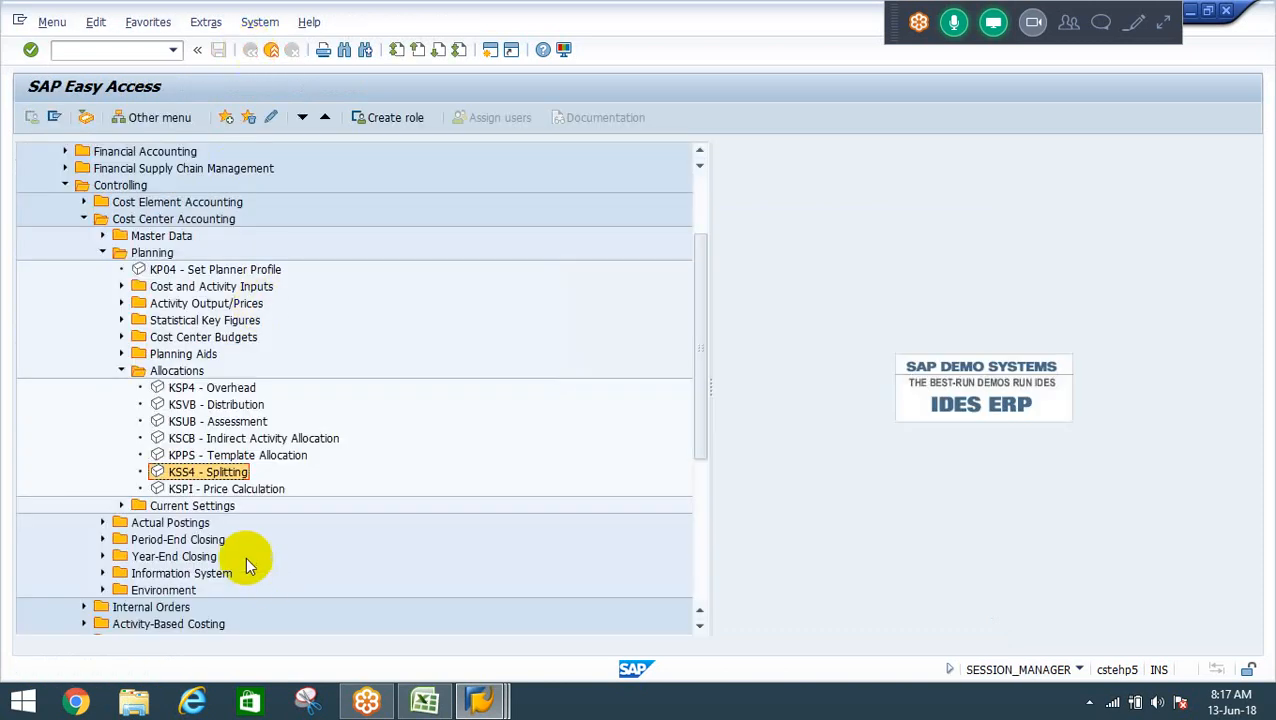
click(185, 490)
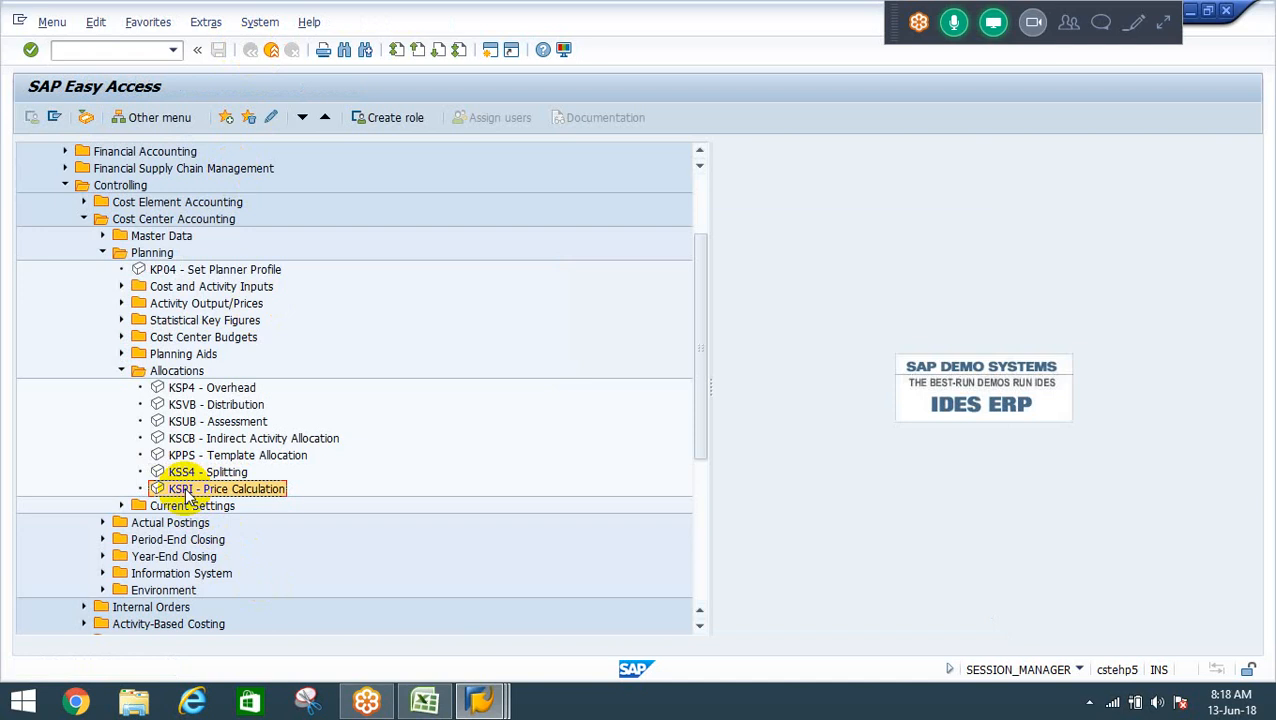
double_click(185, 490)
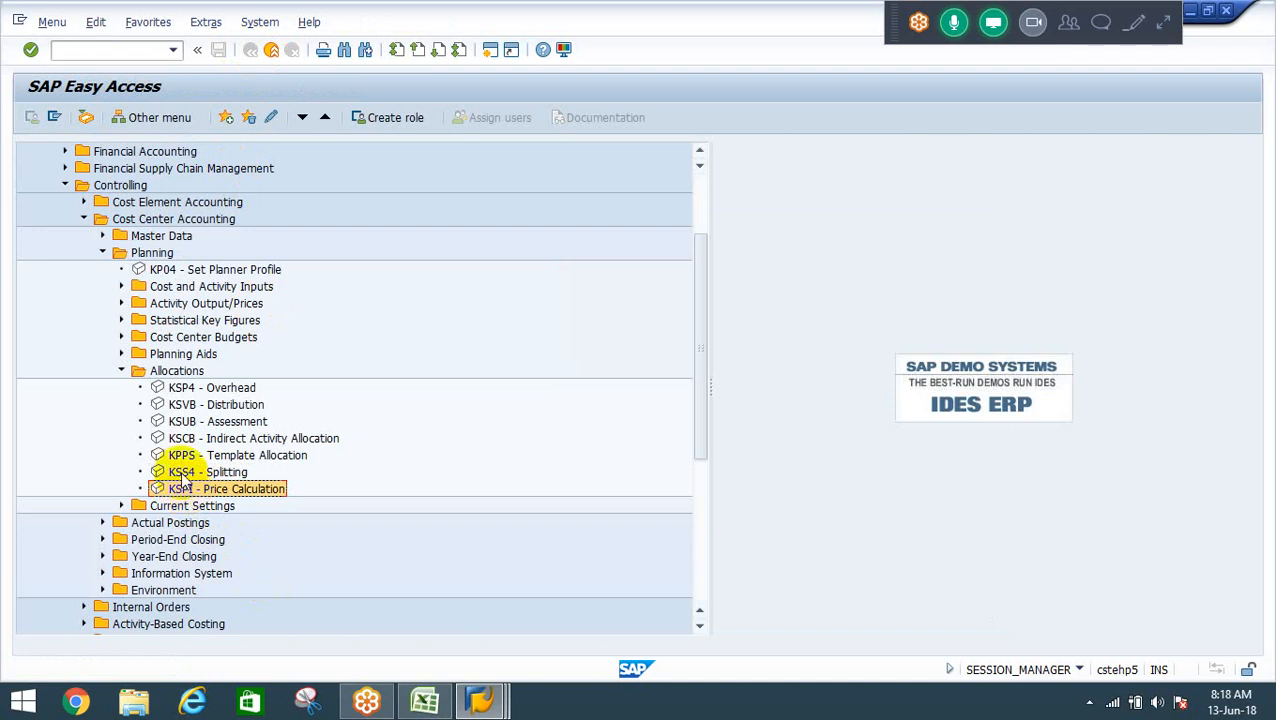
double_click(182, 472)
click(30, 116)
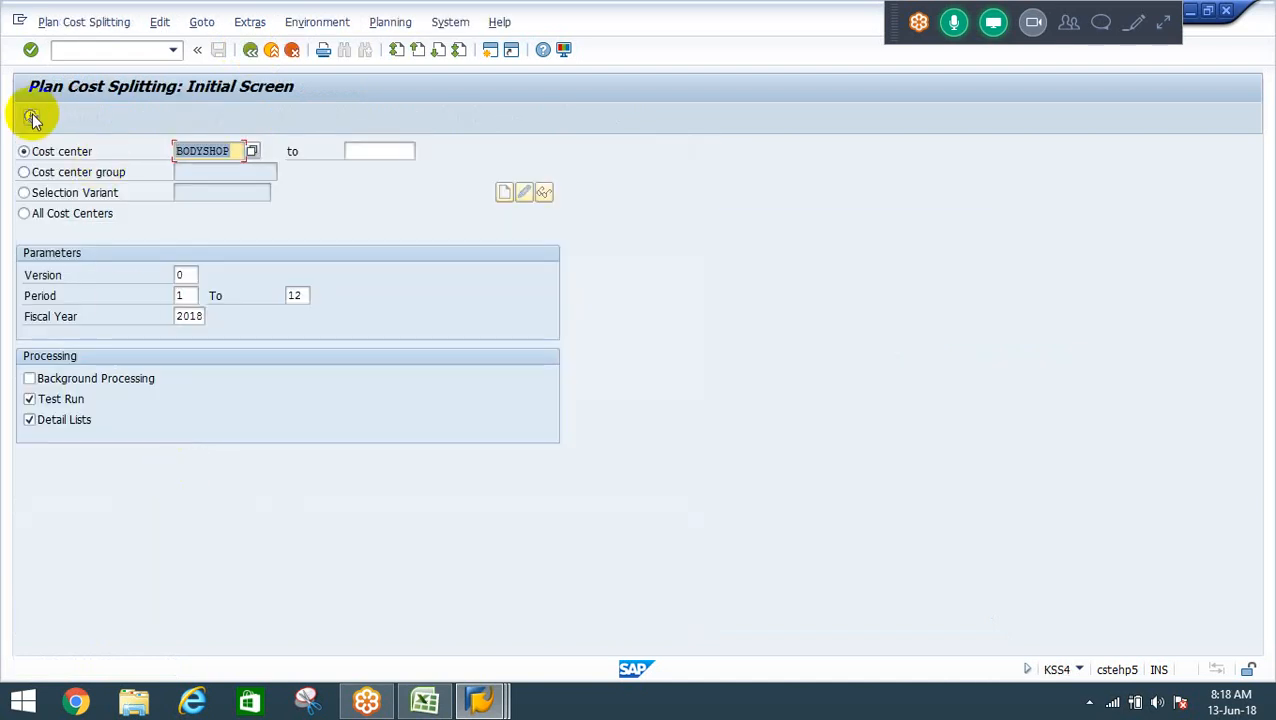
click(249, 49)
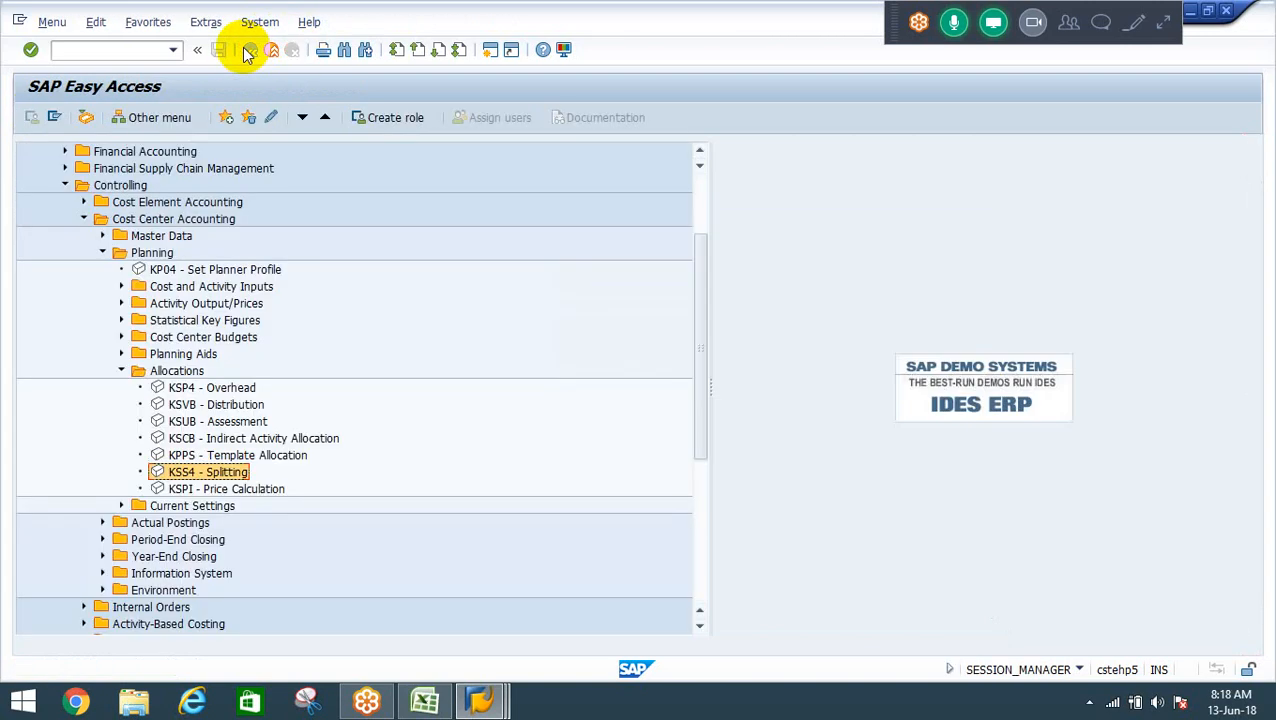
double_click(222, 474)
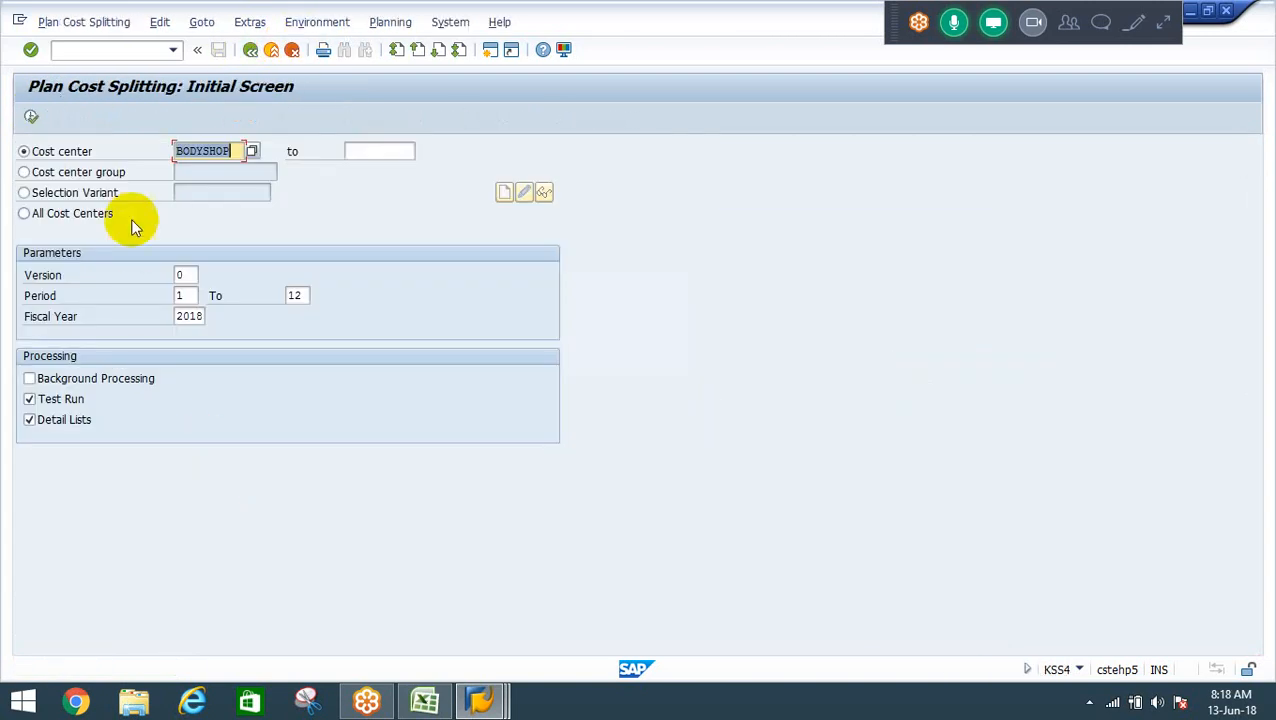
click(250, 49)
Run the KSPI plan price calculation test run for all cost centers, period 1 to 1 of 2018, and check the BODYSHOP labour price.
double_click(178, 489)
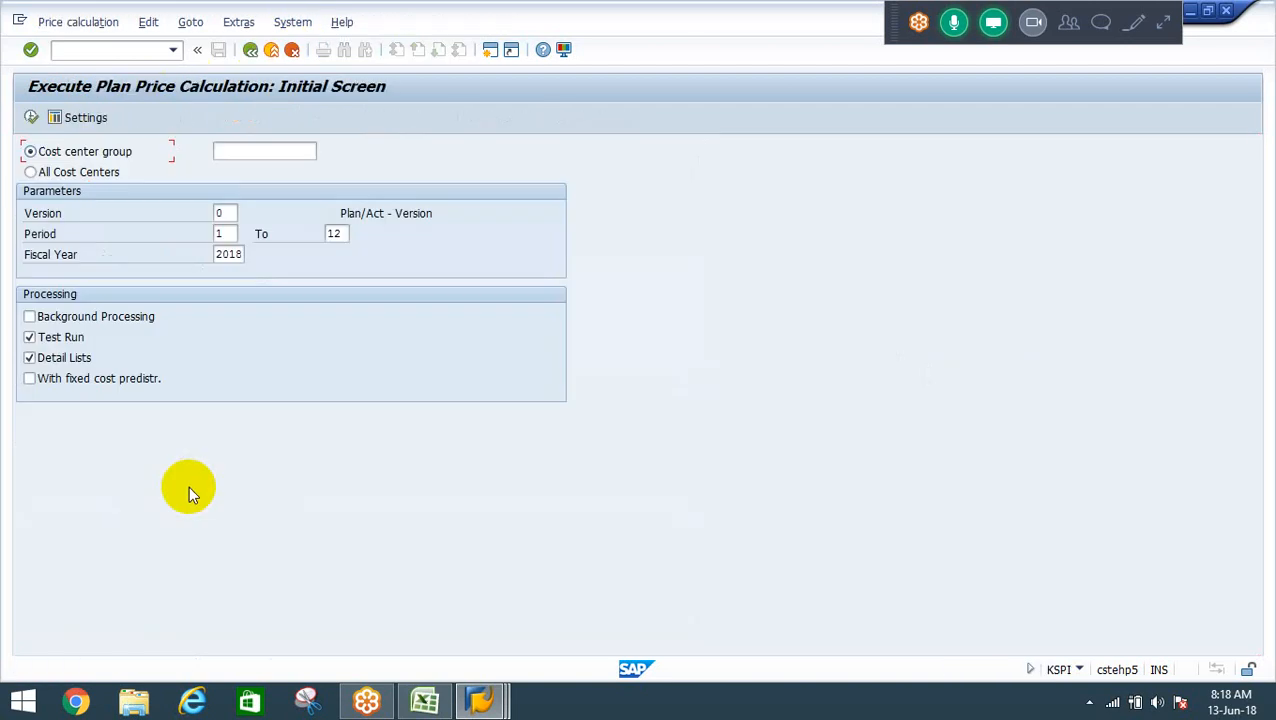
key(BackSpace)
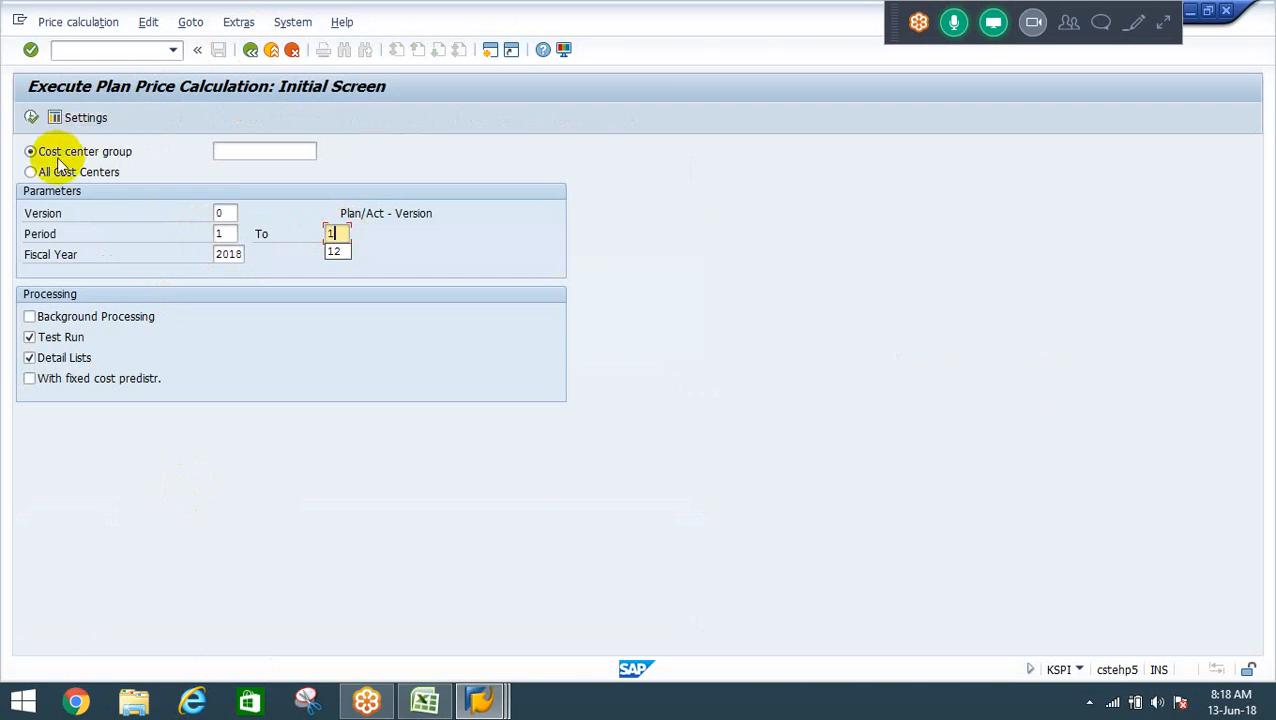
click(100, 171)
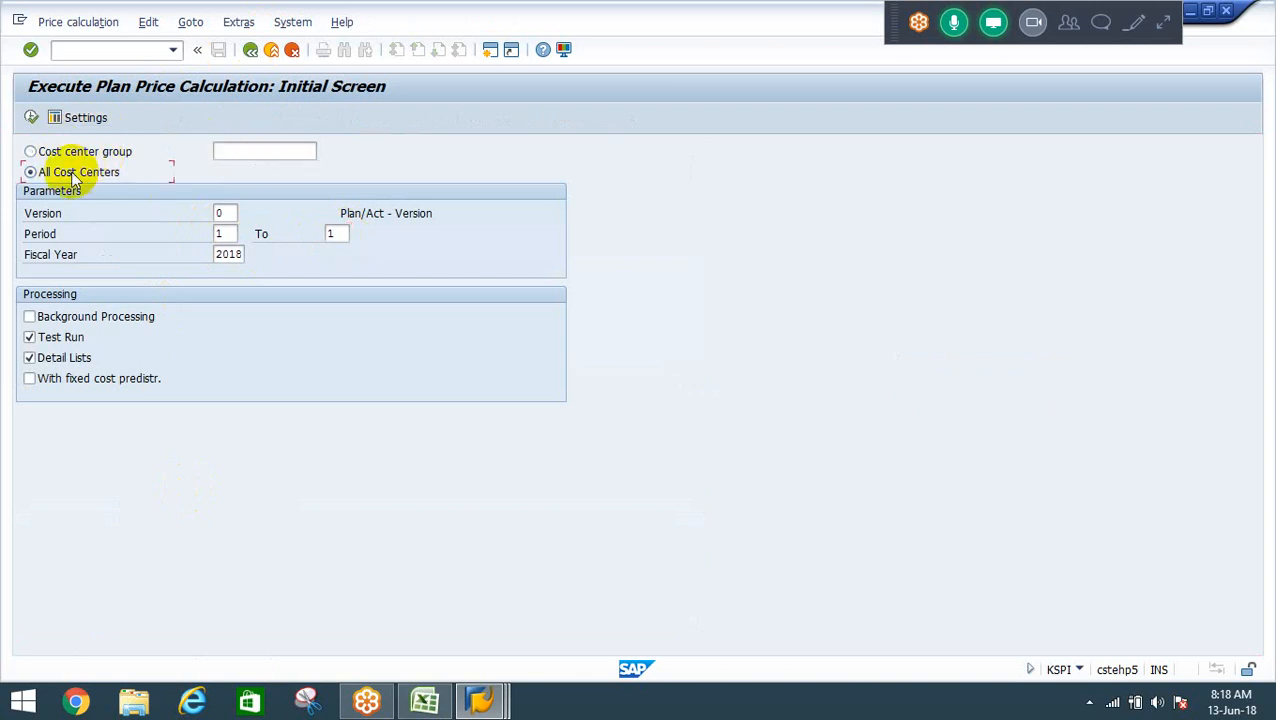
click(340, 233)
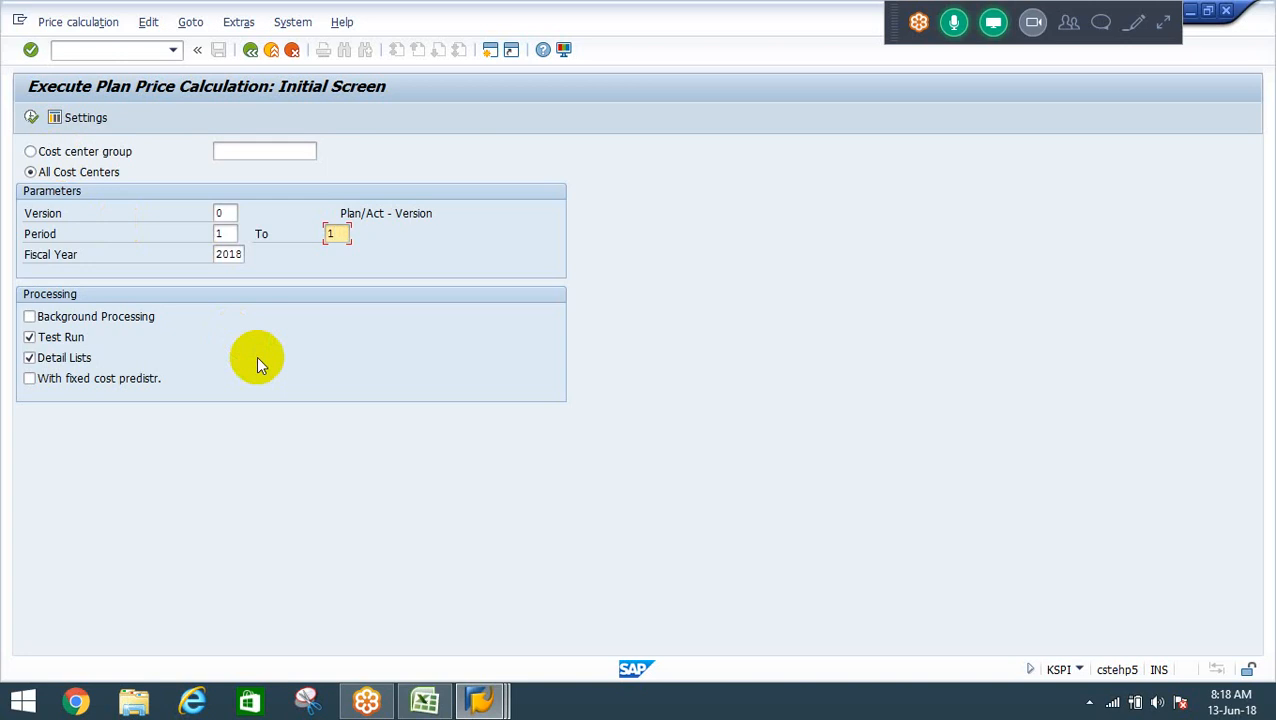
click(33, 120)
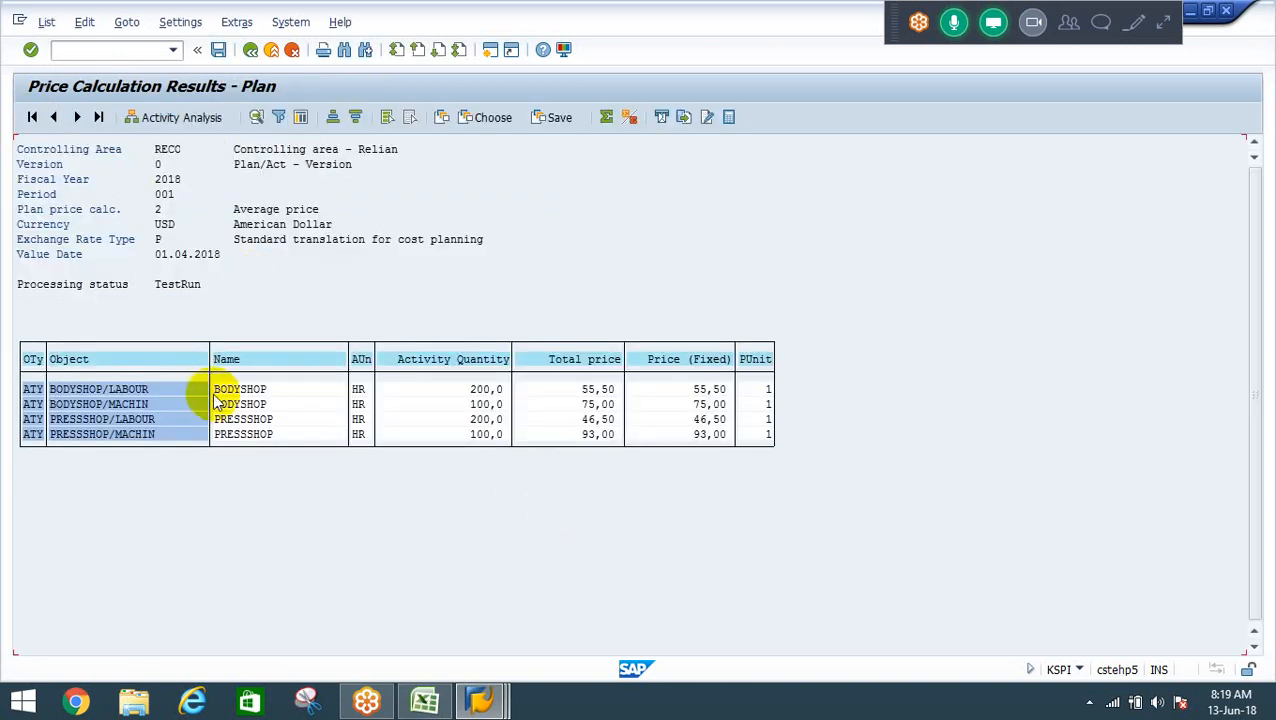
click(73, 389)
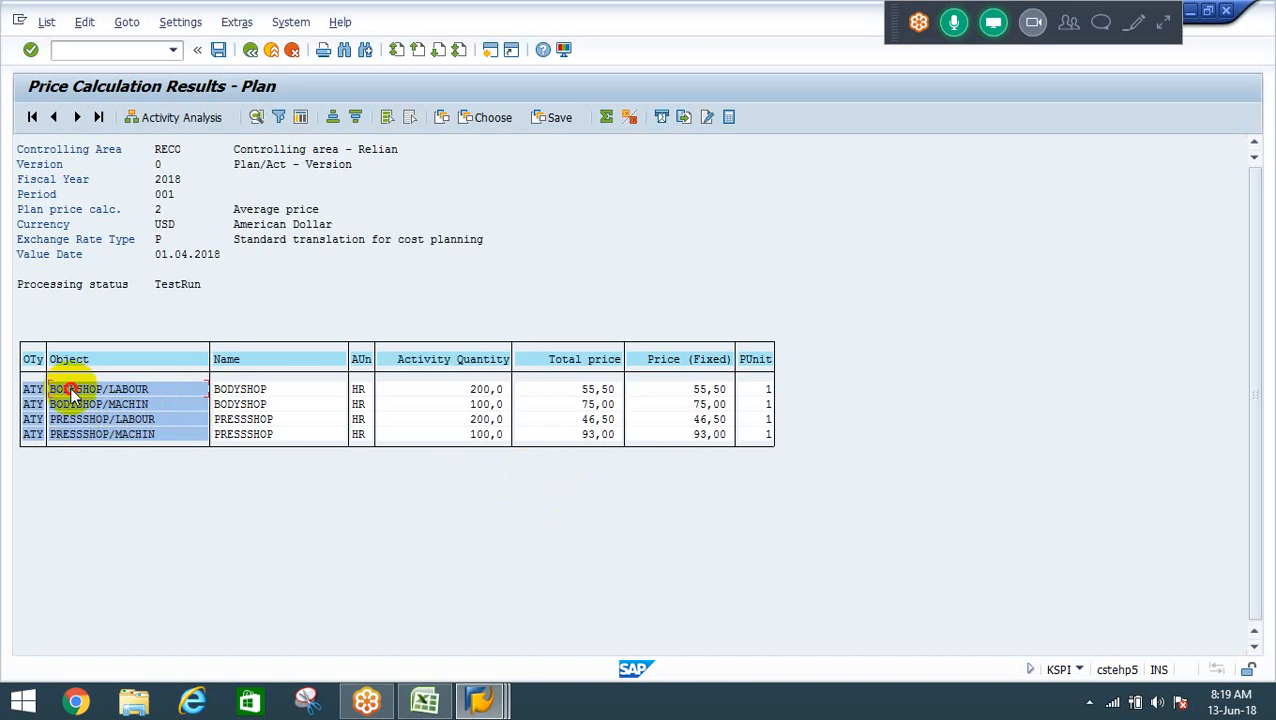
click(591, 391)
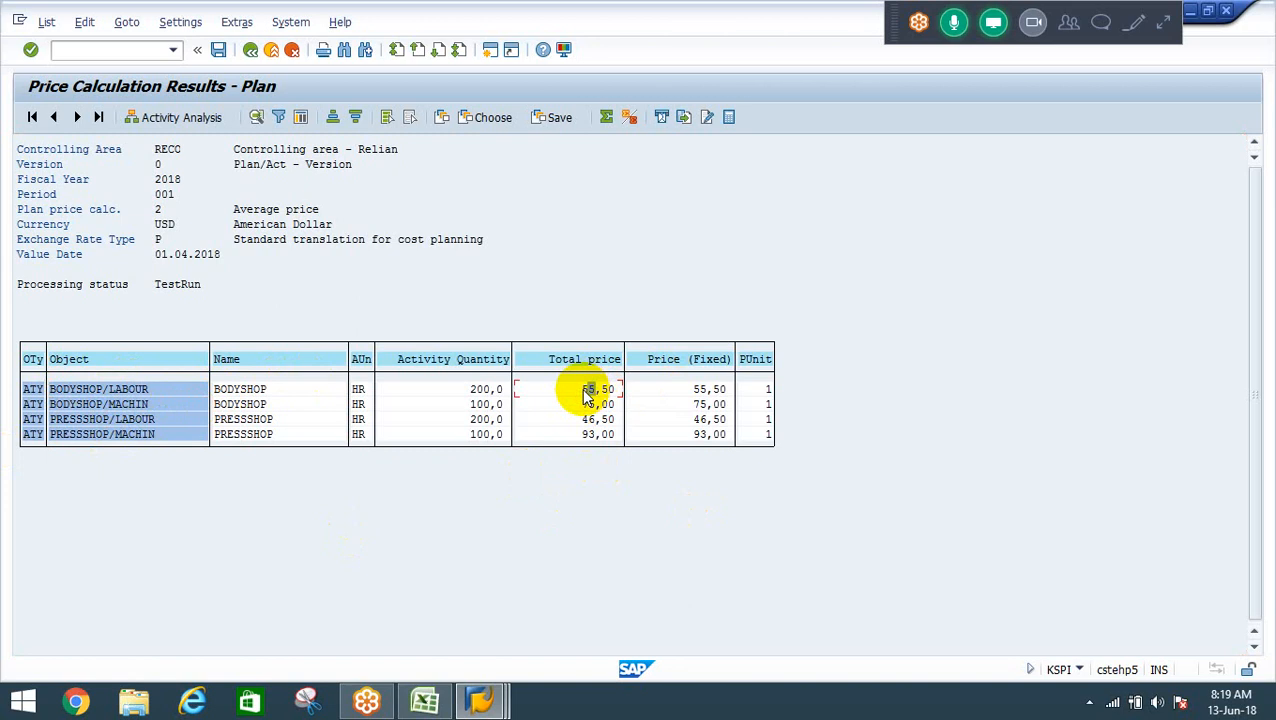
Switch to the Excel workbook Book1 and enter the heading BODYSHOP in cell O11.
key(alt+Tab)
key(alt+Tab)
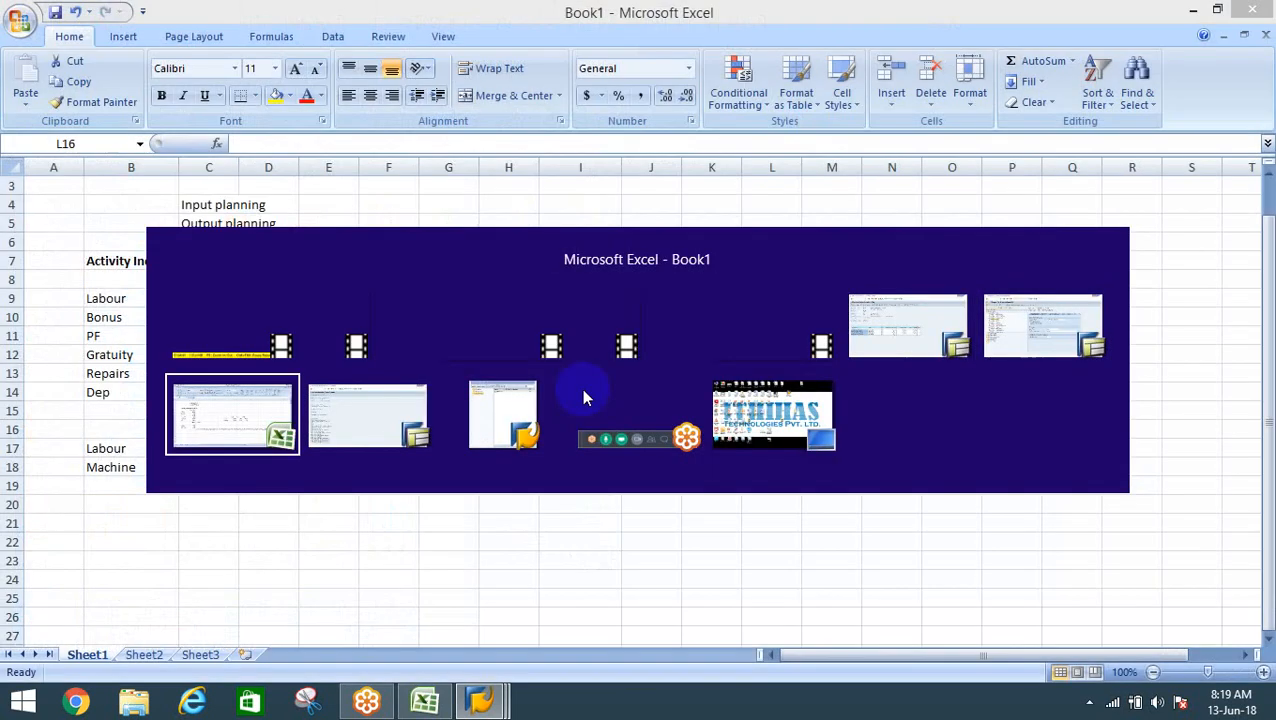
key(Right)
key(Right)
key(Right)
key(Up)
key(Up)
key(Up)
key(Up)
key(Up)
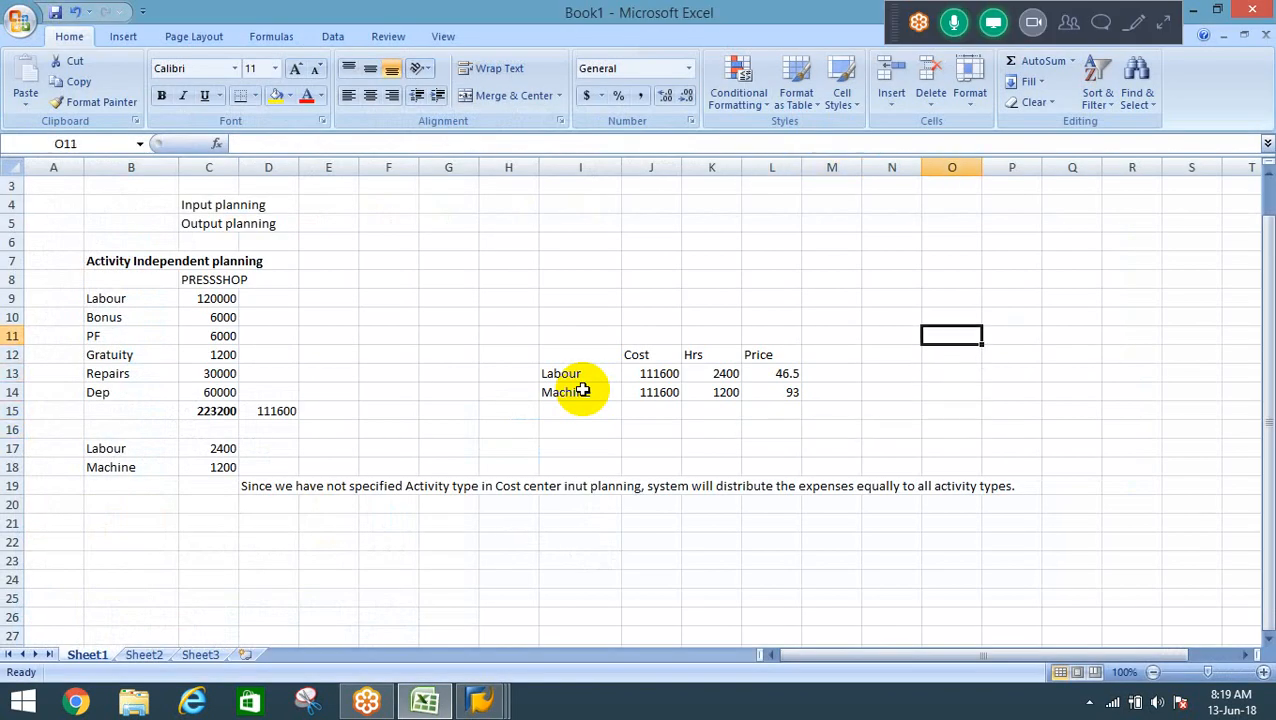
text(BODY )
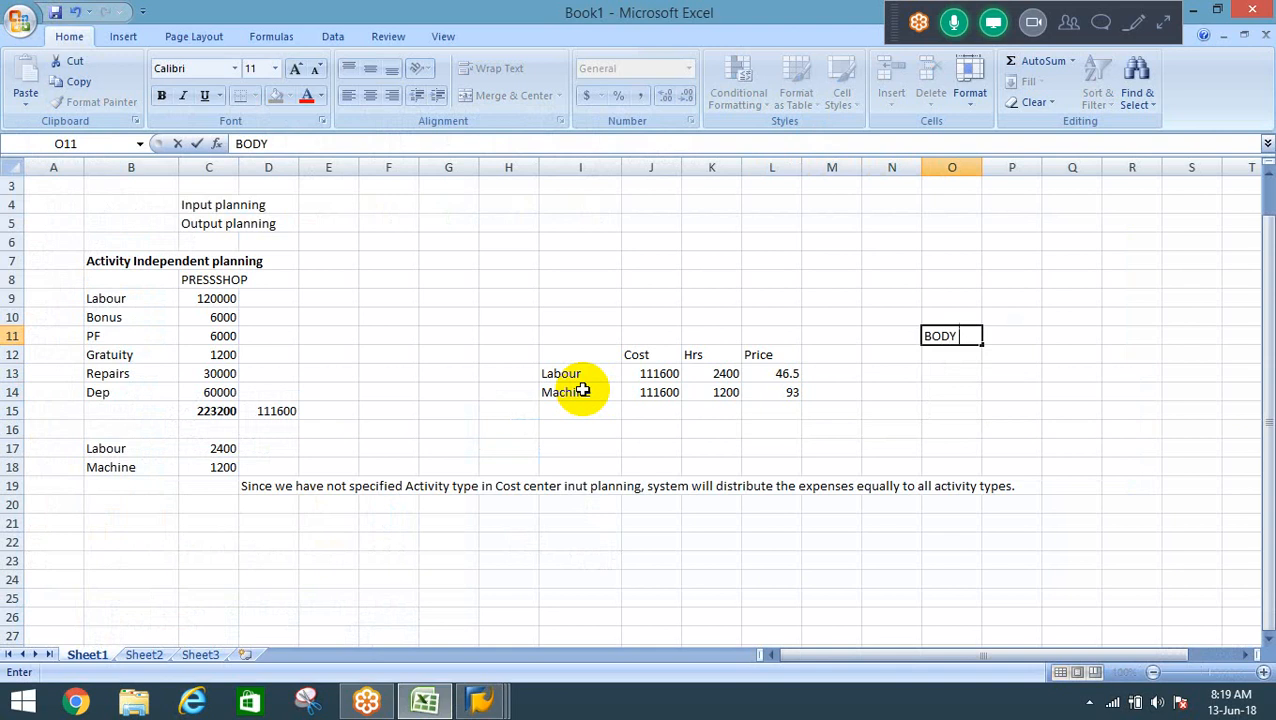
text(SH)
key(BackSpace)
key(BackSpace)
key(BackSpace)
text(SHOP)
key(Right)
key(Left)
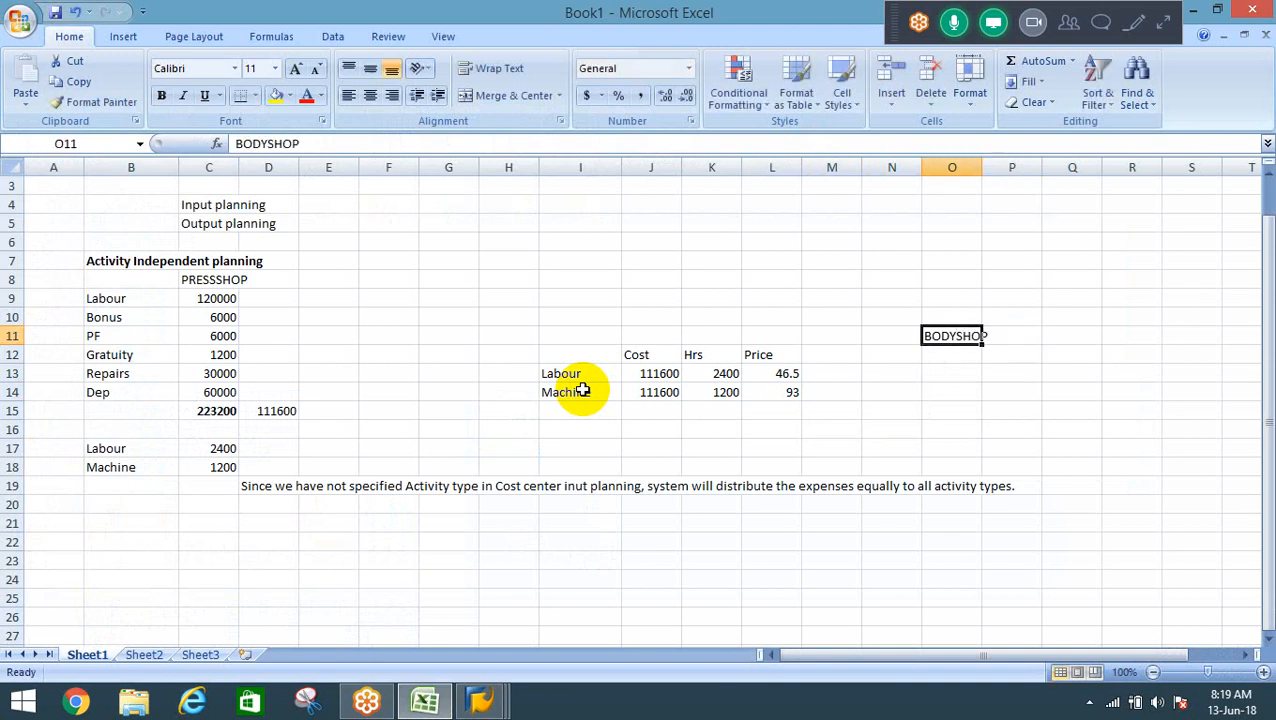
Fit the width of column O to the BODYSHOP heading.
key(alt+o)
key(c)
key(a)
key(Right)
key(Right)
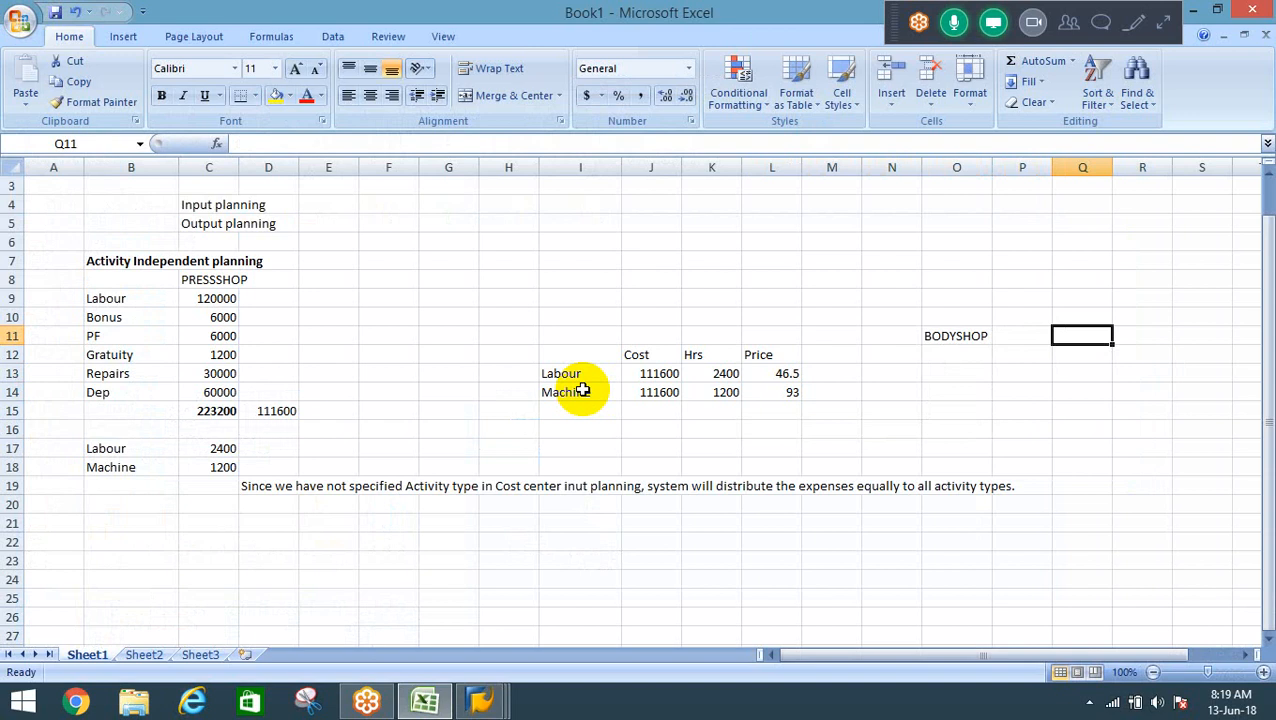
Enter Labour under the BODYSHOP heading with its SAP plan price of 55.5 beside it in P12.
key(Left)
key(Down)
key(Left)
text(Labour)
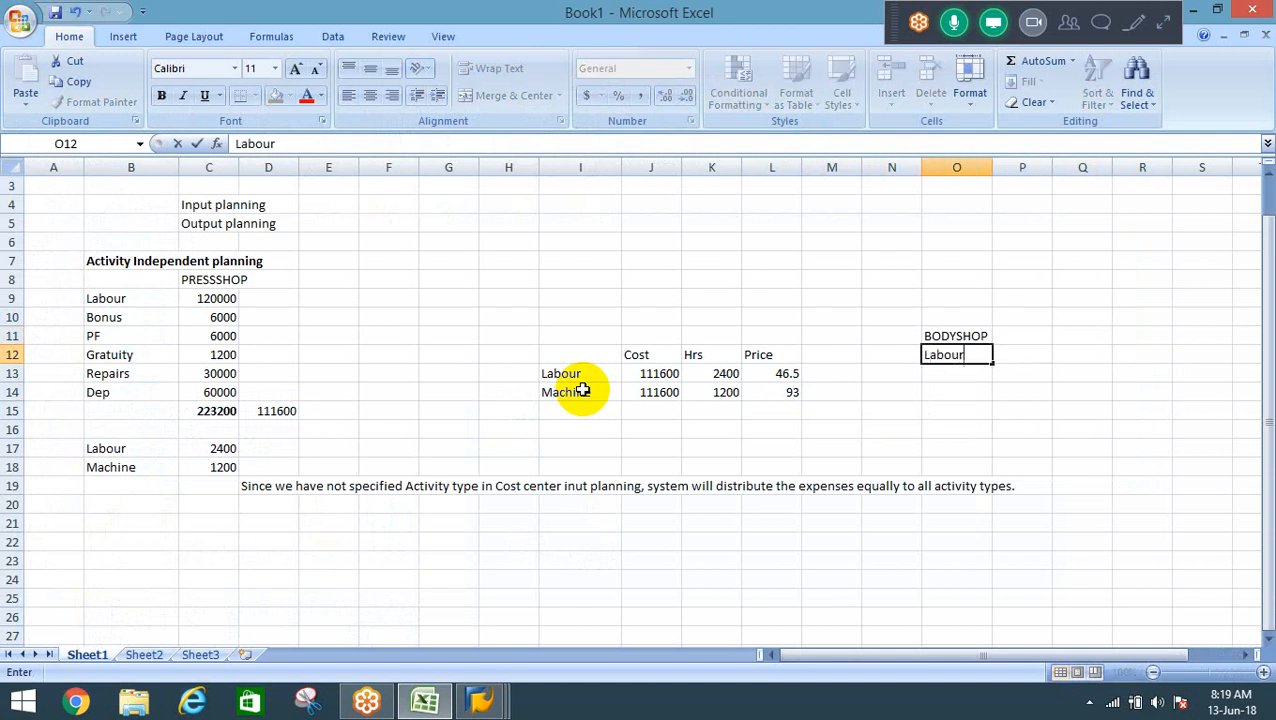
key(Right)
key(alt+Tab)
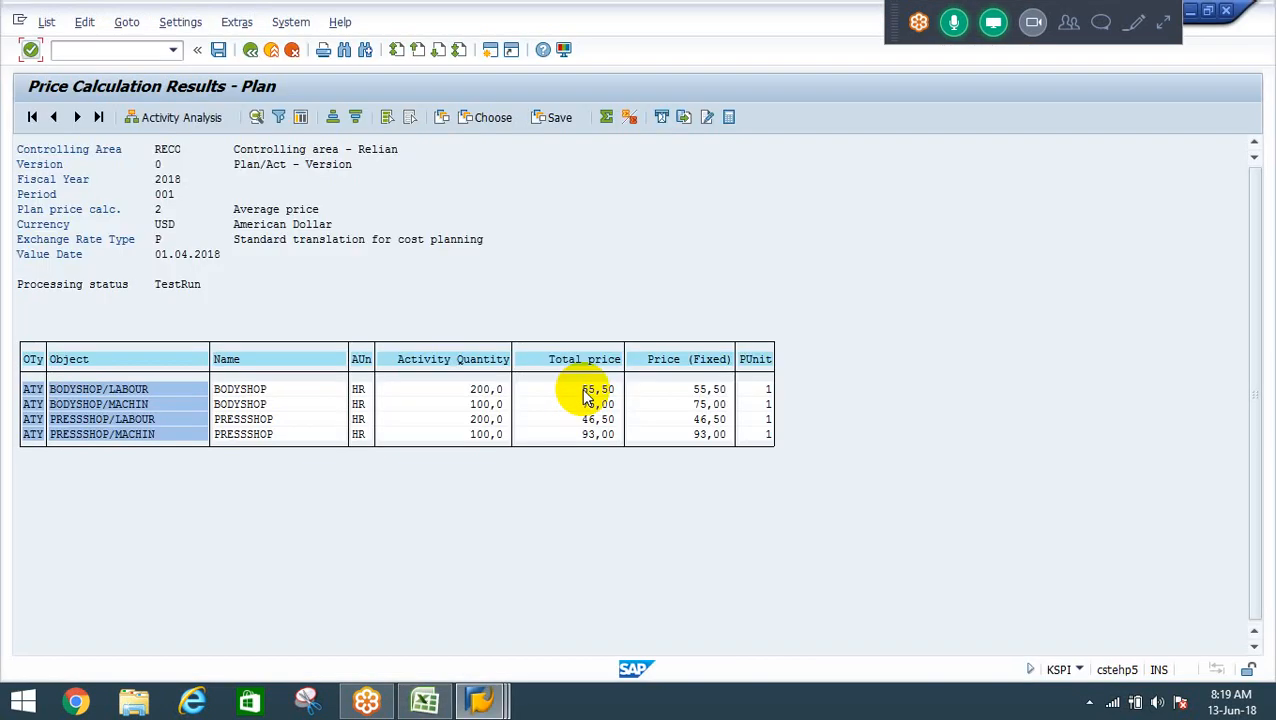
key(alt+Tab)
text(55.5)
key(Return)
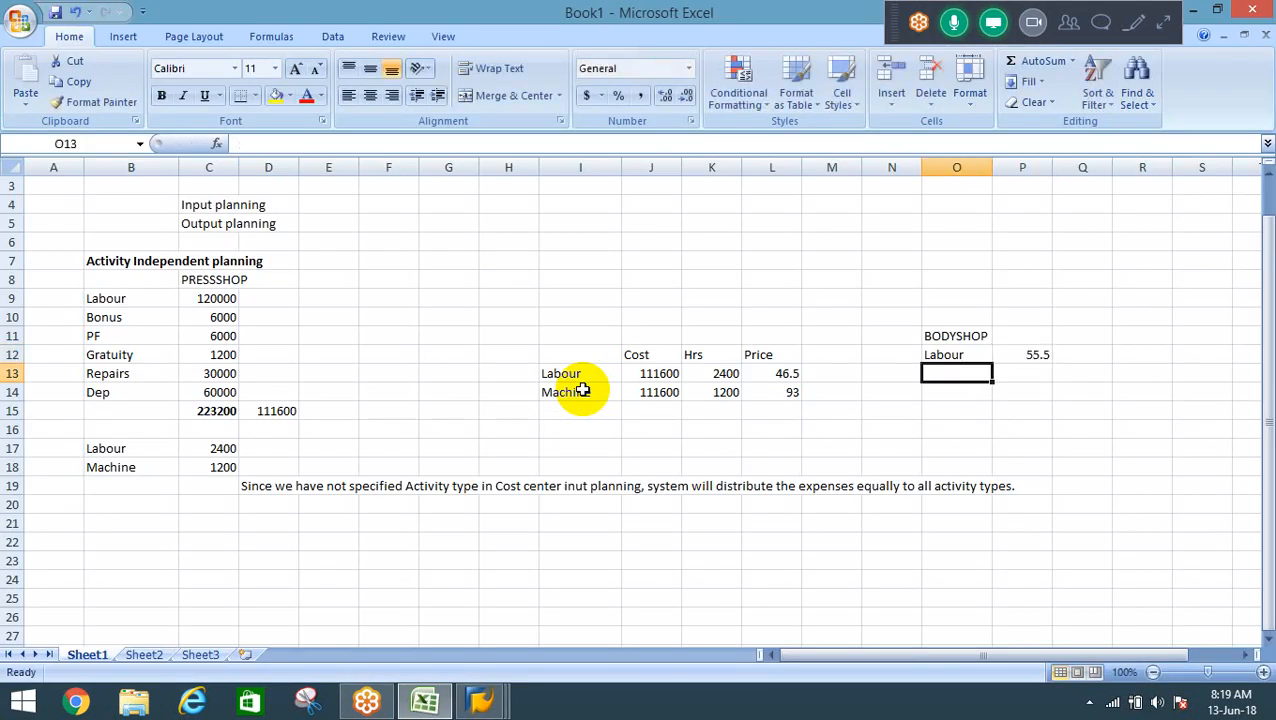
Add a Machine row below Labour in O13 and enter its SAP plan price of 75 in P13.
text(Machine)
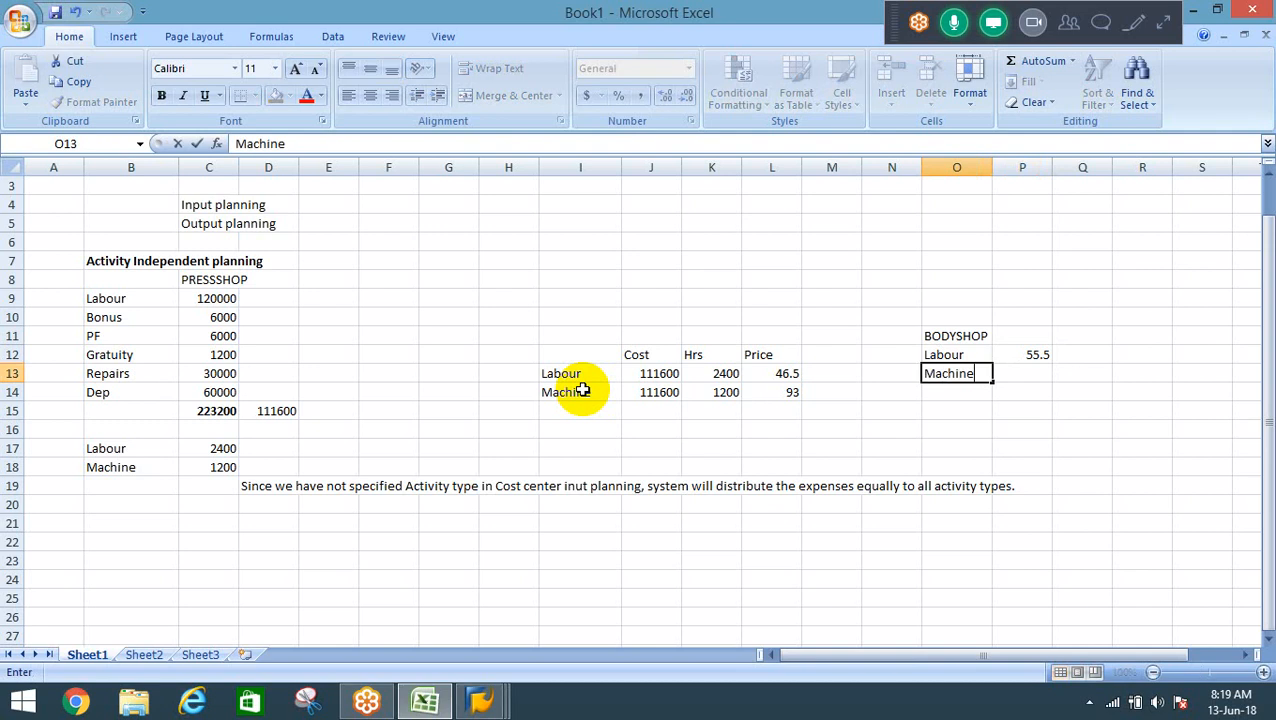
key(Right)
key(alt+Tab)
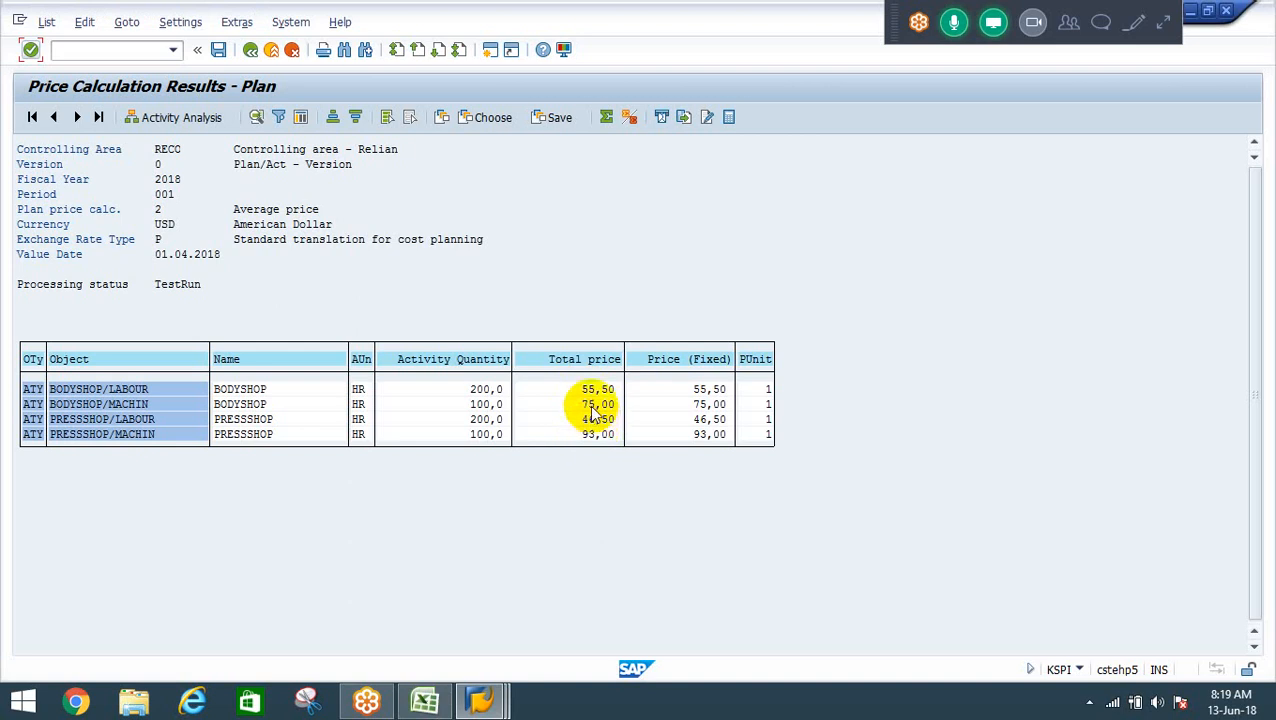
click(591, 404)
key(alt+Tab)
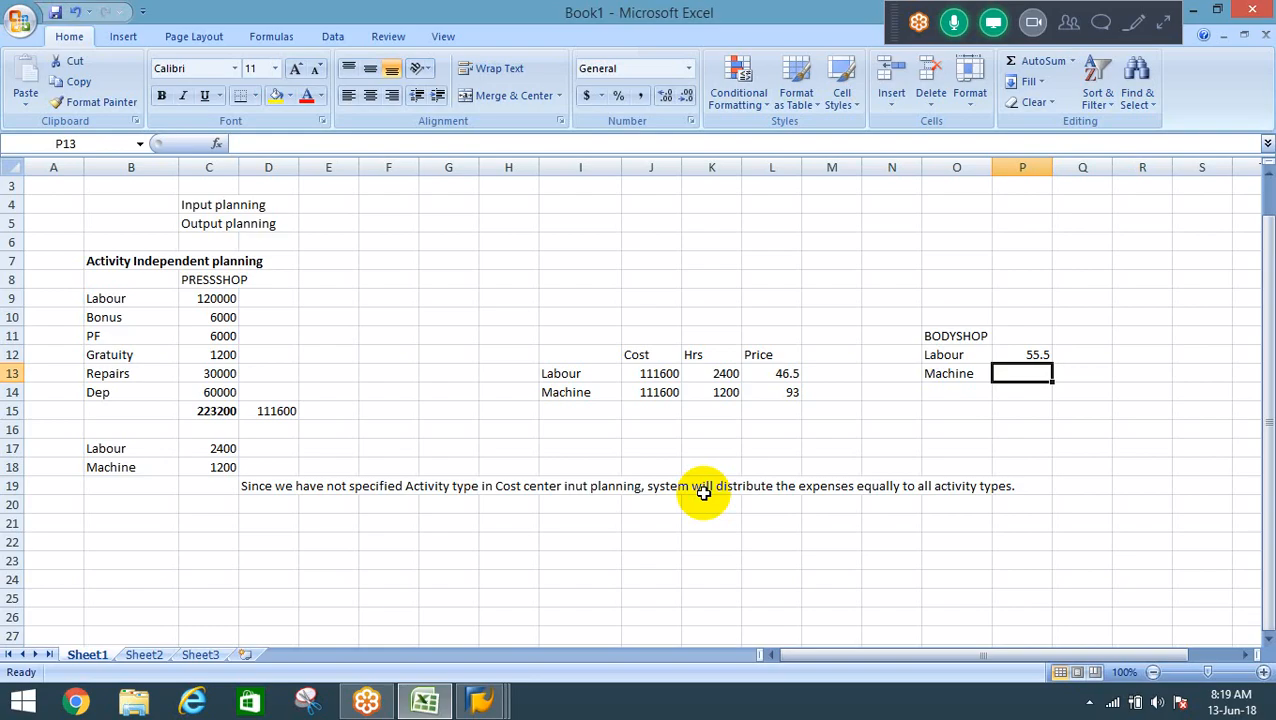
text(75)
key(Return)
key(Left)
key(Up)
key(Up)
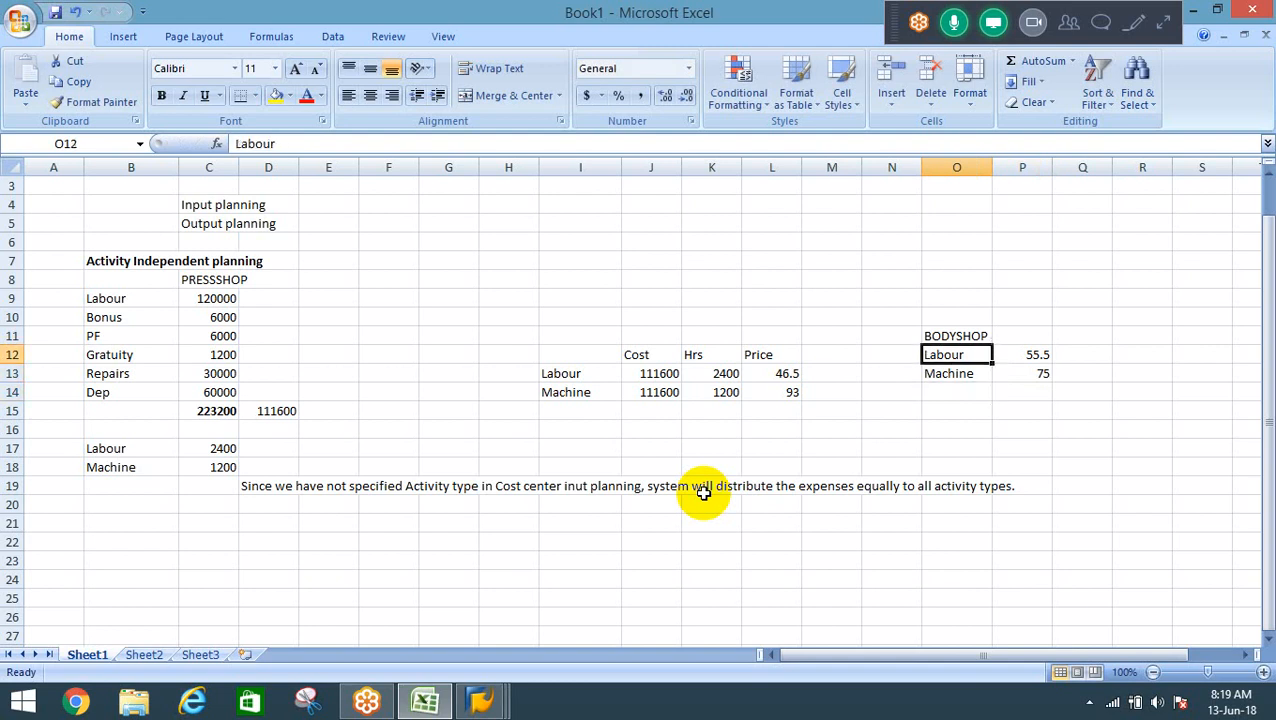
key(Down)
key(Right)
key(Right)
key(Right)
key(Right)
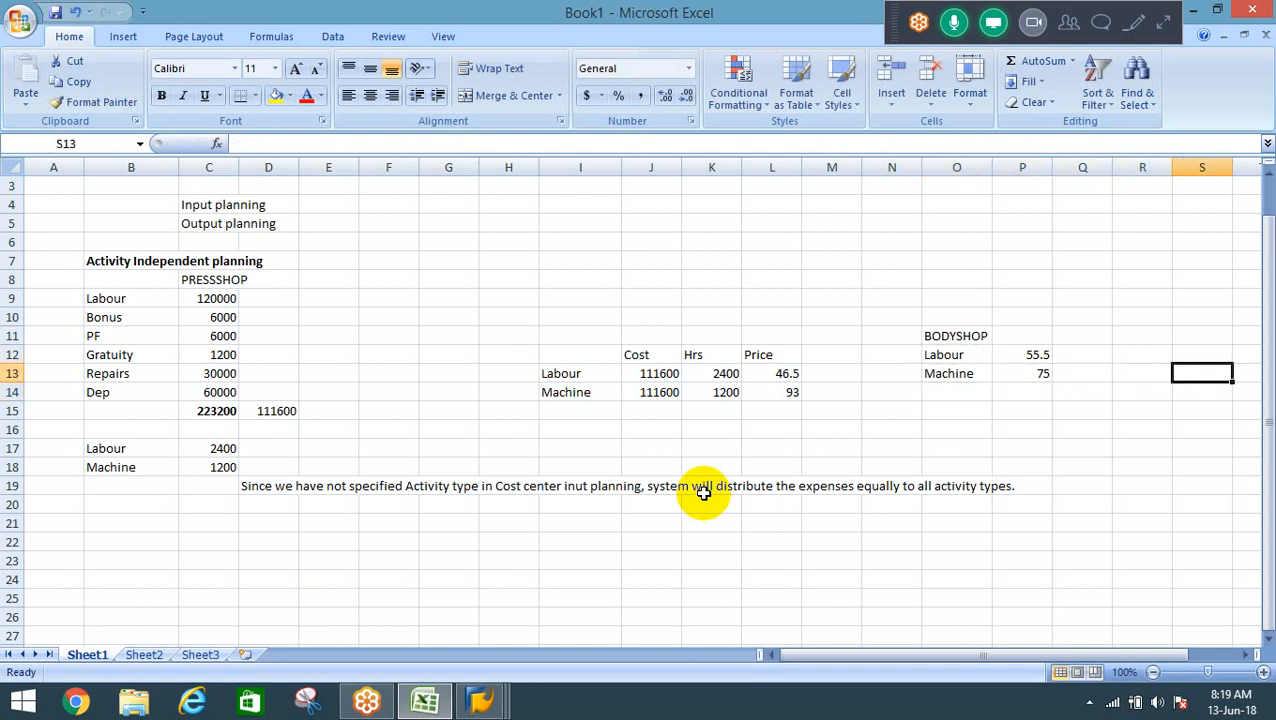
key(Left)
key(Left)
key(Up)
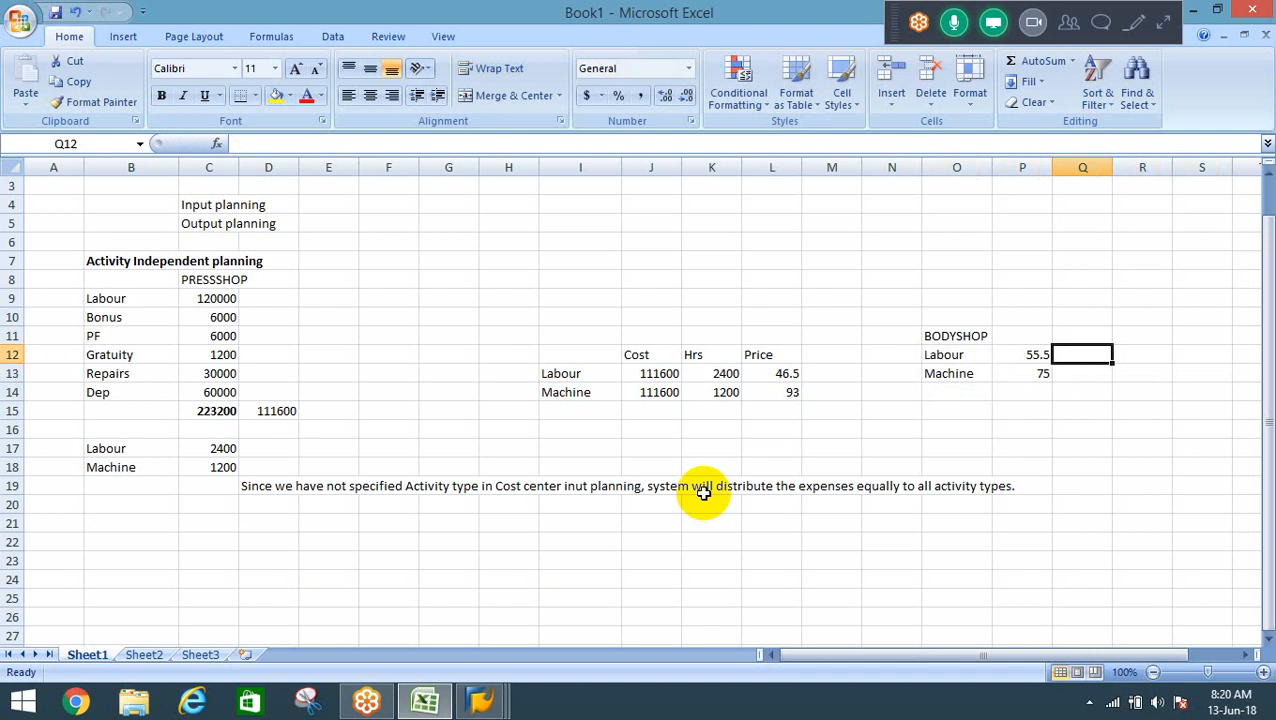
key(Right)
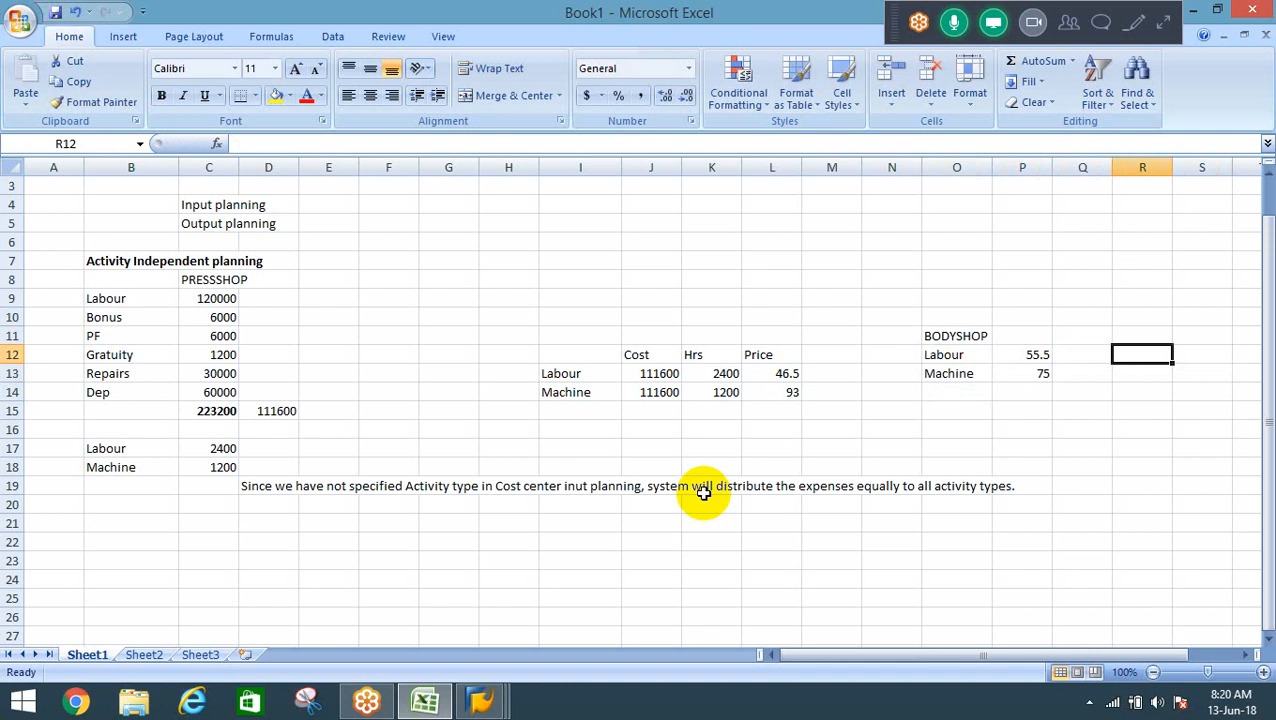
key(Left)
key(Left)
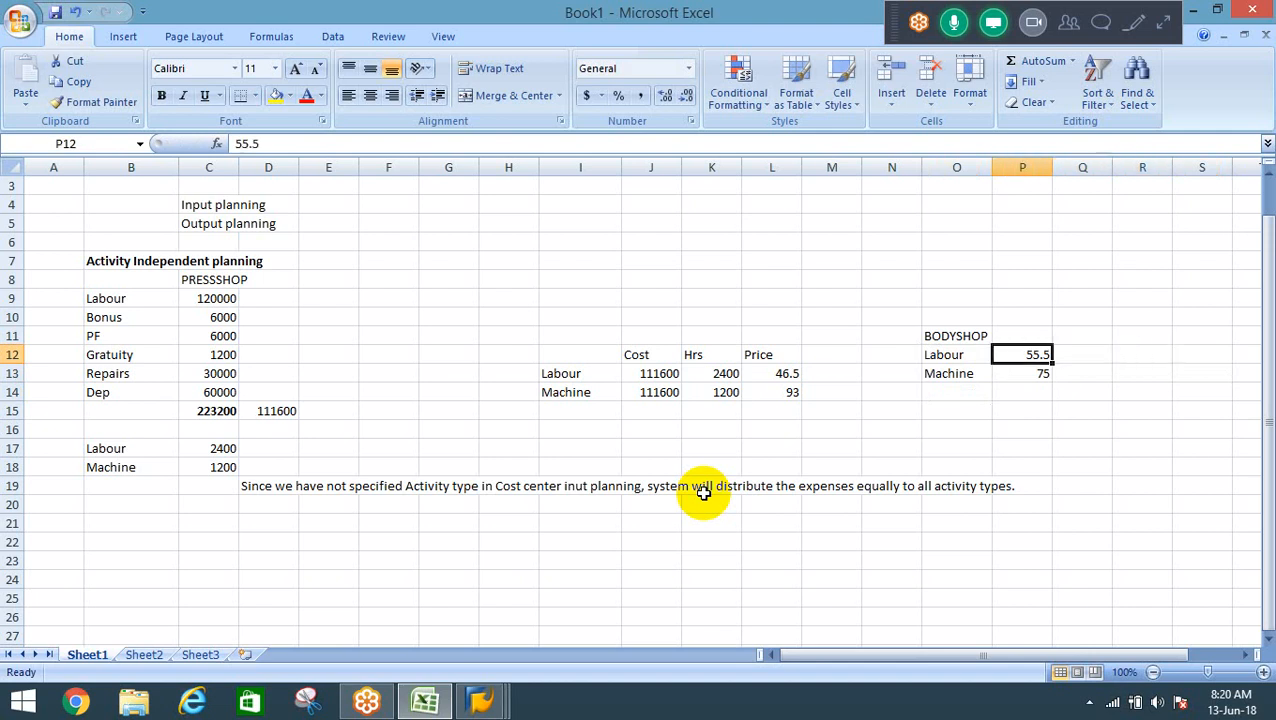
Total the Labour, Bonus, PF and Gratuity costs in R12 with the formula =C9+C10+C11+C12.
key(Right)
key(Right)
key(F2)
text(=)
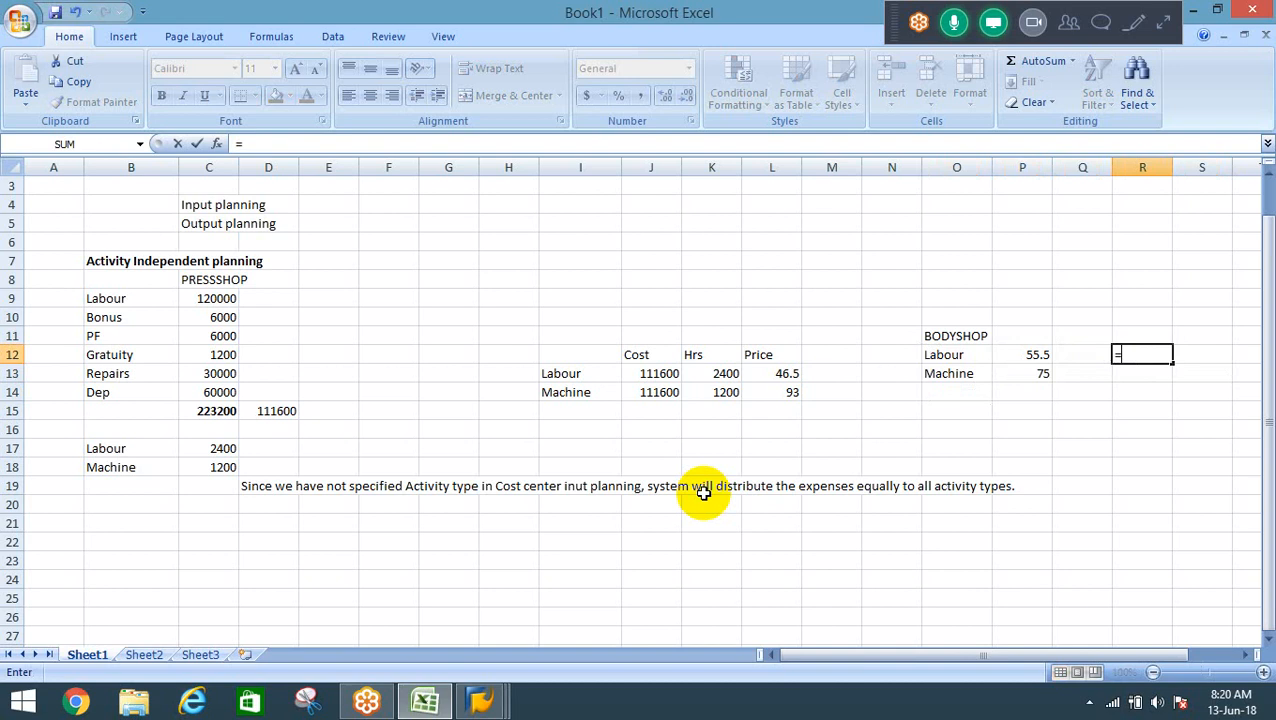
click(193, 298)
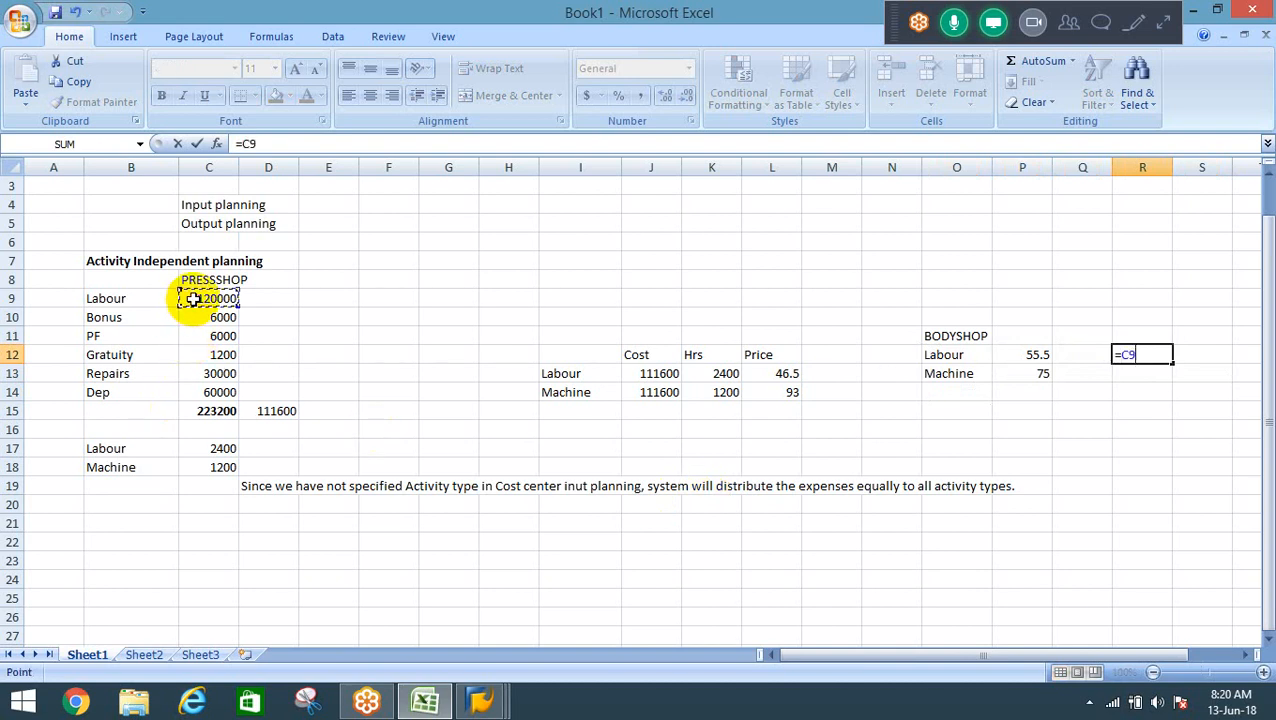
text(+)
click(188, 317)
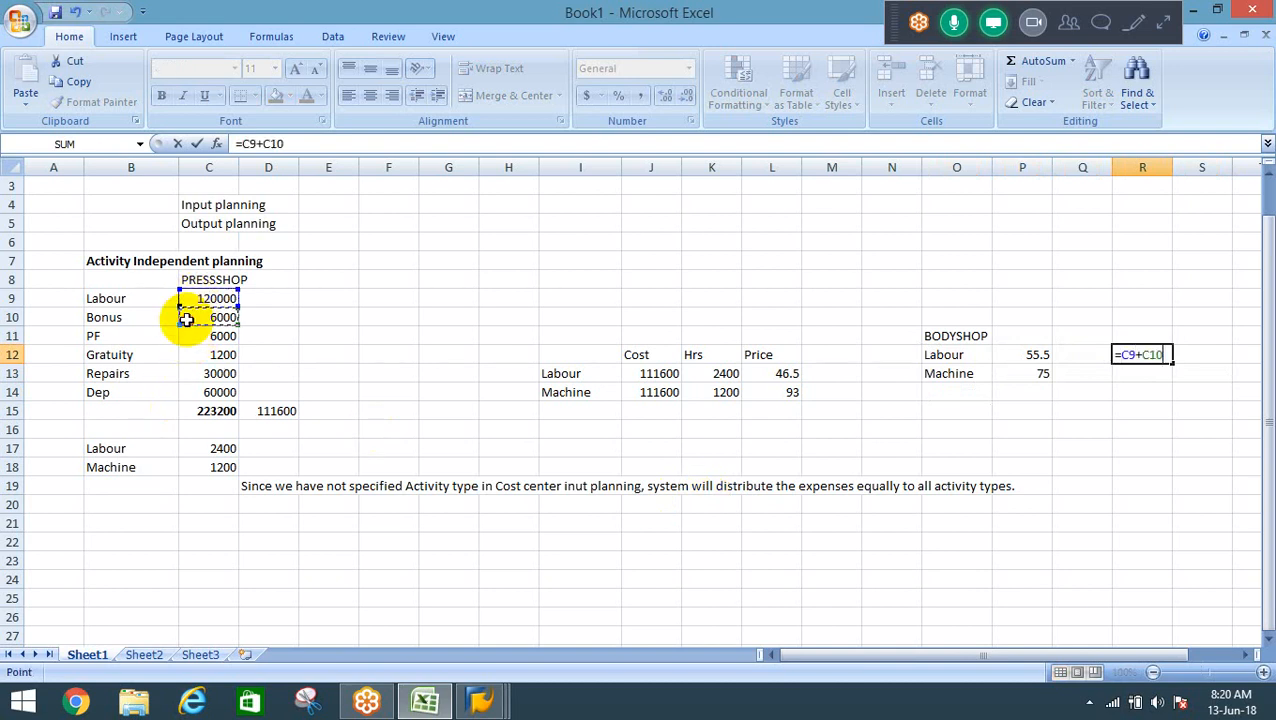
text(+)
click(197, 335)
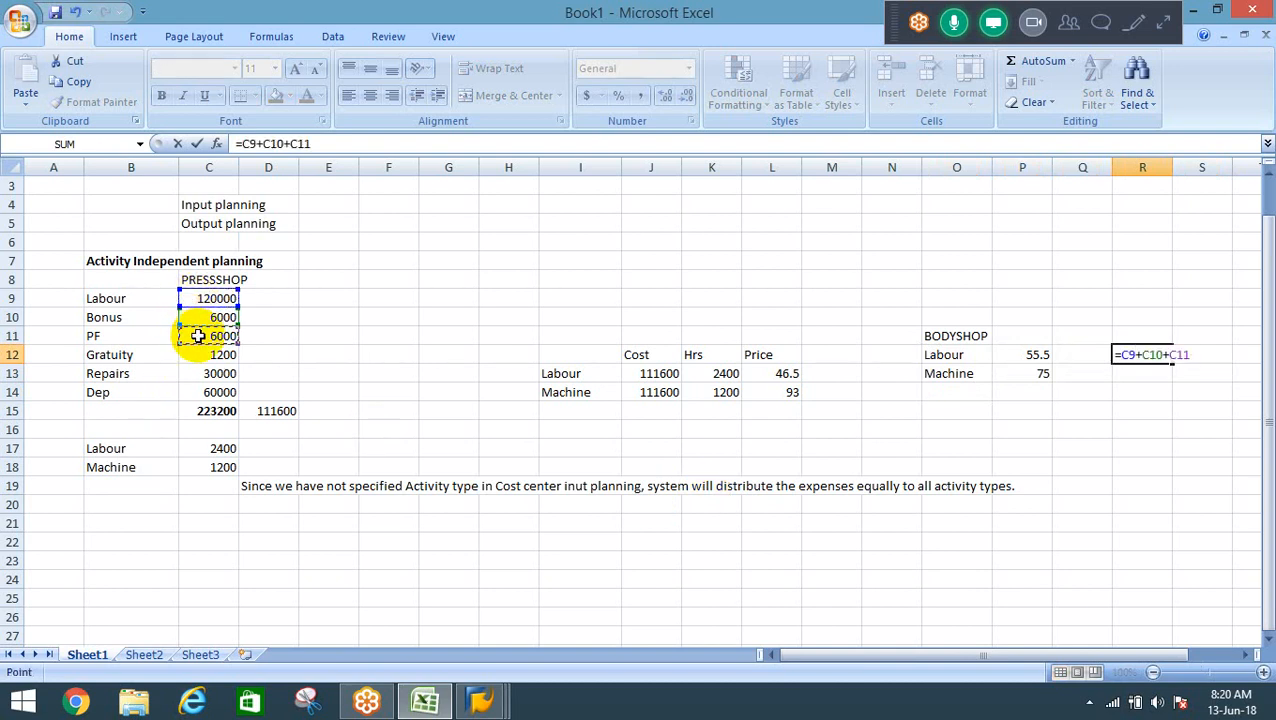
text(+)
click(208, 358)
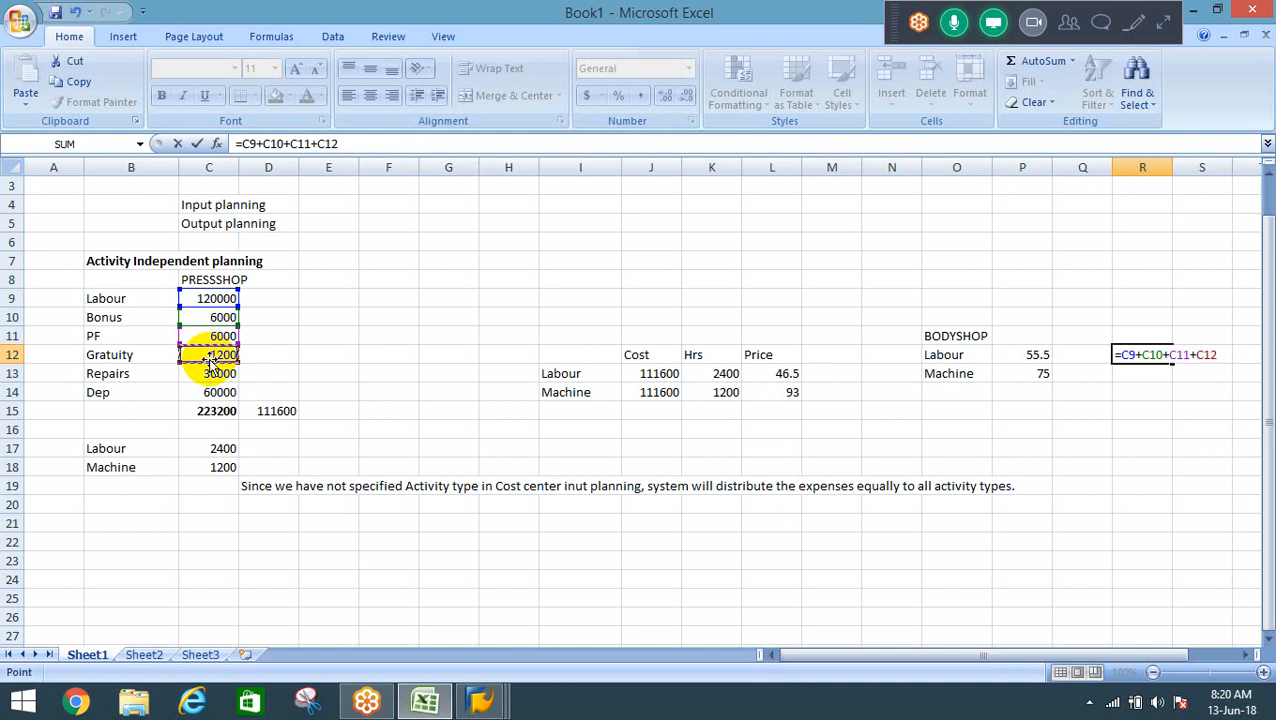
key(Return)
Enter the 2400 labour hours in S12 beside the BODYSHOP labour cost total.
key(Up)
key(Right)
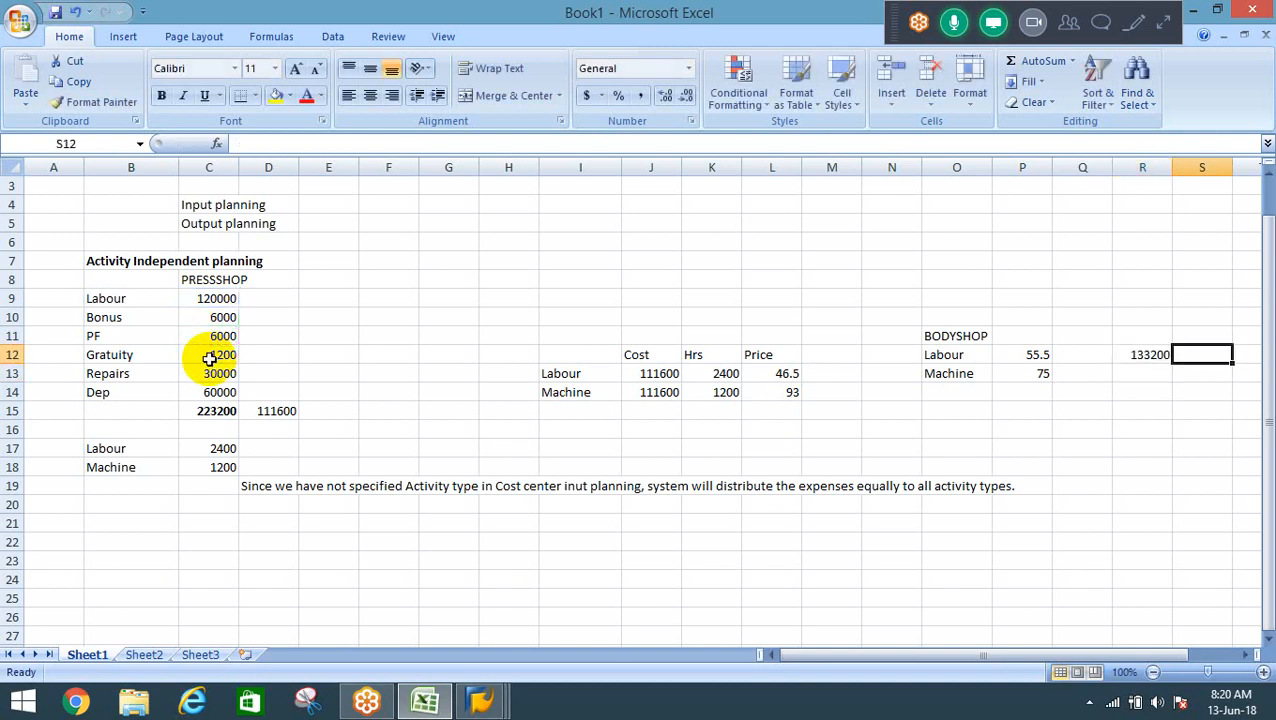
text(2)
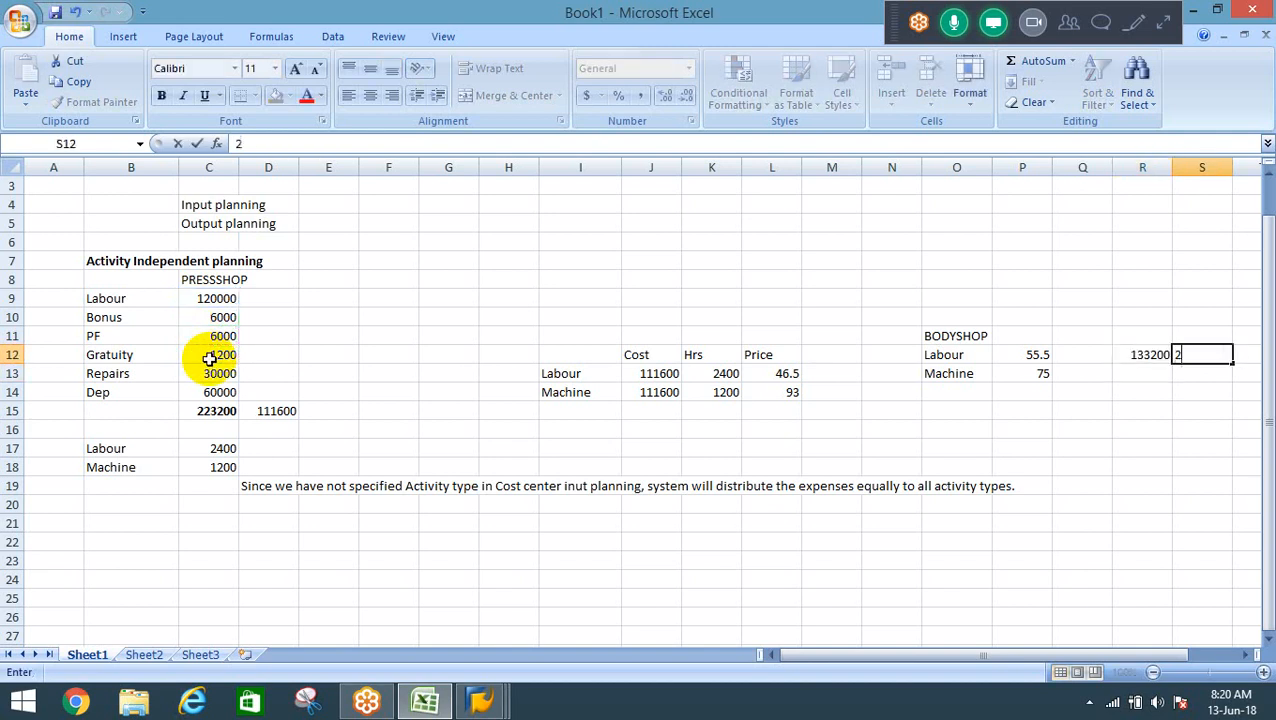
text(400)
key(Return)
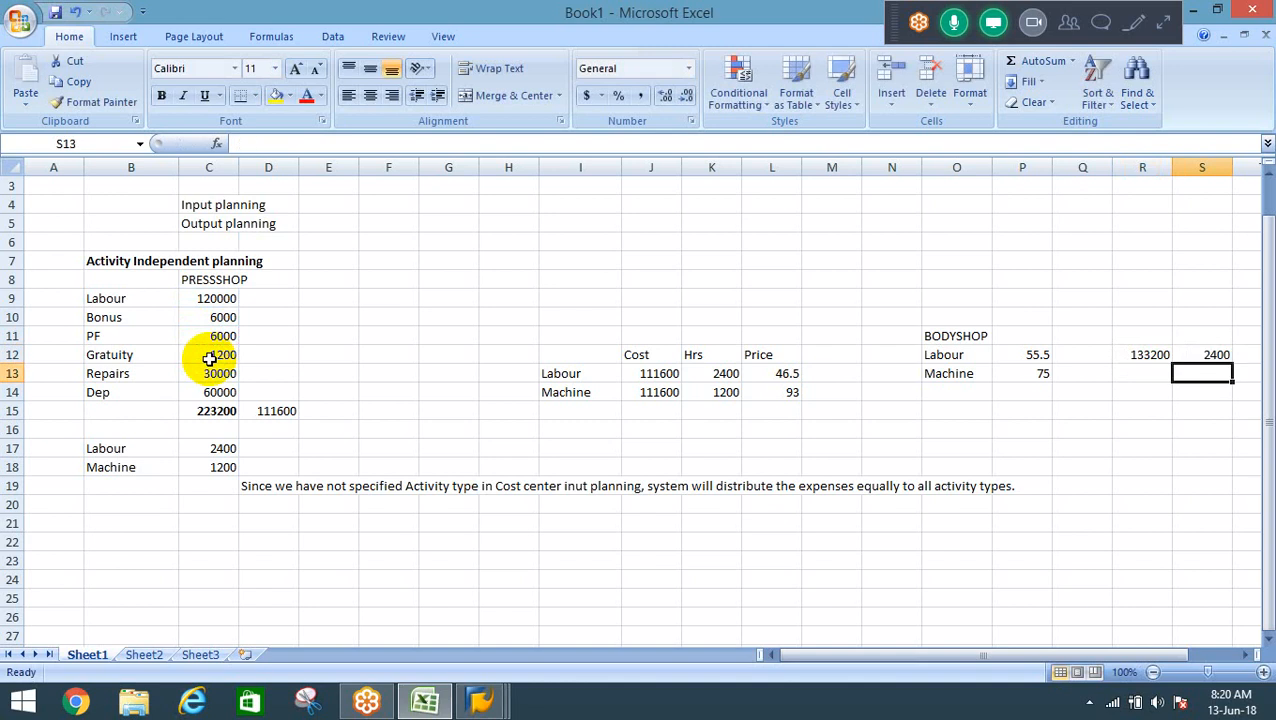
Calculate the BODYSHOP labour price in T12 by dividing the cost in R12 by the hours in S12.
key(Up)
key(Right)
text(=)
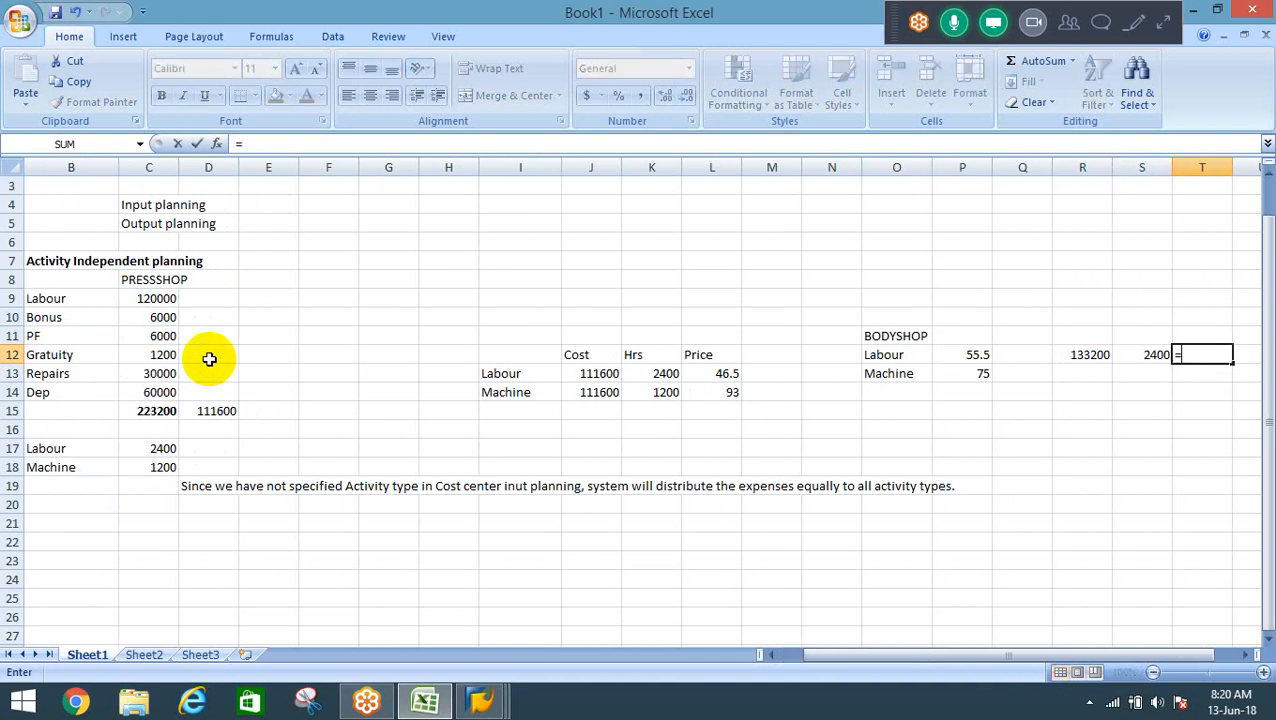
key(Left)
key(Left)
text(/)
key(Left)
key(Return)
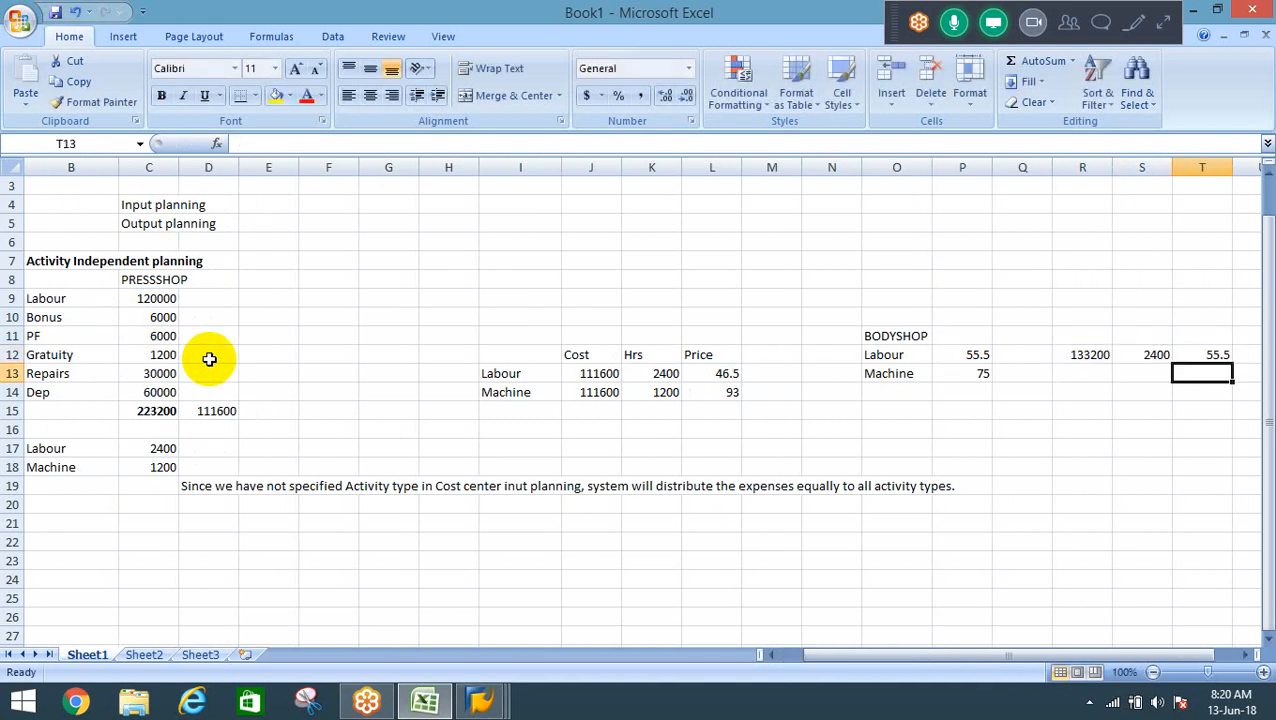
Total the Repairs and Dep costs in R13 with the formula =C13+C14.
key(Left)
key(Left)
text(=)
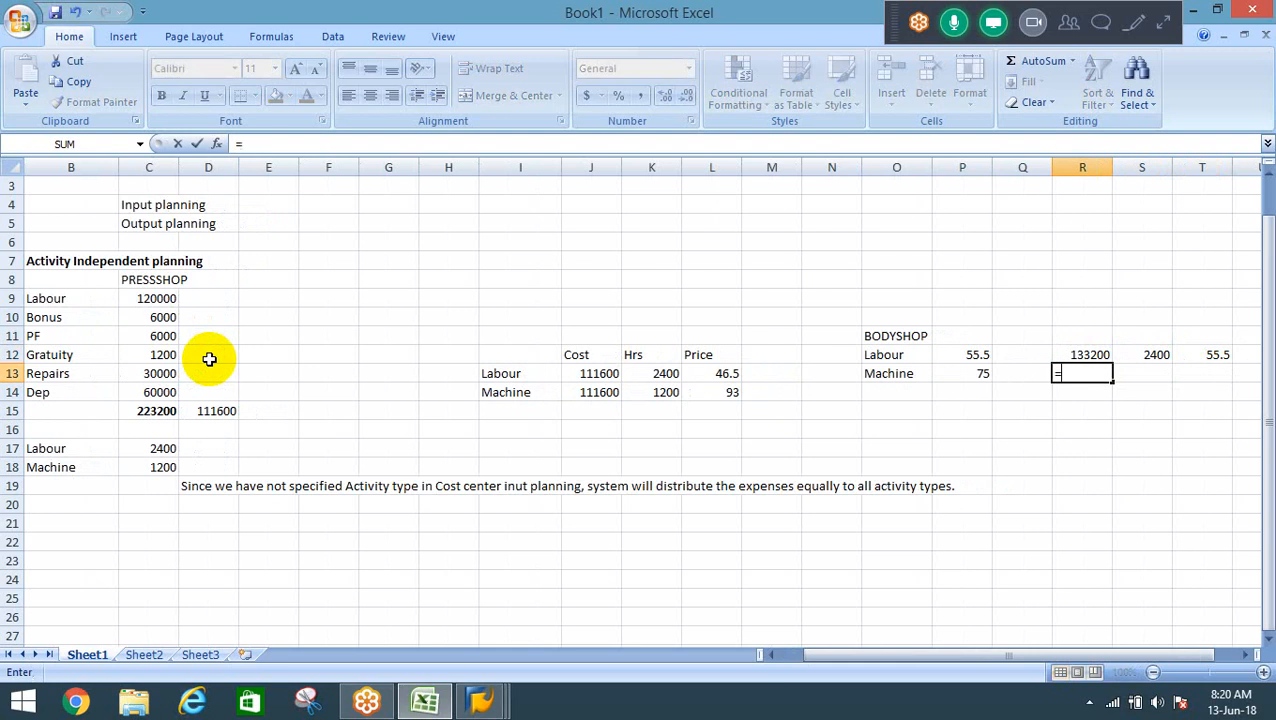
click(150, 373)
text(+)
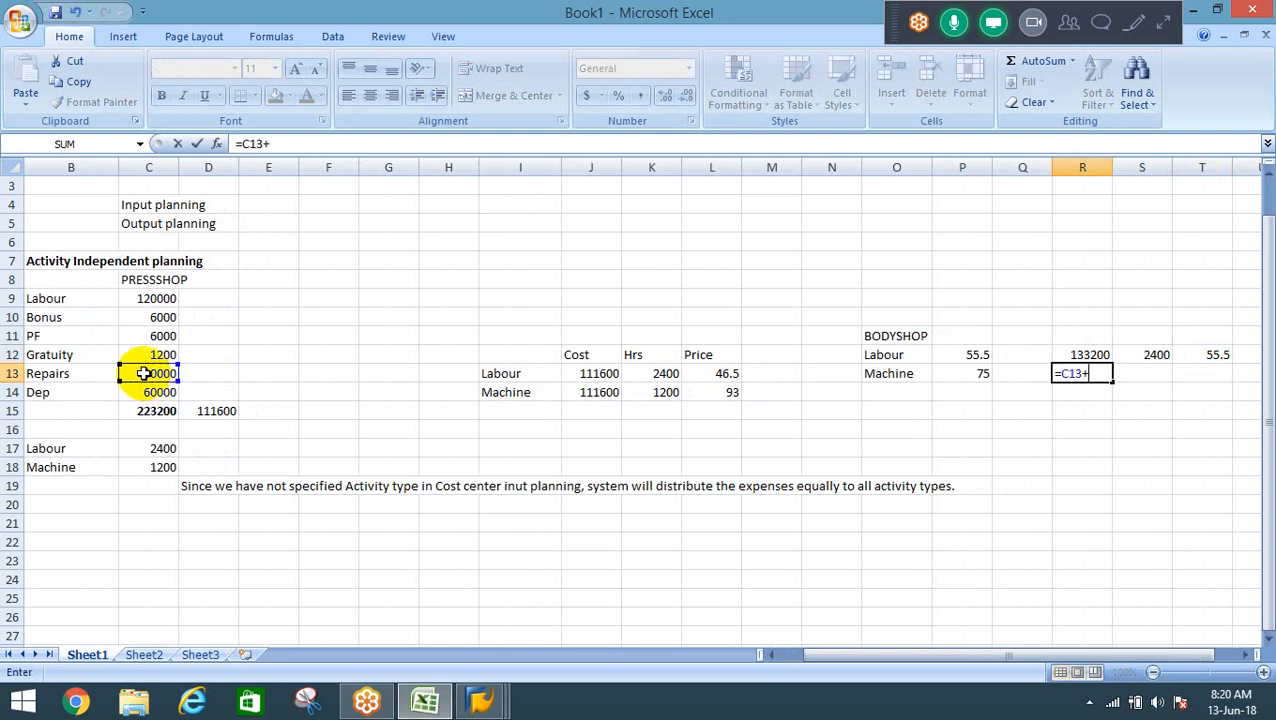
click(145, 393)
key(Return)
key(Up)
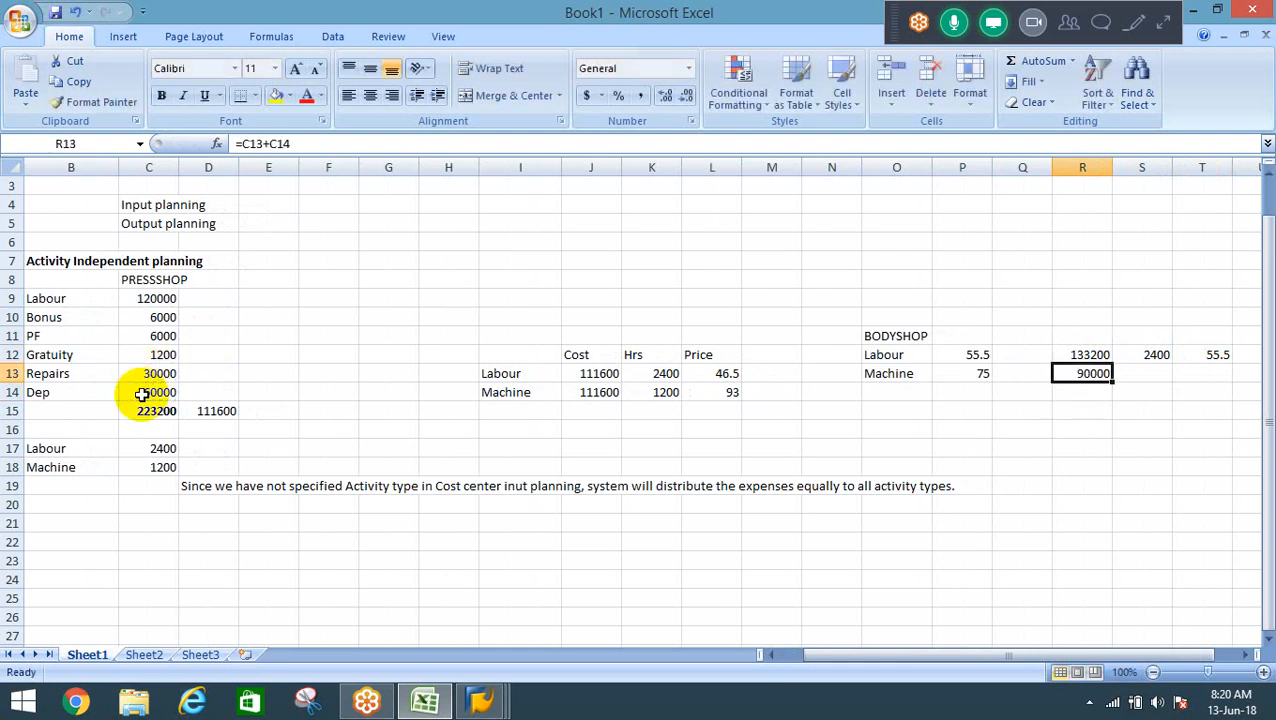
Enter the 1200 machine hours in S13 beside the BODYSHOP machine cost total.
key(Right)
text(1200)
key(Right)
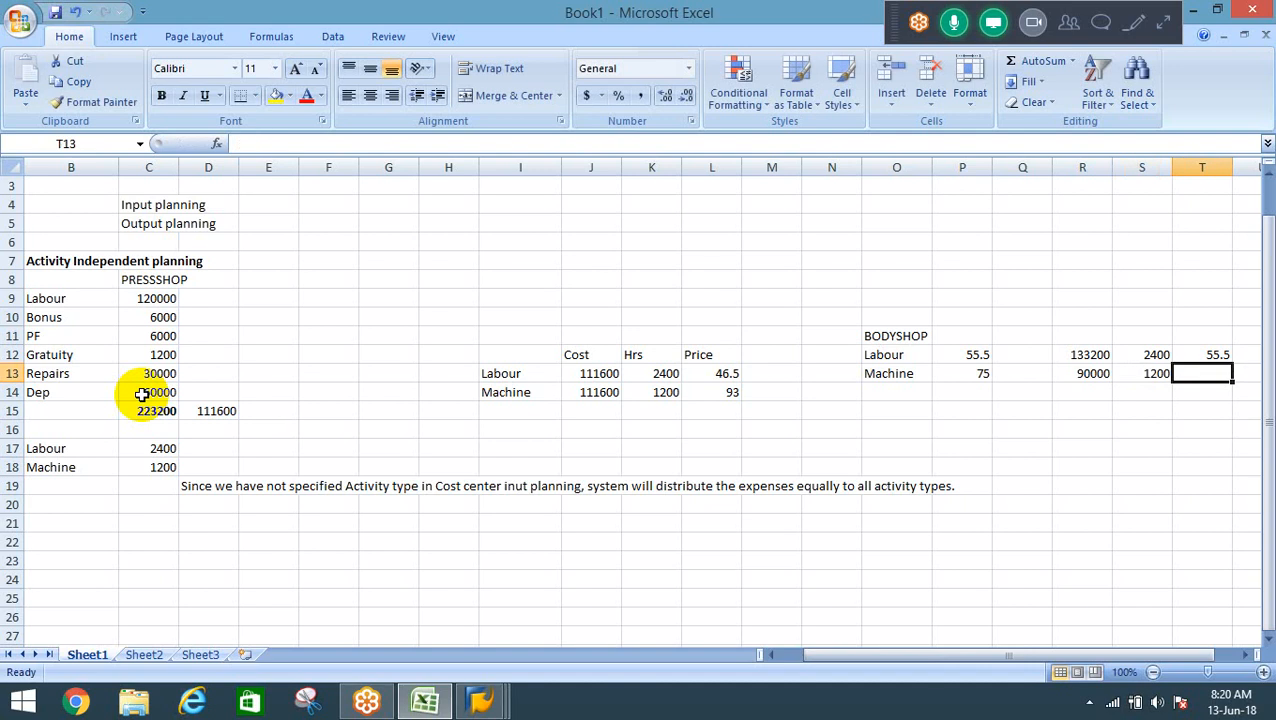
Calculate the BODYSHOP machine price in T13 with the formula =R13/S13 and format it to one decimal place.
text(=)
key(Left)
key(Left)
text(/)
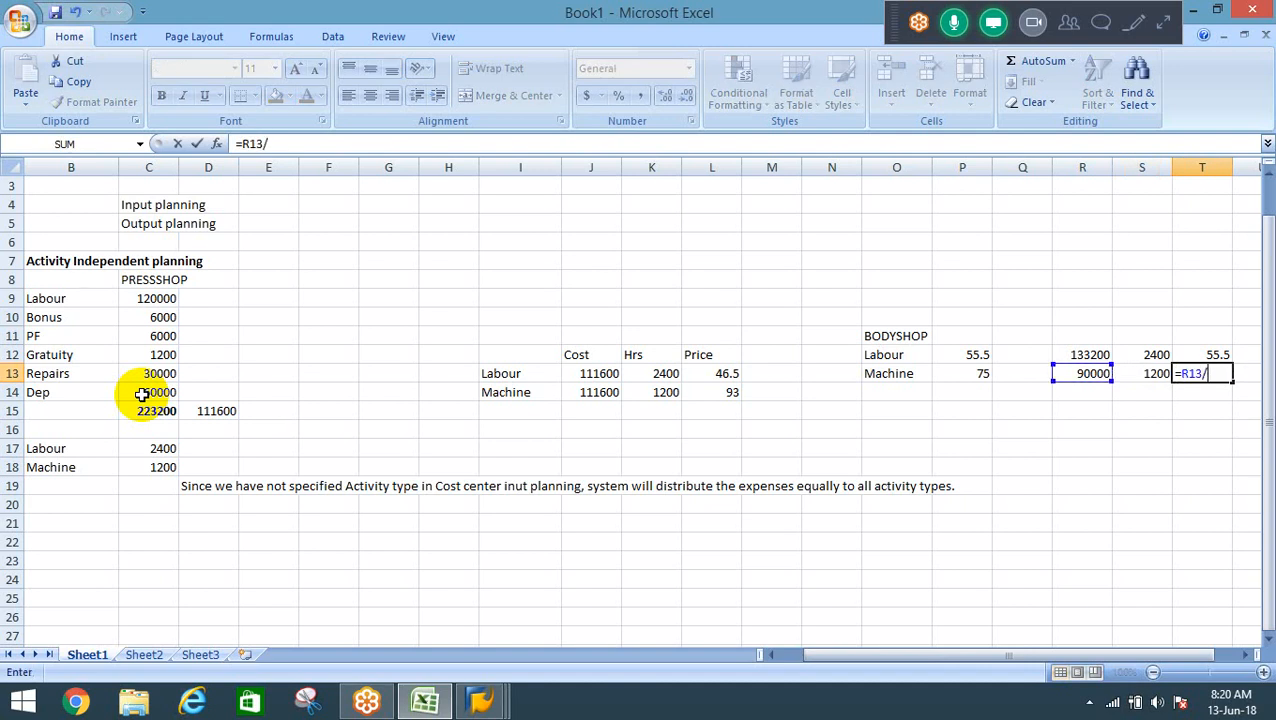
key(Left)
key(Return)
key(Up)
key(Right)
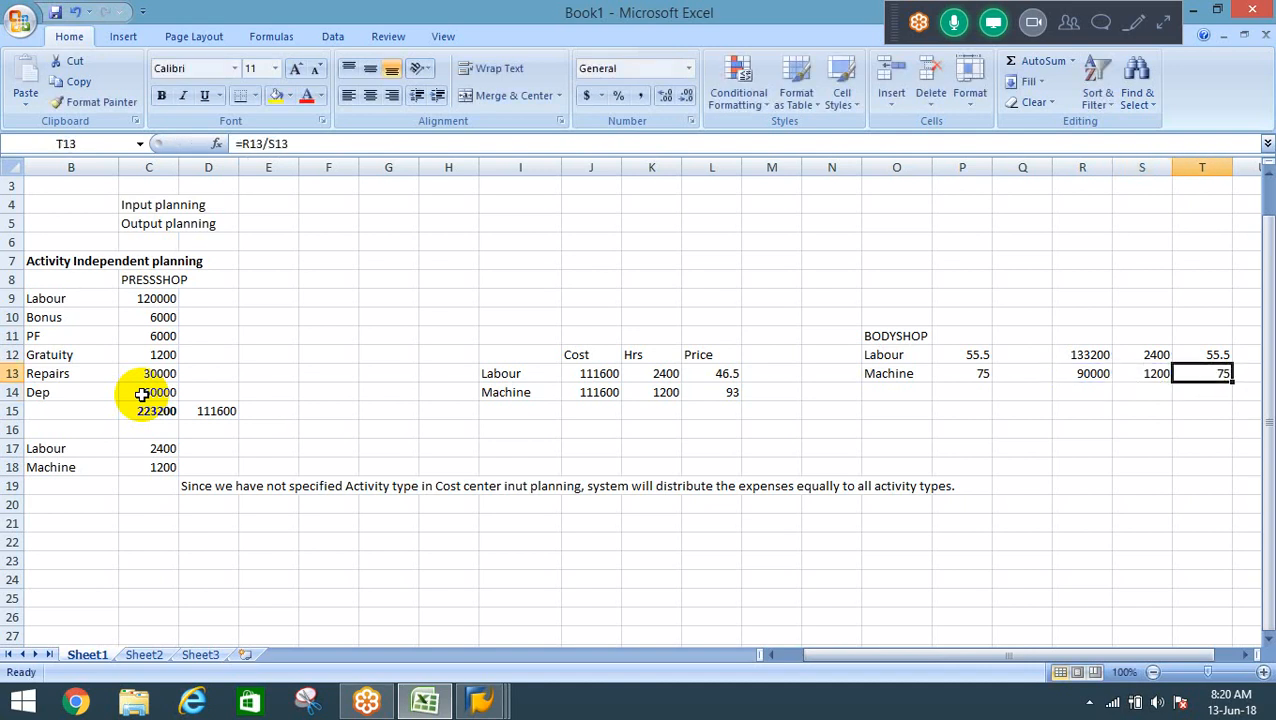
click(677, 100)
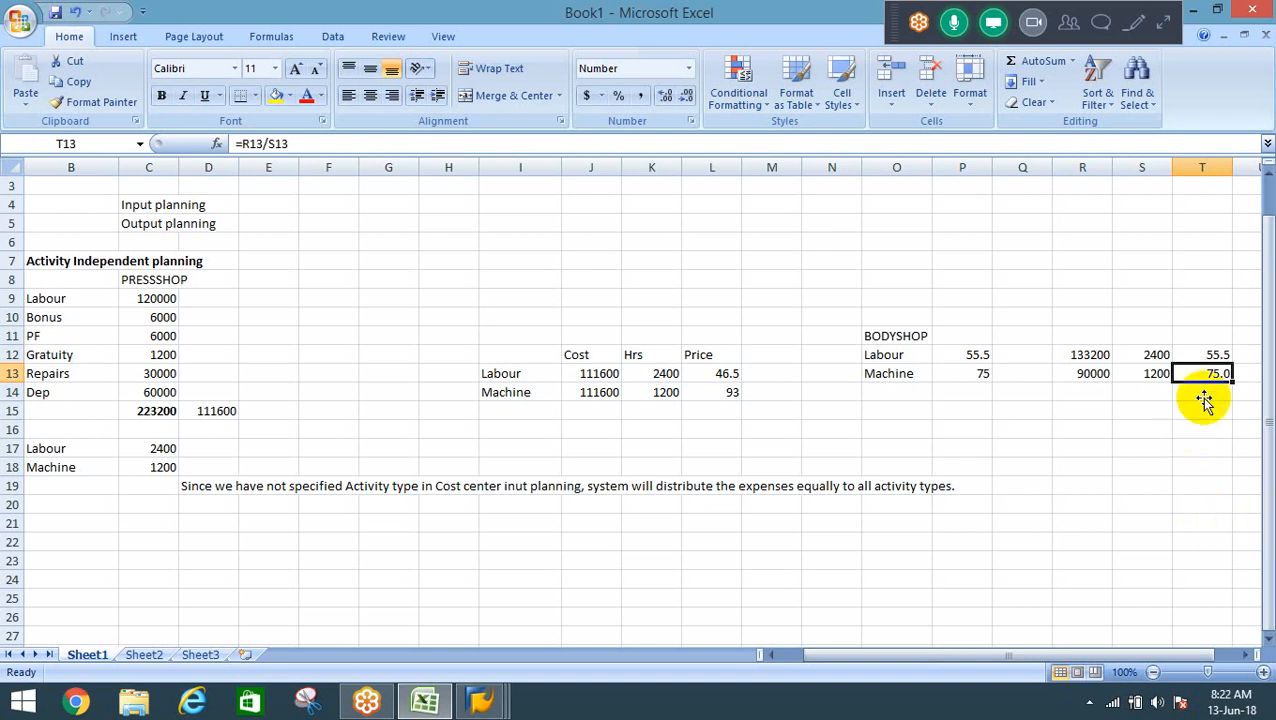
Examine the labour price formulas for BODYSHOP in T12 and for PRESSSHOP in L13.
click(1206, 354)
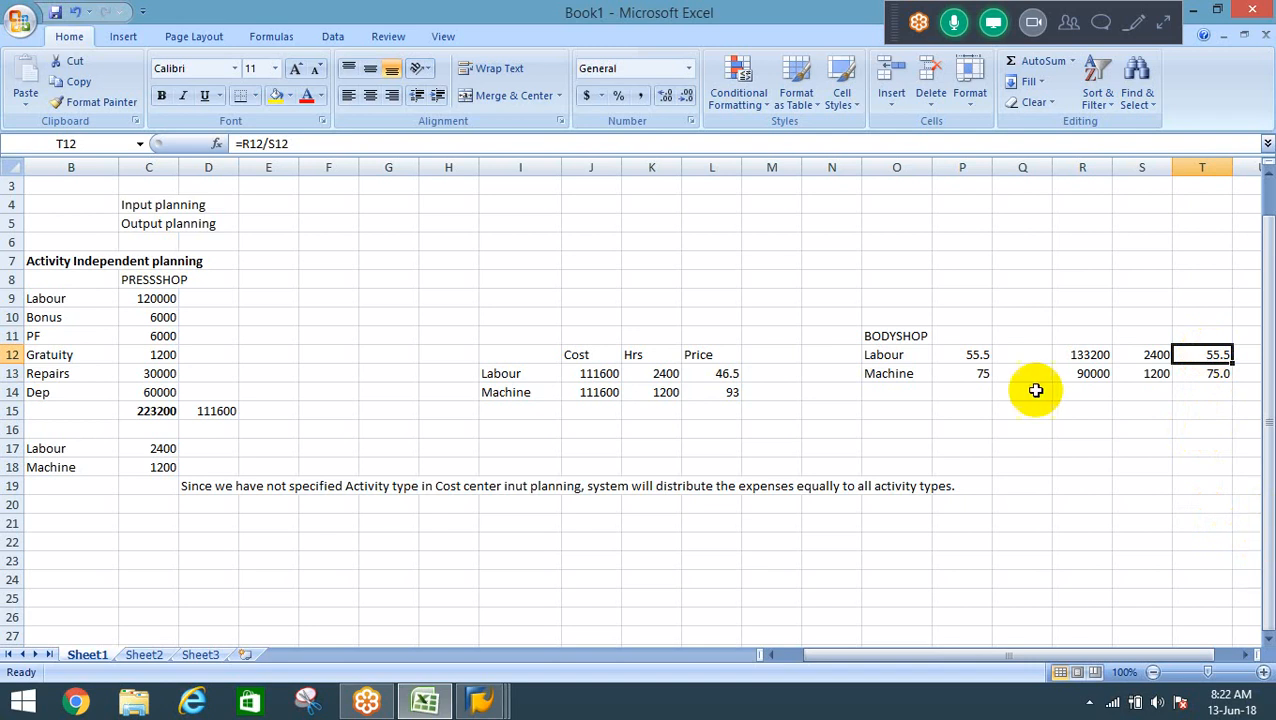
click(716, 372)
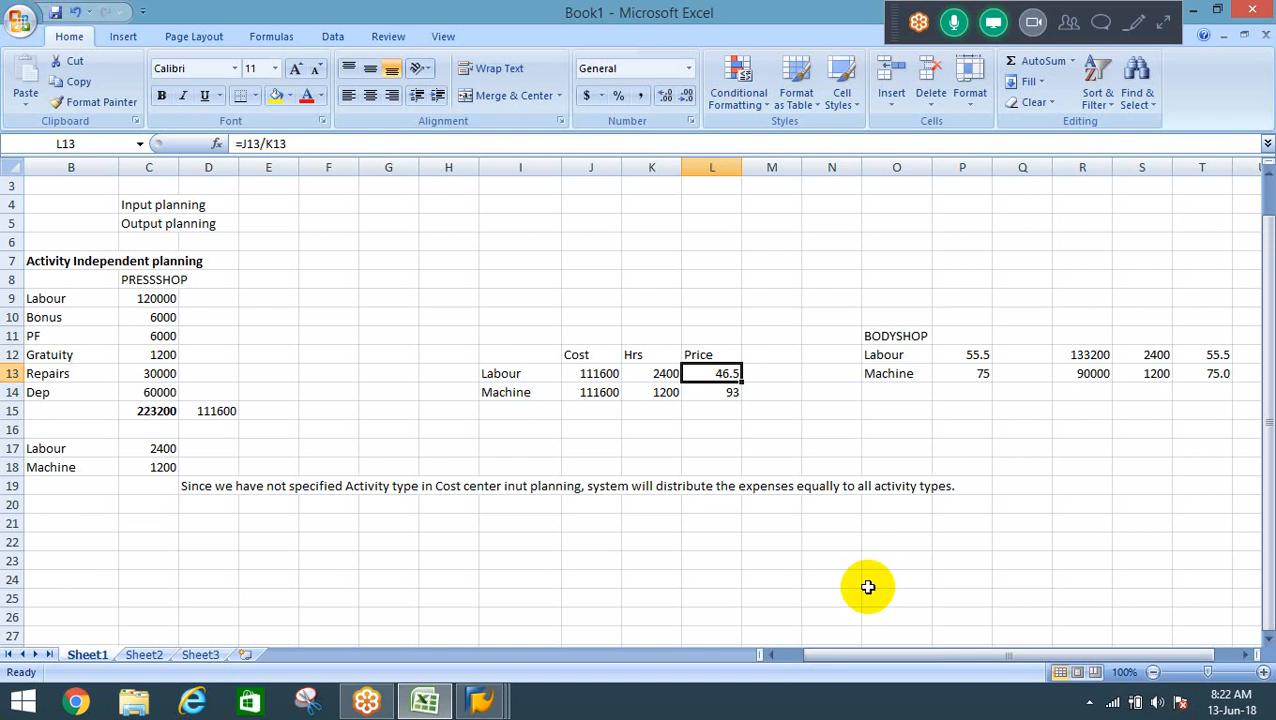
Check the online meeting's attendee list, close it and open the meeting chat.
click(1068, 24)
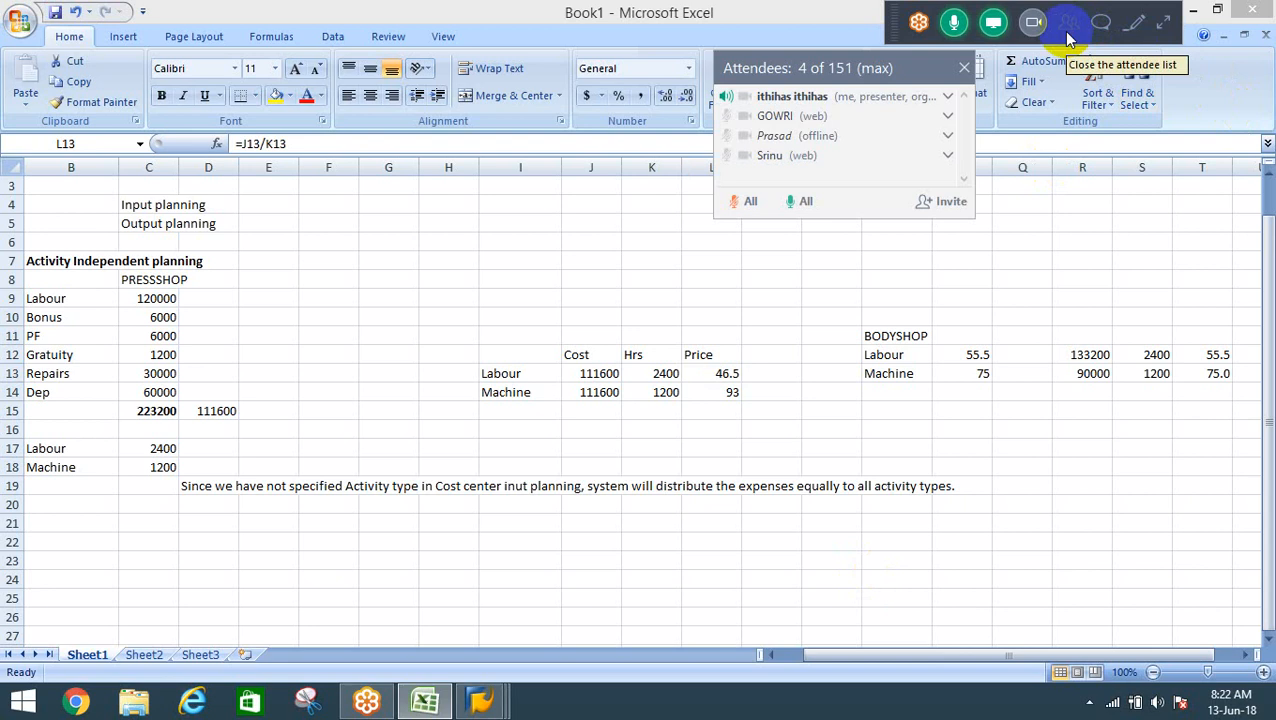
click(1068, 38)
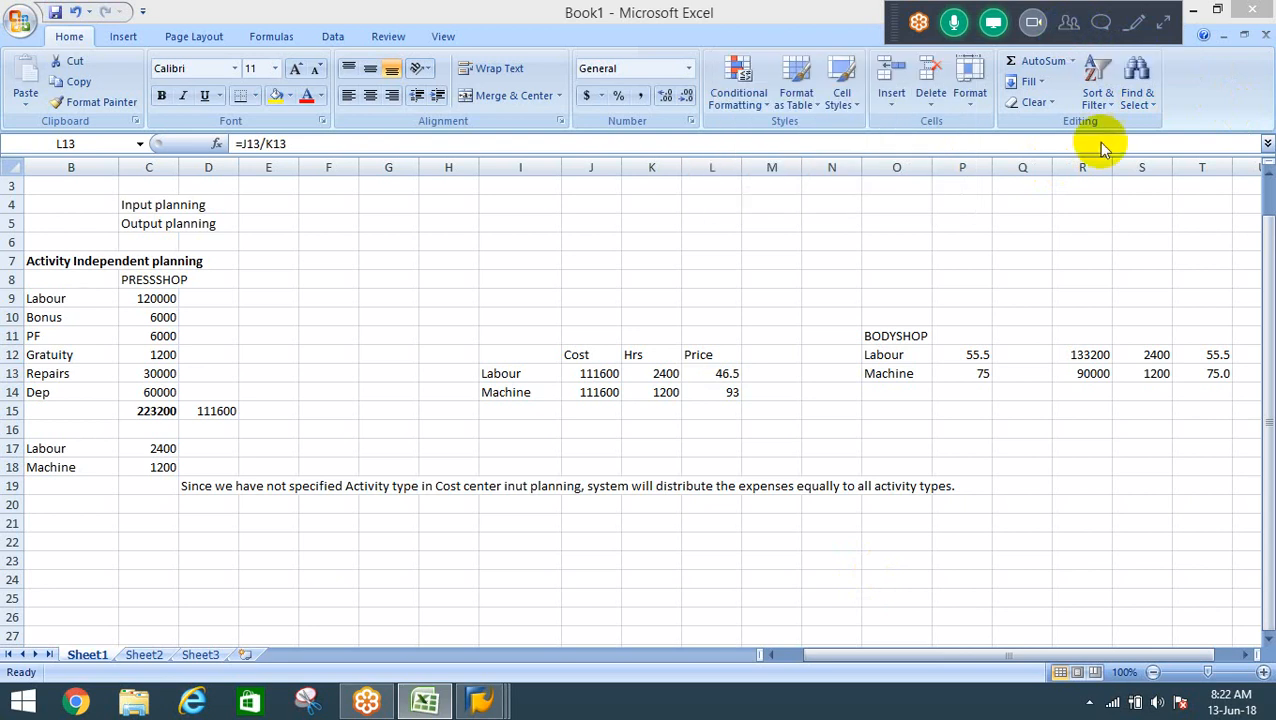
click(1102, 24)
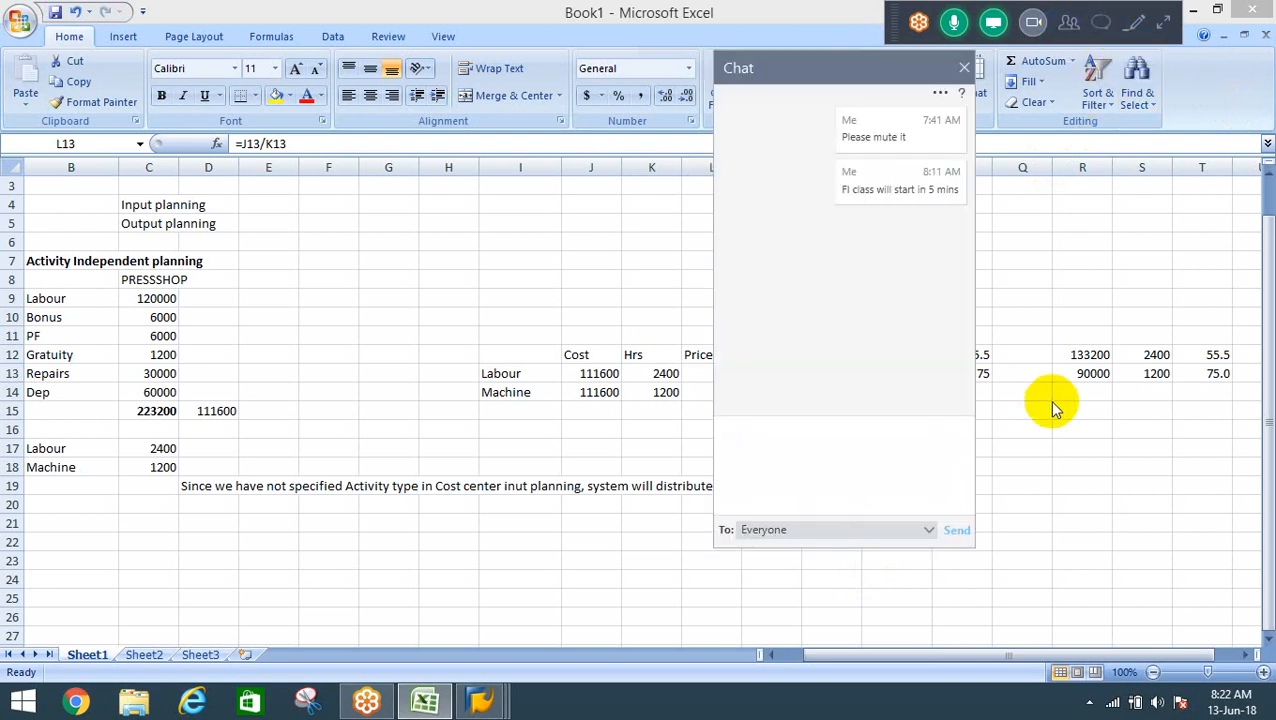
click(889, 481)
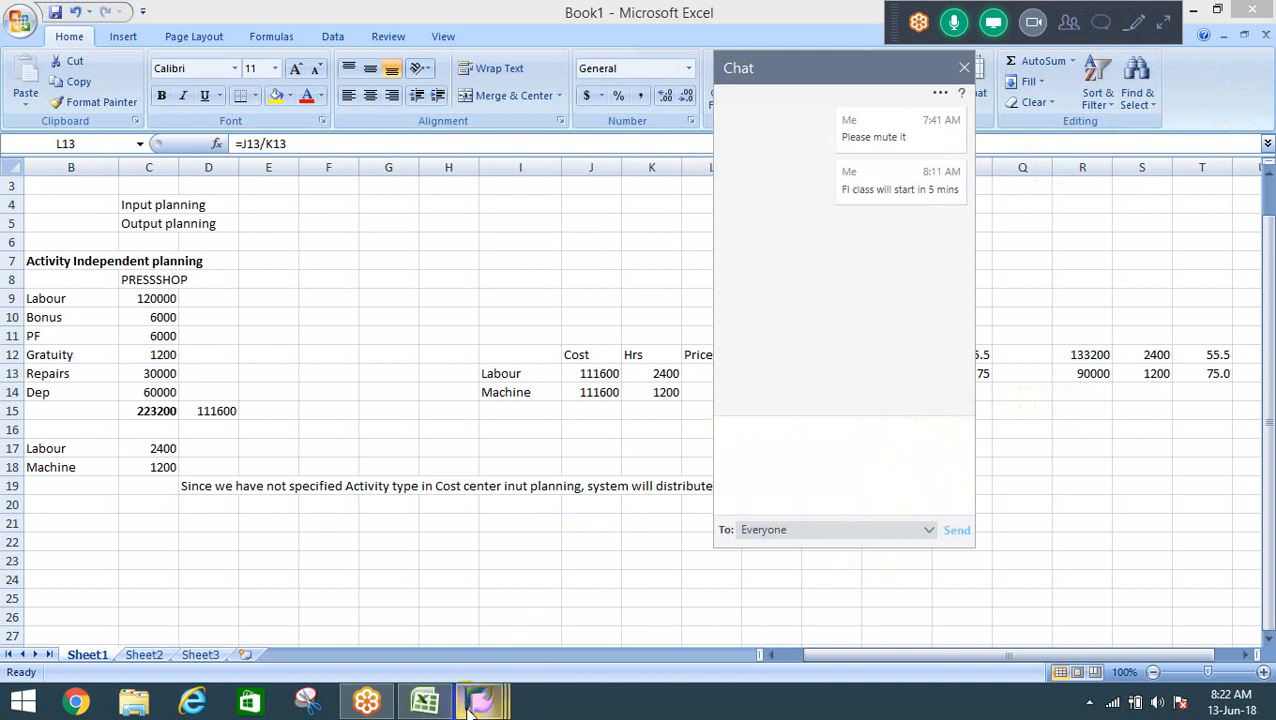
Switch to SAP and exit the G/L account maintenance and number range groups sessions to SAP Easy Access.
mouse_move(481, 700)
click(566, 607)
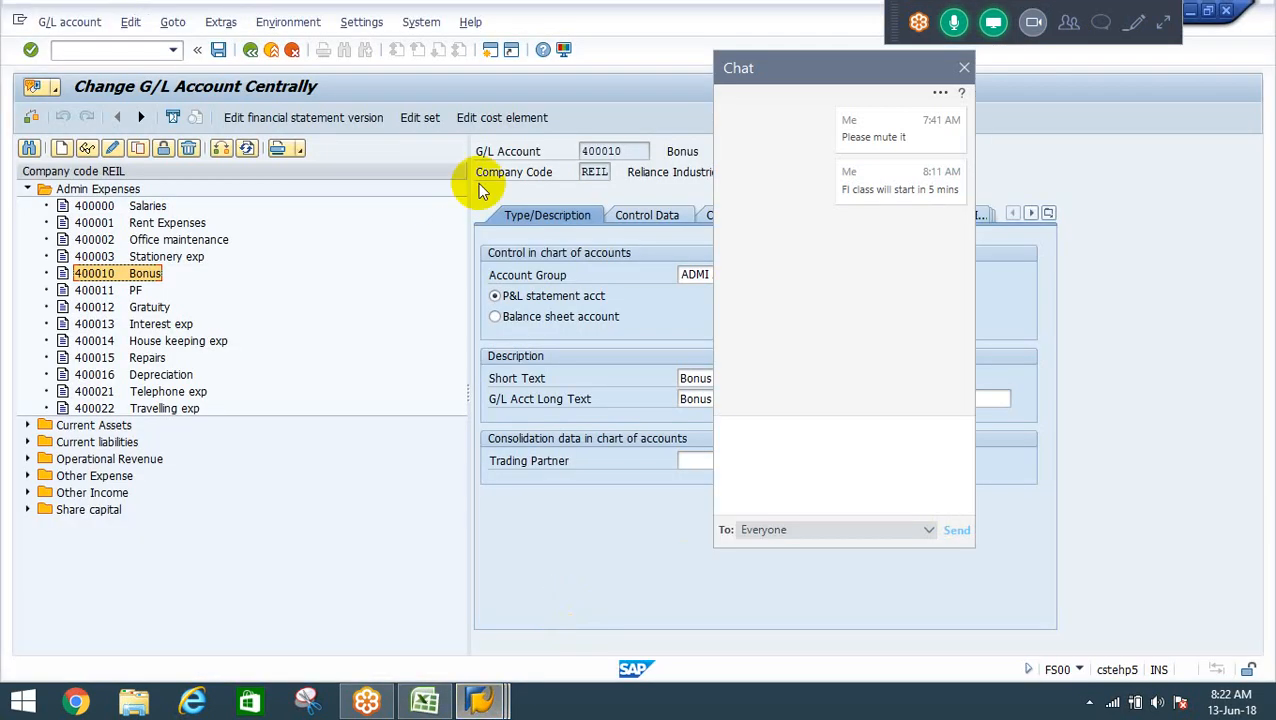
click(271, 50)
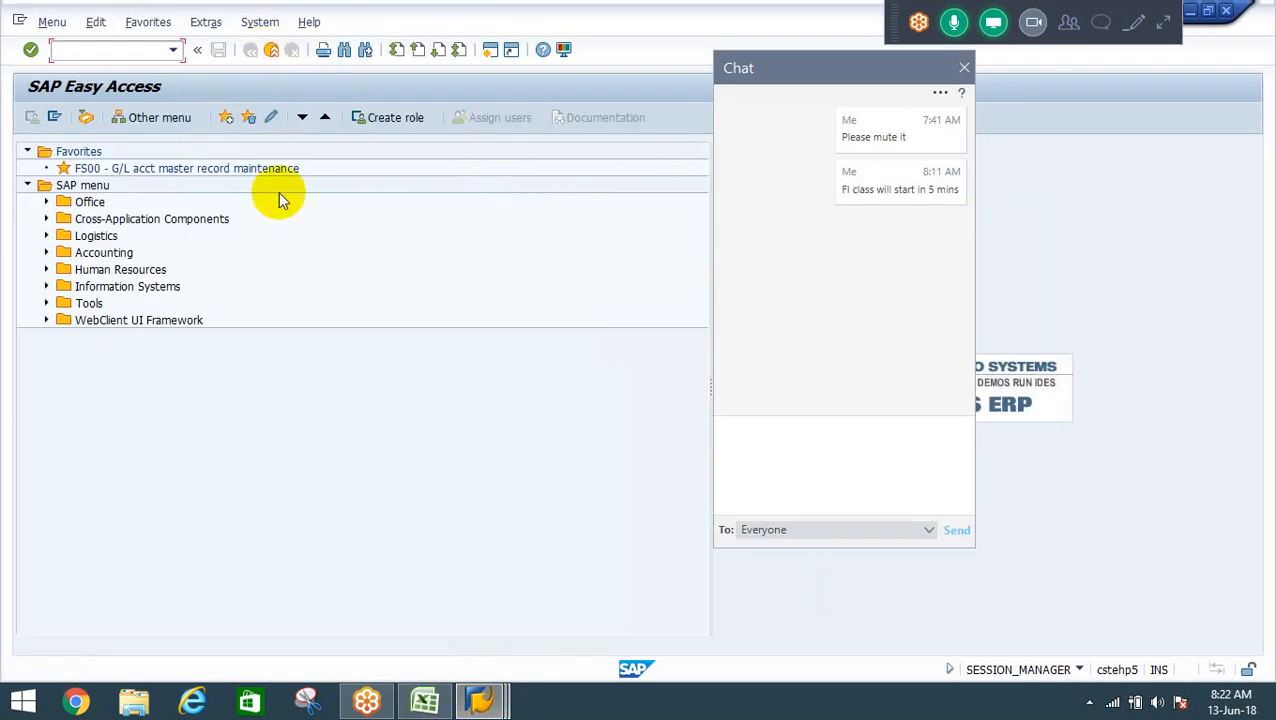
mouse_move(482, 700)
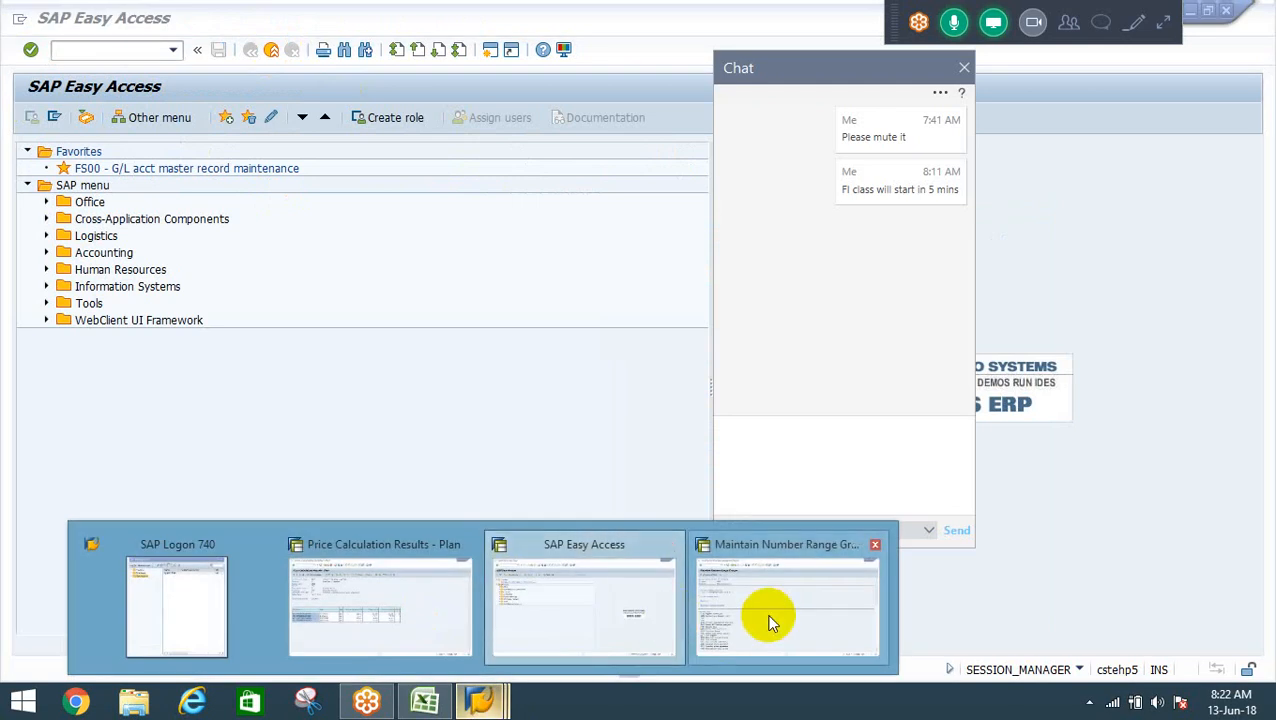
click(768, 620)
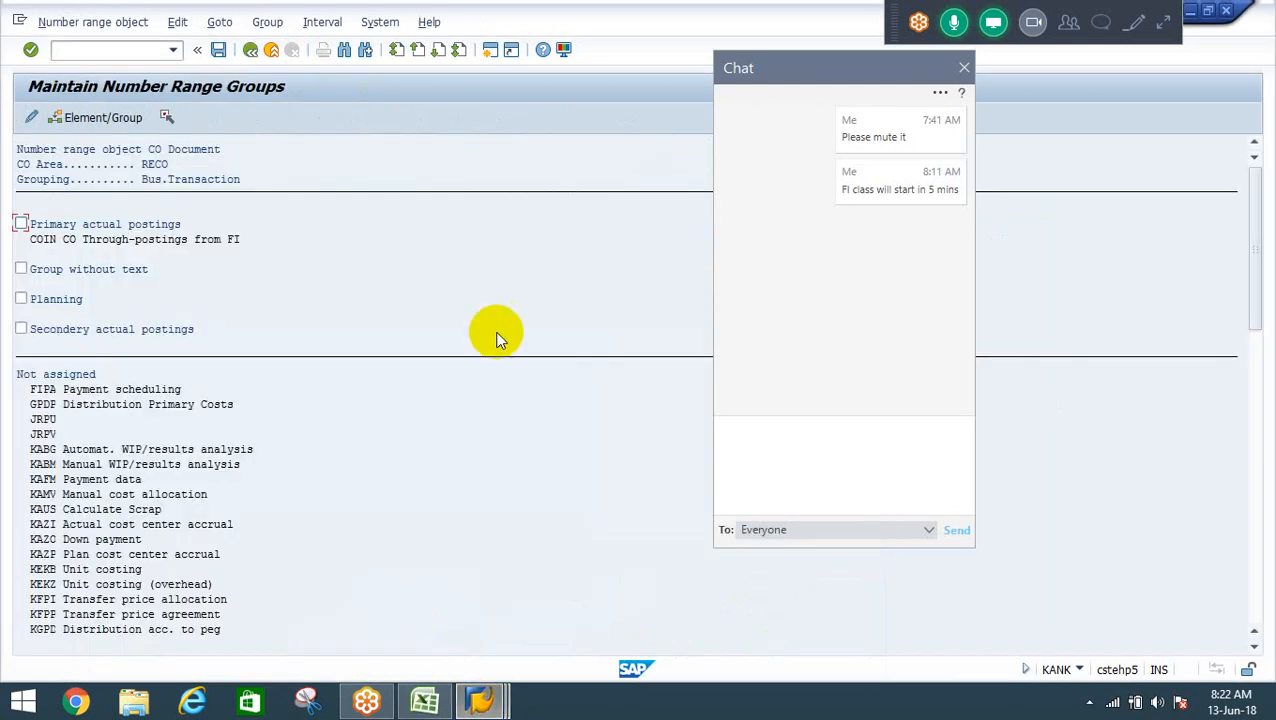
click(270, 51)
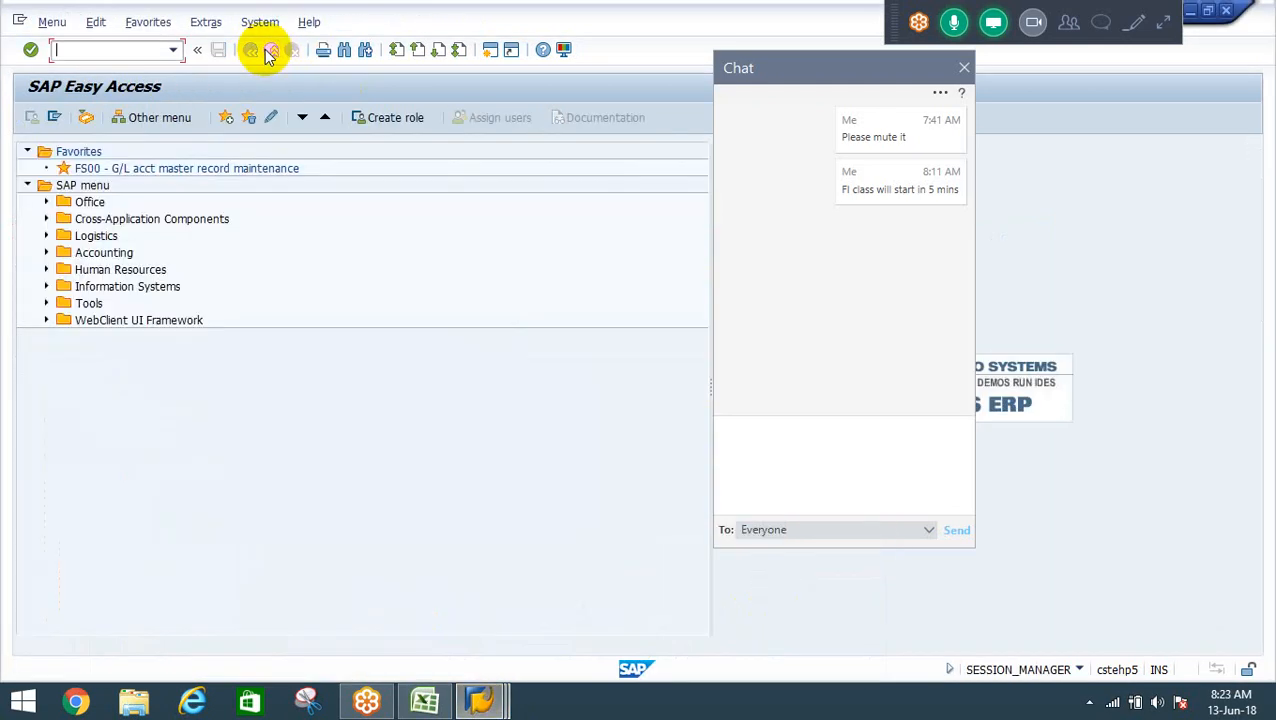
Return to the Price Calculation Results session, exit the list and post the price calculation results.
mouse_move(487, 706)
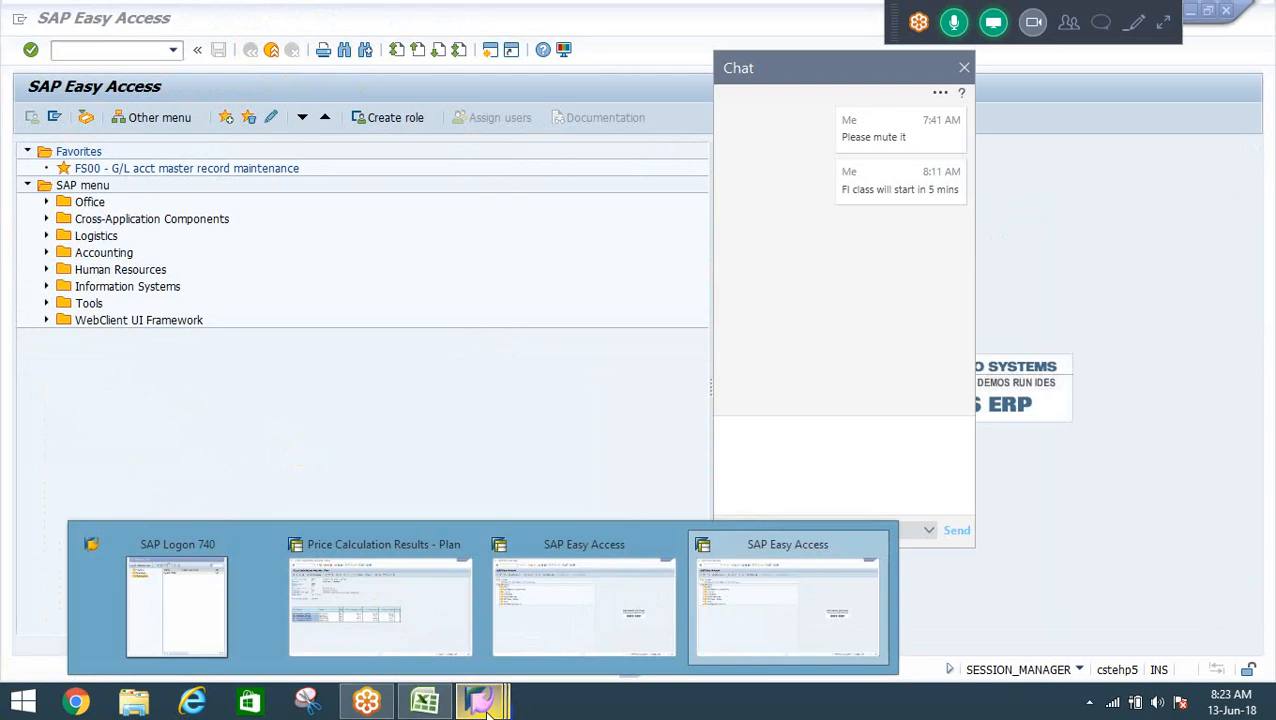
click(370, 629)
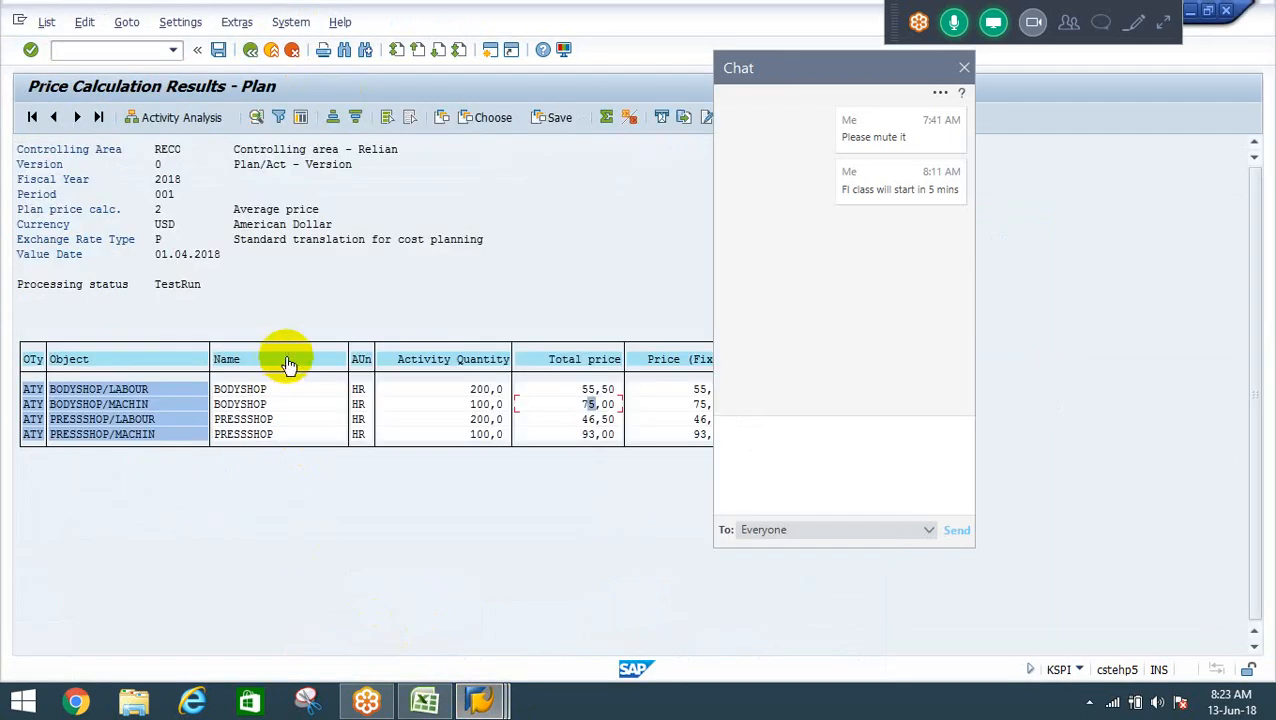
click(447, 311)
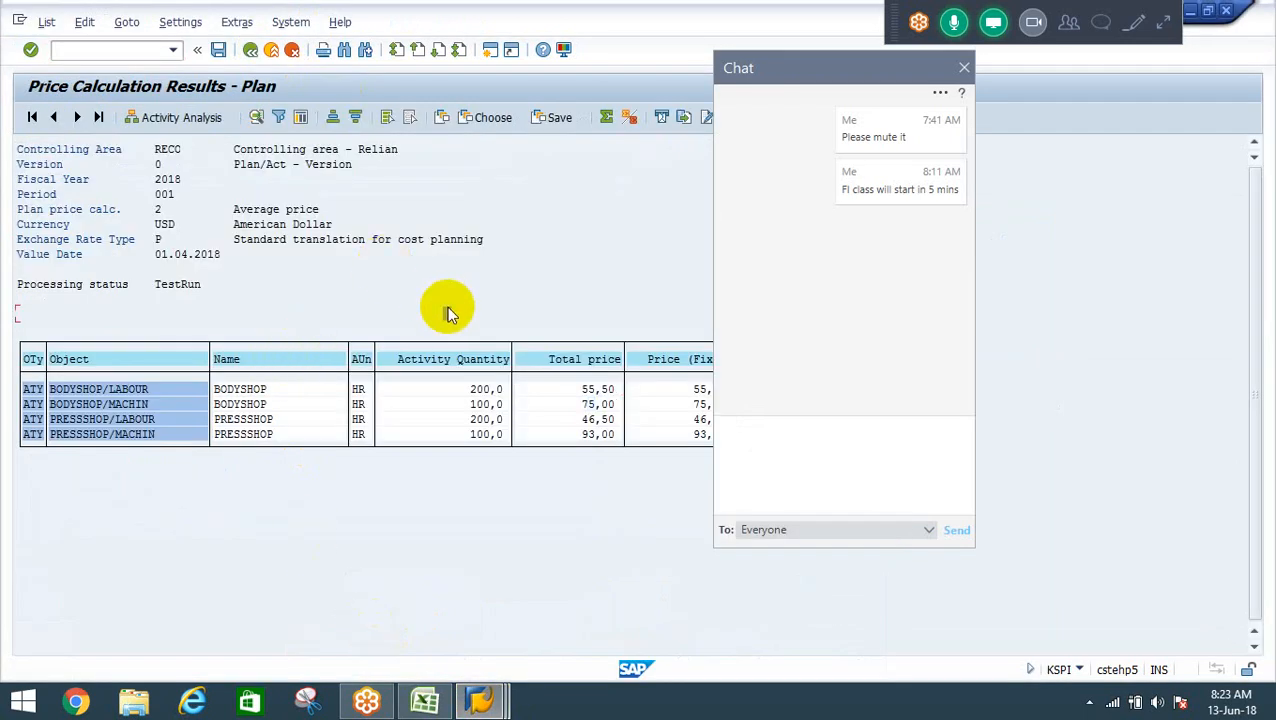
click(271, 50)
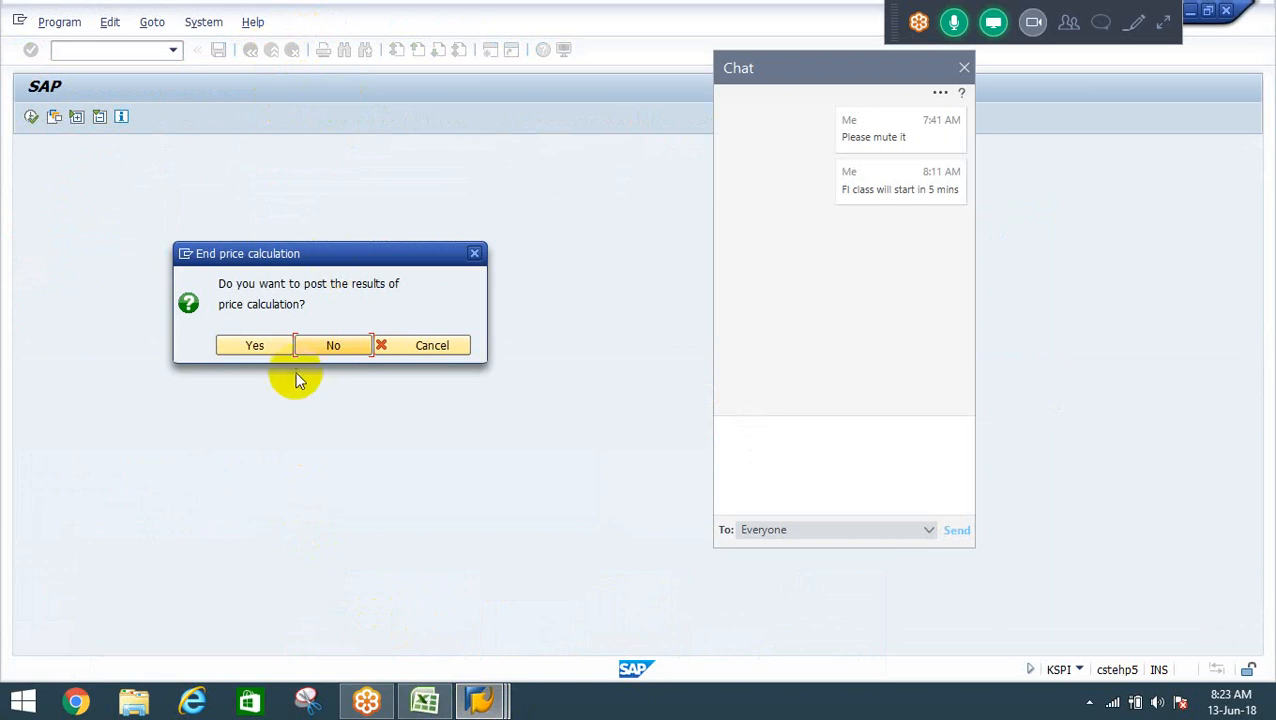
click(242, 343)
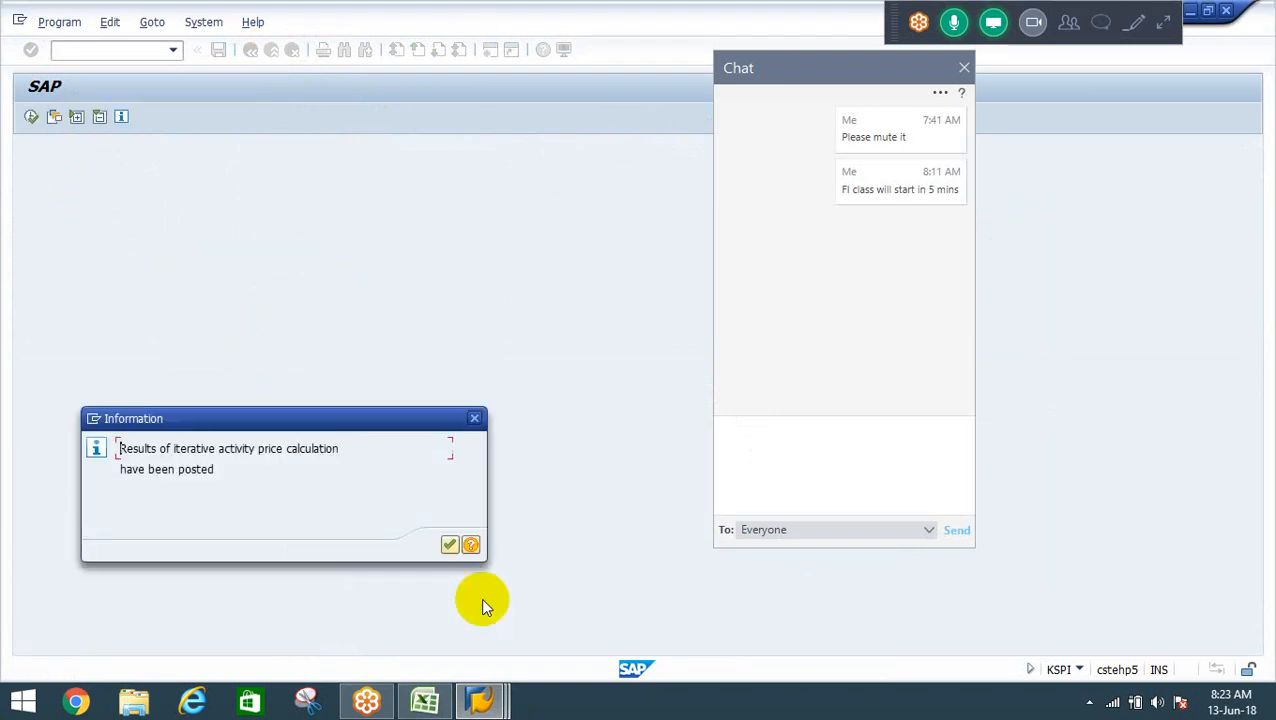
click(449, 544)
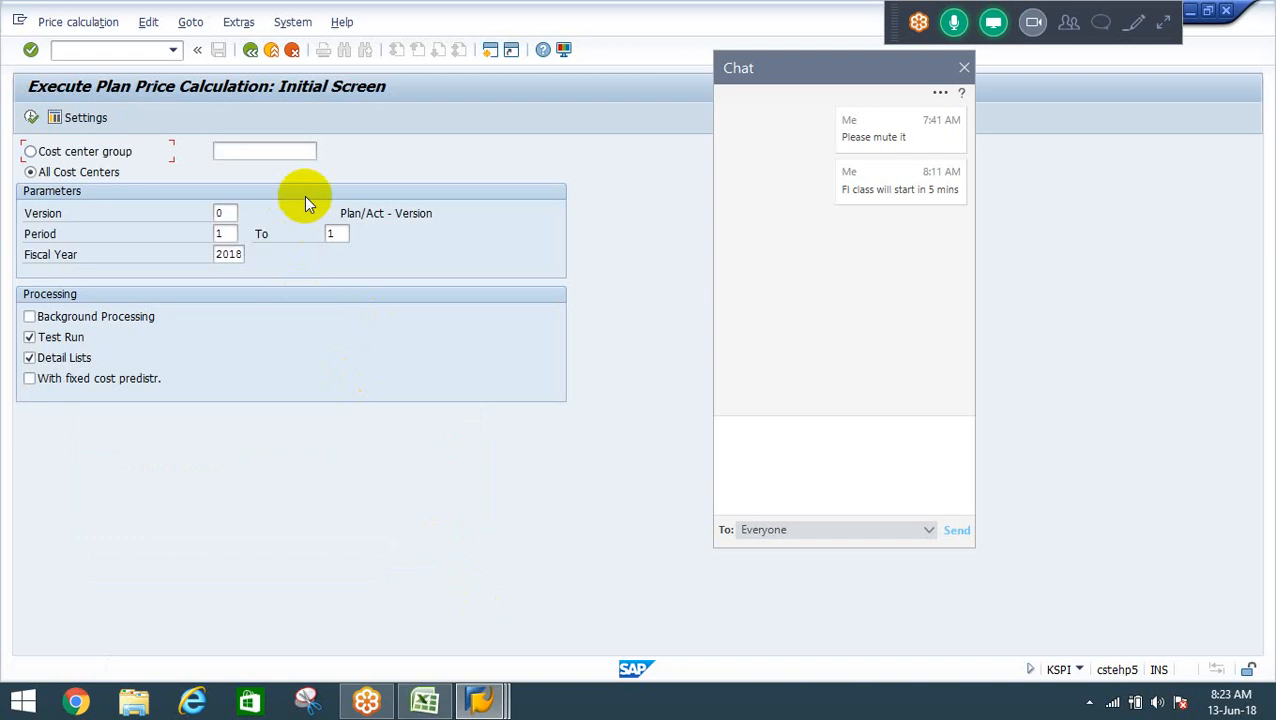
Turn off Test Run and execute the plan price calculation for all cost centers as an update run.
click(29, 338)
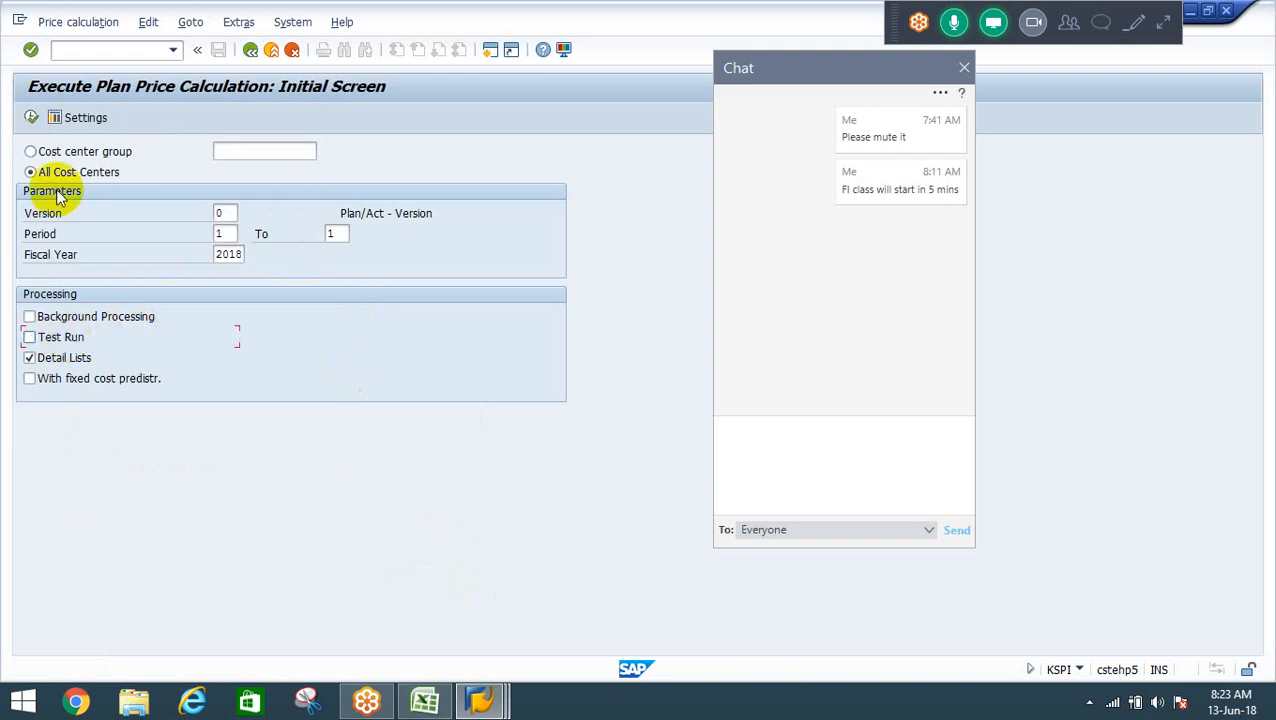
click(32, 118)
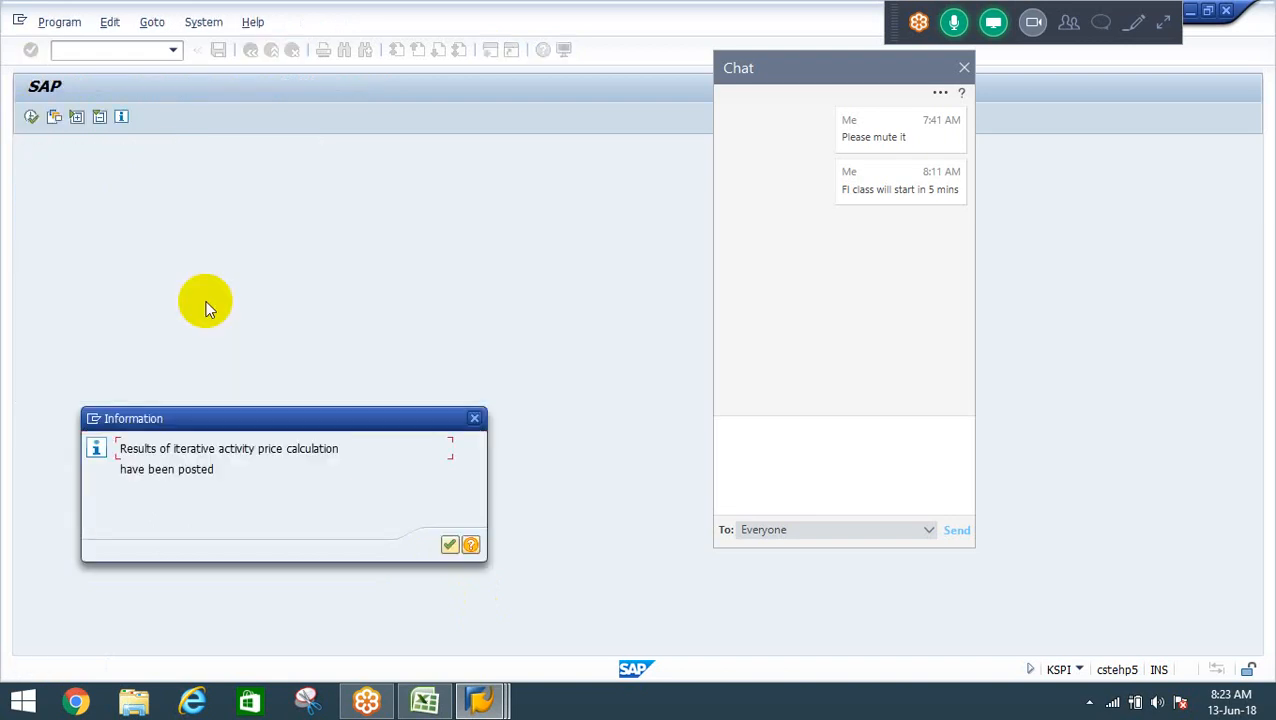
click(451, 542)
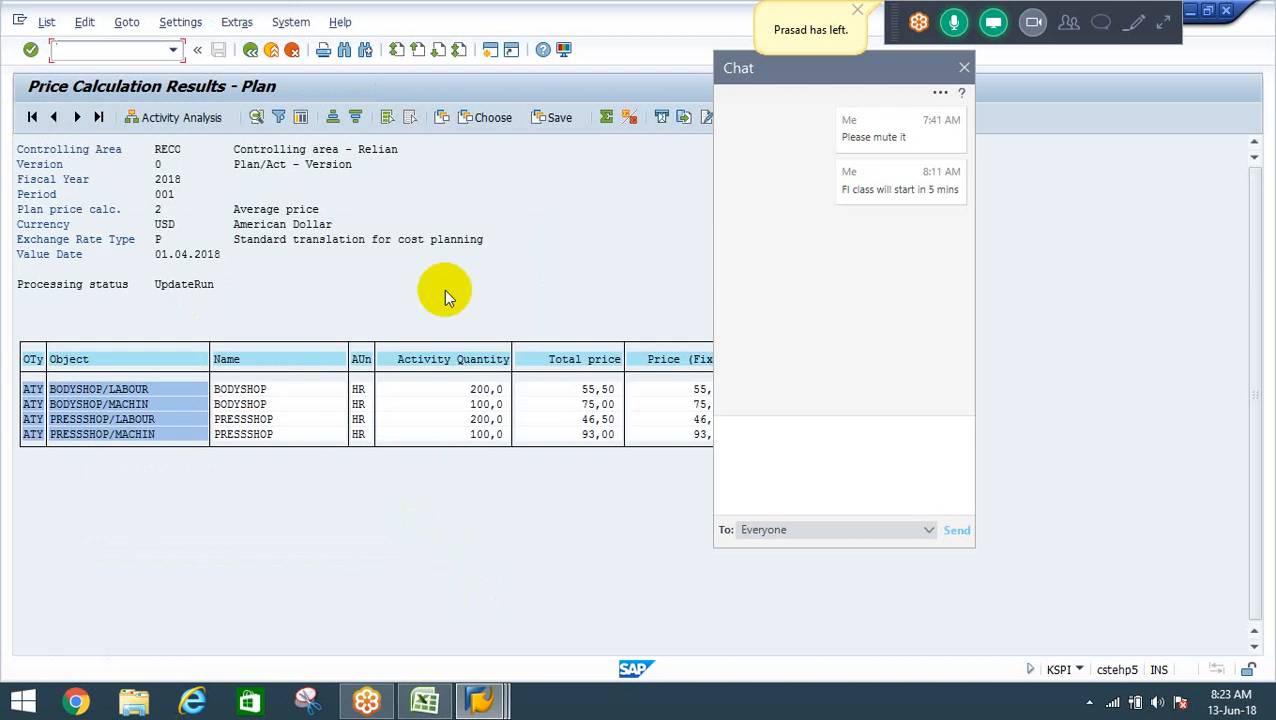
View the detail display of the BODYSHOP/LABOUR price result and return to the results list.
click(228, 393)
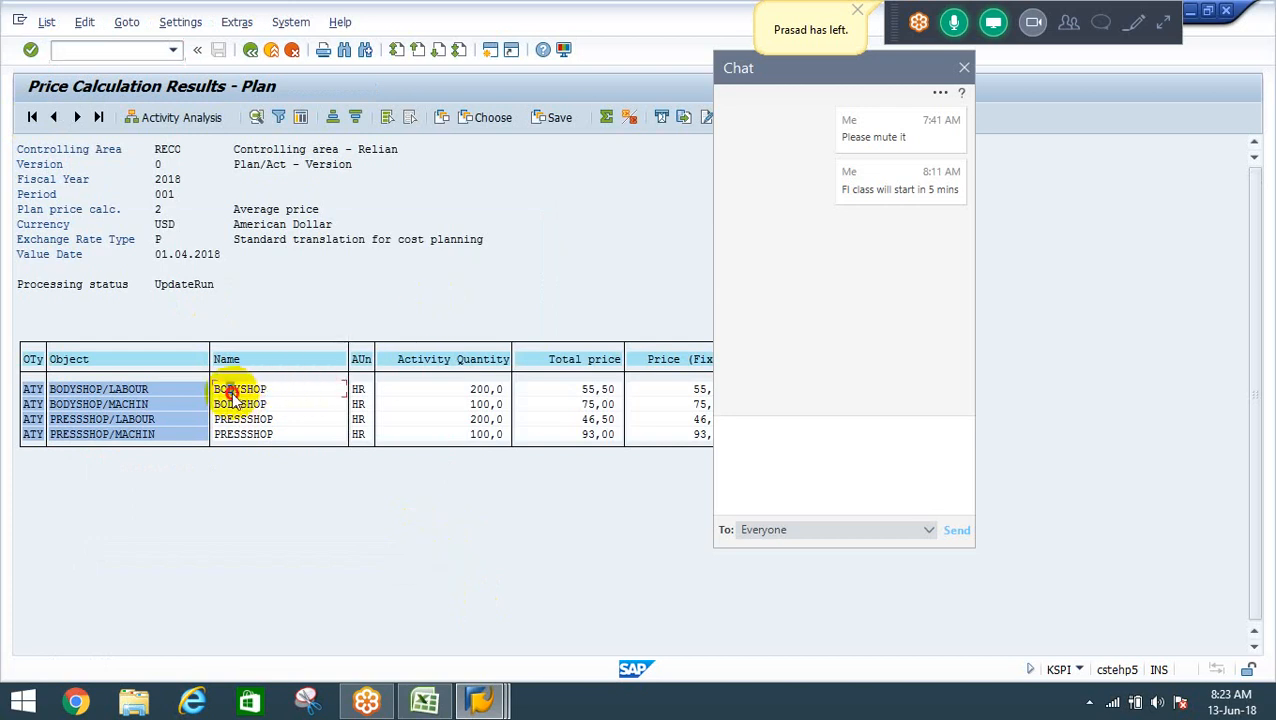
click(256, 118)
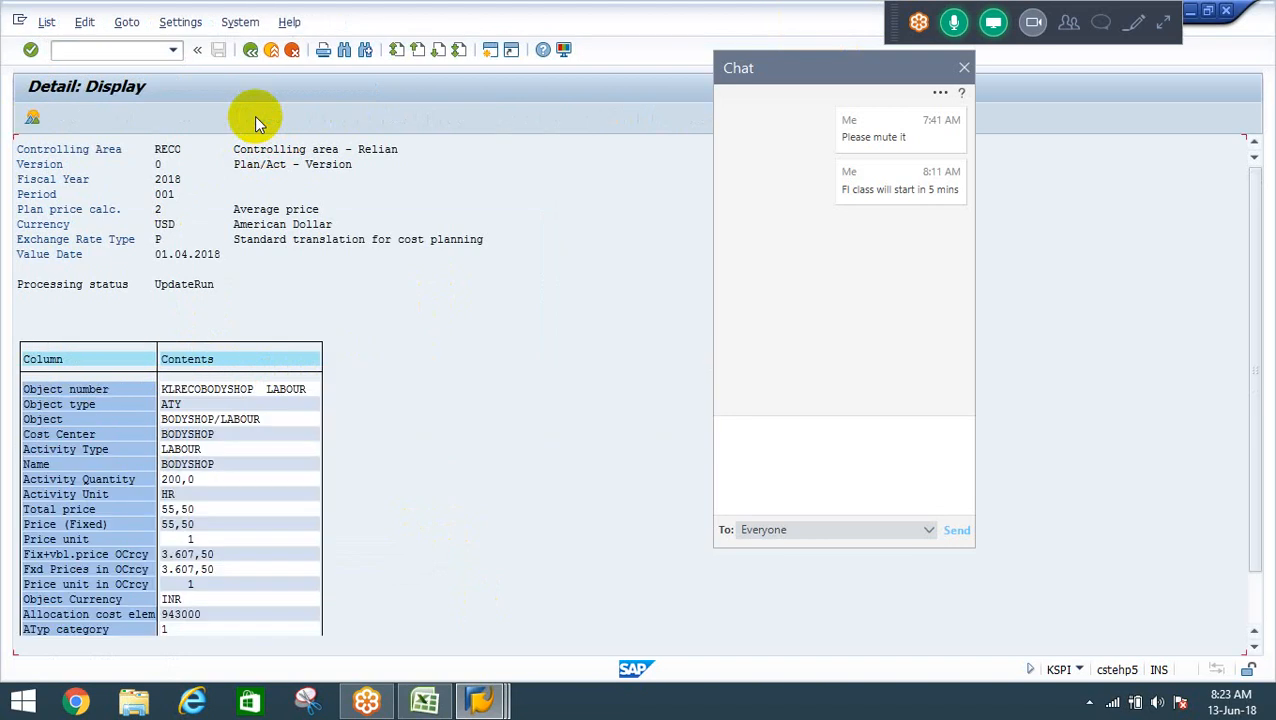
click(251, 50)
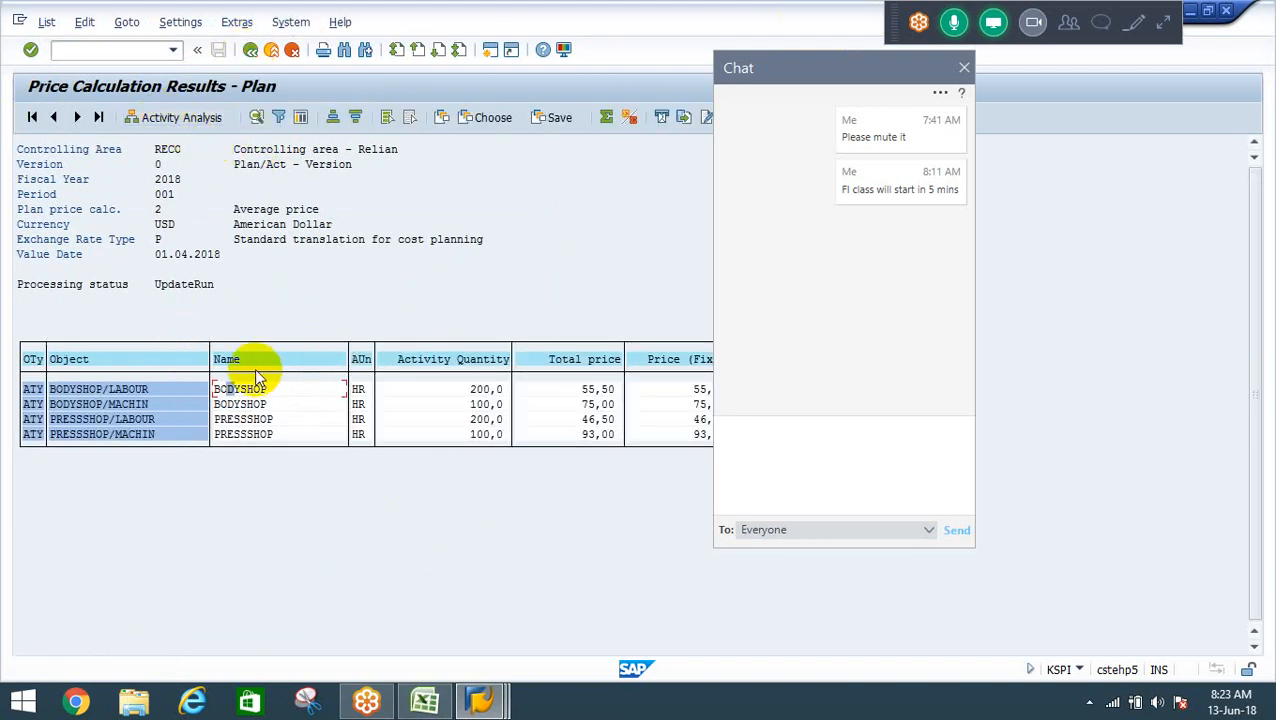
End the price calculation and return to SAP Easy Access.
click(175, 389)
key(F3)
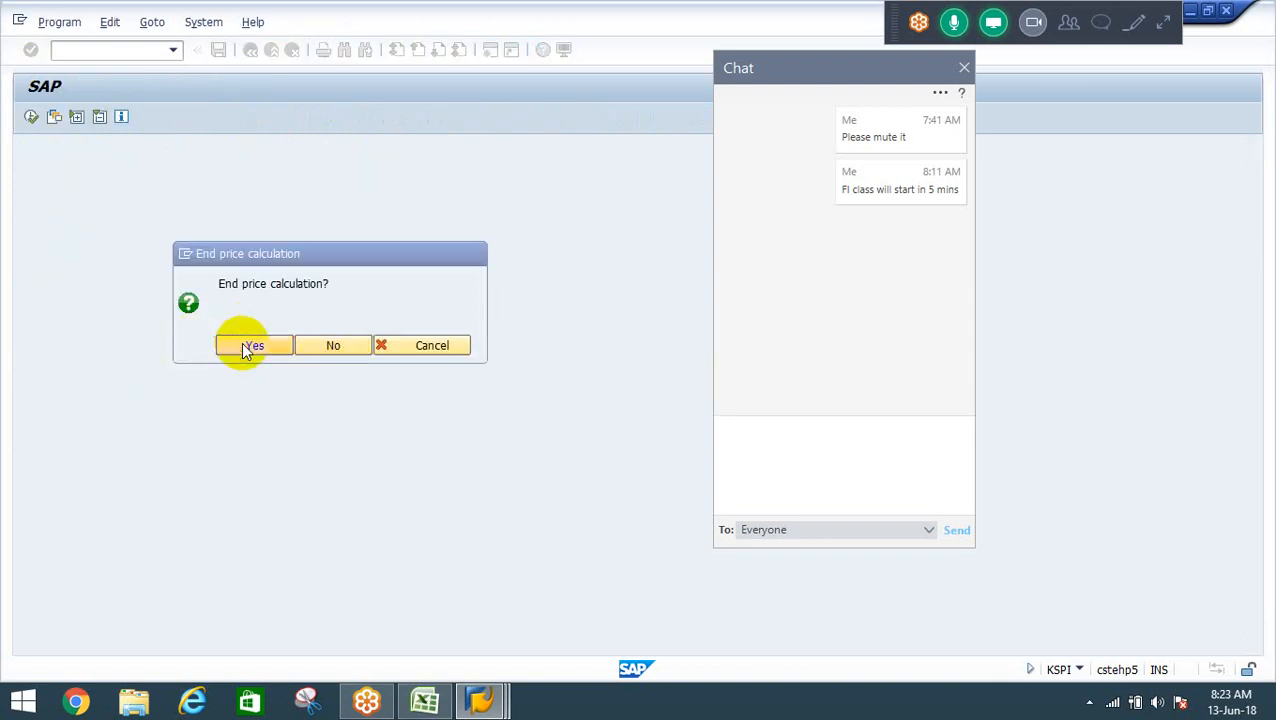
click(247, 345)
key(F3)
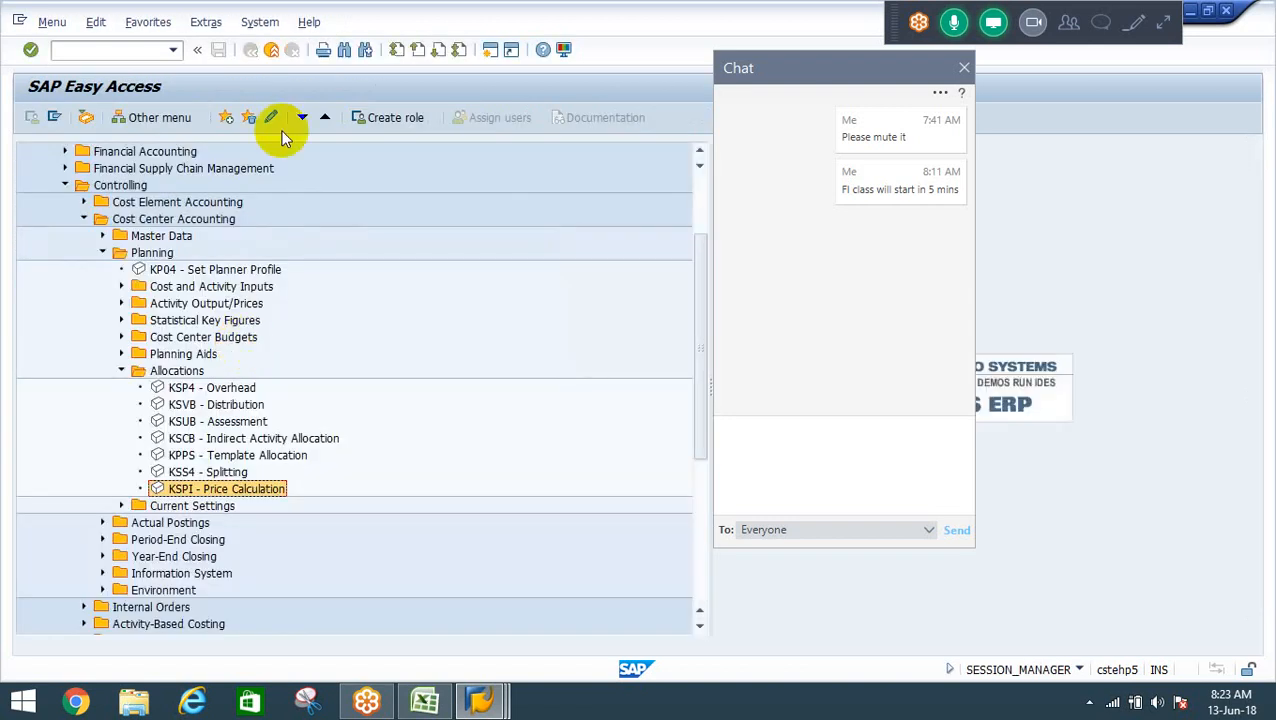